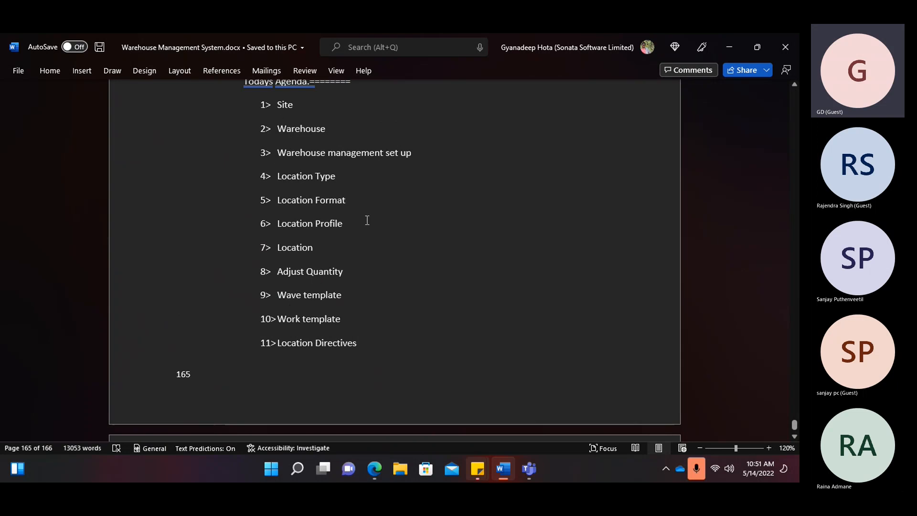
- Read through the 11-item warehouse agenda in Word, then bring the Finance and Operations browser forward
scroll(359, 247, "down", 2)
scroll(359, 247, "up", 3)
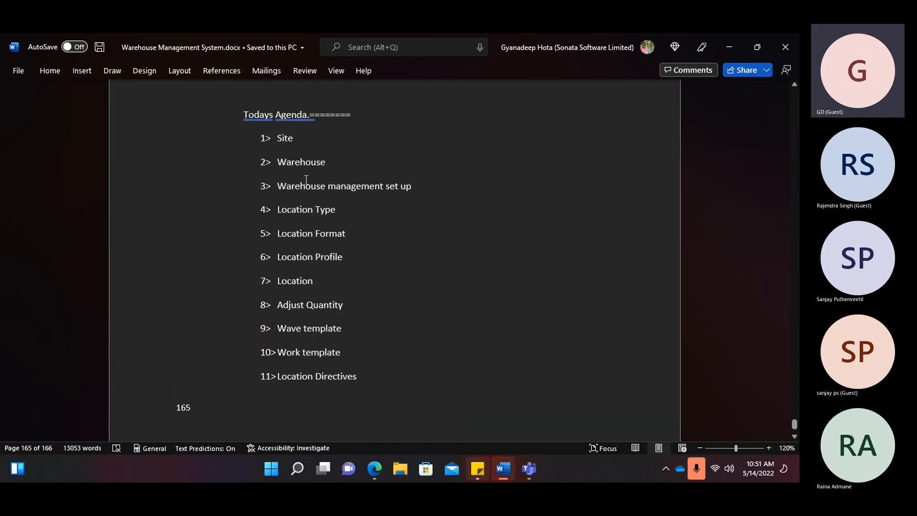
scroll(334, 354, "down", 3)
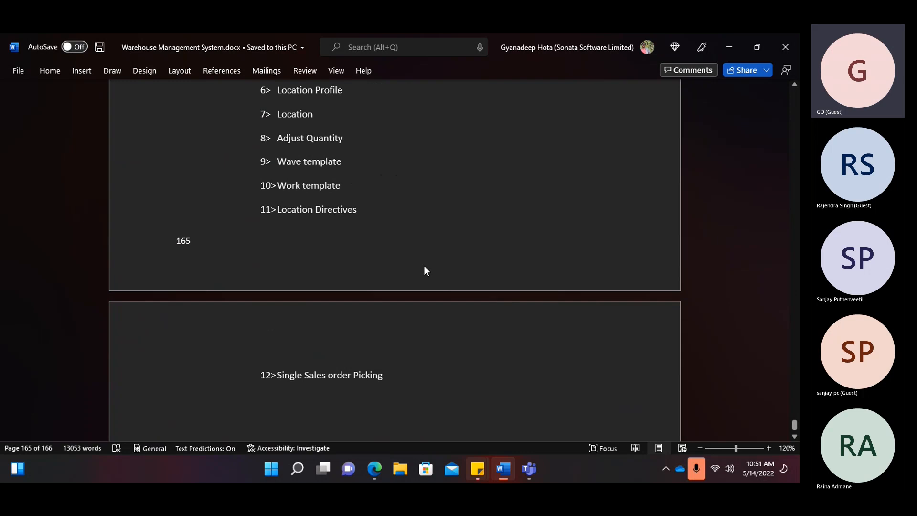
scroll(424, 265, "up", 2)
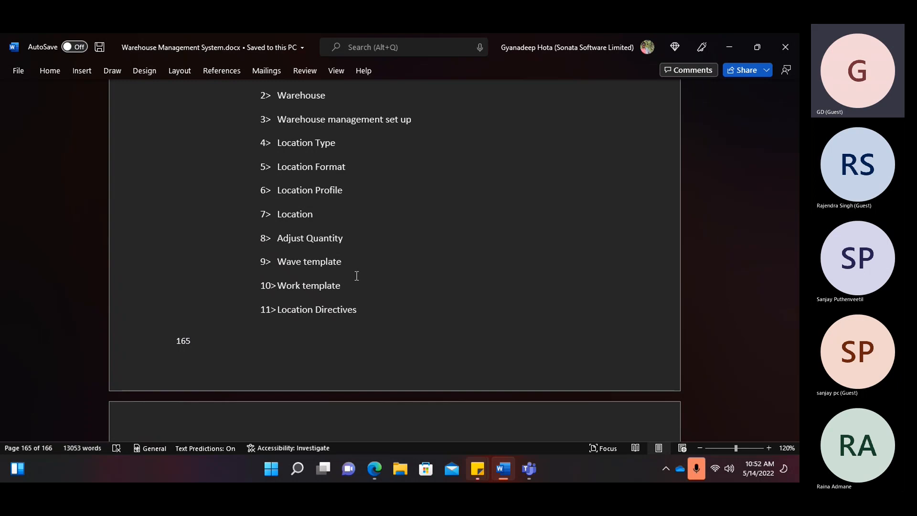
scroll(356, 275, "up", 1)
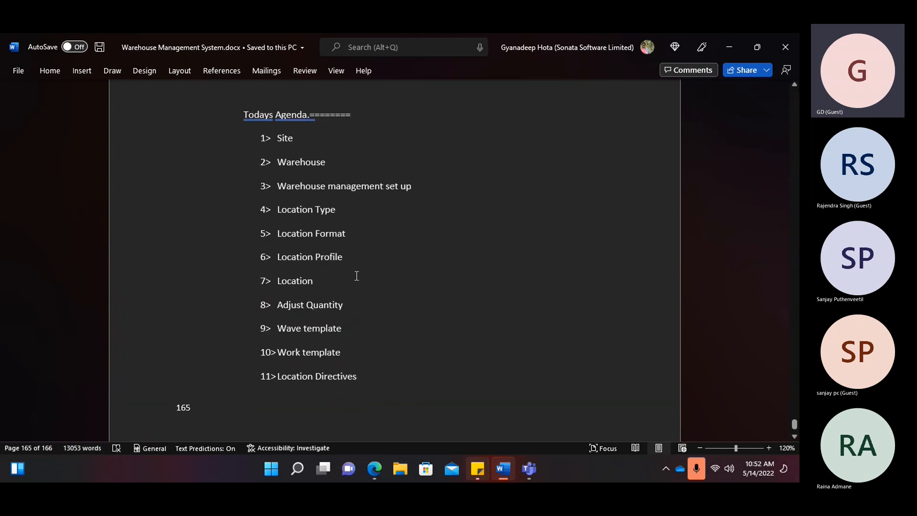
scroll(356, 275, "up", 2)
scroll(356, 275, "down", 2)
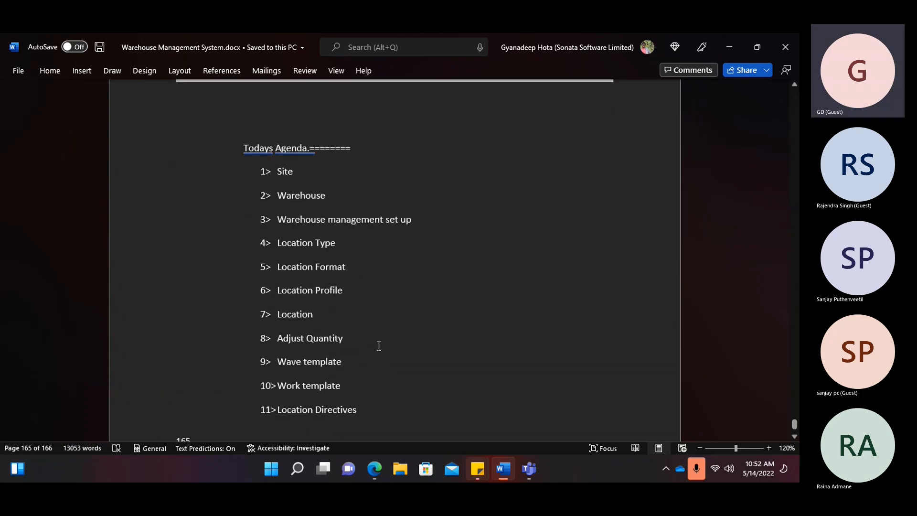
left_click(374, 469)
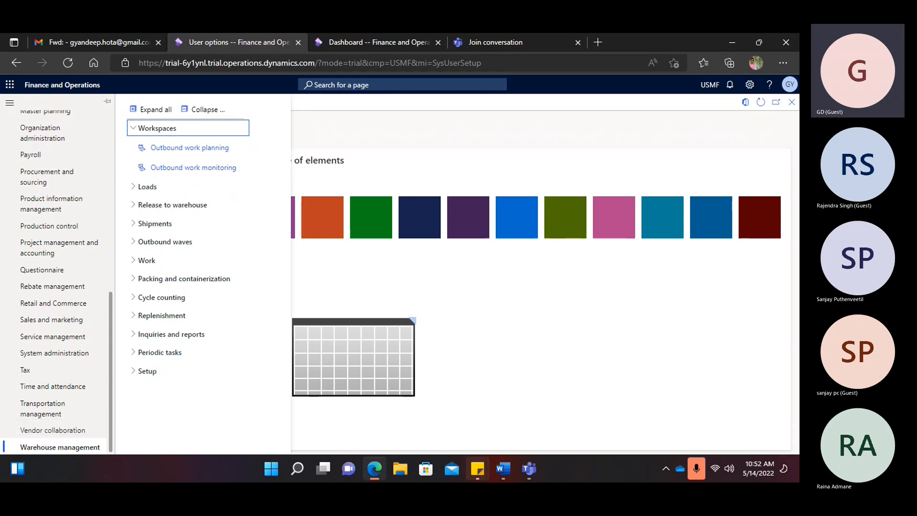
- Go to Warehouse management Setup > Warehouse > Sites
left_click(152, 373)
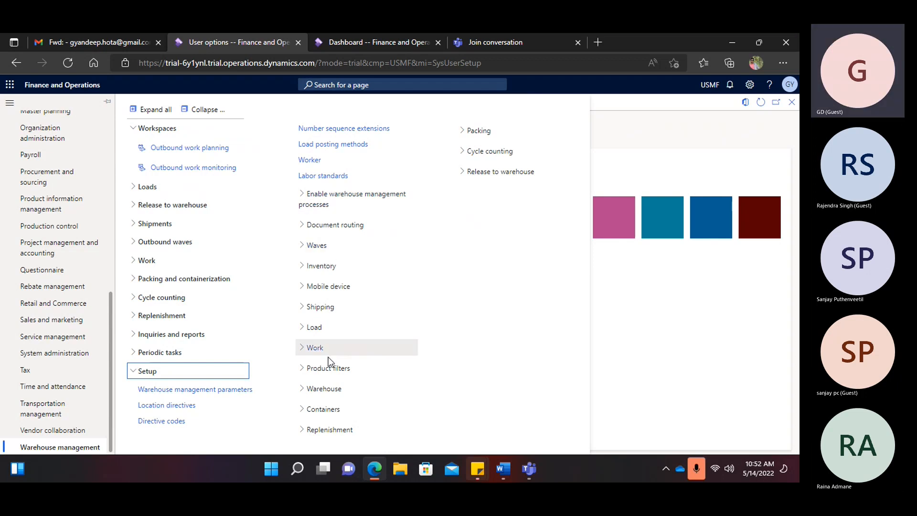
left_click(325, 388)
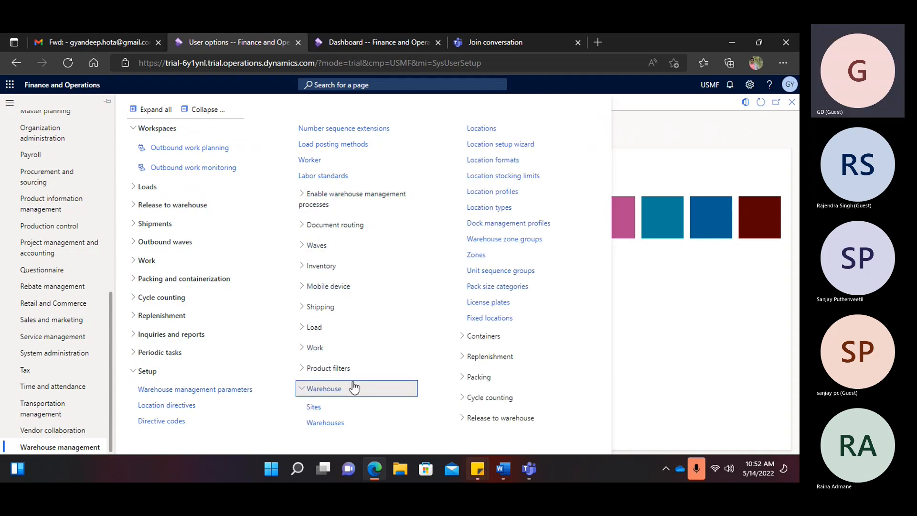
left_click(315, 407)
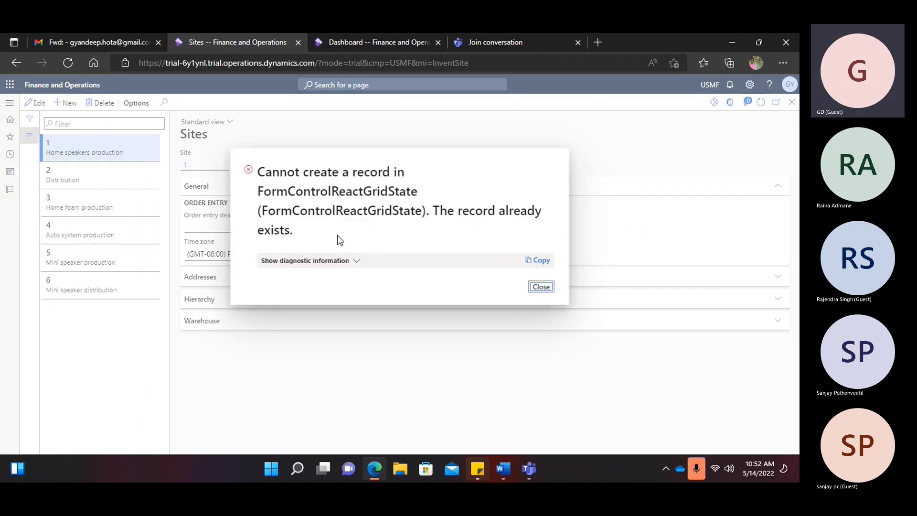
- Dismiss the error and create a new site with ID and name GSite-1
left_click(539, 288)
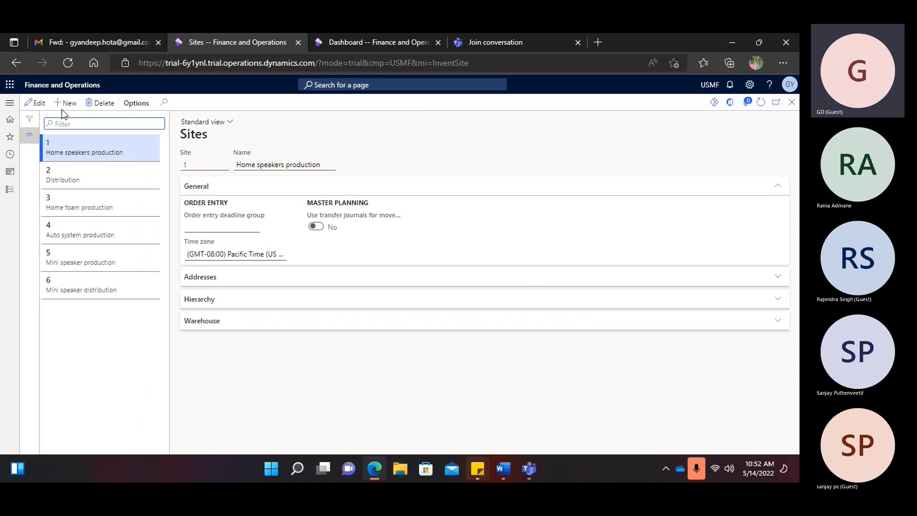
key("alt+n")
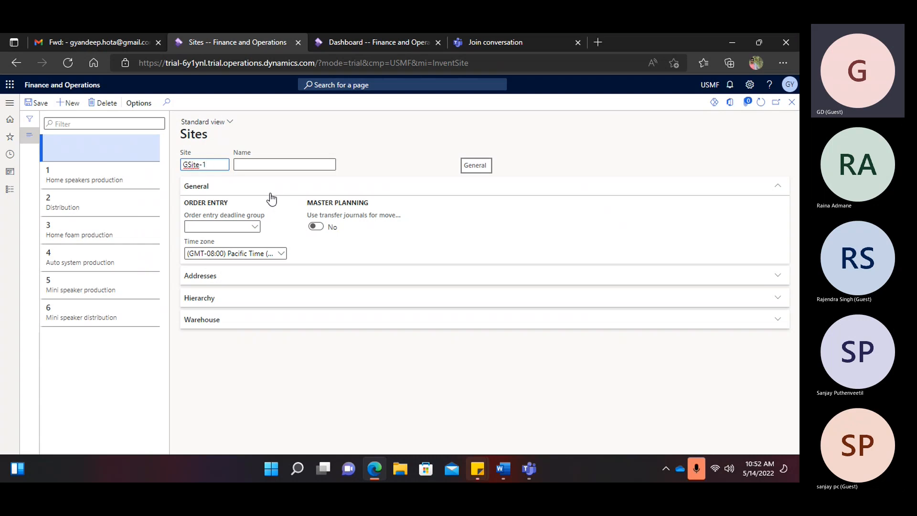
left_click_drag(215, 164, 162, 167)
key("ctrl+c")
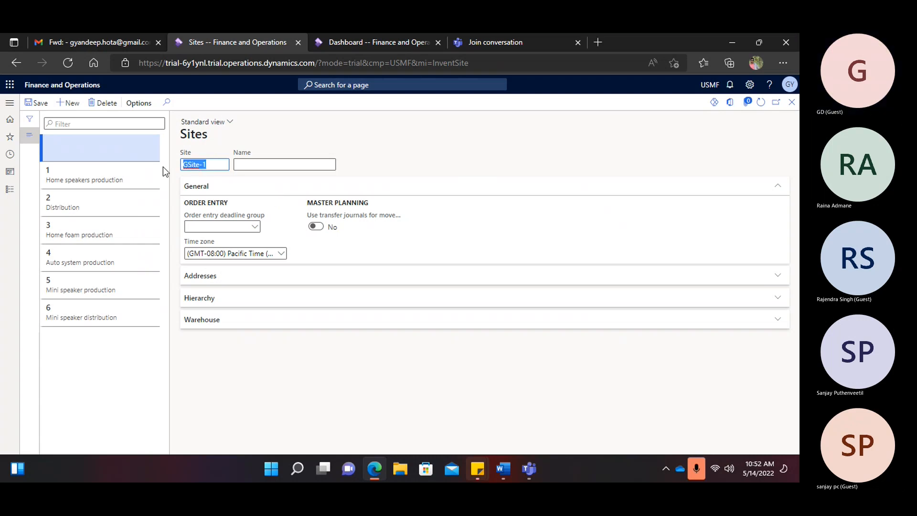
left_click(254, 165)
key("ctrl+v")
- Expand the site's Addresses section and add a new address
left_click(204, 280)
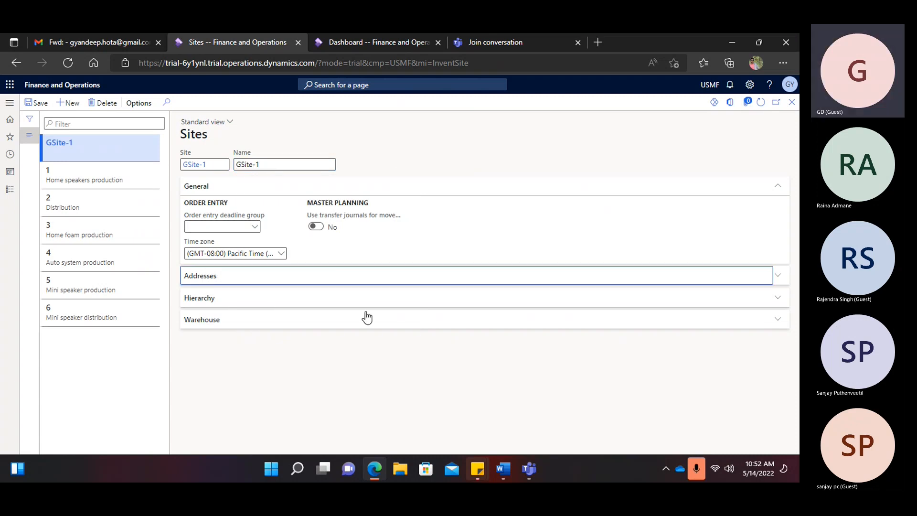
left_click(202, 279)
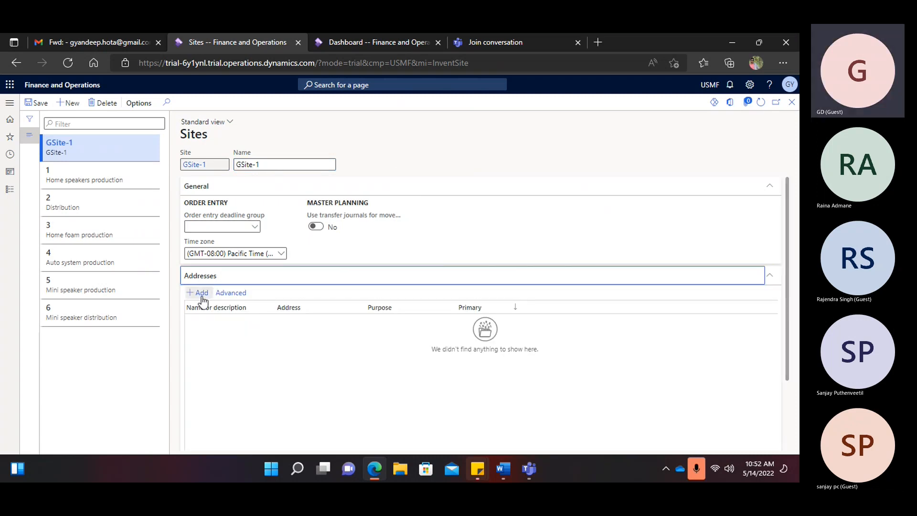
left_click(200, 294)
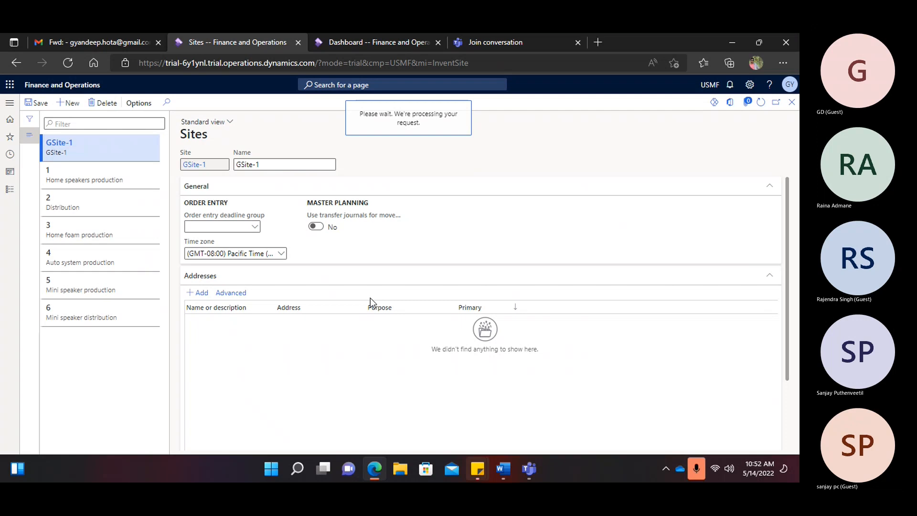
type("GSite-1")
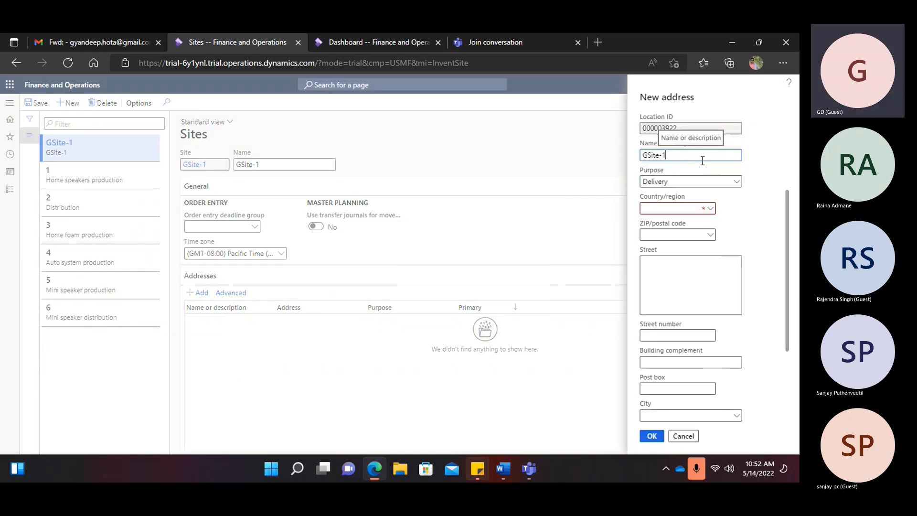
- Fill the address with country USA, ZIP 00210 and street Portsmouth, and confirm it
left_click(710, 210)
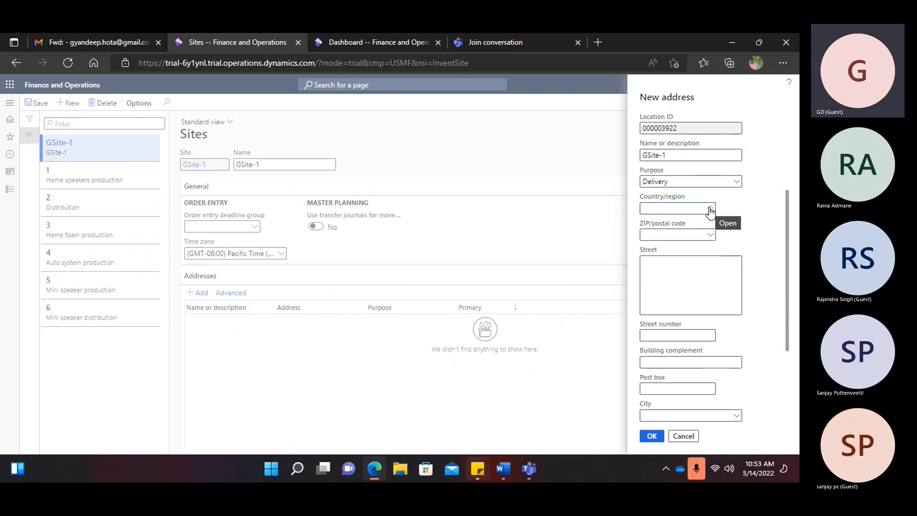
left_click(710, 209)
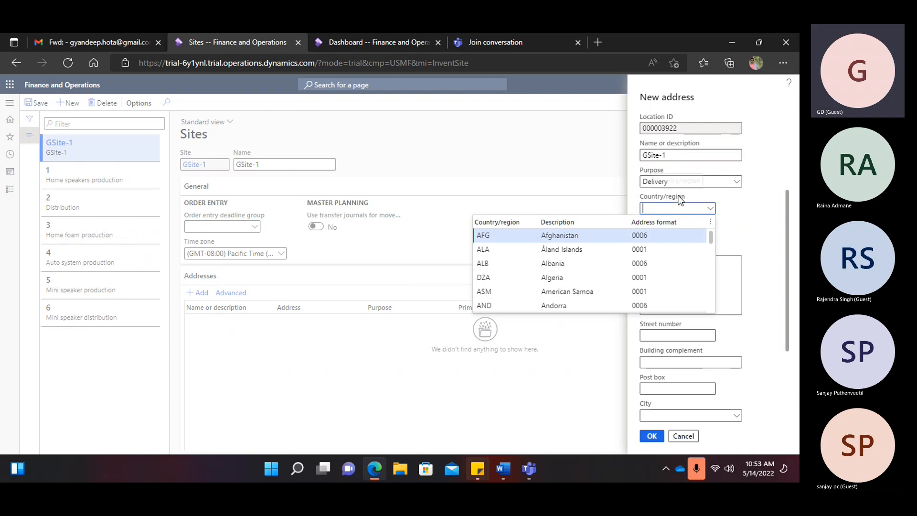
type("USA")
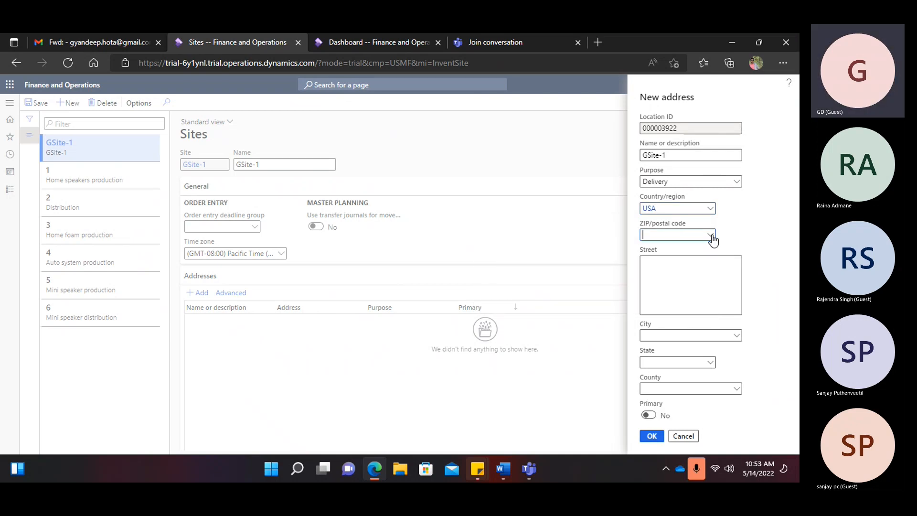
left_click(712, 237)
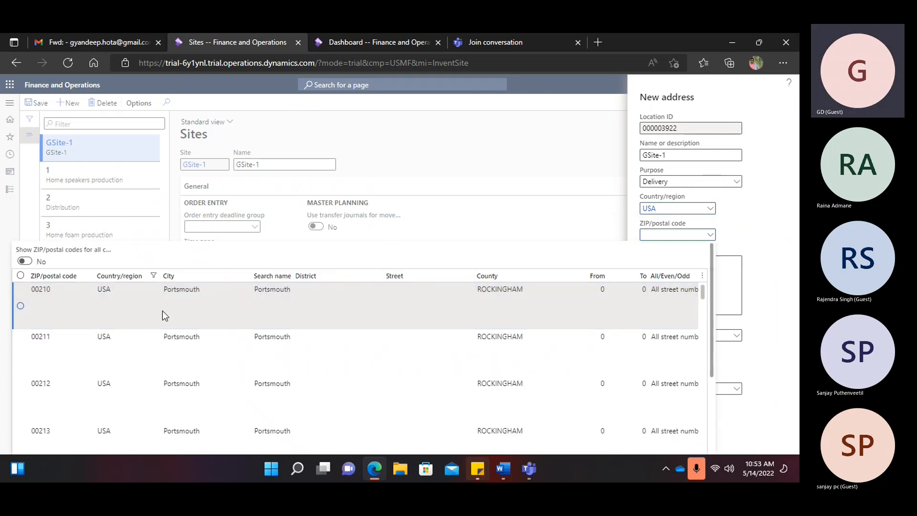
key("Tab")
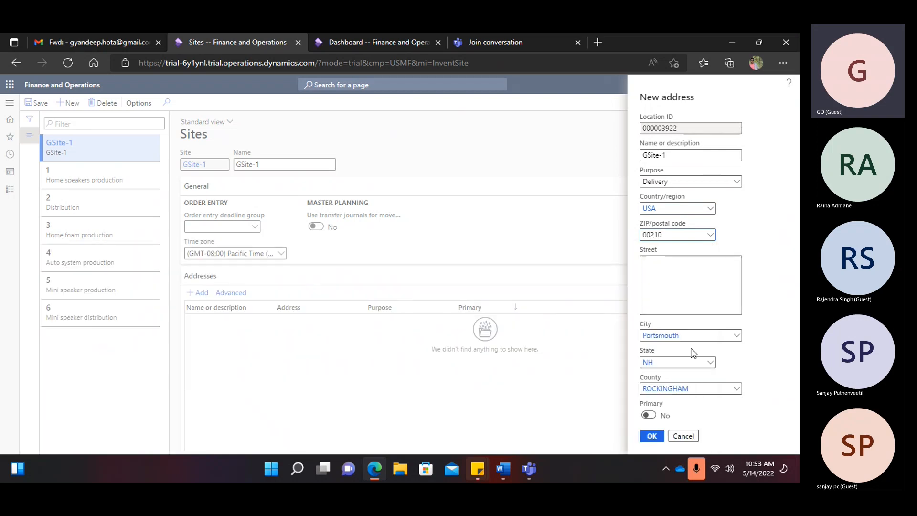
key("Tab")
key("ctrl+c")
left_click(651, 293)
key("ctrl+v")
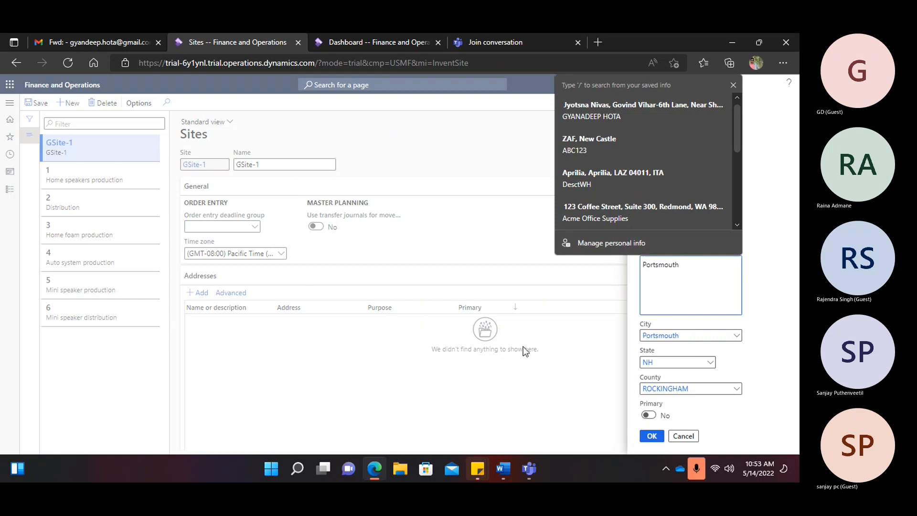
left_click(529, 414)
left_click(651, 435)
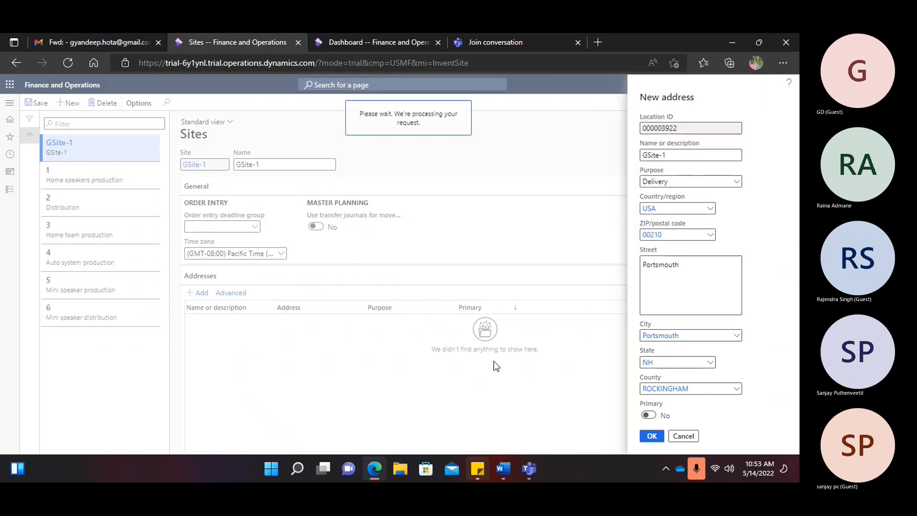
- Expand the Warehouse section and save site GSite-1
scroll(362, 339, "down", 2)
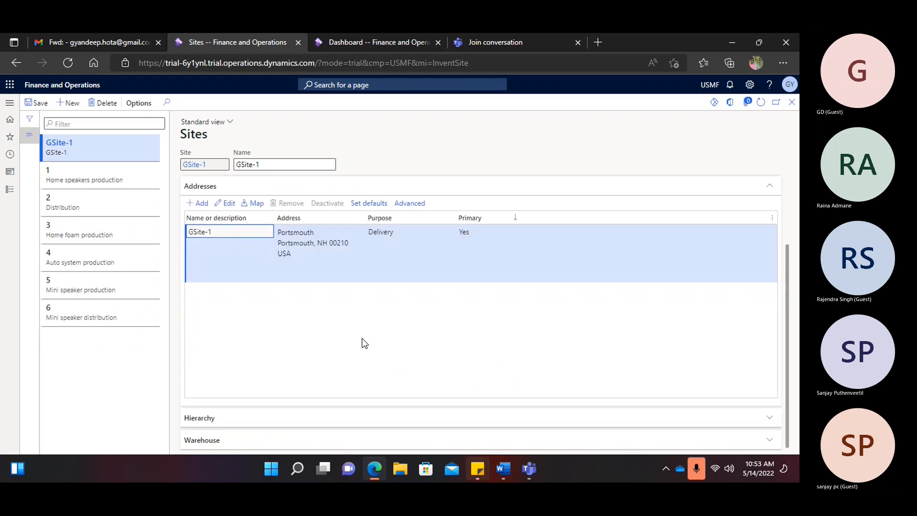
left_click(210, 438)
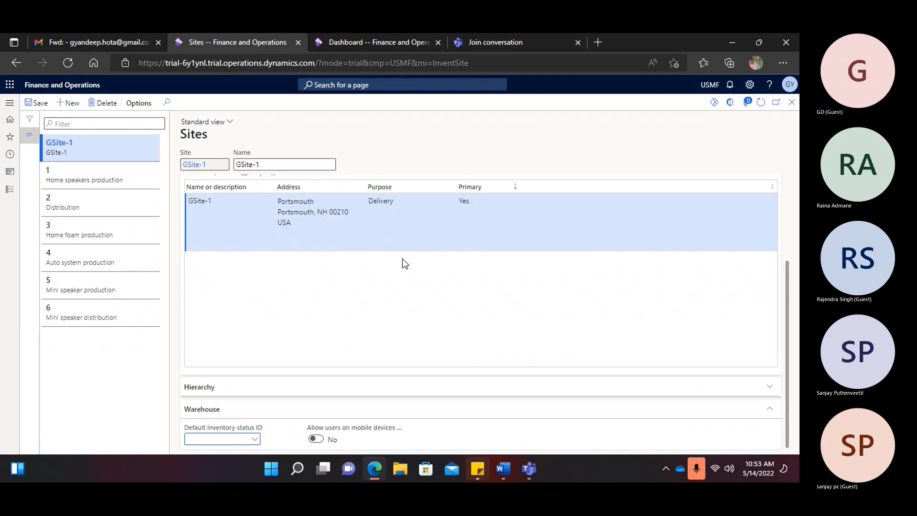
left_click(37, 102)
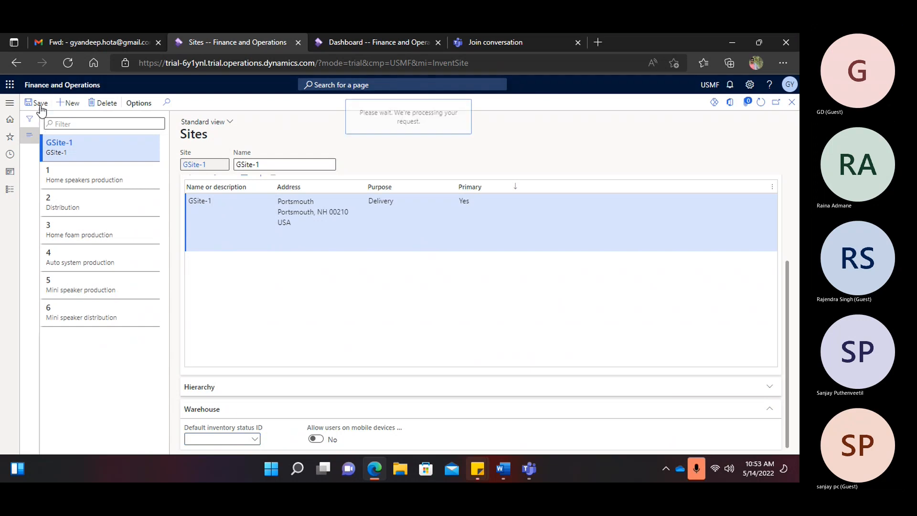
left_click(10, 102)
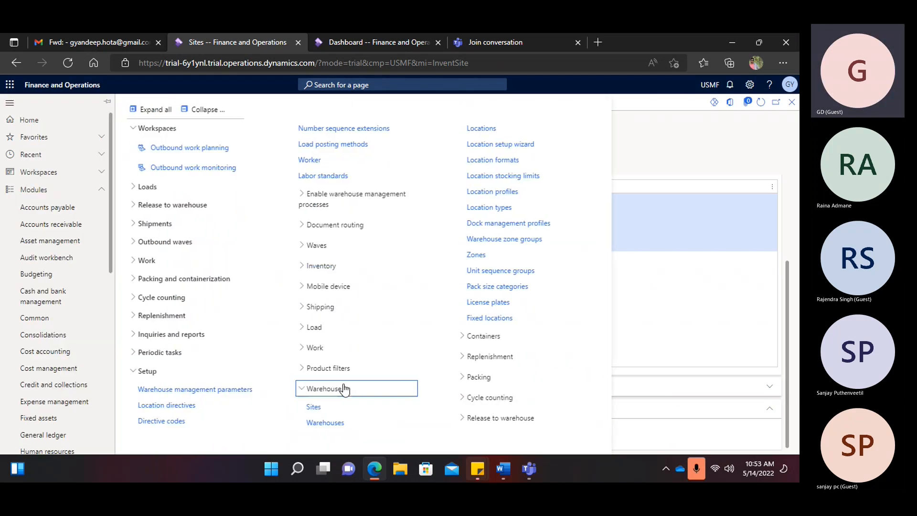
- Go to the Warehouses page and start a new warehouse record
left_click(336, 423)
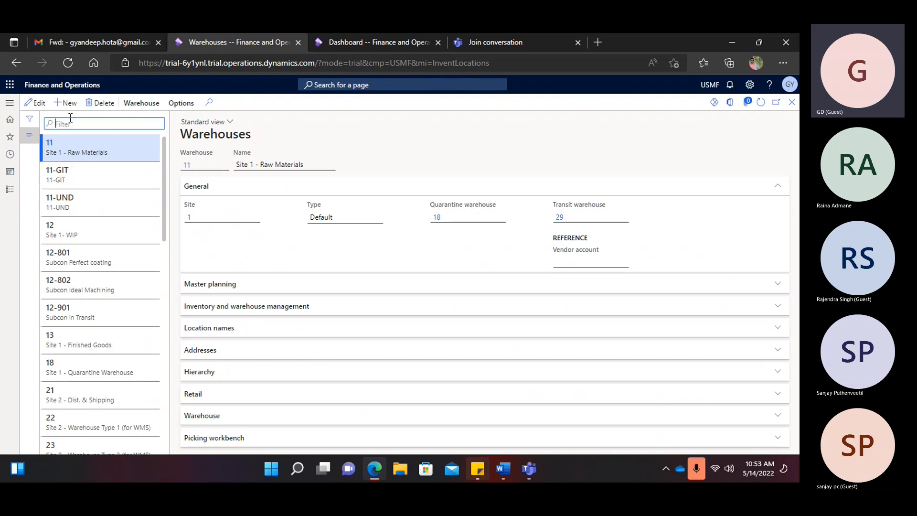
key("alt+n")
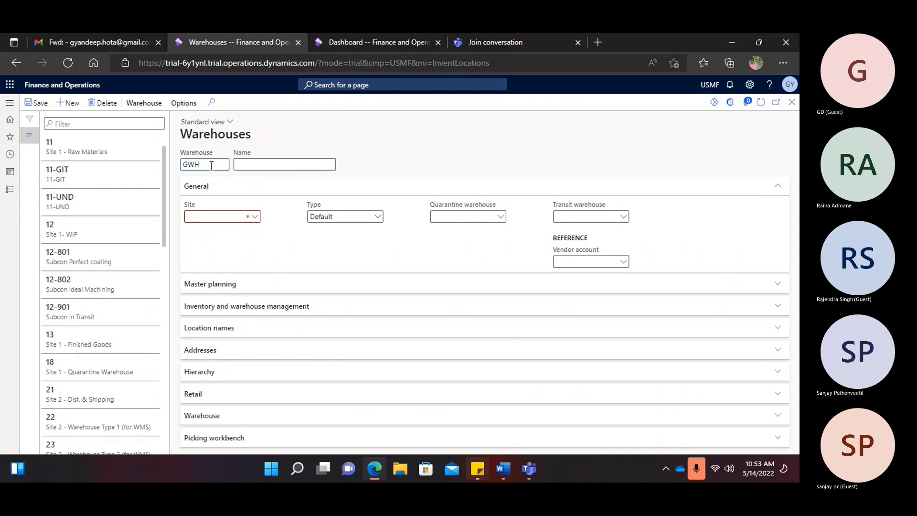
left_click_drag(212, 165, 182, 168)
key("ctrl+c")
left_click(252, 164)
key("ctrl+v")
left_click(191, 164)
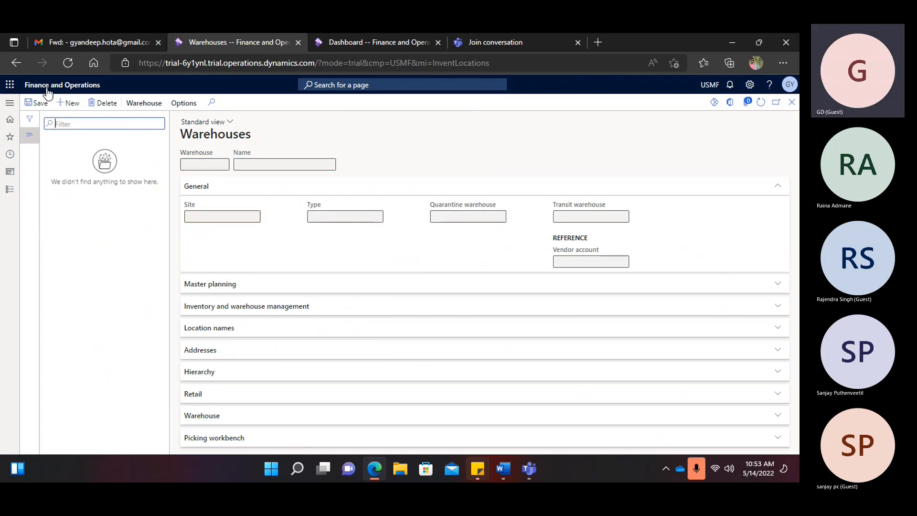
left_click(20, 62)
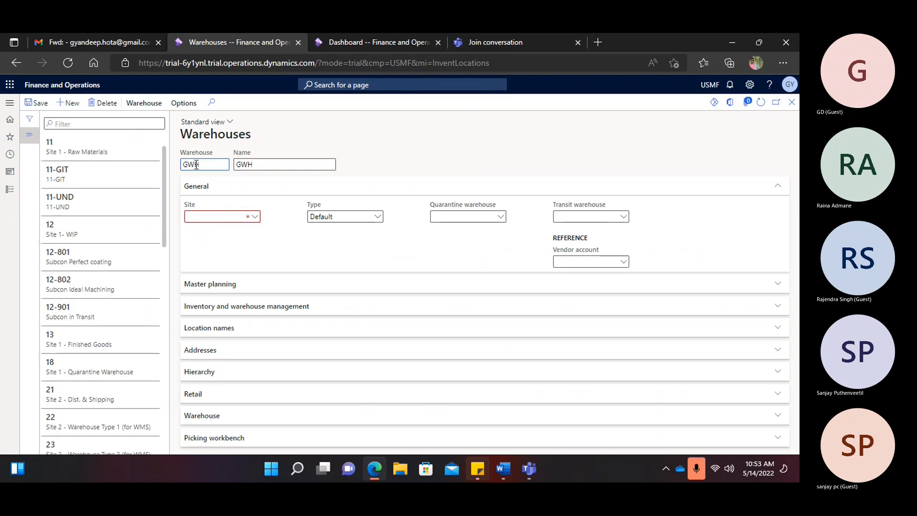
- Give the warehouse ID and name GMainWH and look up site GSite-1
type("n")
left_click_drag(218, 164, 177, 168)
key("ctrl+c")
key("Tab")
key("ctrl+v")
left_click(257, 217)
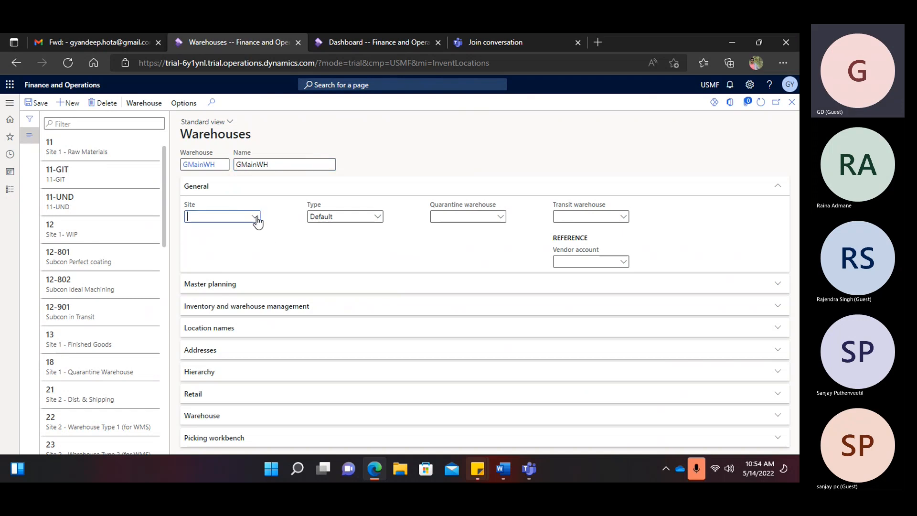
left_click(256, 216)
scroll(258, 272, "down", 1)
- Create quarantine warehouse GQuarWh, named GQuarWh, on site GSite-1
right_click(498, 218)
left_click(519, 270)
left_click(61, 104)
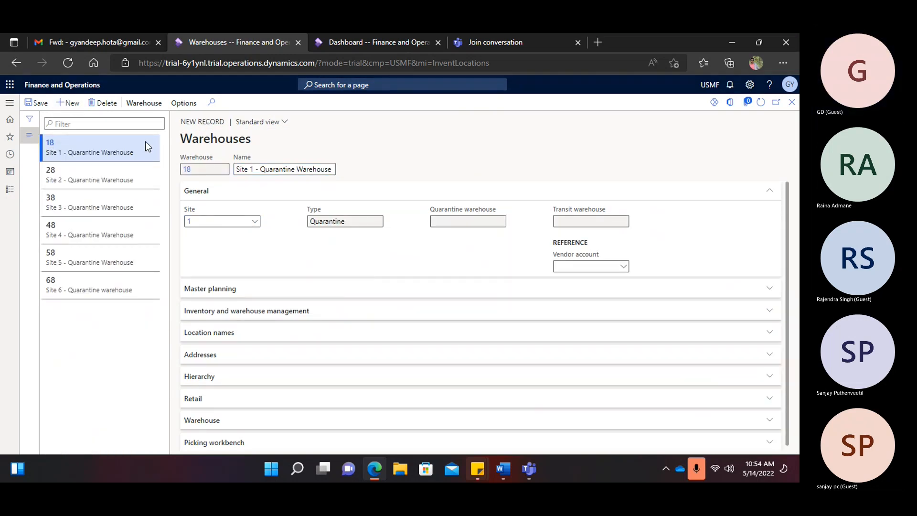
type("GQuarWh")
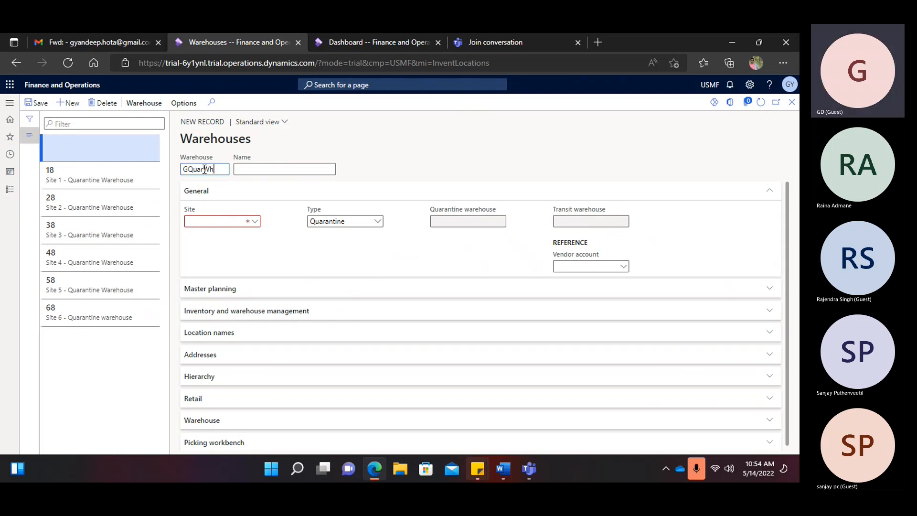
left_click(285, 169)
key("ctrl+v")
left_click(260, 224)
left_click(256, 222)
key("Down")
key("Down")
key("Down")
key("Down")
key("Down")
key("Down")
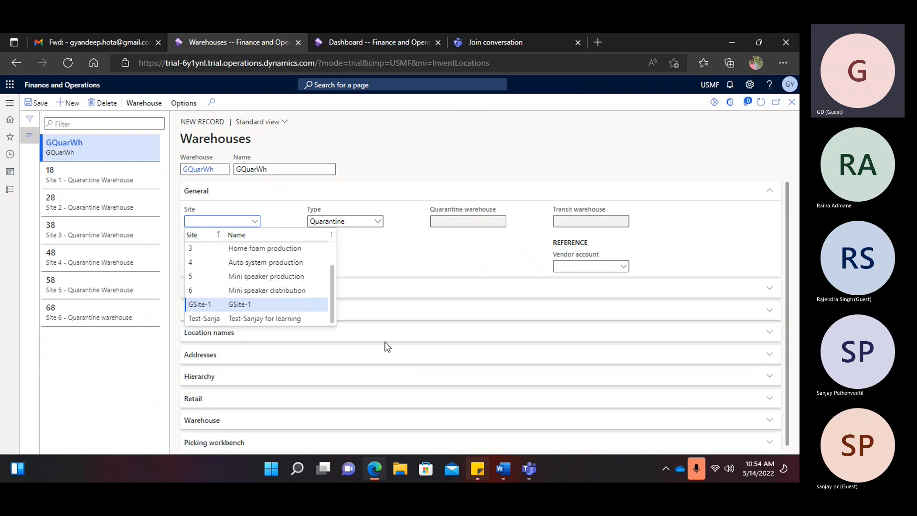
key("Return")
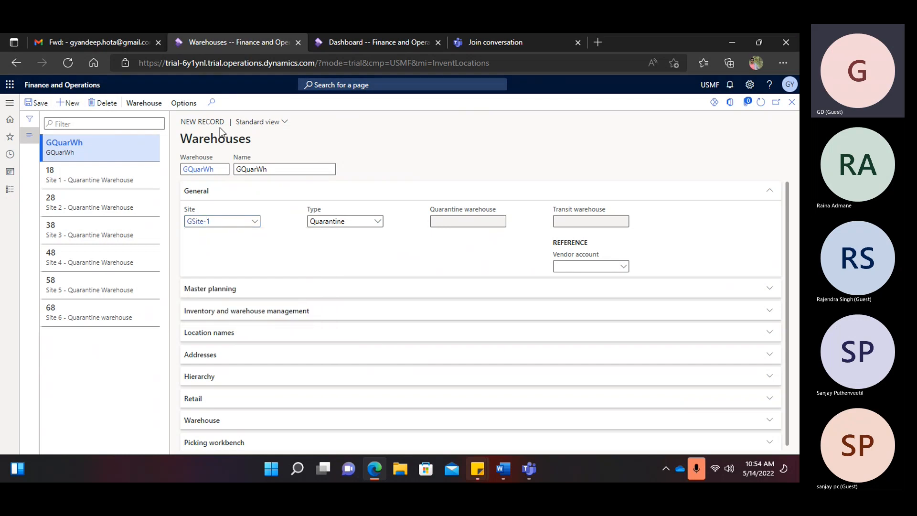
left_click(792, 106)
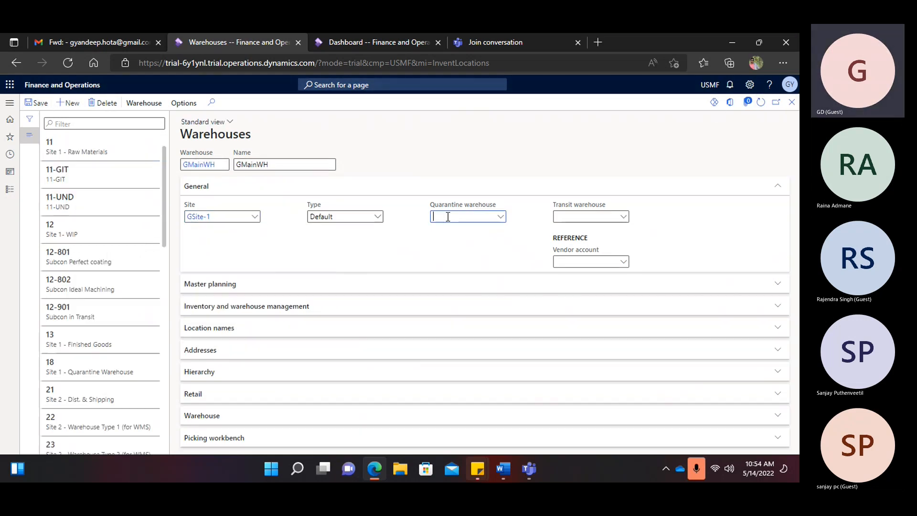
- Make GQuarWh GMainWH's quarantine warehouse and view the transit warehouse records
left_click(499, 219)
left_click(625, 220)
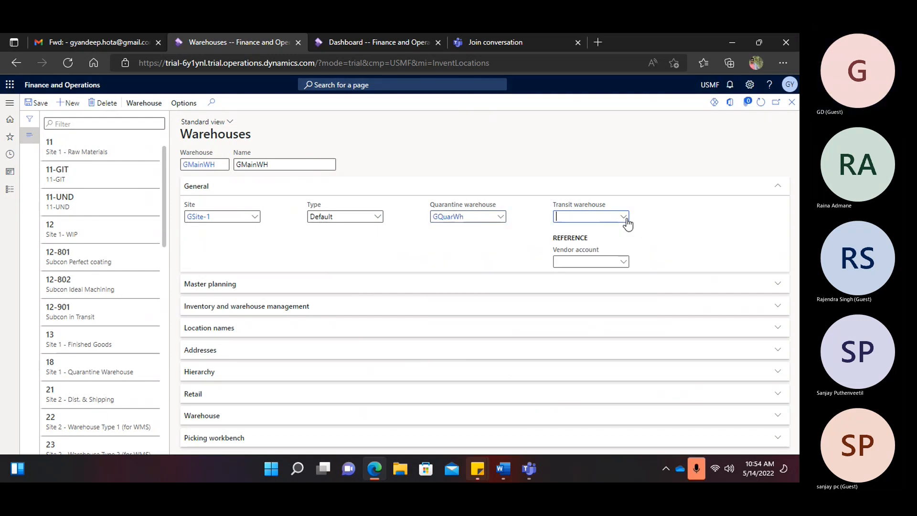
right_click(627, 223)
left_click(655, 268)
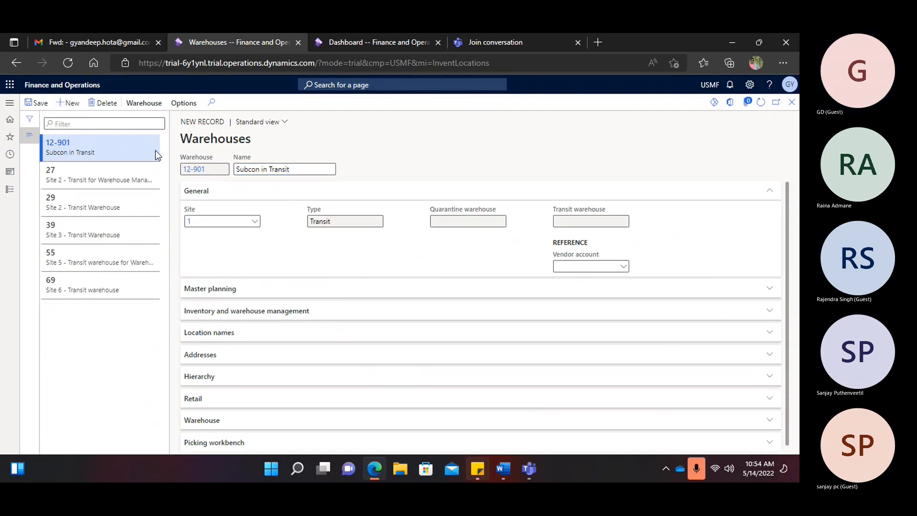
- Create transit warehouse GTransitWH, named GTransitWH, on site GSite-1, then list GMainWH's transit warehouse choices
type("GY")
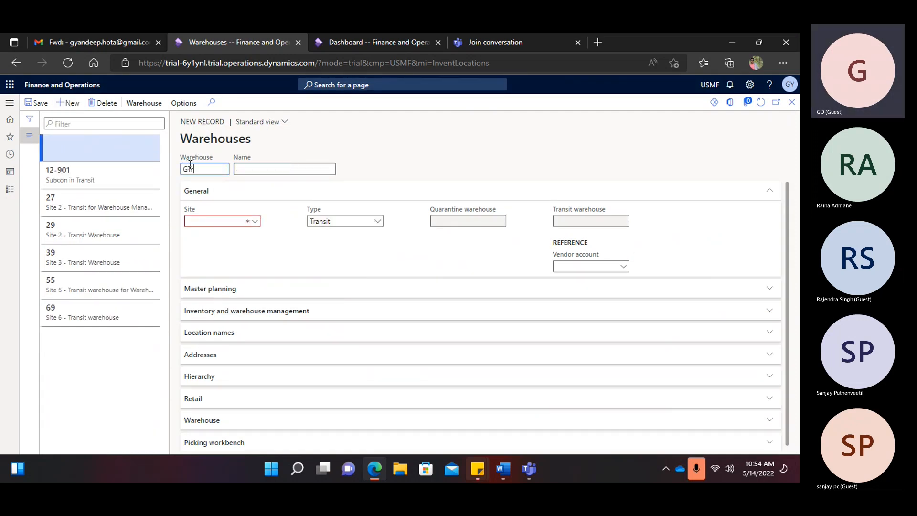
type("ransitWH")
double_click(200, 170)
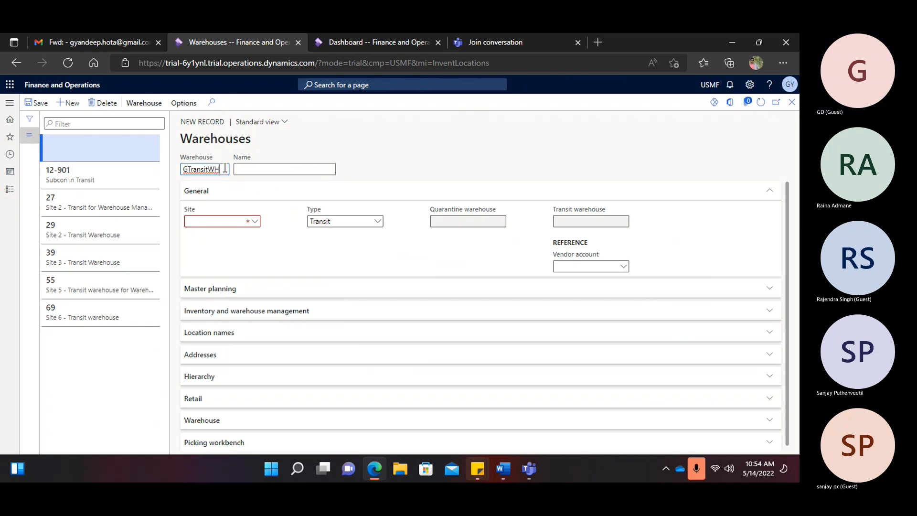
key("ctrl+c")
key("Tab")
key("ctrl+v")
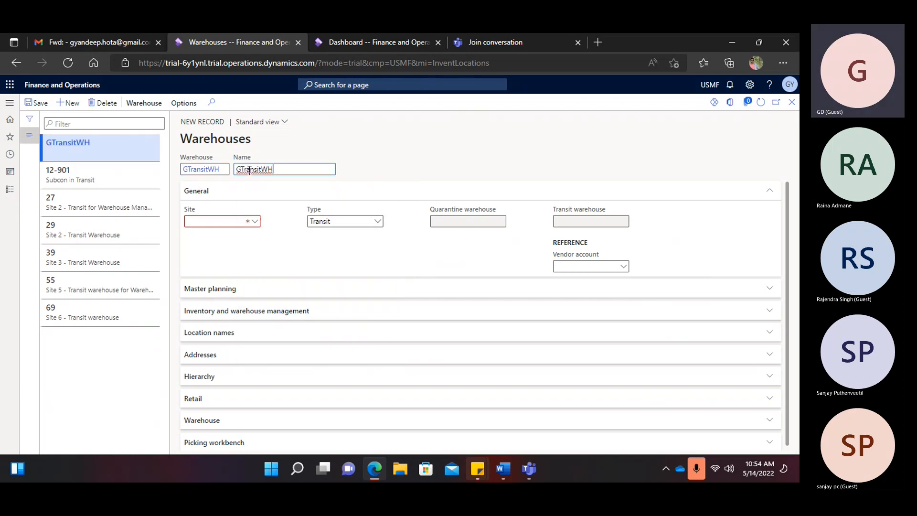
left_click(255, 224)
scroll(230, 306, "down", 2)
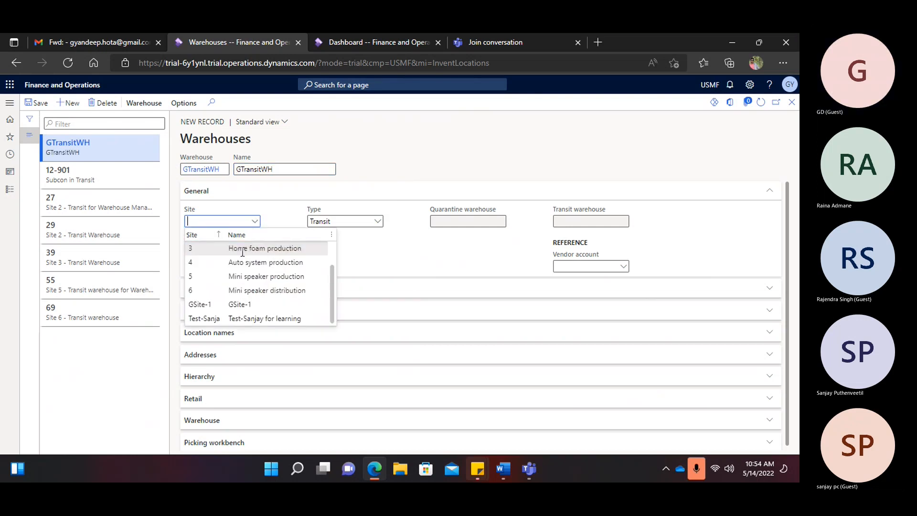
left_click(233, 302)
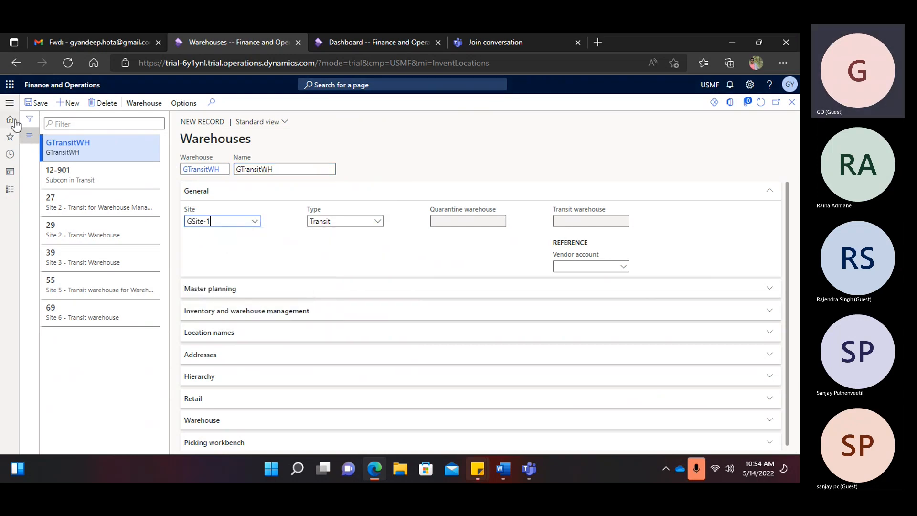
left_click(792, 101)
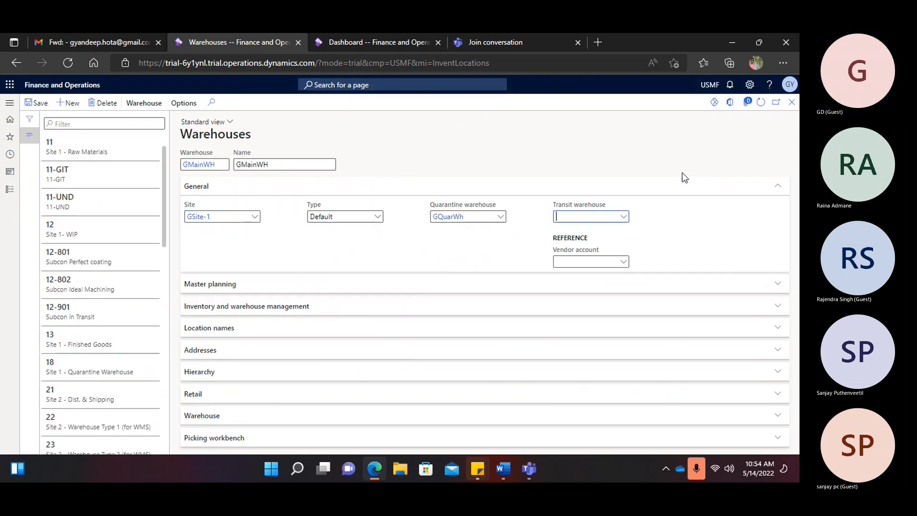
left_click(623, 217)
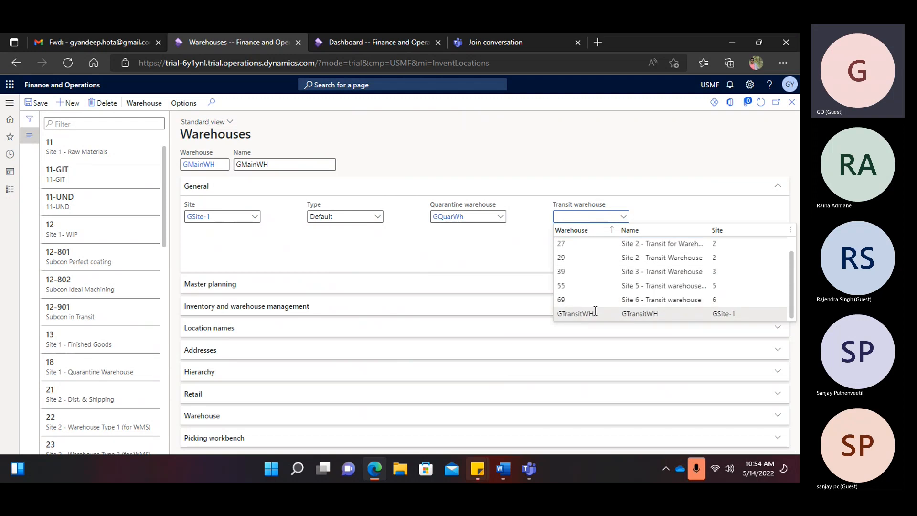
- Set GTransitWH as GMainWH's transit warehouse and add a new address to GMainWH
left_click(687, 315)
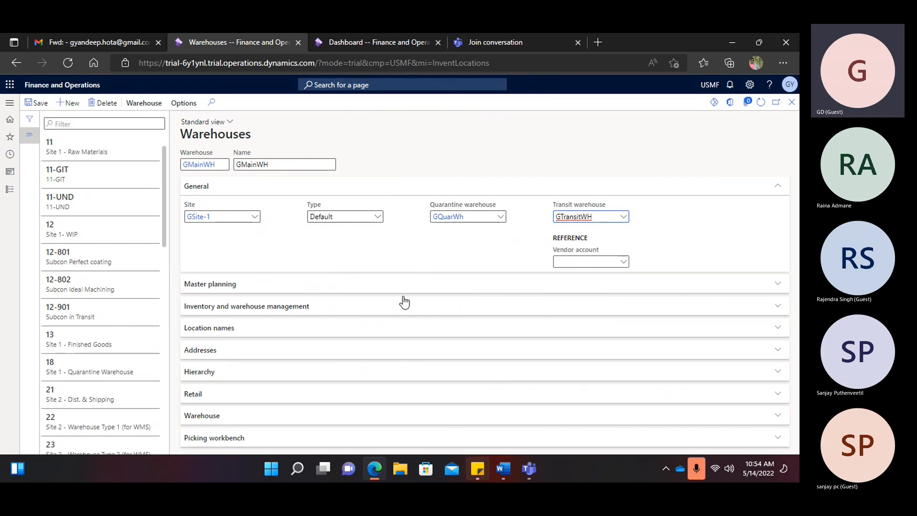
left_click(261, 290)
scroll(260, 291, "down", 2)
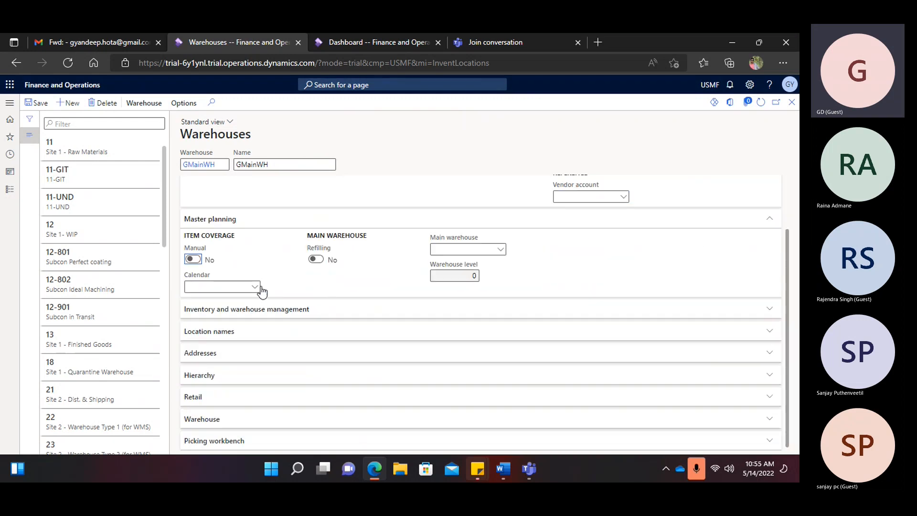
left_click(232, 313)
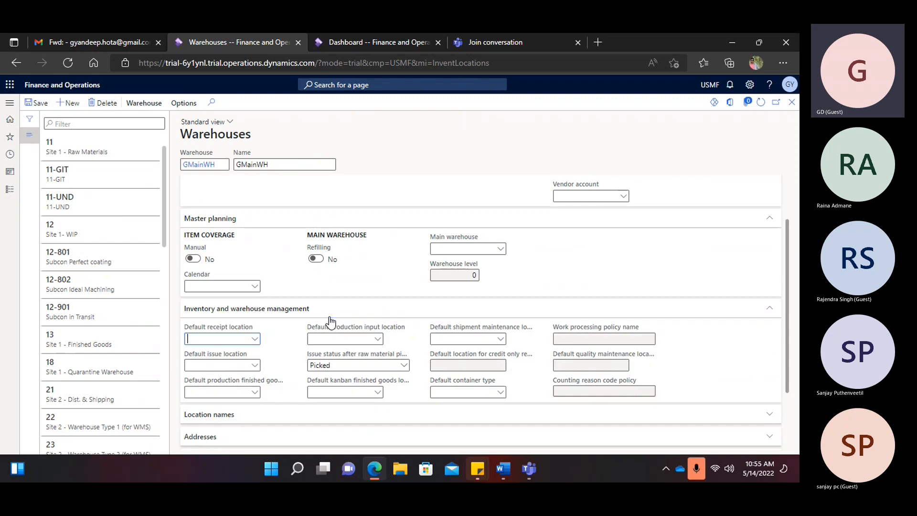
scroll(261, 340, "down", 2)
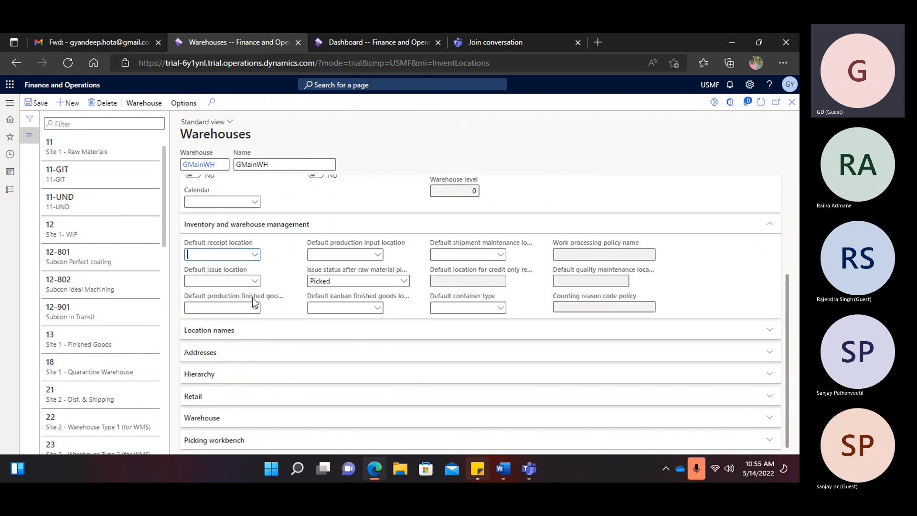
left_click(234, 332)
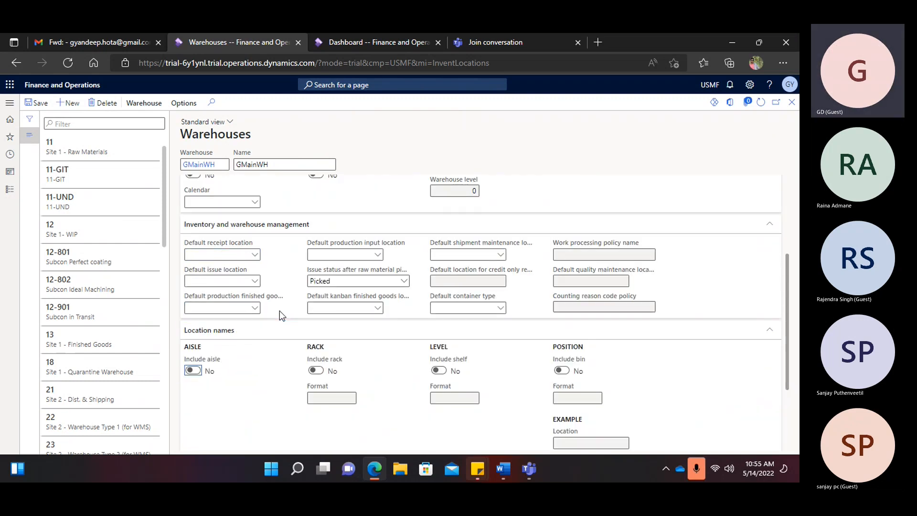
scroll(209, 356, "down", 3)
left_click(208, 354)
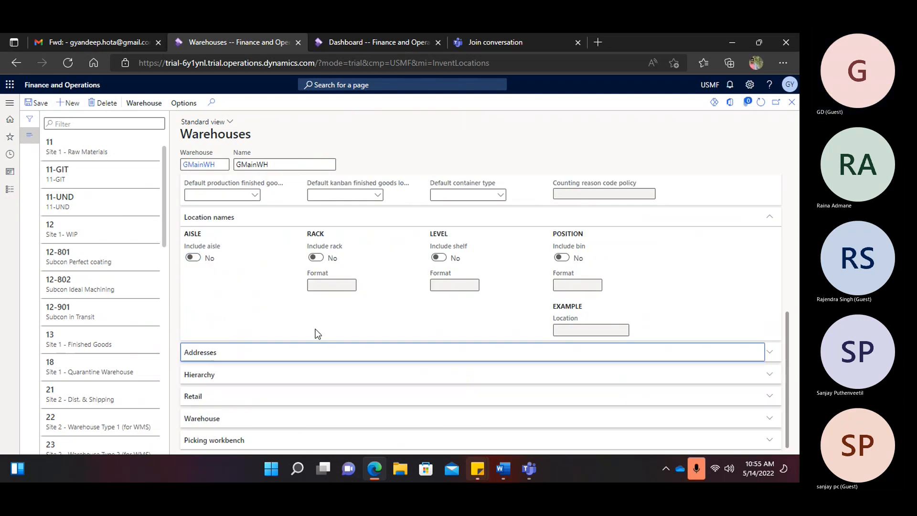
left_click(204, 370)
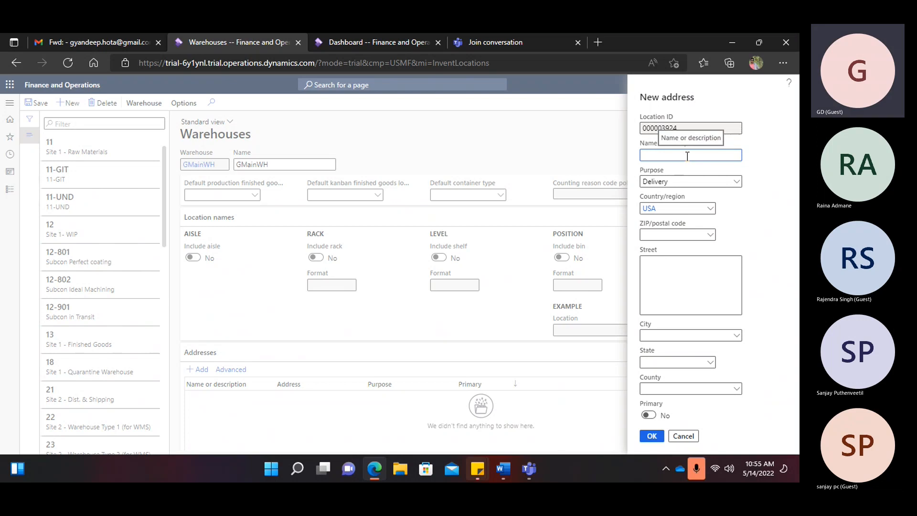
- Name the address GMainWH, choose ZIP 00210 Portsmouth, fill the street, and confirm it
type("GmainWH")
double_click(687, 156)
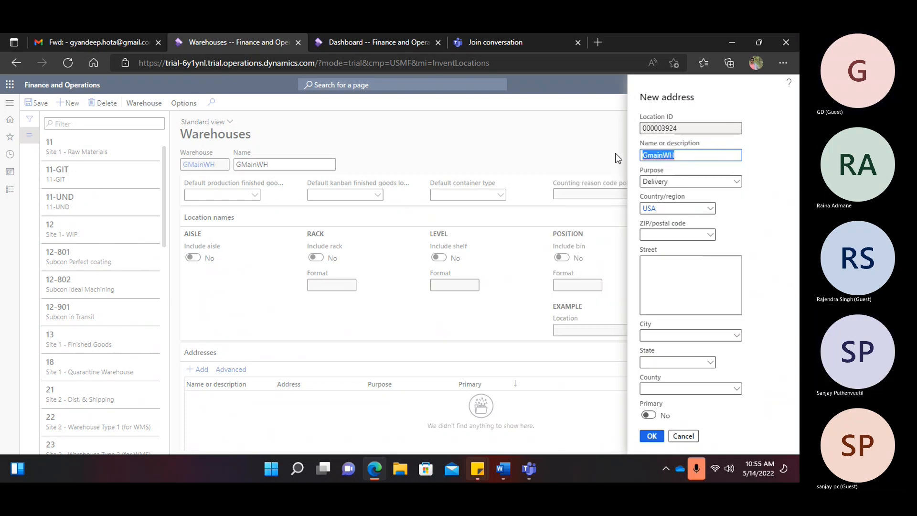
left_click(674, 157)
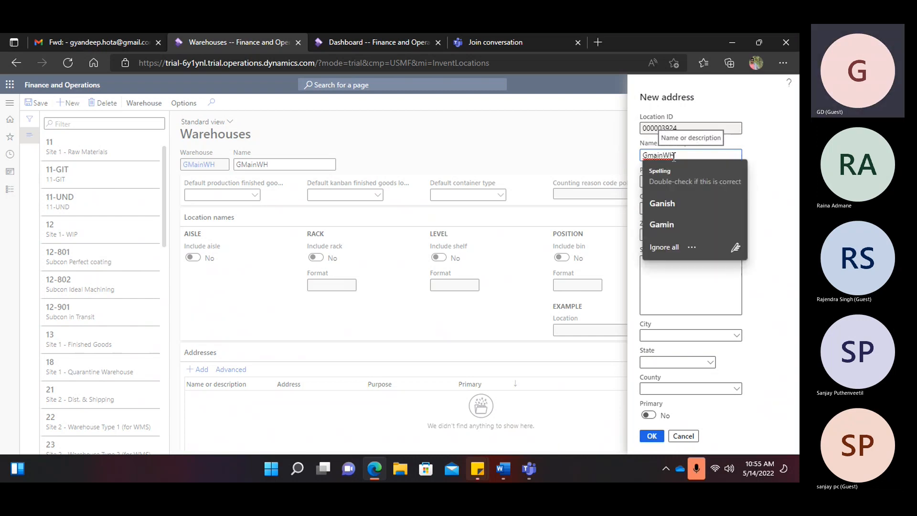
key("Left")
key("Left")
key("Left")
key("Left")
key("Left")
key("BackSpace")
type("M")
left_click(712, 236)
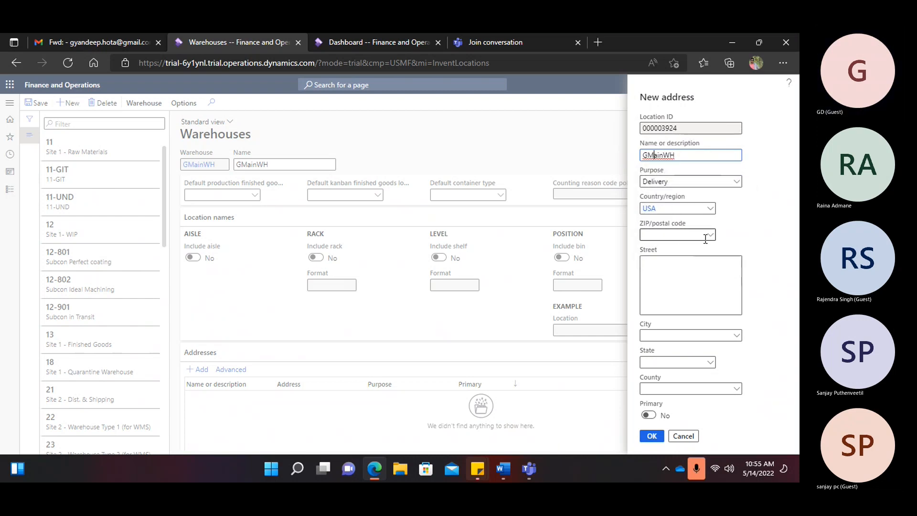
left_click(712, 236)
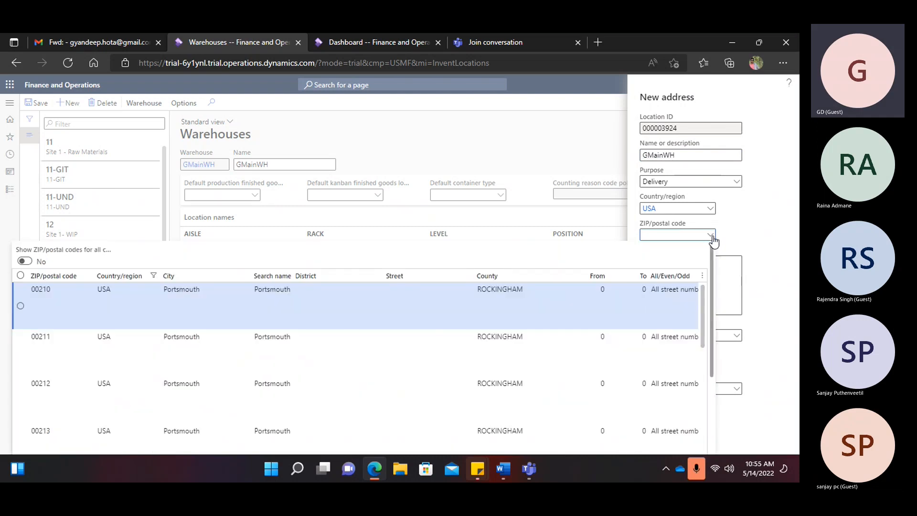
left_click(557, 301)
key("Tab")
key("Tab")
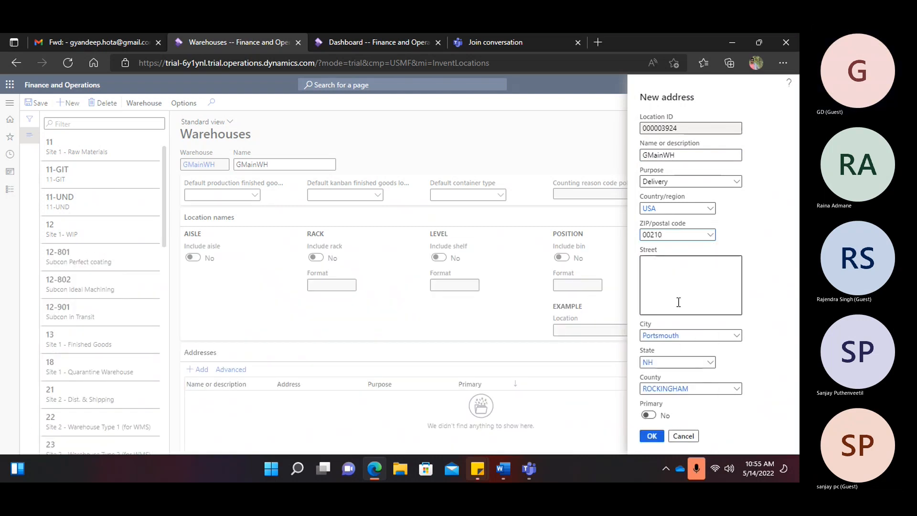
left_click(674, 292)
key("ctrl+v")
left_click(654, 438)
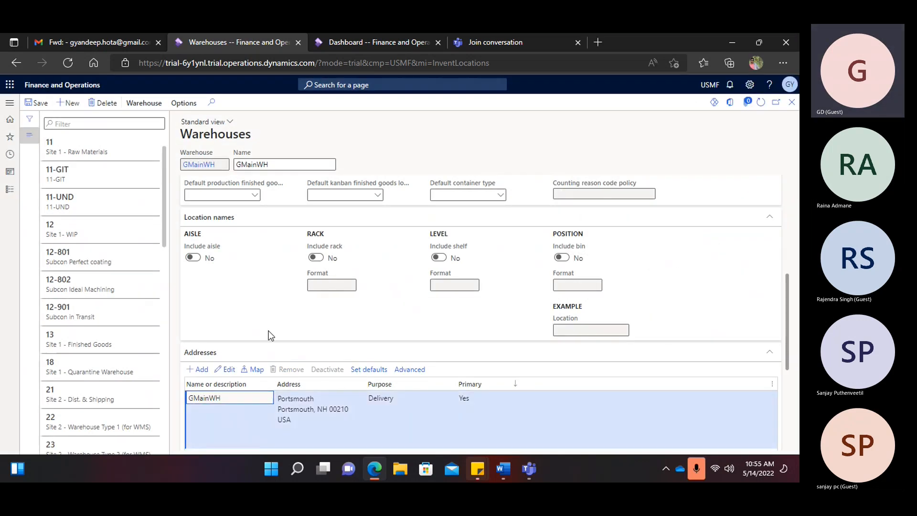
- Review GMainWH's Hierarchy, Retail, Warehouse and Picking workbench sections, save, and go to the Dashboard
scroll(259, 299, "down", 5)
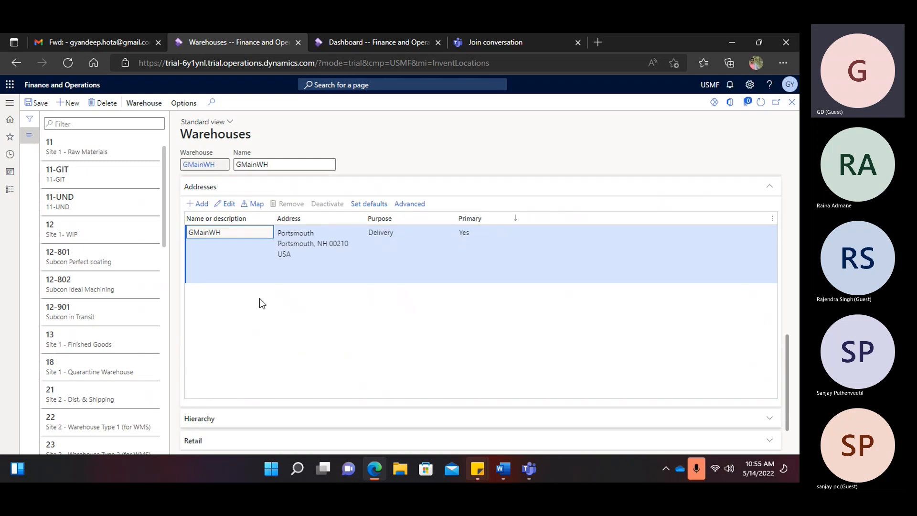
left_click(201, 379)
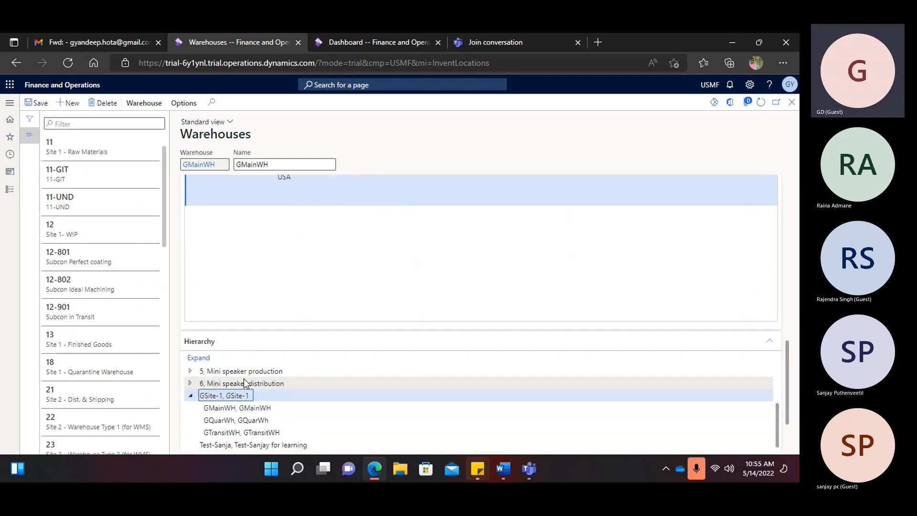
left_click(204, 398)
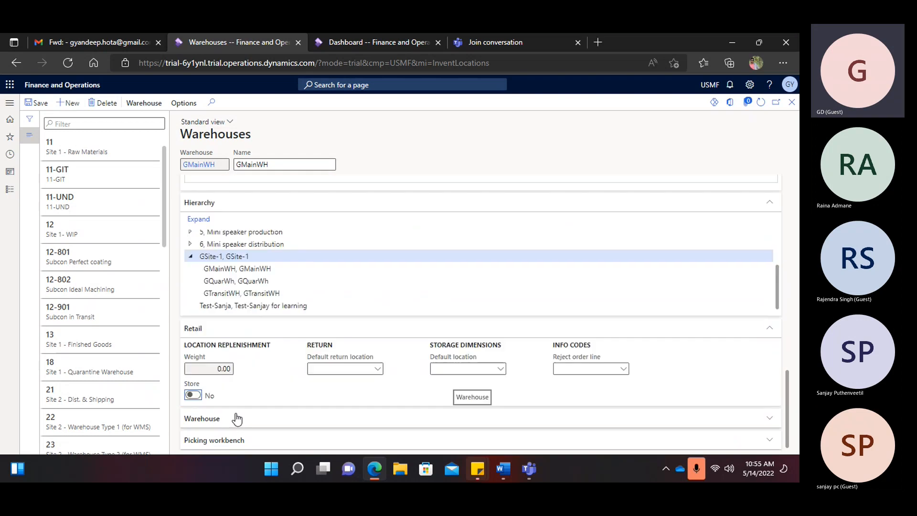
left_click(217, 423)
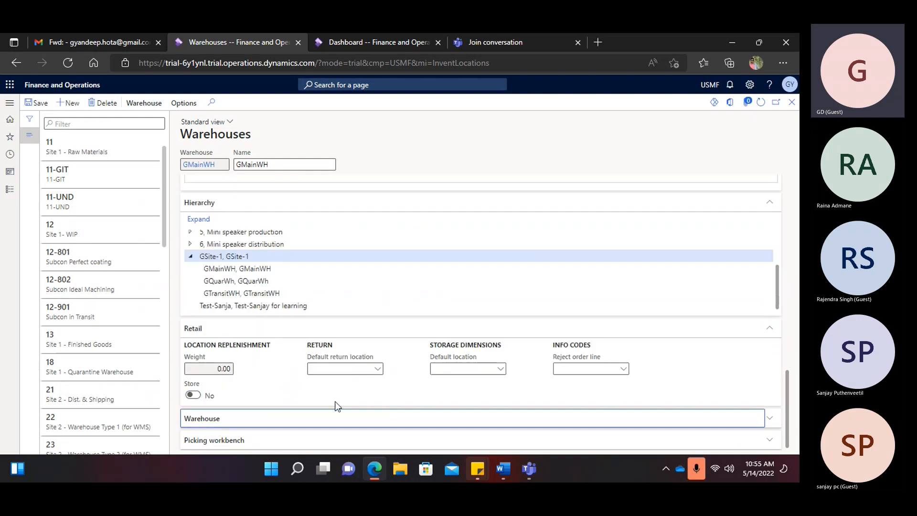
left_click(215, 443)
left_click(38, 103)
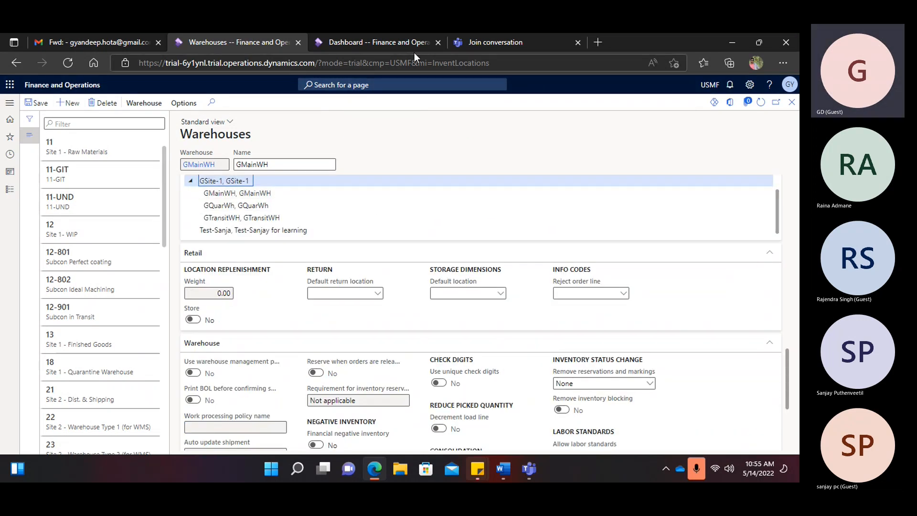
left_click(347, 42)
- Switch the User options element size to Compact and close back to the Dashboard
left_click(14, 115)
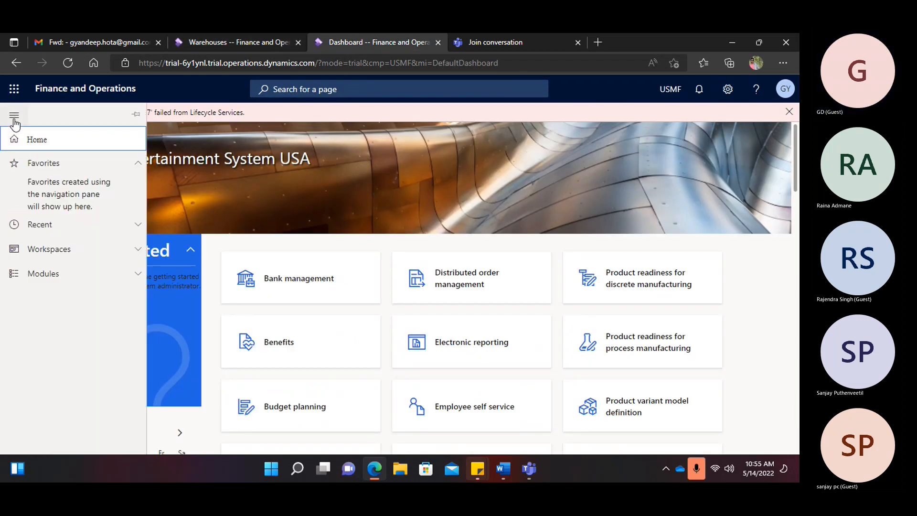
left_click(72, 277)
scroll(86, 313, "down", 5)
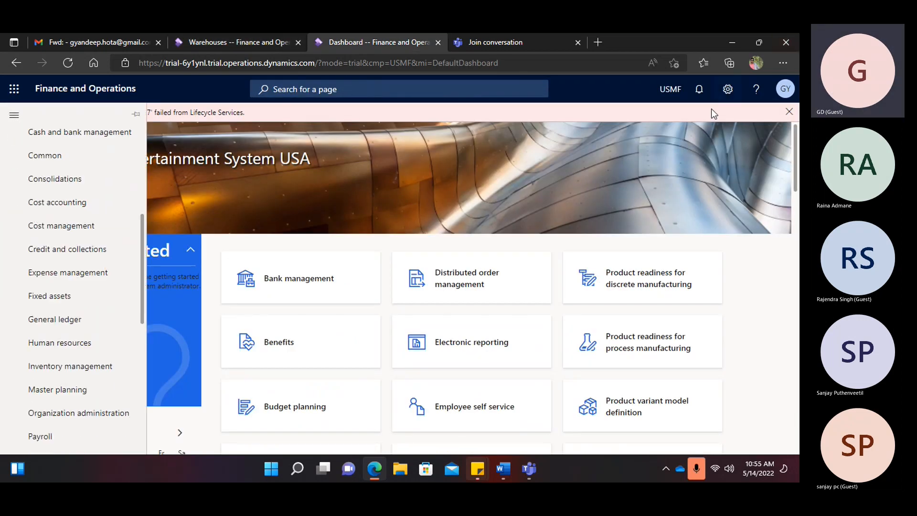
left_click(728, 89)
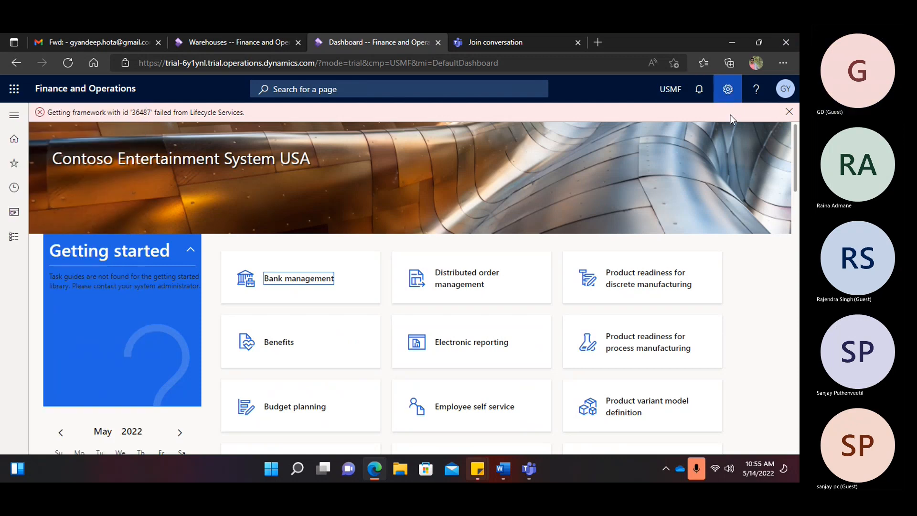
left_click(728, 92)
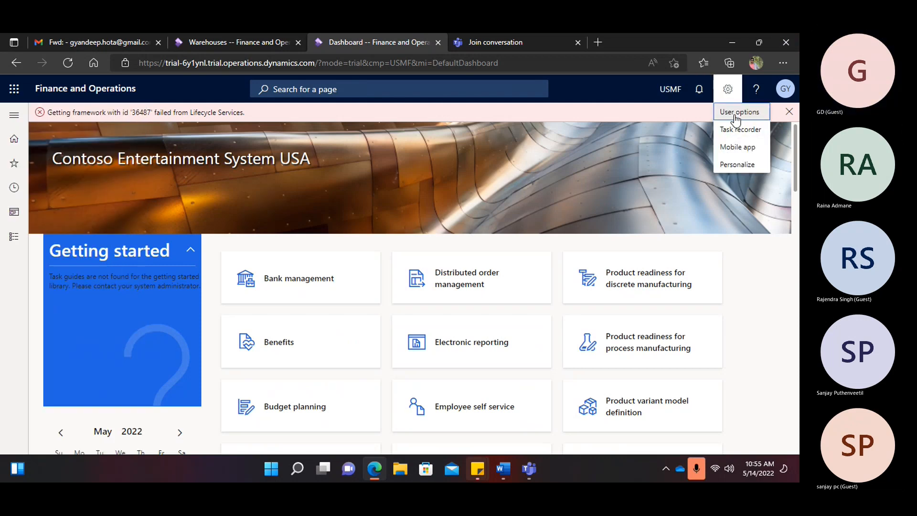
left_click(735, 115)
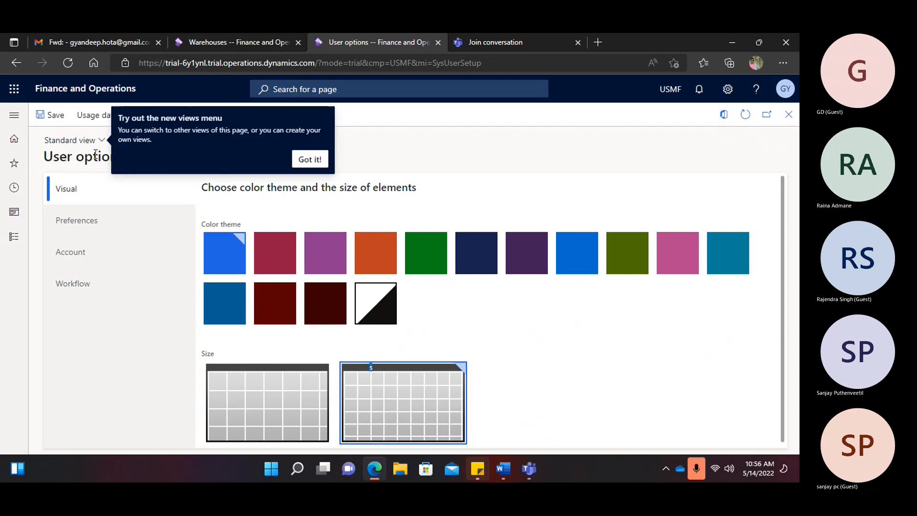
left_click(321, 164)
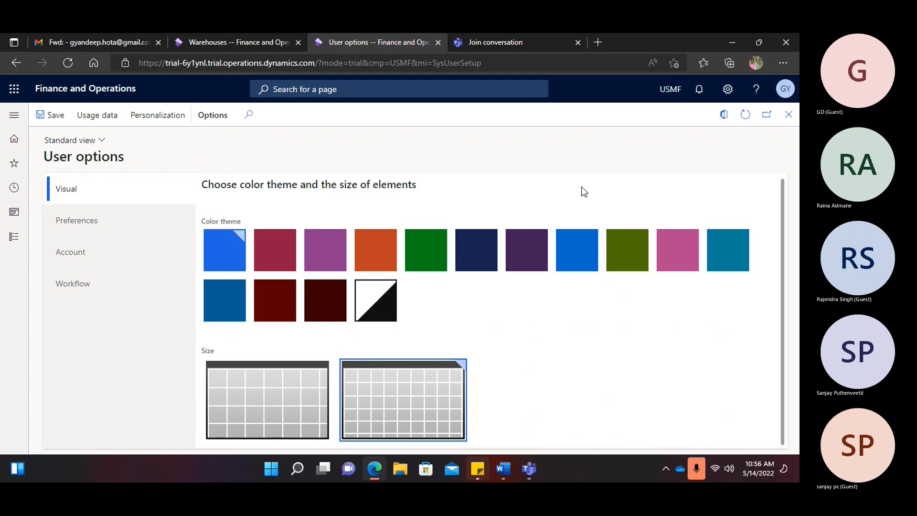
left_click(239, 400)
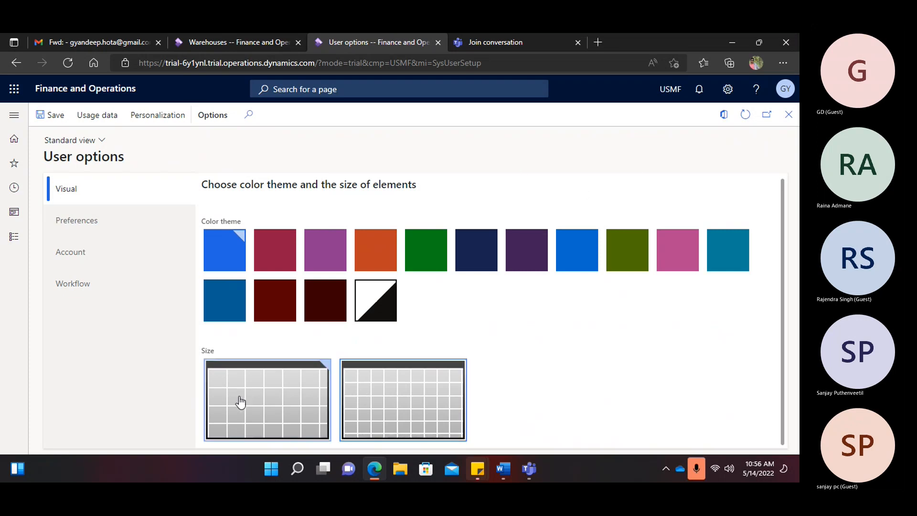
left_click(366, 397)
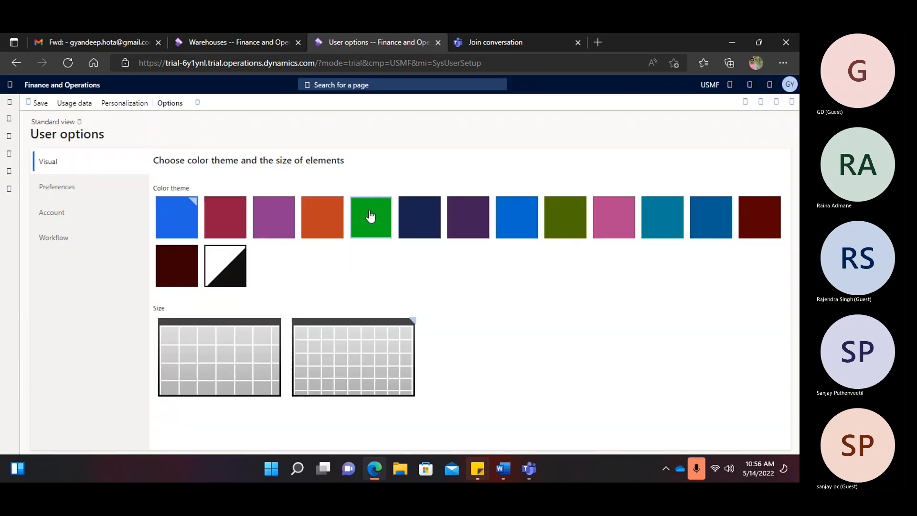
left_click(792, 103)
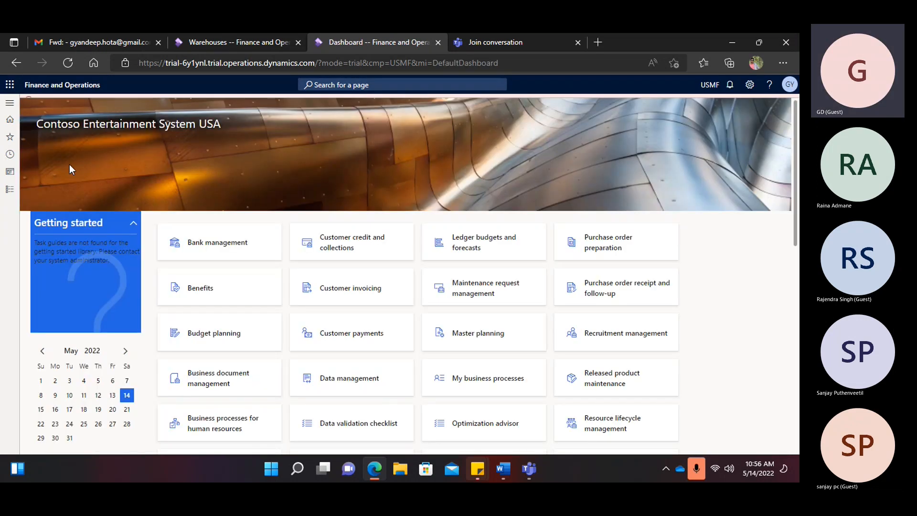
- Navigate to Warehouse management > Setup > Enable warehouse management processes > Enable warehouse setup
left_click(9, 103)
scroll(52, 320, "down", 10)
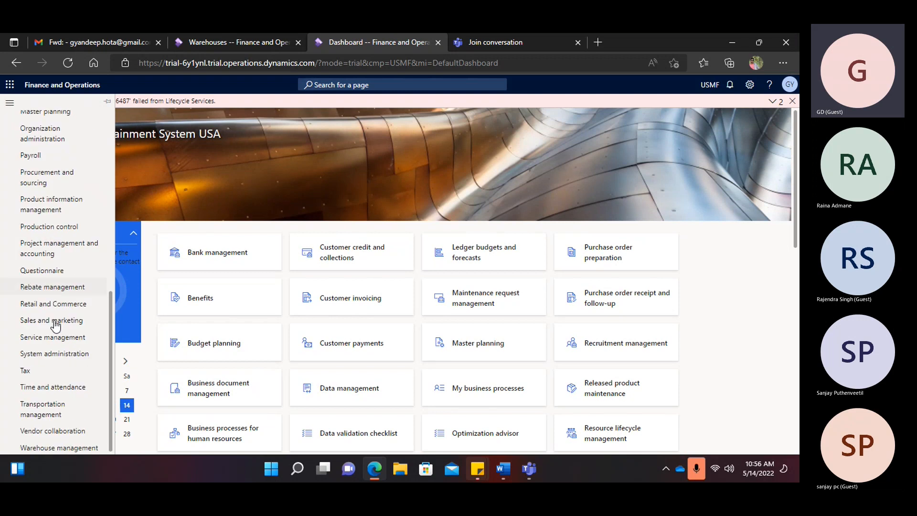
left_click(82, 449)
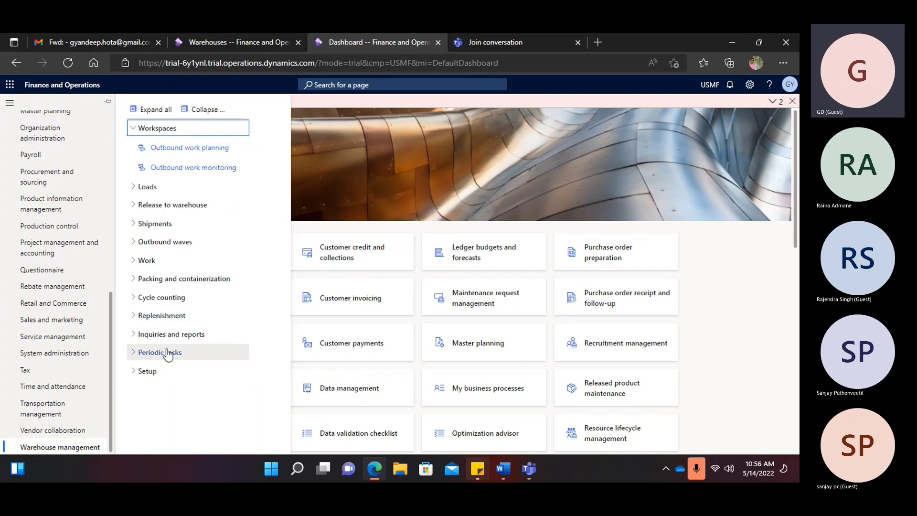
left_click(152, 372)
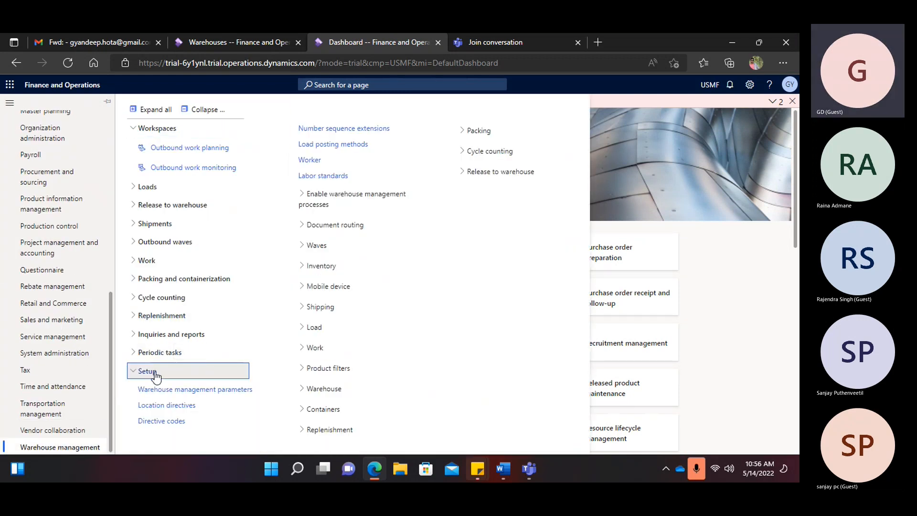
left_click(347, 200)
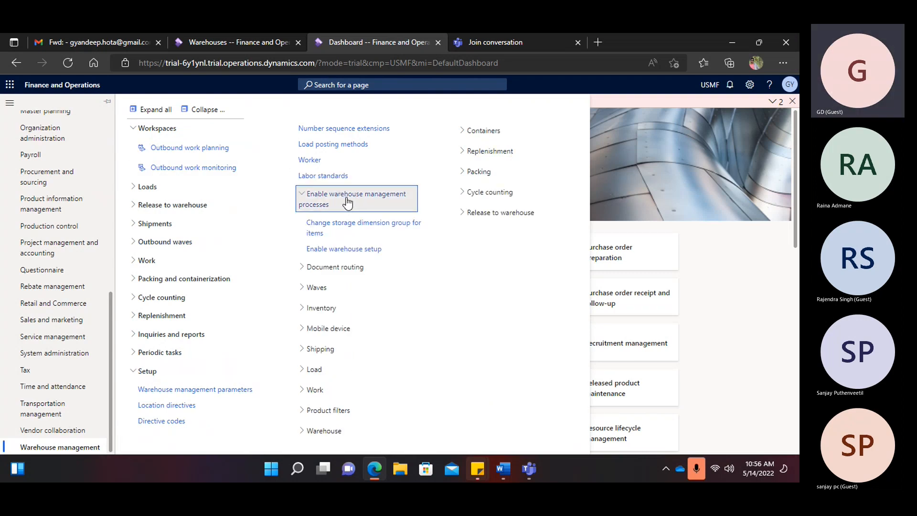
left_click(336, 252)
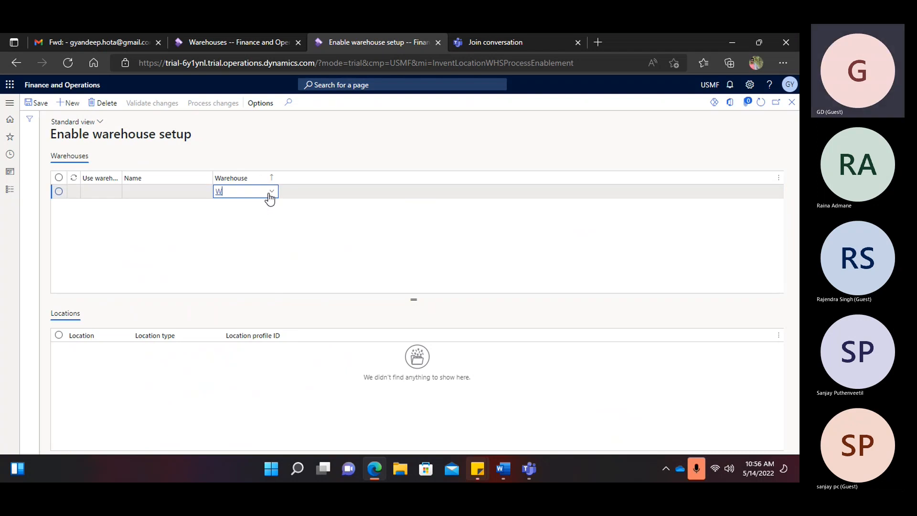
- Add a new row with GMainWH as the warehouse to enable
left_click(270, 193)
type("GMa")
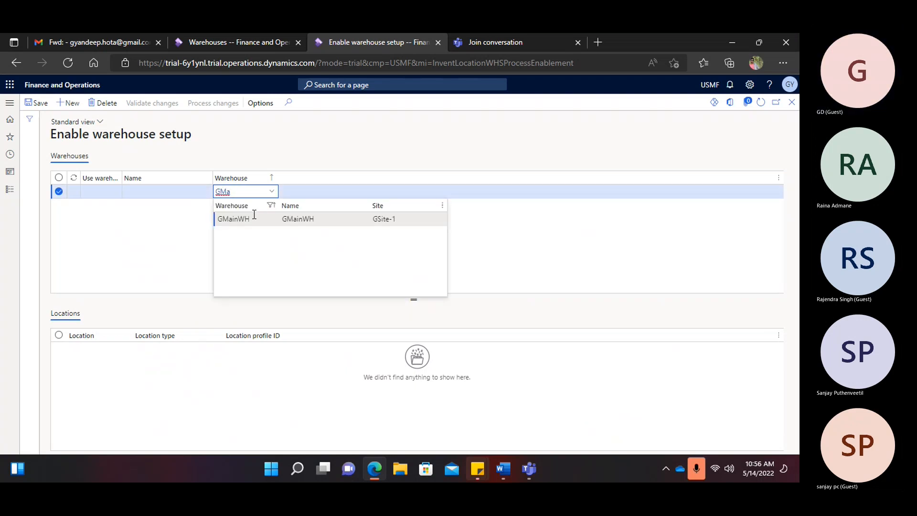
left_click(244, 218)
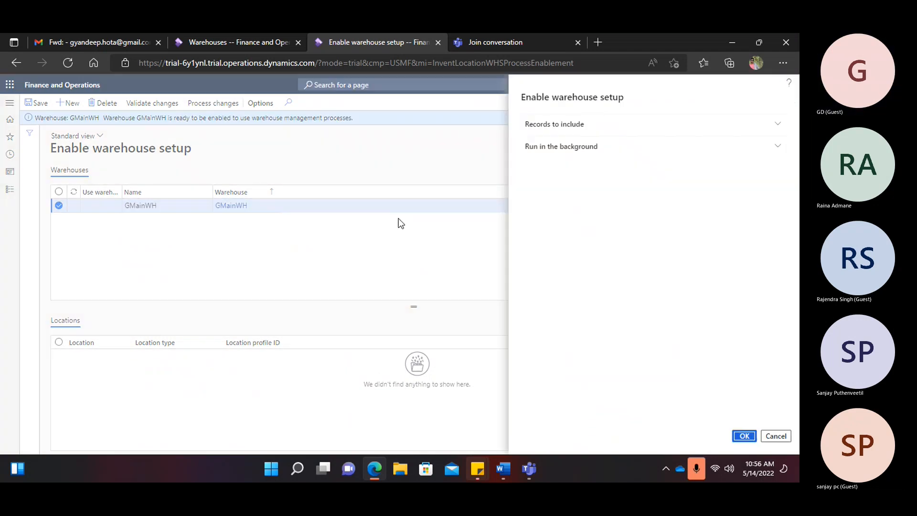
- Process the GMainWH enablement and confirm the result in the notifications
left_click(744, 437)
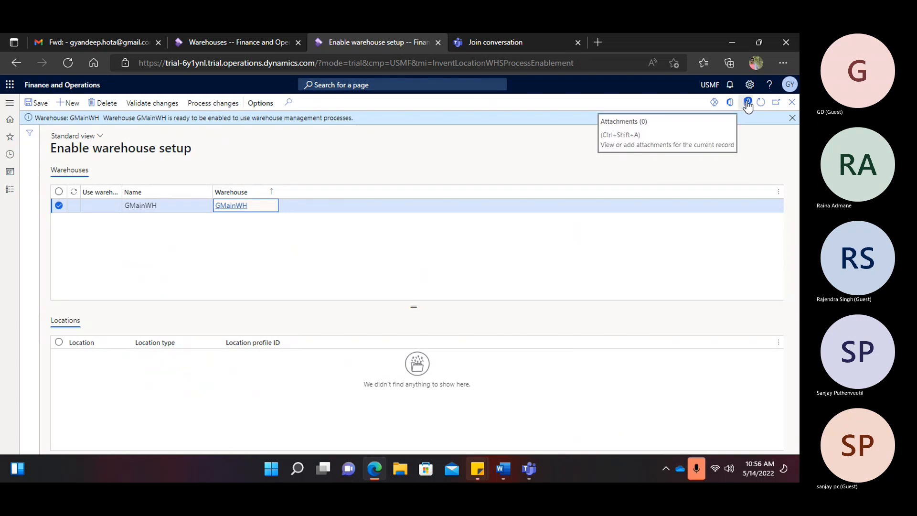
left_click(792, 119)
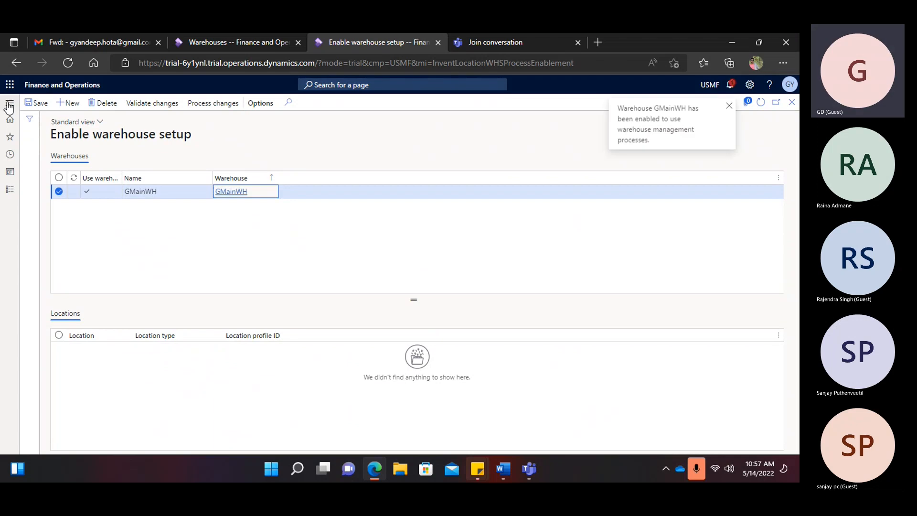
left_click(730, 86)
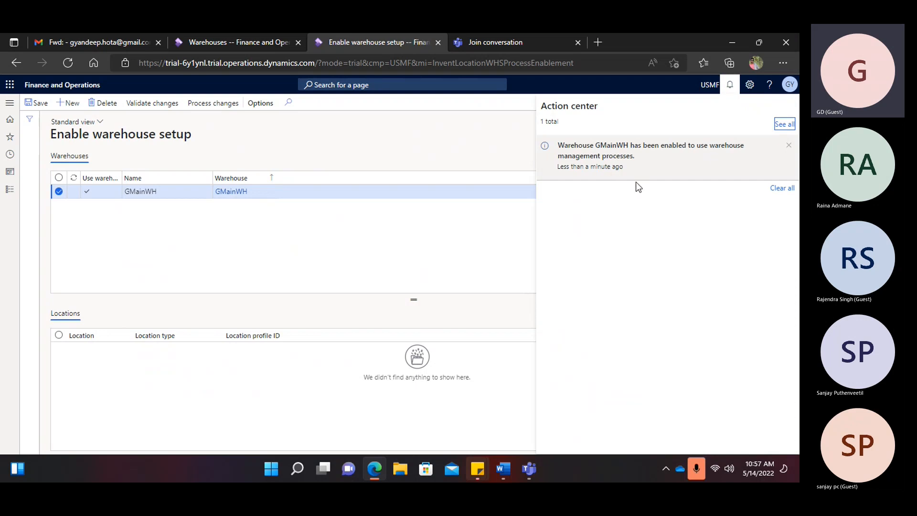
left_click(12, 105)
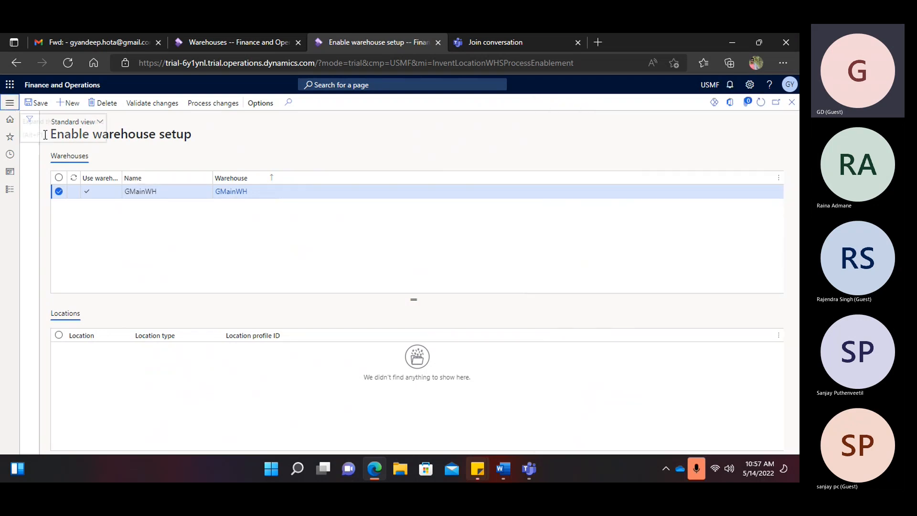
left_click(9, 104)
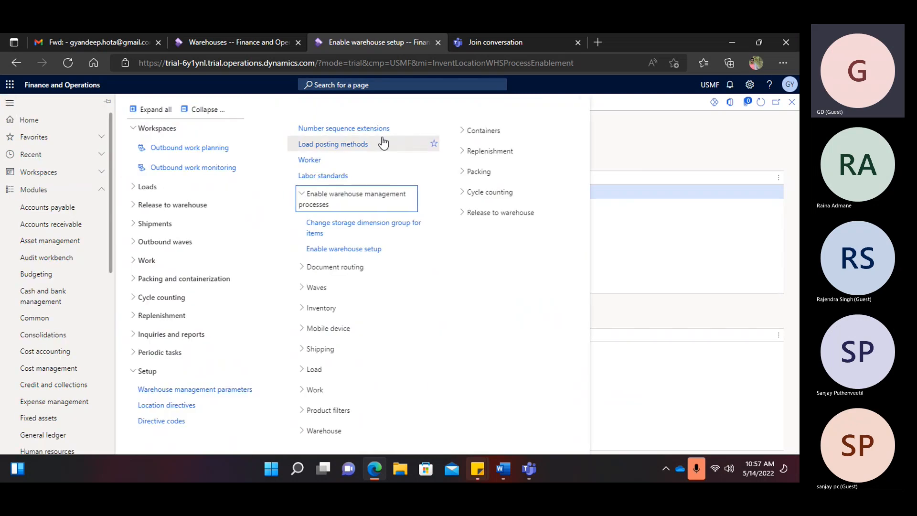
- Duplicate the Enable warehouse setup browser tab and return to the Warehouses tab
right_click(365, 37)
left_click(395, 105)
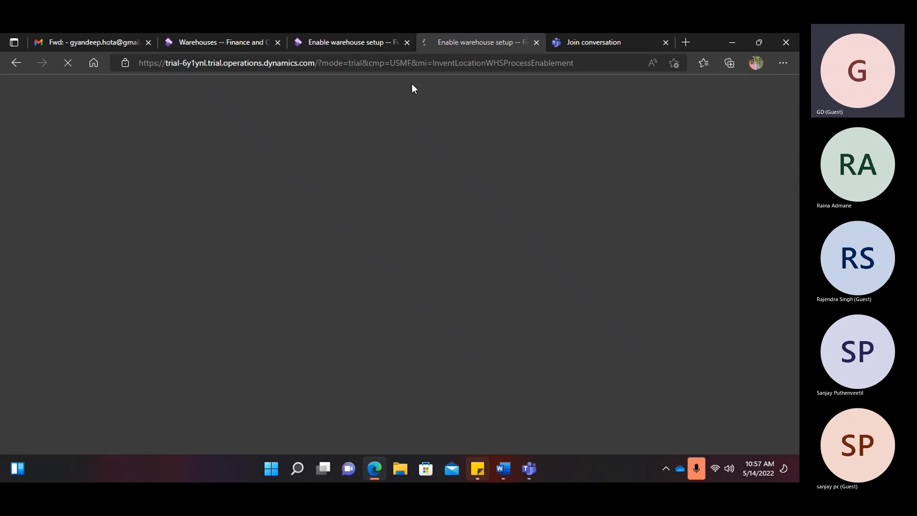
left_click(212, 46)
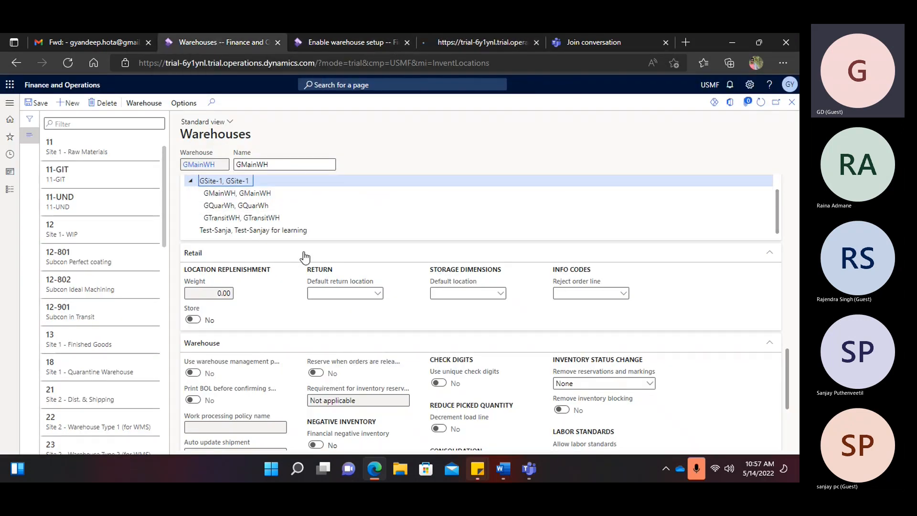
- Review GMainWH's Location names settings, then switch to the Word notes document
scroll(301, 262, "up", 3)
scroll(295, 265, "down", 10)
scroll(292, 273, "up", 3)
scroll(289, 277, "up", 1)
scroll(288, 276, "down", 4)
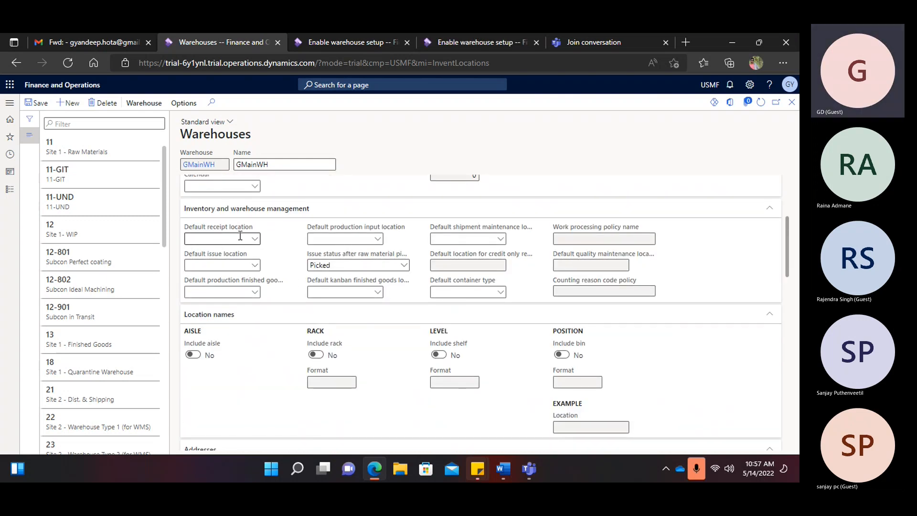
left_click(504, 469)
scroll(381, 311, "down", 8)
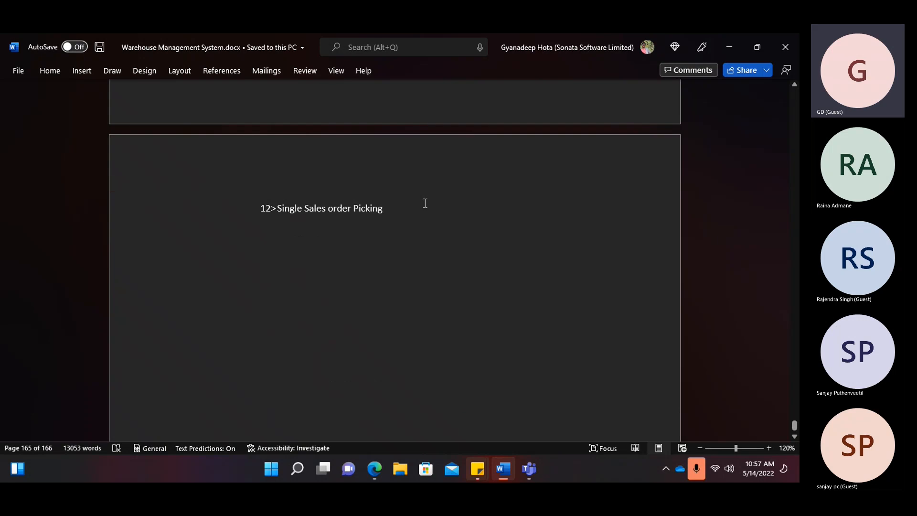
- Start an empty bullet under '12>Single Sales order Picking' with 'b>', then bring up Windows search
type("b>")
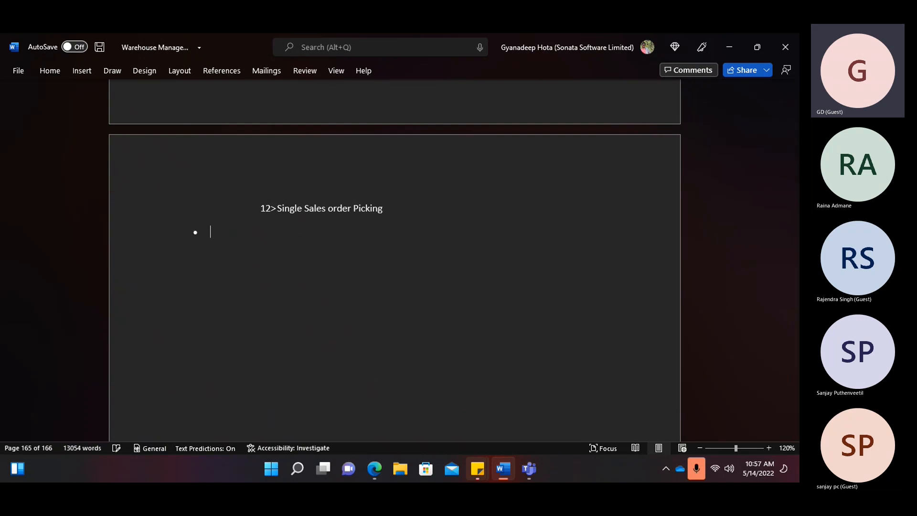
left_click(296, 470)
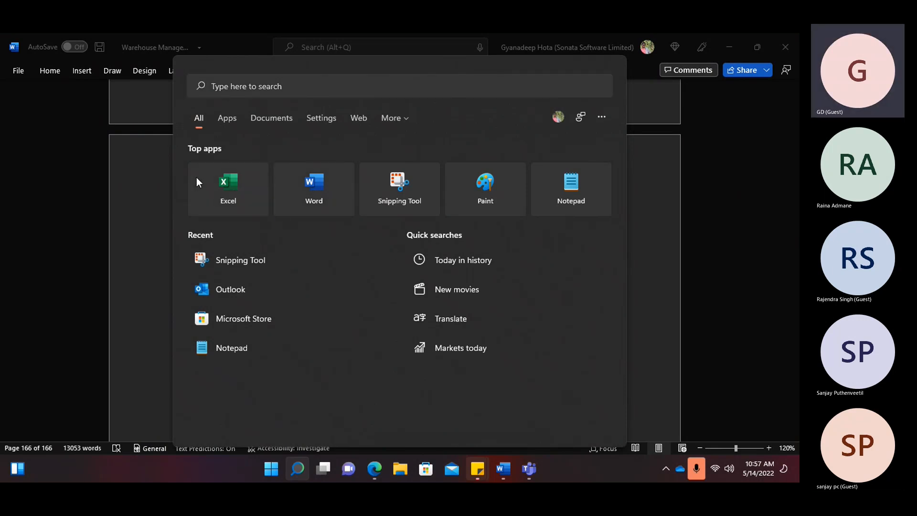
- Launch Excel from search and switch to the blank Book1 workbook
left_click(225, 186)
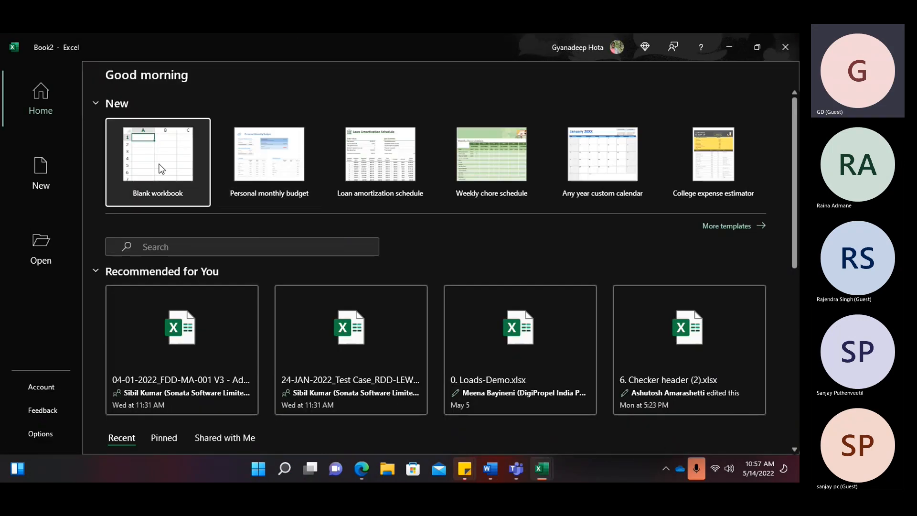
mouse_move(540, 469)
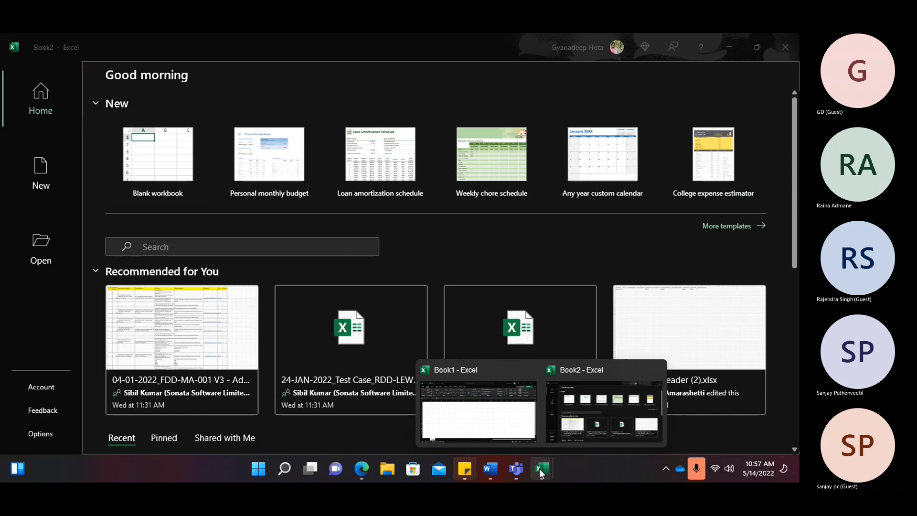
left_click(508, 425)
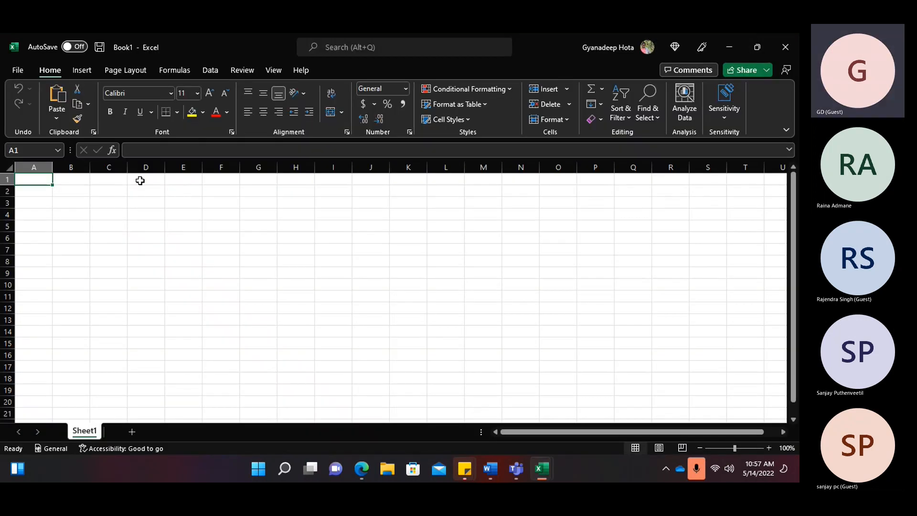
- Enter a customer number in D5 and 10 in E5, then autofit column D
left_click(180, 226)
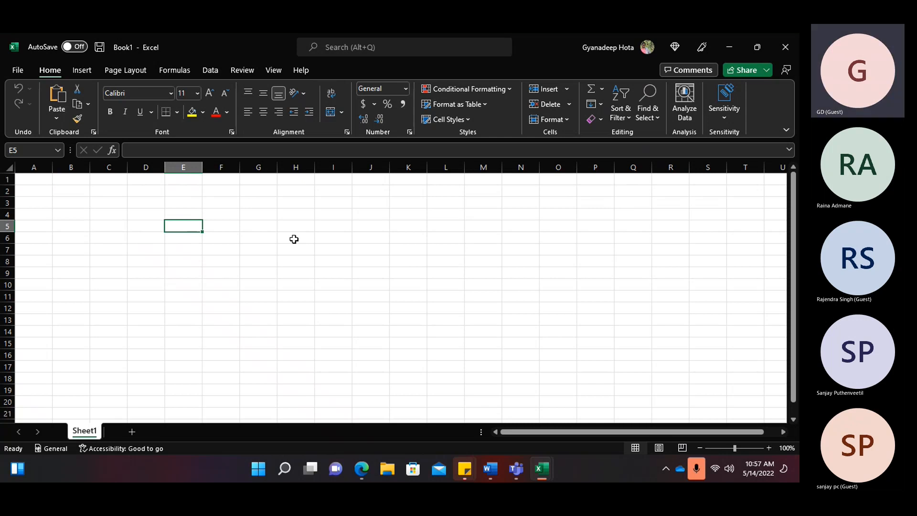
key("Left")
type("C")
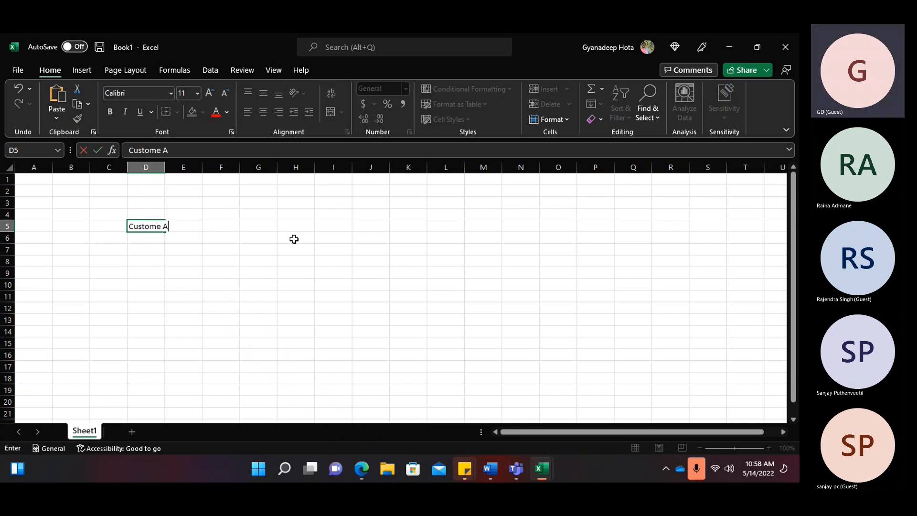
type("0001")
key("Tab")
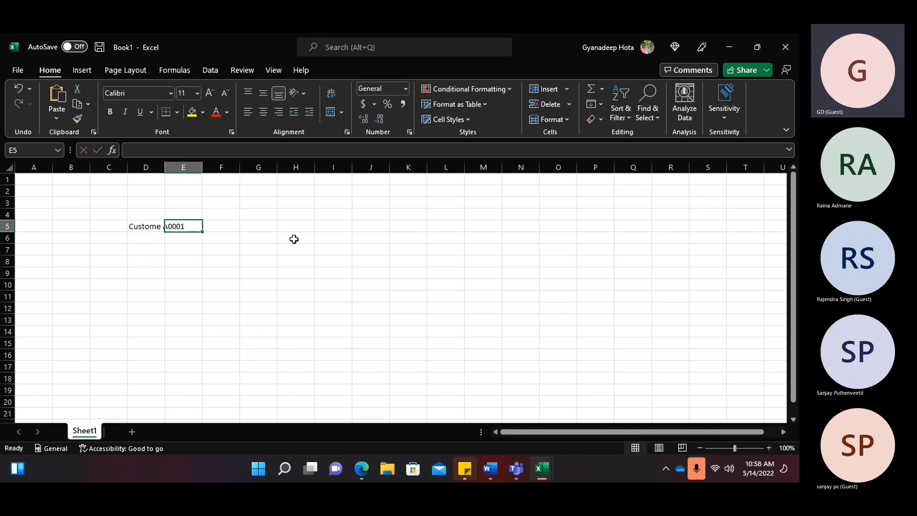
type("10")
key("Tab")
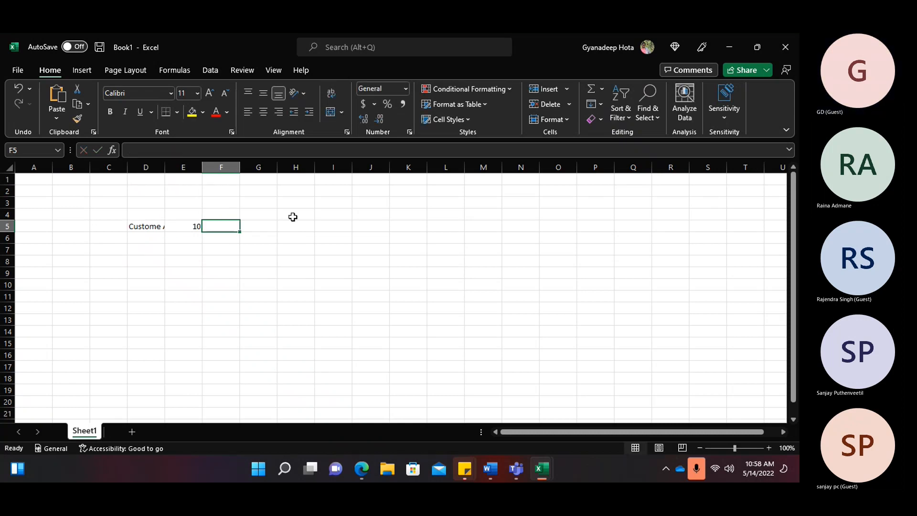
double_click(165, 167)
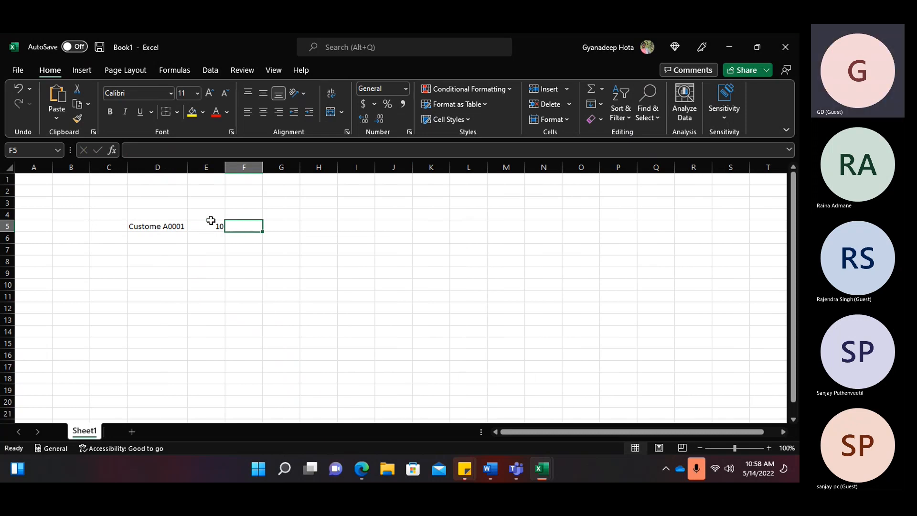
- Add headings SO and Worker in F4:G4, with 10 and pick beneath them
left_click(170, 211)
left_click(248, 211)
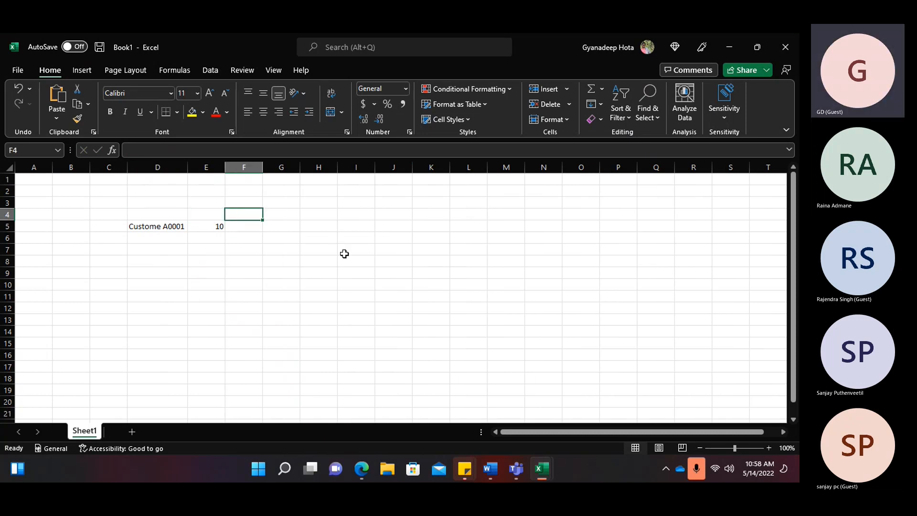
type("SO")
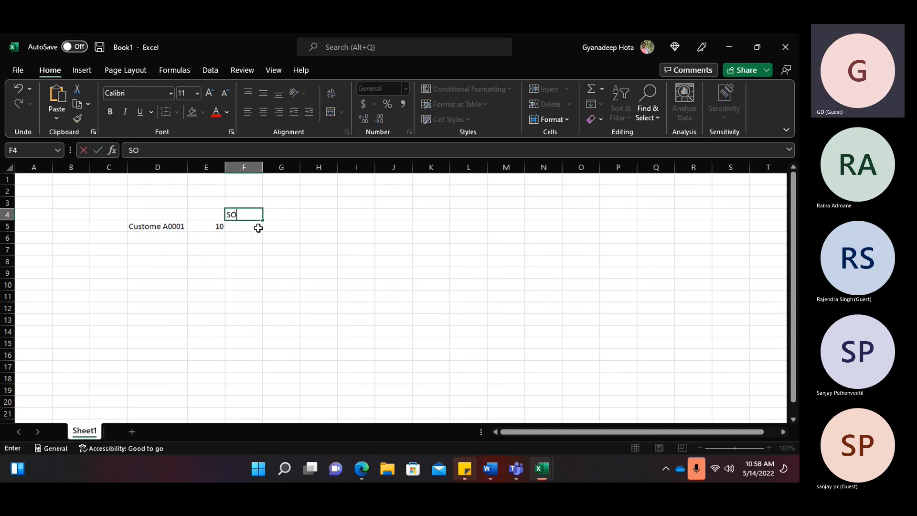
left_click(258, 228)
type("10")
left_click(280, 226)
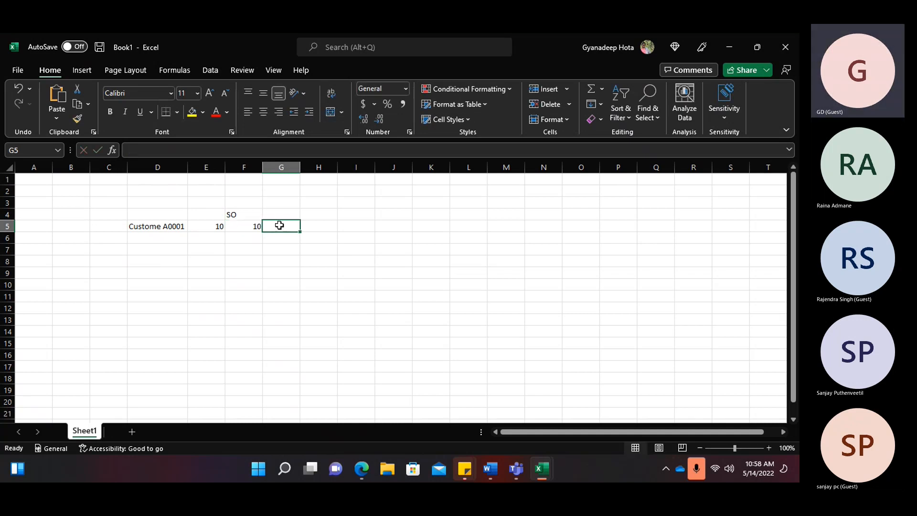
left_click(285, 212)
type("Wo")
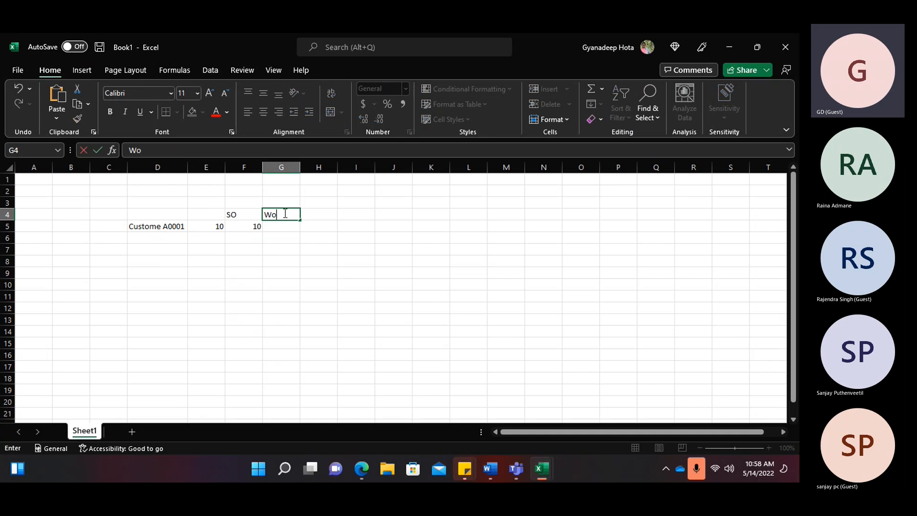
type("rker")
left_click(287, 229)
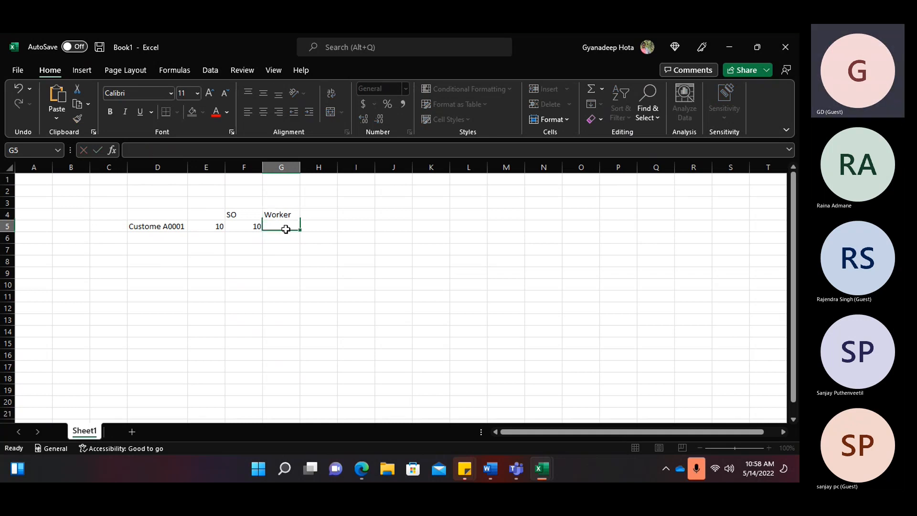
type("pick")
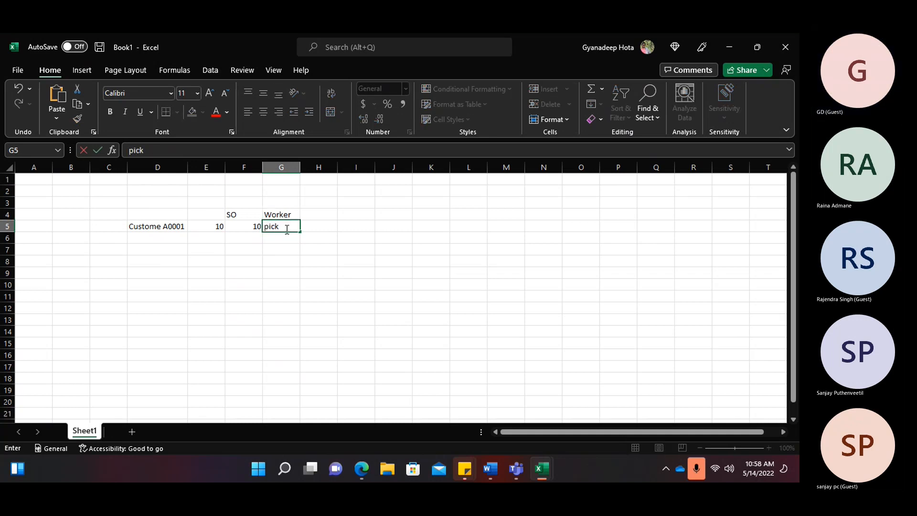
key("Tab")
- Enter Pick Location in G6, Put in H5 and baydoor in H6
left_click(276, 237)
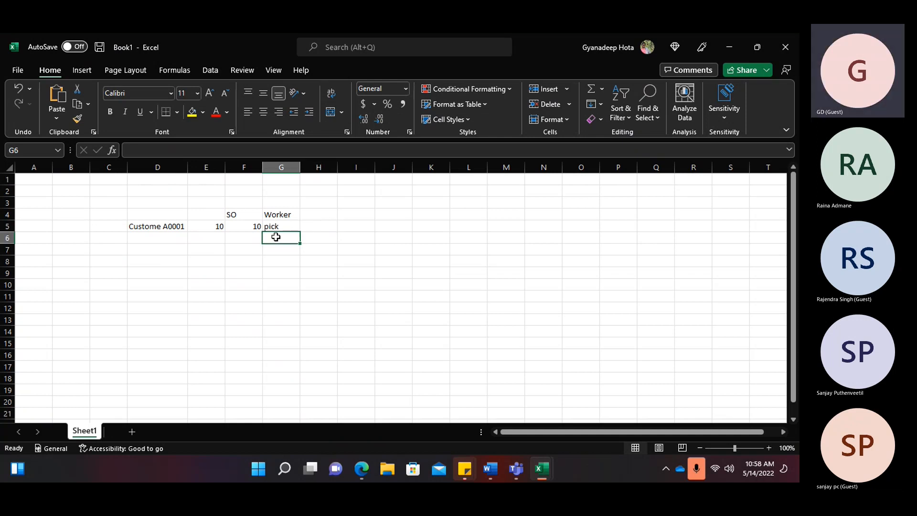
type("Pick Location")
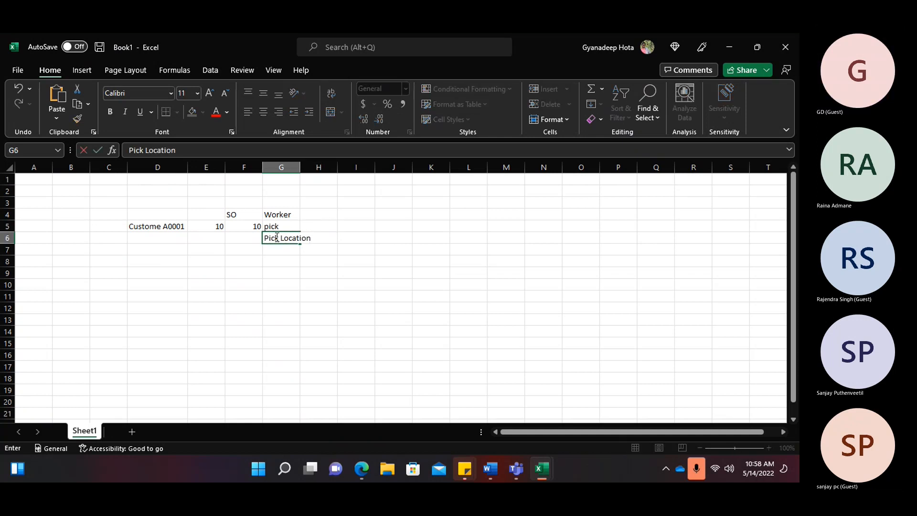
left_click(320, 222)
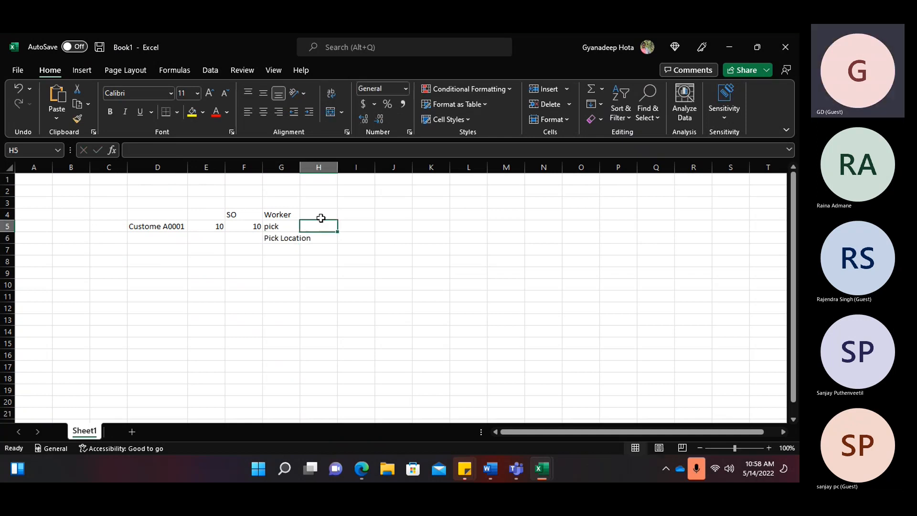
type("Put")
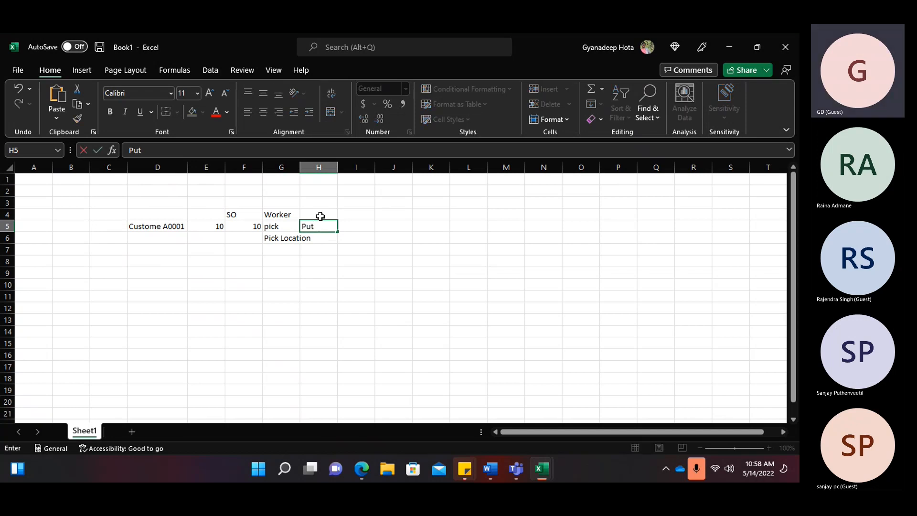
left_click(320, 237)
type("baydoor")
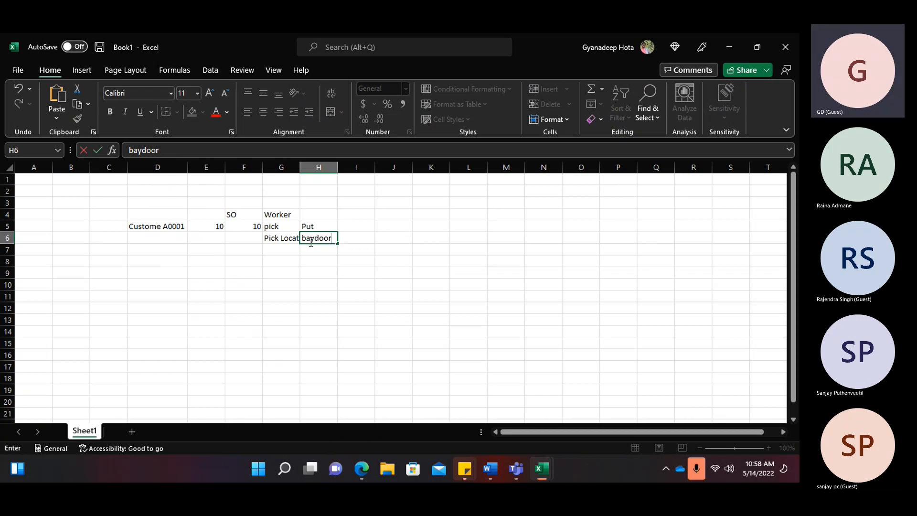
left_click(350, 228)
- Note 'Complete the invoice packing slip' in I5, autofit columns G and H, and return to Dynamics
type("Complte")
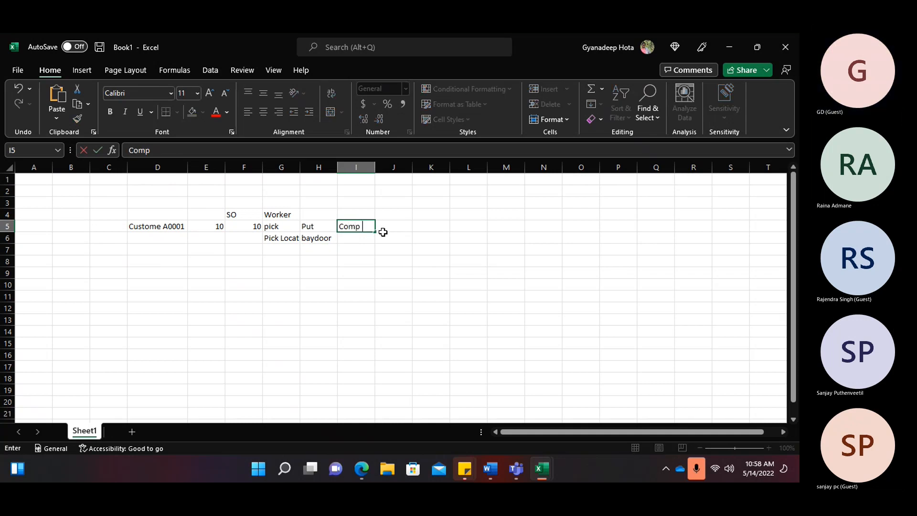
key("BackSpace")
key("BackSpace")
key("BackSpace")
type("ete the invoice packing slip")
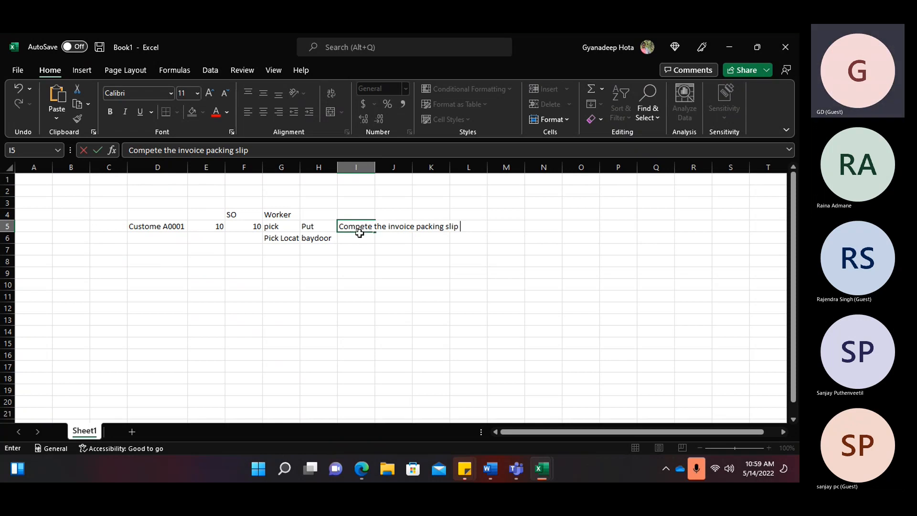
left_click(286, 168)
double_click(300, 167)
double_click(351, 166)
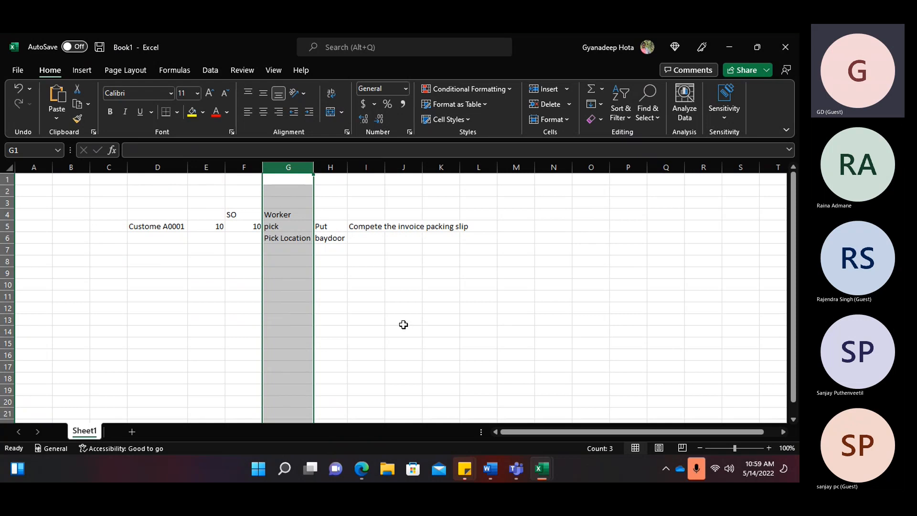
left_click(363, 470)
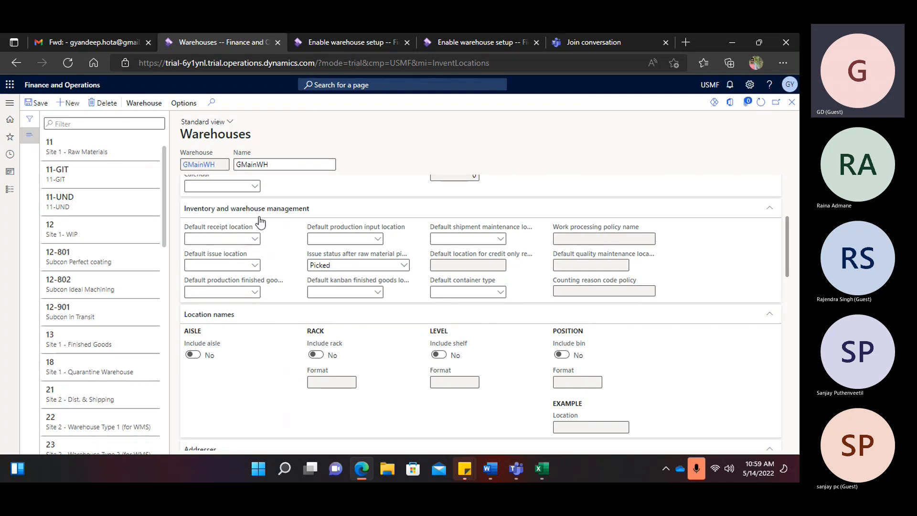
scroll(331, 281, "down", 3)
scroll(331, 281, "down", 14)
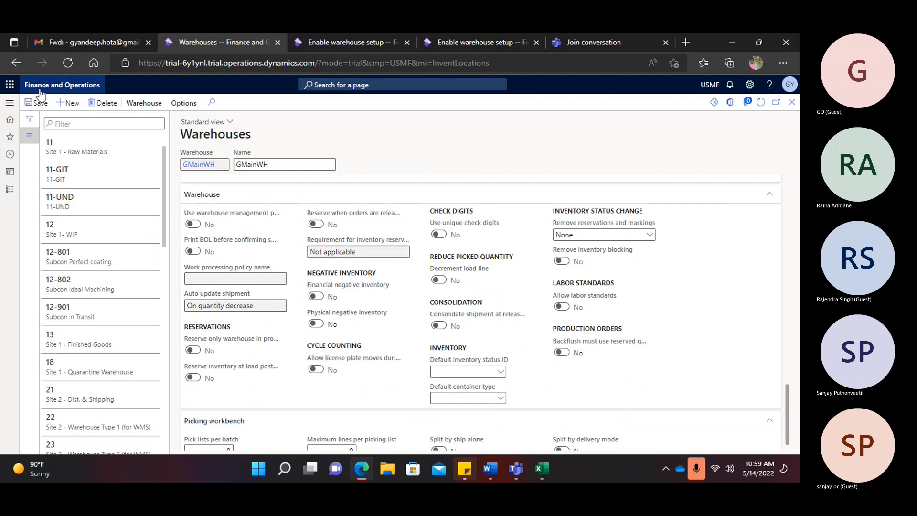
scroll(328, 320, "up", 3)
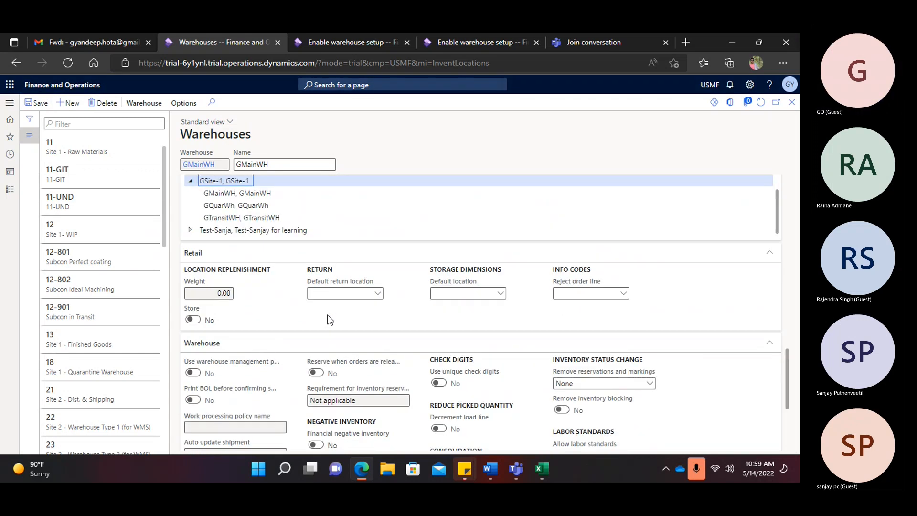
scroll(329, 317, "down", 4)
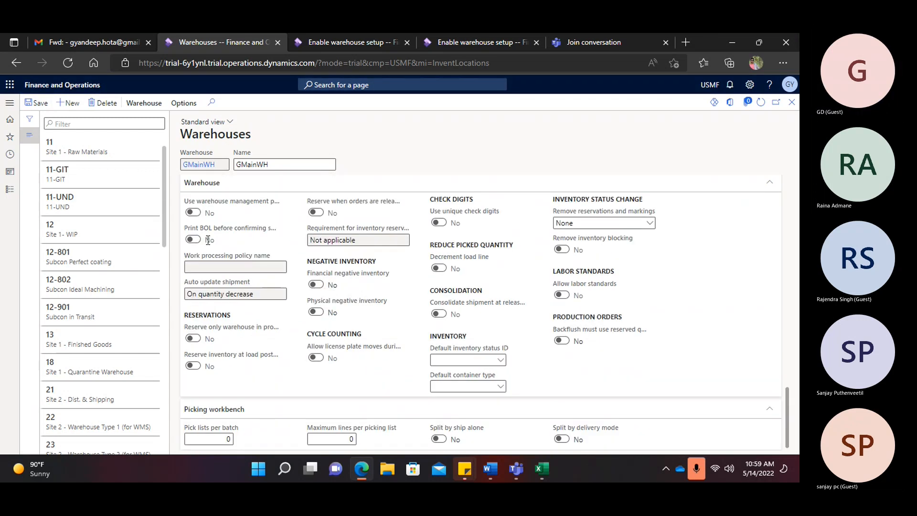
left_click(193, 212)
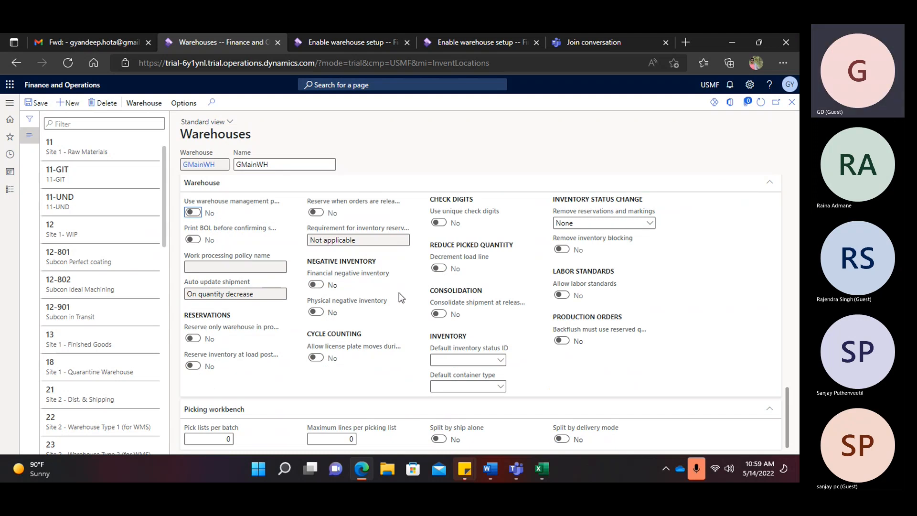
scroll(399, 292, "up", 6)
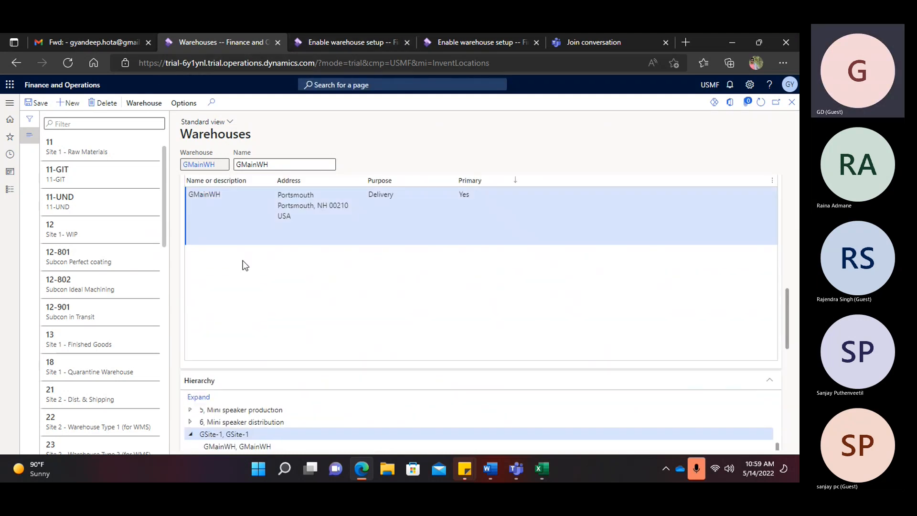
scroll(243, 263, "up", 8)
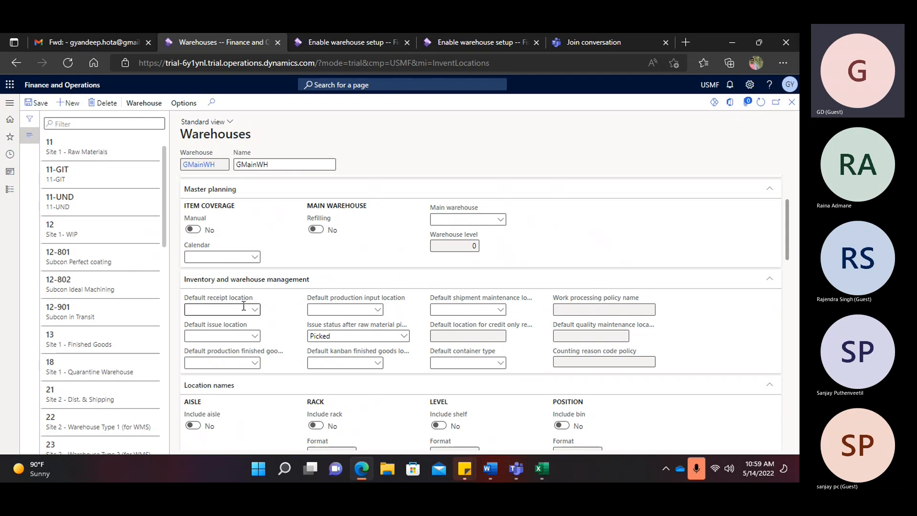
scroll(244, 309, "down", 7)
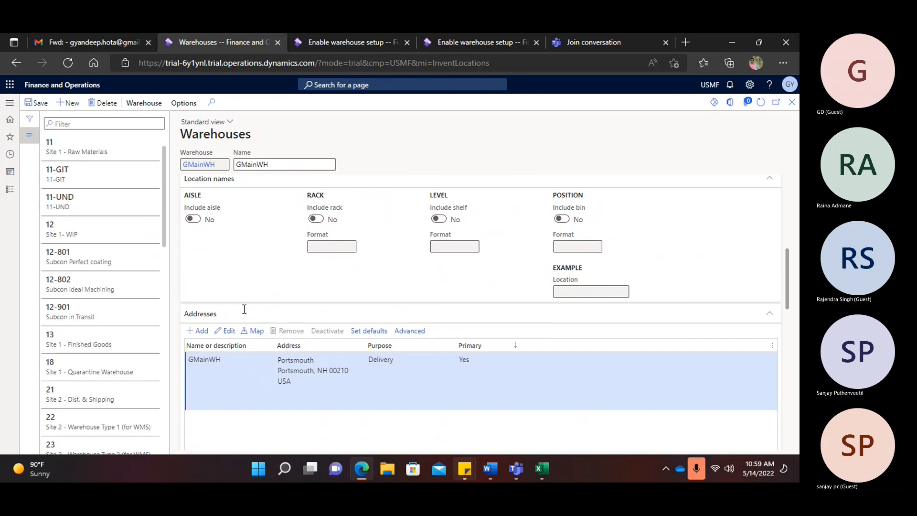
scroll(243, 314, "down", 8)
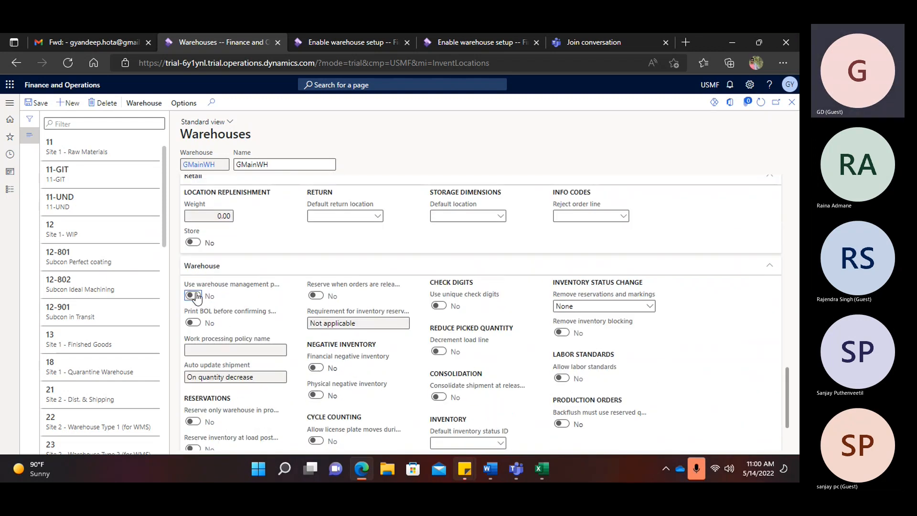
scroll(265, 317, "up", 8)
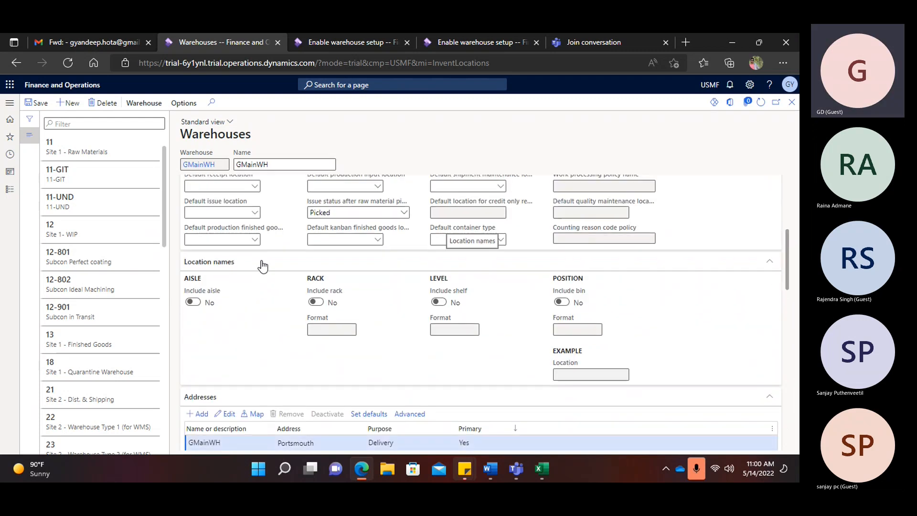
scroll(262, 266, "up", 1)
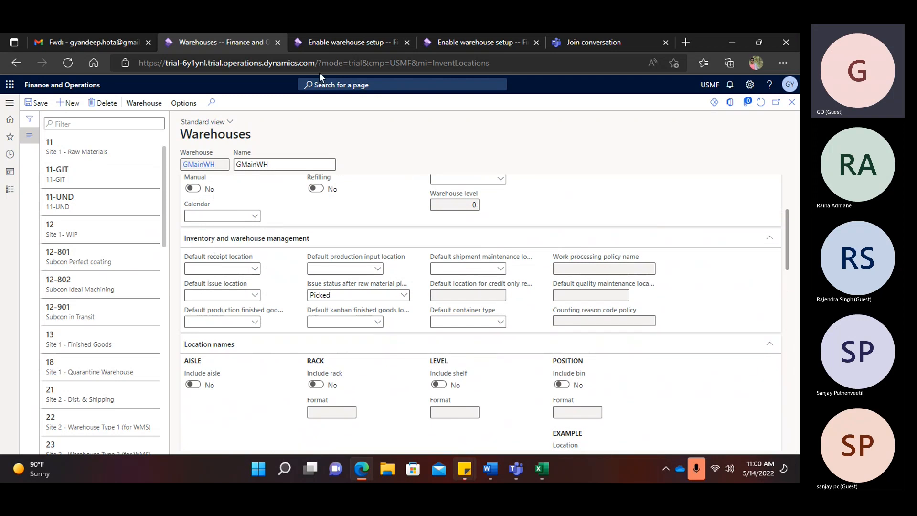
- From the home dashboard, go to Warehouse management > Setup > Warehouse management parameters
left_click(324, 41)
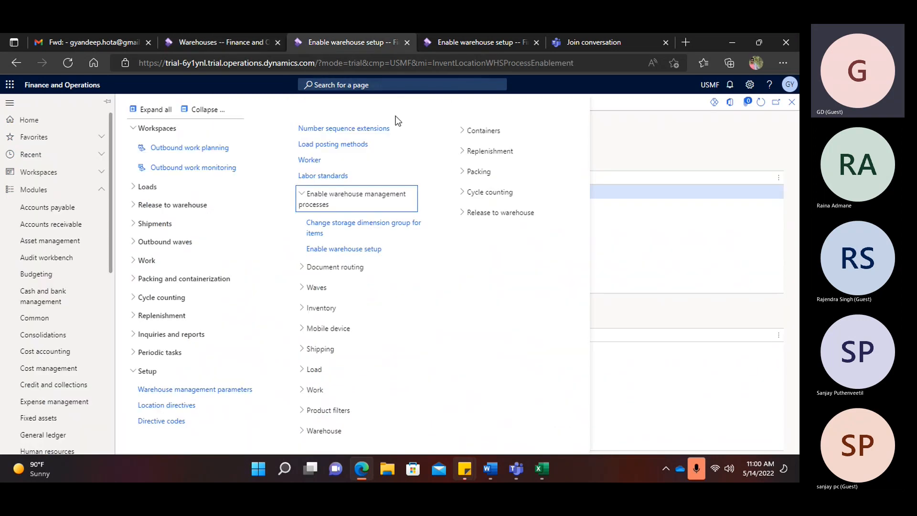
left_click(29, 120)
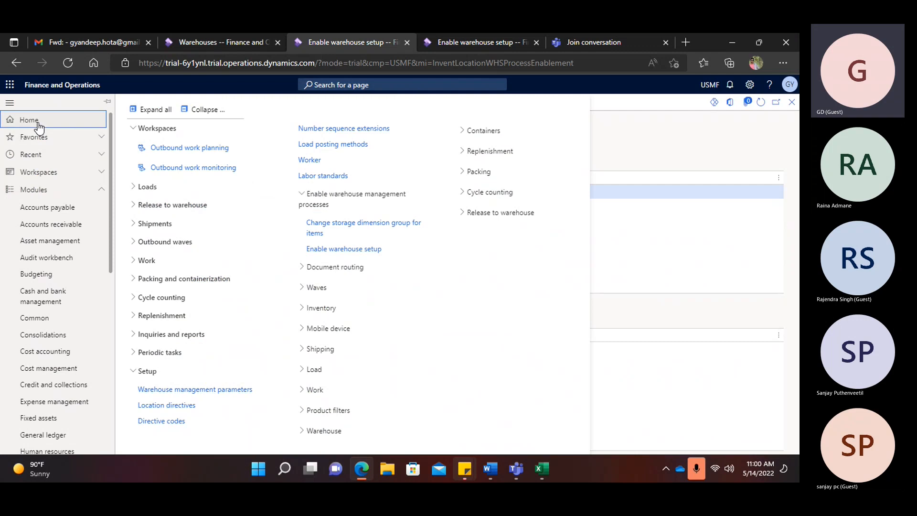
left_click(204, 110)
scroll(74, 354, "down", 5)
scroll(67, 382, "down", 2)
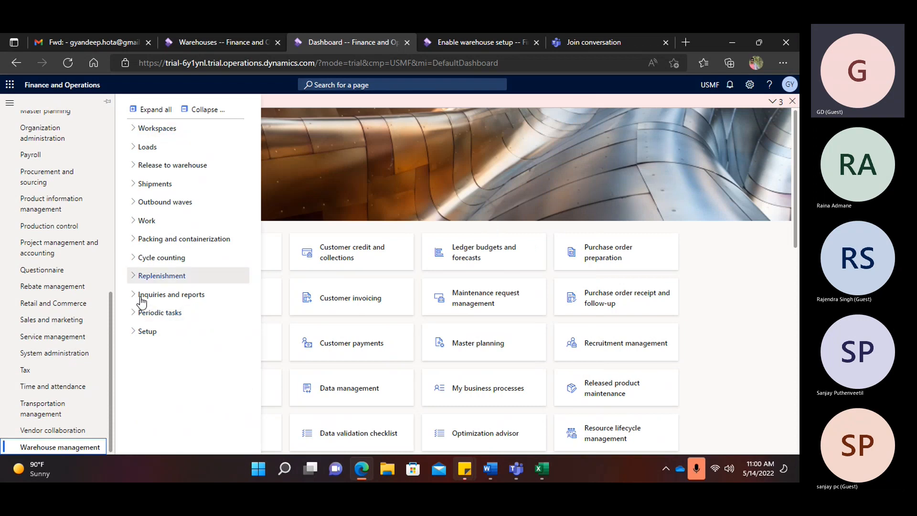
left_click(177, 332)
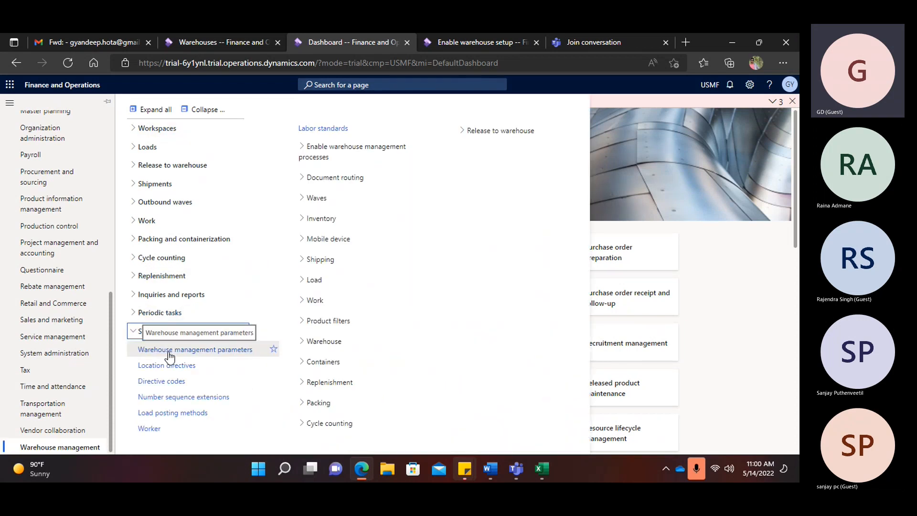
left_click(169, 351)
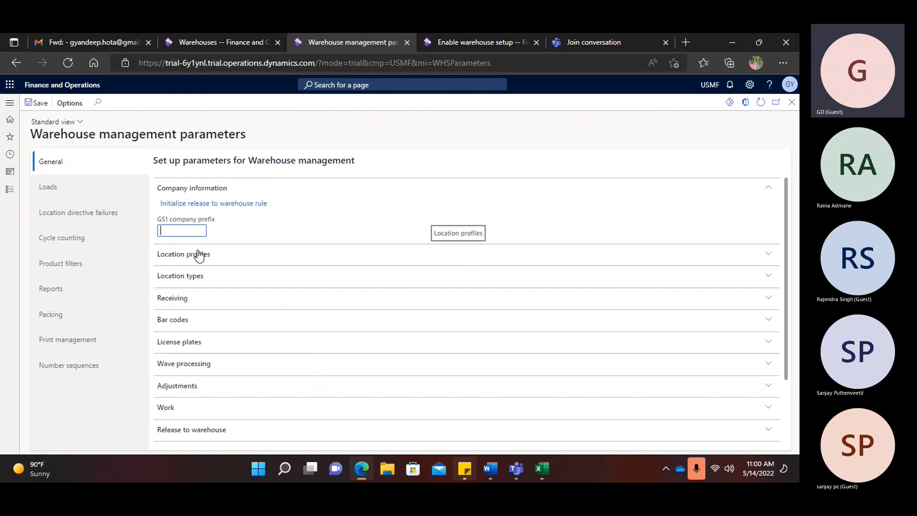
- Review location profile USER, location types STAGE, PACK and BAYDOOR, and missing-items exception ASN
left_click(175, 253)
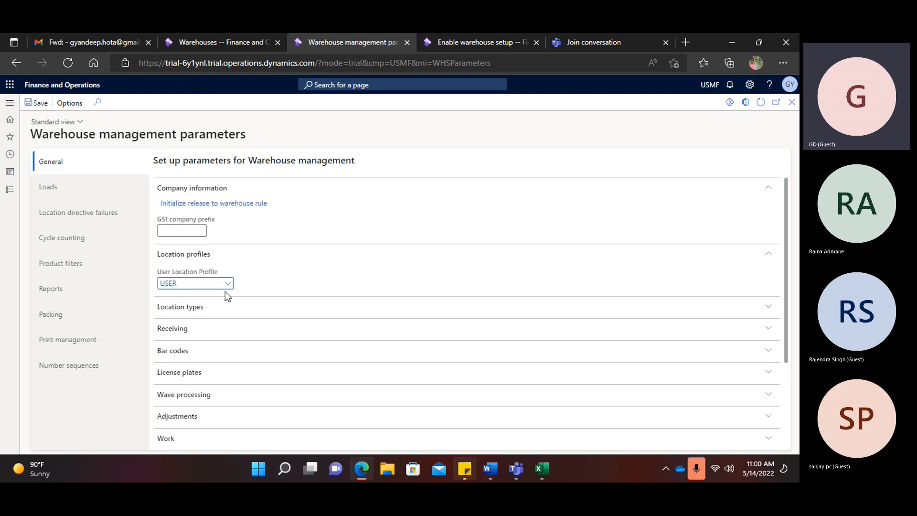
left_click(188, 308)
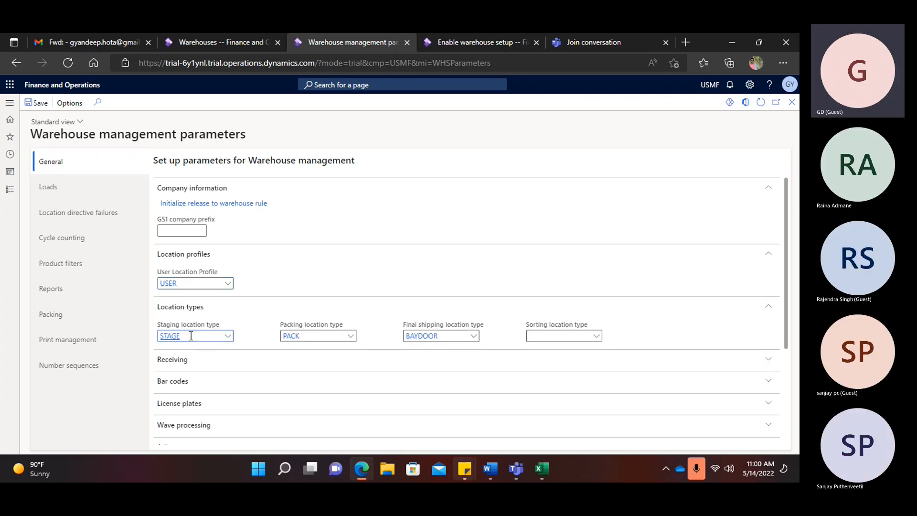
left_click(188, 336)
double_click(293, 336)
key("Tab")
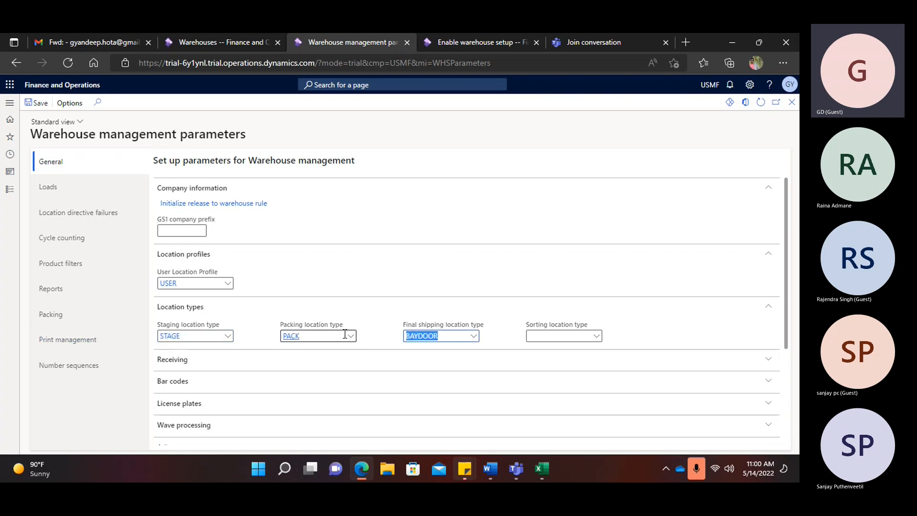
scroll(155, 303, "down", 2)
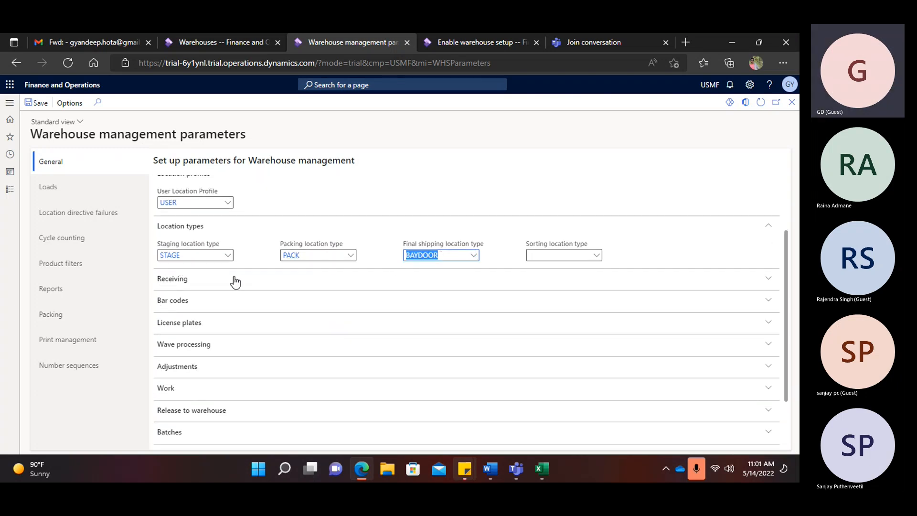
left_click(201, 279)
left_click(180, 309)
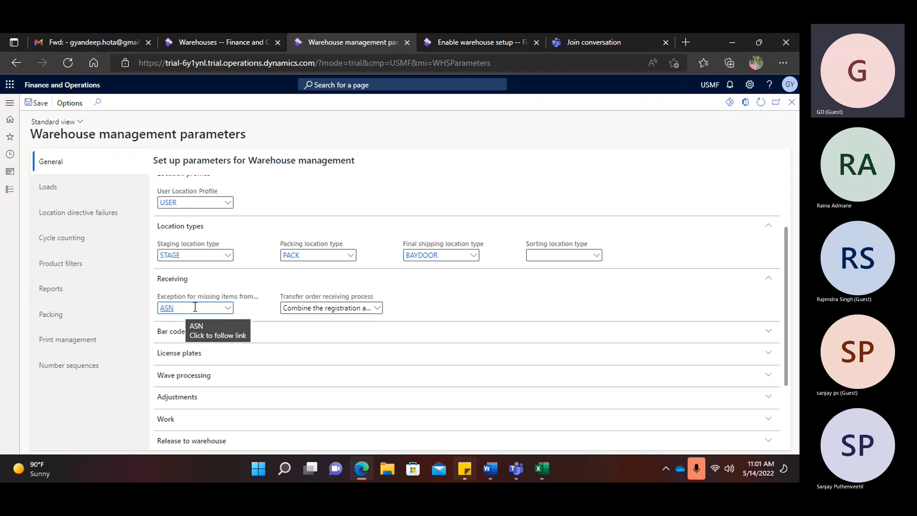
- Review the bar code, license plate and wave processing settings, turning off processing waves in batch
left_click(176, 334)
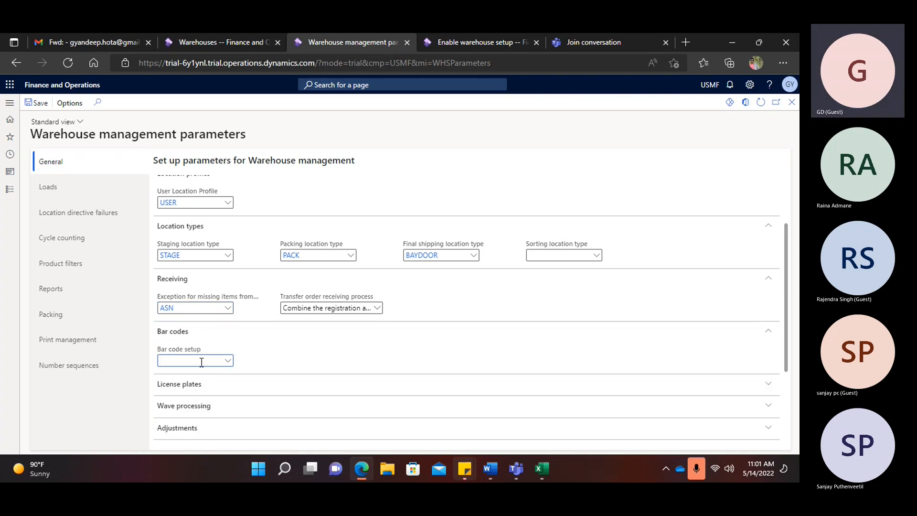
scroll(196, 334, "down", 1)
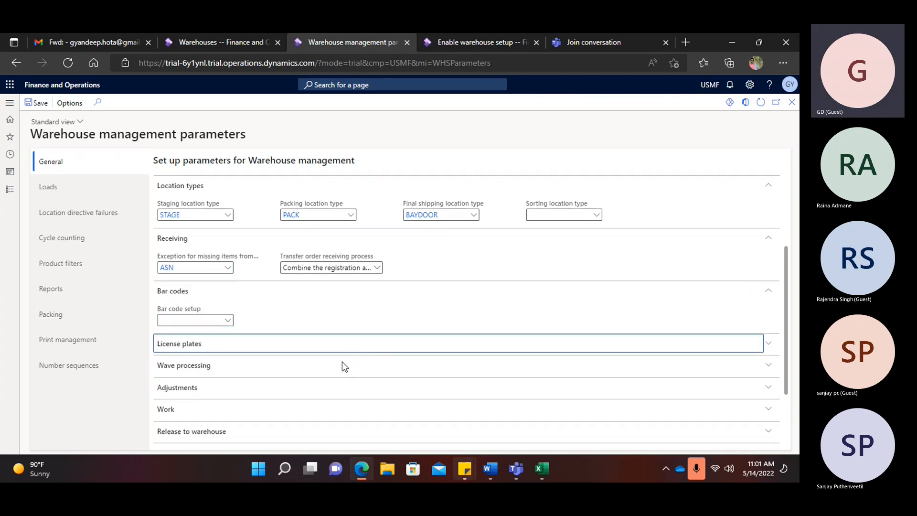
left_click(352, 354)
left_click(194, 373)
scroll(193, 373, "down", 2)
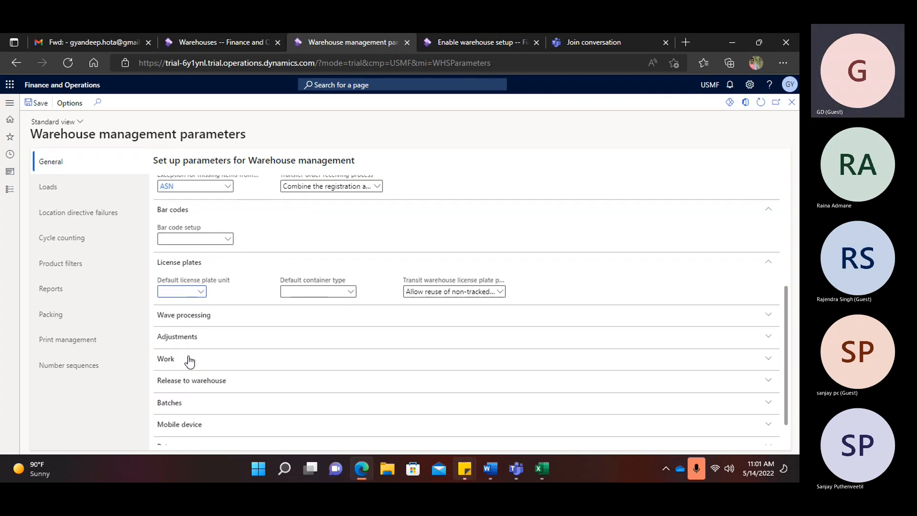
left_click(202, 316)
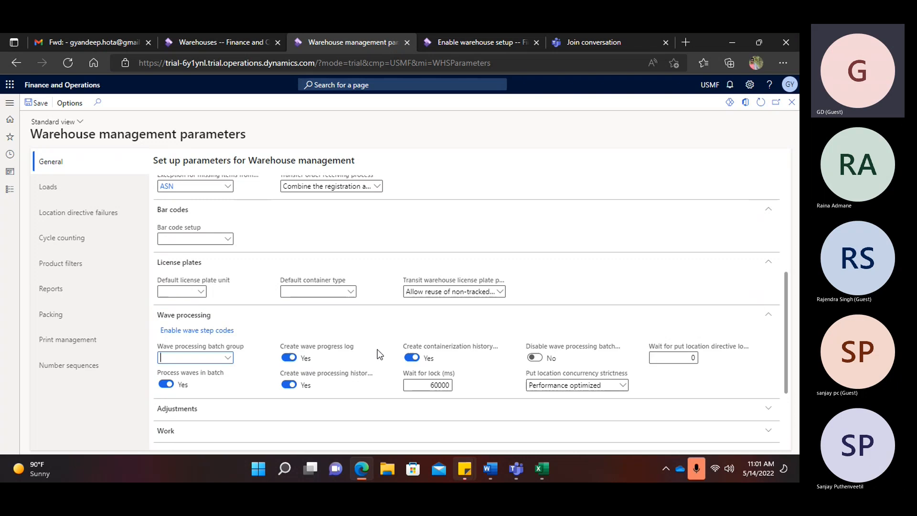
left_click(187, 358)
left_click(166, 384)
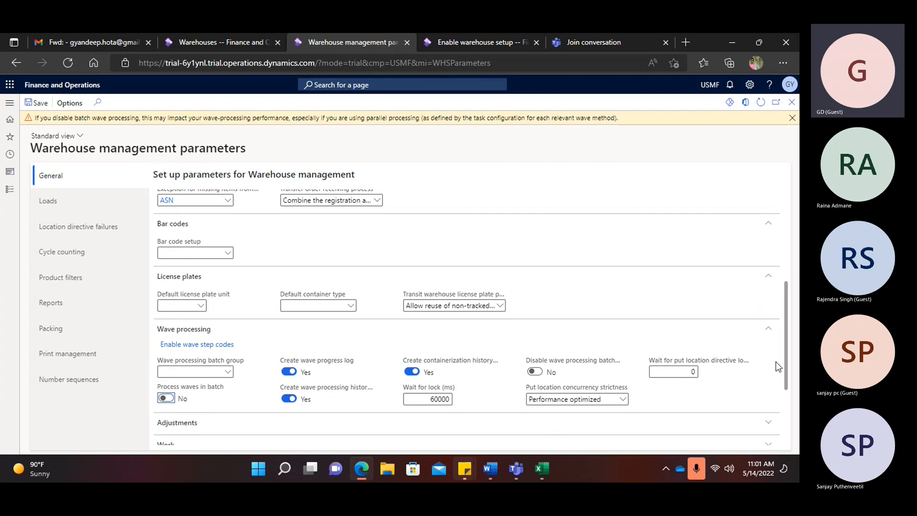
- Review the adjustment, work and release-to-warehouse settings, including work priority 50 and the 100,000.00 scanned quantity limit
scroll(524, 389, "down", 2)
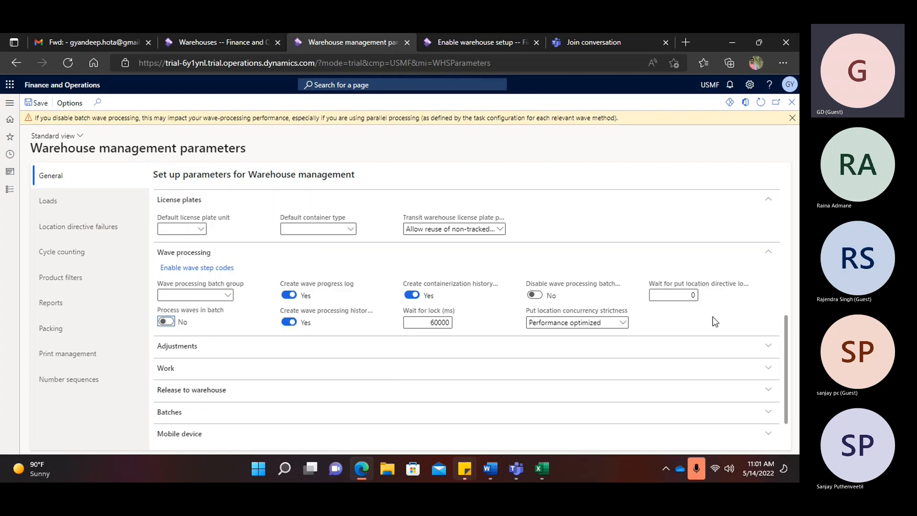
left_click(187, 353)
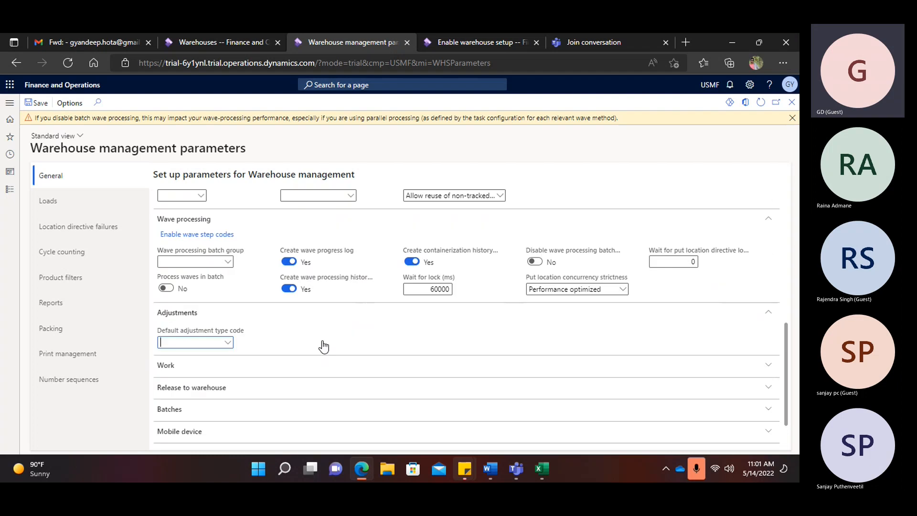
scroll(324, 345, "down", 1)
left_click(324, 342)
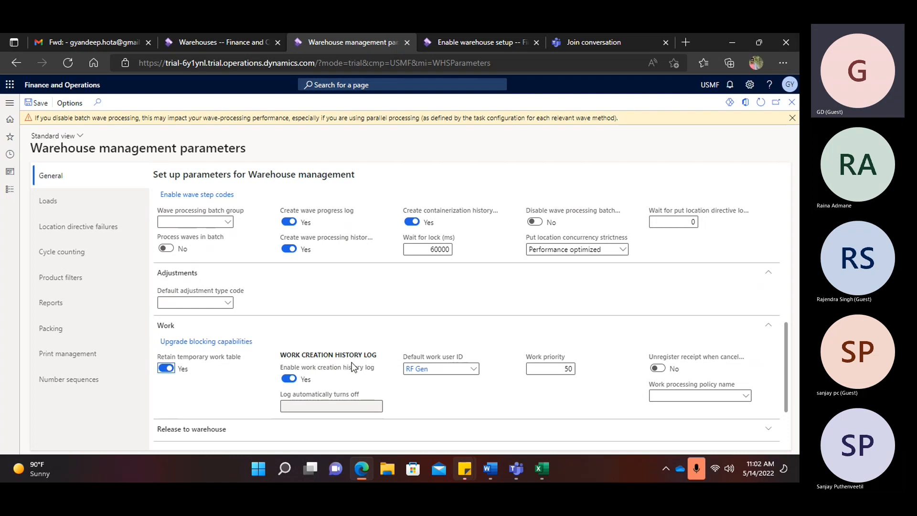
mouse_move(357, 368)
scroll(370, 381, "down", 2)
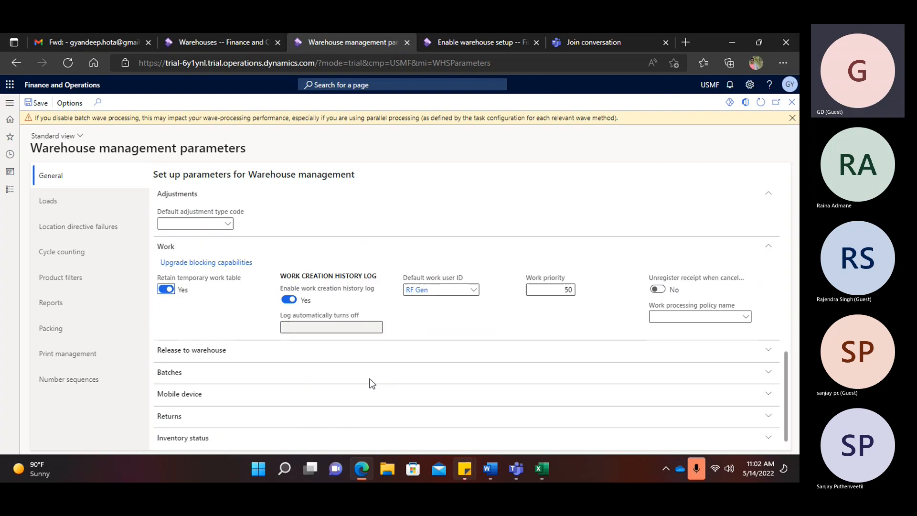
left_click(191, 351)
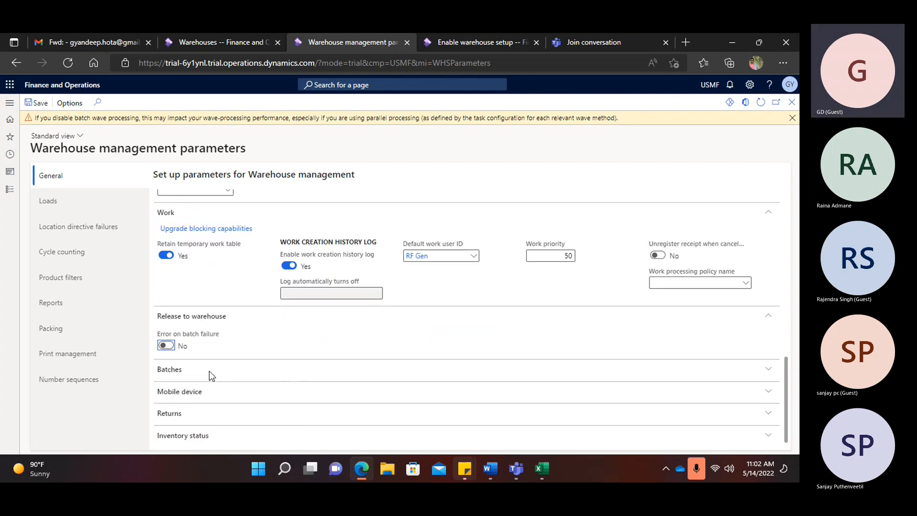
left_click(173, 371)
left_click(178, 392)
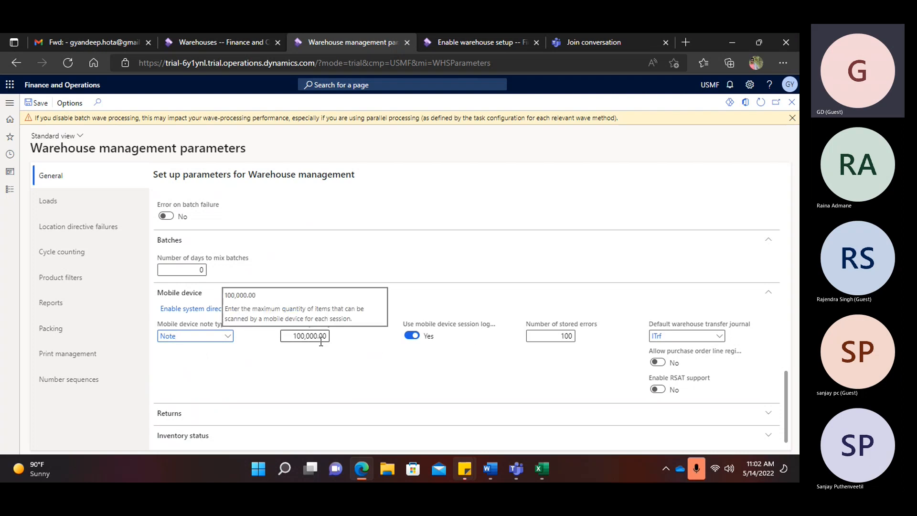
- Close the yellow warning bar about processing waves in batch
left_click(792, 118)
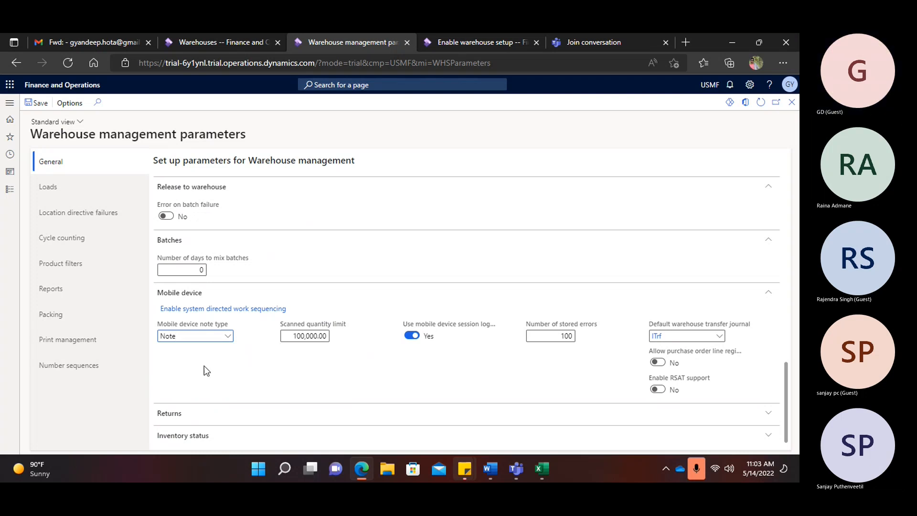
- Expand the Returns and Inventory status FastTabs, then show the Loads parameters page
left_click(171, 413)
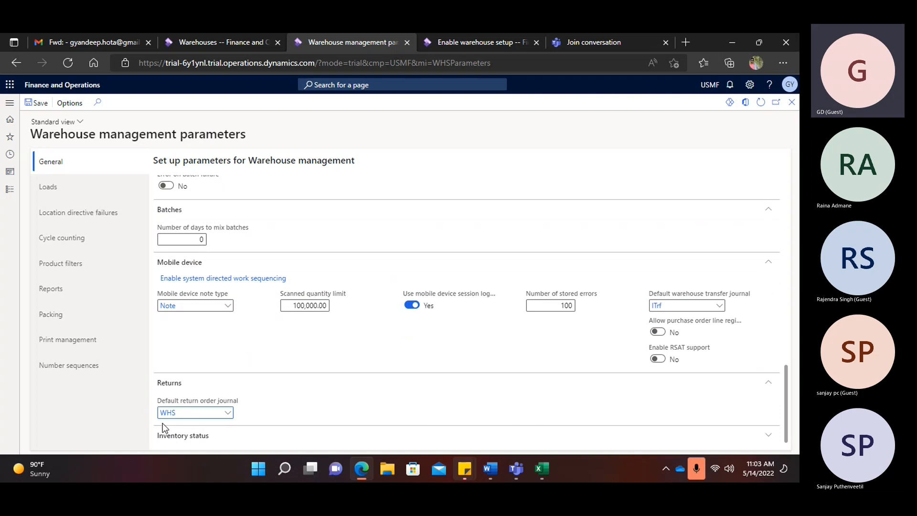
left_click(193, 436)
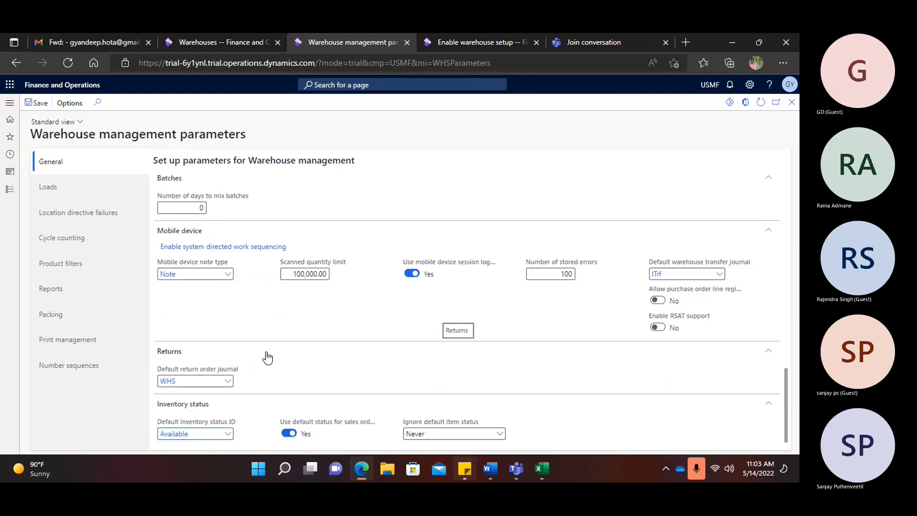
left_click(62, 187)
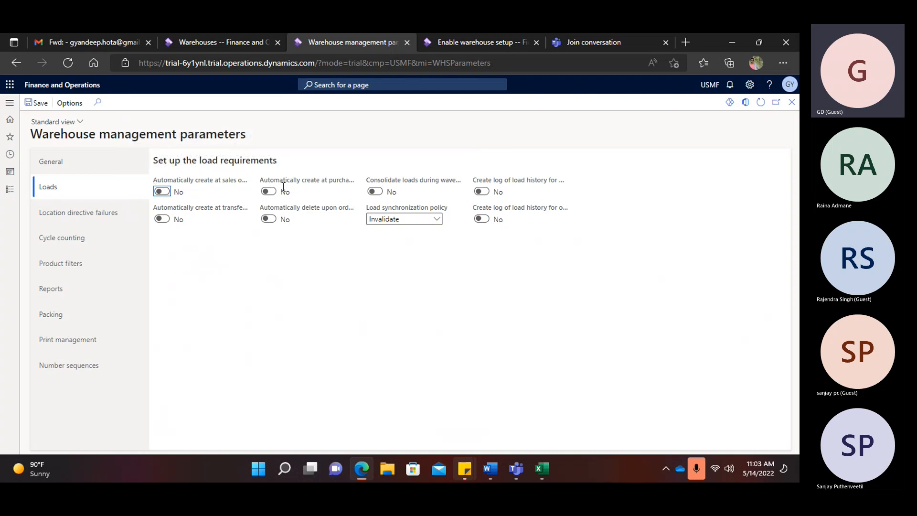
- Toggle sales-order automatic load creation on and back off, then browse Location directive failures, Cycle counting, Product filters and Reports
left_click(162, 192)
left_click(162, 191)
left_click(117, 214)
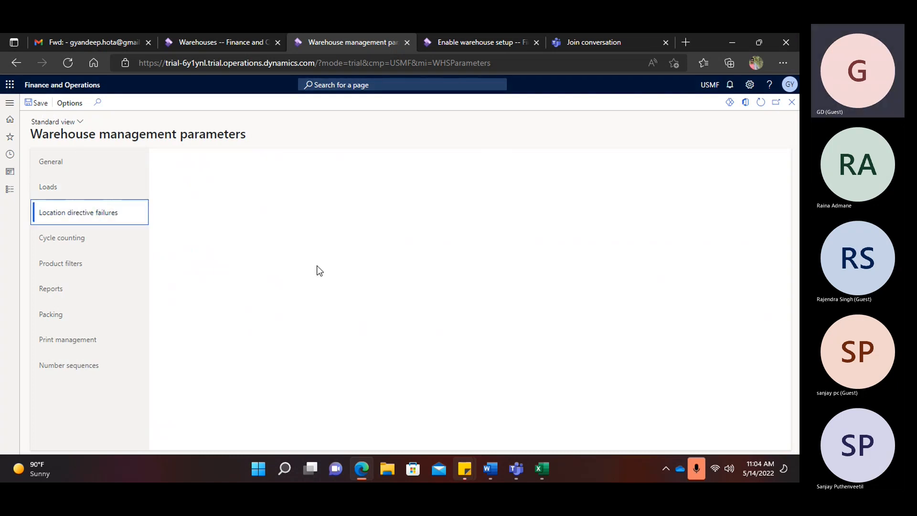
left_click(72, 245)
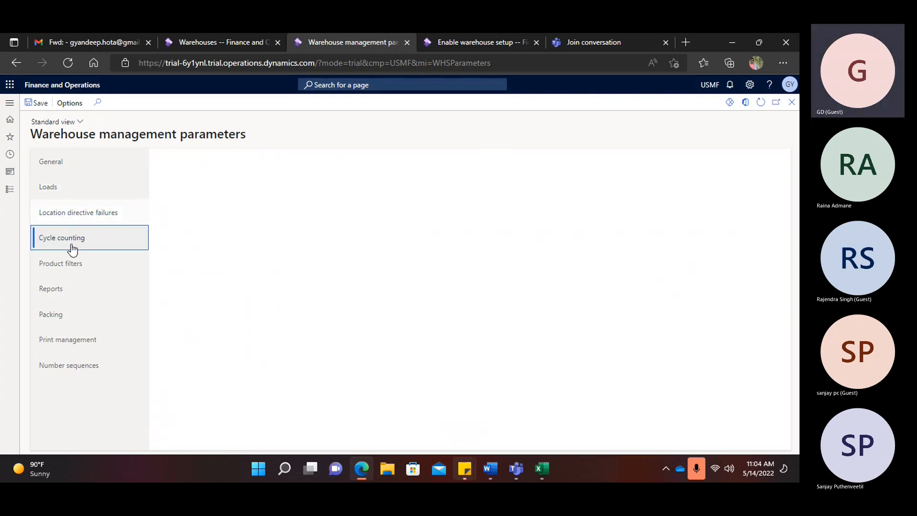
left_click(87, 272)
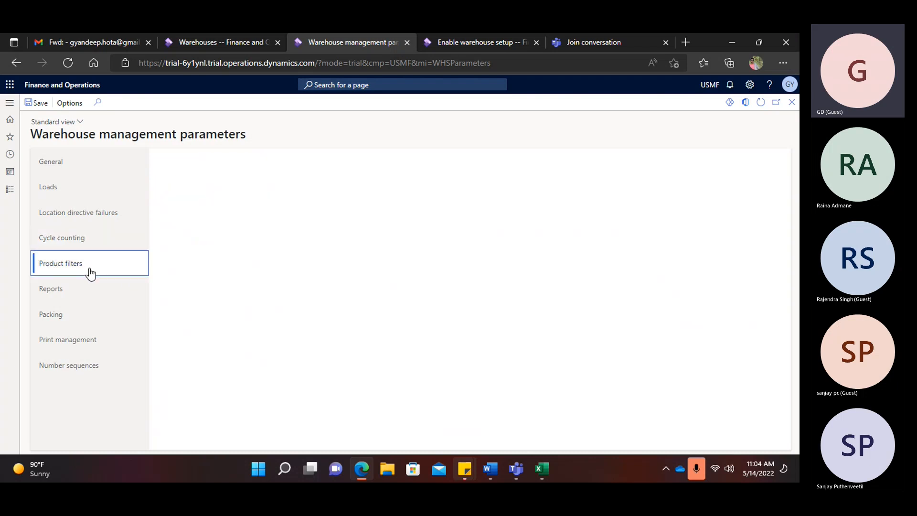
left_click(65, 287)
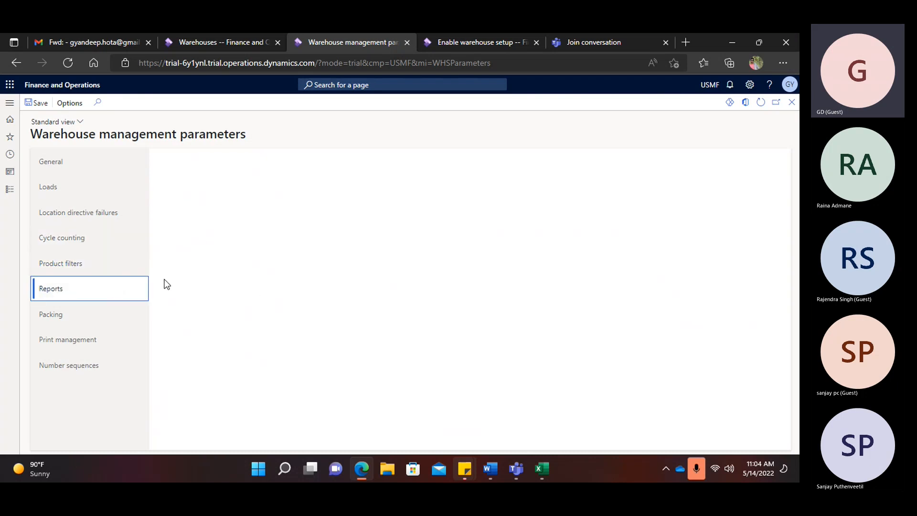
- On the Packing page, try early tote reuse but leave it off, then view Print management and Number sequences
left_click(71, 317)
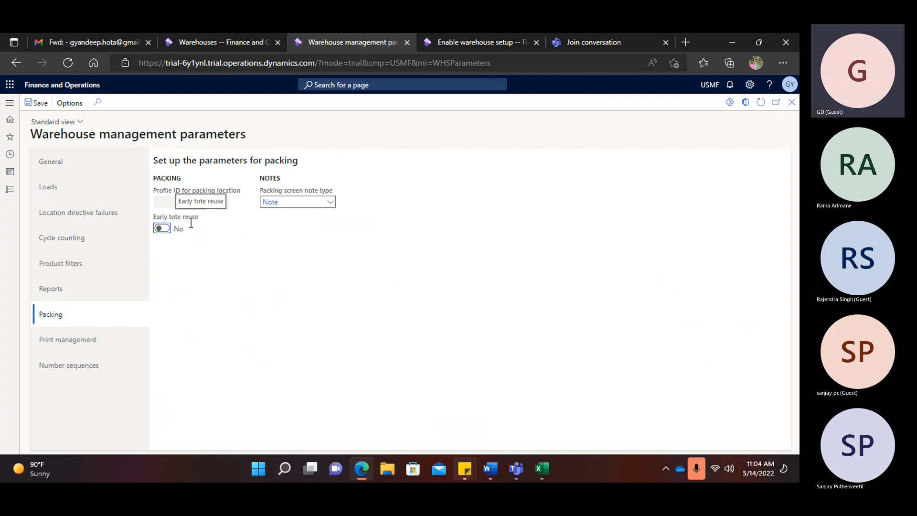
left_click(165, 229)
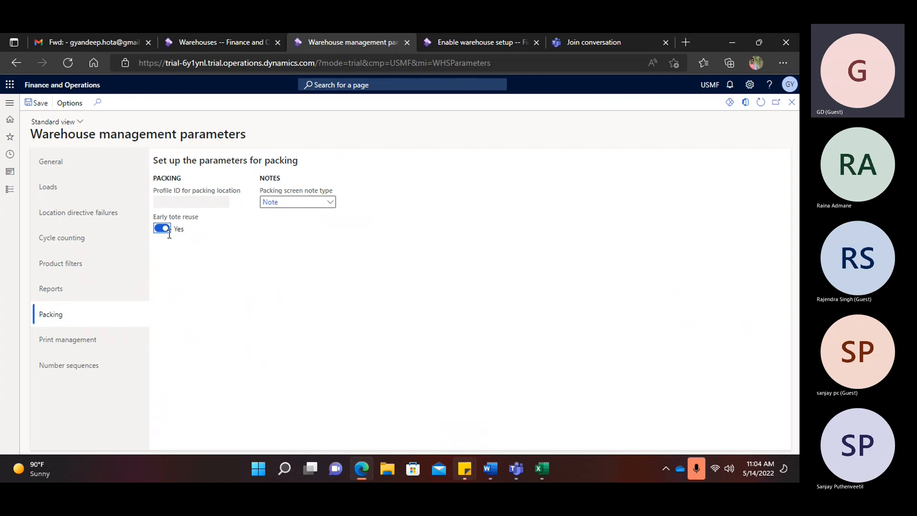
left_click(159, 230)
left_click(166, 230)
left_click(162, 229)
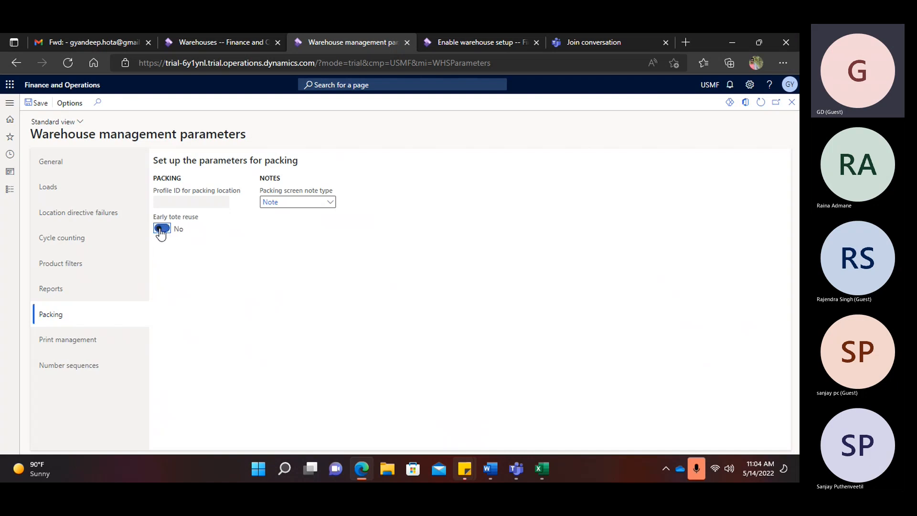
left_click(74, 339)
left_click(109, 365)
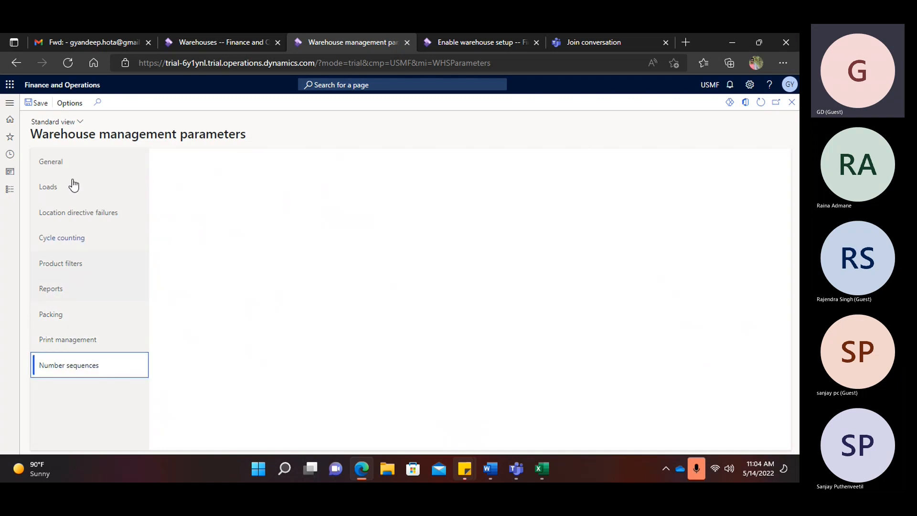
- Open the module navigation menu, toggle the Setup group, and bring the Word notes forward
left_click(9, 107)
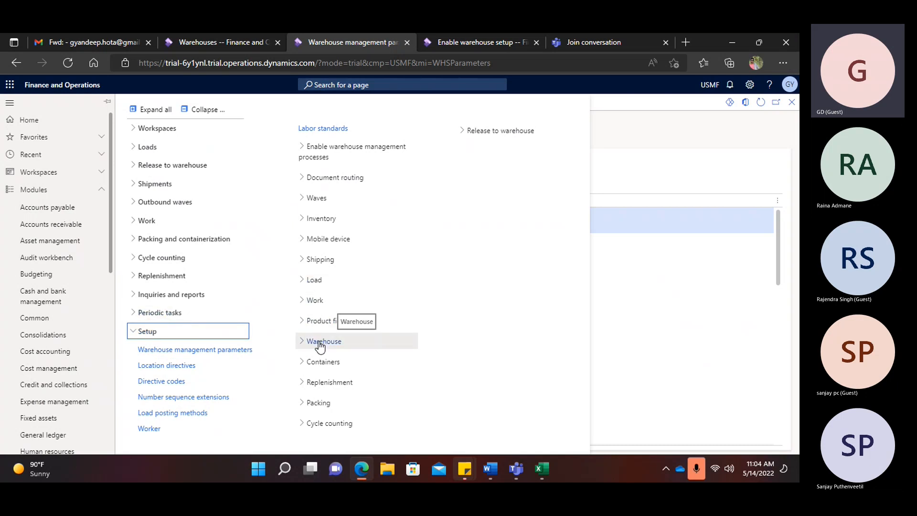
left_click(153, 337)
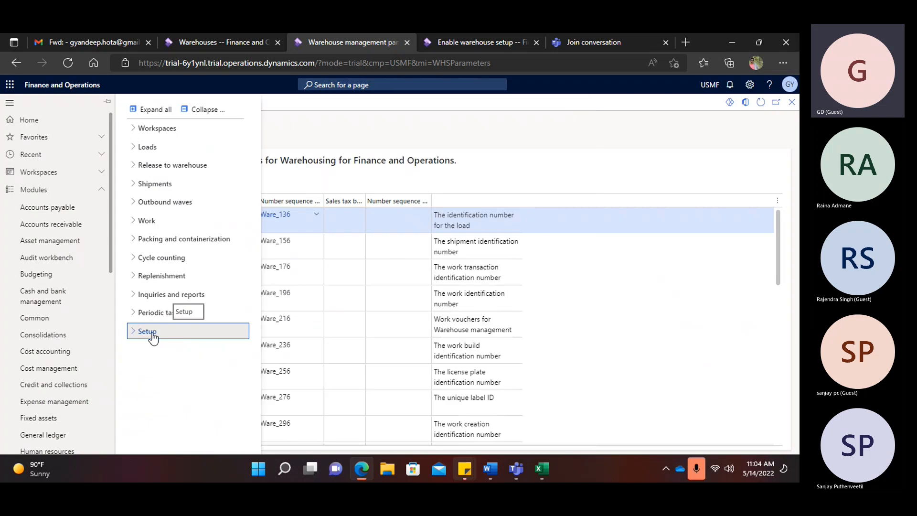
left_click(153, 335)
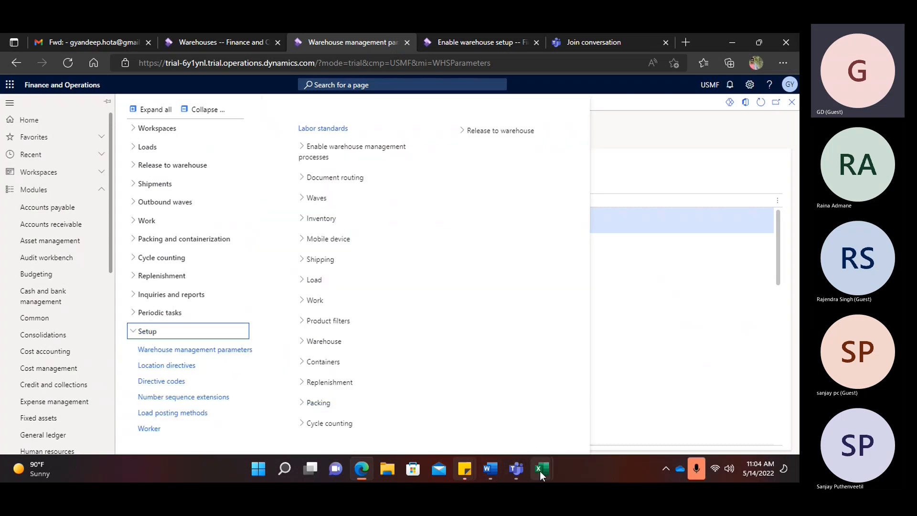
left_click(490, 470)
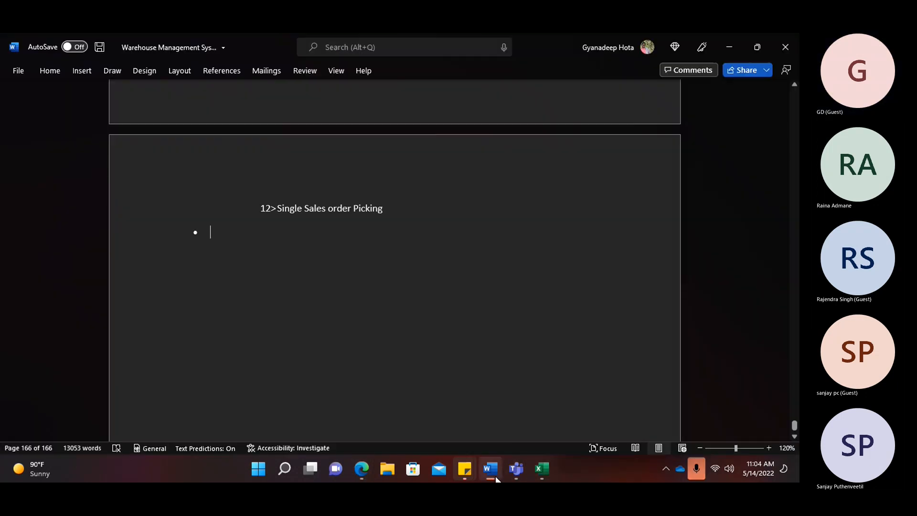
- Append '-- done' after Site and '-done' after Warehouse and Warehouse management set up in today's agenda
scroll(273, 259, "up", 12)
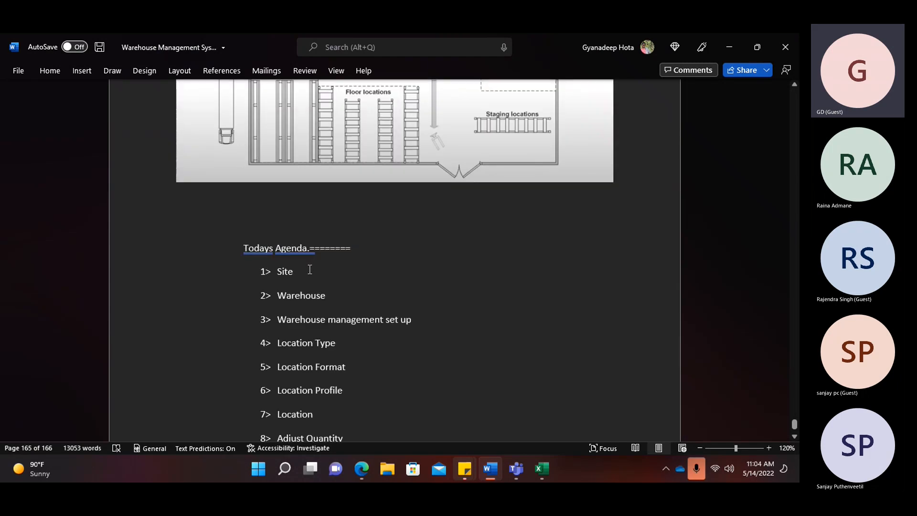
left_click(309, 269)
type("--")
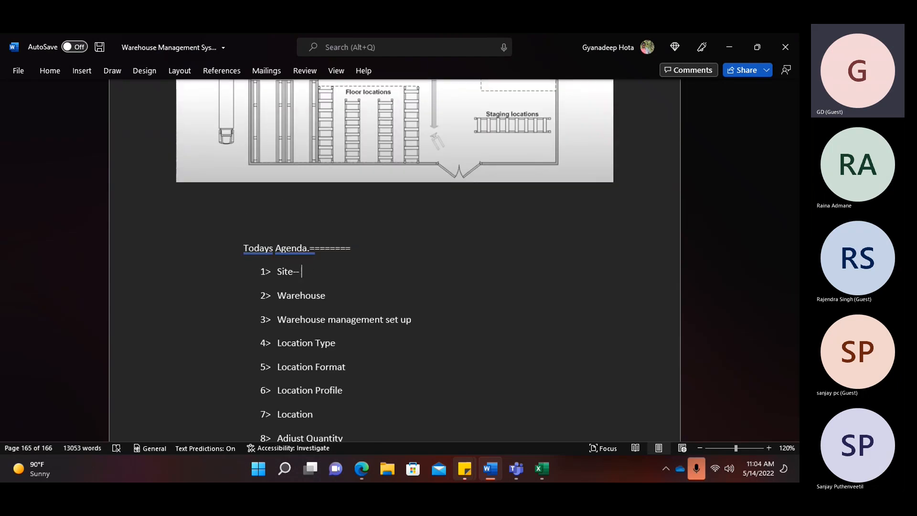
type(" done Warehouse -done")
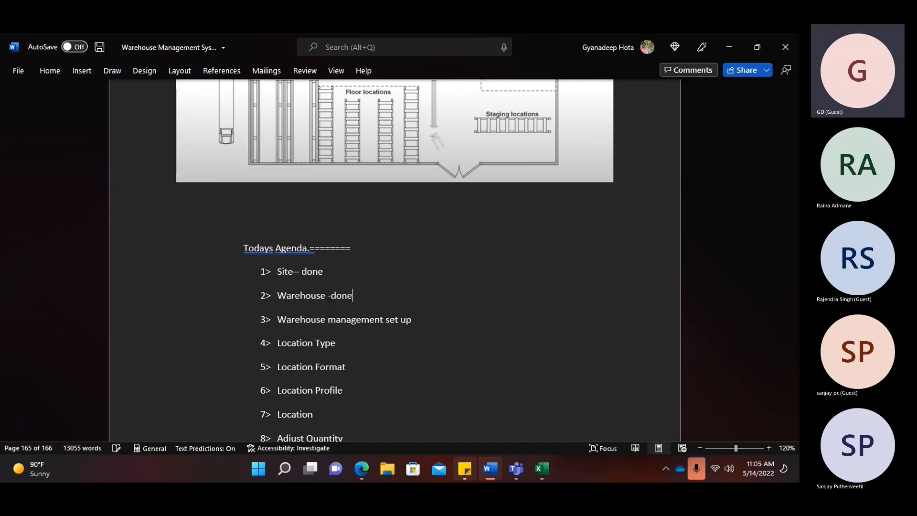
left_click(422, 318)
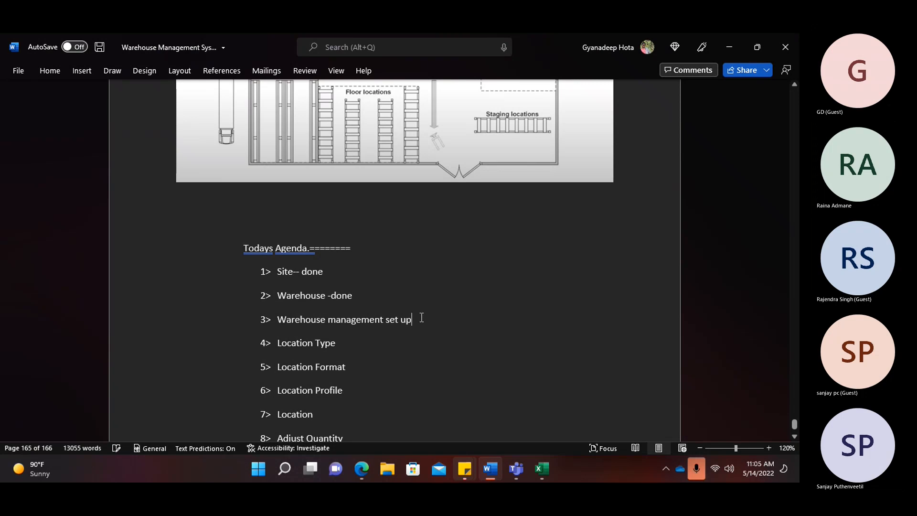
type("-done")
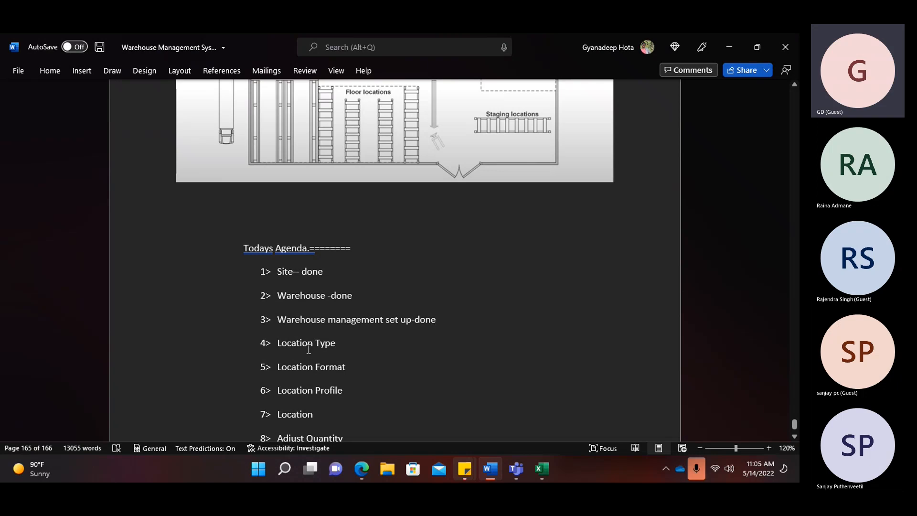
scroll(308, 349, "down", 3)
key("alt+Tab")
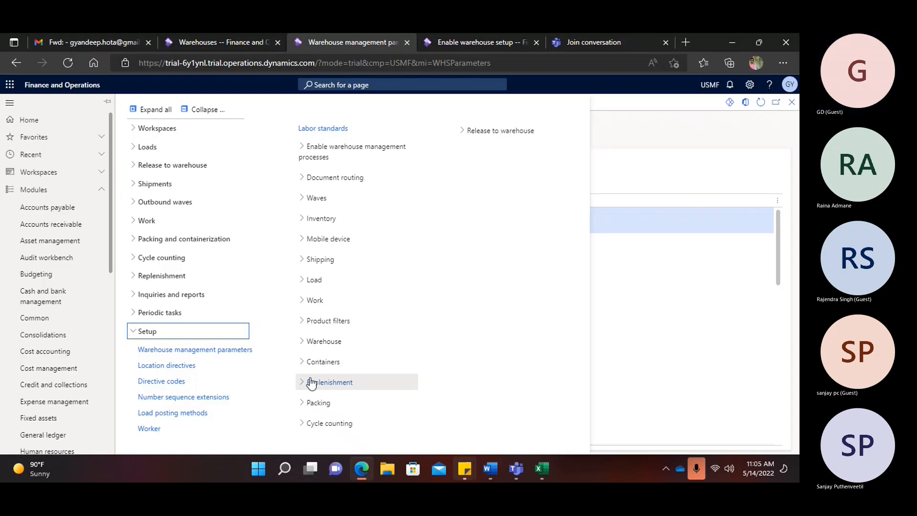
- In the Modules menu, expand Setup > Warehouse setup and open Location types
left_click(203, 110)
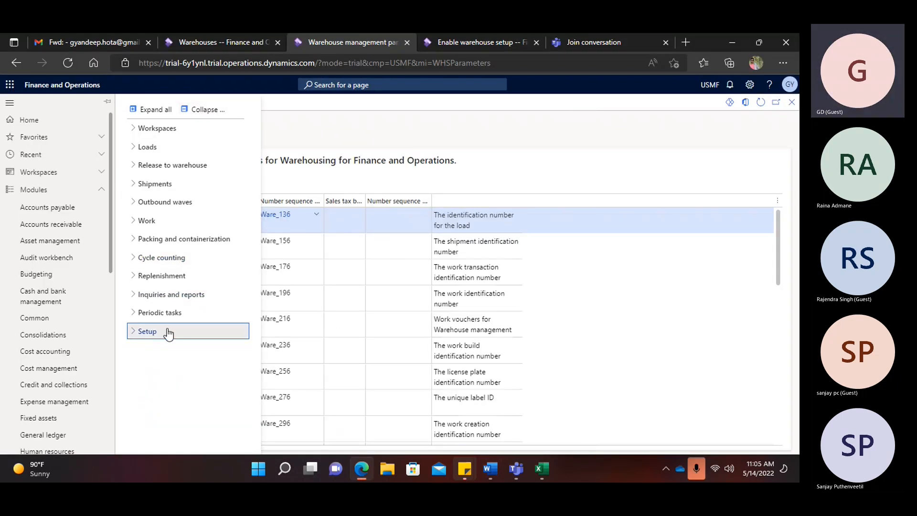
left_click(152, 334)
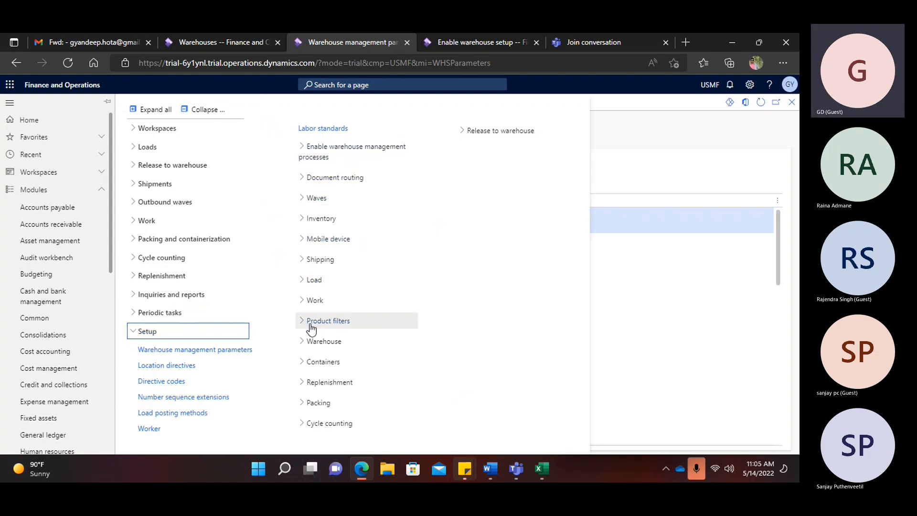
left_click(309, 342)
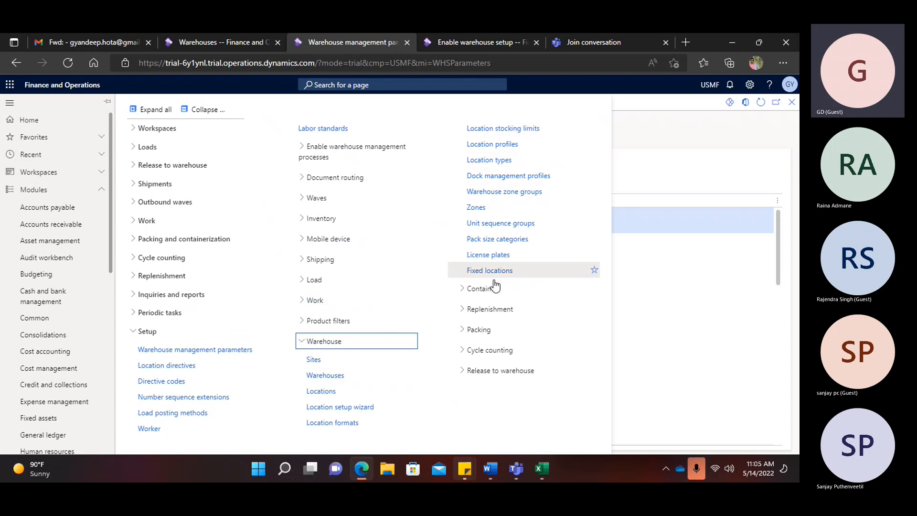
left_click(500, 165)
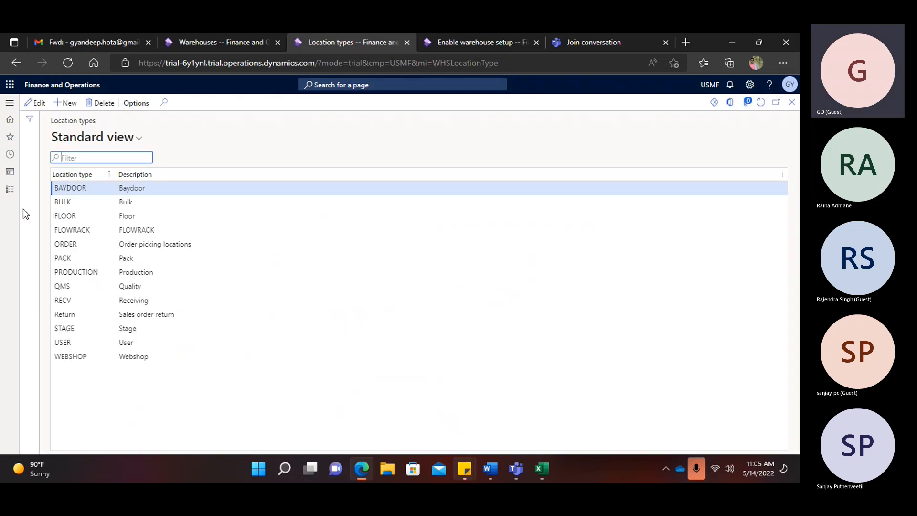
- Add location type GPick with description GPick
left_click(71, 109)
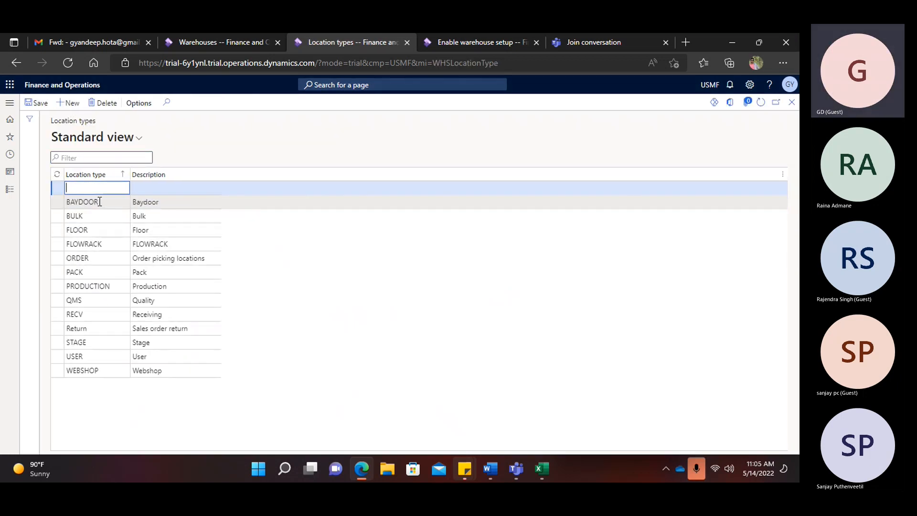
type("GPcik")
key("BackSpace")
key("BackSpace")
type("ick")
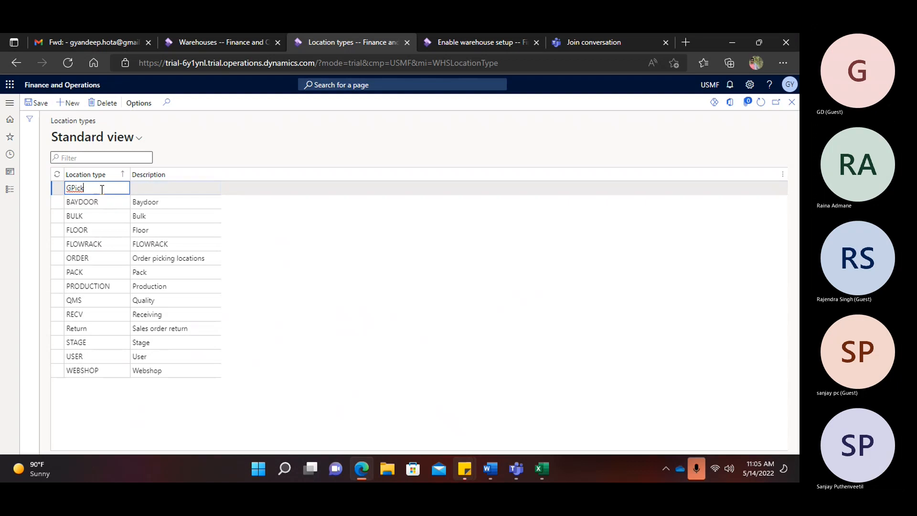
left_click(160, 186)
type("GPick")
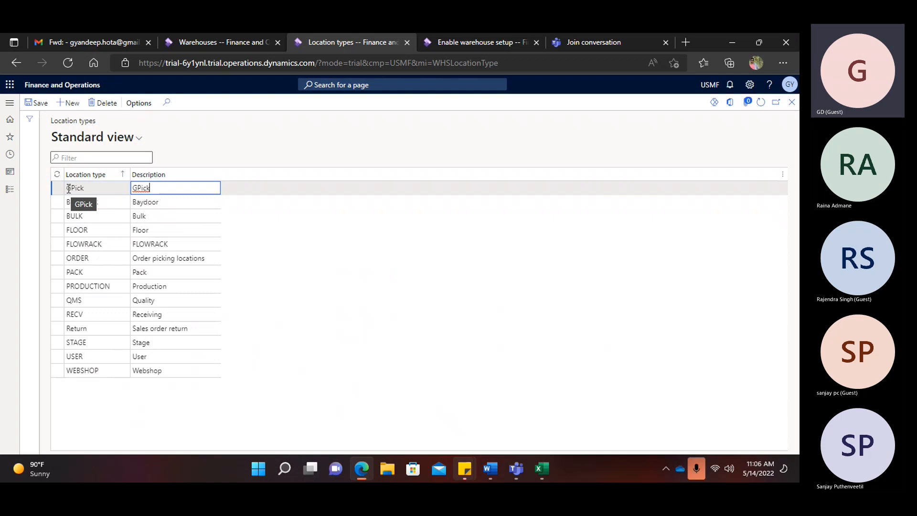
- Add location type GBulk, copying the code into its description
left_click(68, 103)
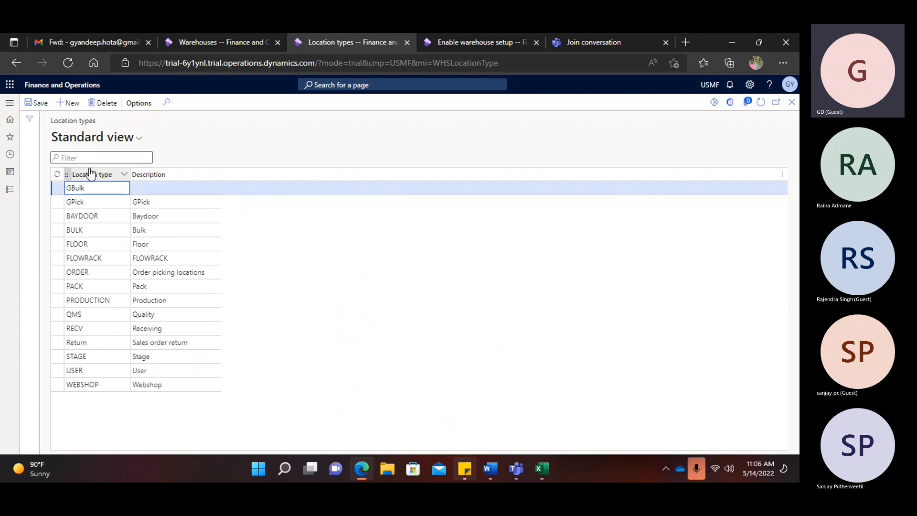
left_click_drag(89, 188, 67, 188)
key("ctrl+c")
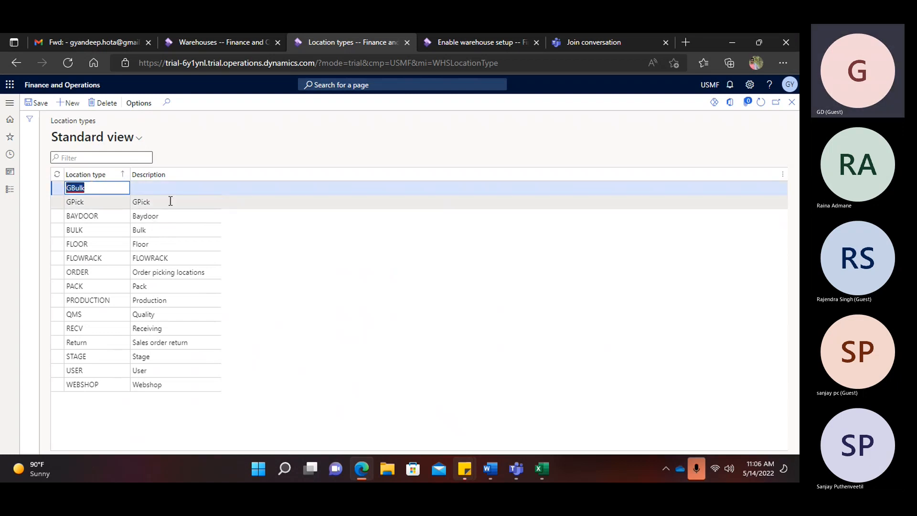
left_click(170, 189)
key("ctrl+v")
- Add location type GRecv, correcting its capitalisation, describe it as GRecv, and save
left_click(74, 108)
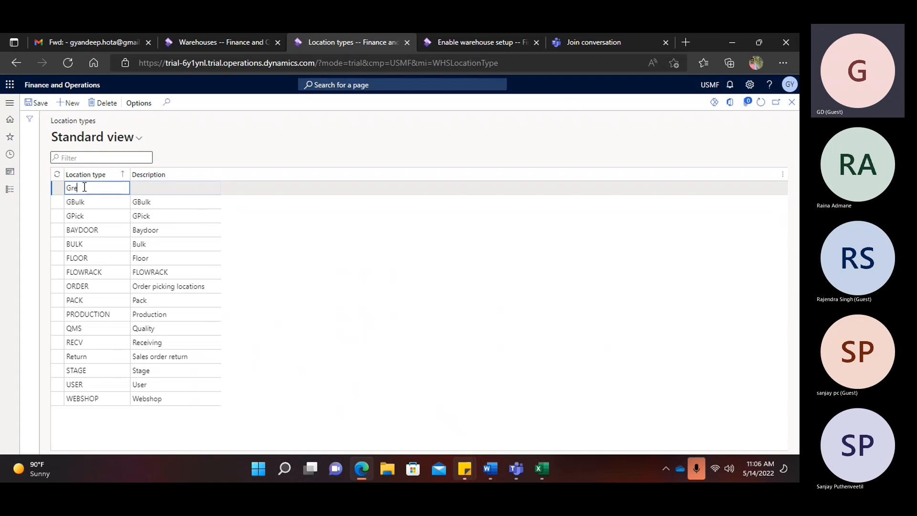
left_click(77, 186)
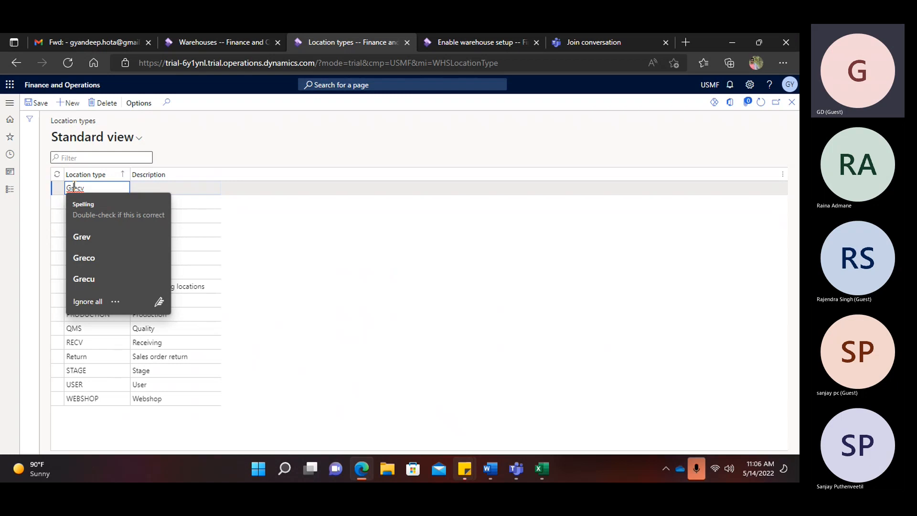
key("BackSpace")
type("R")
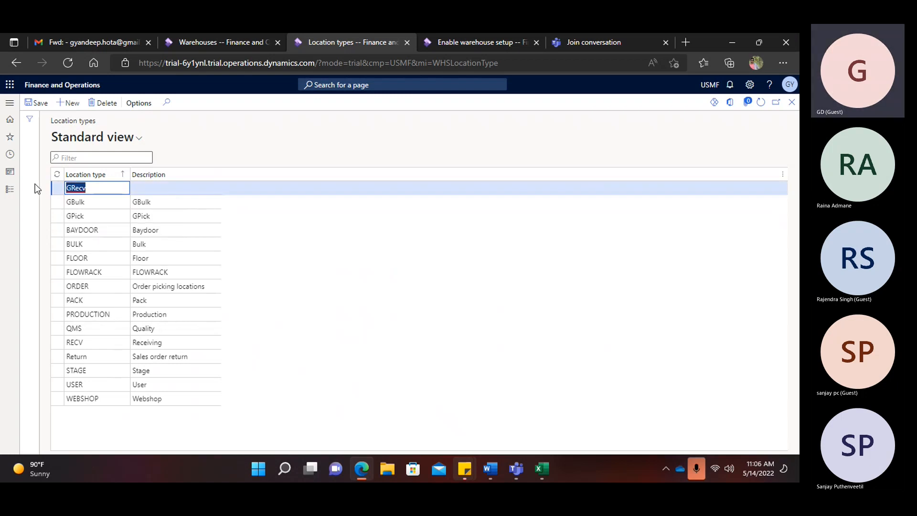
left_click(159, 188)
type("GRecv")
left_click(39, 102)
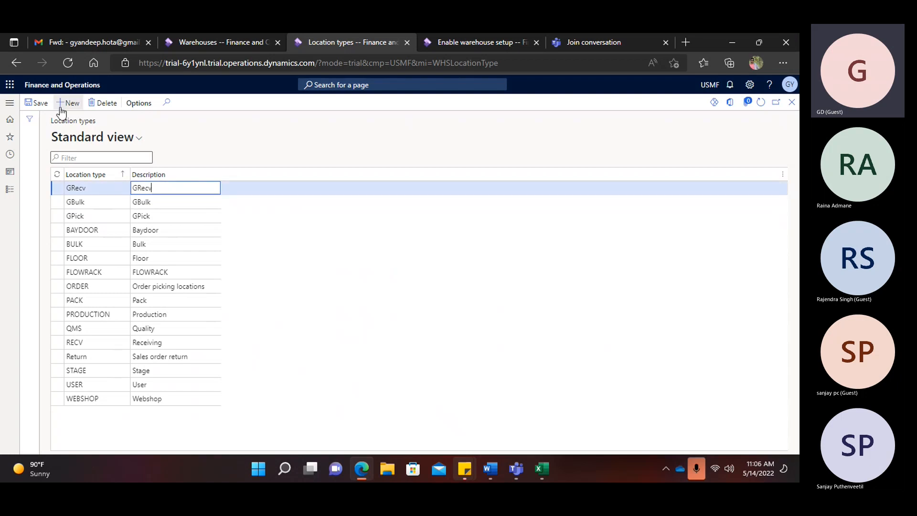
- Add location type GBaydoor with description GBaydoor and save it
left_click(76, 190)
key("alt+n")
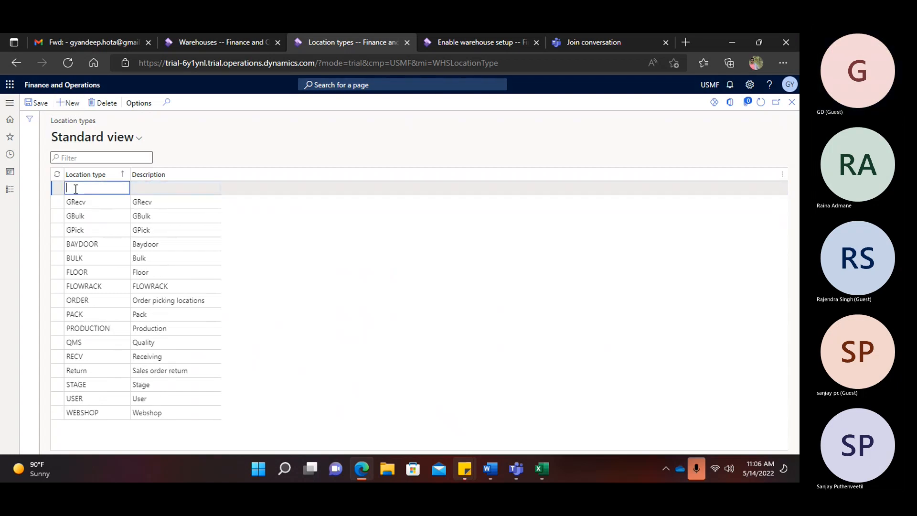
type("GBay")
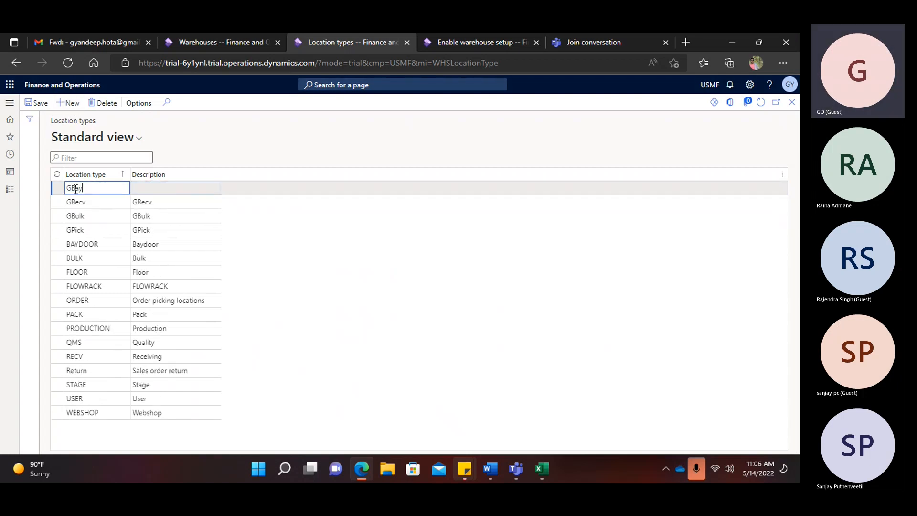
type("door")
left_click(149, 189)
key("ctrl+v")
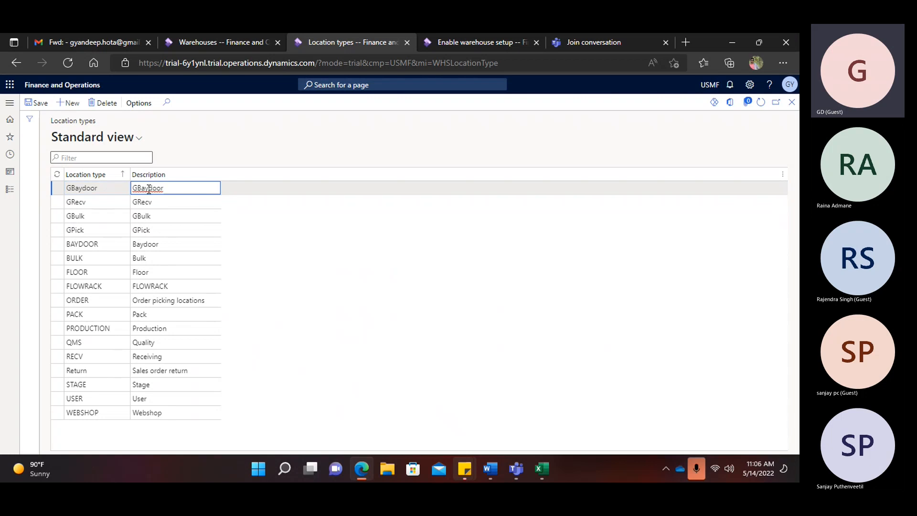
left_click(40, 103)
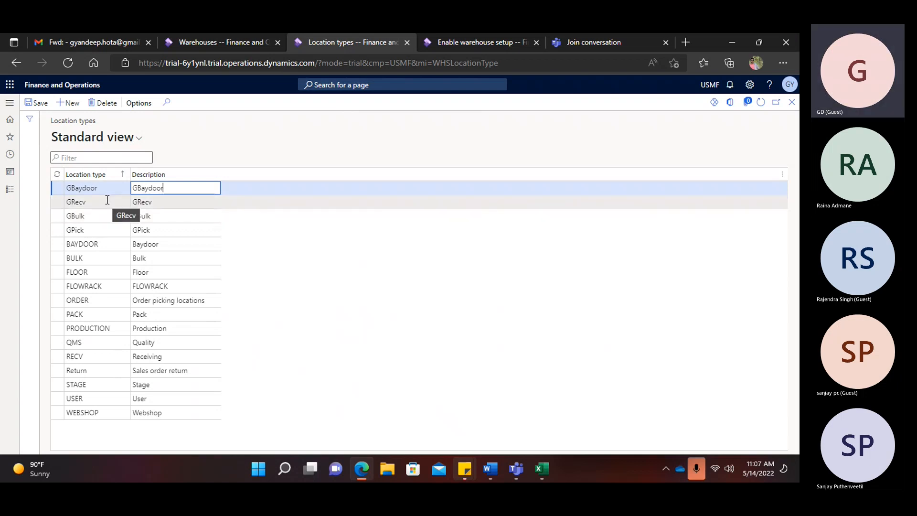
- Glance at the GMainWH warehouse, then mark the Word agenda item '--done'
left_click(211, 41)
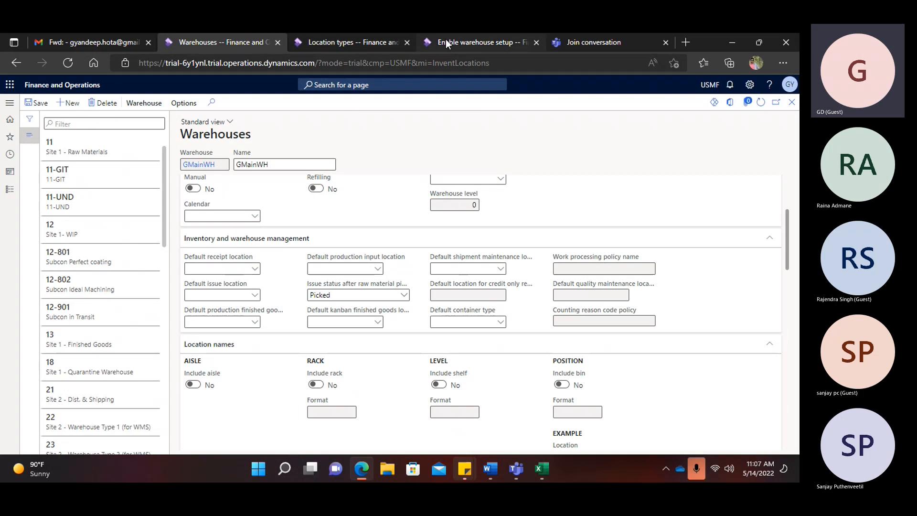
left_click(380, 42)
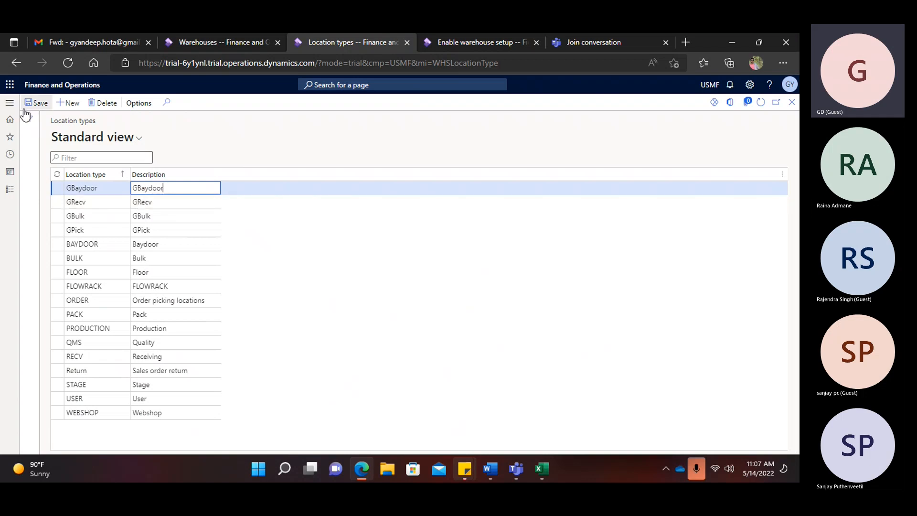
left_click(9, 103)
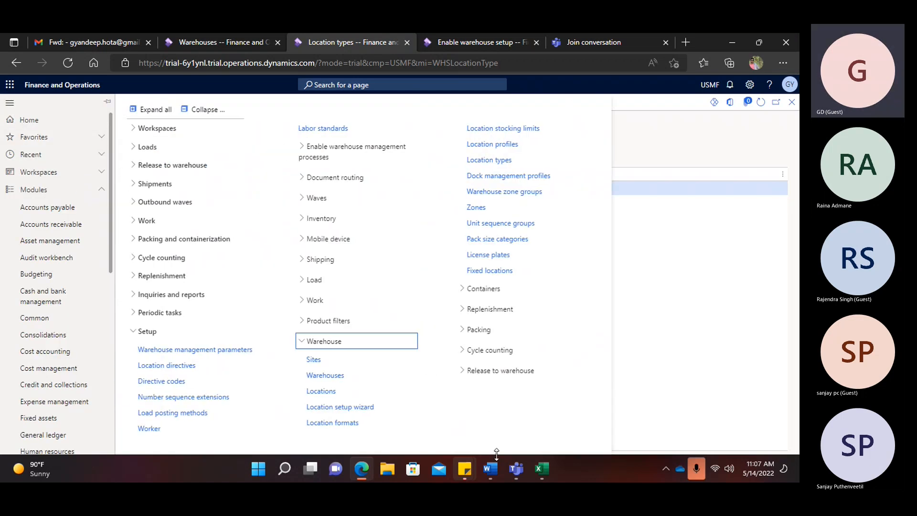
left_click(492, 470)
type("--done")
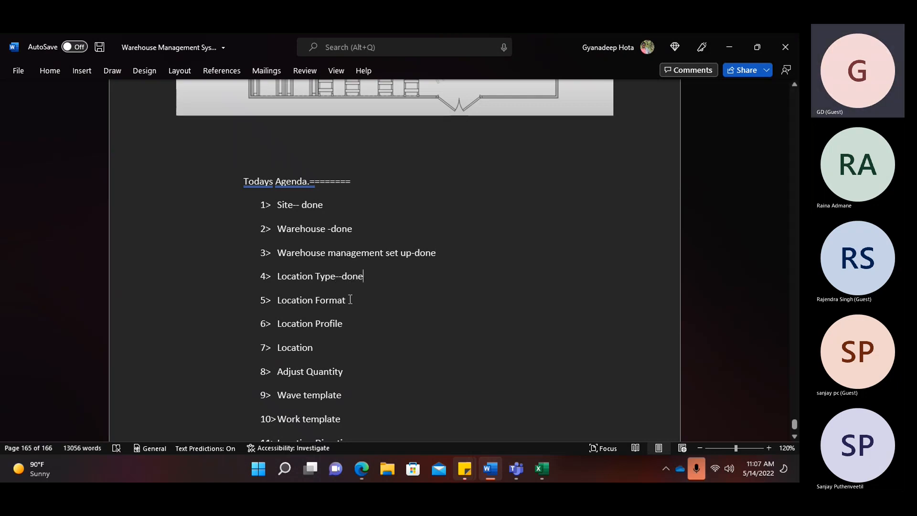
- Scroll the Word notes up to the Warehouse Structure page, then return to Finance and Operations
key("alt+Tab")
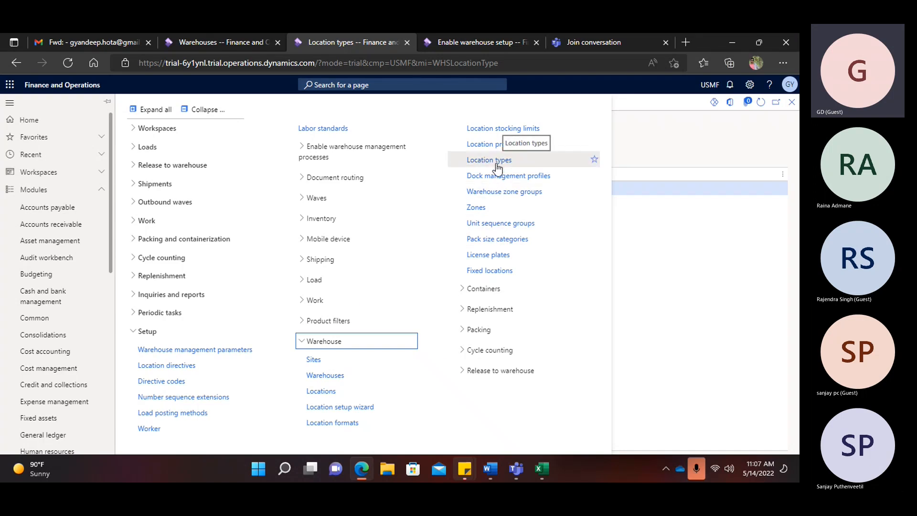
key("alt+Tab")
scroll(401, 334, "up", 14)
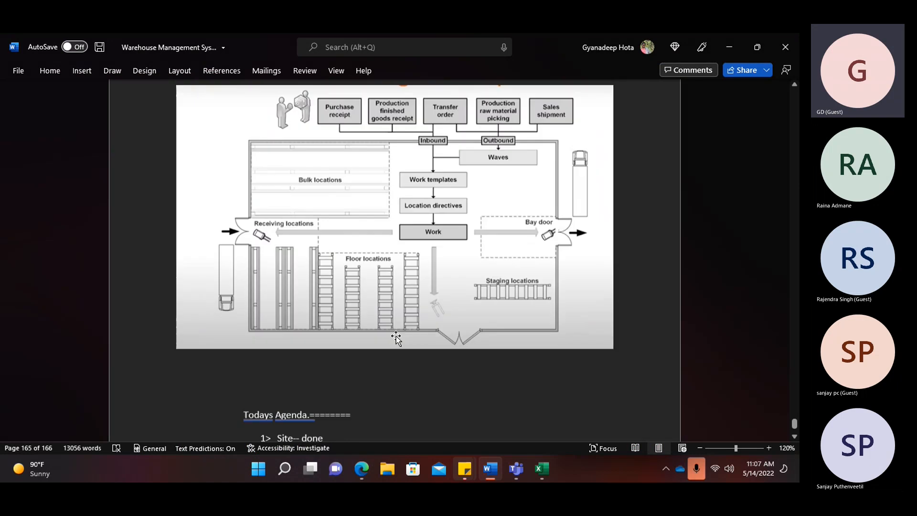
scroll(400, 305, "up", 20)
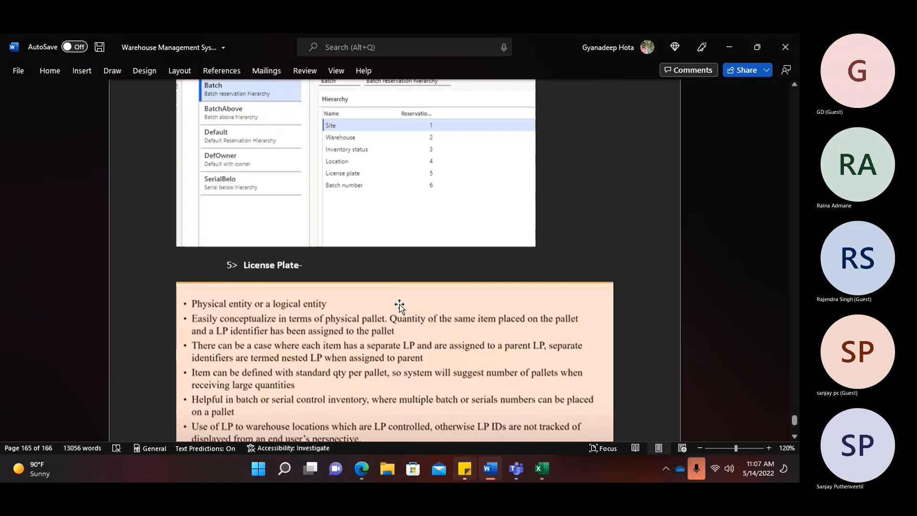
scroll(400, 310, "up", 18)
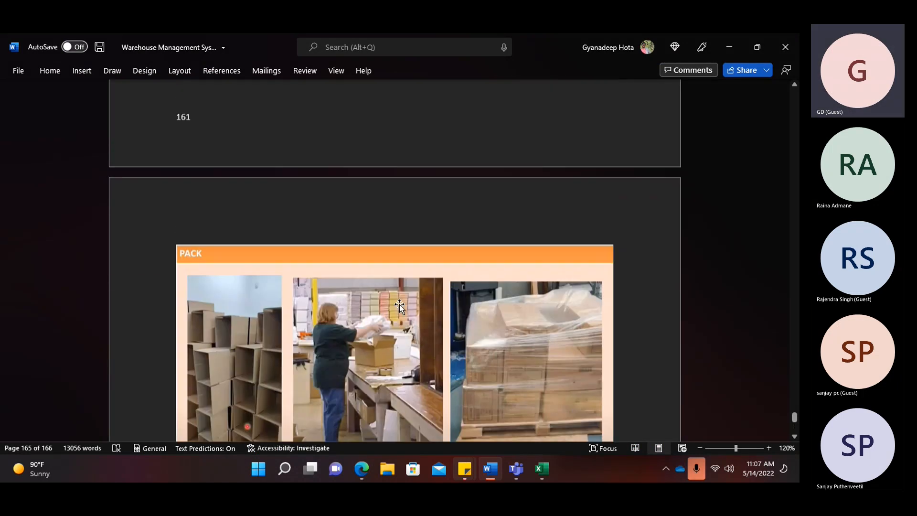
scroll(400, 304, "up", 16)
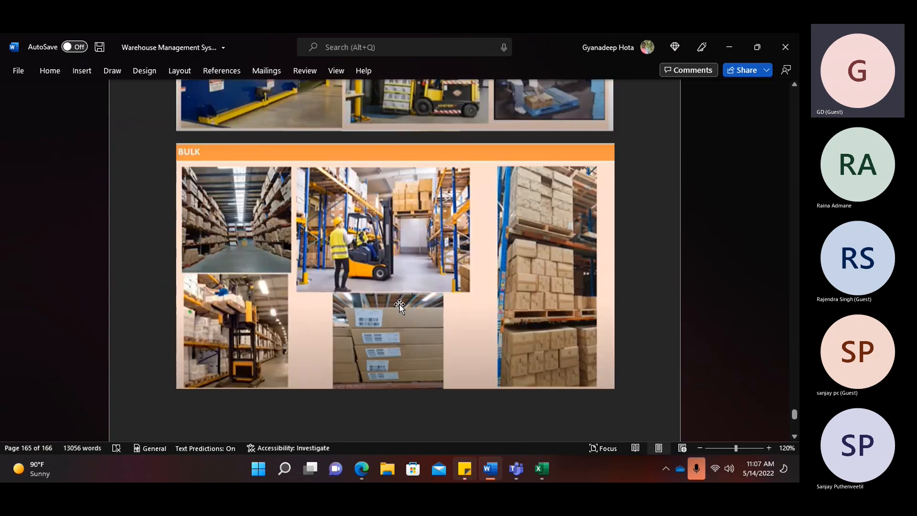
scroll(399, 306, "up", 15)
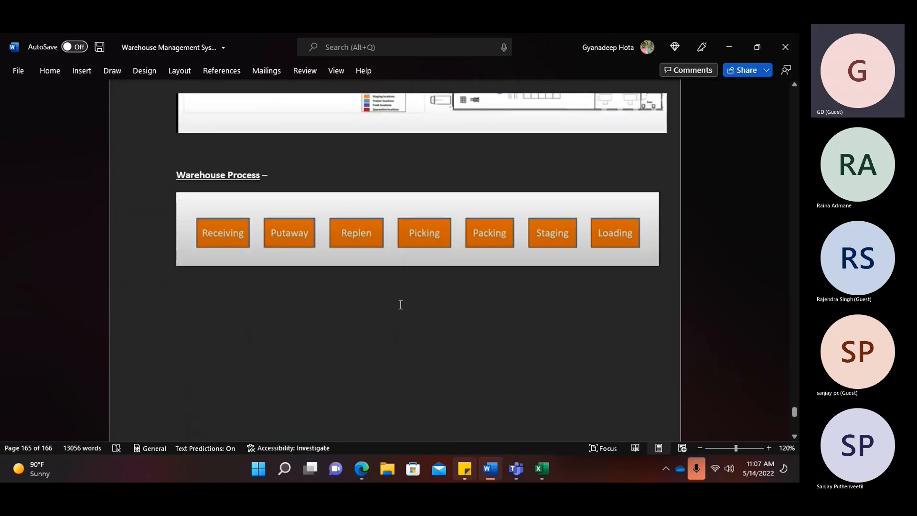
scroll(399, 305, "up", 15)
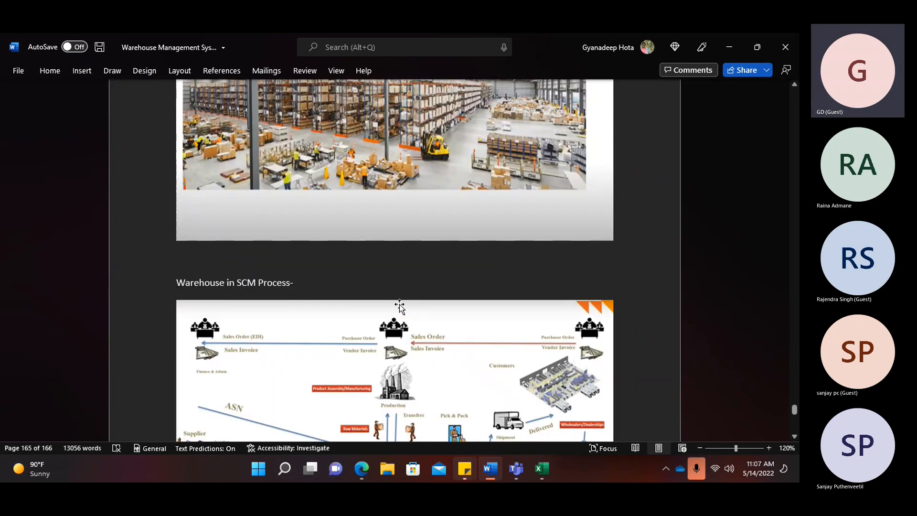
scroll(487, 329, "down", 10)
scroll(487, 328, "down", 2)
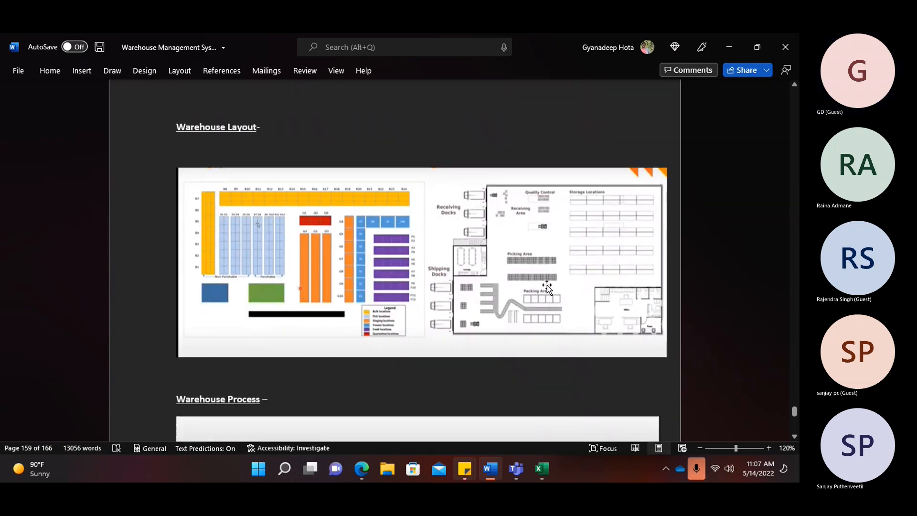
scroll(396, 246, "up", 10)
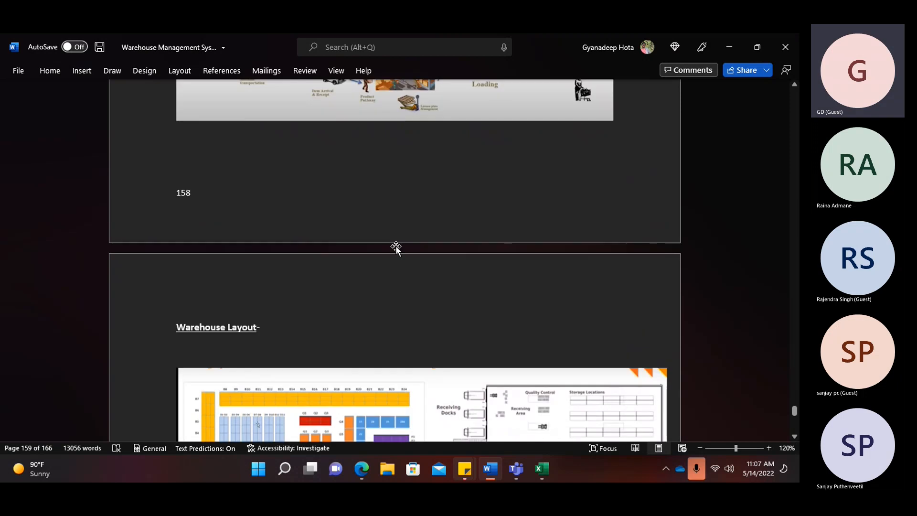
scroll(397, 246, "up", 3)
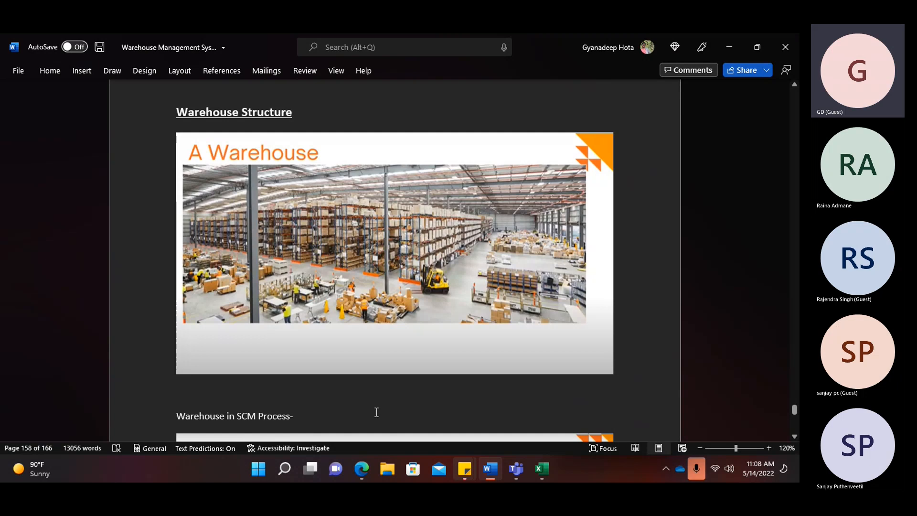
left_click(361, 468)
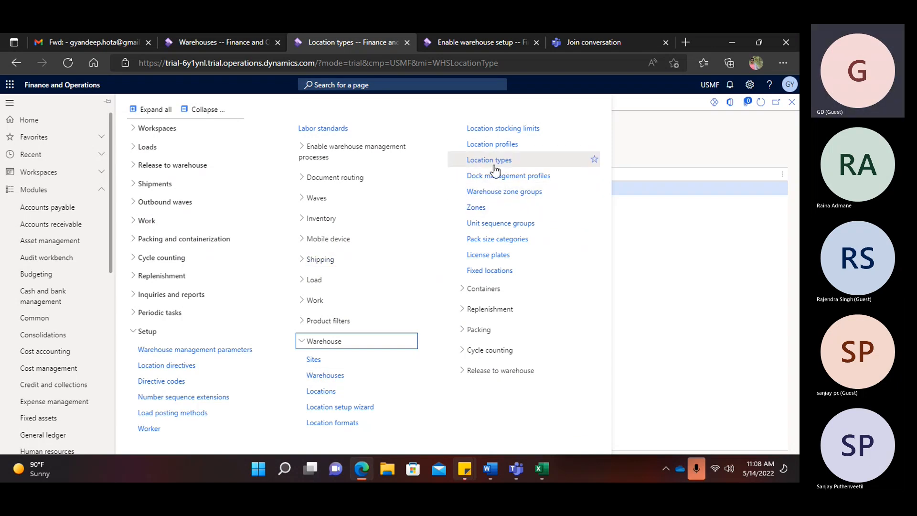
- Create location format GPickFormat, copying the code into Name, and begin line 1's segment description
left_click(334, 422)
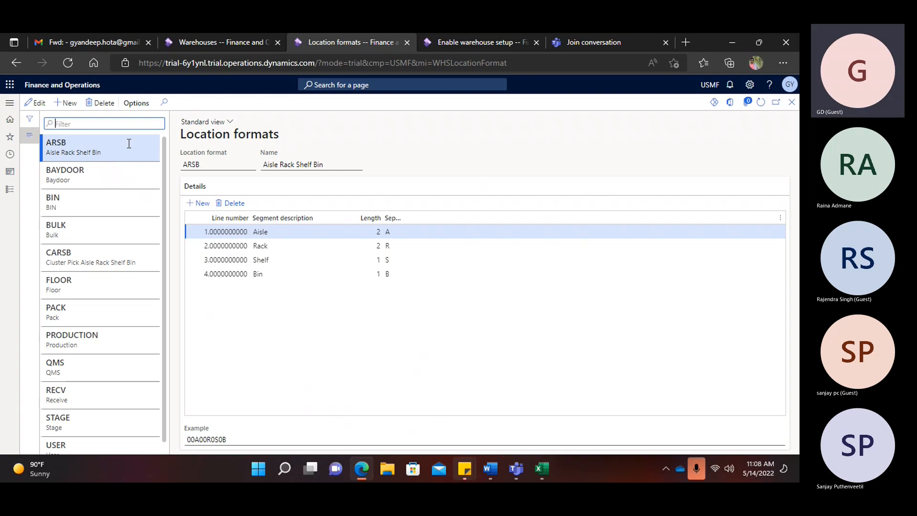
left_click(64, 104)
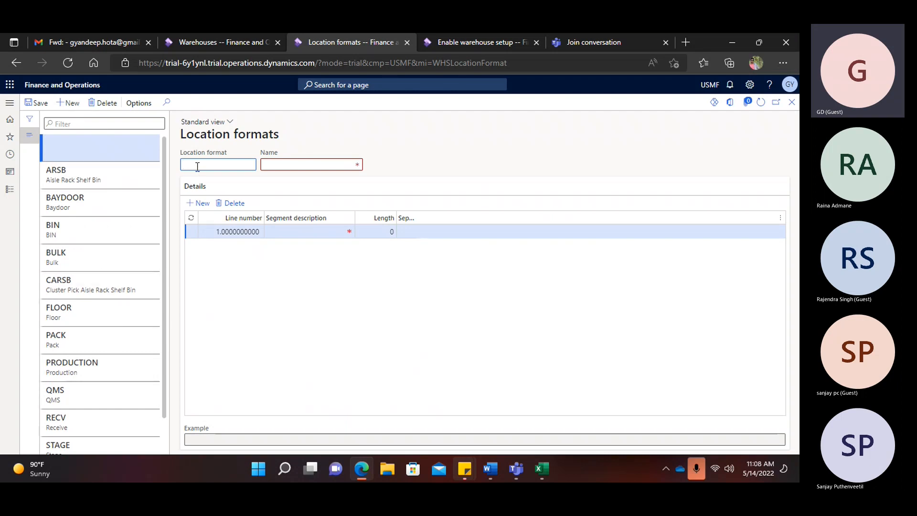
type("GPickFormat")
double_click(207, 165)
key("ctrl+c")
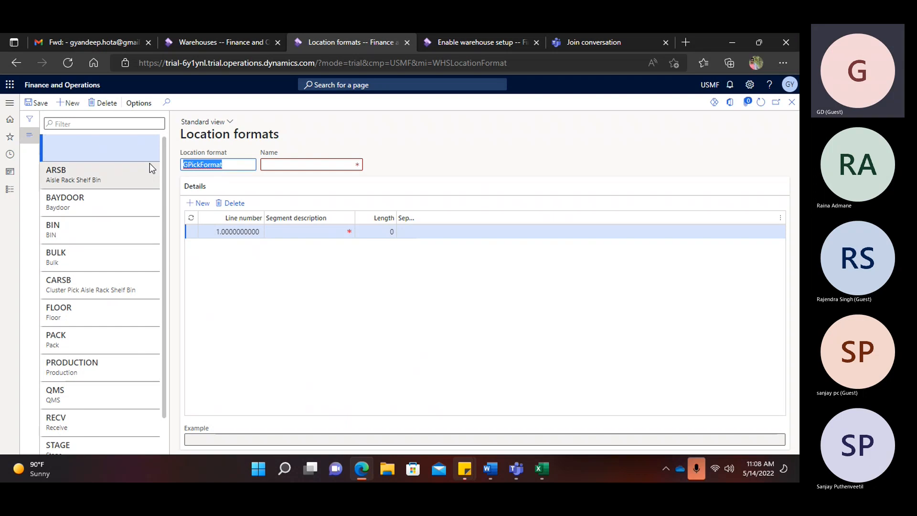
left_click(264, 164)
key("ctrl+v")
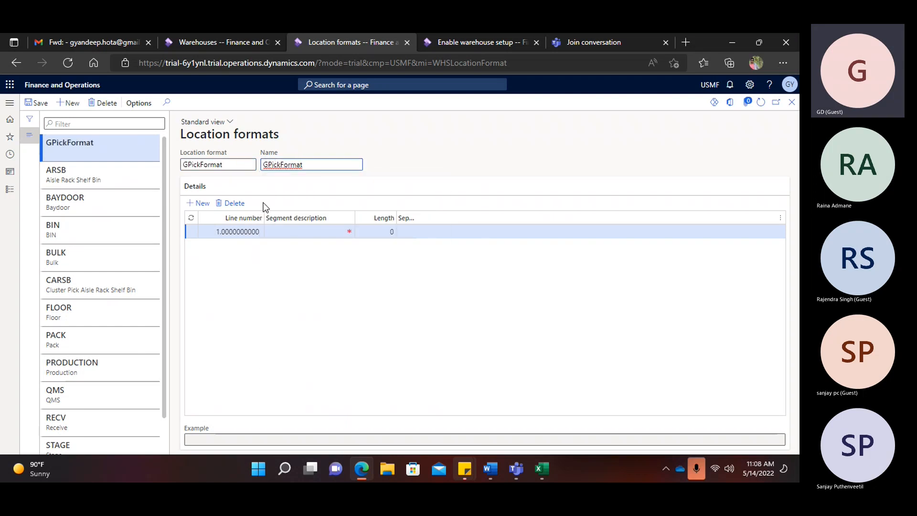
left_click(299, 230)
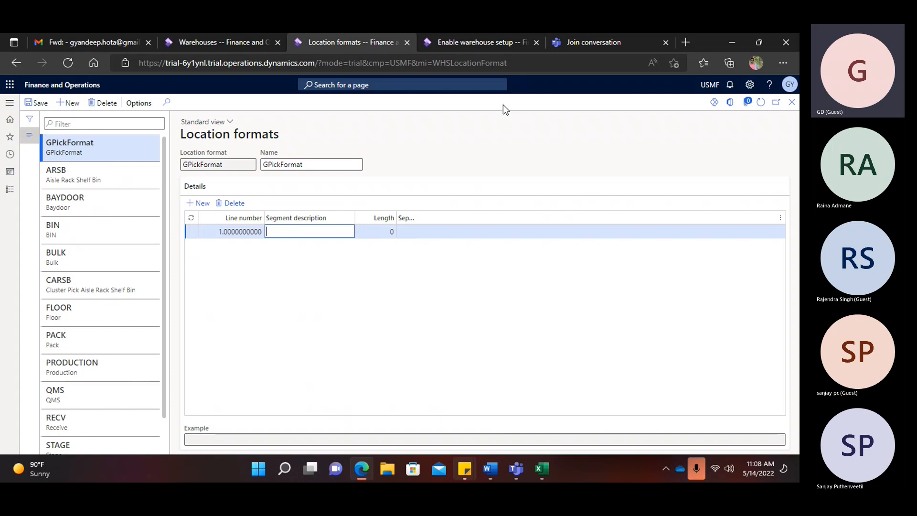
left_click(485, 471)
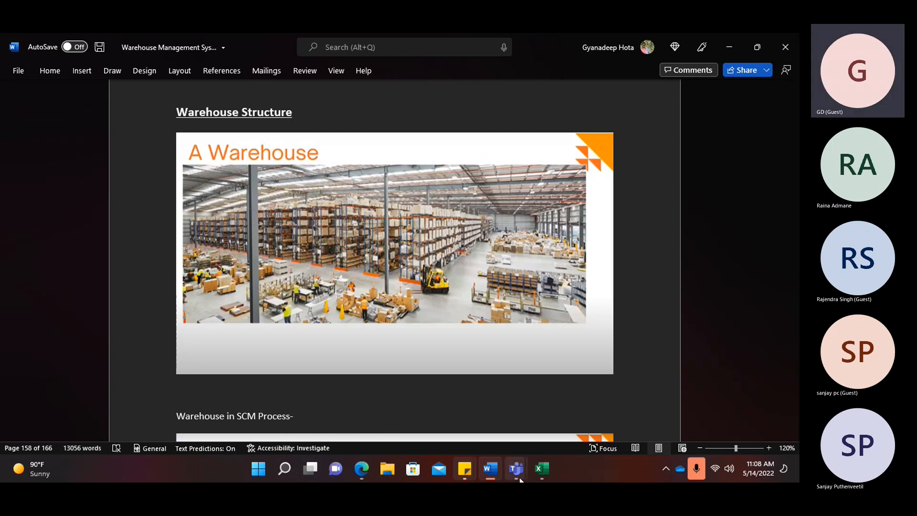
- In the Excel workbook, enter the heading 'Location Format' in cell I9
mouse_move(539, 469)
left_click(478, 406)
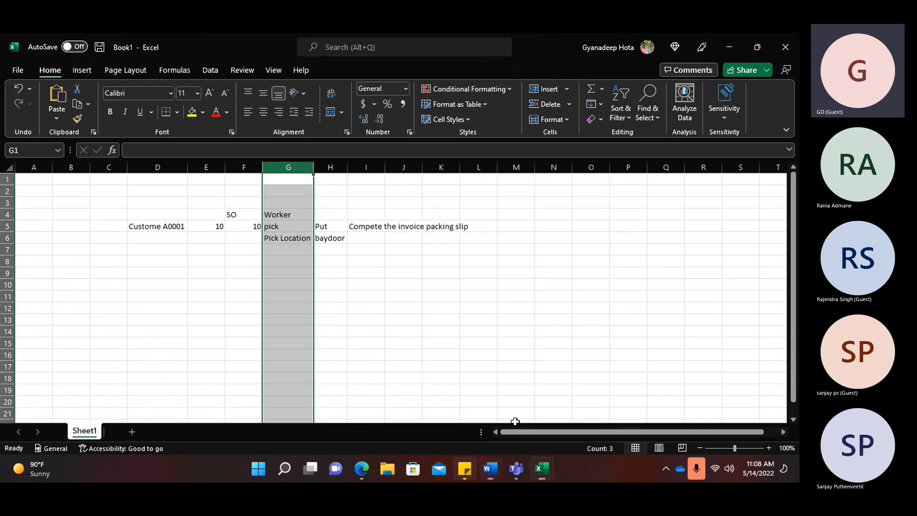
left_click(352, 276)
type("format")
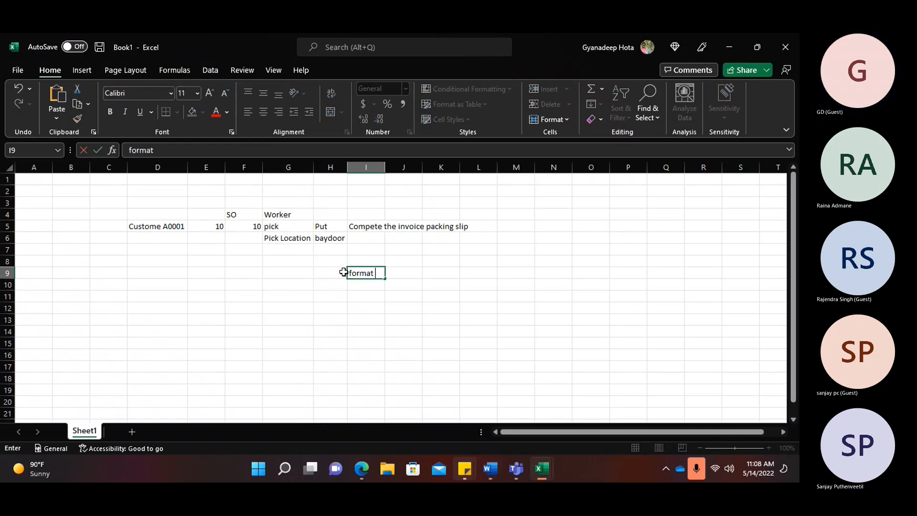
key("BackSpace")
key("BackSpace")
key("BackSpace")
key("BackSpace")
key("BackSpace")
key("BackSpace")
key("BackSpace")
type("Location Formal")
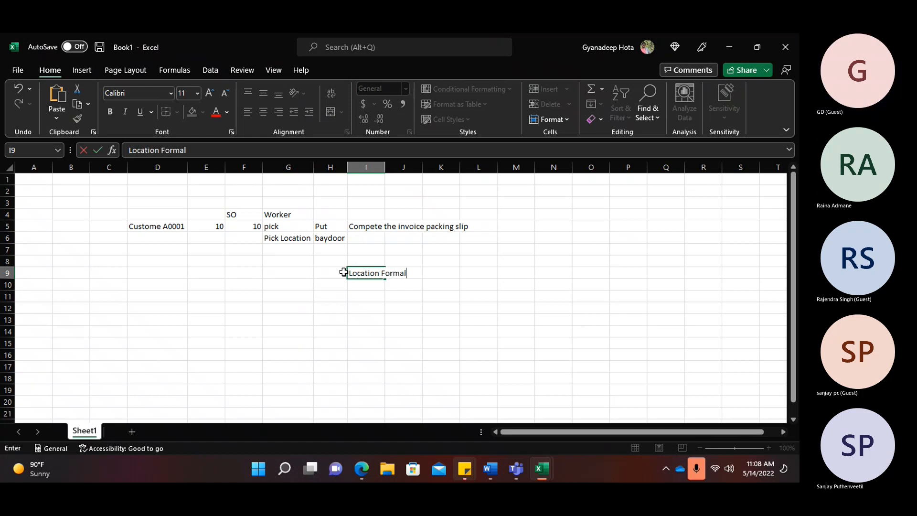
key("BackSpace")
type("t")
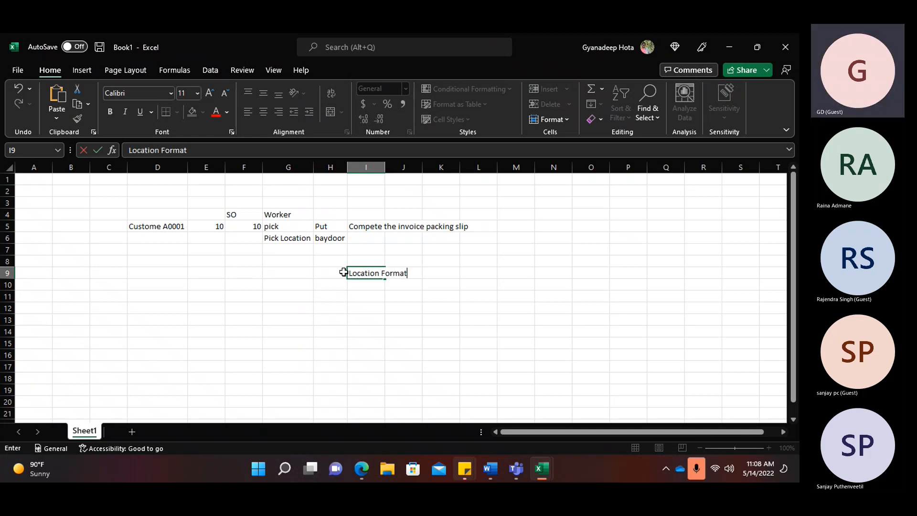
left_click(289, 300)
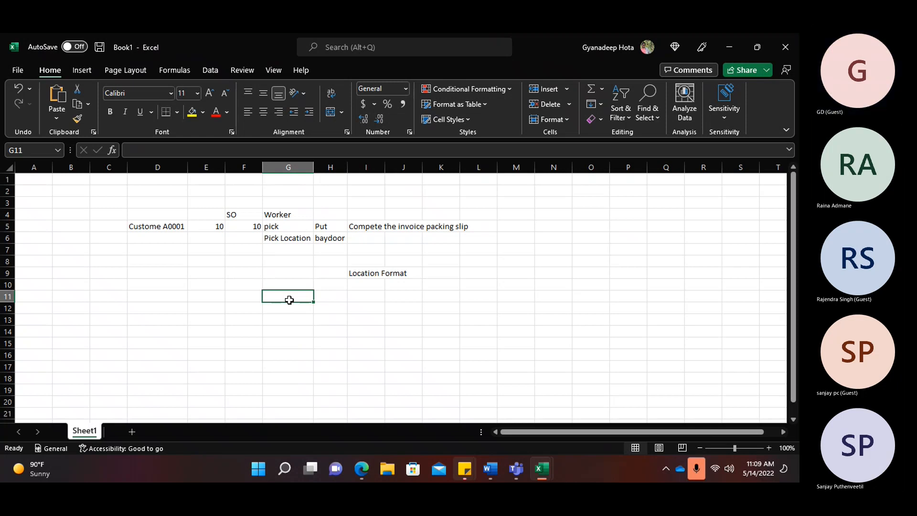
- Enter example location A2R142 in I11 and autofit column I to its text
left_click(363, 295)
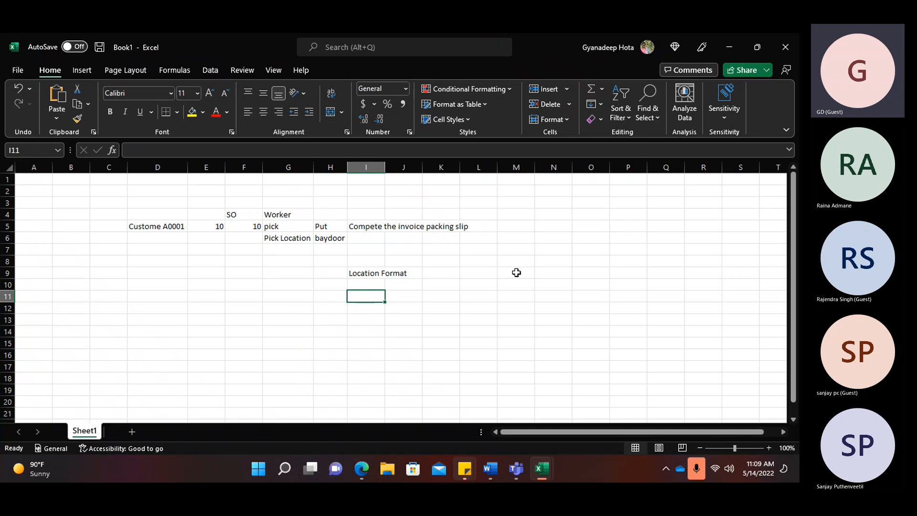
type("A2")
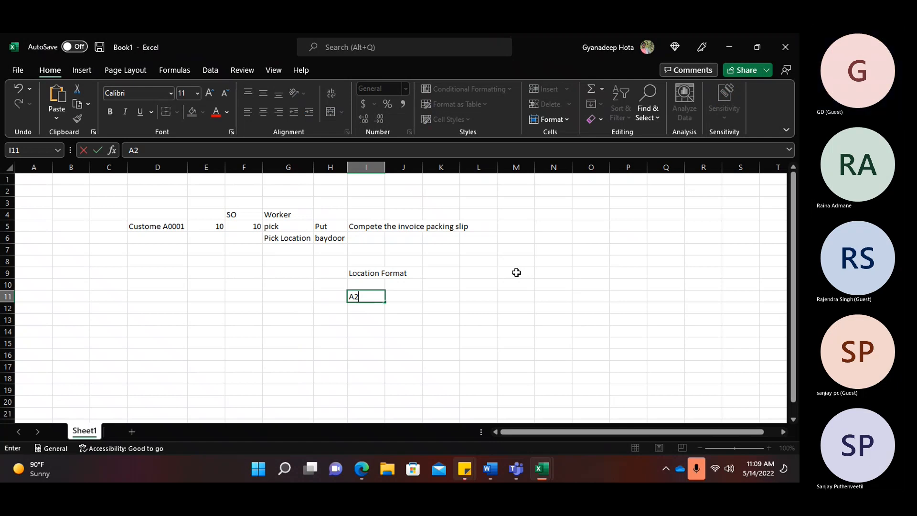
type("R142")
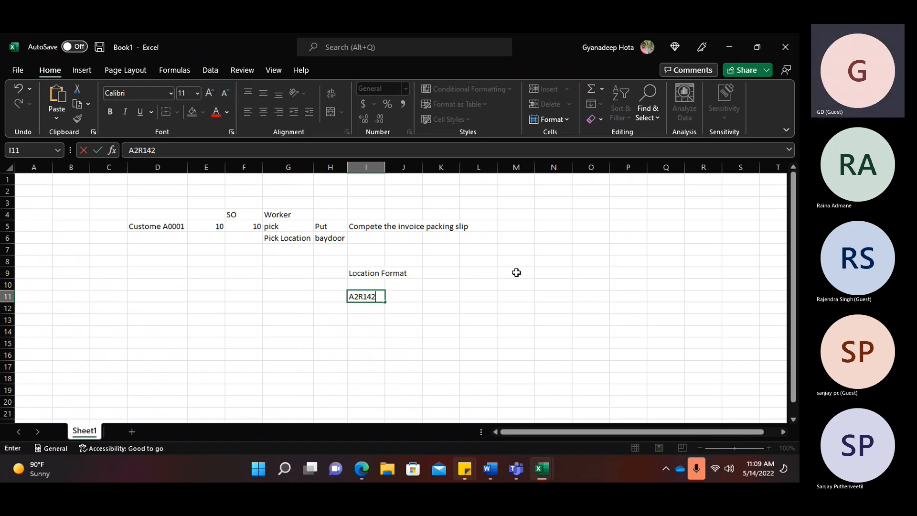
left_click(504, 301)
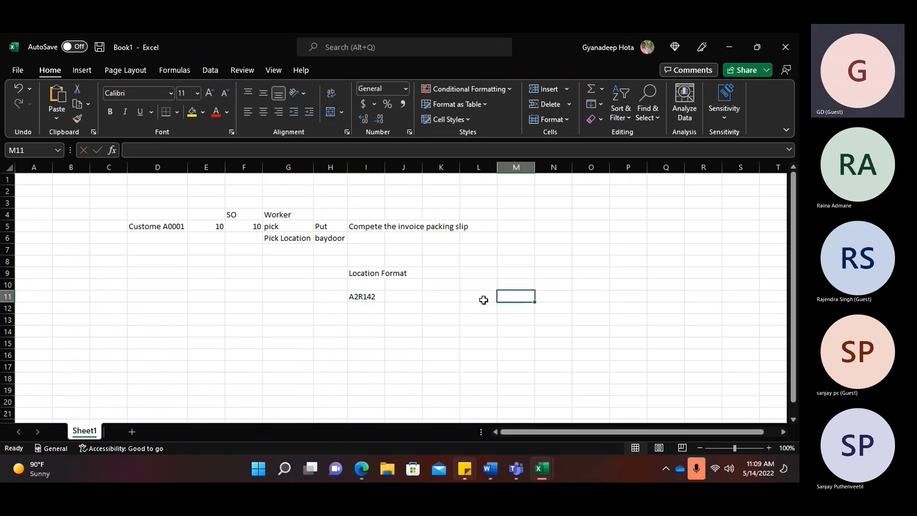
double_click(385, 167)
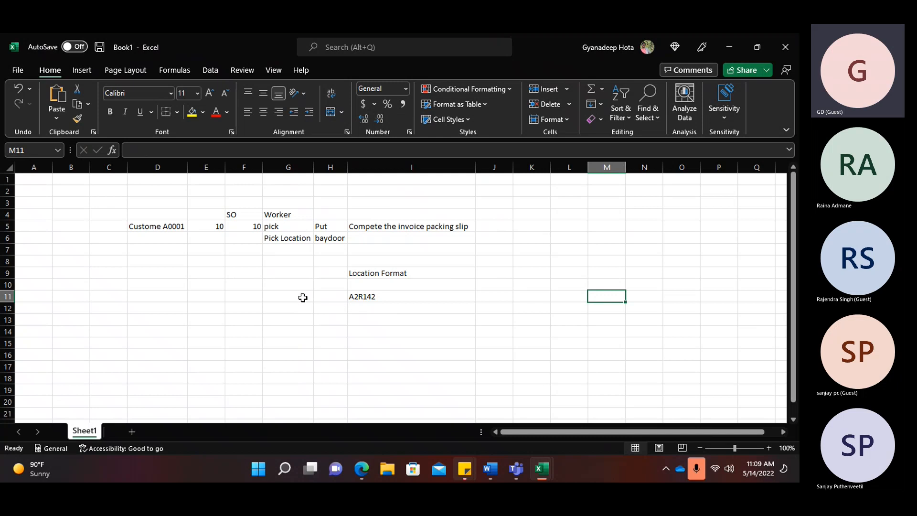
left_click(377, 297)
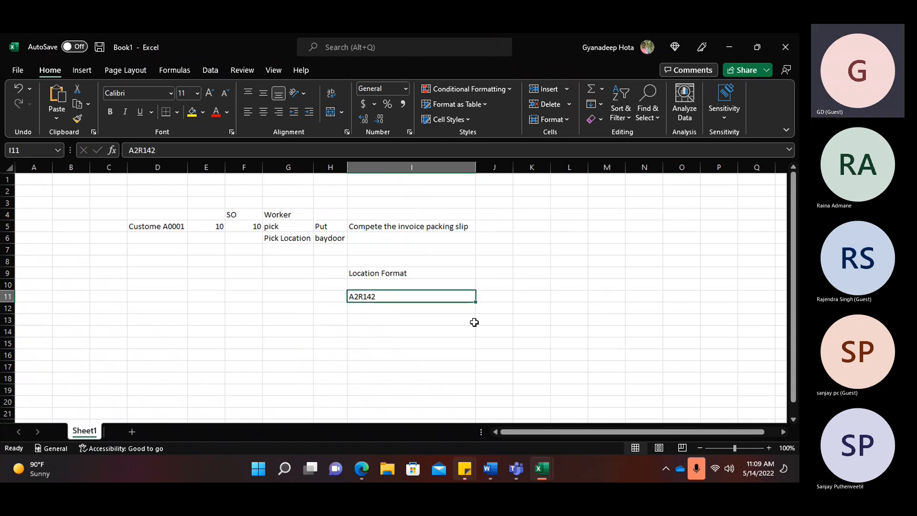
key("alt+Tab")
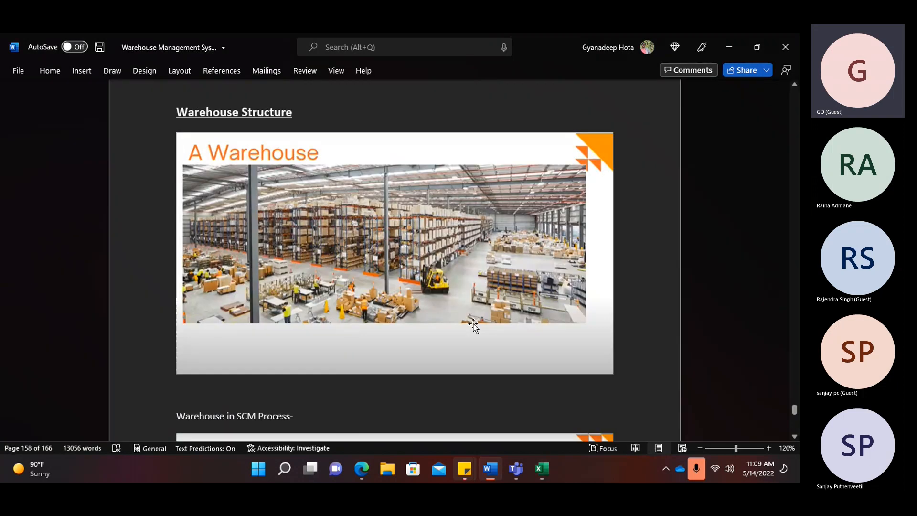
- Zoom in on the Word Warehouse Structure image, then return to the Excel workbook
scroll(423, 272, "up", 6, "ctrl")
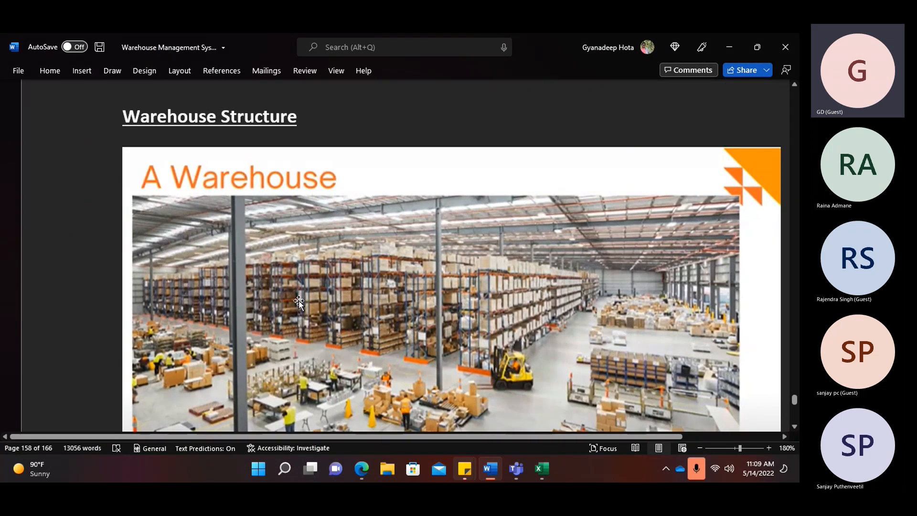
scroll(451, 307, "down", 2, "ctrl")
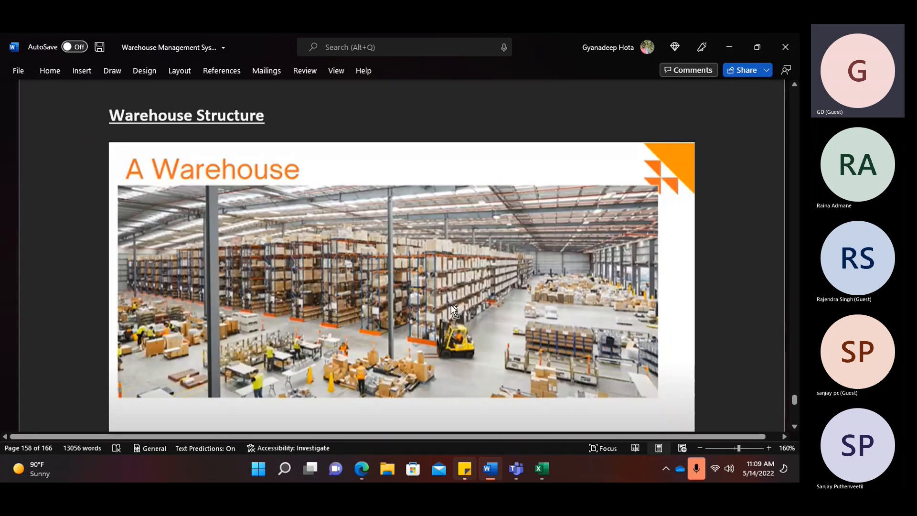
scroll(451, 307, "down", 2, "ctrl")
key("alt+Tab")
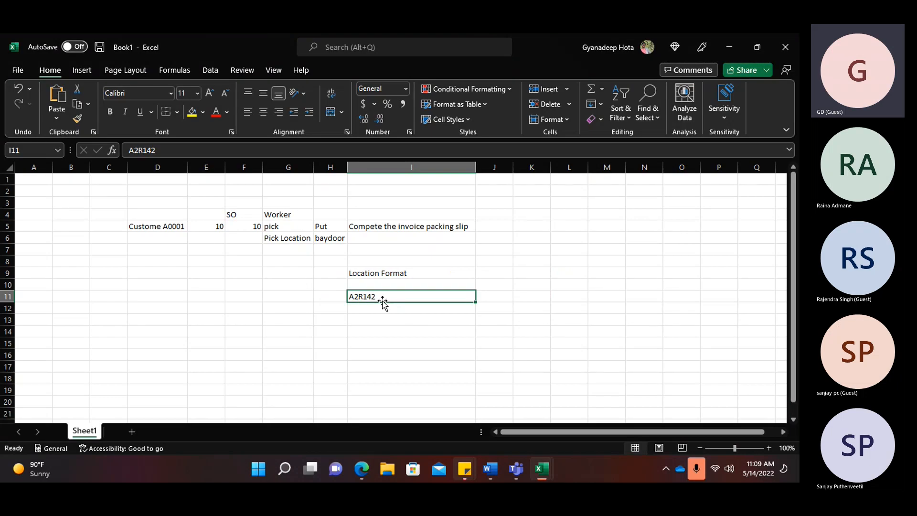
- Enter 120251 in I12 below A2R142, then type A0001 into J11 beside it
key("Return")
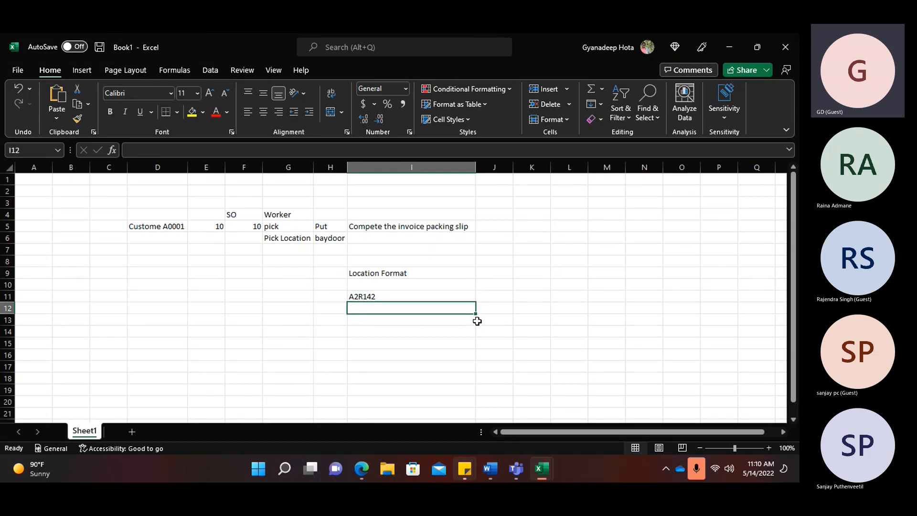
type("12")
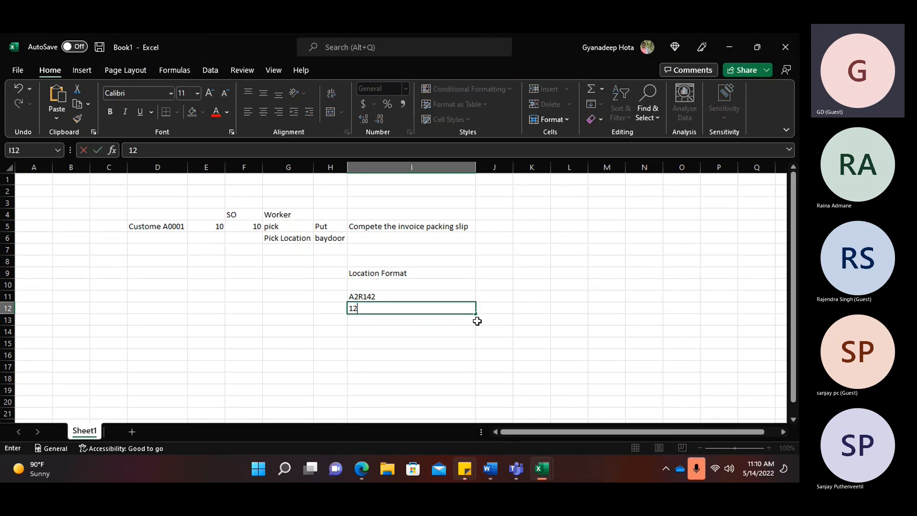
type("0251")
left_click_drag(375, 309, 348, 309)
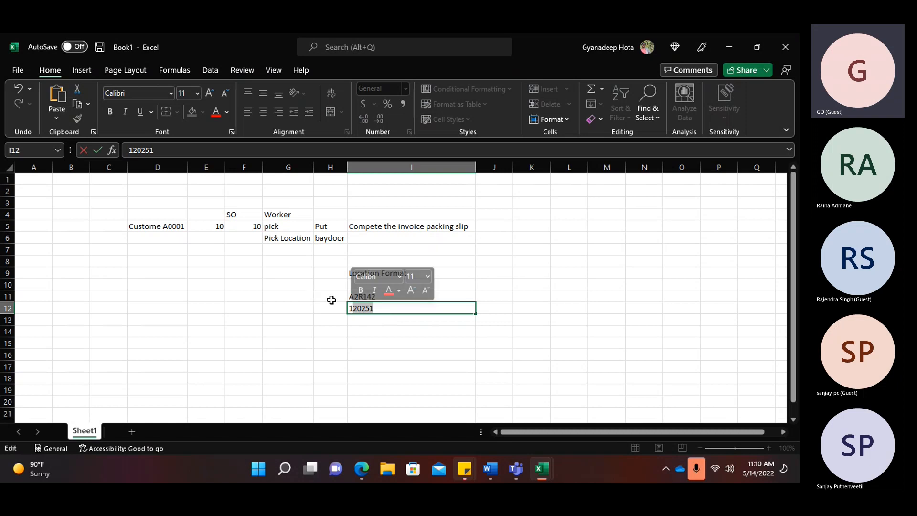
left_click(288, 297)
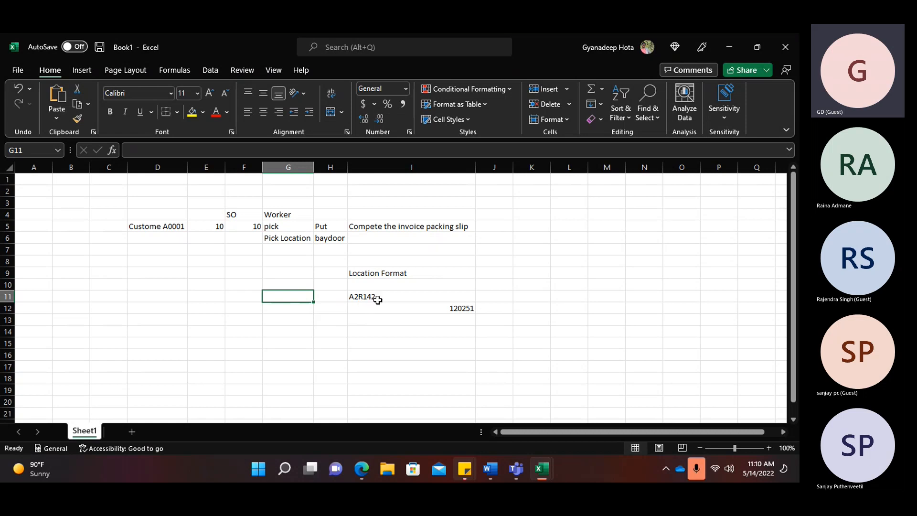
left_click(489, 297)
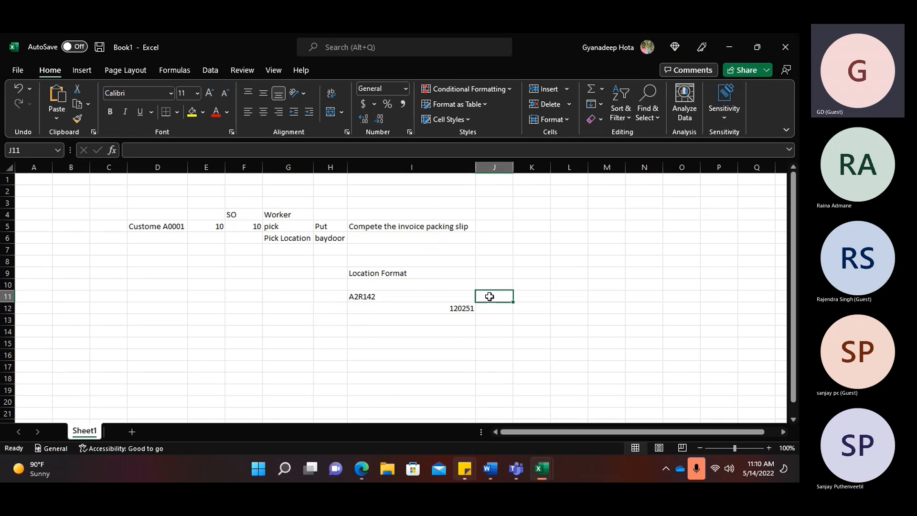
type("A00")
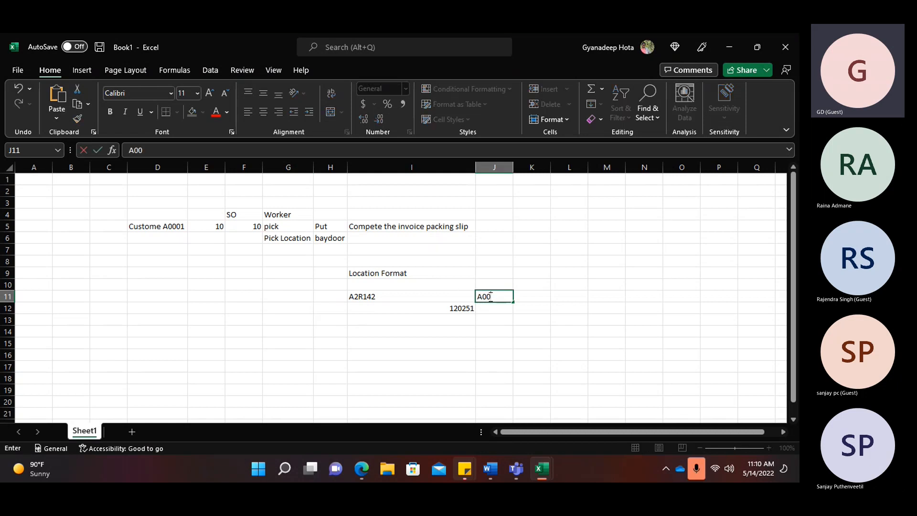
type("01")
- Label GPickFormat's first location-format segment 'Aisles', then switch back to the Word warehouse document
left_click(362, 469)
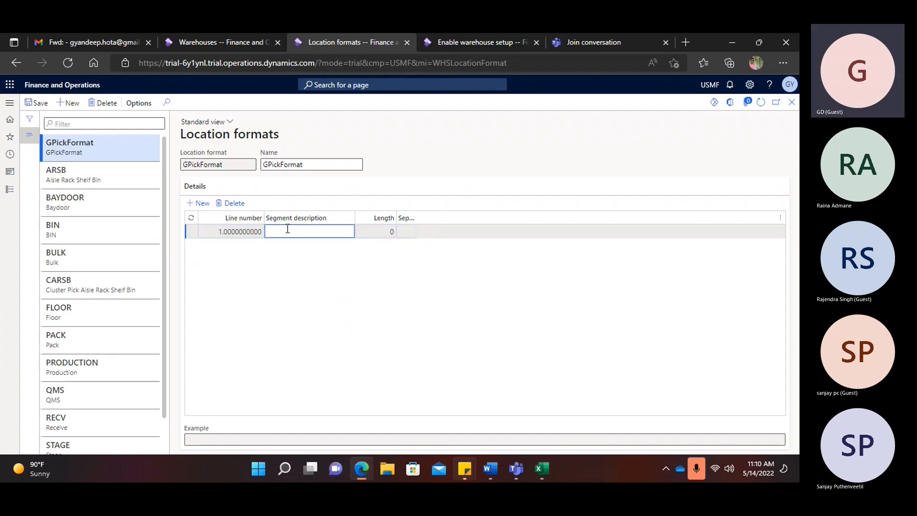
type("a")
type("A")
type("isles")
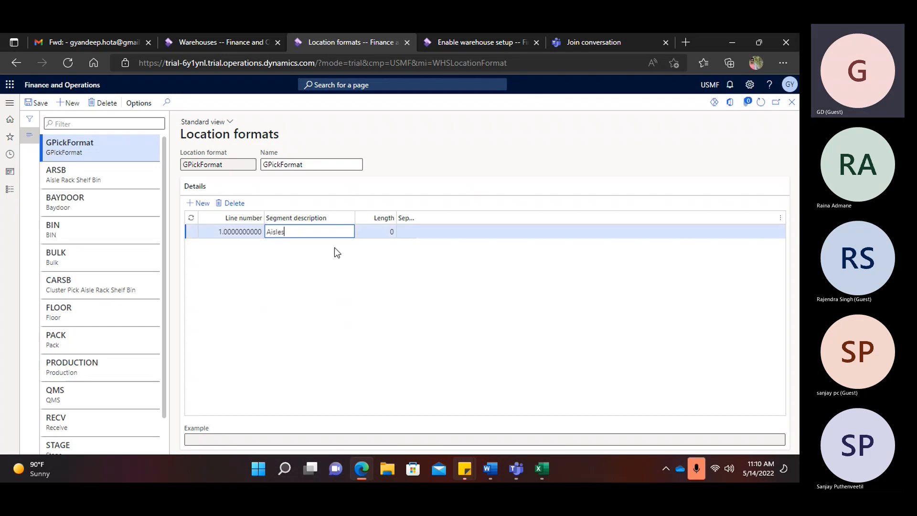
left_click(384, 230)
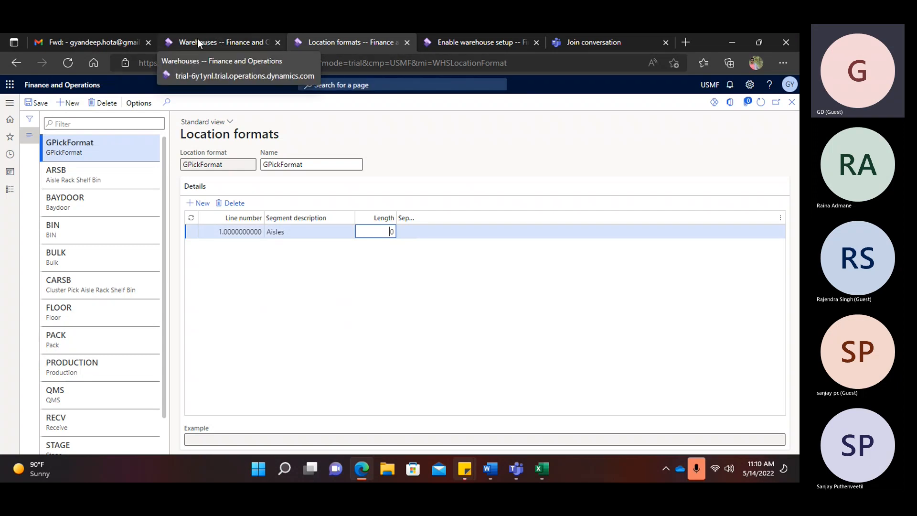
left_click(482, 472)
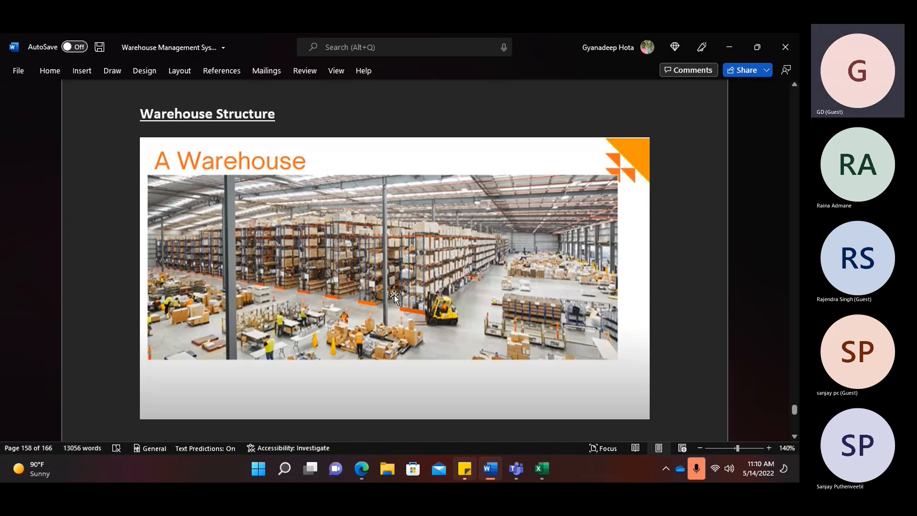
- Add a Racks segment of length 2 to GPickFormat
key("alt+Tab")
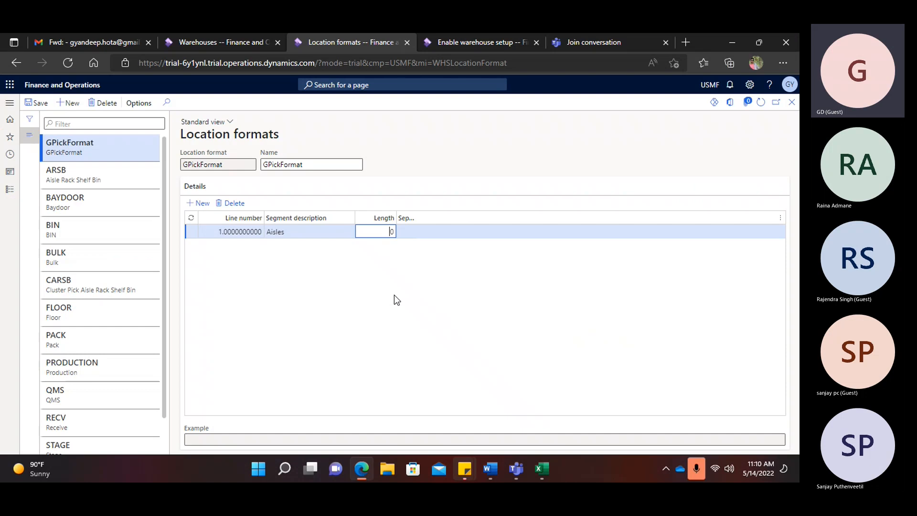
key("alt+Tab")
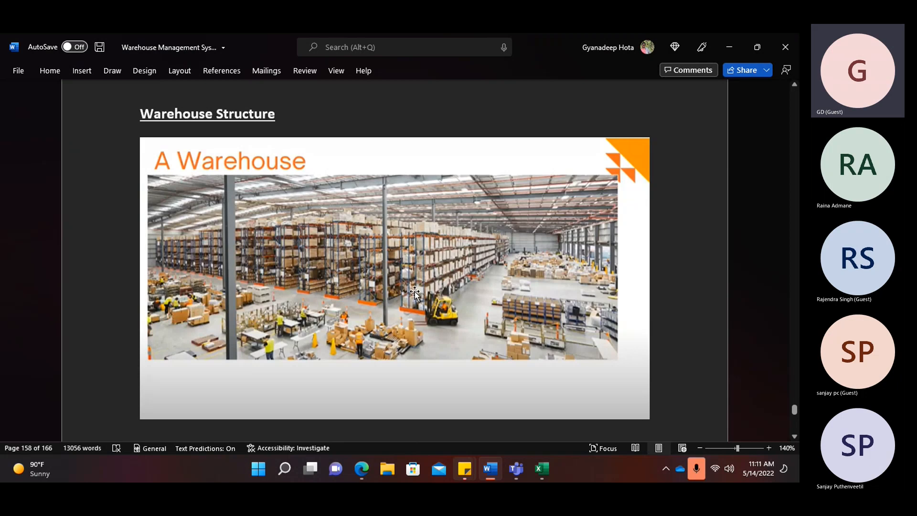
key("alt+Tab")
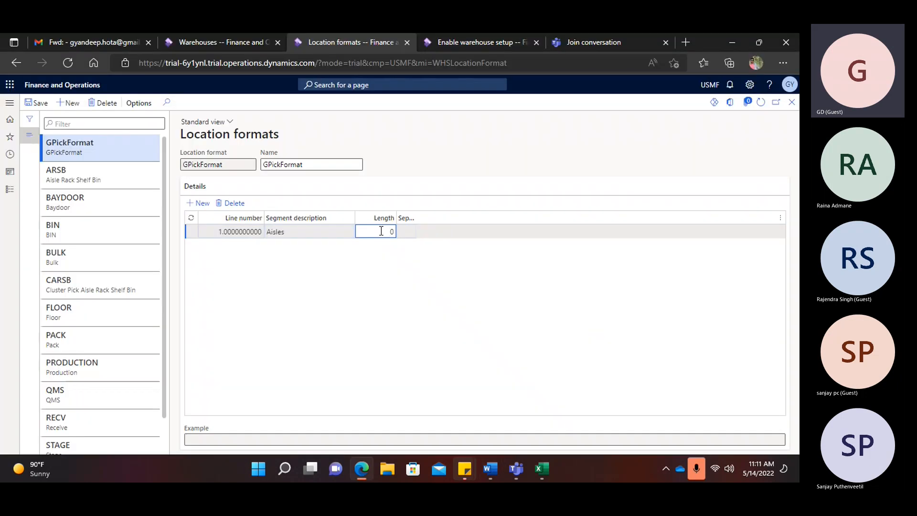
left_click(199, 203)
left_click(291, 232)
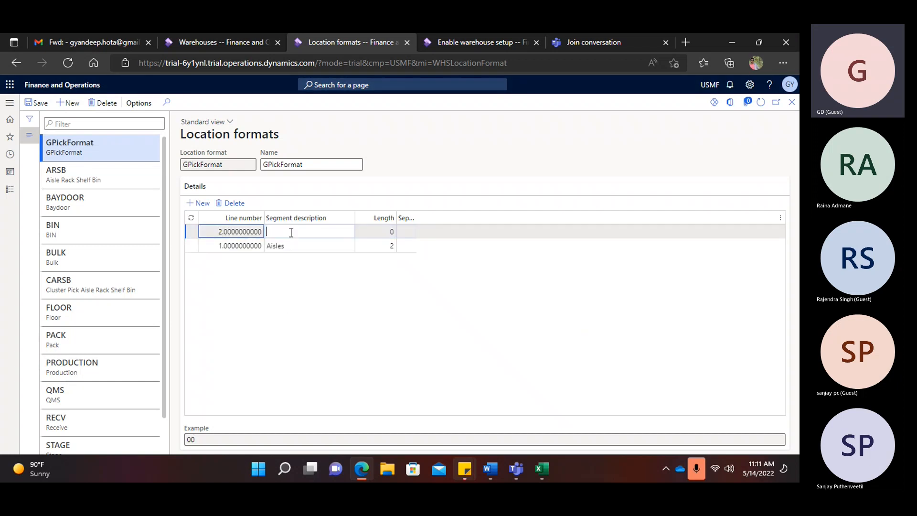
type("Rack")
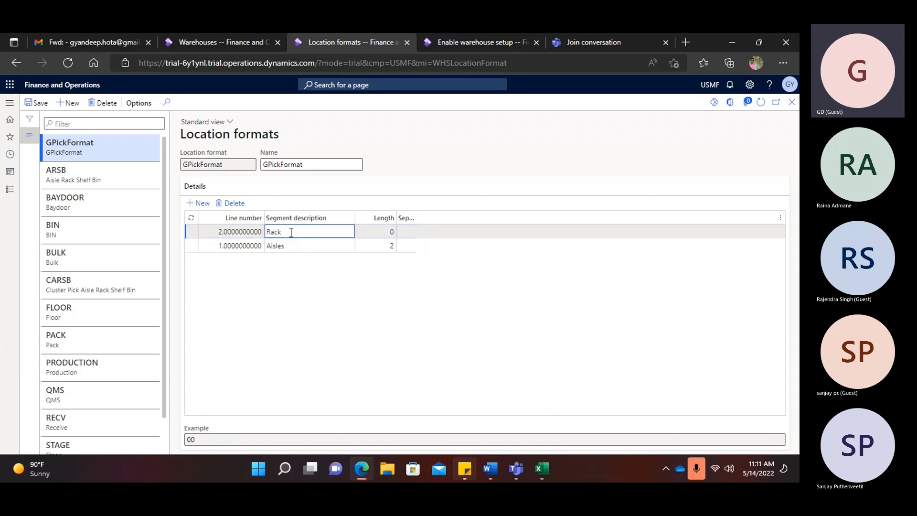
type("s")
left_click(383, 232)
type("2")
left_click(224, 231)
- Add Shelf and Bin segments to GPickFormat, each of length 1
key("alt+n")
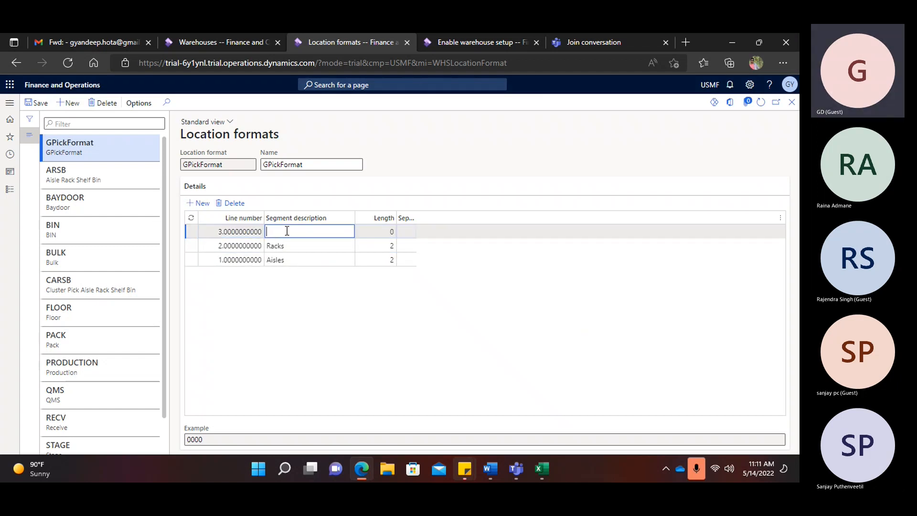
type("Shelf")
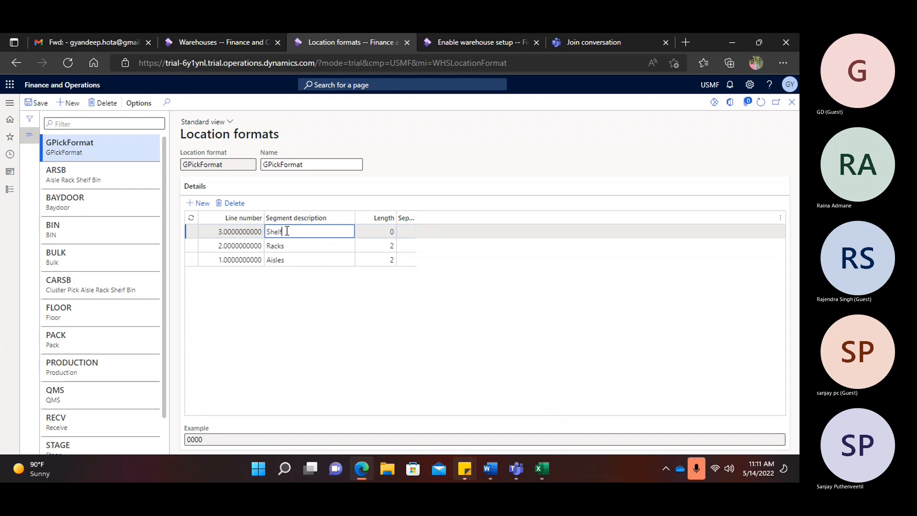
key("Tab")
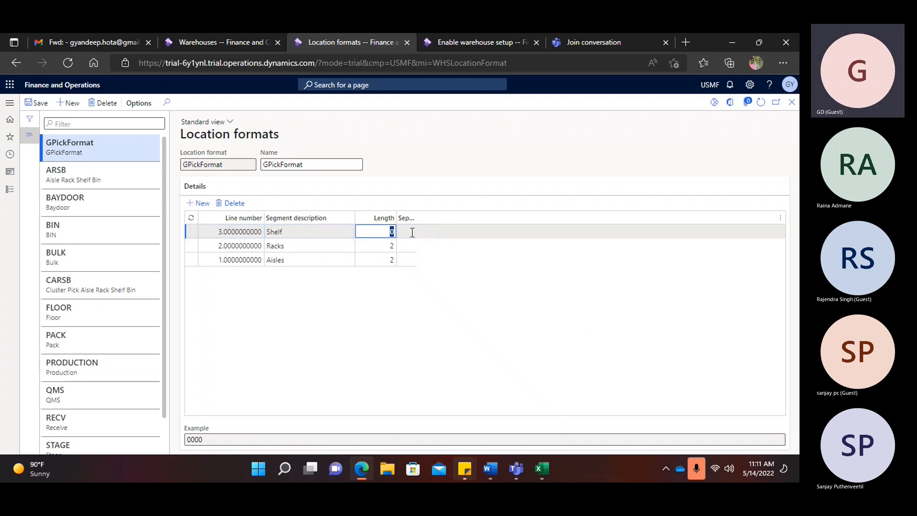
type("1")
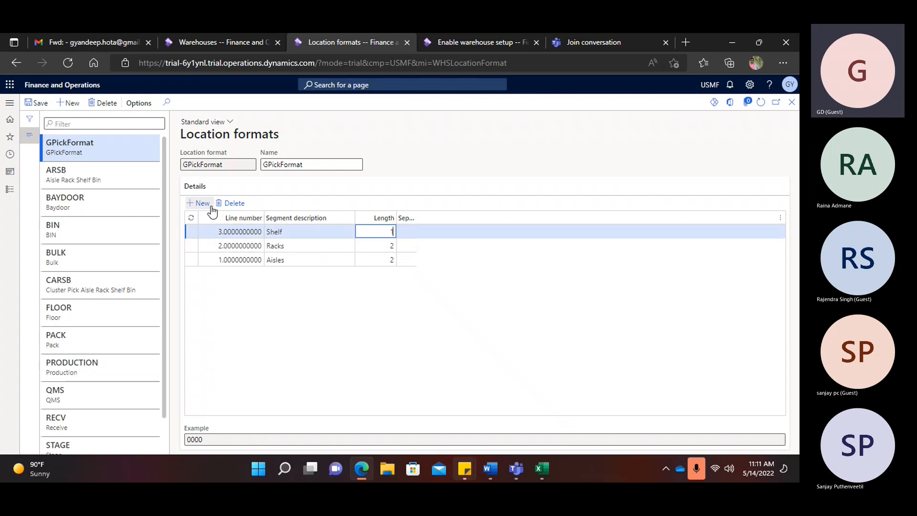
left_click(286, 231)
left_click(293, 231)
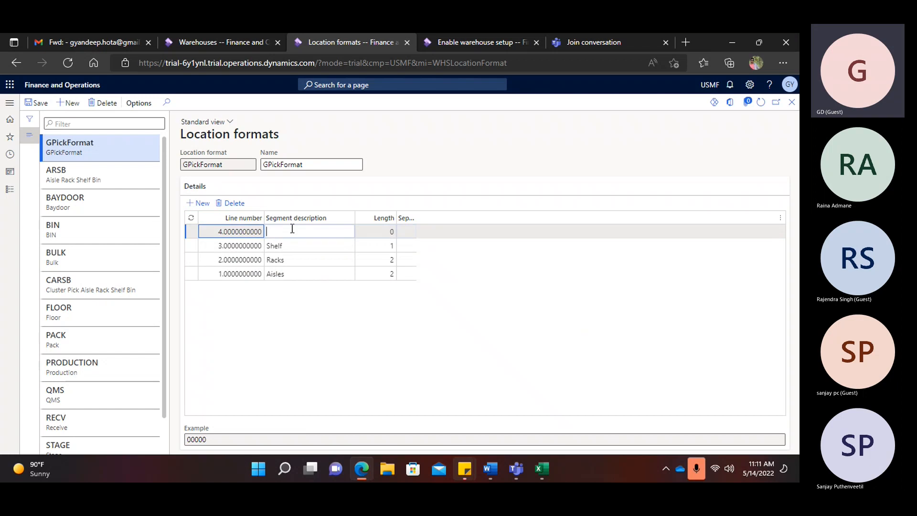
type("bin")
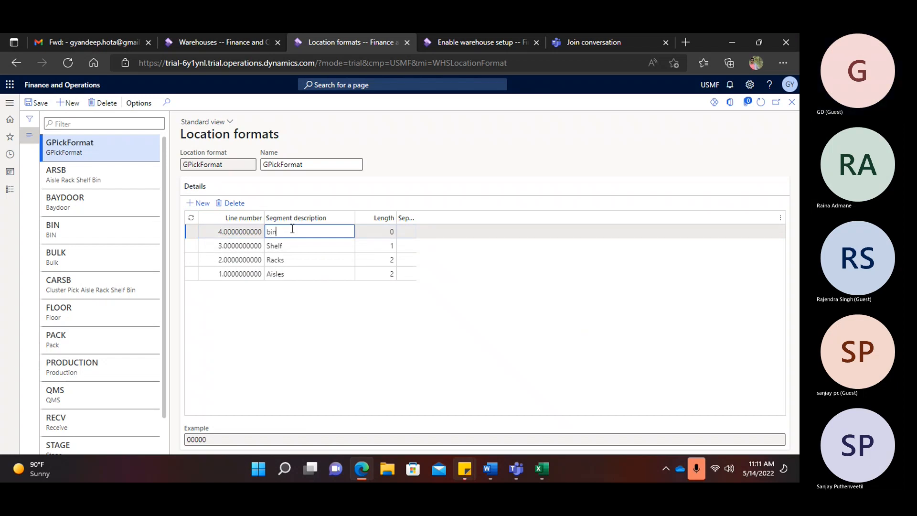
type("iin")
key("Tab")
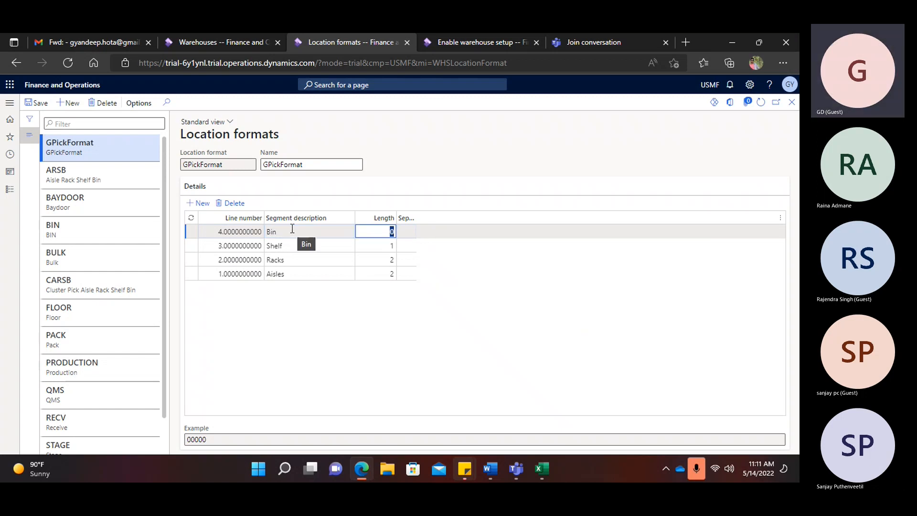
type("1")
- Save GPickFormat, keeping the Bin length at 1 after a 6 triggers the format-too-long warning
left_click(46, 102)
left_click(390, 233)
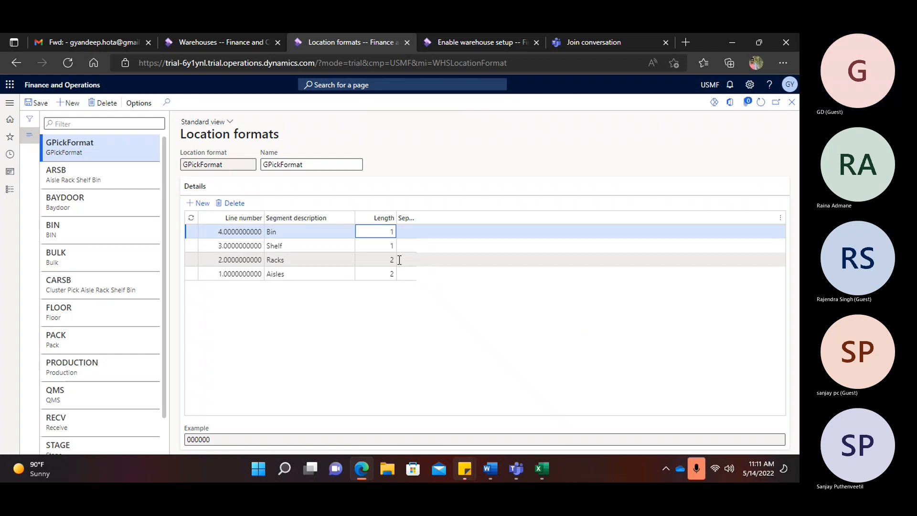
double_click(393, 235)
type("6")
left_click(34, 102)
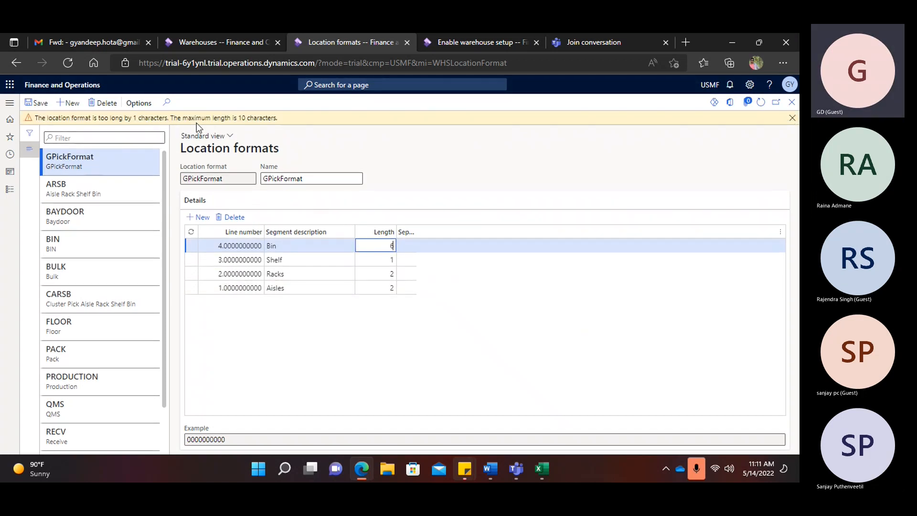
left_click_drag(389, 245, 442, 251)
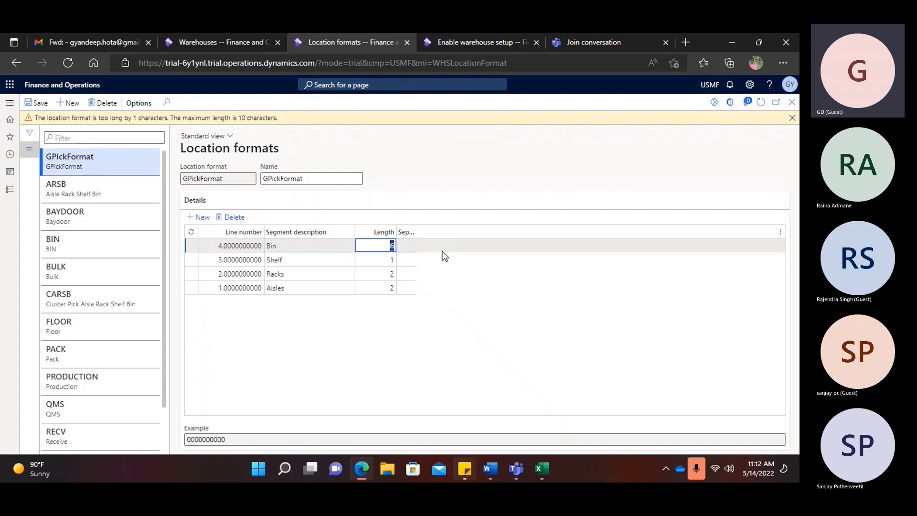
type("1")
left_click(793, 118)
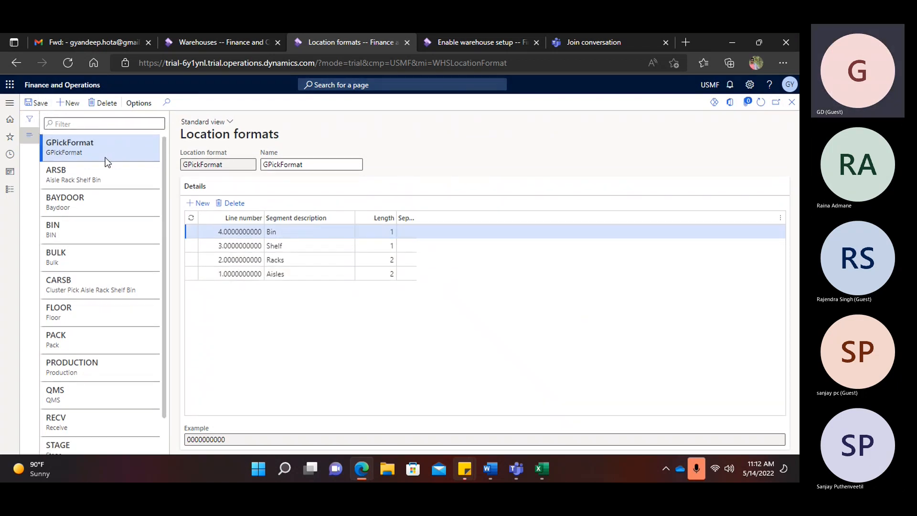
left_click(69, 102)
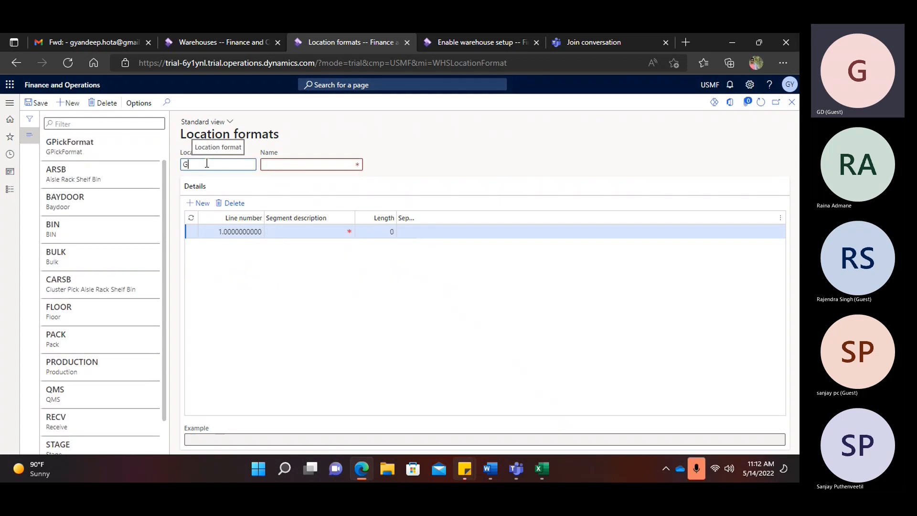
- Enter GbulkFormat as the new location format's code and name
type("Gbulk")
left_click_drag(234, 166, 156, 167)
key("ctrl+c")
left_click(283, 163)
key("ctrl+v")
- Add a Bulk segment and set its length to 6 after comparing with the existing BULK format
left_click(287, 232)
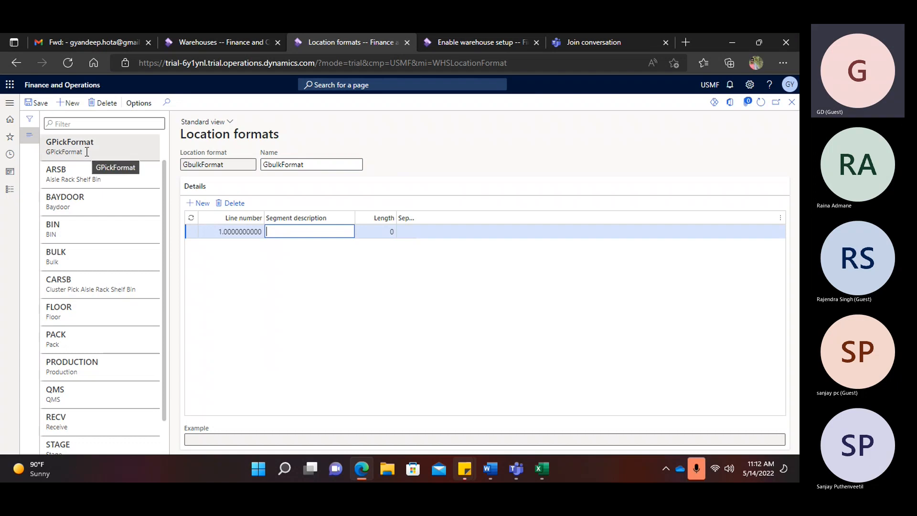
left_click(281, 230)
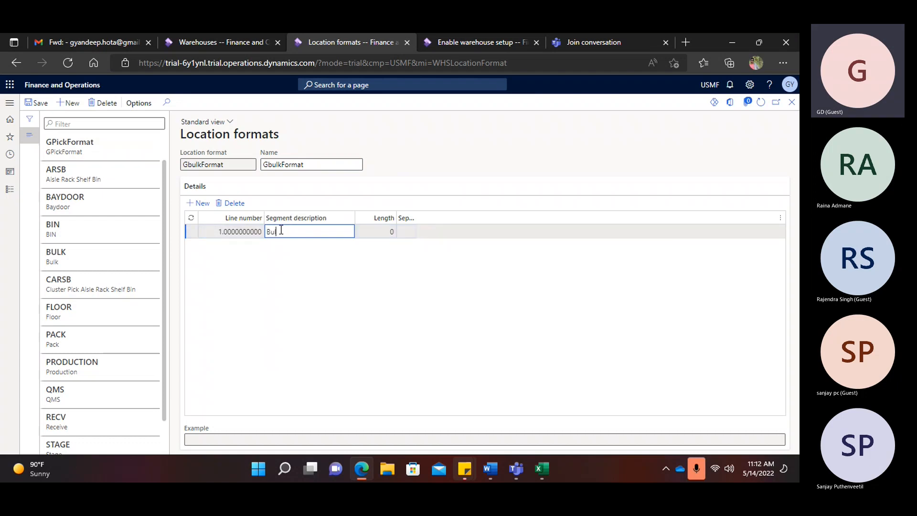
left_click(389, 232)
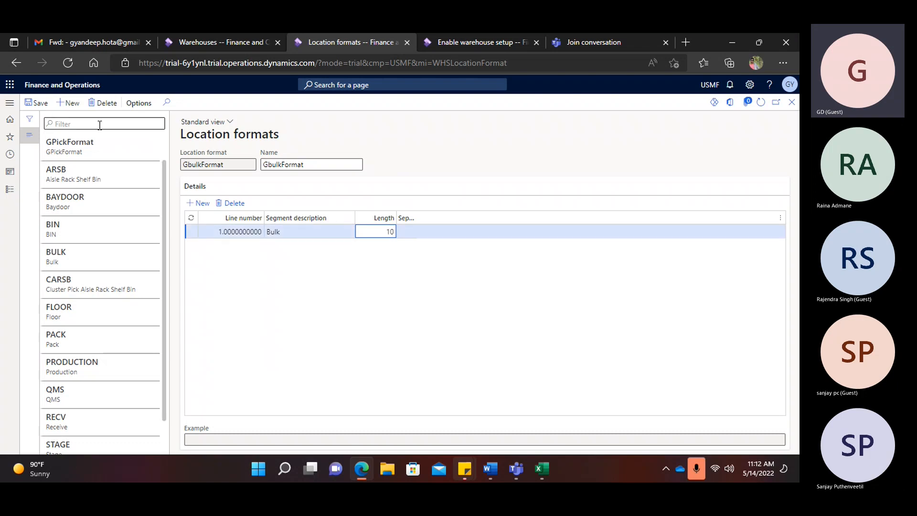
left_click(36, 103)
left_click(134, 257)
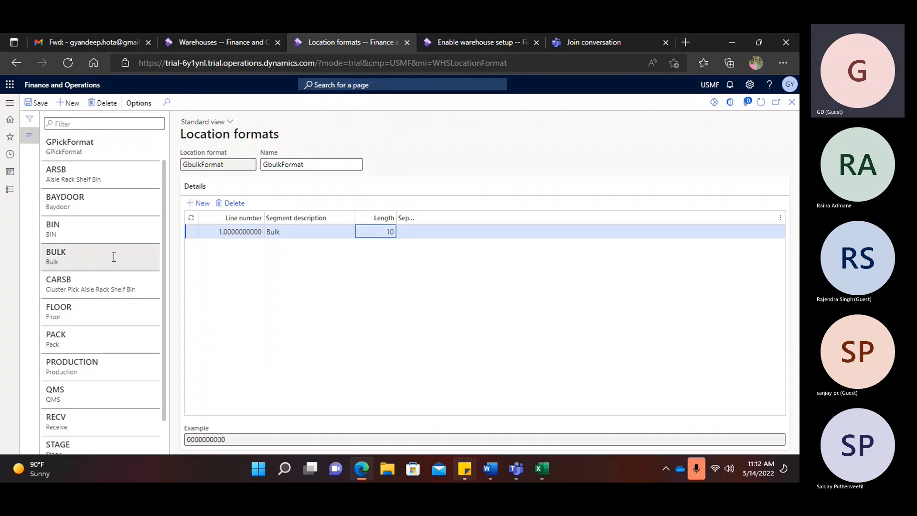
left_click(121, 231)
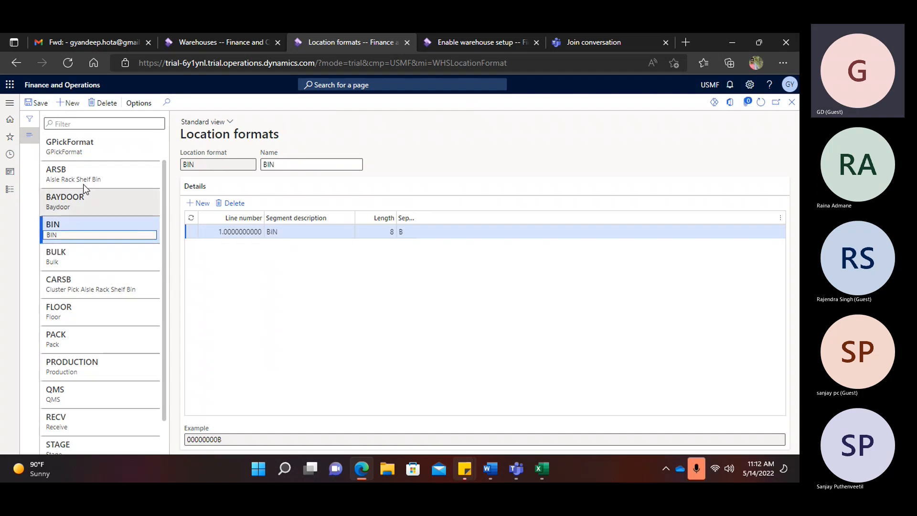
scroll(112, 169, "up", 1)
left_click(91, 147)
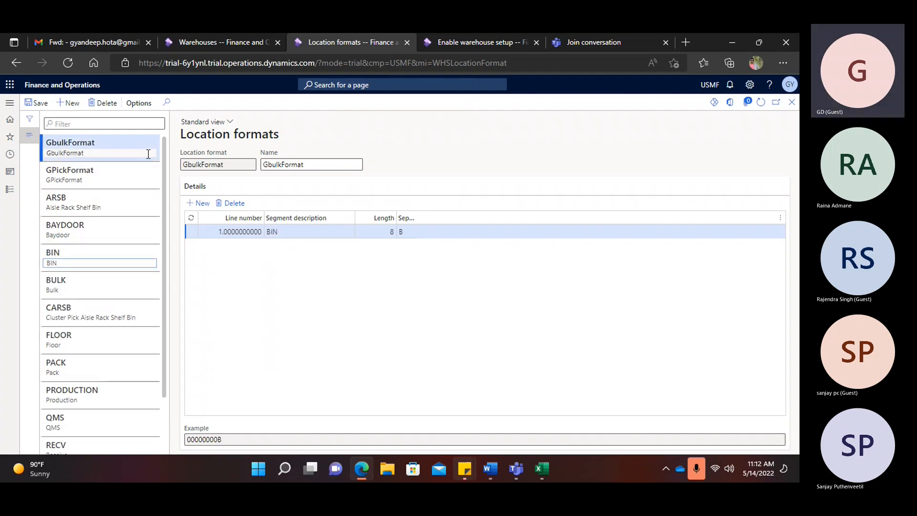
left_click(382, 229)
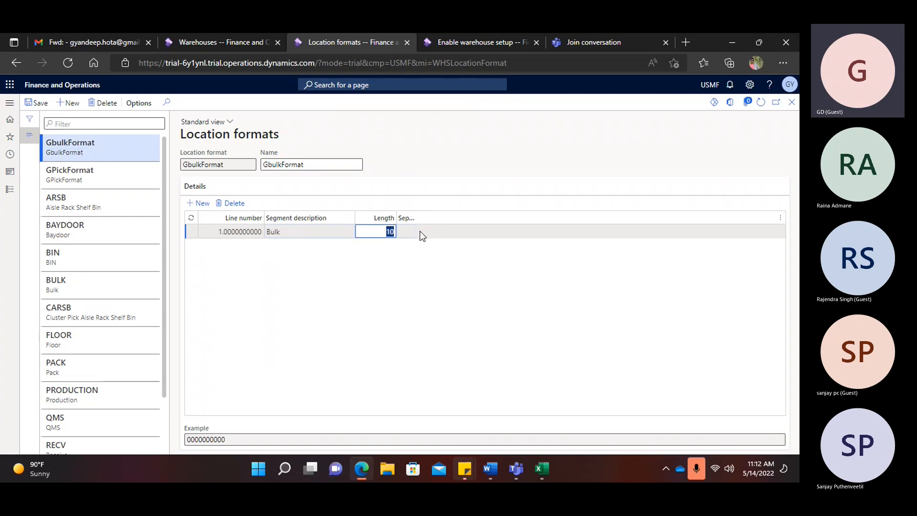
type("6")
- Add an Aisles segment of length 2 and save GbulkFormat
left_click(199, 202)
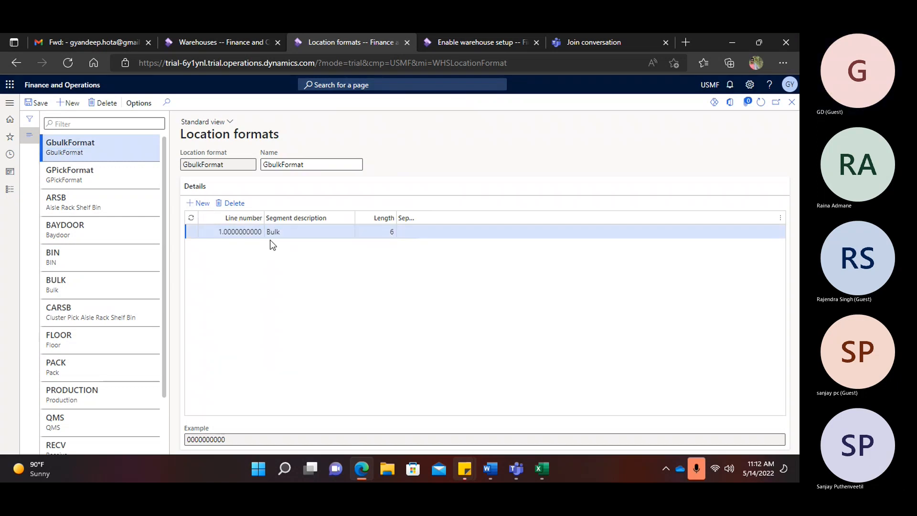
type("Ais")
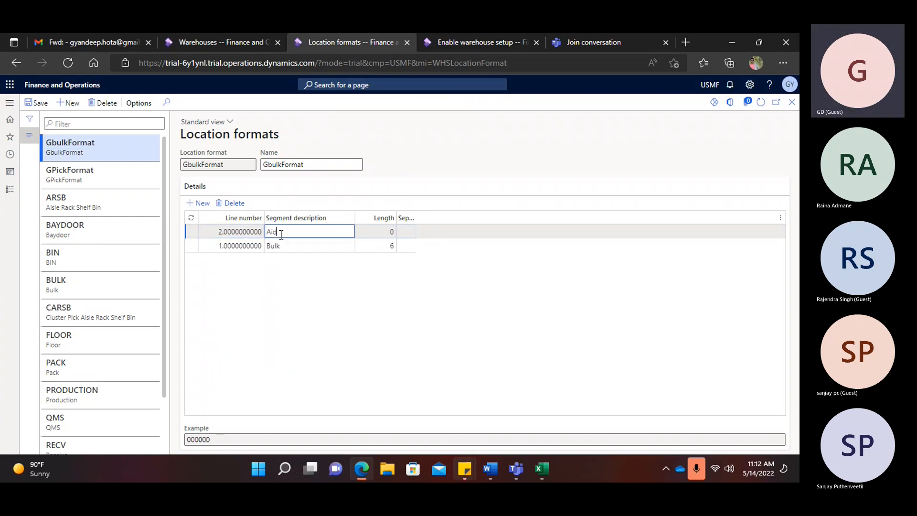
type("les")
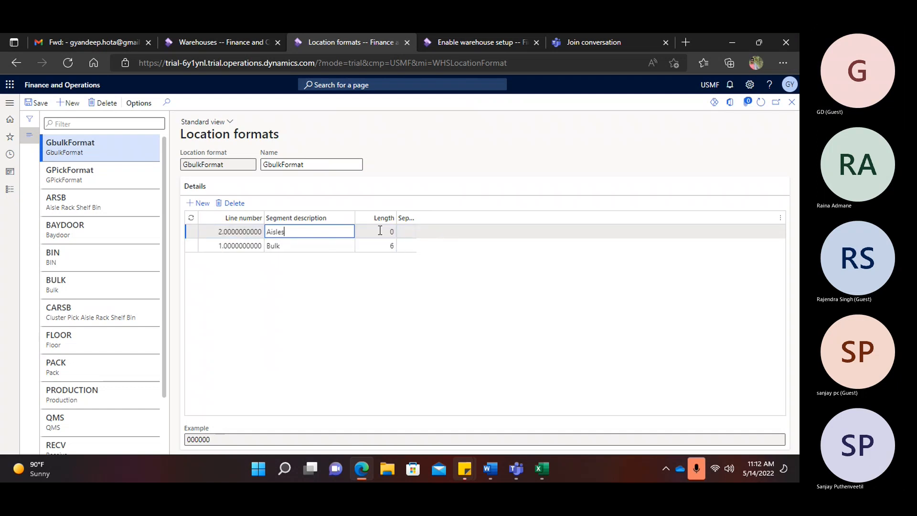
key("Tab")
type("4")
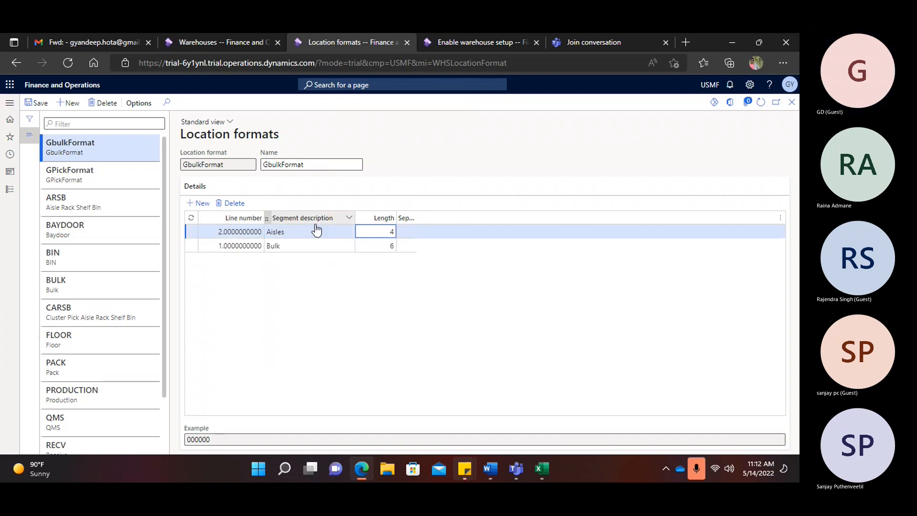
key("BackSpace")
type("2")
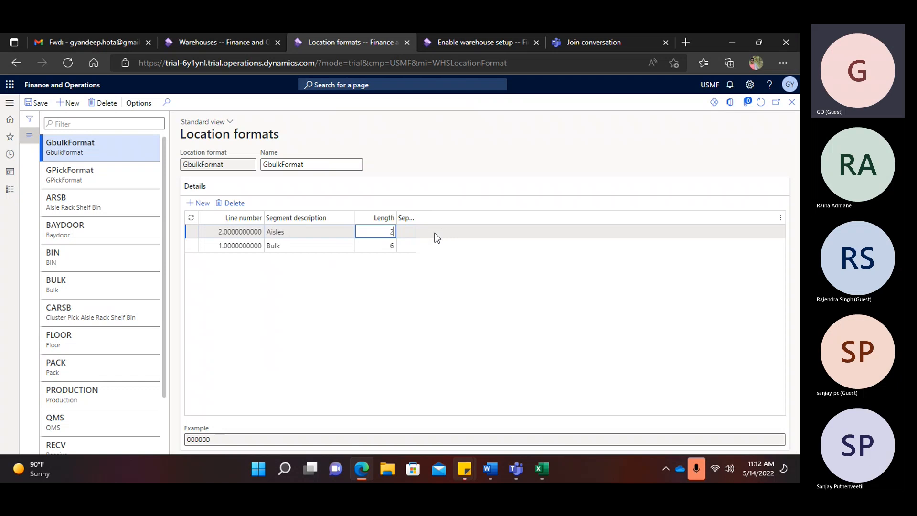
left_click(41, 105)
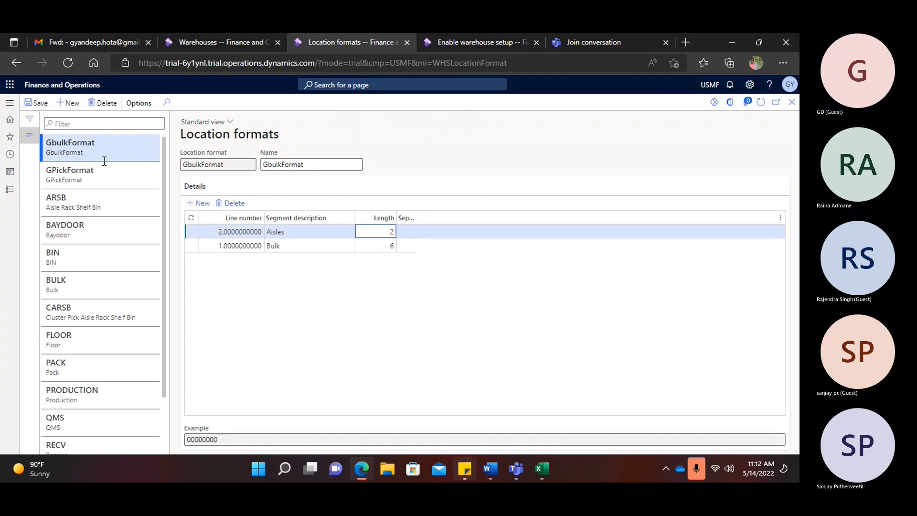
left_click(69, 102)
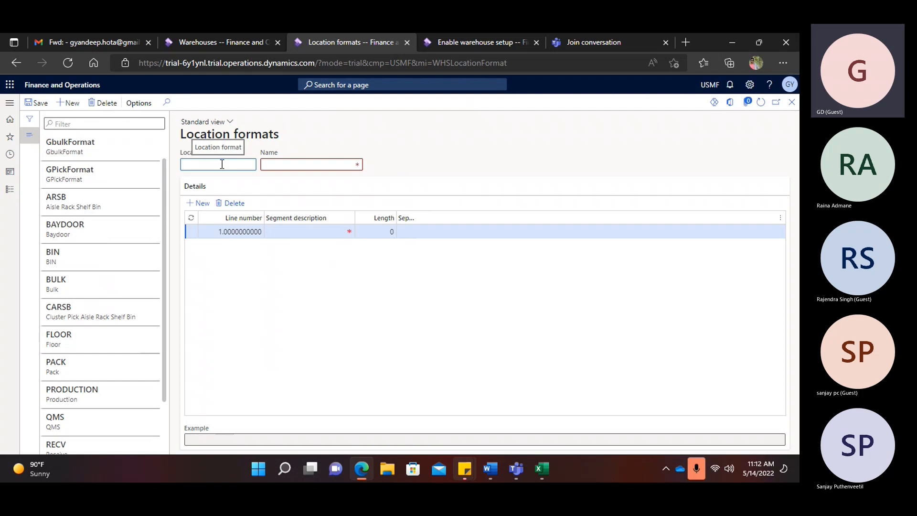
- Enter GBaydoorFormat as the new location format's code and name
type("GBaydoorFormat")
left_click_drag(245, 168, 167, 165)
left_click(275, 165)
key("ctrl+v")
- Give GBaydoorFormat a single Baydoor segment of length 10
left_click(277, 231)
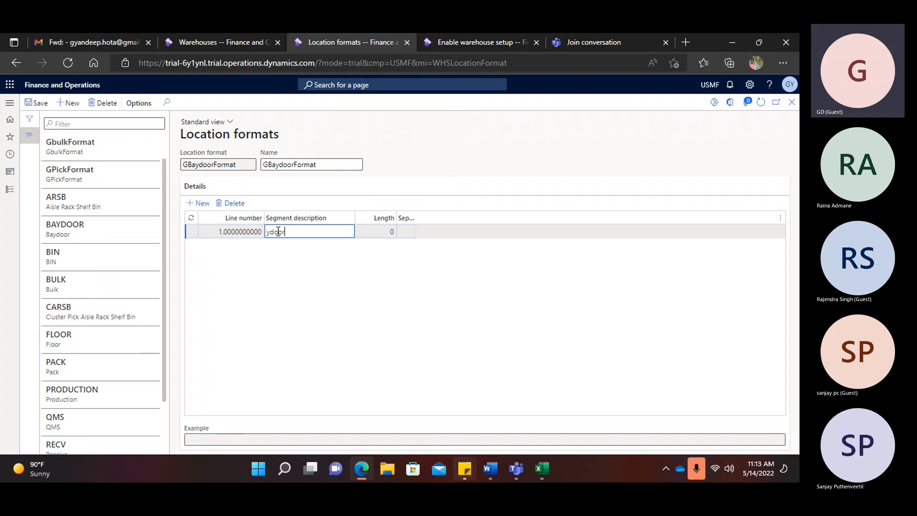
double_click(289, 233)
type("Baydoor")
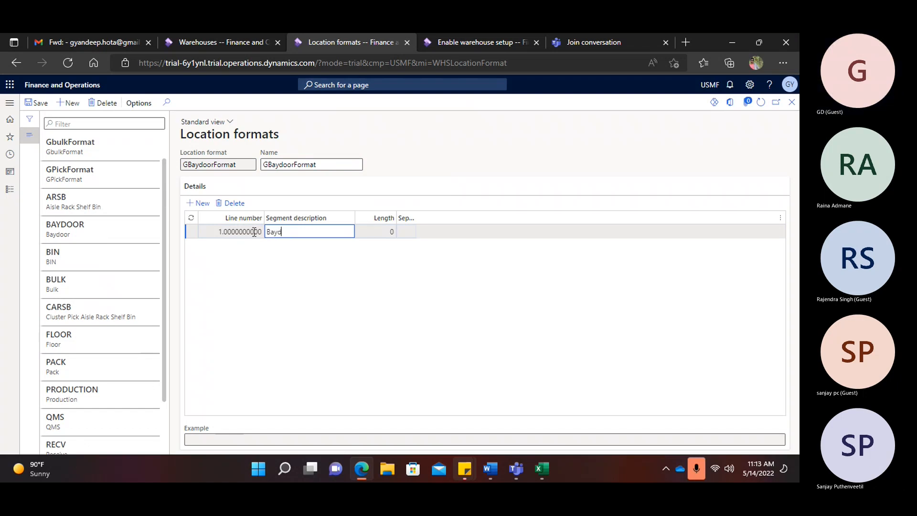
left_click(374, 231)
type("1")
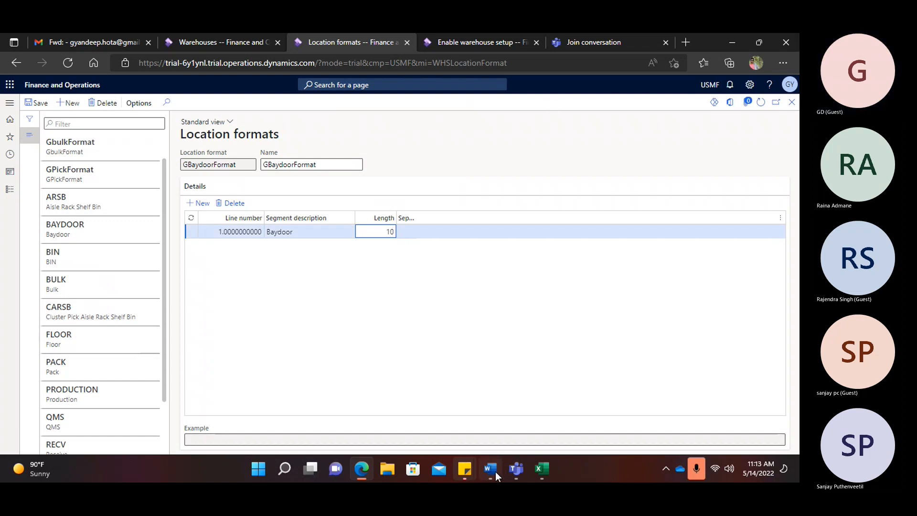
left_click(495, 472)
scroll(432, 353, "down", 10)
- Scroll the Word warehouse guide to the STAGING illustrations showing the BAYDOOR location
scroll(427, 337, "down", 15)
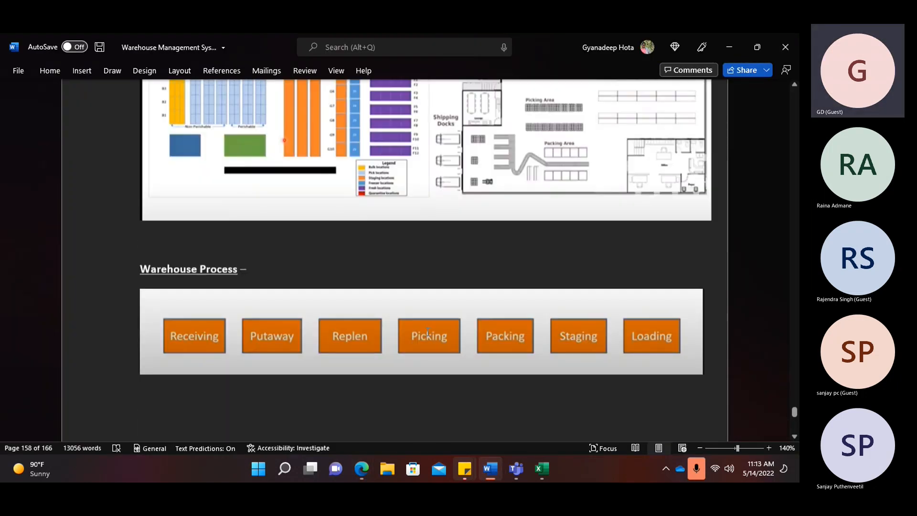
scroll(429, 329, "up", 6)
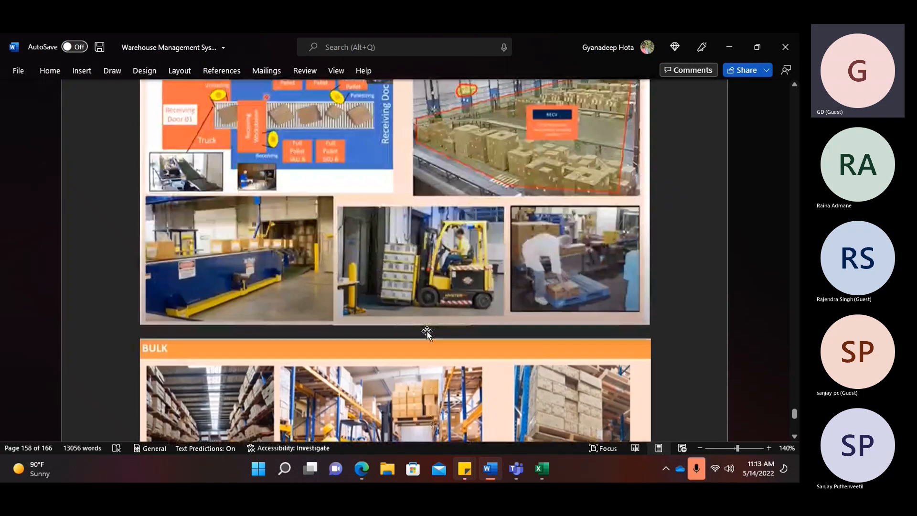
scroll(478, 312, "down", 9)
scroll(479, 313, "down", 15)
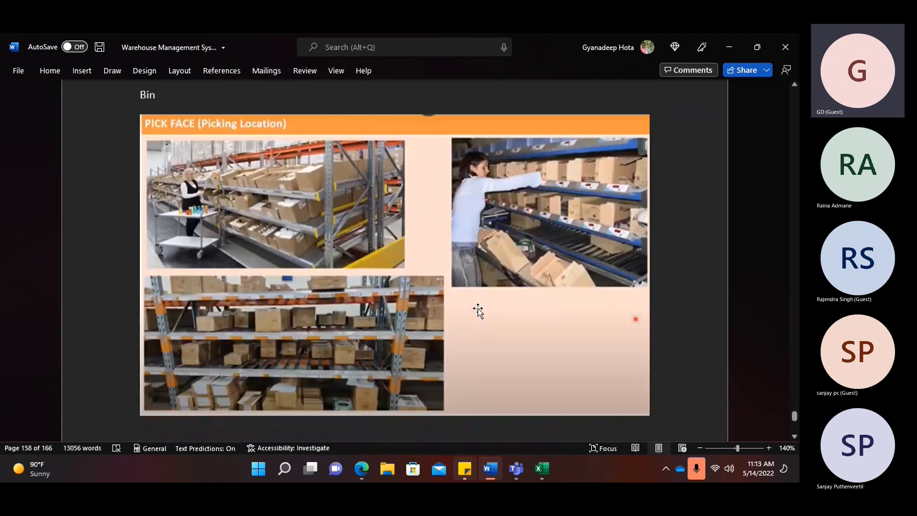
scroll(478, 311, "down", 15)
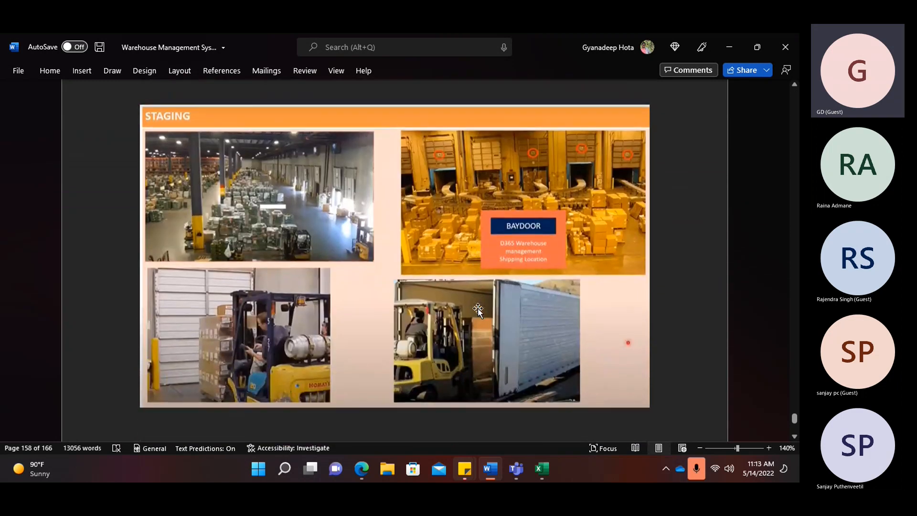
scroll(478, 310, "up", 12)
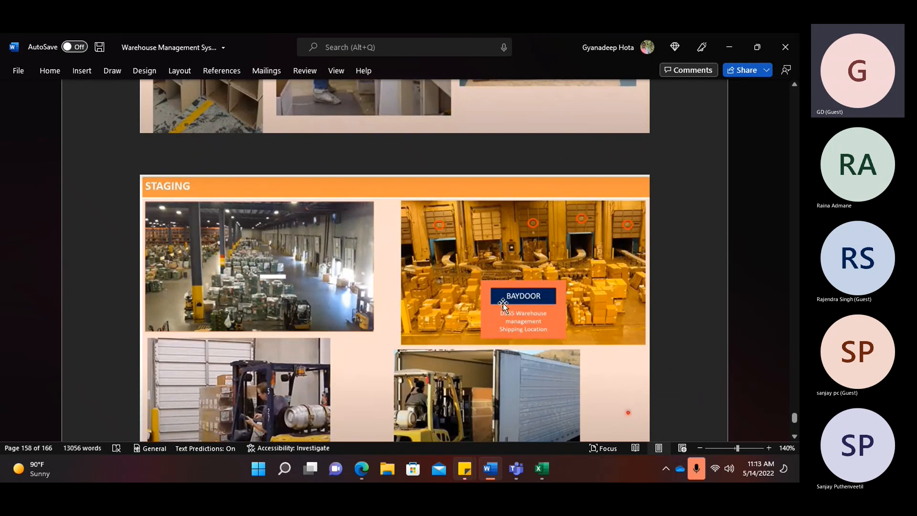
- Save the GBaydoorFormat location format
mouse_move(368, 468)
left_click(327, 353)
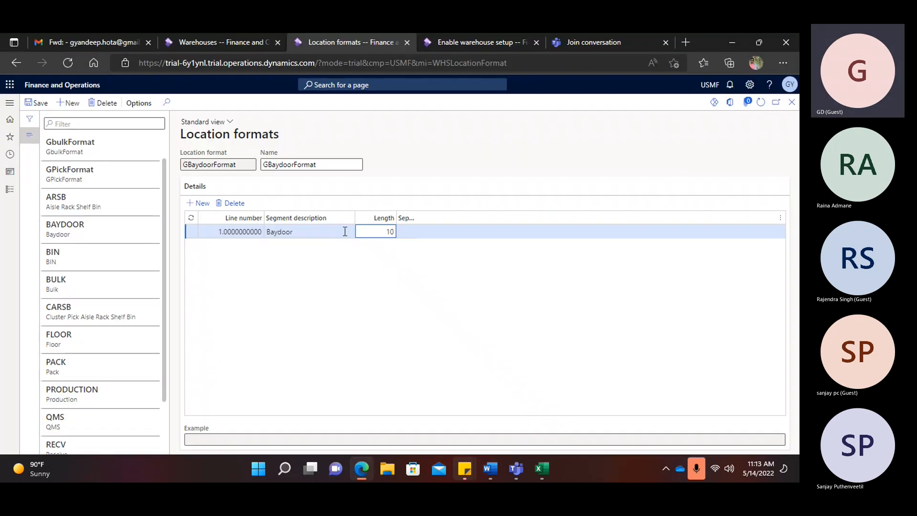
left_click(38, 103)
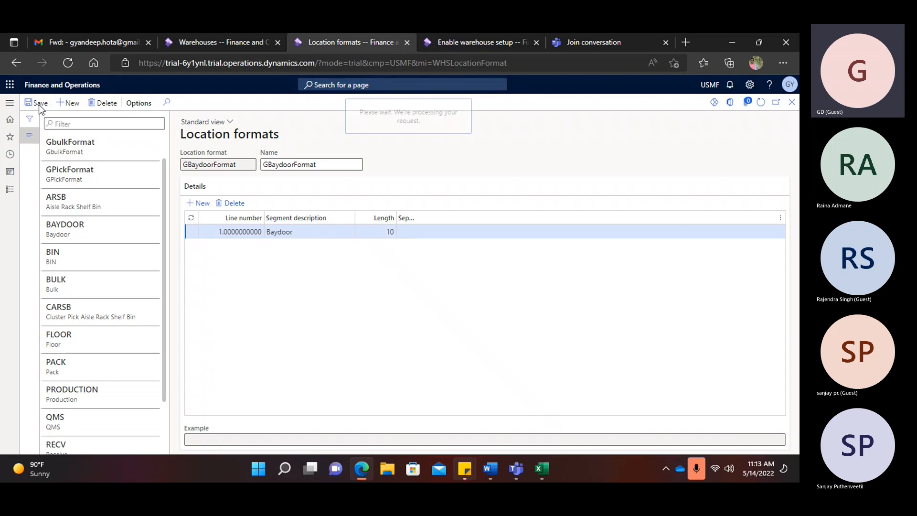
- Create location format GRecv with an Aisles segment of length 3
left_click(69, 103)
type("GRec")
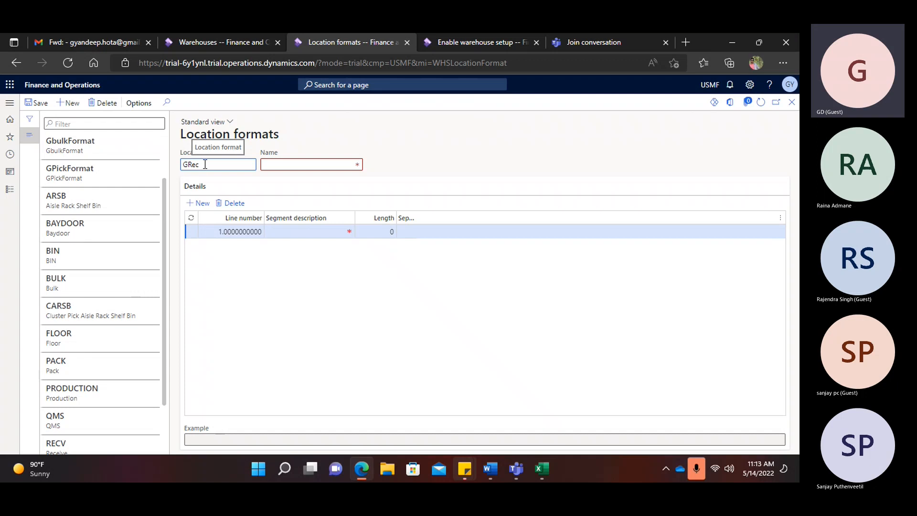
type("sv")
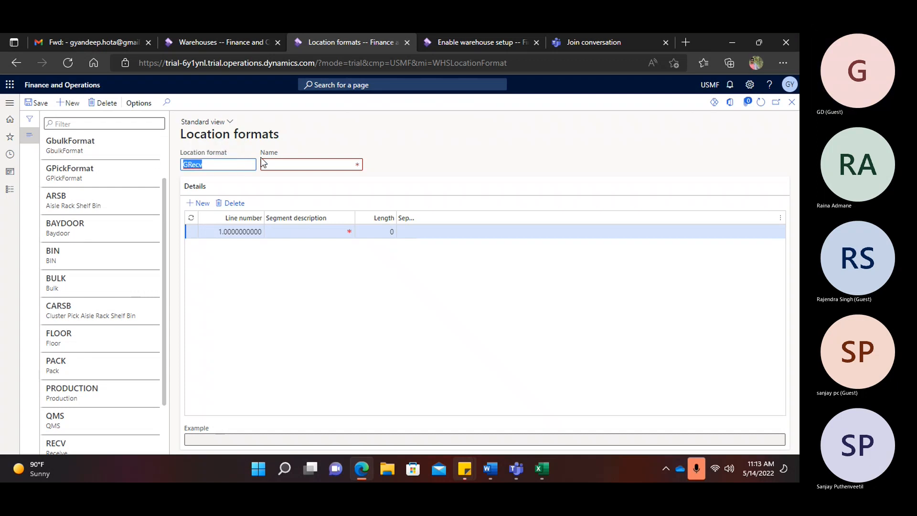
left_click(276, 165)
type("GRecv")
left_click(295, 231)
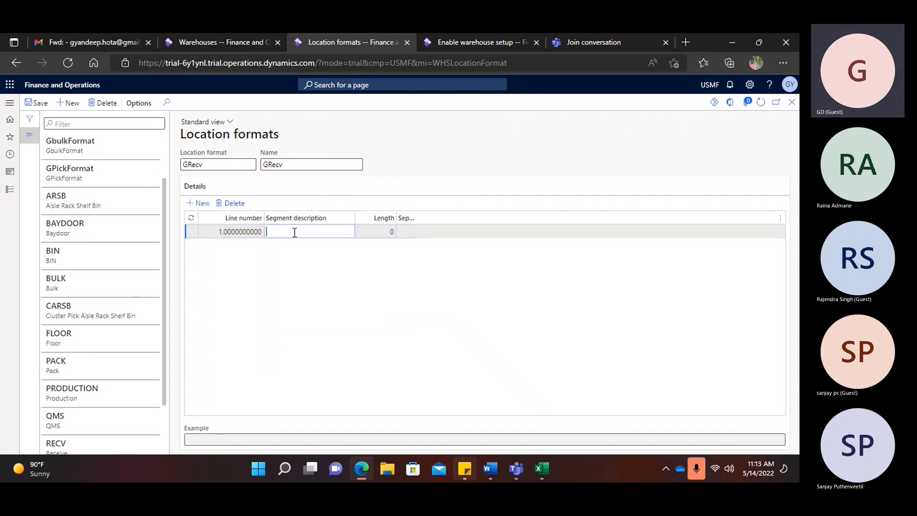
type("Aidle")
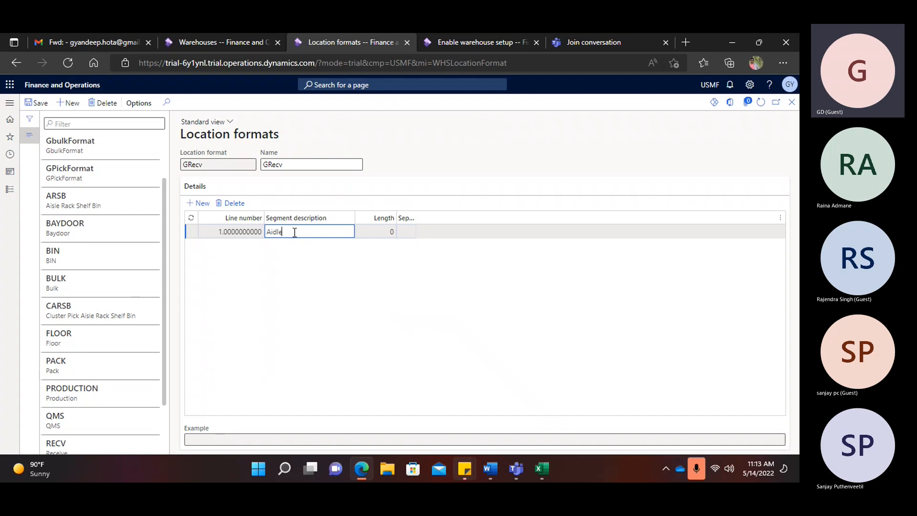
key("BackSpace")
key("BackSpace")
type("sles")
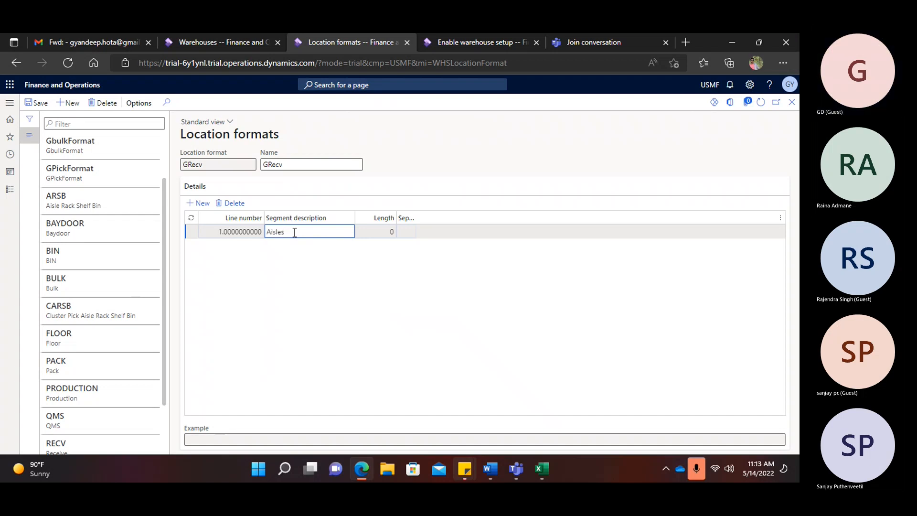
left_click(382, 232)
type("3")
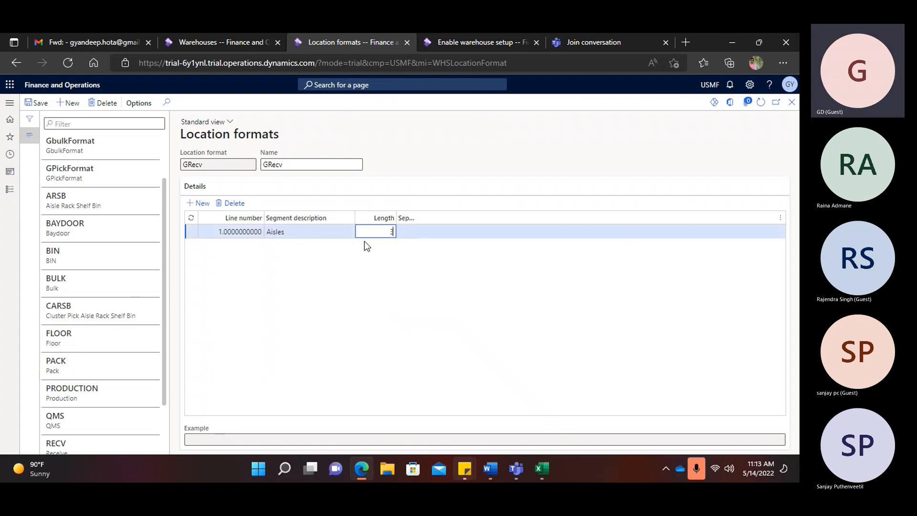
left_click(318, 262)
- Add a Racks segment of length 2 to GRecv
key("alt+n")
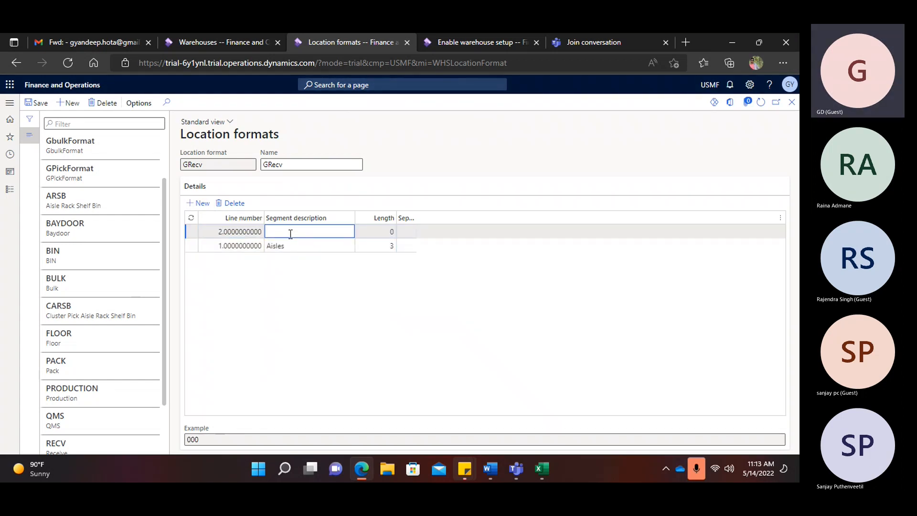
type("Racks")
key("Tab")
type("2")
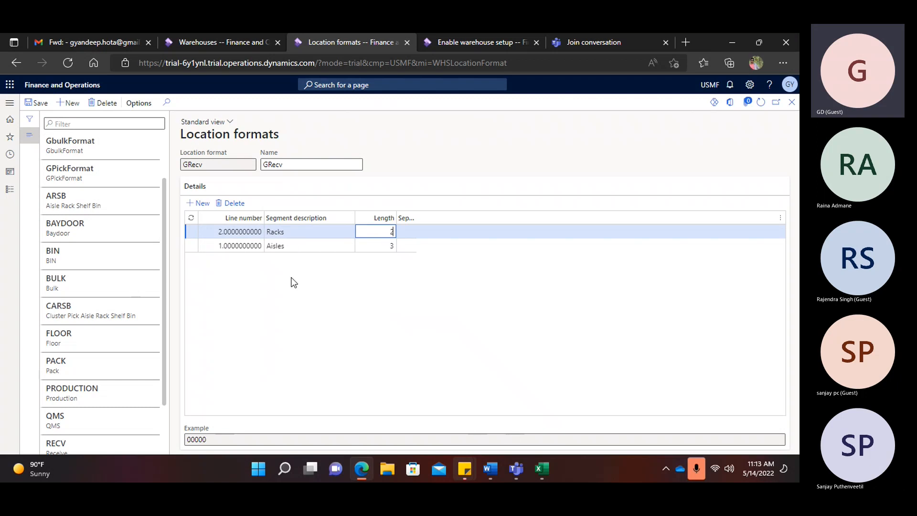
- Append '-done' to Location Format in the Word document's Todays Agenda
left_click(500, 471)
scroll(449, 360, "down", 5)
scroll(449, 359, "down", 4)
scroll(455, 351, "down", 4, "ctrl")
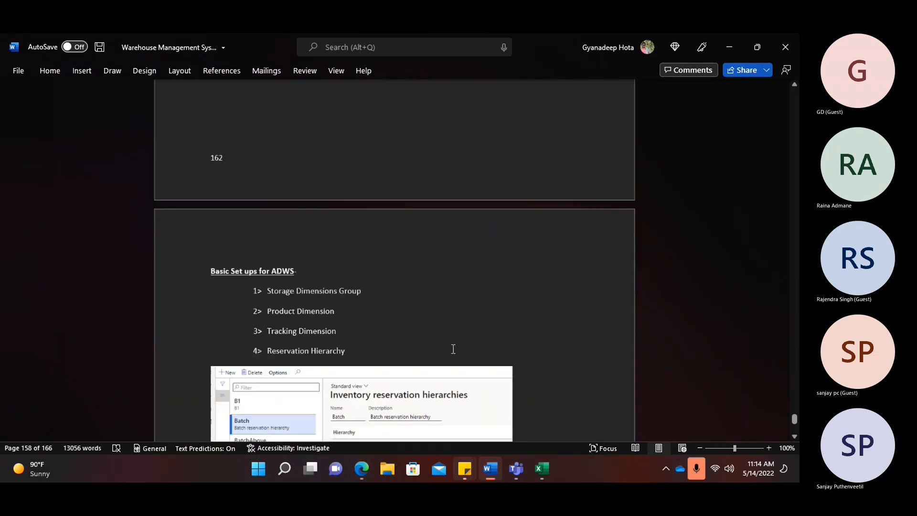
scroll(453, 352, "down", 8)
scroll(421, 276, "down", 15)
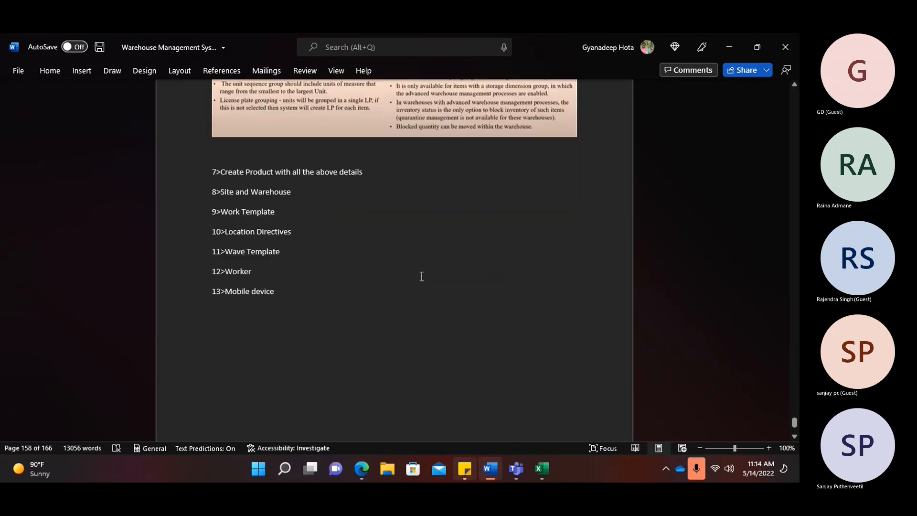
scroll(420, 276, "down", 8)
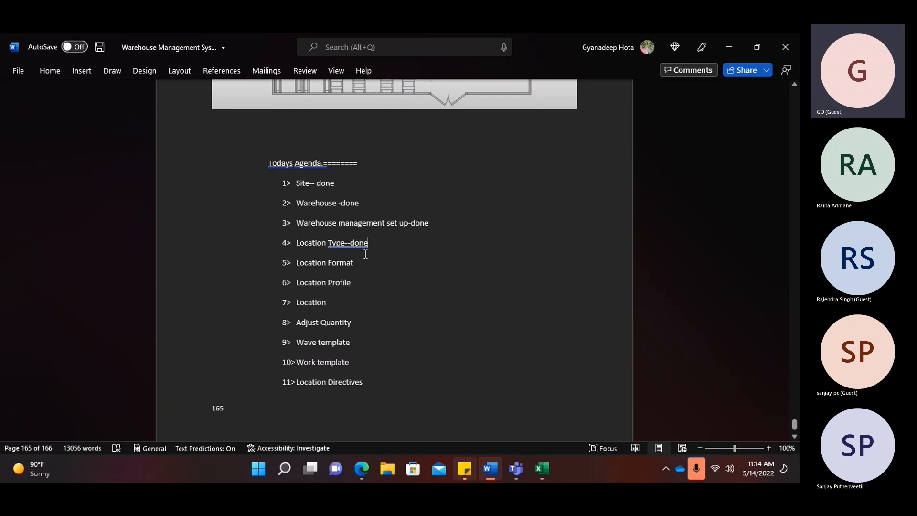
type("-")
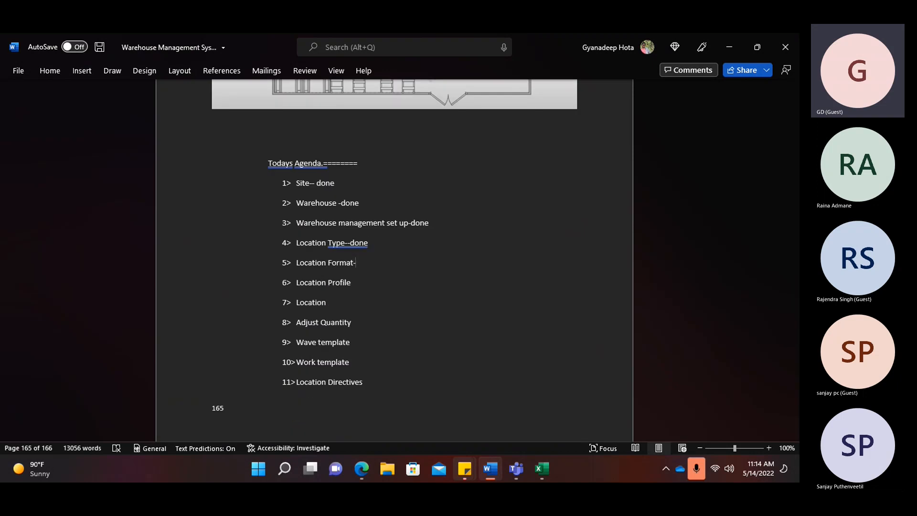
type("done")
scroll(330, 283, "up", 3, "ctrl")
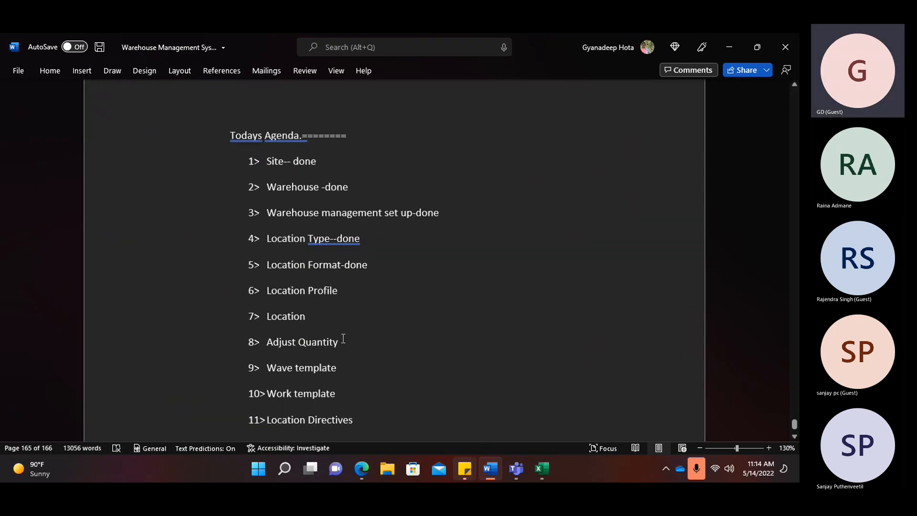
left_click(362, 468)
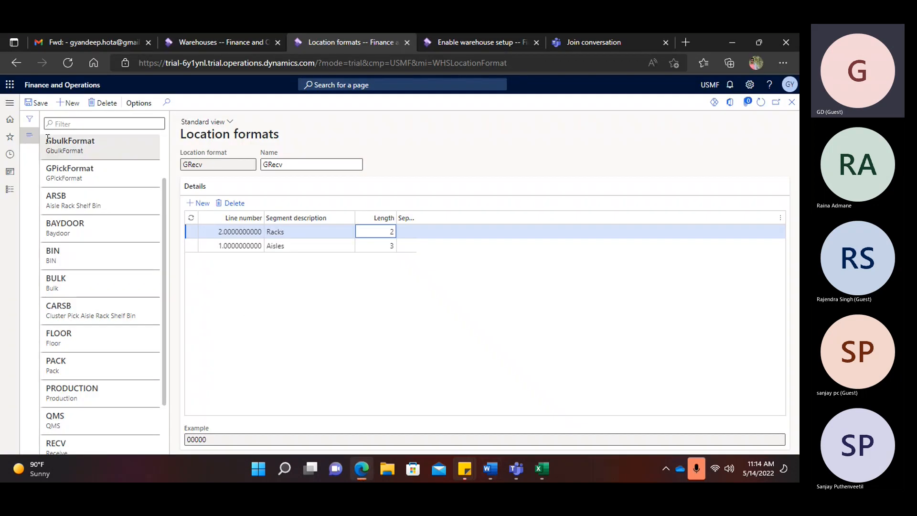
- Navigate to Warehouse management > Setup > Warehouse > Location profiles
left_click(9, 103)
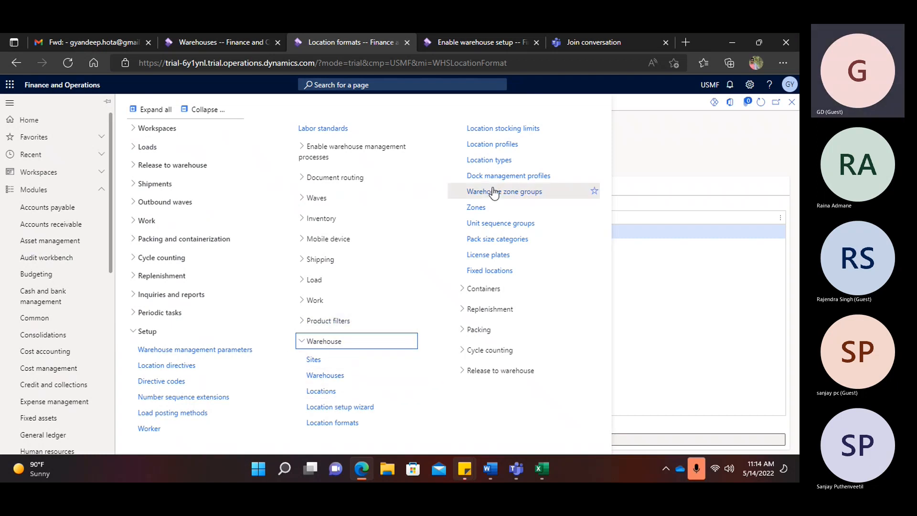
left_click(510, 147)
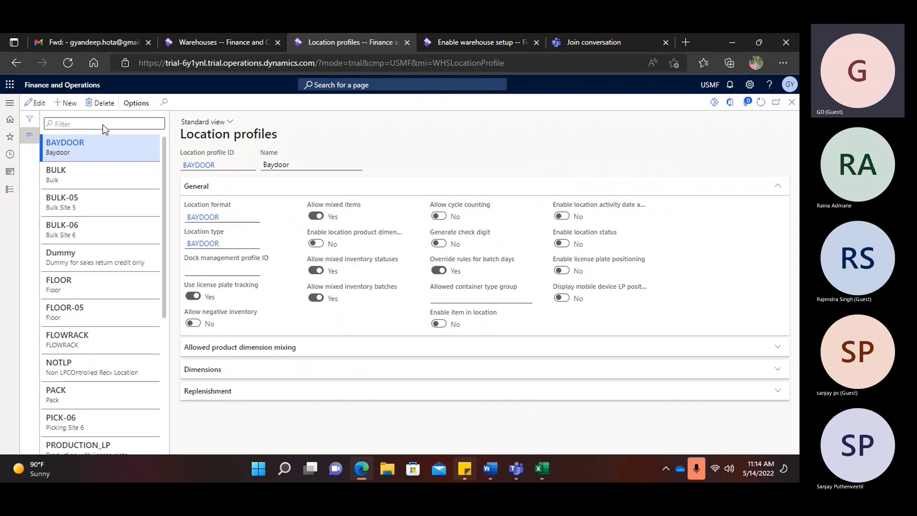
- Create location profile GPickLocProfile, using the ID as its name too
key("alt+n")
type("G")
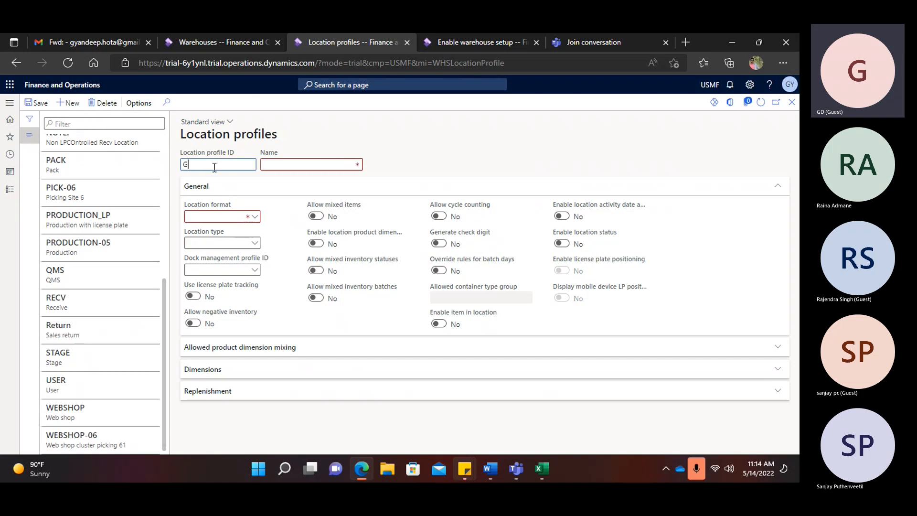
type("PickLocProfile")
double_click(235, 165)
key("ctrl+c")
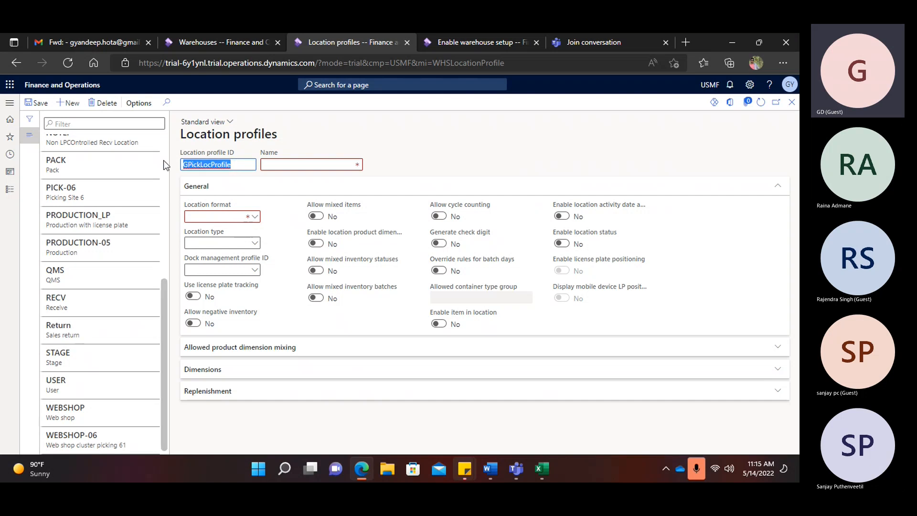
left_click(272, 165)
key("ctrl+v")
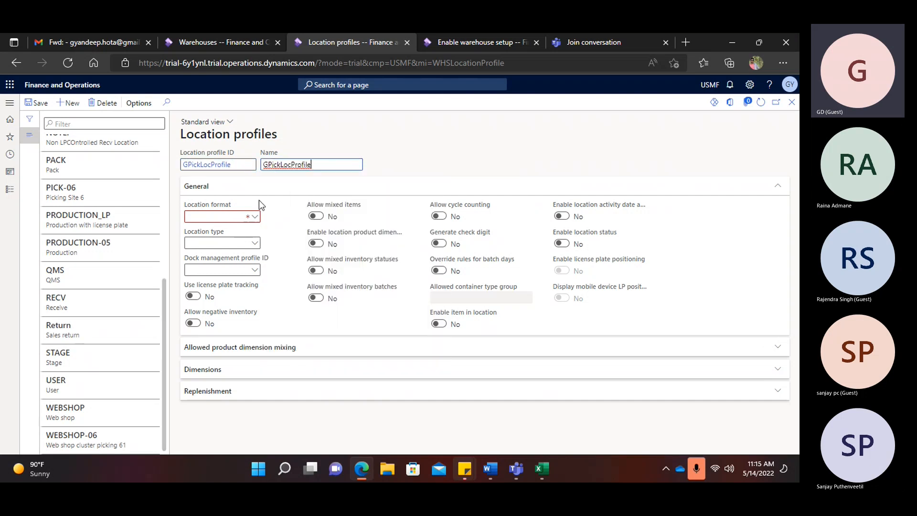
- Set the profile's location format to GPickFormat, replacing the mistaken GbulkFormat
left_click(256, 217)
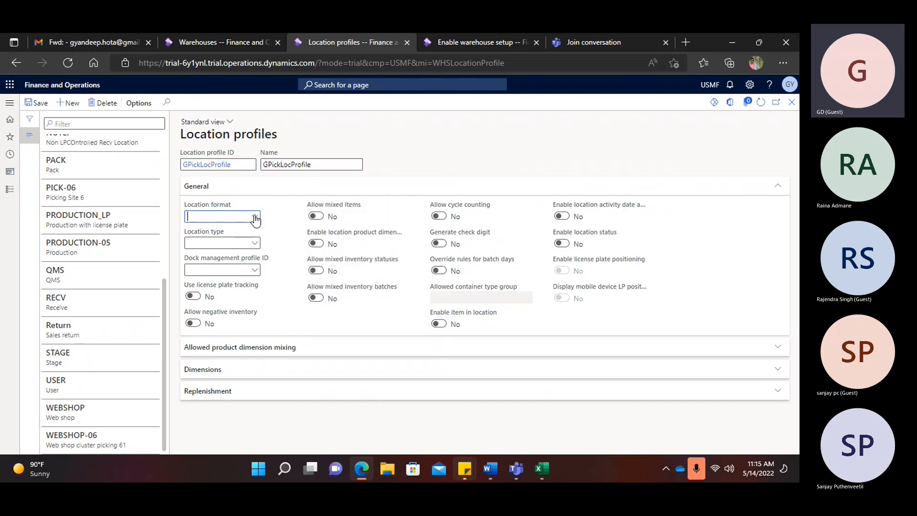
scroll(230, 258, "down", 2)
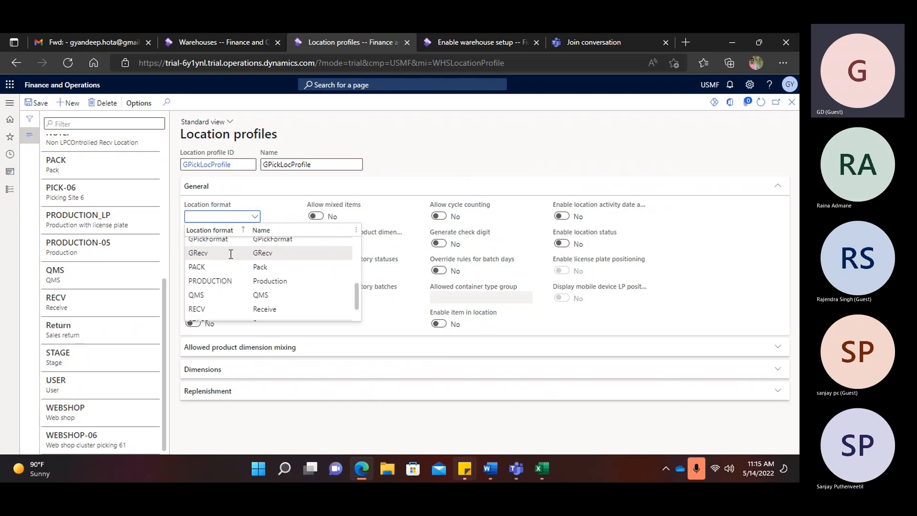
key("Down")
key("Down")
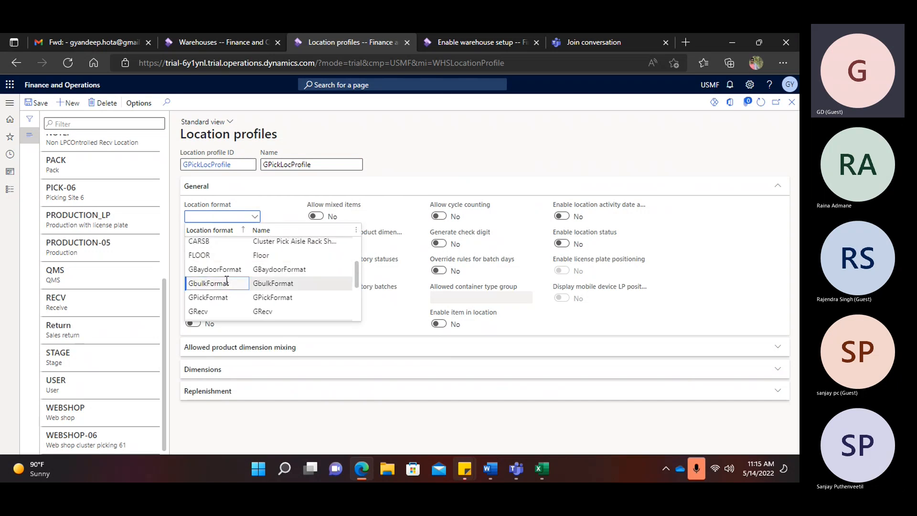
key("Return")
double_click(236, 217)
key("BackSpace")
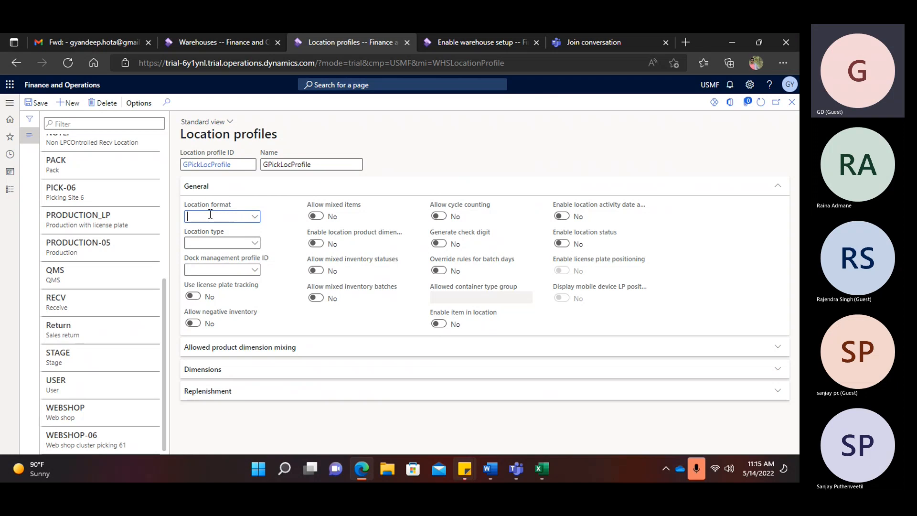
left_click(255, 218)
scroll(224, 258, "down", 1)
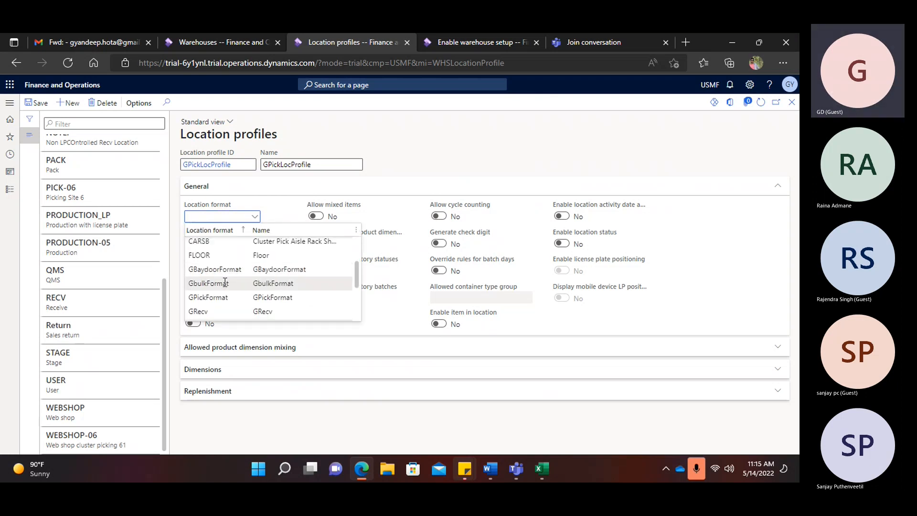
left_click(225, 297)
- Set the location type to GPick and turn on license plate tracking
left_click(255, 245)
scroll(210, 301, "down", 1)
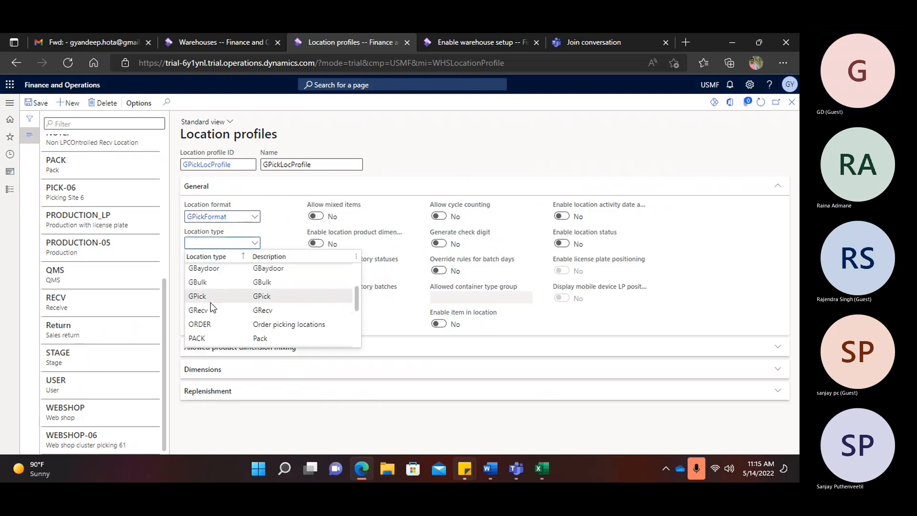
left_click(346, 295)
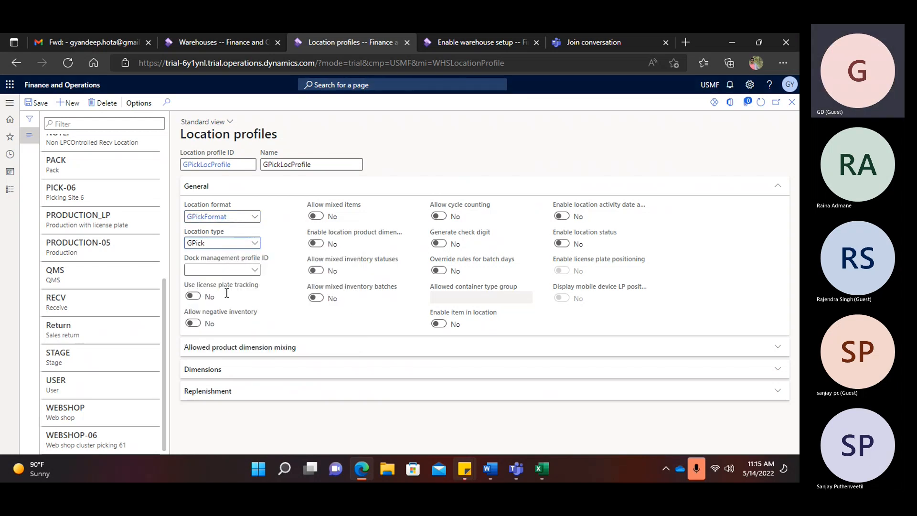
left_click(196, 297)
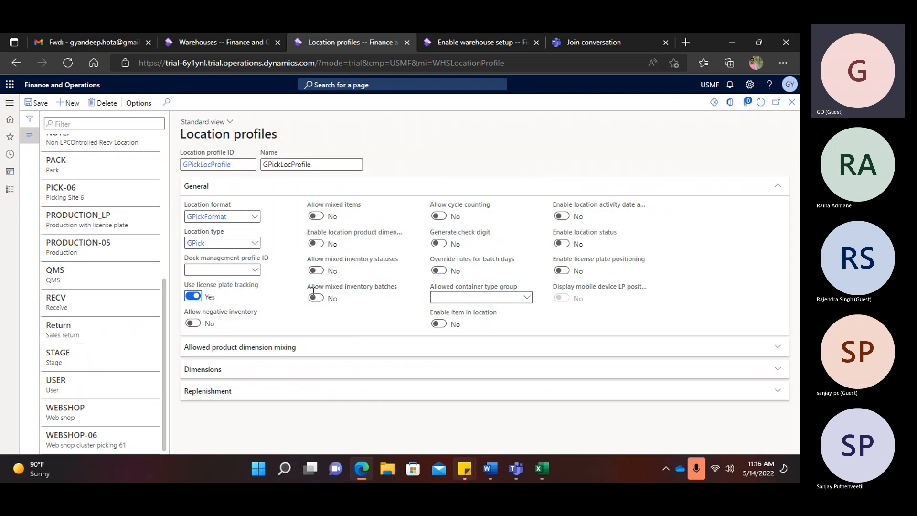
mouse_move(378, 292)
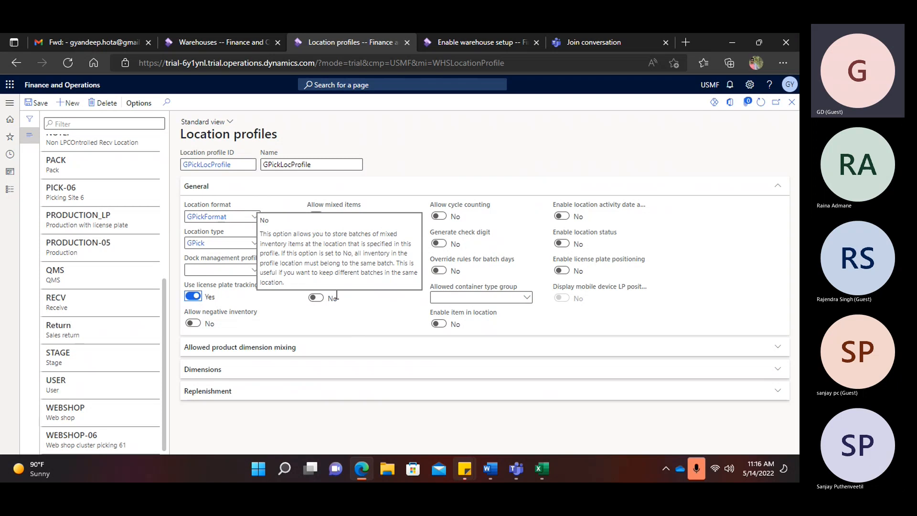
- Note 'batch number' in I14 and 'Coke' in G16 of Excel Book1
left_click(540, 470)
left_click(499, 422)
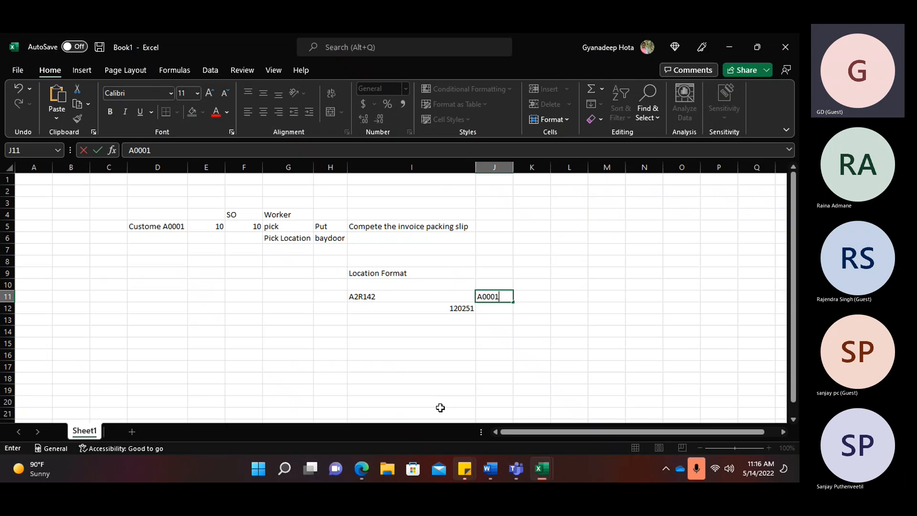
left_click(358, 332)
key("alt+Tab")
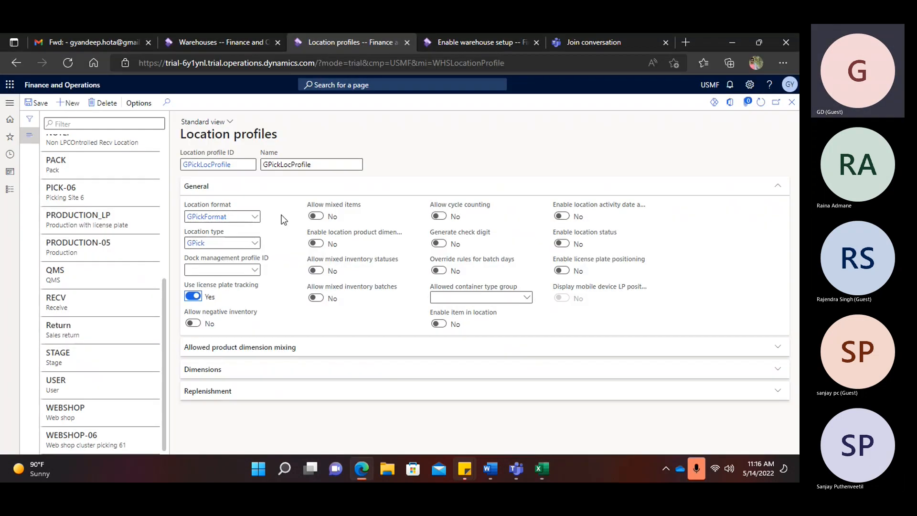
key("alt+Tab")
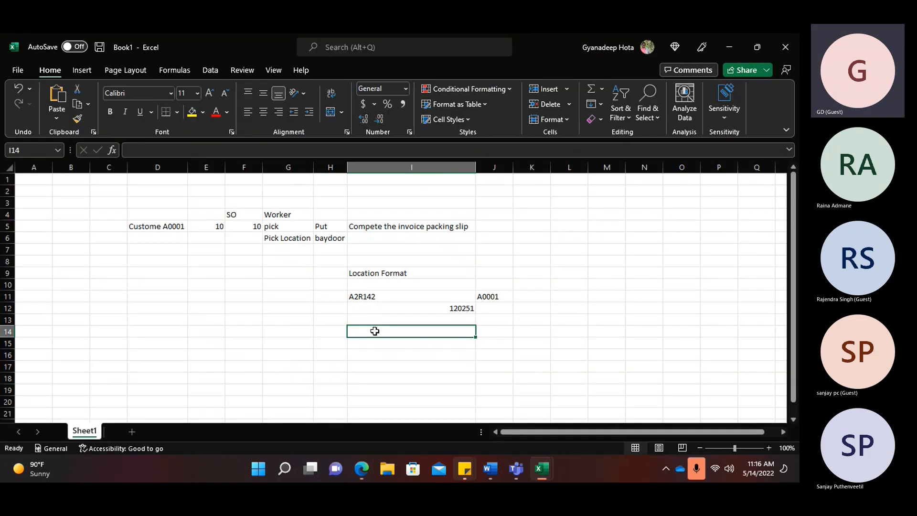
type("bat")
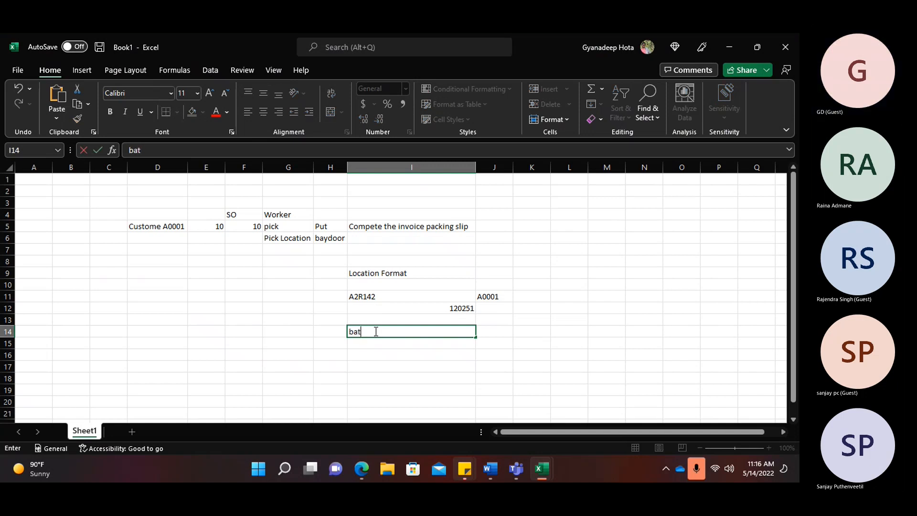
type("ch number")
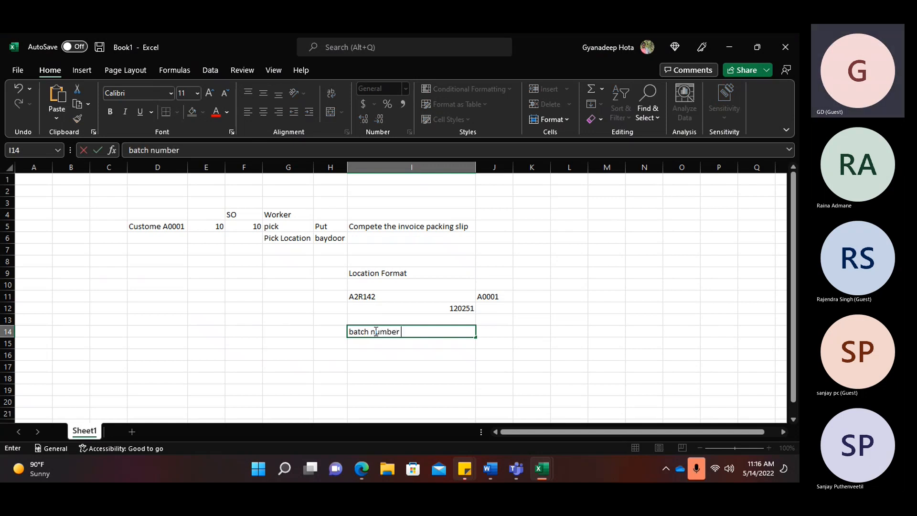
left_click(281, 353)
type("Coke")
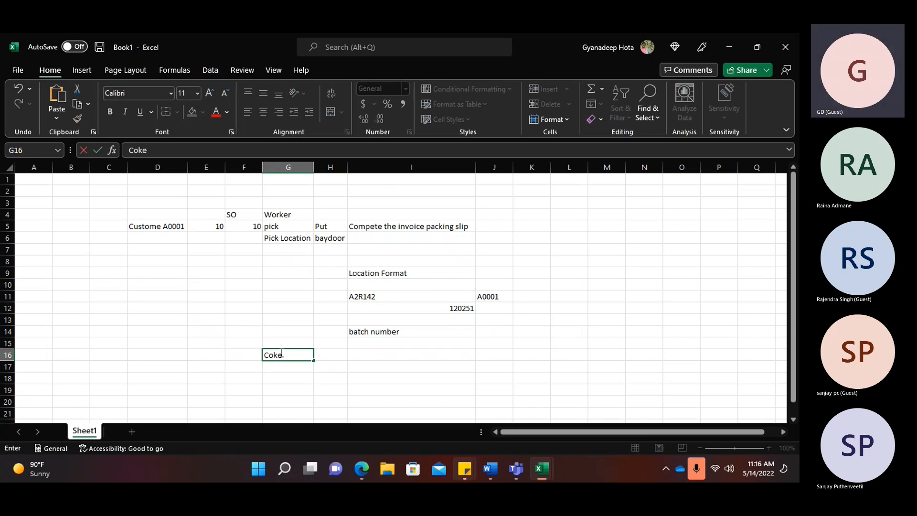
key("Tab")
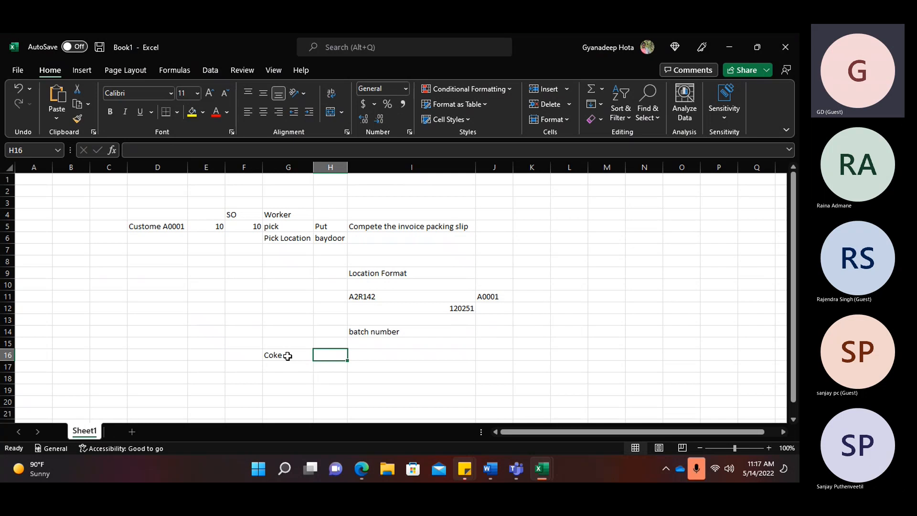
left_click(288, 356)
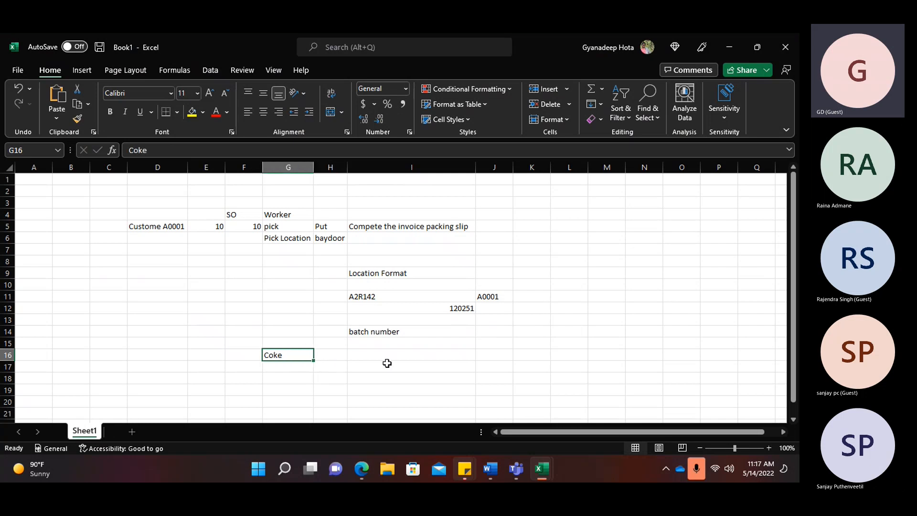
key("alt+Tab")
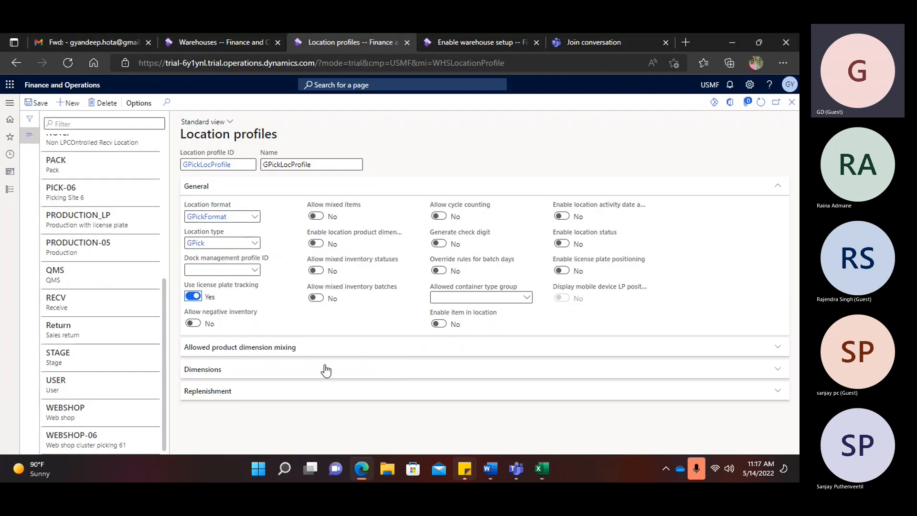
- Turn on cycle counting and mixed items for GPickLocProfile and save it
left_click(441, 217)
left_click(322, 216)
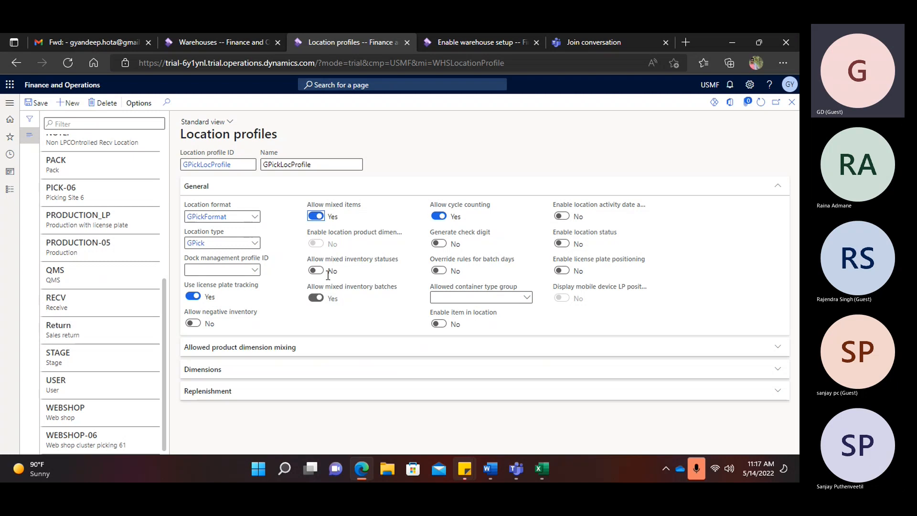
left_click(36, 102)
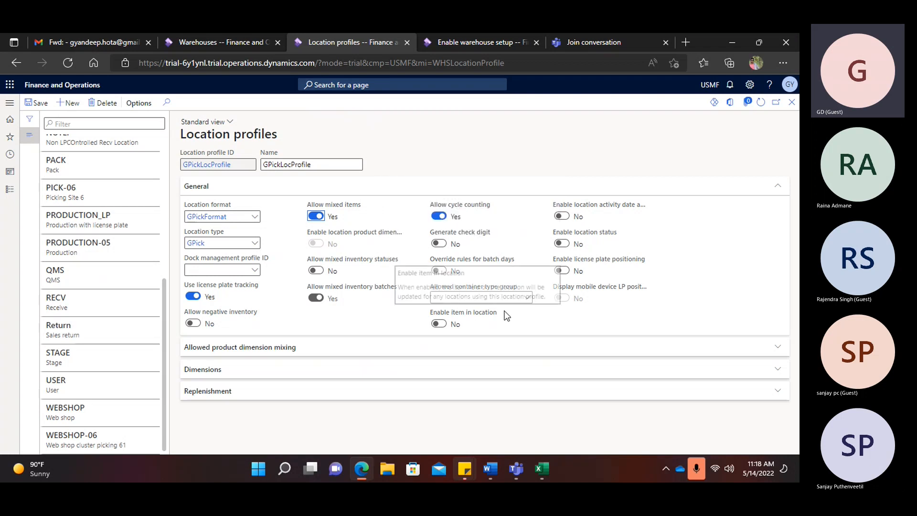
- Review the dimension mixing, dimensions and replenishment sections, then save the profile again
left_click(213, 349)
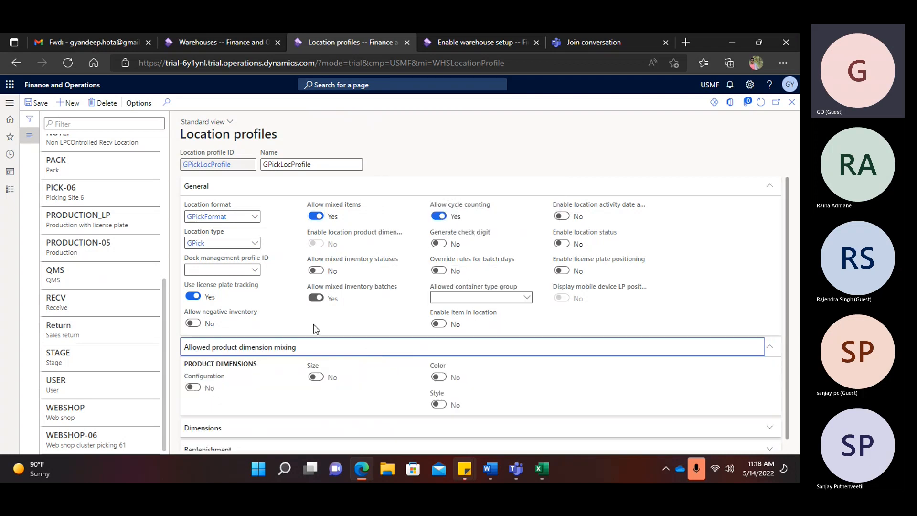
left_click(216, 419)
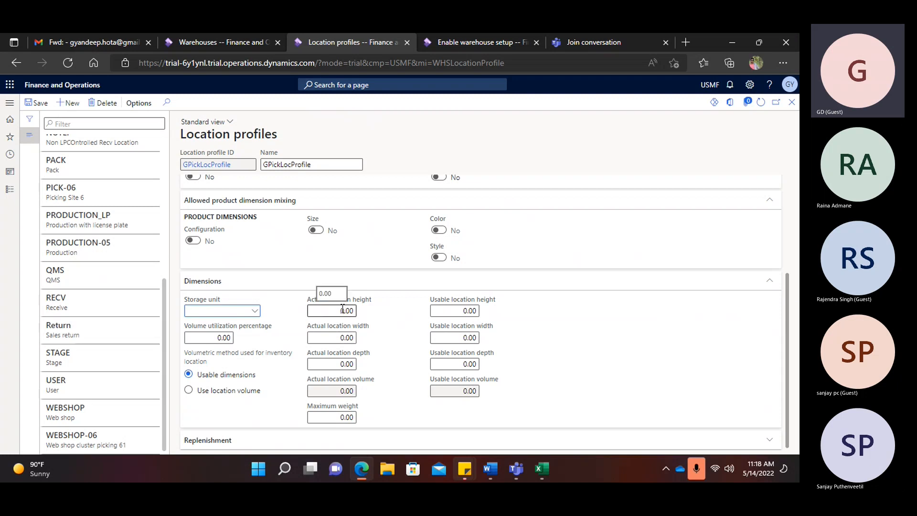
left_click(338, 310)
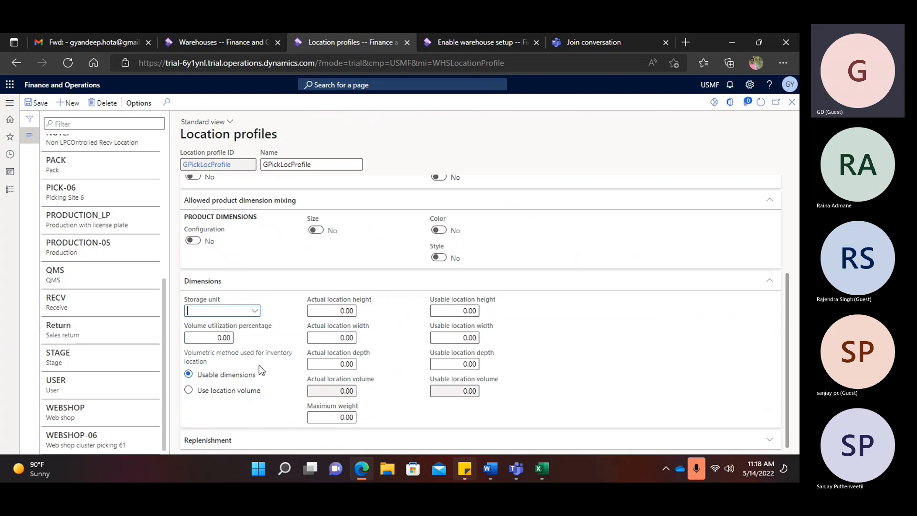
left_click(219, 440)
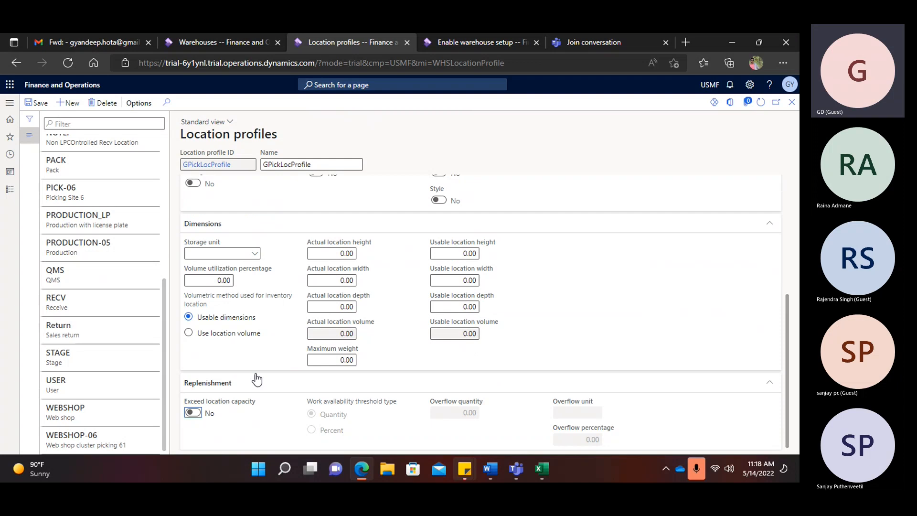
left_click(38, 103)
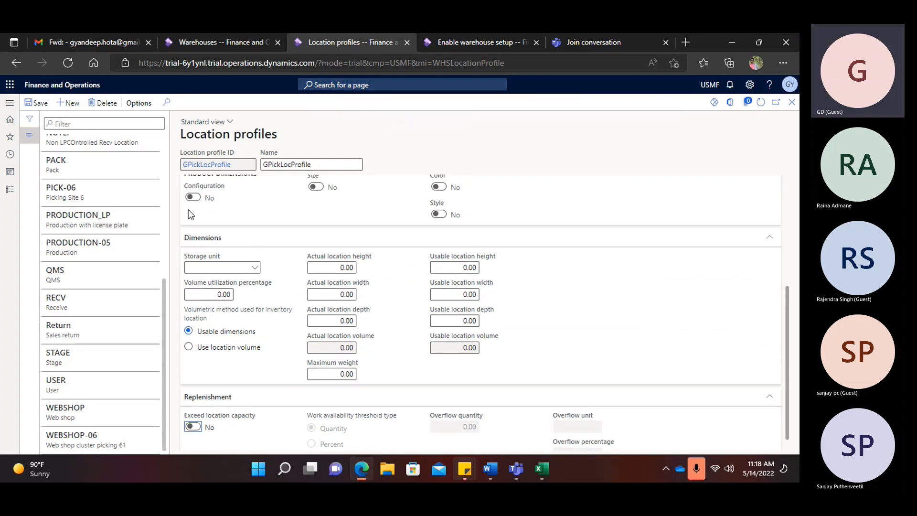
left_click(68, 103)
- Enter GBulkLocaProfile as both the new profile's ID and its name
type("G")
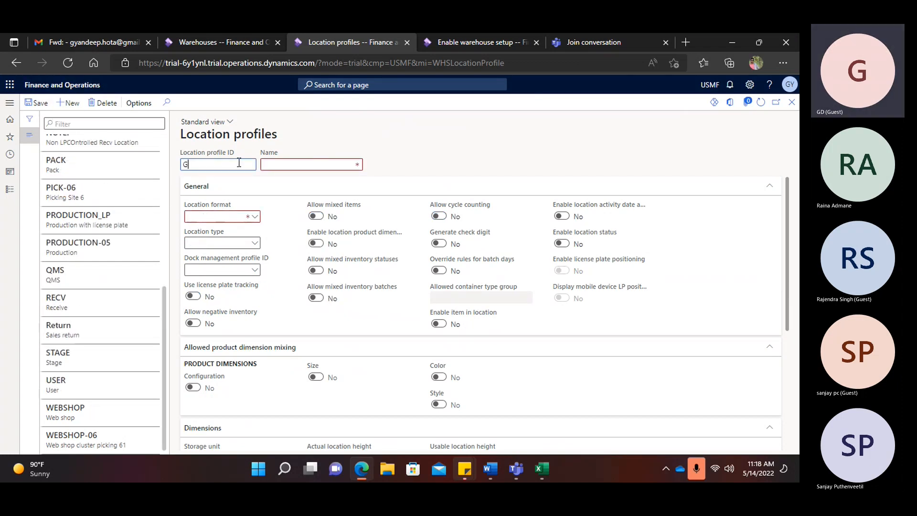
type("BulkLocaProfile")
double_click(239, 162)
key("ctrl+c")
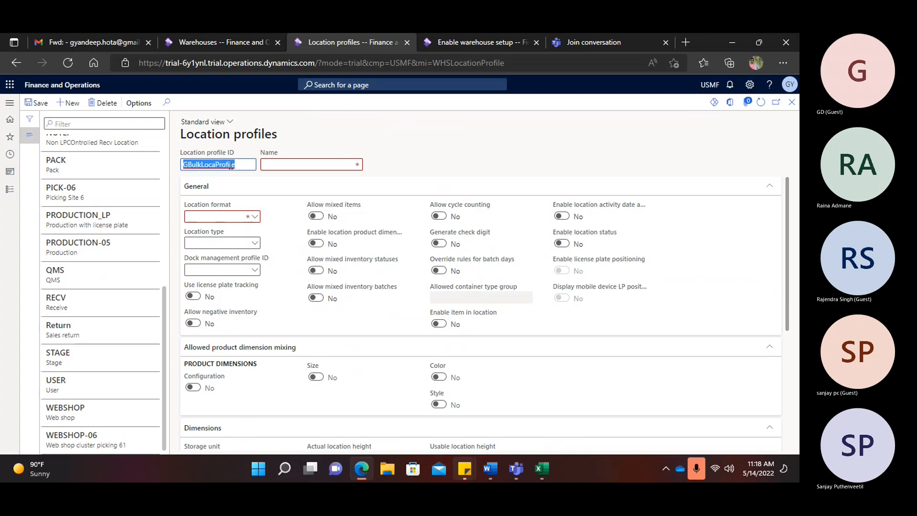
left_click(278, 165)
key("ctrl+v")
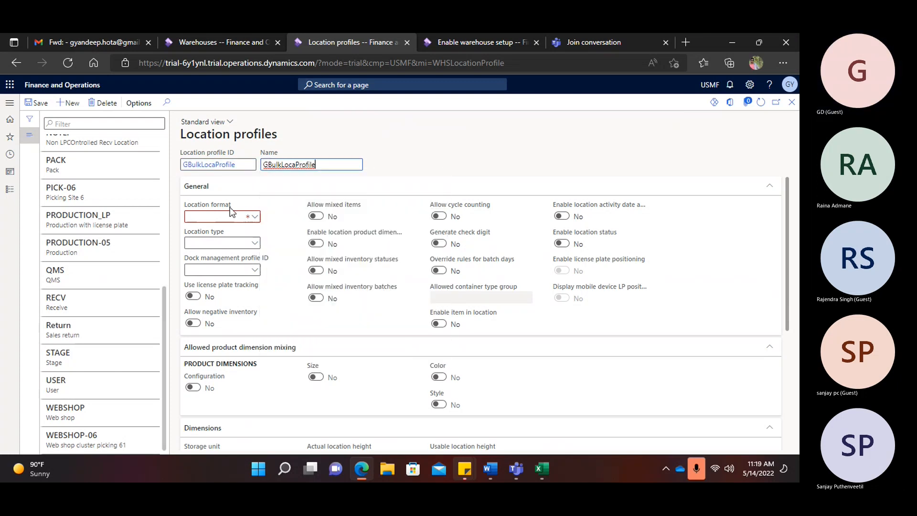
- Set the location format to GbulkFormat and the location type to GBulk
left_click(255, 217)
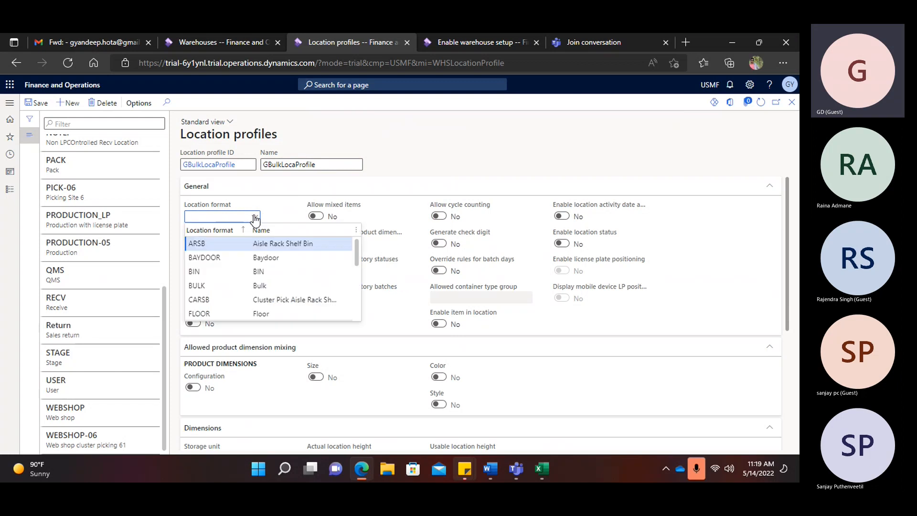
scroll(237, 263, "down", 5)
scroll(238, 263, "up", 3)
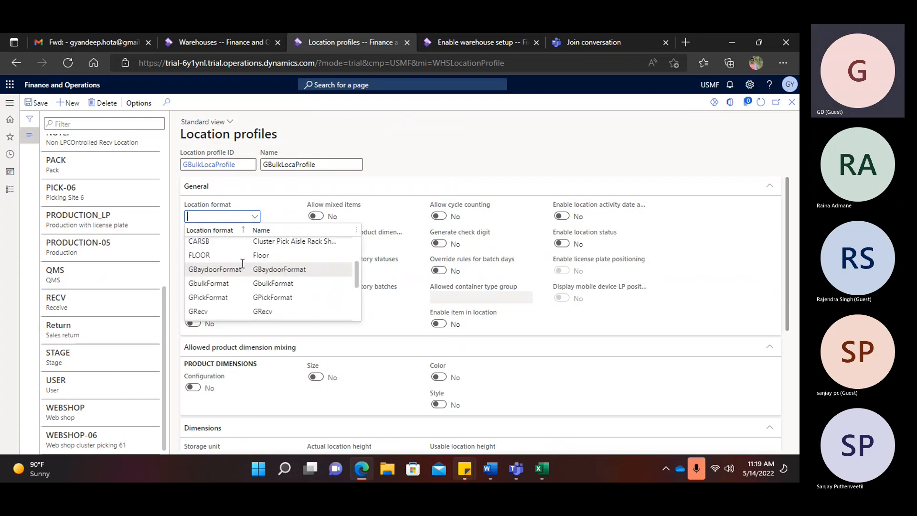
left_click(269, 281)
left_click(254, 245)
left_click(253, 244)
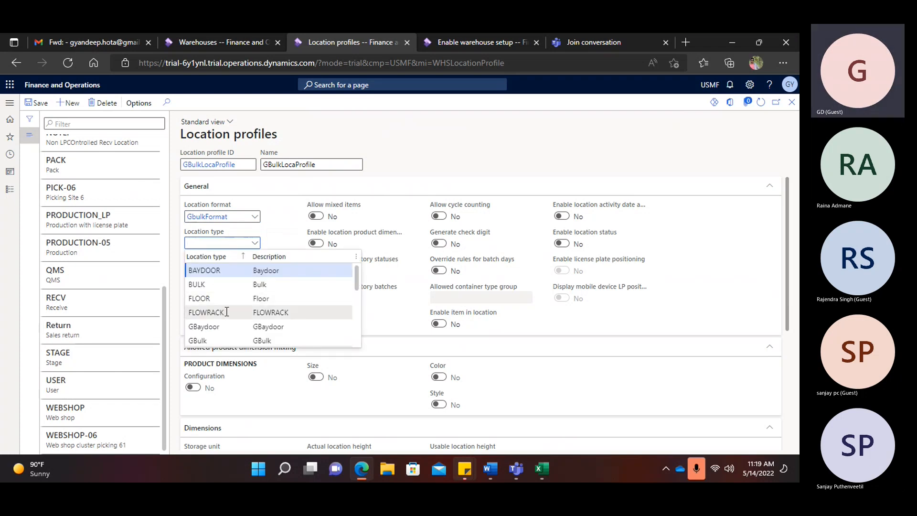
scroll(233, 310, "down", 3)
scroll(232, 310, "up", 2)
scroll(233, 310, "down", 3)
scroll(232, 311, "up", 4)
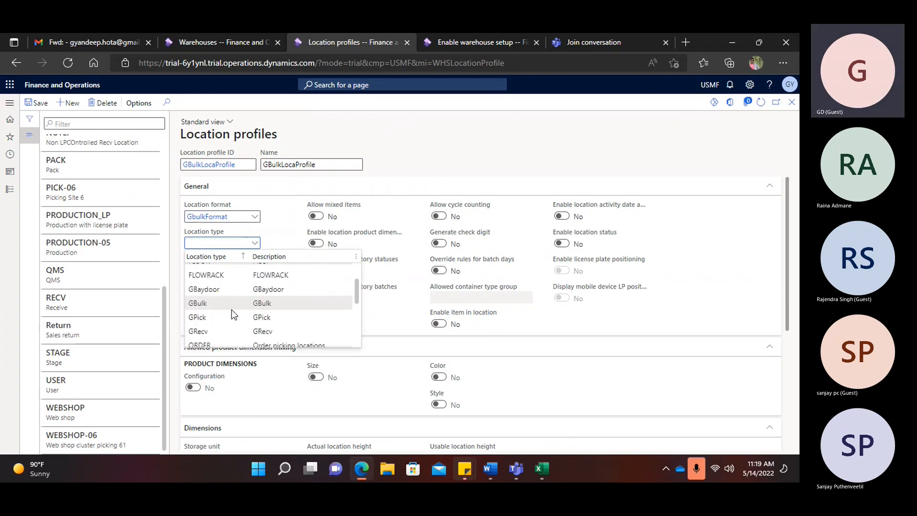
left_click(279, 299)
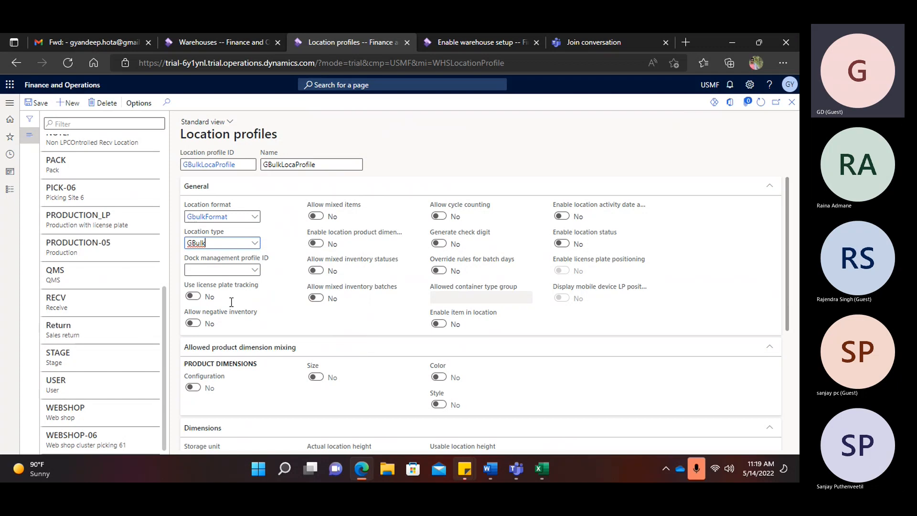
- Turn on license plate tracking, allow mixed items and mixed inventory statuses, then bring up the Word agenda
left_click(199, 298)
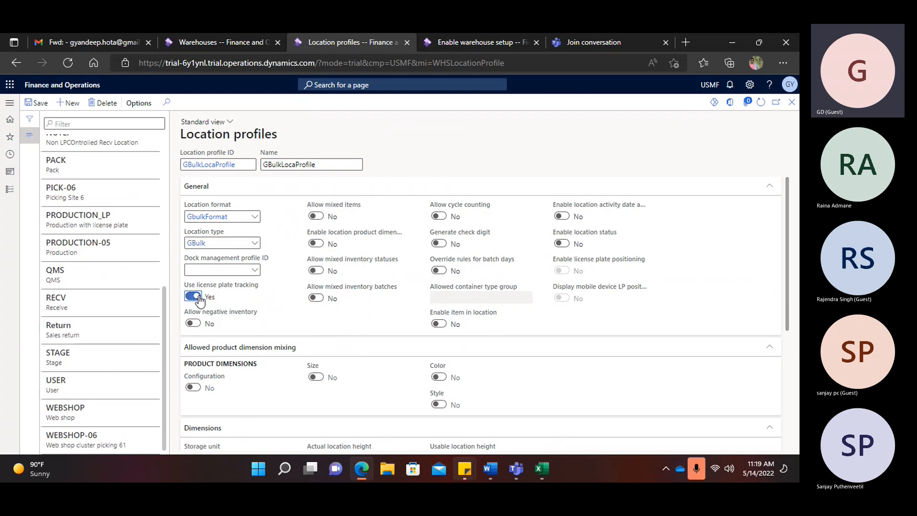
left_click(194, 324)
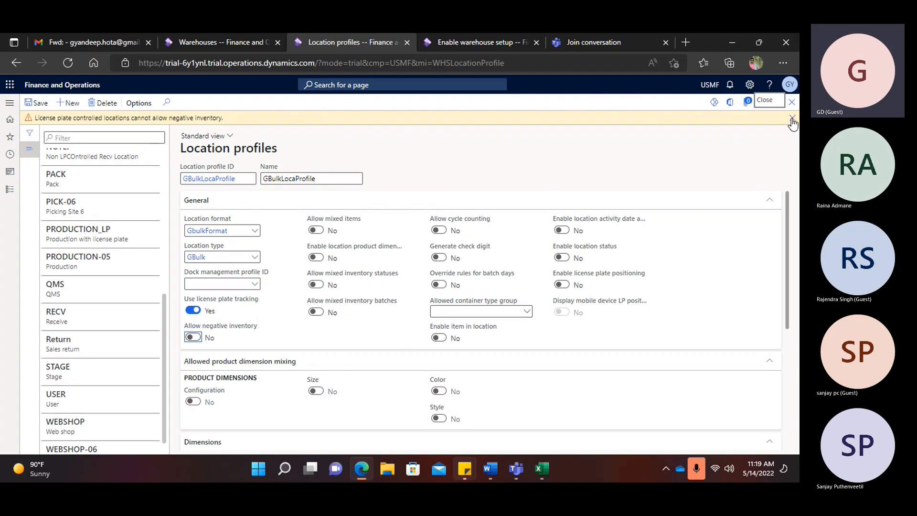
left_click(792, 118)
left_click(317, 217)
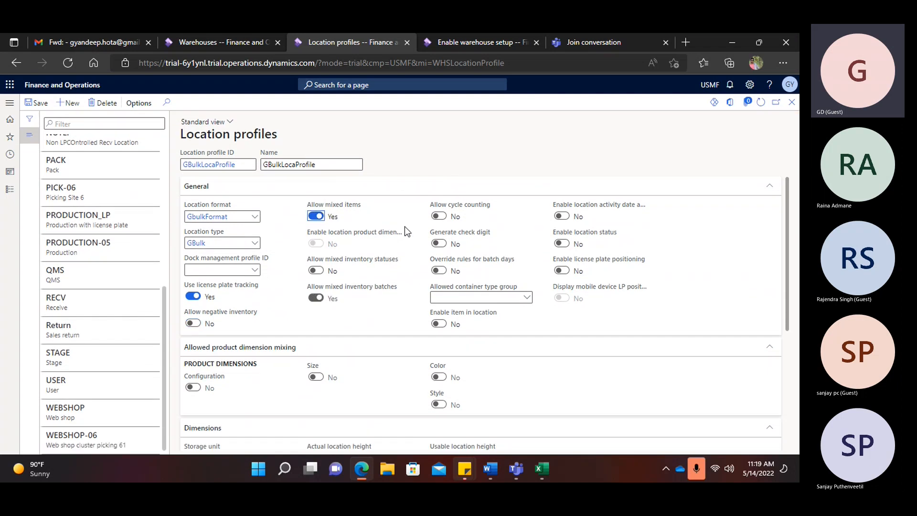
left_click(316, 271)
mouse_move(376, 265)
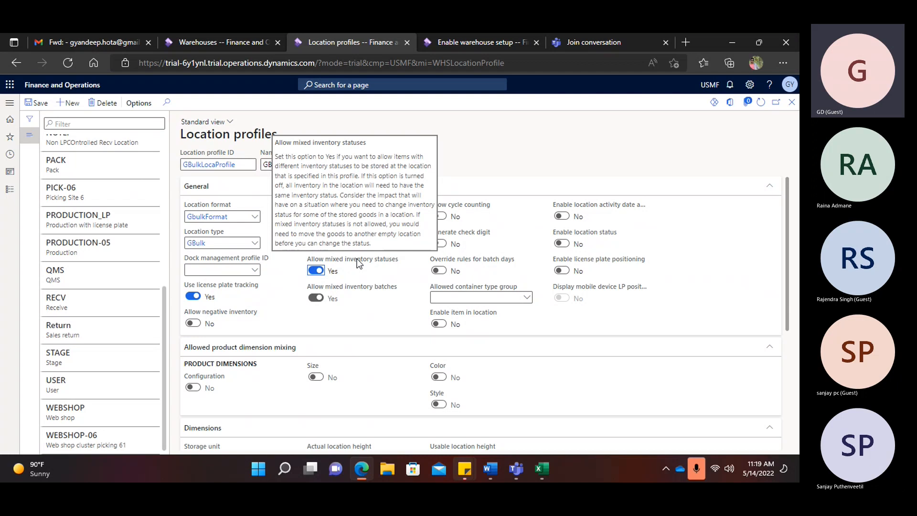
left_click(489, 470)
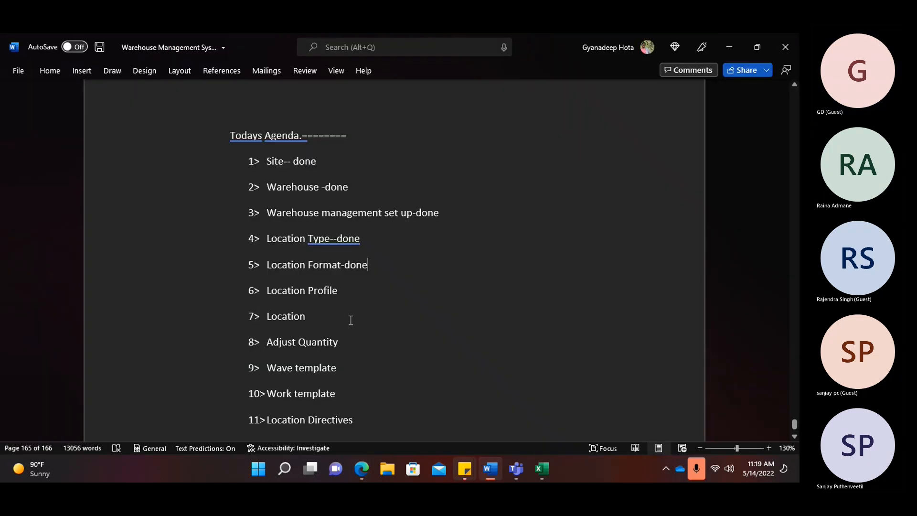
- Scroll back through the warehouse guide to the BULK illustrations on page 160, then return to Edge
scroll(630, 247, "up", 20)
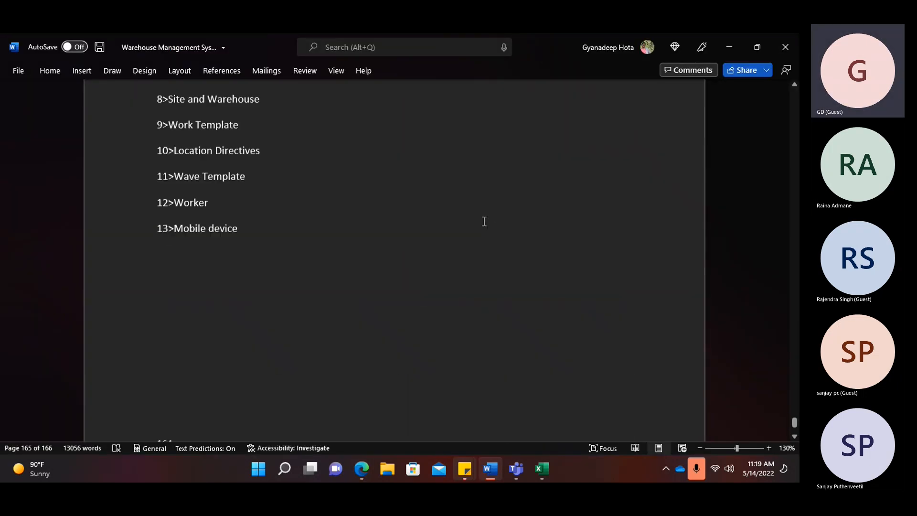
scroll(486, 226, "up", 20)
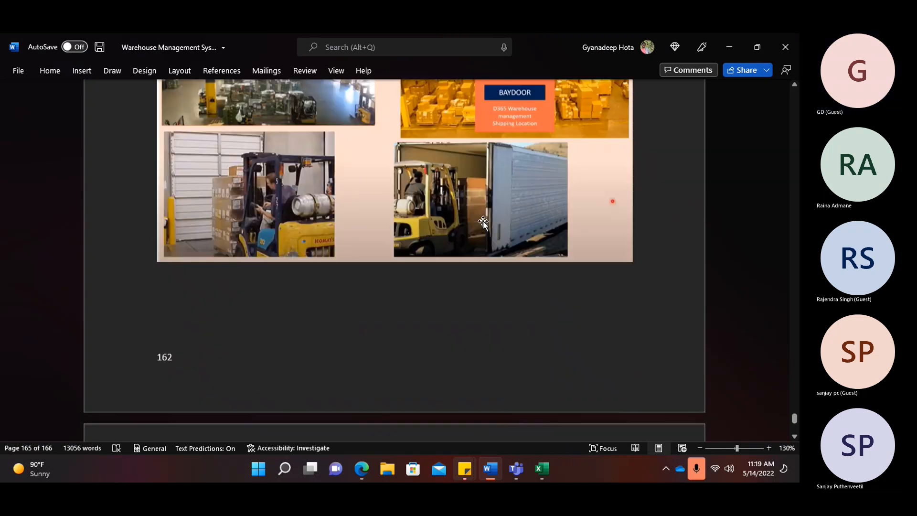
scroll(483, 222, "up", 20)
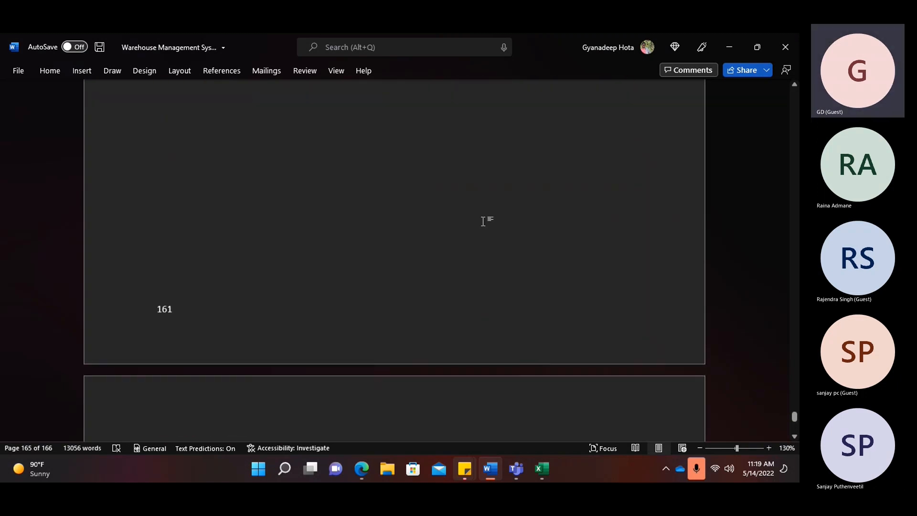
scroll(483, 223, "up", 15)
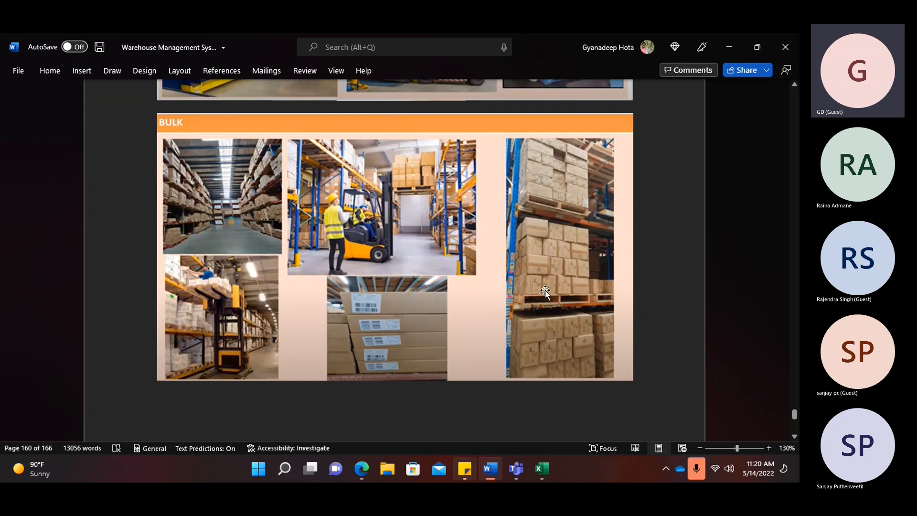
key("alt+Tab")
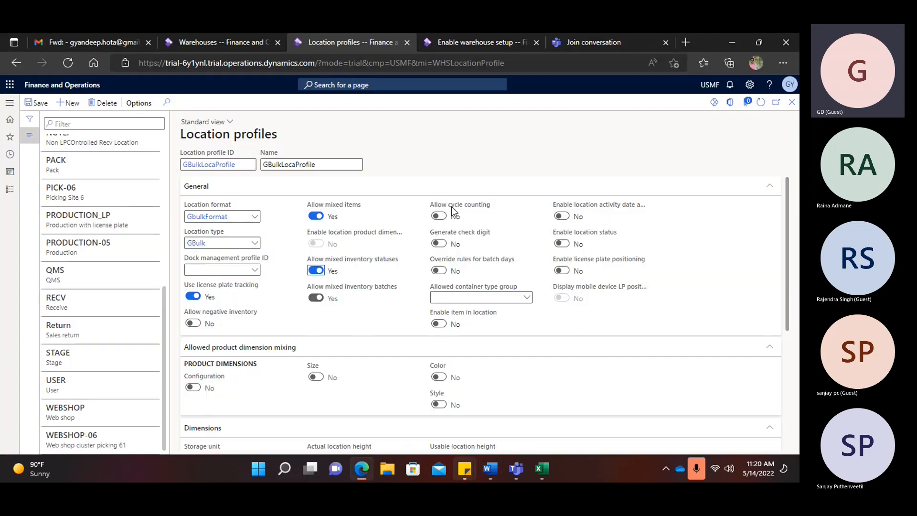
- Allow cycle counting on GBulkLocaProfile and save the profile
left_click(443, 217)
left_click(39, 104)
left_click(71, 103)
- Create GBaydoorLocProfile as ID and name, with location format GBaydoorFormat
type("GBaydoo")
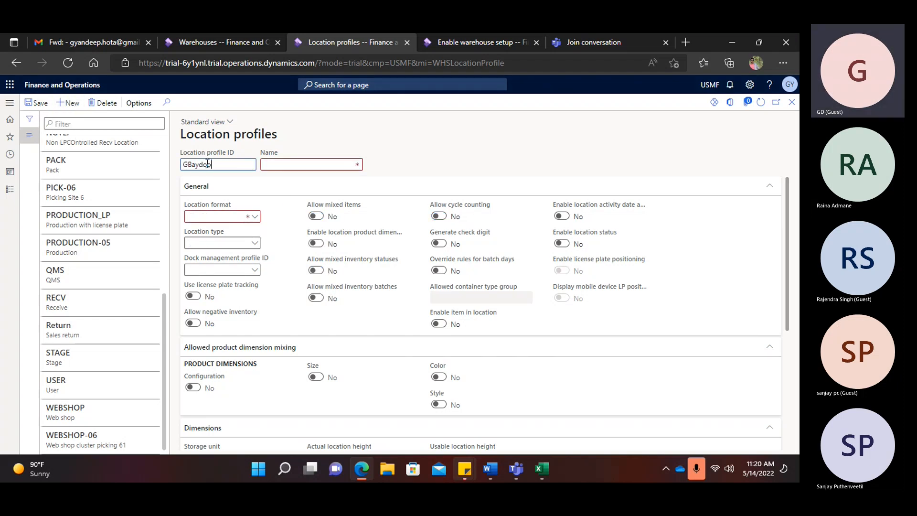
type("rLocProfile")
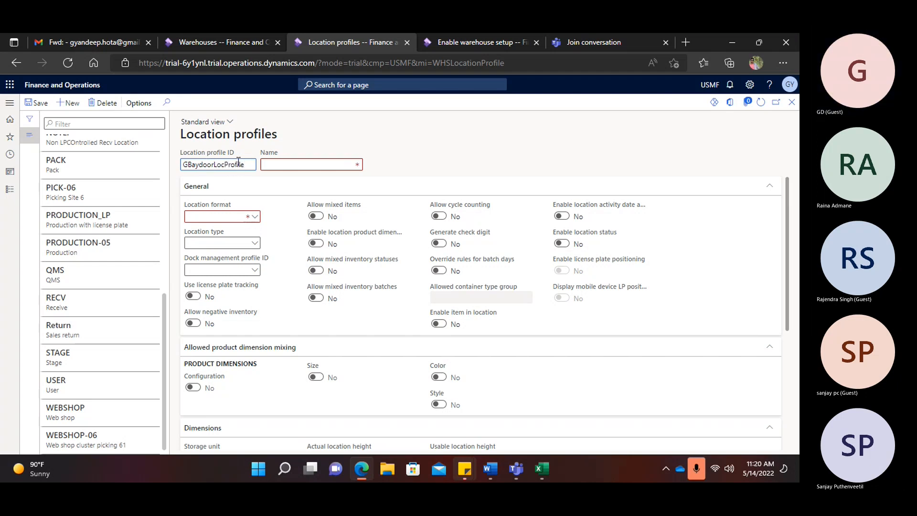
left_click_drag(247, 164, 168, 164)
key("ctrl+c")
left_click(297, 165)
key("ctrl+v")
left_click(260, 216)
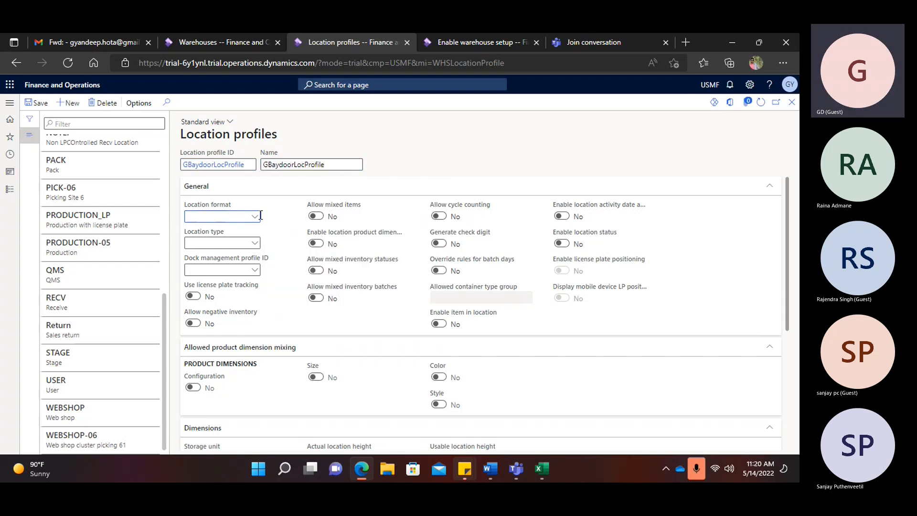
left_click(255, 216)
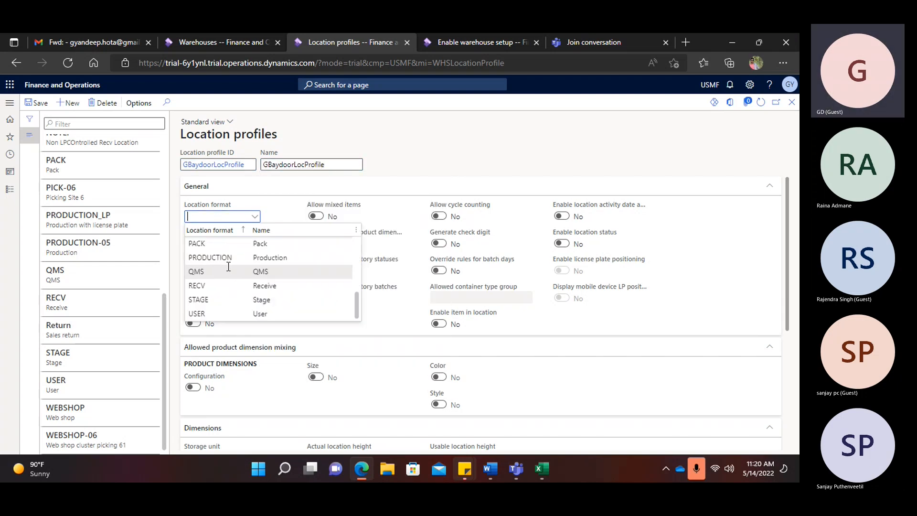
scroll(228, 266, "up", 2)
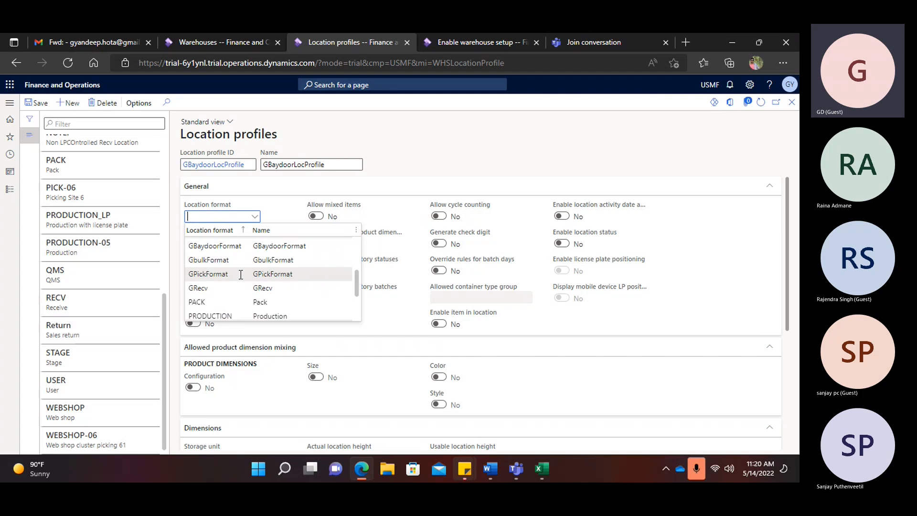
left_click(222, 245)
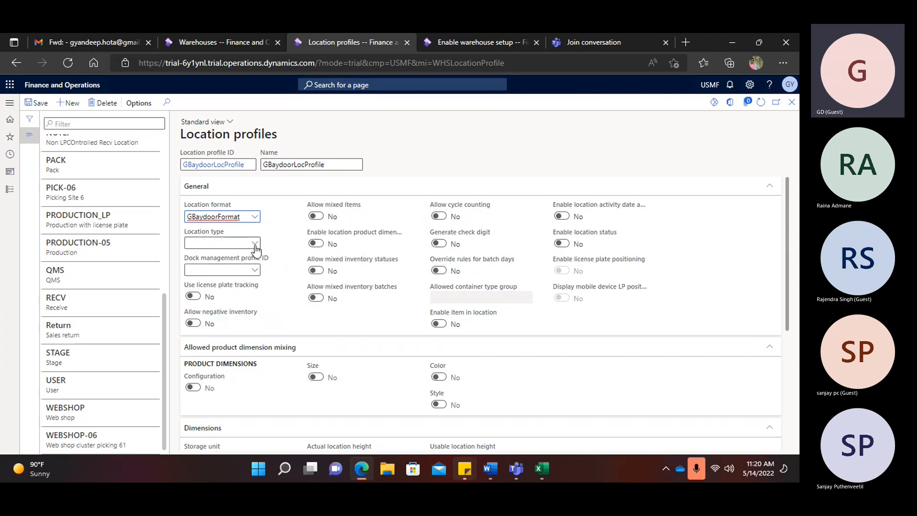
- Set location type GBaydoor, allow mixed items, turn on license plate tracking, and save
left_click(254, 243)
scroll(241, 287, "down", 2)
scroll(241, 277, "up", 2)
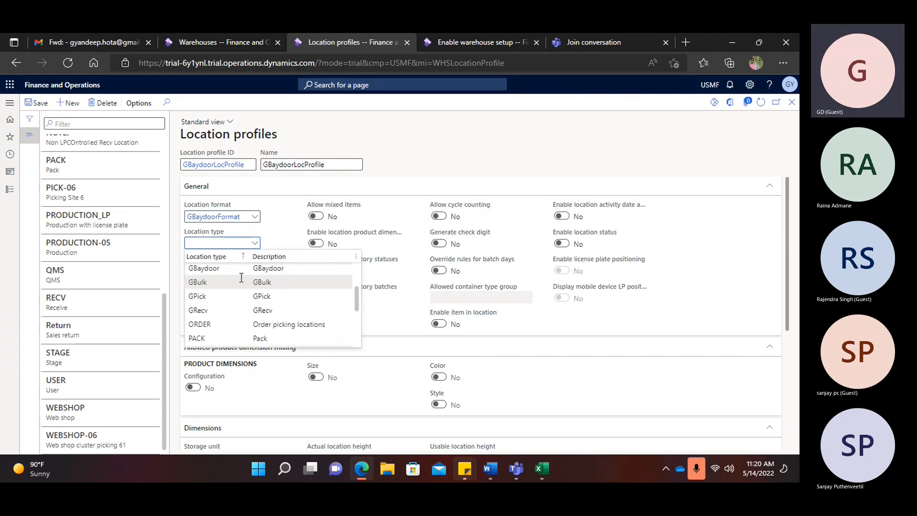
left_click(258, 269)
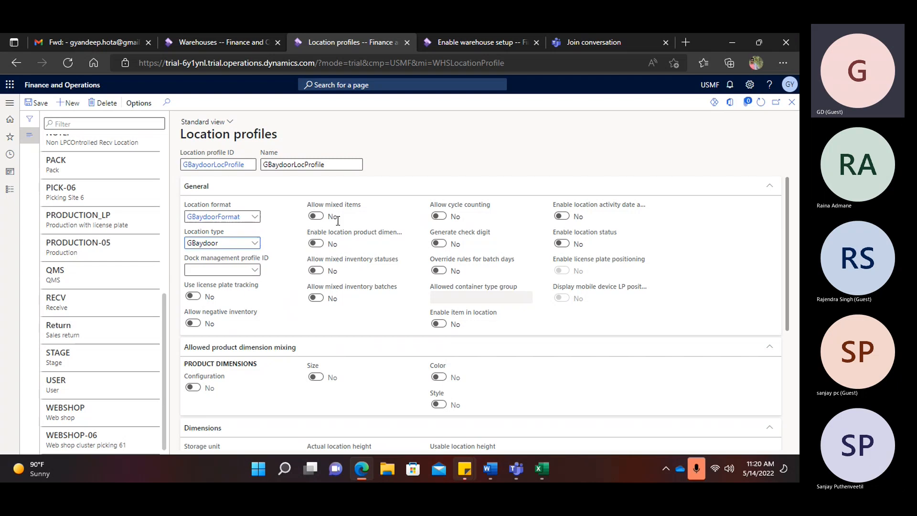
left_click(317, 217)
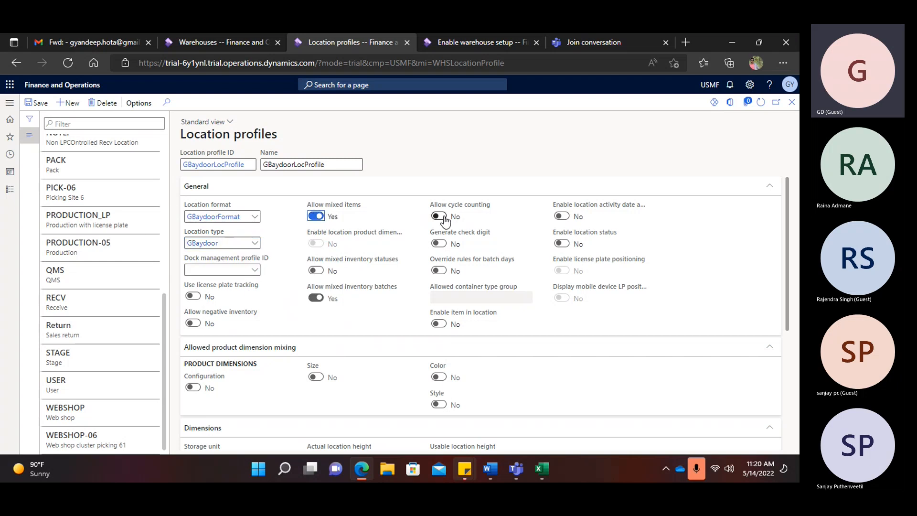
left_click(193, 297)
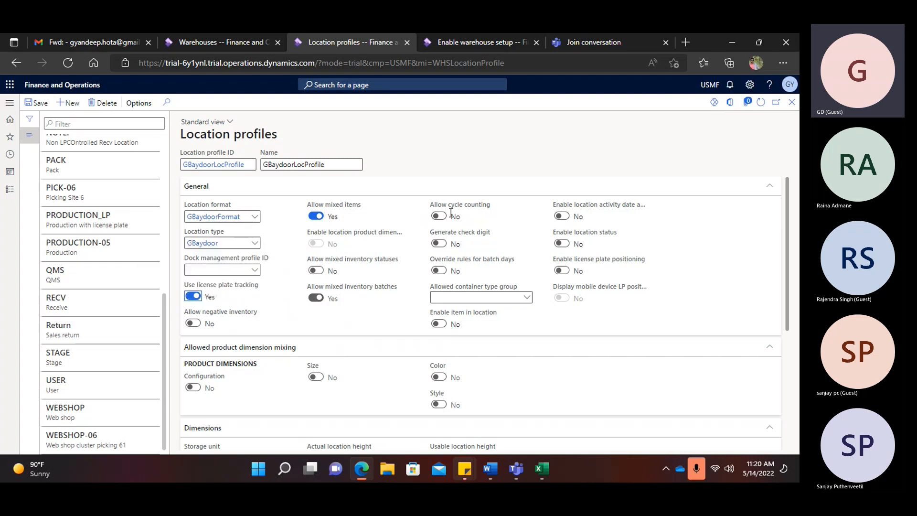
left_click(37, 103)
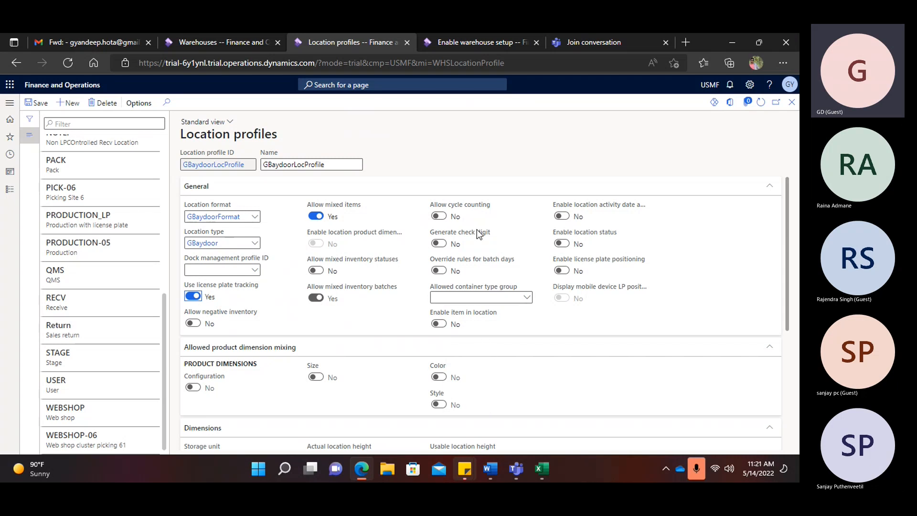
mouse_move(477, 230)
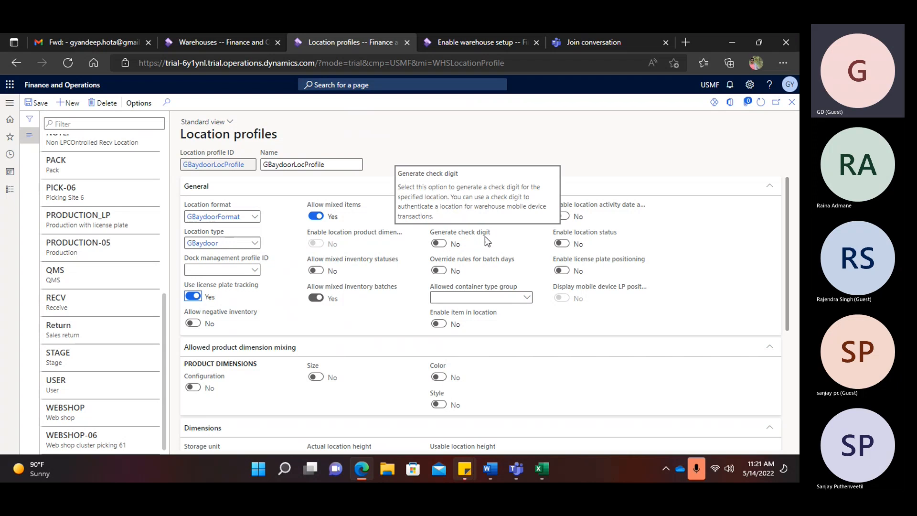
mouse_move(465, 217)
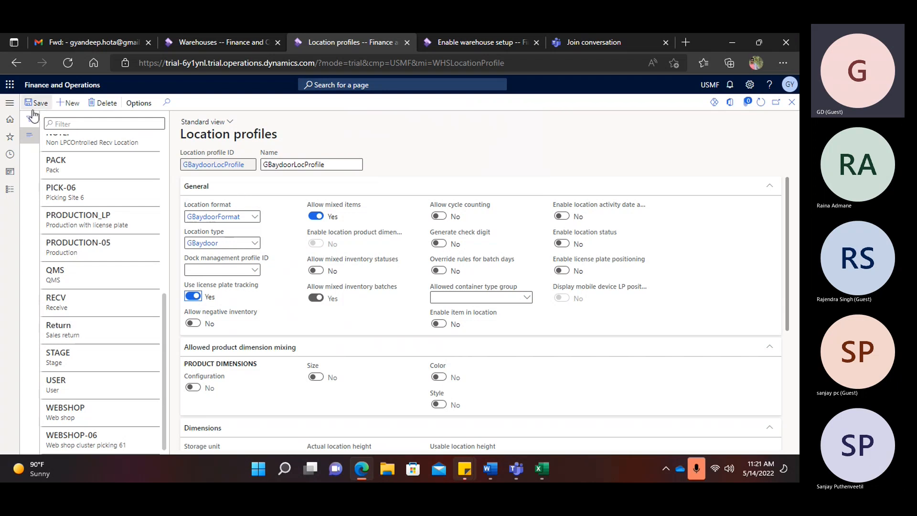
scroll(109, 394, "up", 6)
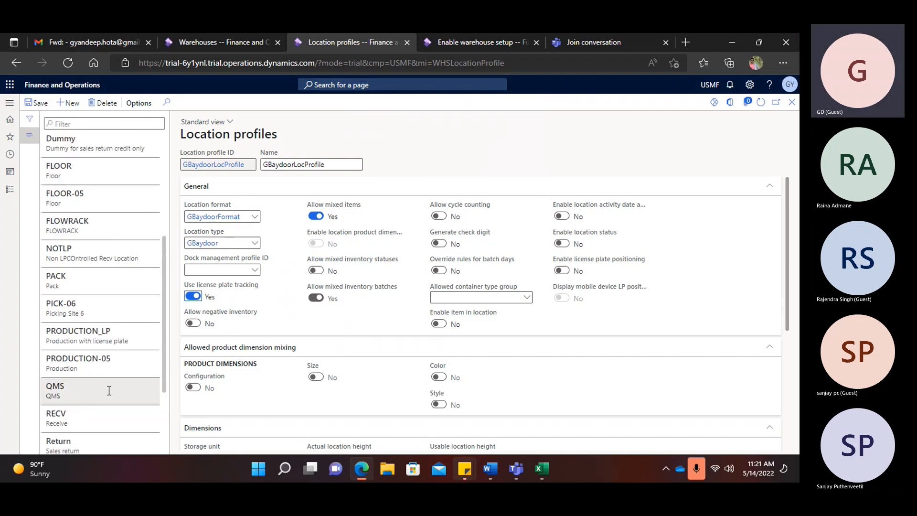
- Compare with the standard BAYDOOR profile, then allow mixed inventory statuses on GBaydoorLocProfile and save
left_click(99, 233)
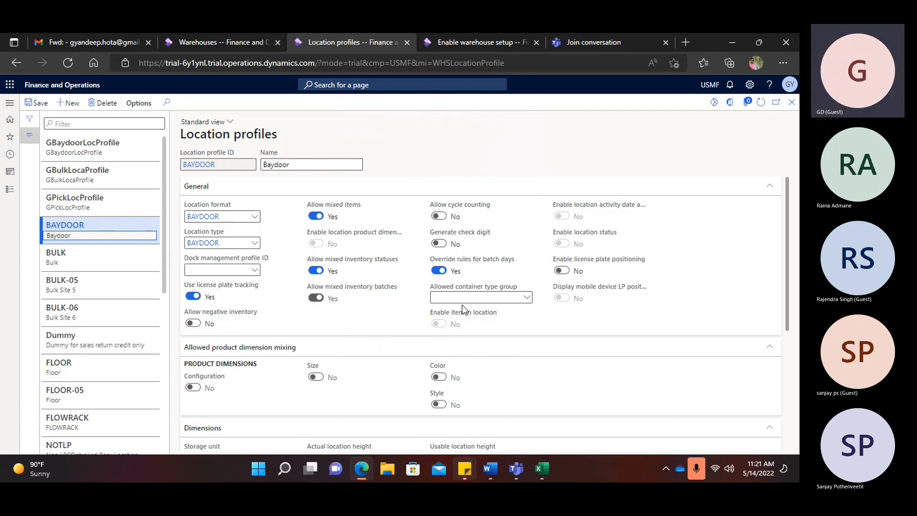
left_click(123, 148)
left_click(317, 271)
left_click(316, 270)
left_click(38, 102)
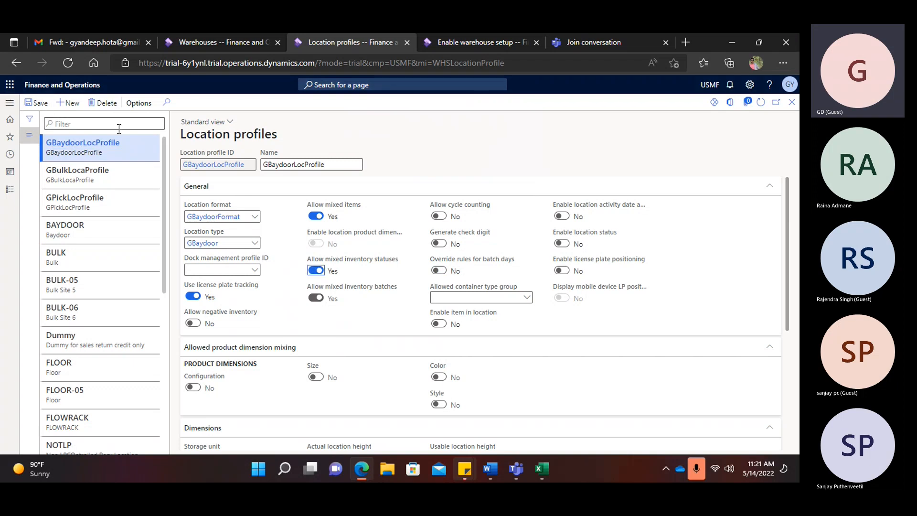
- Enter GRecvLocProfile as both the new profile's ID and its name
left_click(68, 103)
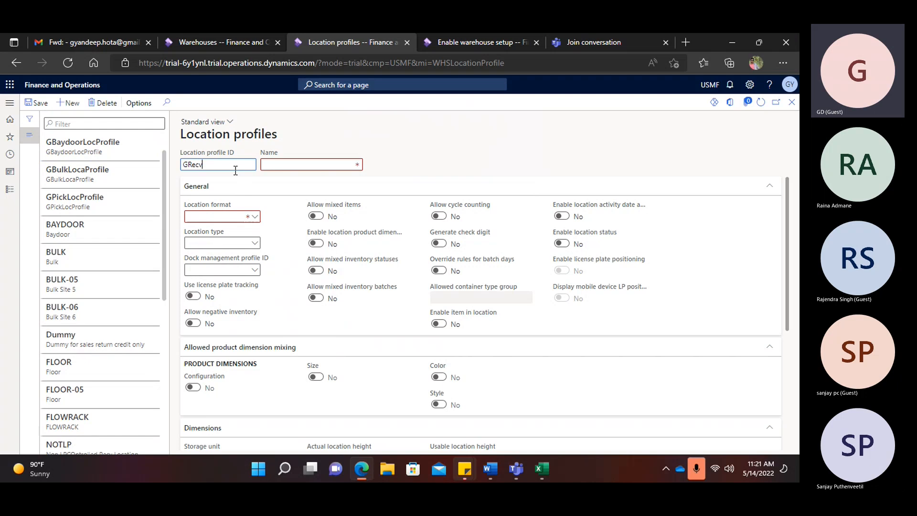
type("Prof")
key("BackSpace")
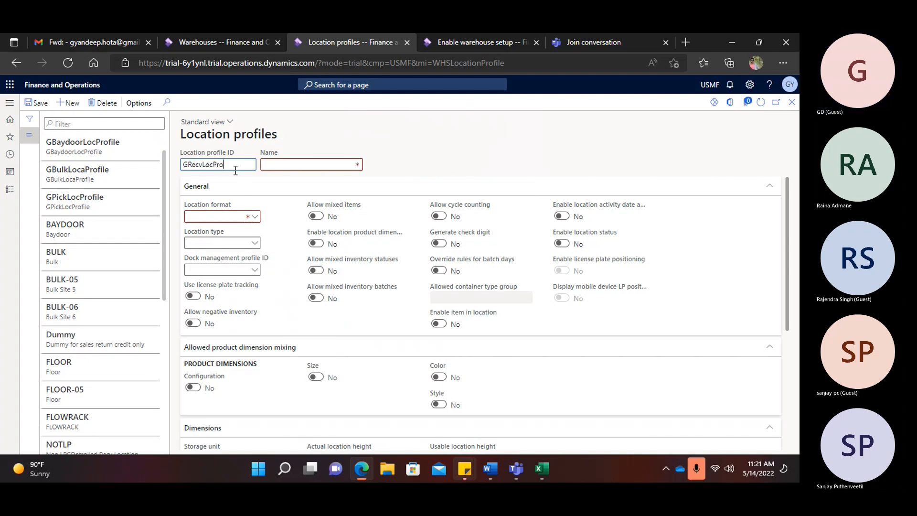
double_click(237, 164)
key("ctrl+c")
left_click(274, 165)
key("ctrl+v")
- Set the location format to GRecv and the location type to GRecv
left_click(257, 218)
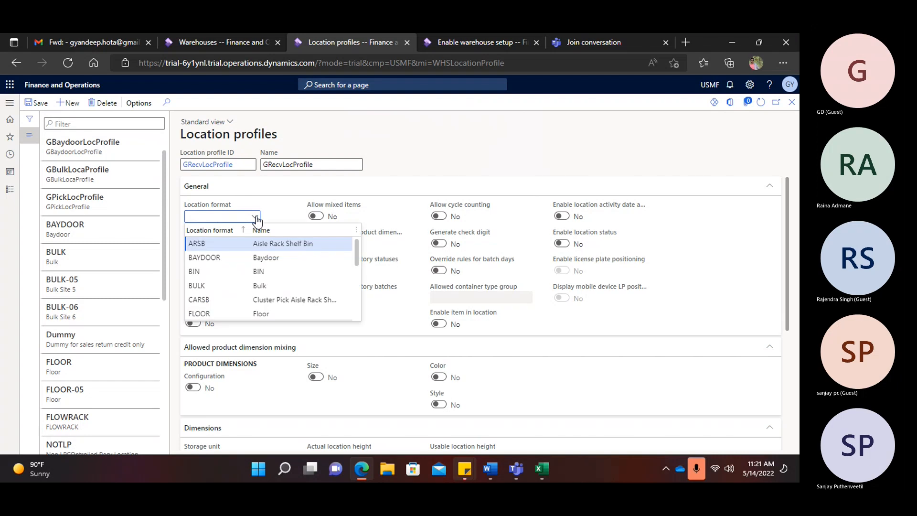
scroll(218, 262, "down", 4)
scroll(218, 263, "up", 1)
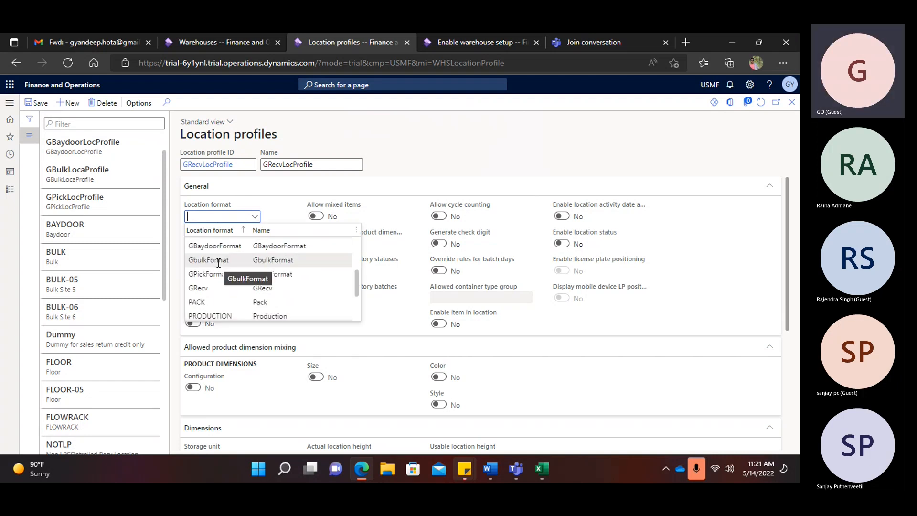
scroll(219, 263, "up", 1)
scroll(219, 267, "down", 1)
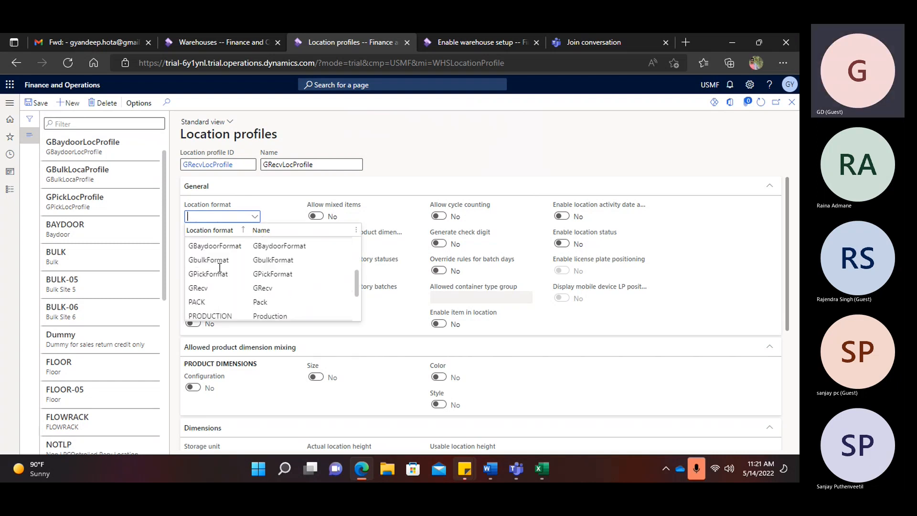
left_click(219, 288)
left_click(257, 243)
scroll(236, 287, "down", 3)
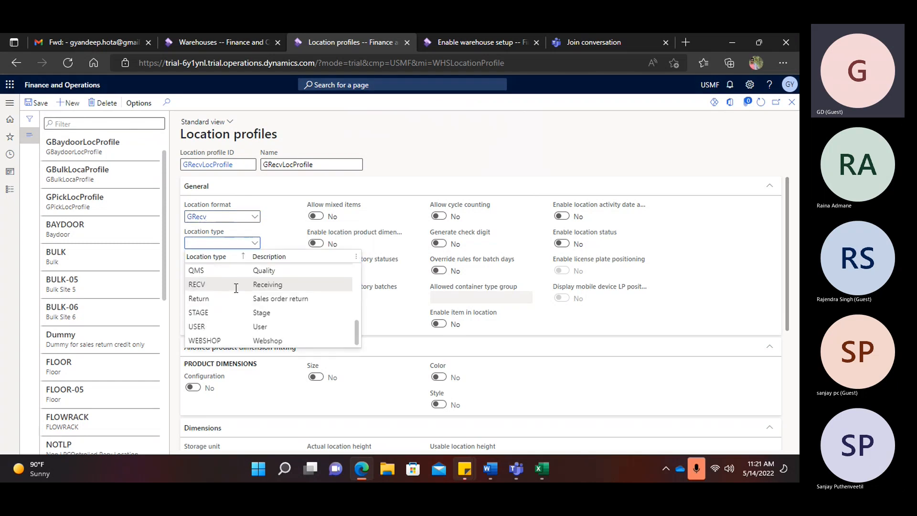
scroll(236, 288, "up", 3)
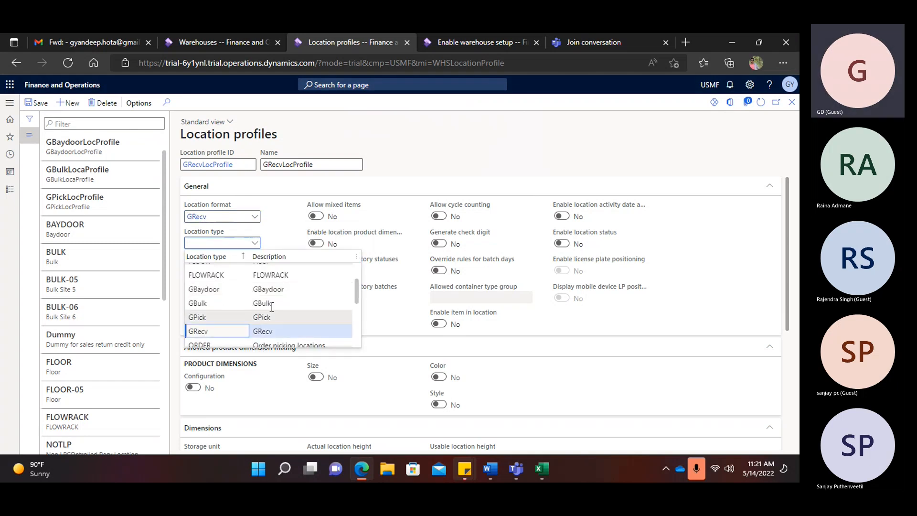
left_click(264, 331)
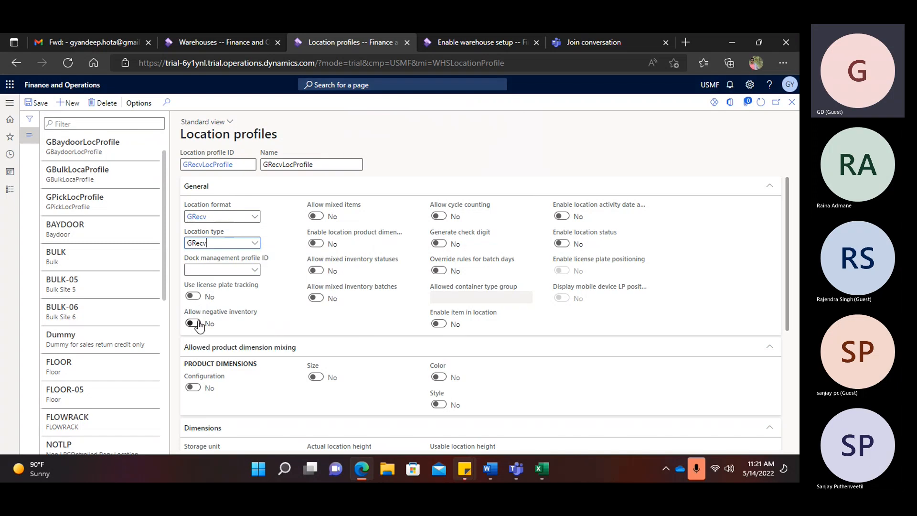
- Allow mixed items, save, and check the standard RECV profile for reference
left_click(316, 216)
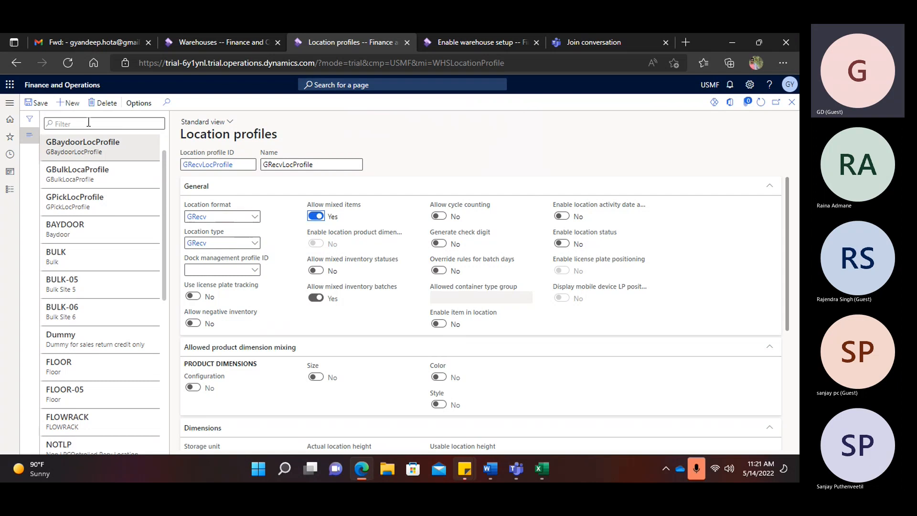
left_click(36, 102)
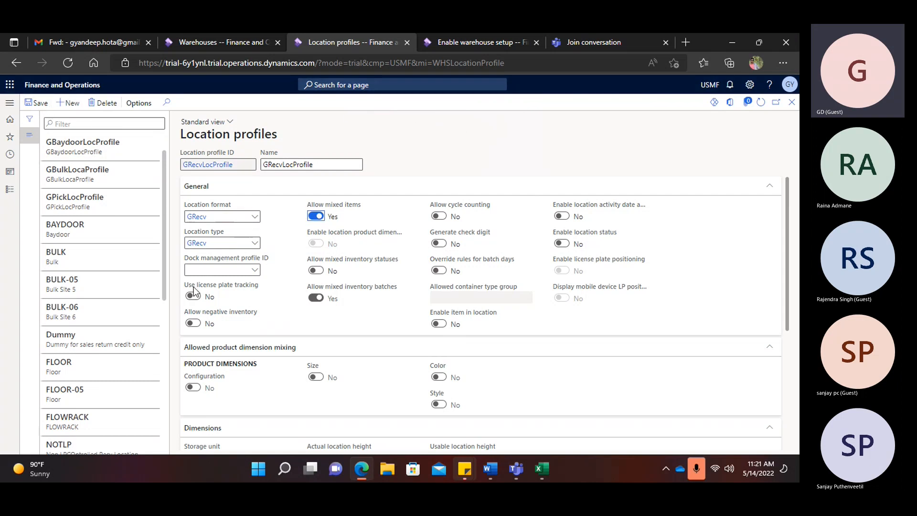
scroll(112, 317, "down", 6)
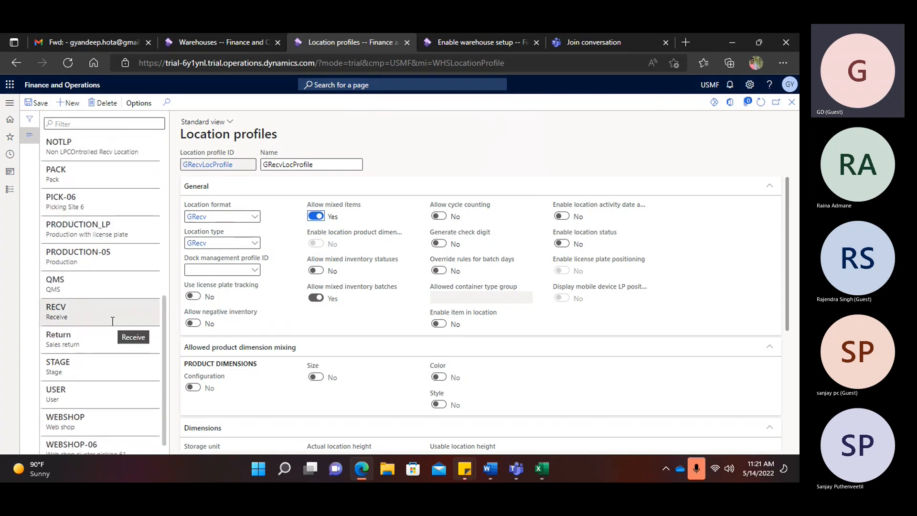
scroll(112, 321, "down", 1)
scroll(113, 321, "up", 2)
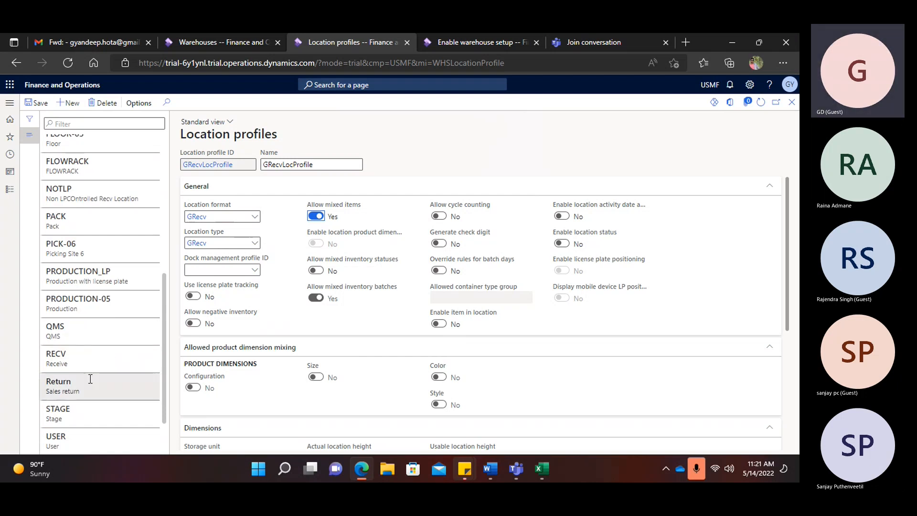
left_click(143, 359)
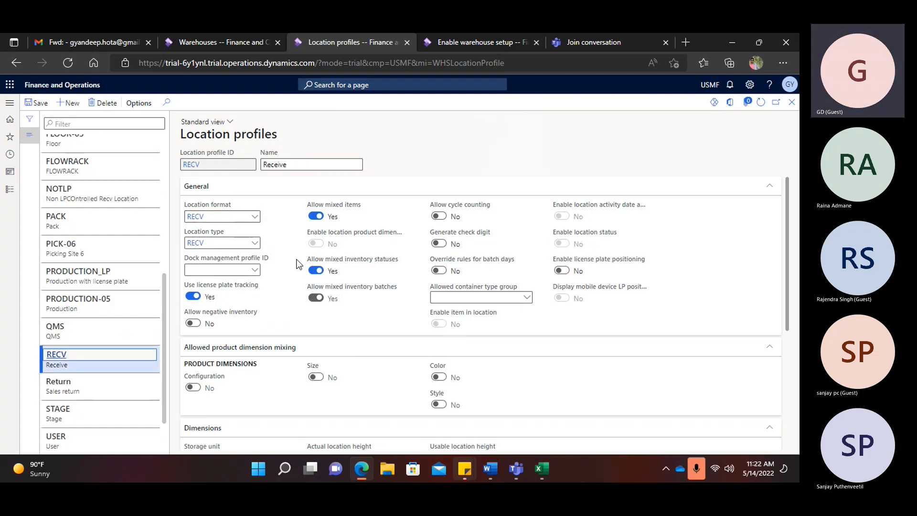
scroll(128, 194, "up", 6)
left_click(96, 146)
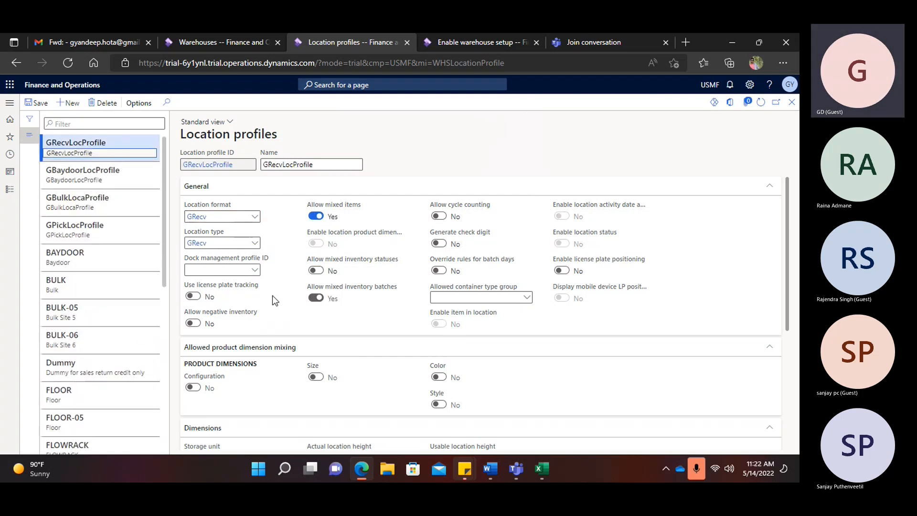
- Turn on license plate tracking and allow mixed inventory statuses on GRecvLocProfile
left_click(193, 296)
left_click(316, 270)
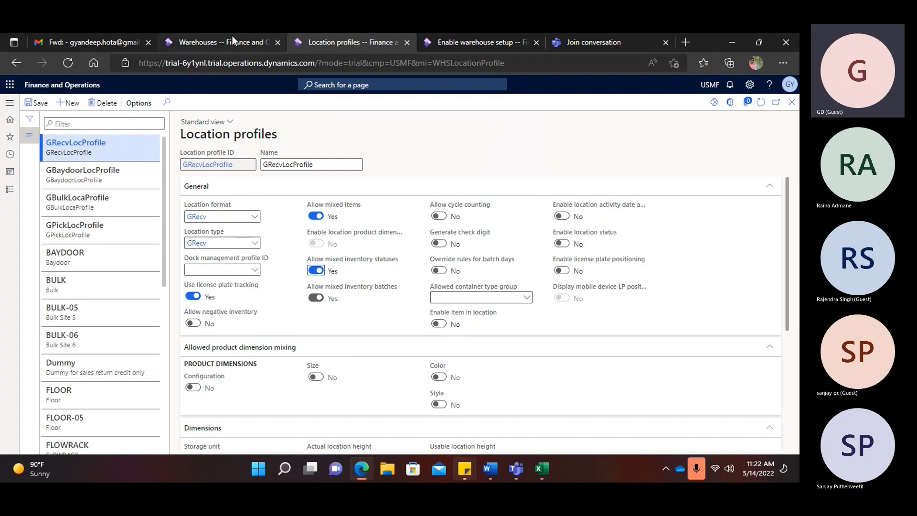
left_click(492, 474)
- Append '-done' after Location Profile on Today's Agenda, then return to Edge
scroll(399, 375, "down", 10)
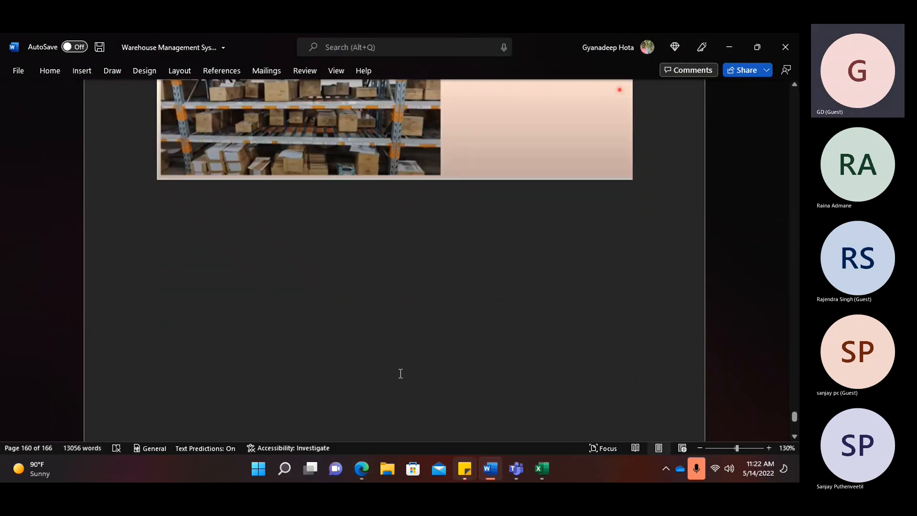
scroll(400, 375, "down", 5)
scroll(430, 345, "down", 4, "ctrl")
scroll(431, 345, "down", 3)
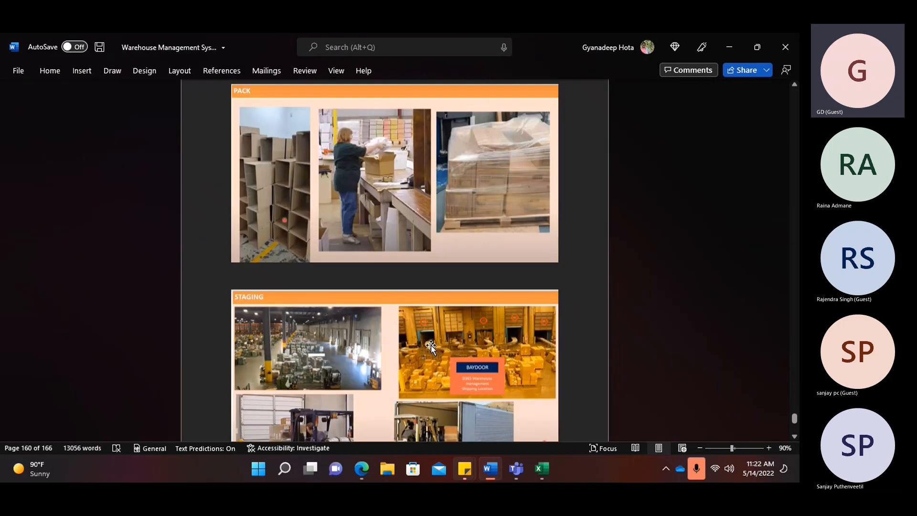
scroll(431, 345, "down", 15)
scroll(431, 346, "down", 10)
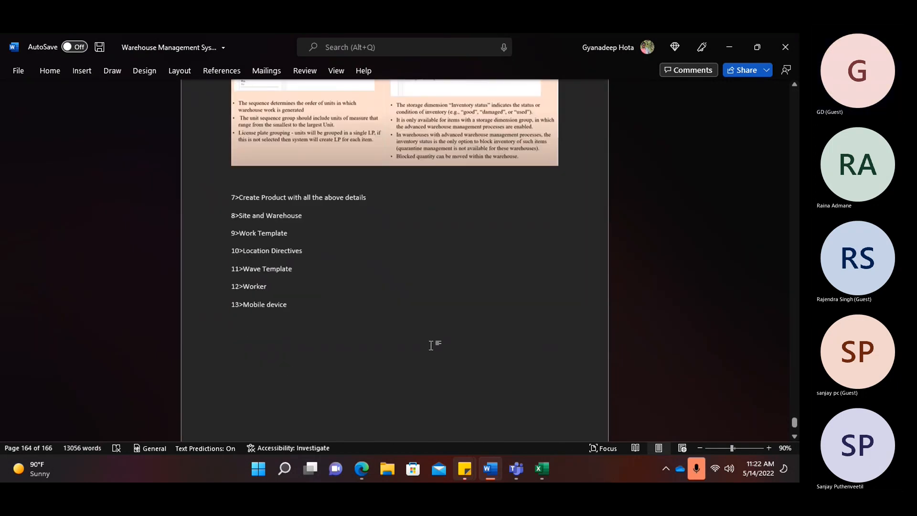
scroll(431, 345, "down", 12)
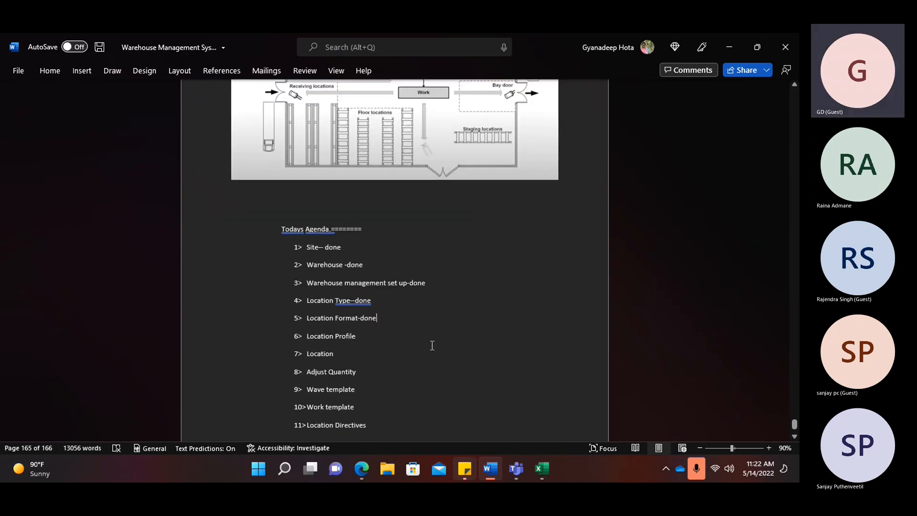
scroll(432, 345, "up", 5)
type("-don")
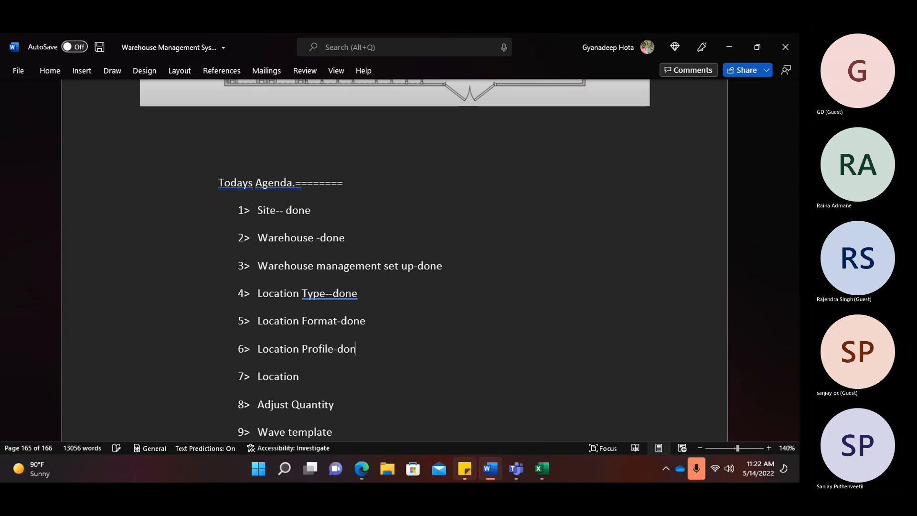
type("e")
key("alt+Tab")
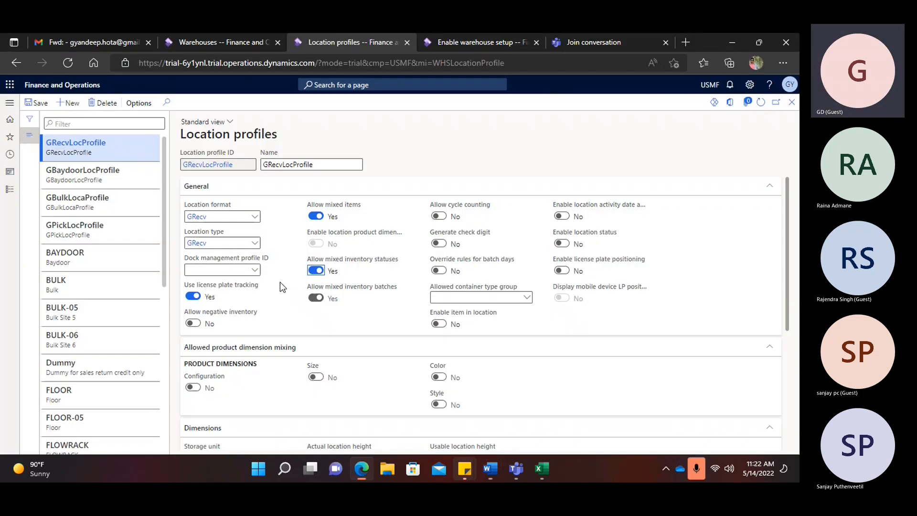
left_click(208, 44)
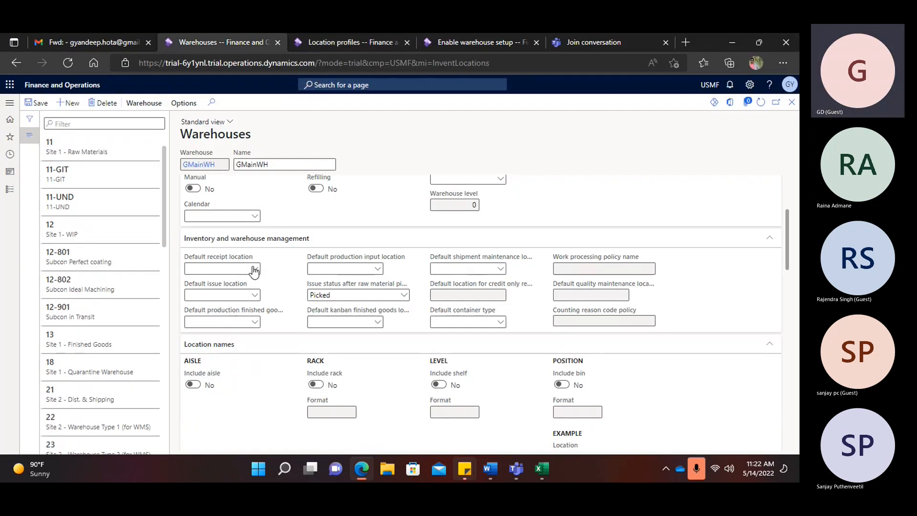
left_click(257, 273)
left_click(337, 42)
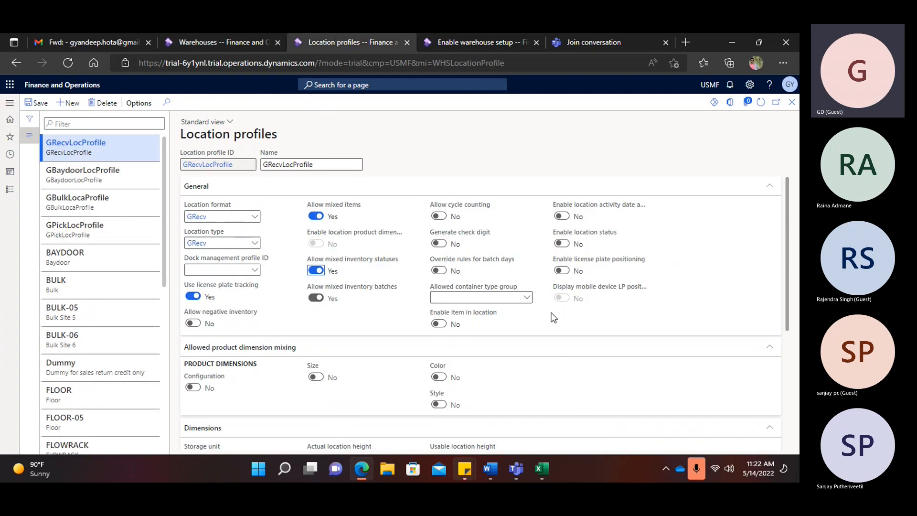
key("alt+Tab")
key("alt+Tab")
left_click(491, 469)
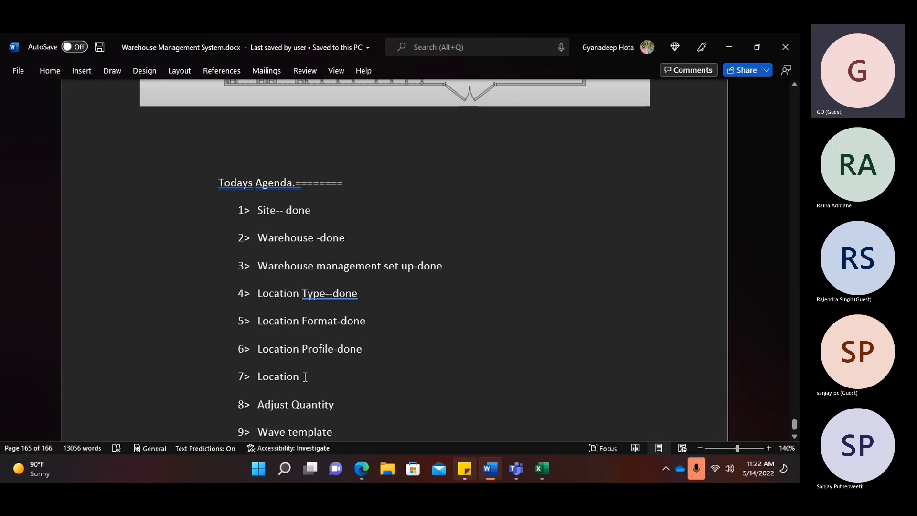
left_click(362, 469)
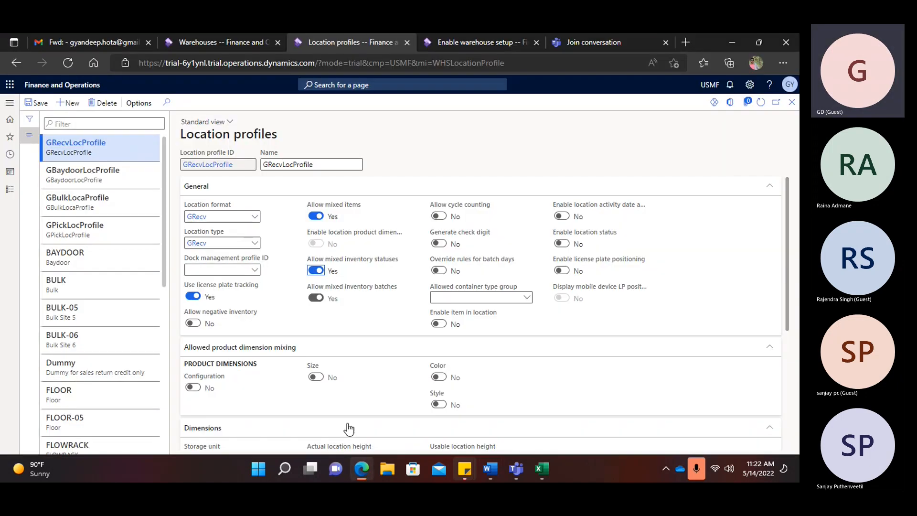
left_click(10, 103)
- Collapse the navigation pane and go through Setup > Warehouse to the Locations page
left_click(203, 112)
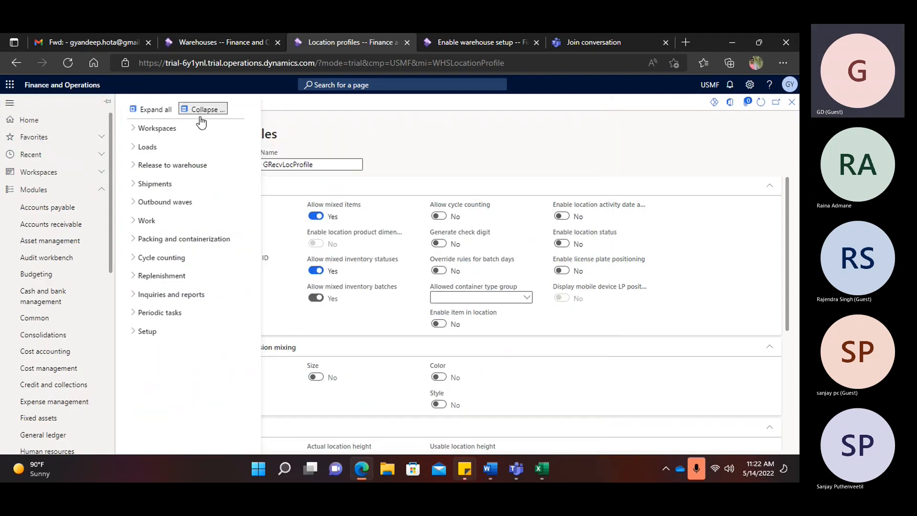
left_click(146, 332)
left_click(310, 342)
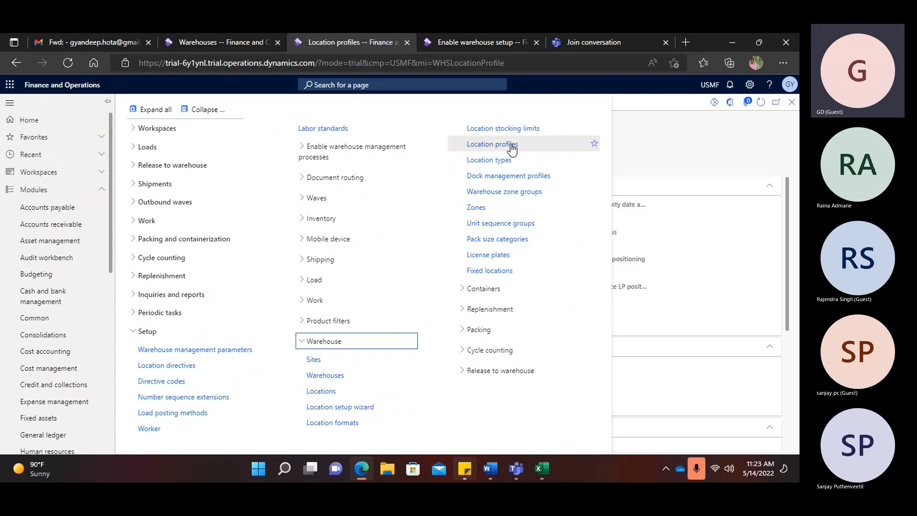
left_click(320, 391)
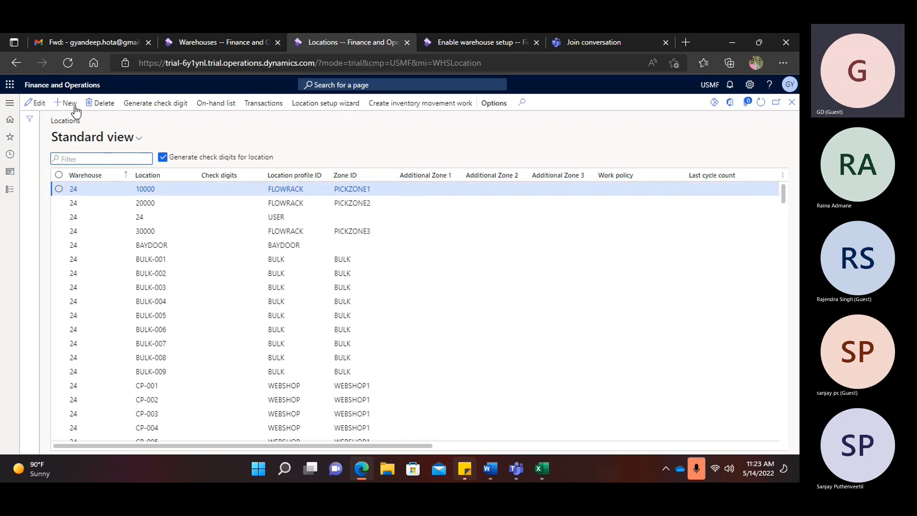
- Create location GPick1 in warehouse GMainWH with location profile GPickLocProfile
key("alt+n")
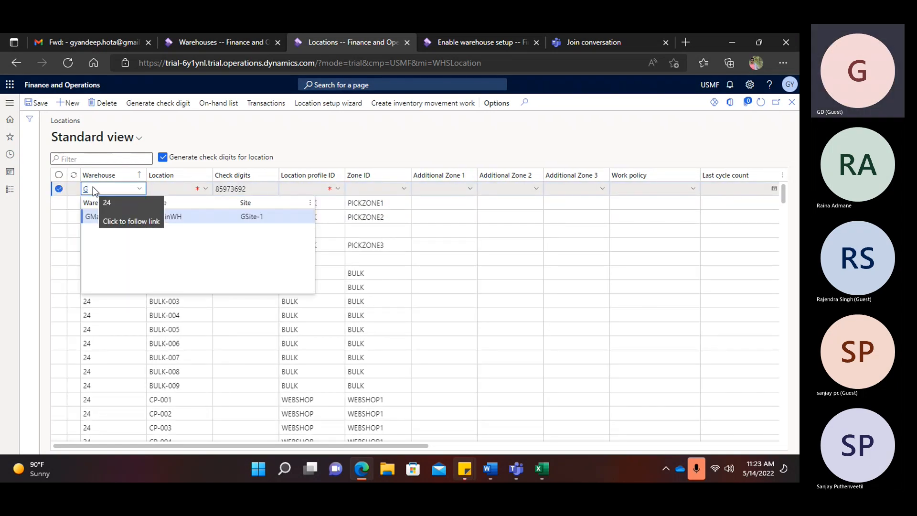
left_click(199, 223)
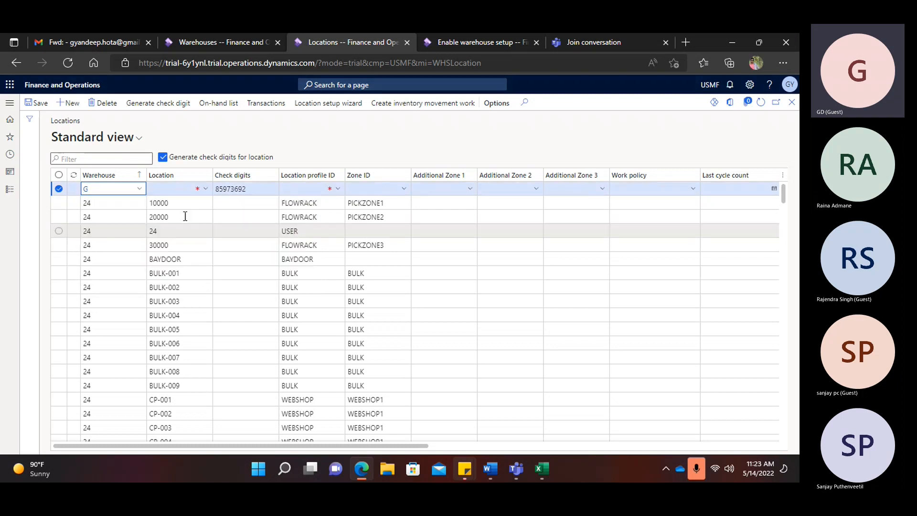
left_click(170, 182)
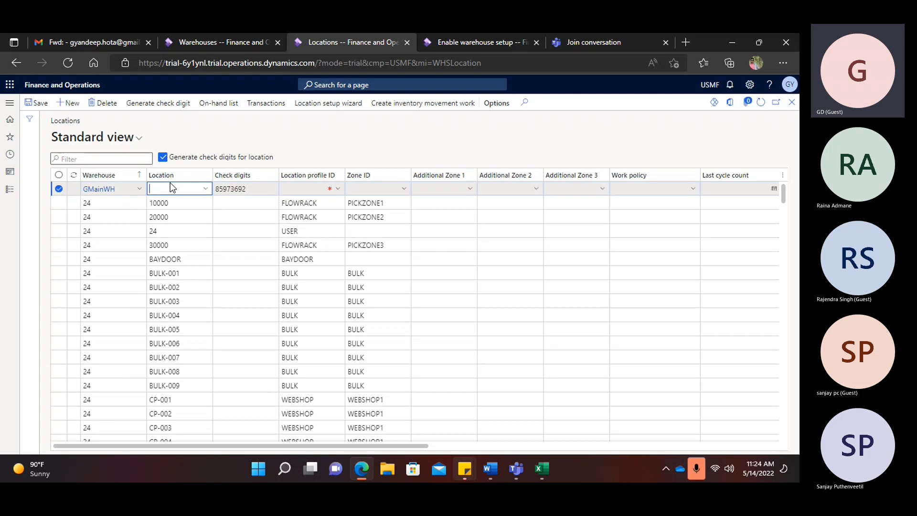
type("GPick1")
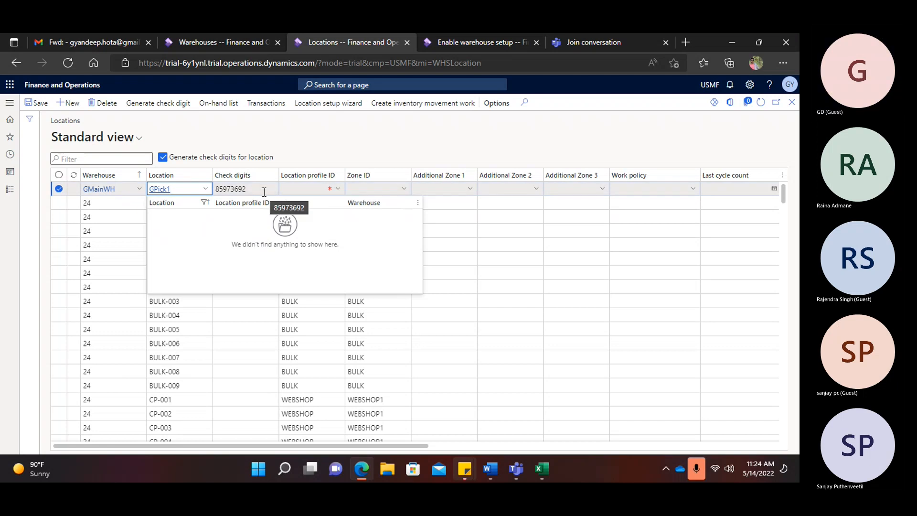
left_click(294, 190)
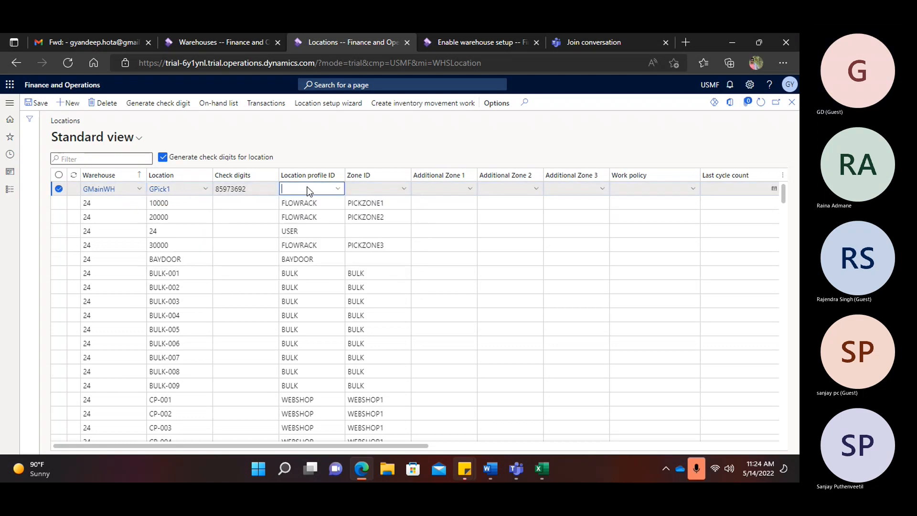
left_click(338, 190)
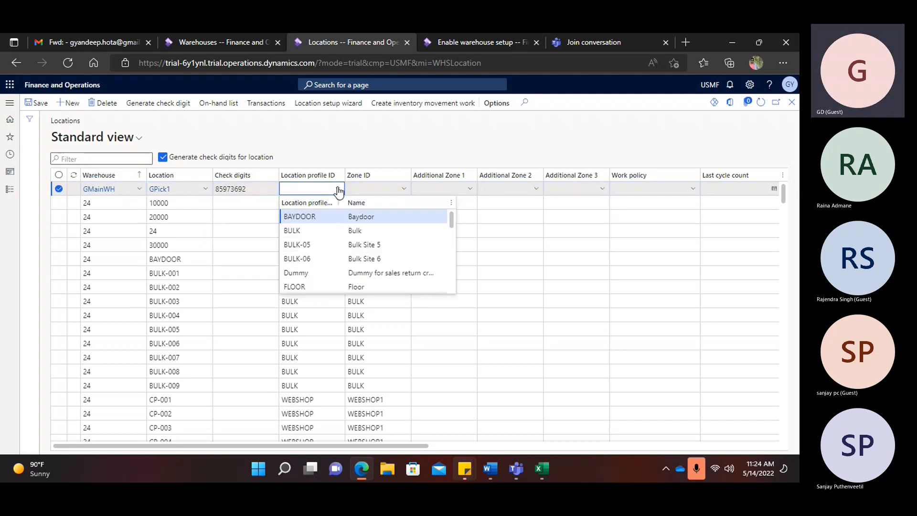
scroll(317, 233, "down", 2)
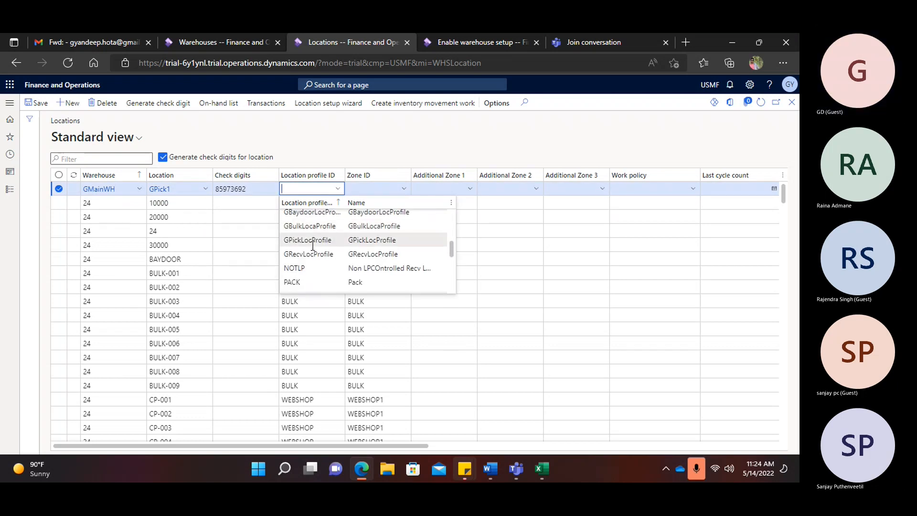
left_click(399, 243)
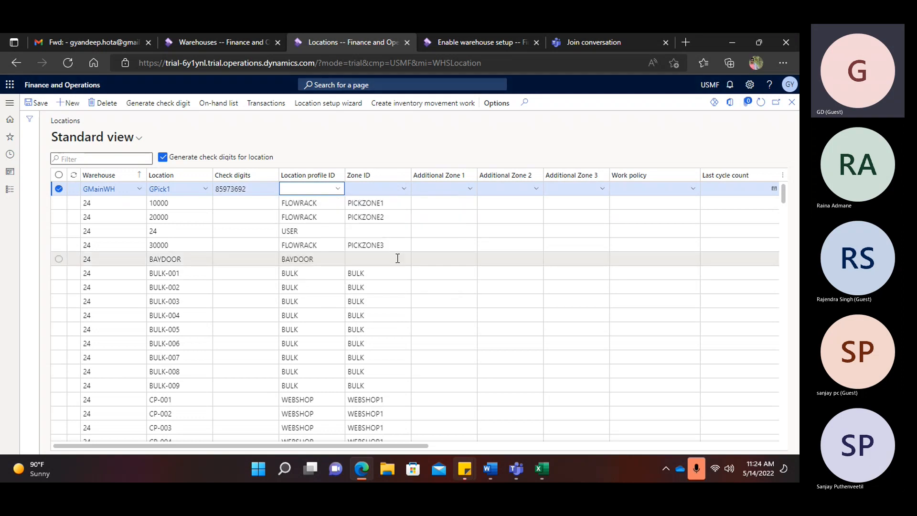
- Turn on automatic check digits for locations and save GPick1 with Alt+N
left_click(163, 158)
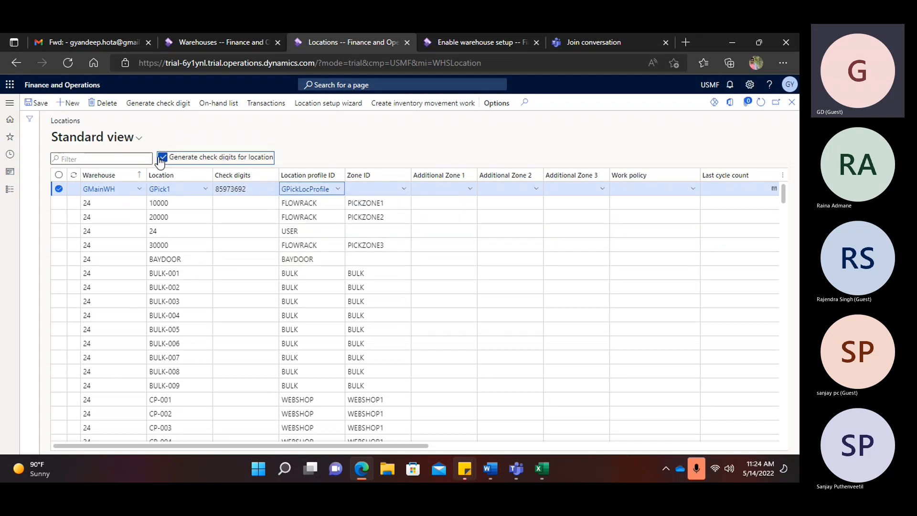
left_click(256, 189)
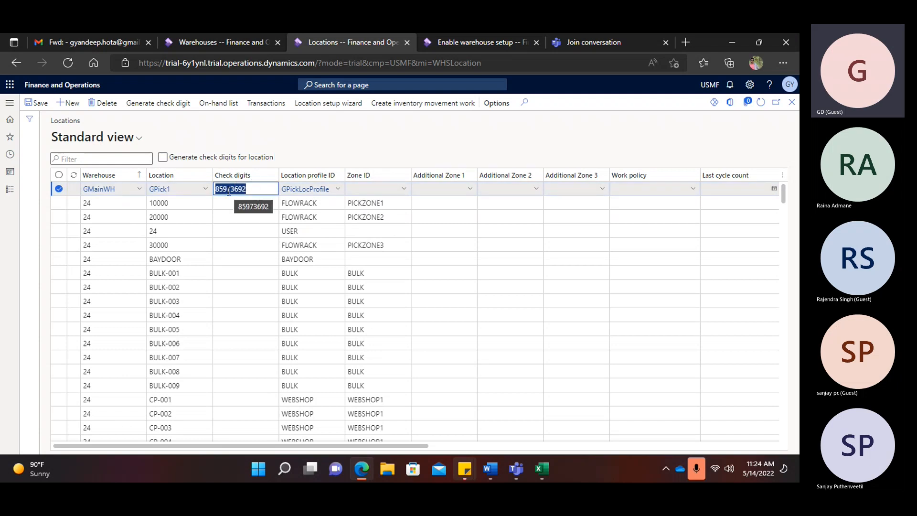
left_click(162, 157)
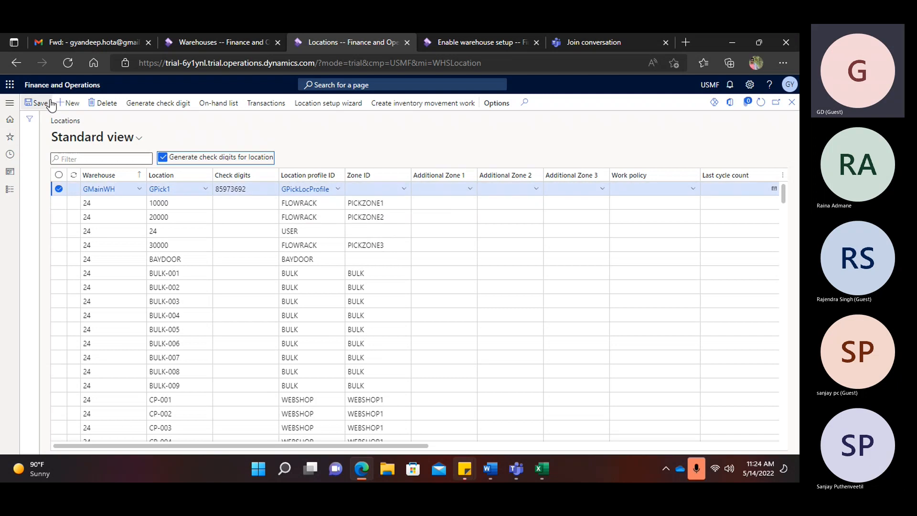
key("alt+n")
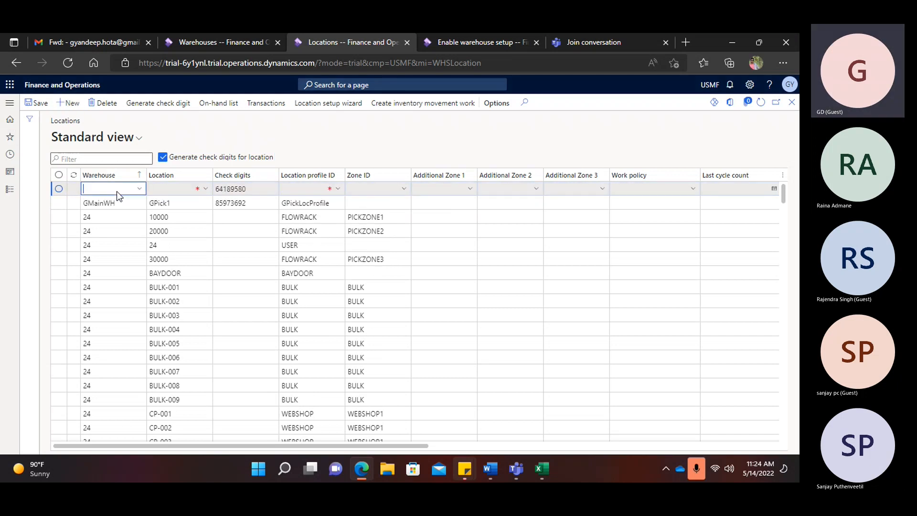
- Add location GBulk in GMainWH with profile GBulkLocaProfile and save it
type("Gmai")
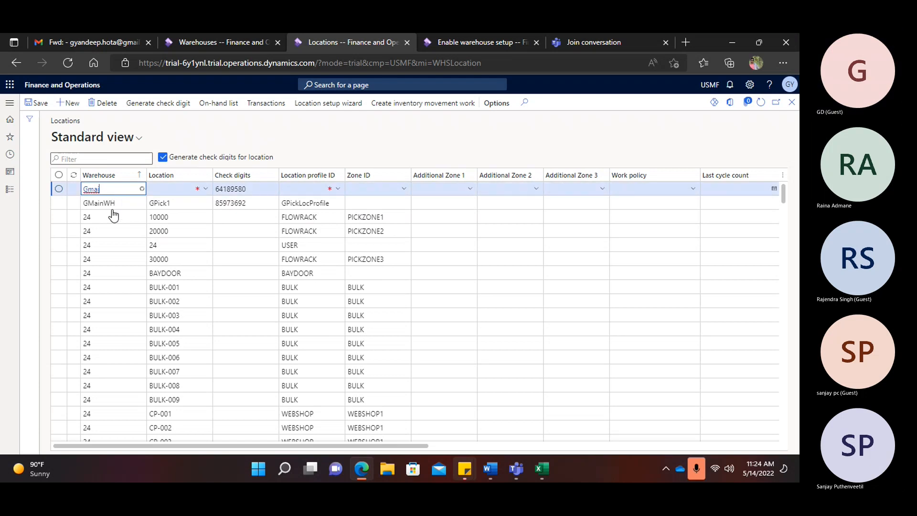
left_click(172, 189)
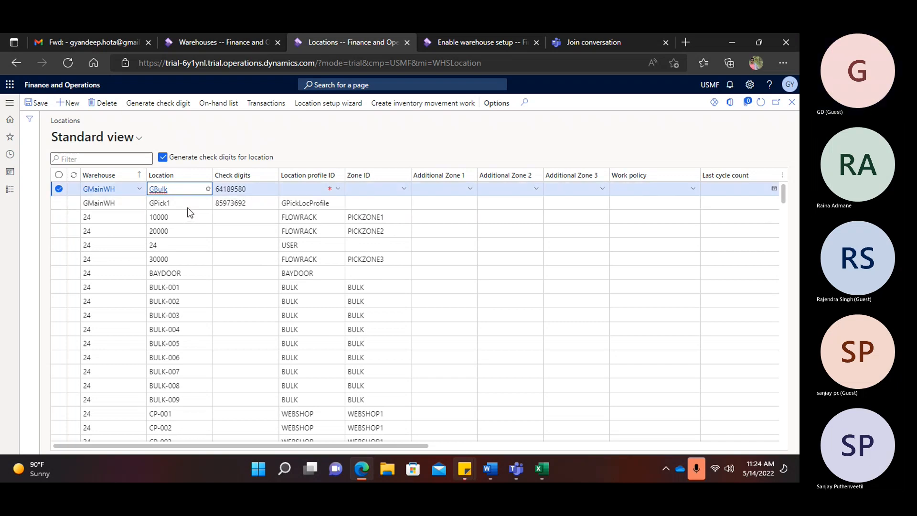
left_click(314, 187)
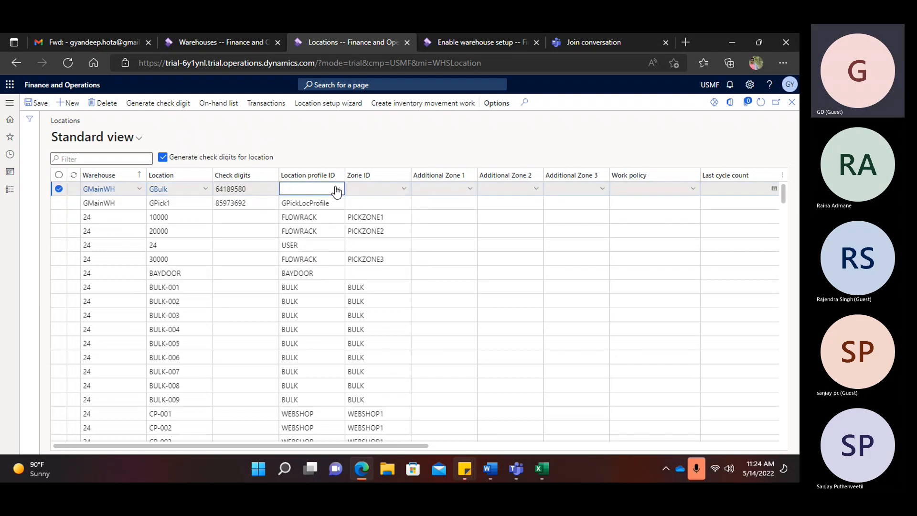
scroll(331, 211, "down", 2)
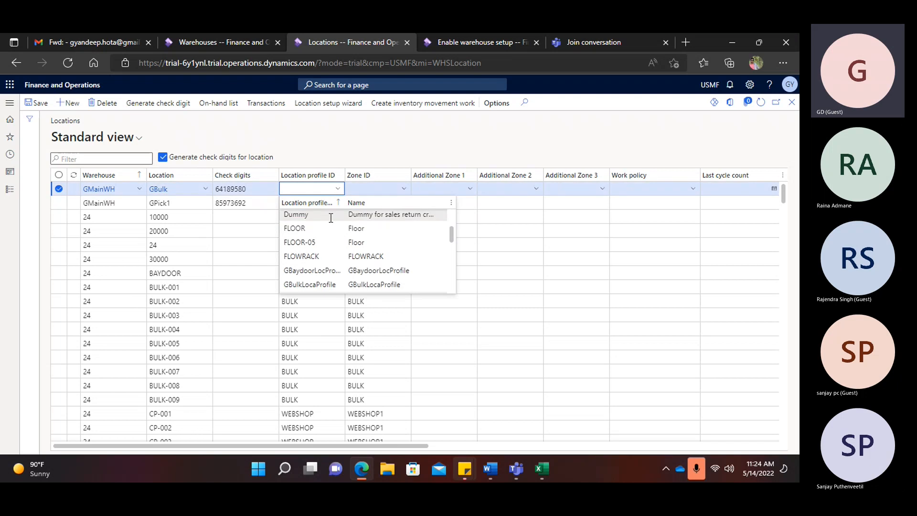
left_click(311, 284)
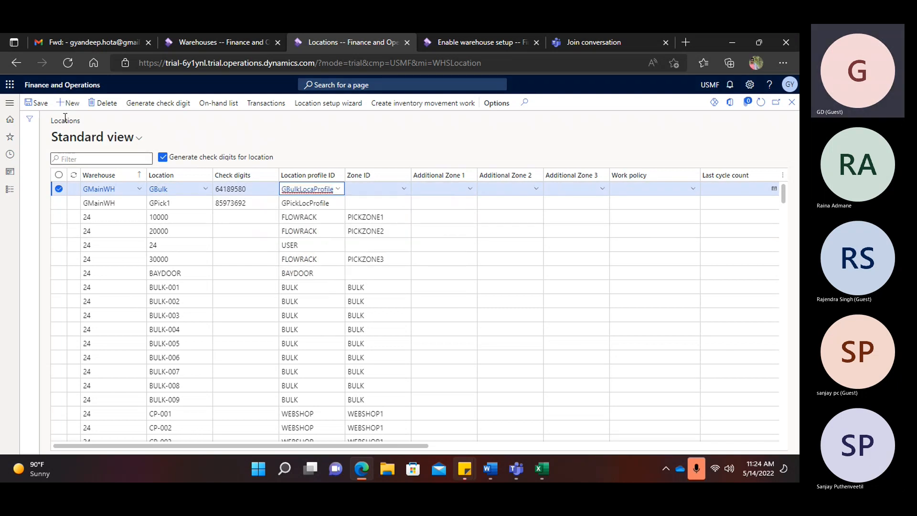
left_click(70, 105)
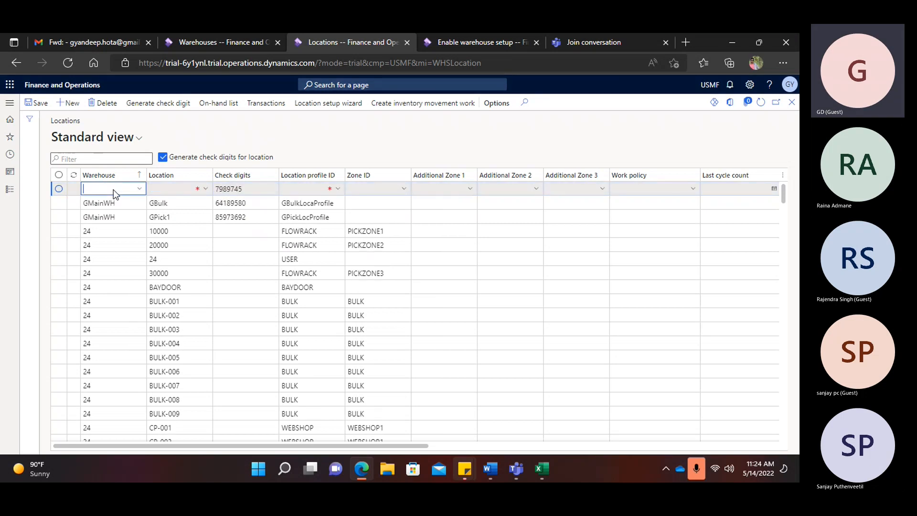
- Add location GBaydoor in GMainWH with profile GBaydoorLocProfile and save it
type("GMai")
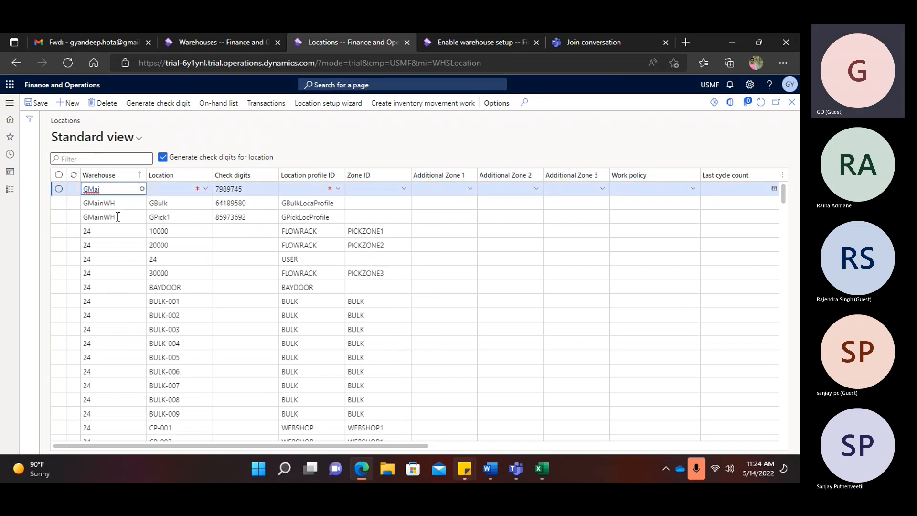
left_click(176, 187)
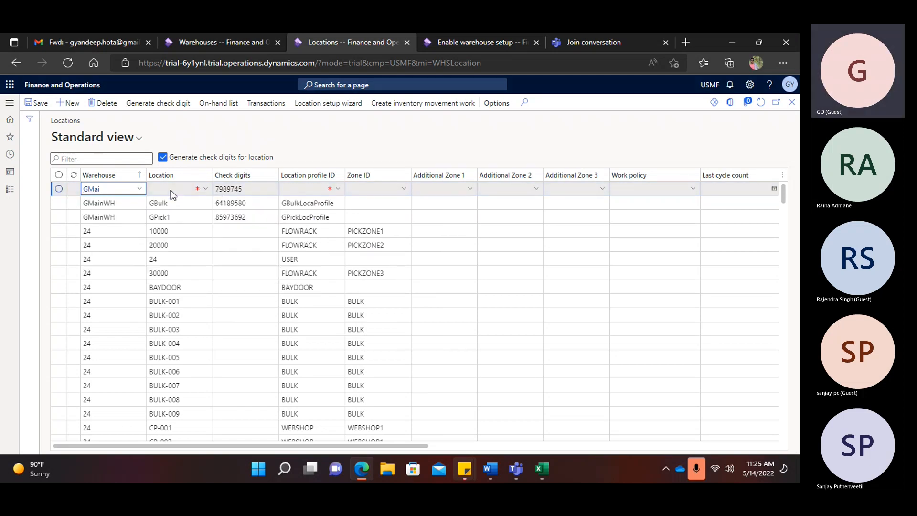
type("GBaydoor")
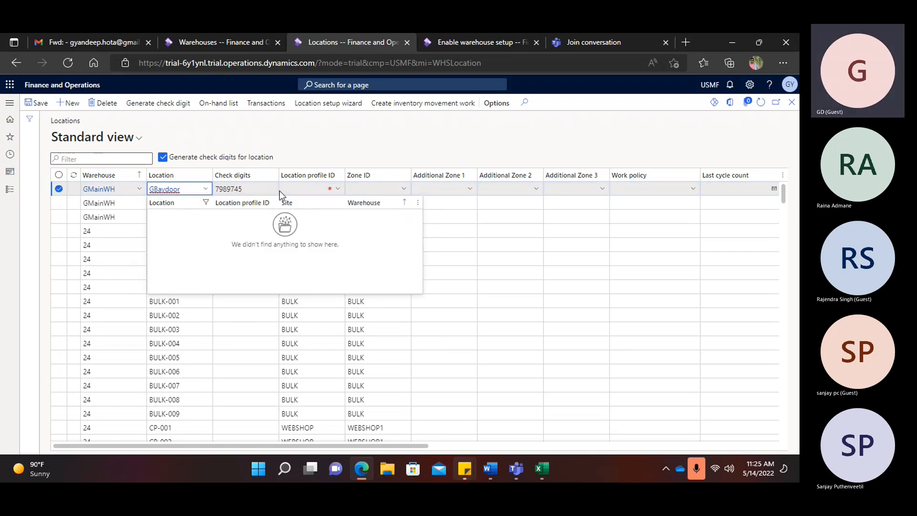
left_click(298, 190)
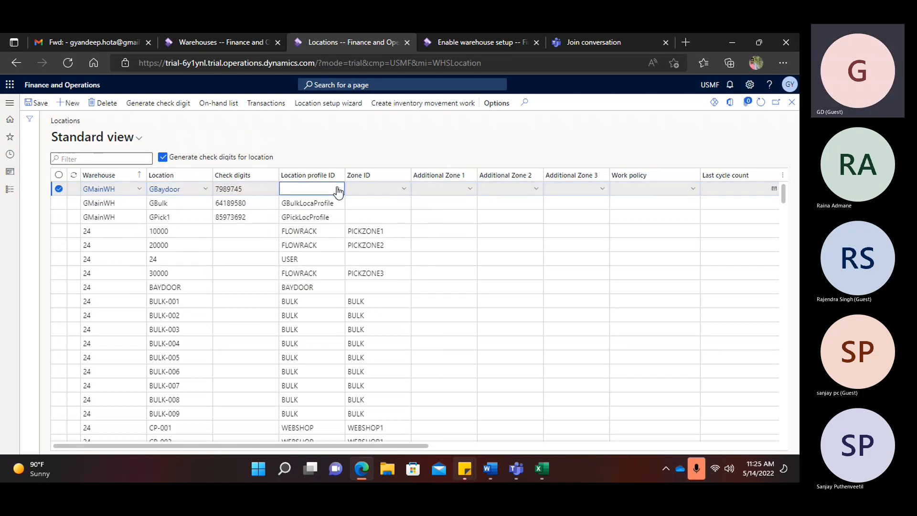
left_click(338, 190)
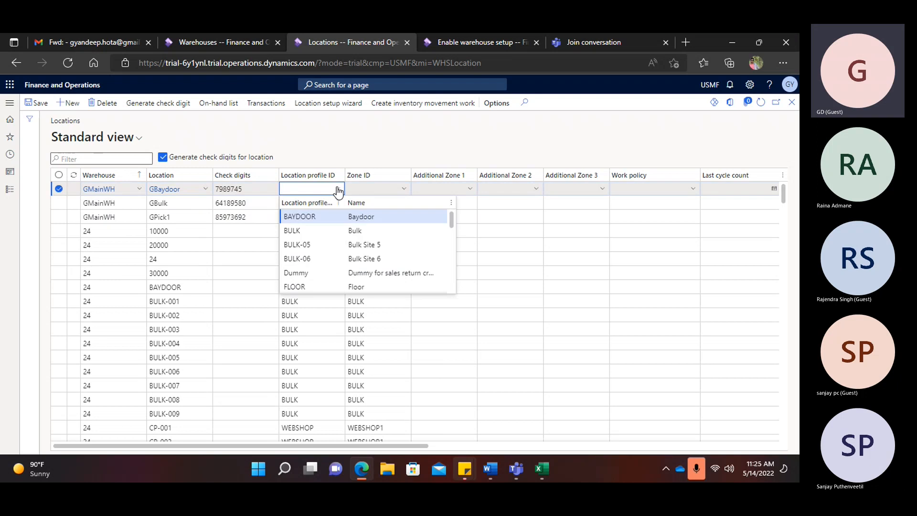
scroll(317, 241, "down", 1)
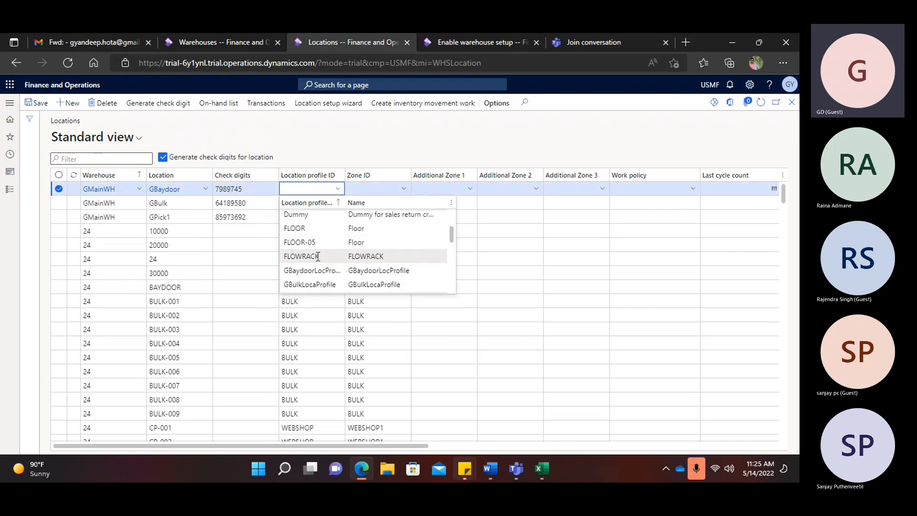
left_click(313, 271)
left_click(71, 104)
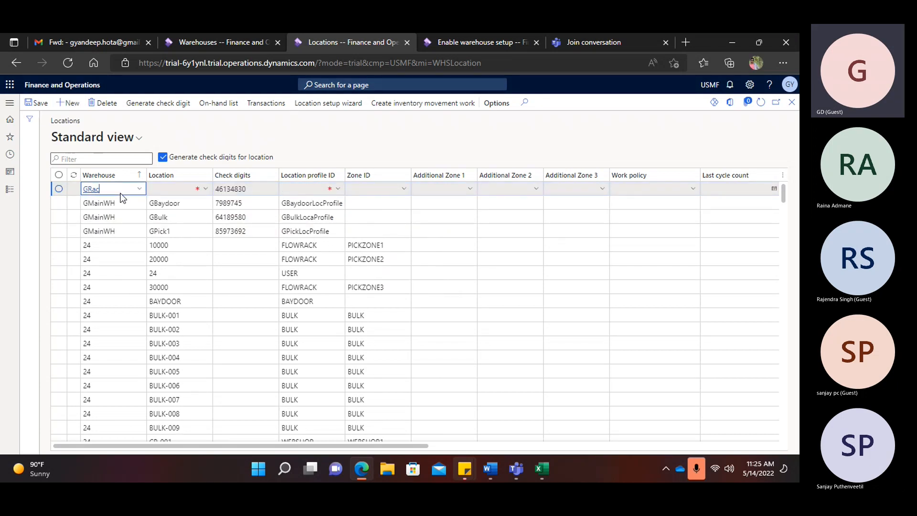
- Set the next location row's warehouse to GMainWH, correcting the mistyped search
key("BackSpace")
key("BackSpace")
key("BackSpace")
key("BackSpace")
key("BackSpace")
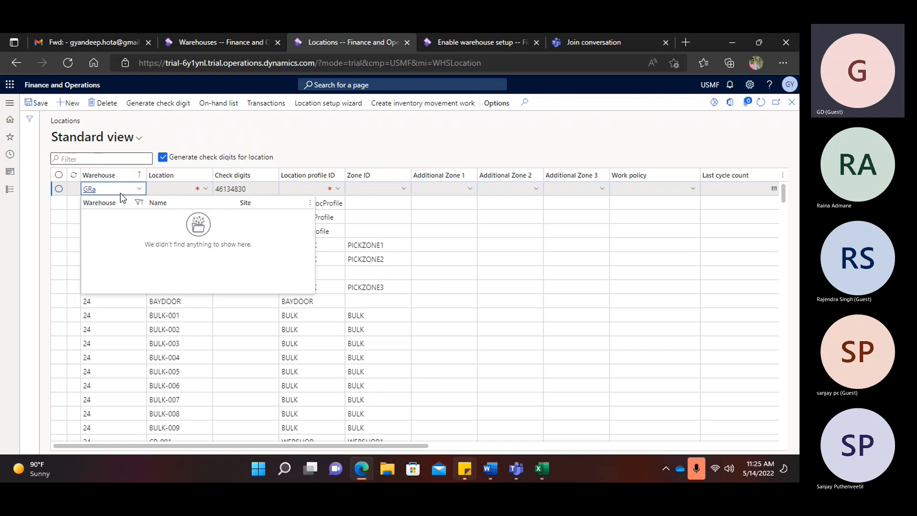
key("Escape")
type("G")
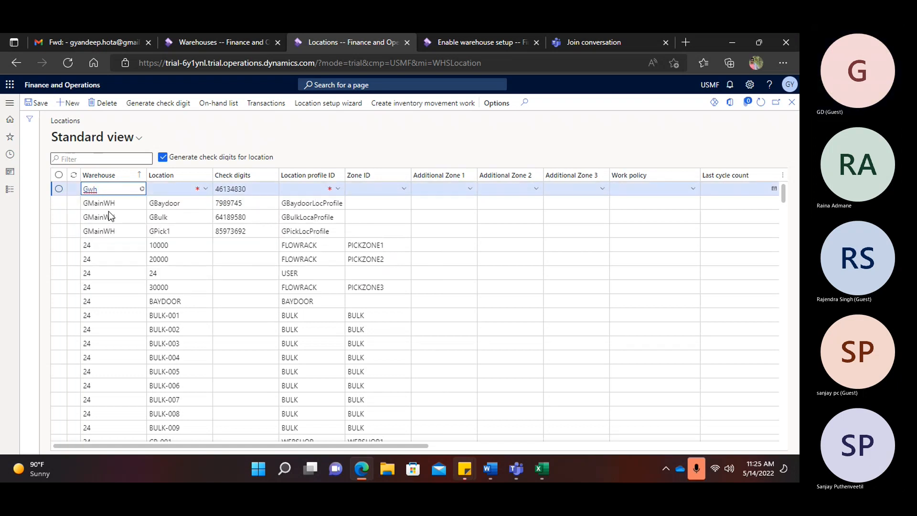
type("wh")
key("BackSpace")
key("BackSpace")
type("main")
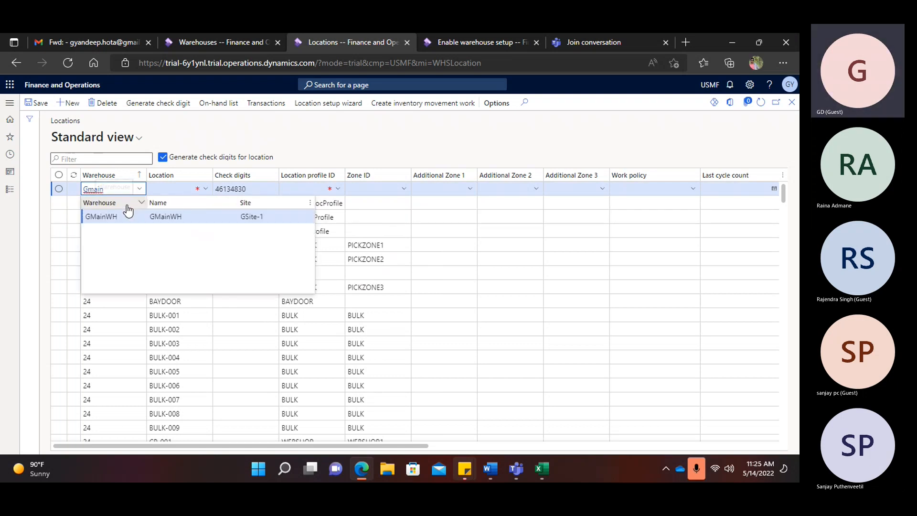
left_click(166, 189)
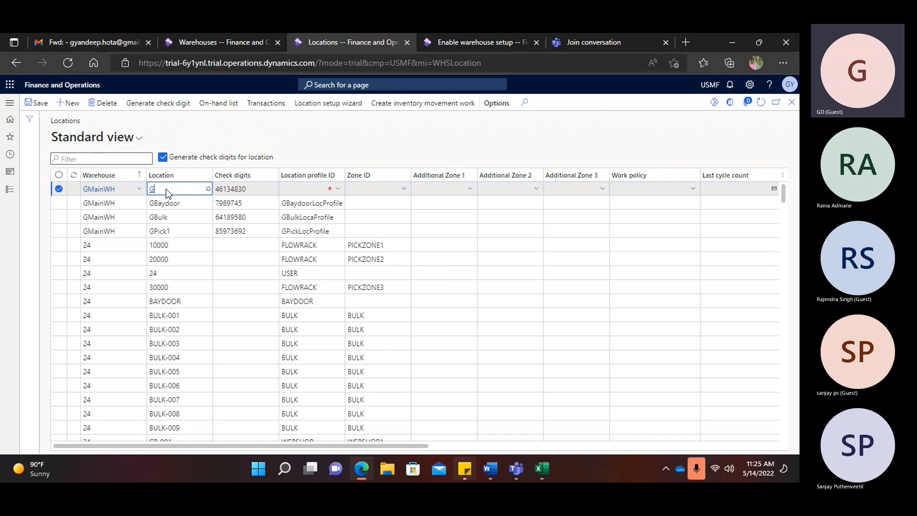
- Name it GRecv with profile GRecvLocProfile, save, and go to Word's Location agenda item
type("GR")
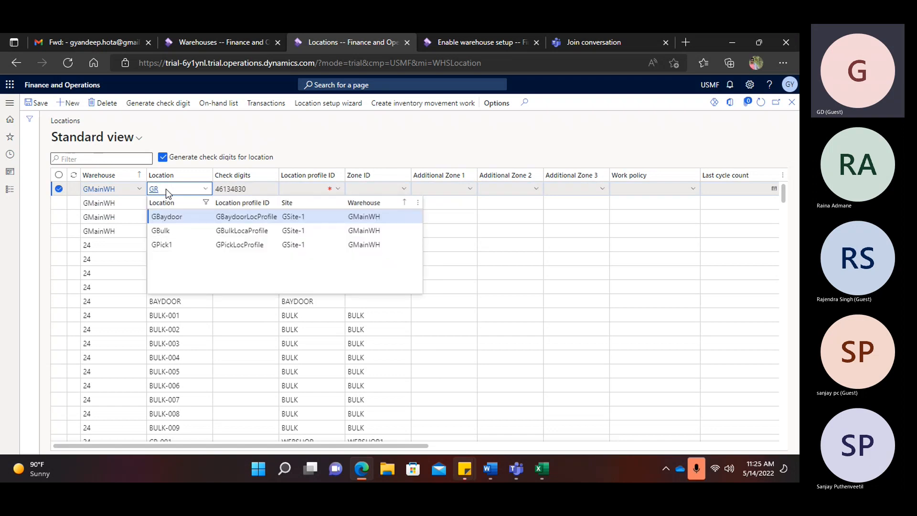
type("ec")
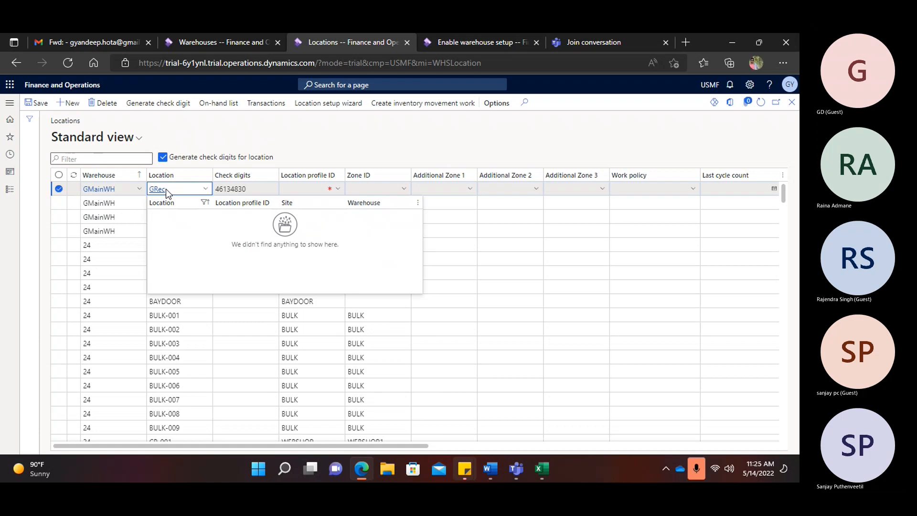
type("v")
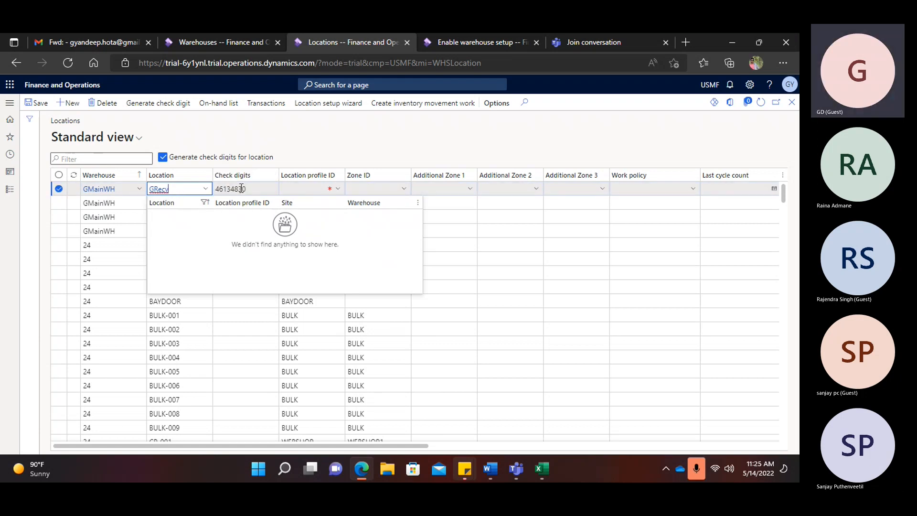
left_click(306, 189)
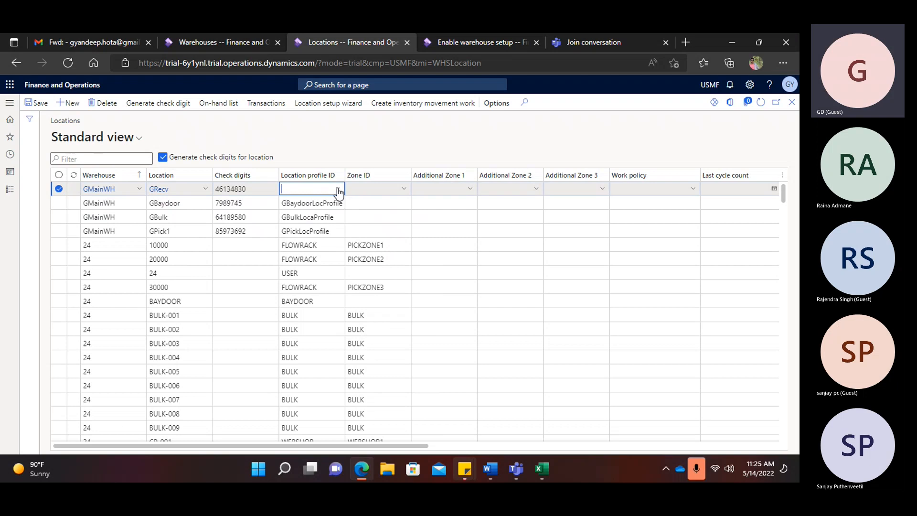
left_click(338, 189)
scroll(321, 255, "down", 4)
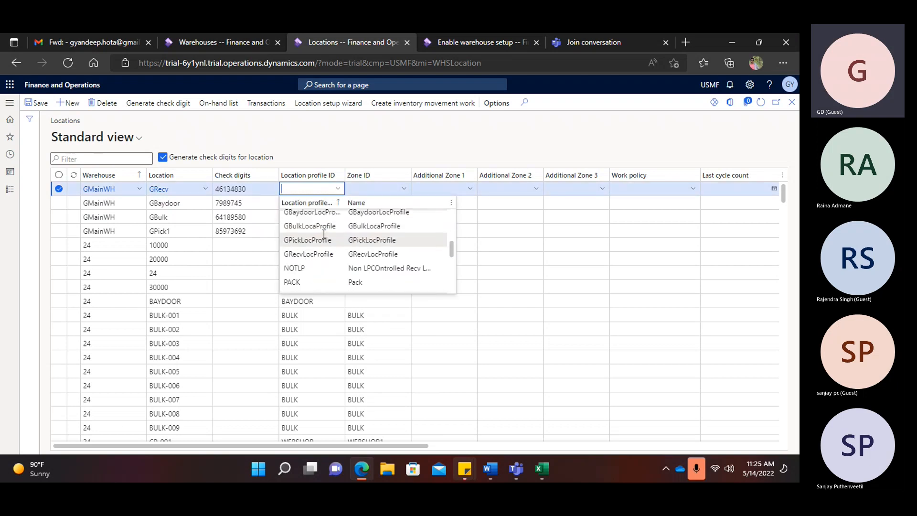
left_click(382, 255)
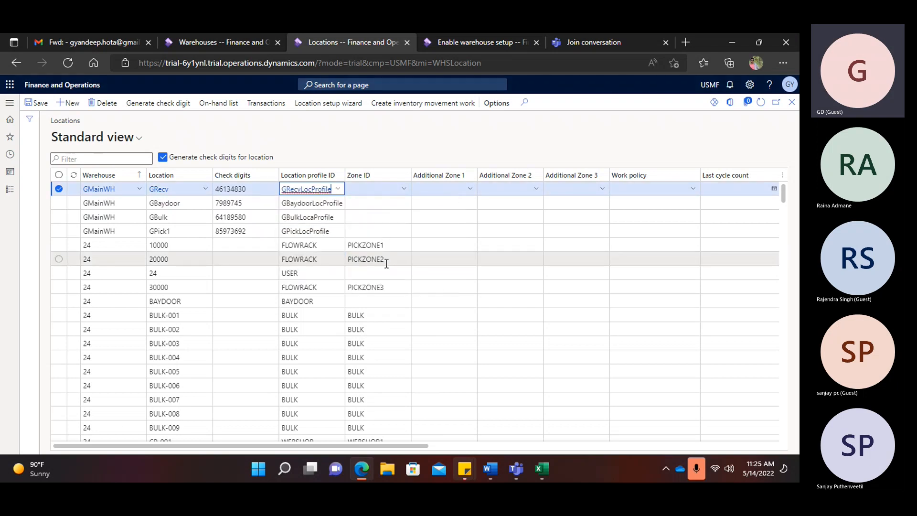
left_click(36, 102)
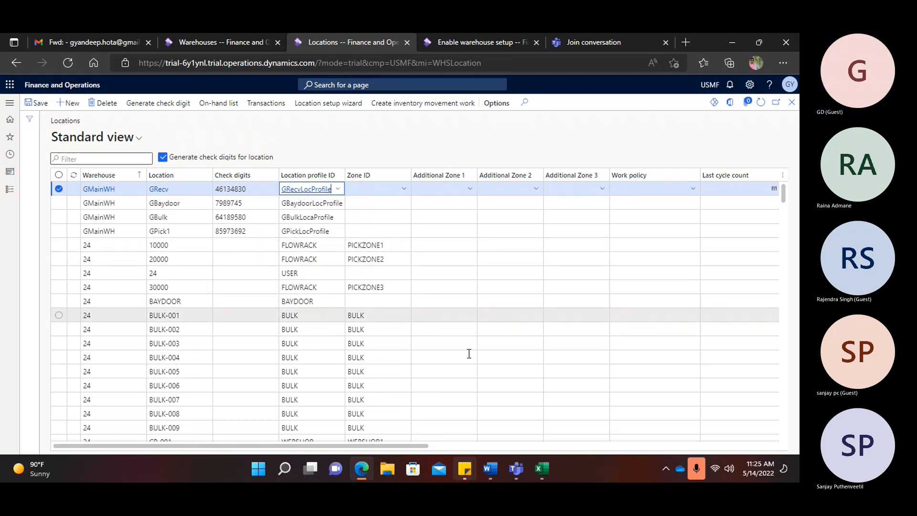
left_click(491, 469)
left_click(328, 373)
- Append '-done' to agenda line 7 'Location' and return to the Locations list
type("-done")
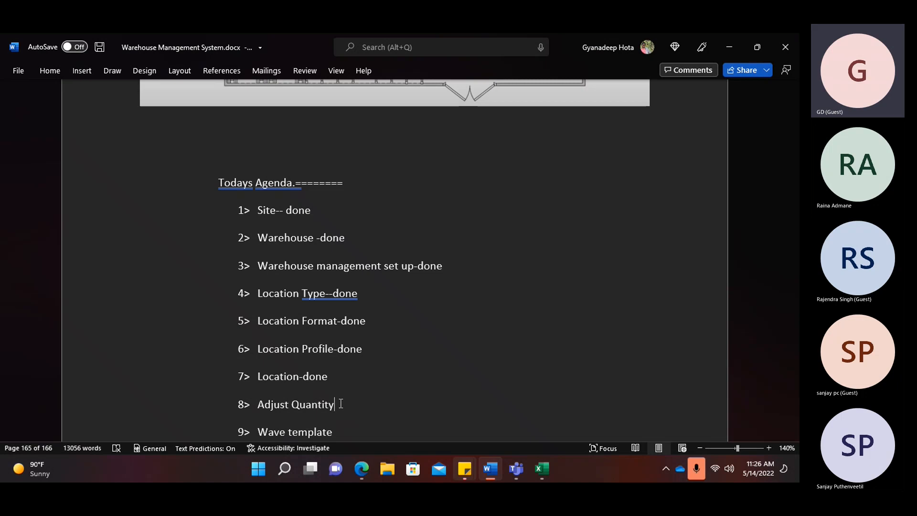
key("alt+Tab")
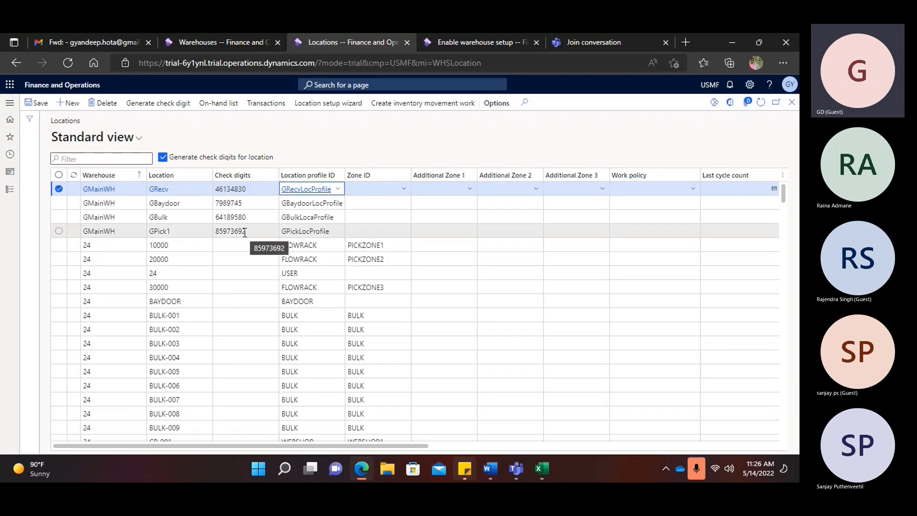
- Select the GPick1 location row instead of GRecv and open its on-hand inventory
left_click(58, 189)
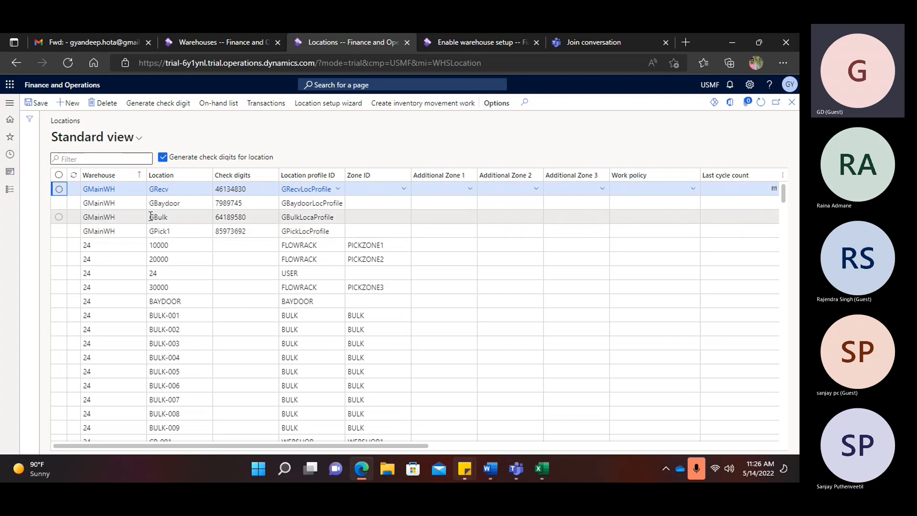
left_click(59, 234)
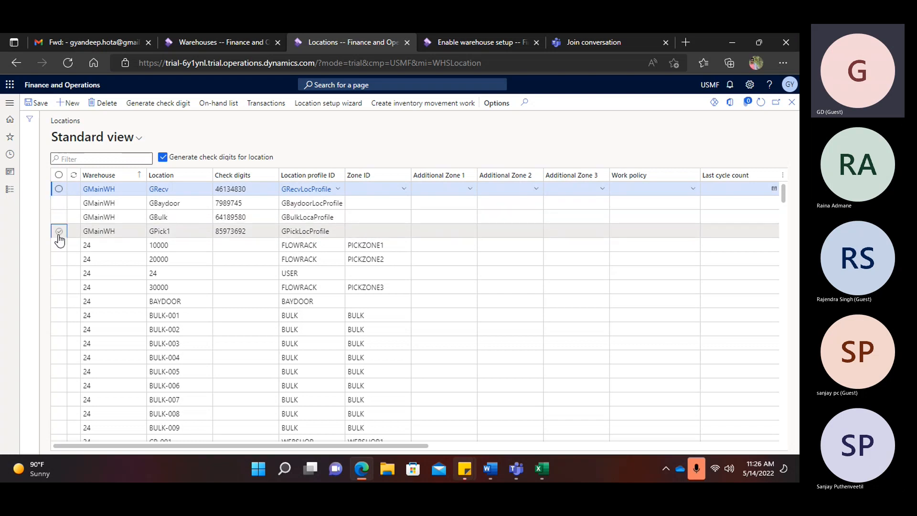
left_click(204, 105)
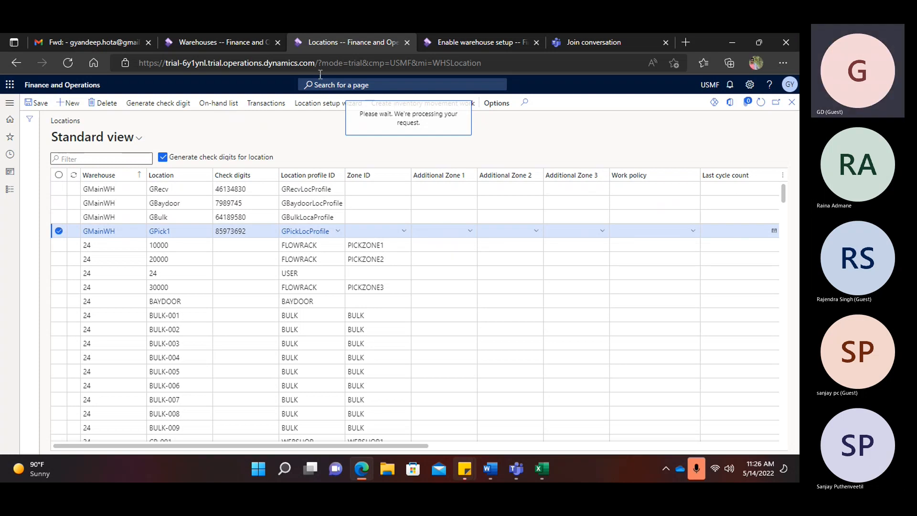
- Keep the session open, open Warehouse management > Location profiles, and return to GPick1's empty on-hand list
left_click(473, 42)
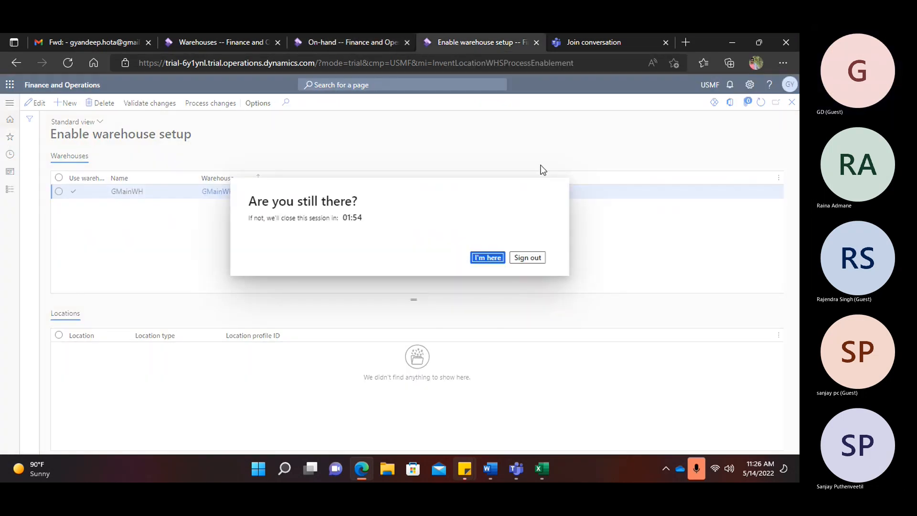
left_click(487, 257)
left_click(9, 103)
left_click(33, 232)
scroll(36, 344, "down", 7)
left_click(46, 449)
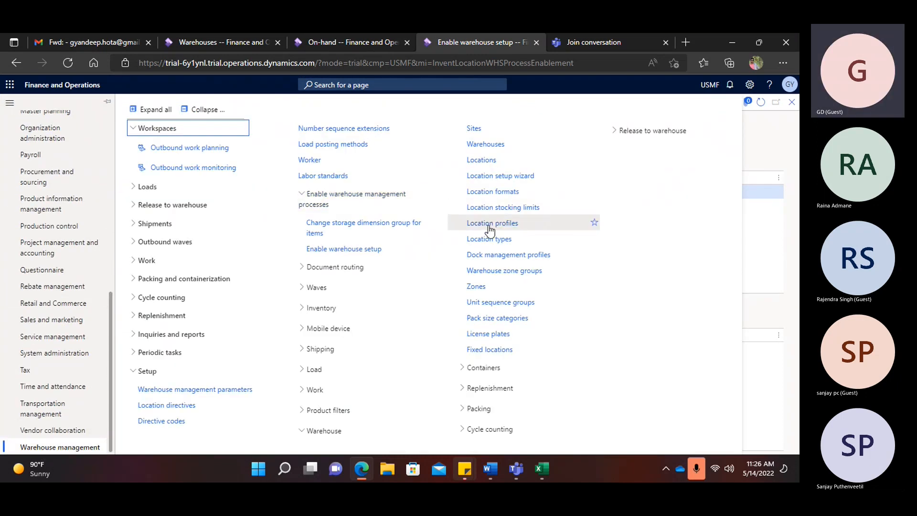
left_click(489, 226)
left_click(334, 40)
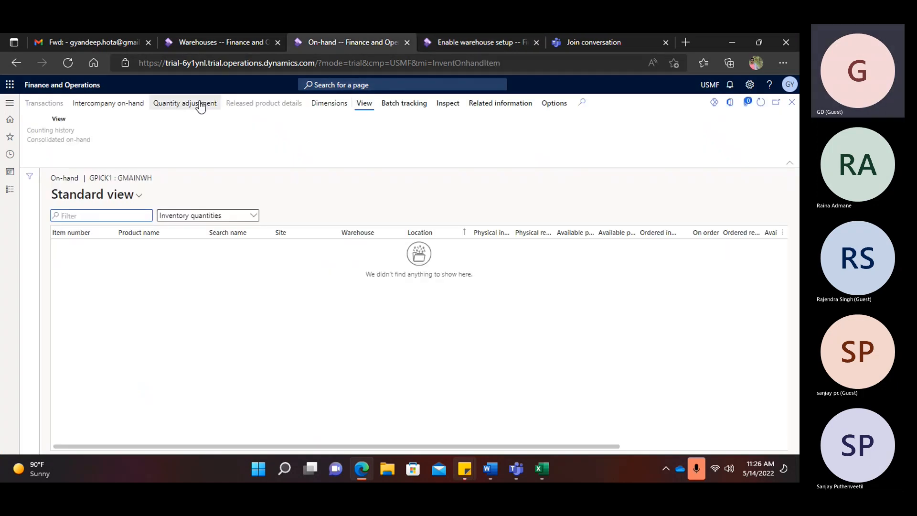
- Open Quantity adjustment and show the Location dimension in the counting grid
left_click(189, 104)
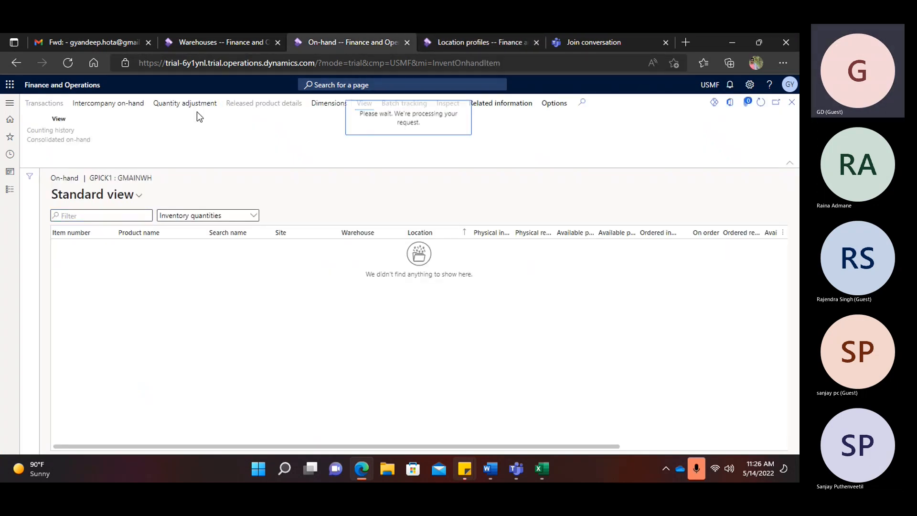
left_click(178, 148)
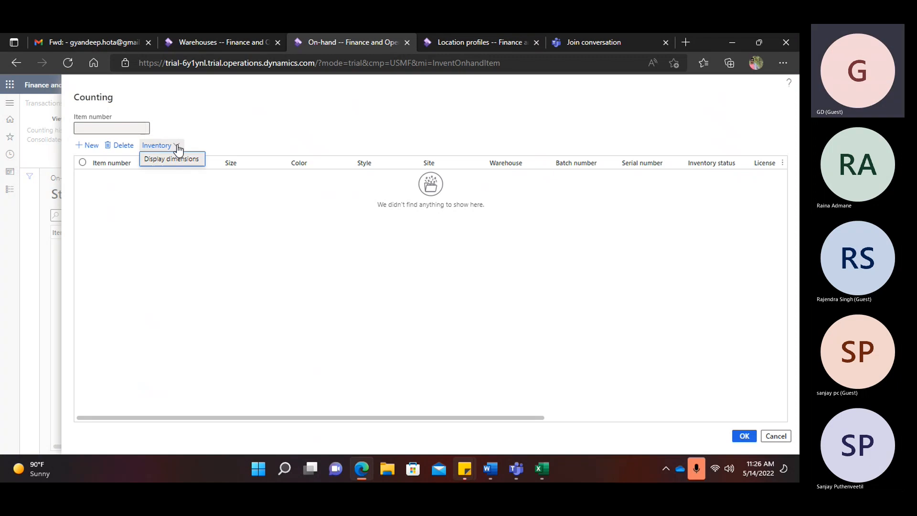
left_click(179, 159)
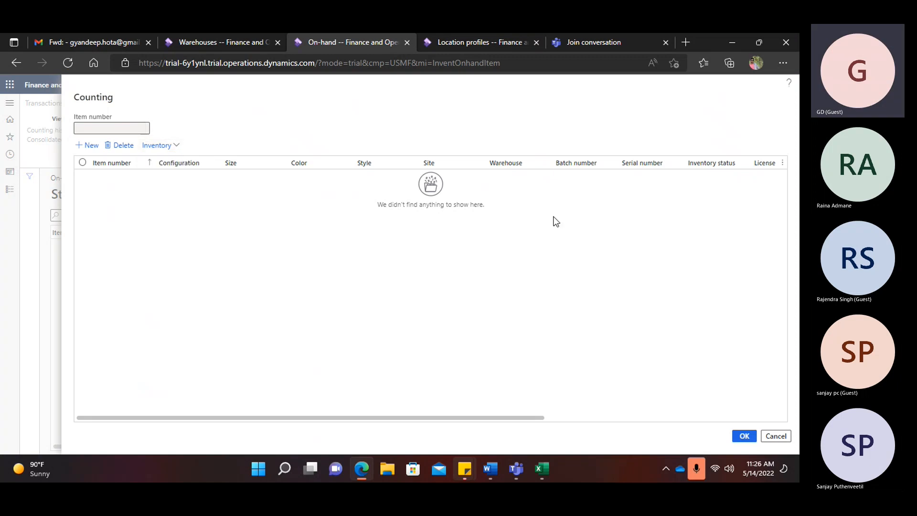
left_click(646, 245)
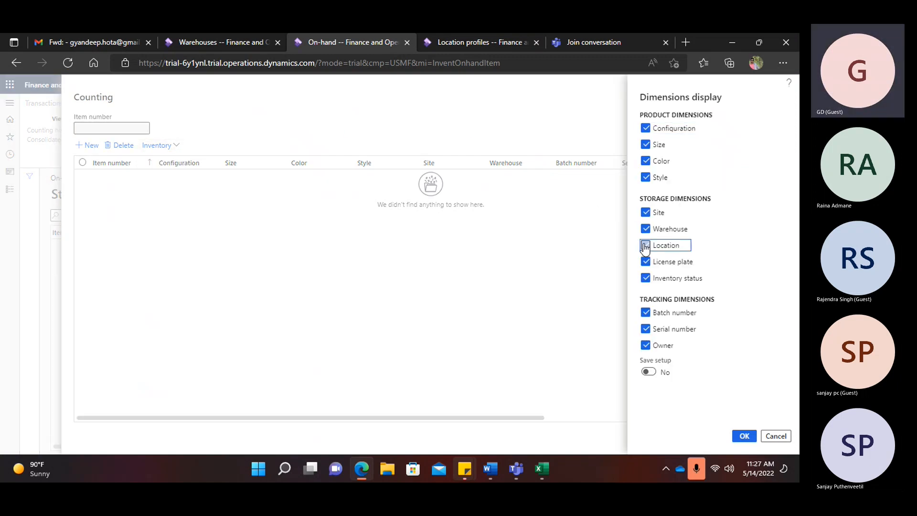
left_click(744, 436)
- Add a counting line for item A0001 at warehouse GMainWH, location GPick1, status Available
left_click(88, 145)
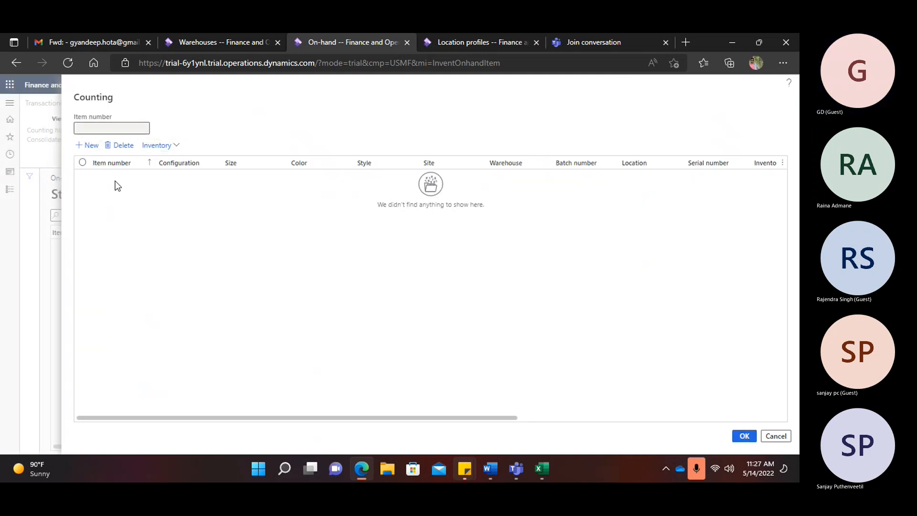
type("a0001")
key("Tab")
key("Tab")
key("Tab")
key("Tab")
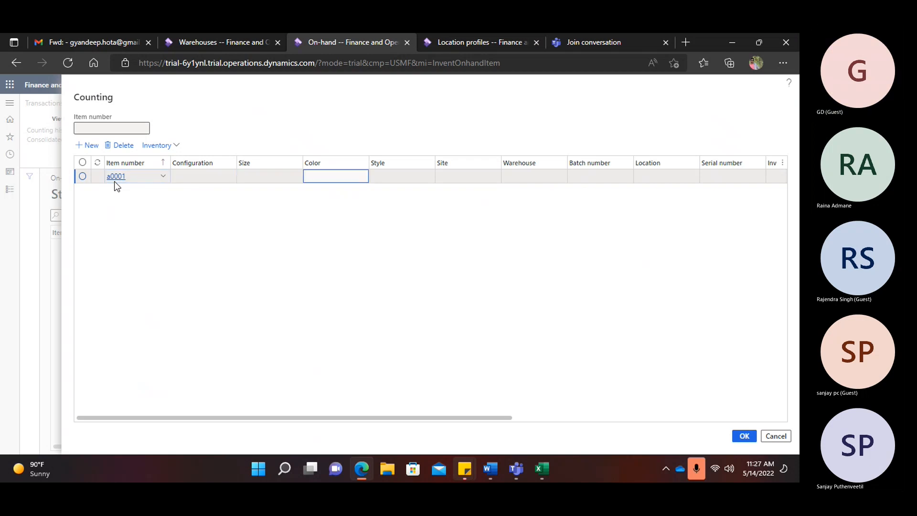
key("Tab")
key("Tab")
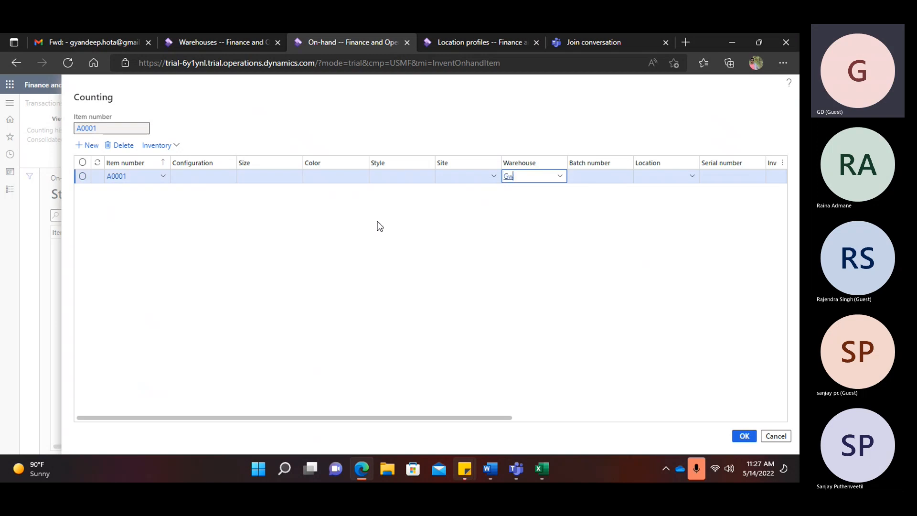
left_click(515, 220)
left_click(682, 176)
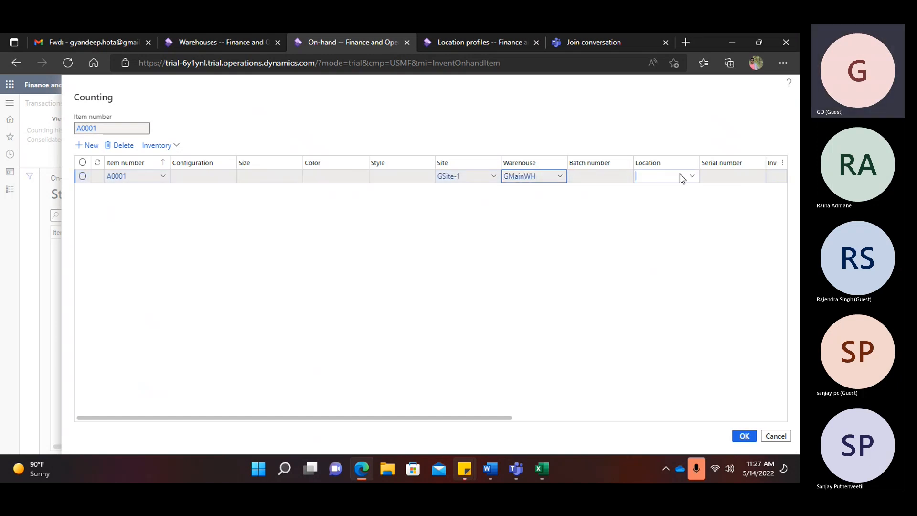
type("Gpic")
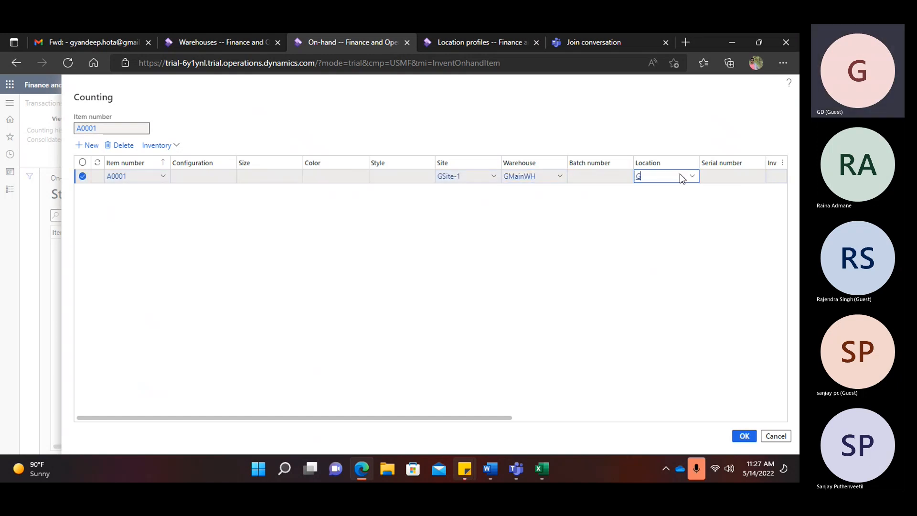
type("k")
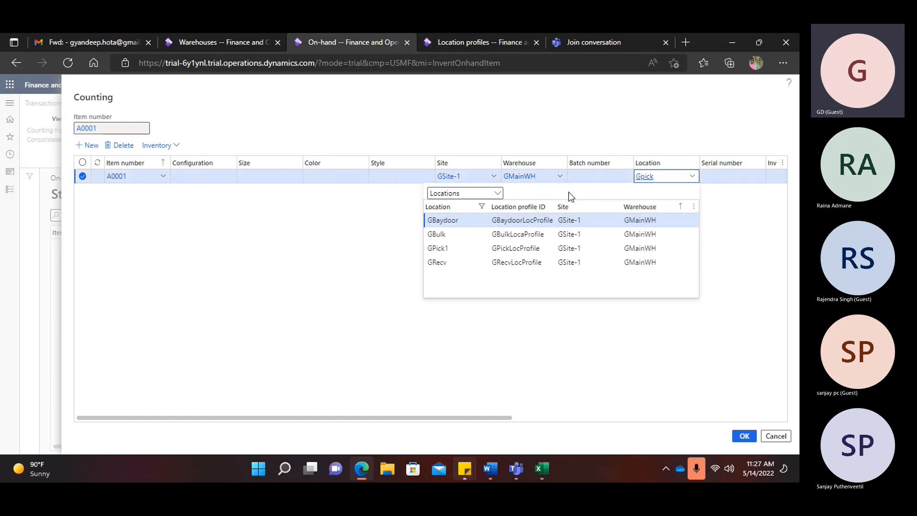
type("1")
key("Return")
key("Tab")
key("Tab")
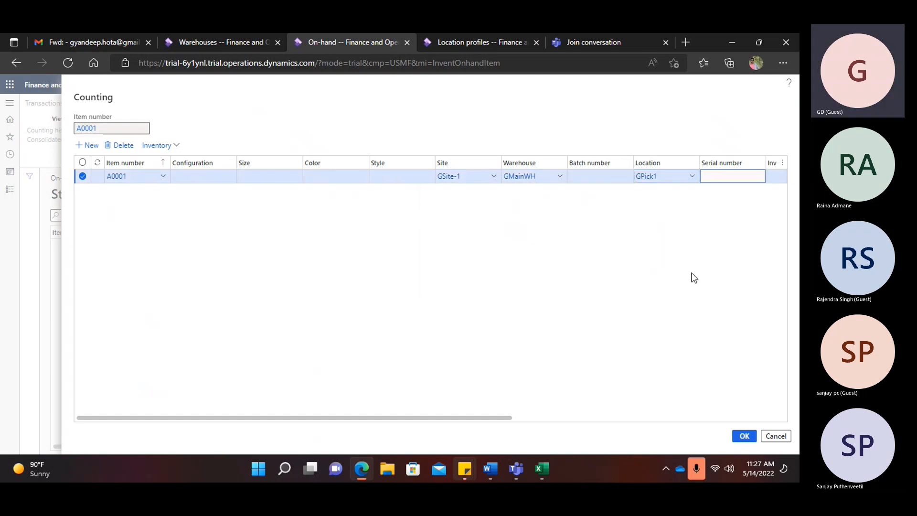
left_click(767, 180)
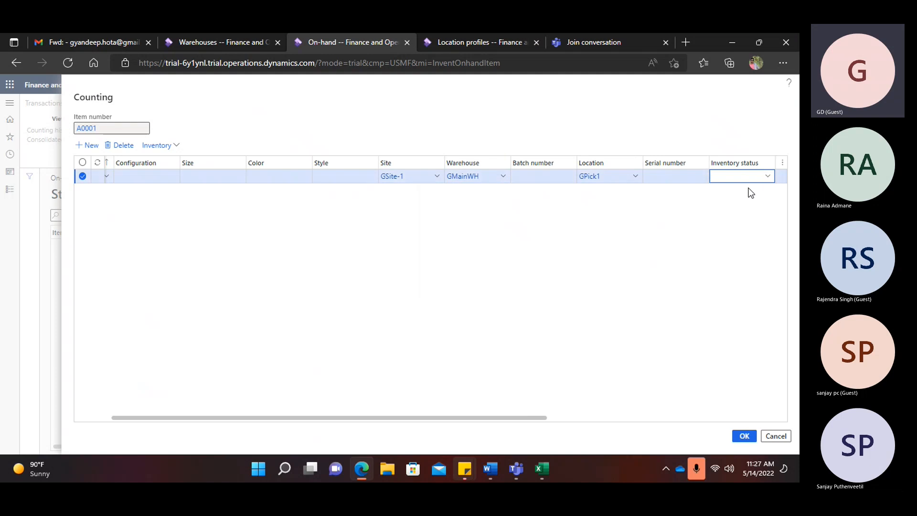
left_click(680, 203)
left_click_drag(534, 418, 690, 419)
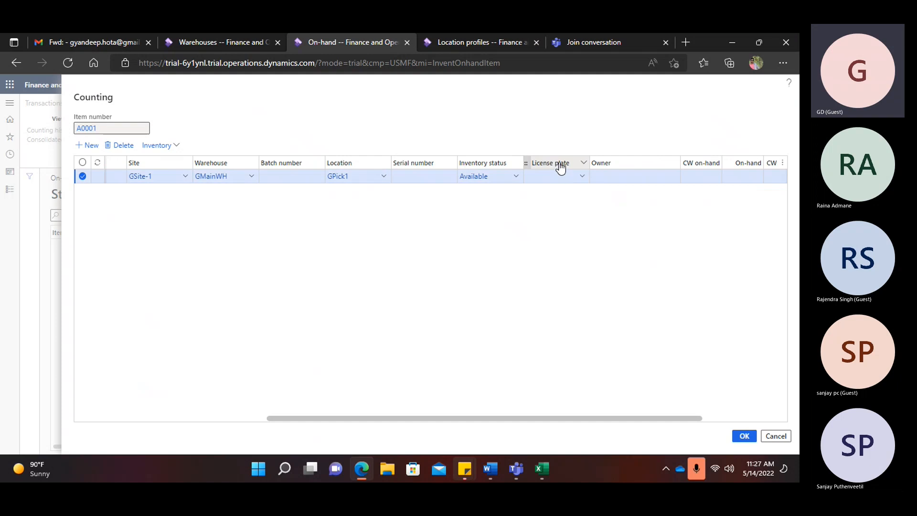
left_click(506, 42)
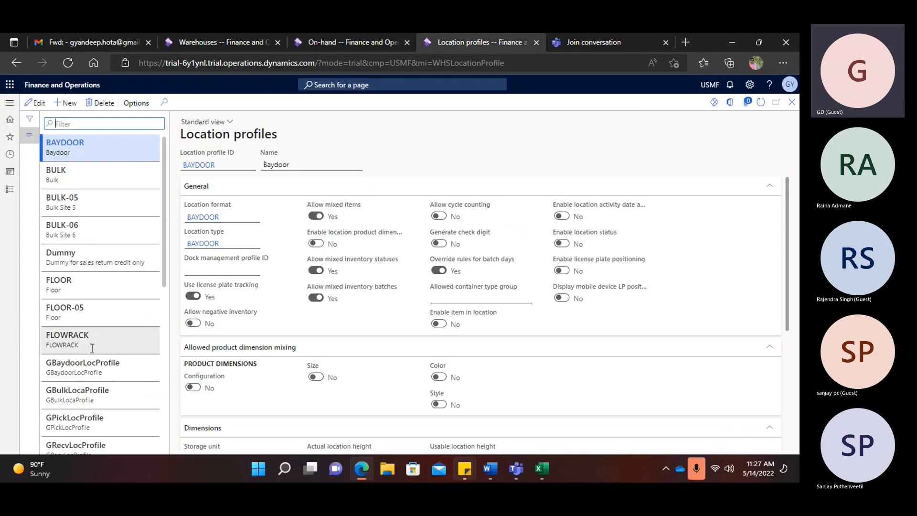
- Check the GPickLocProfile settings, then go to the license plates list from the counting line
left_click(84, 420)
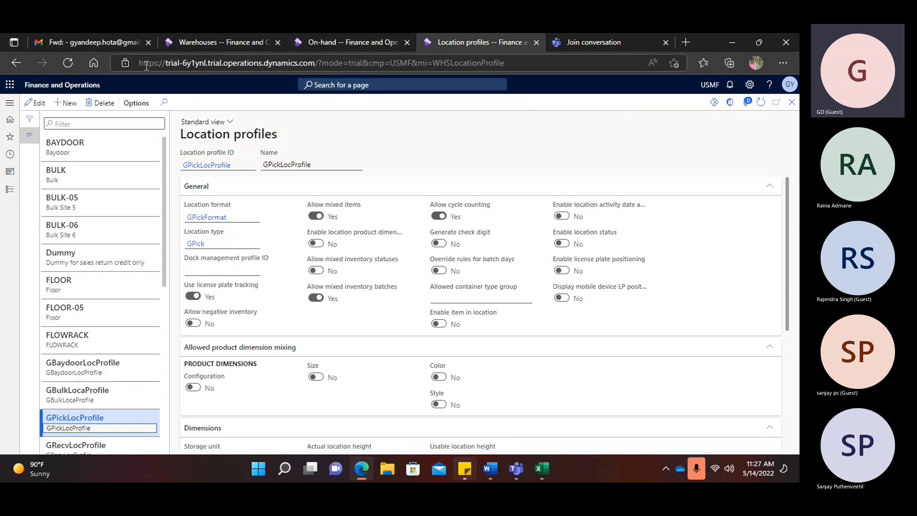
left_click(353, 42)
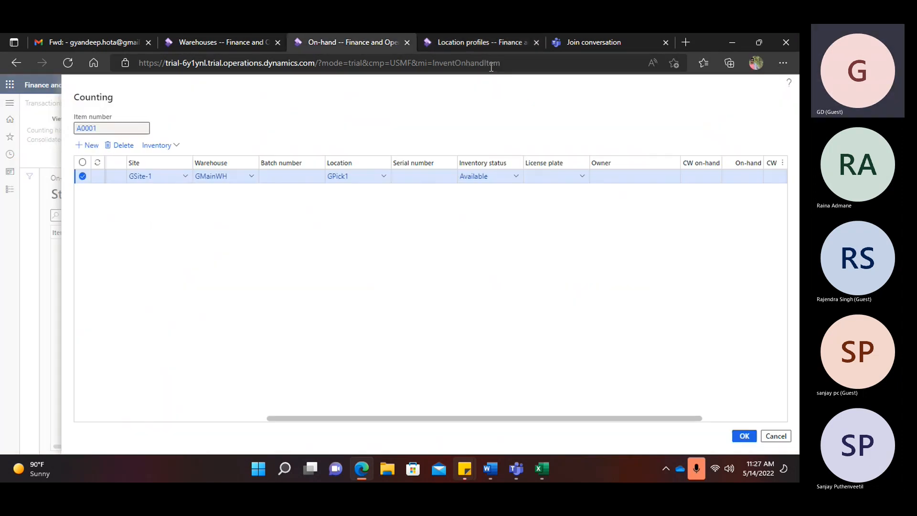
right_click(586, 179)
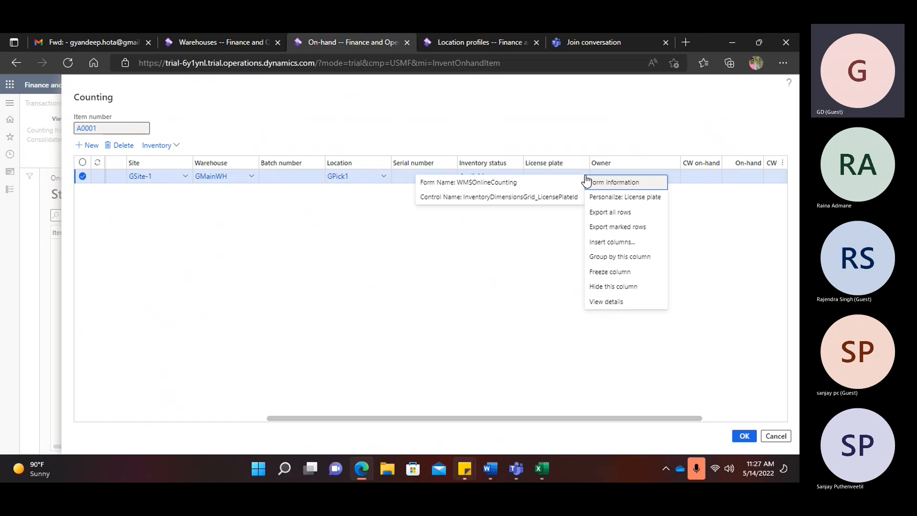
left_click(605, 302)
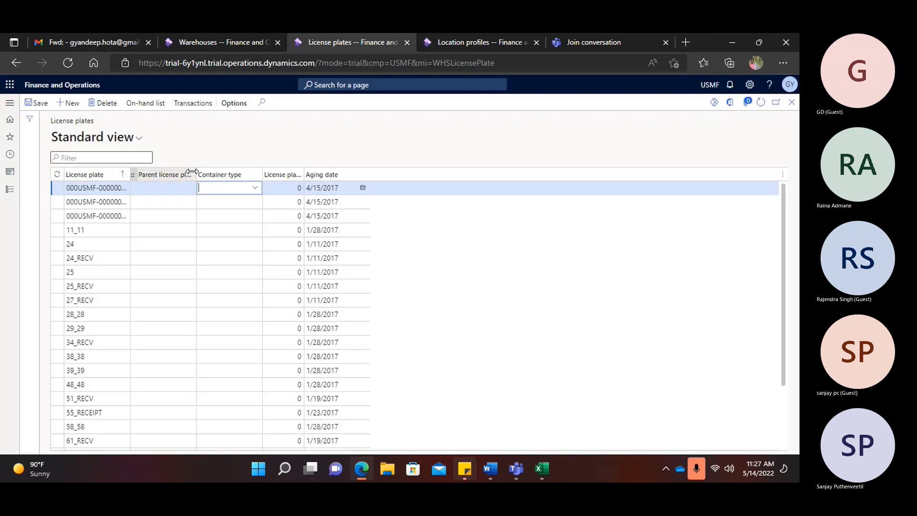
- Create and save license plate LP-000001, then close the license plates page
left_click(73, 103)
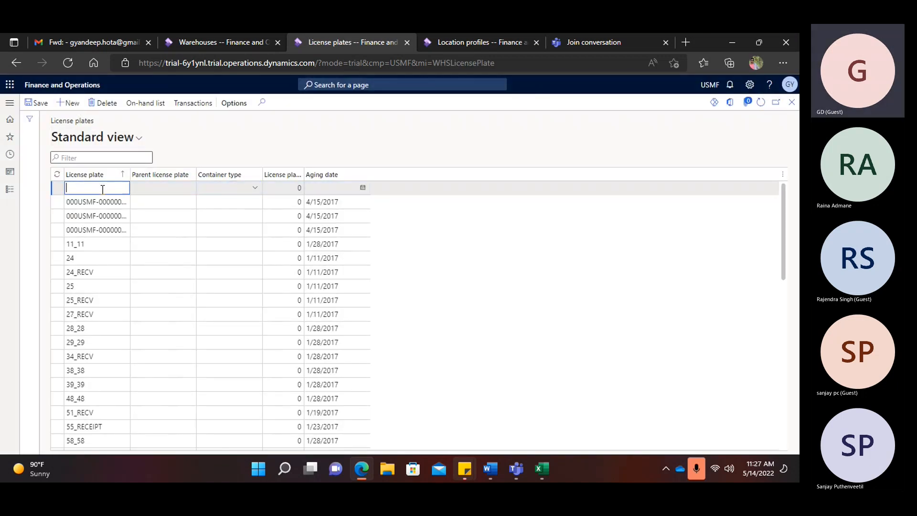
type("LP-000001")
left_click_drag(108, 187, 21, 193)
left_click(42, 105)
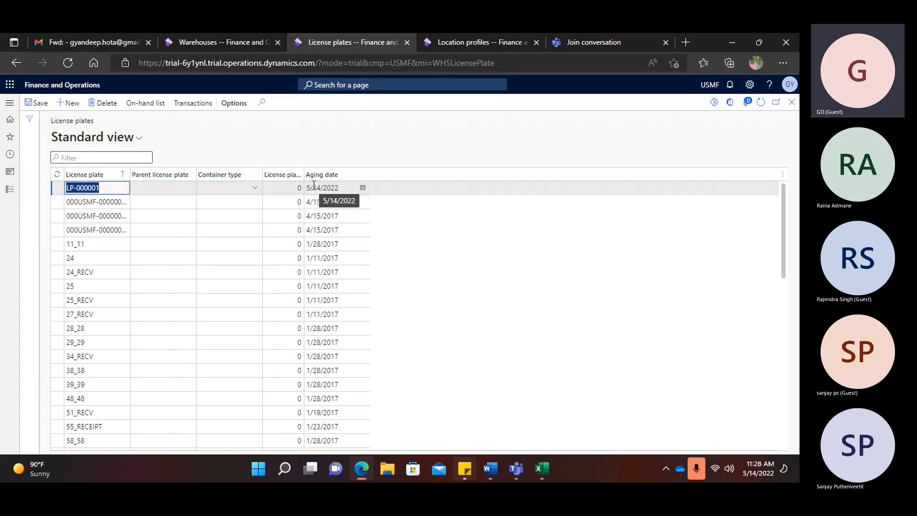
left_click(791, 105)
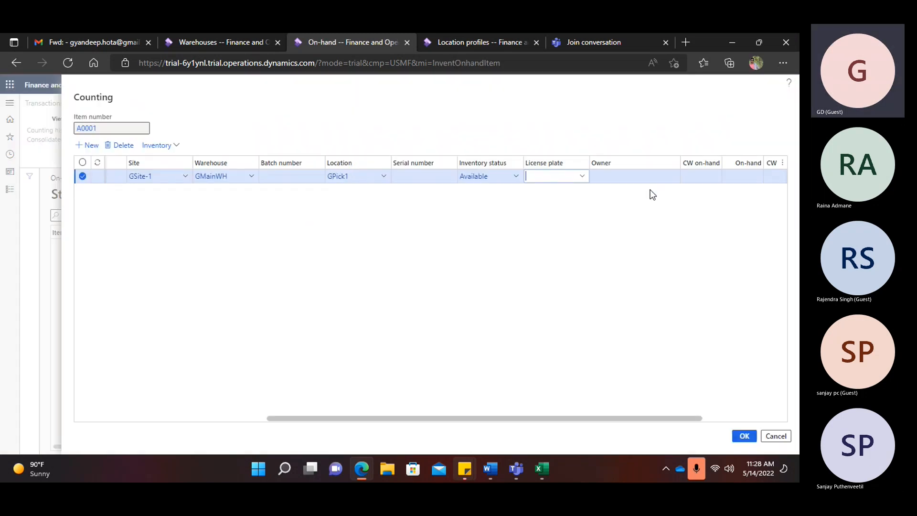
- Enter a counted quantity of 10000 on the A0001 line with LP-000001 and post it
key("Tab")
key("Tab")
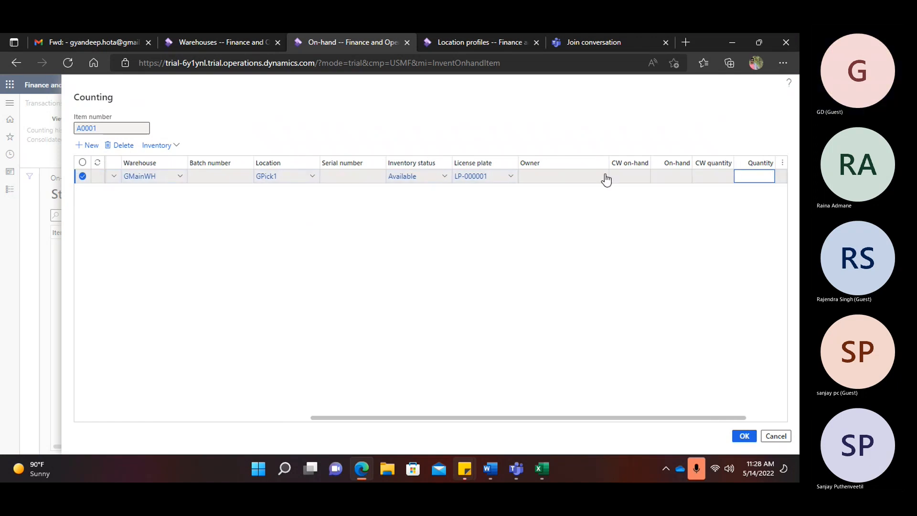
type("10000")
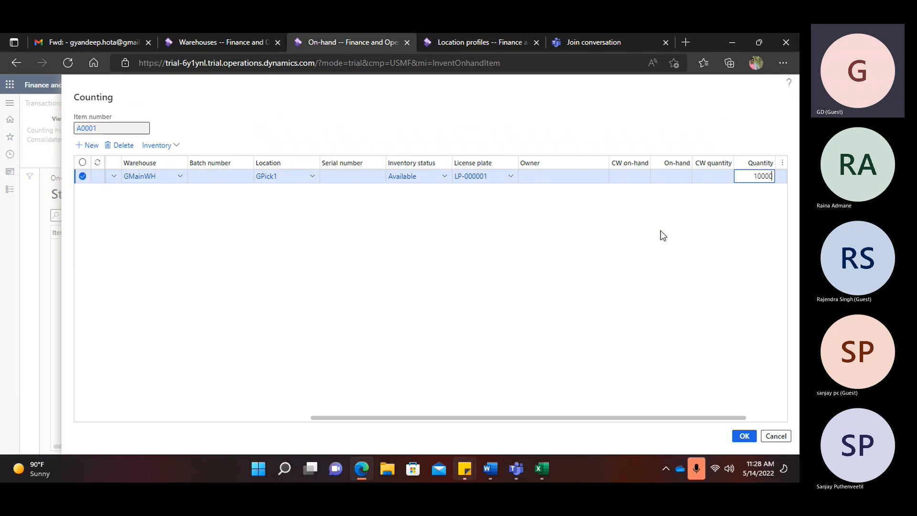
left_click(744, 435)
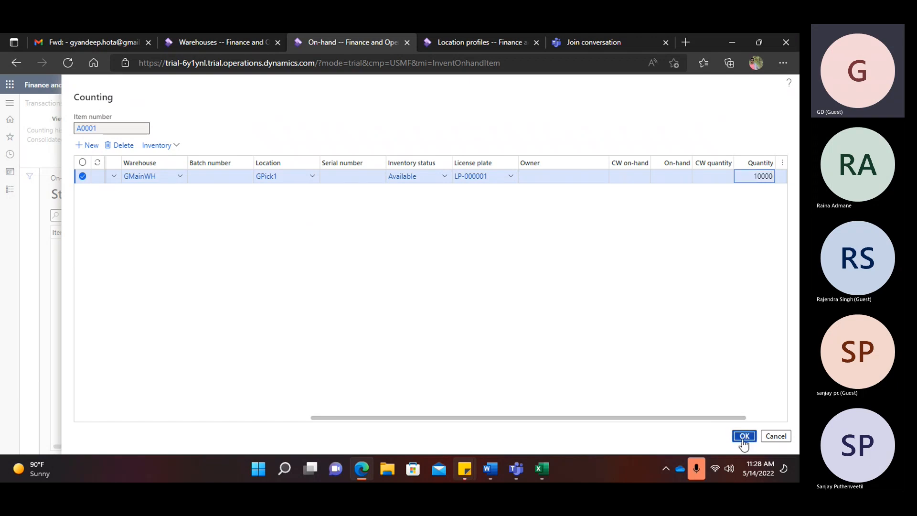
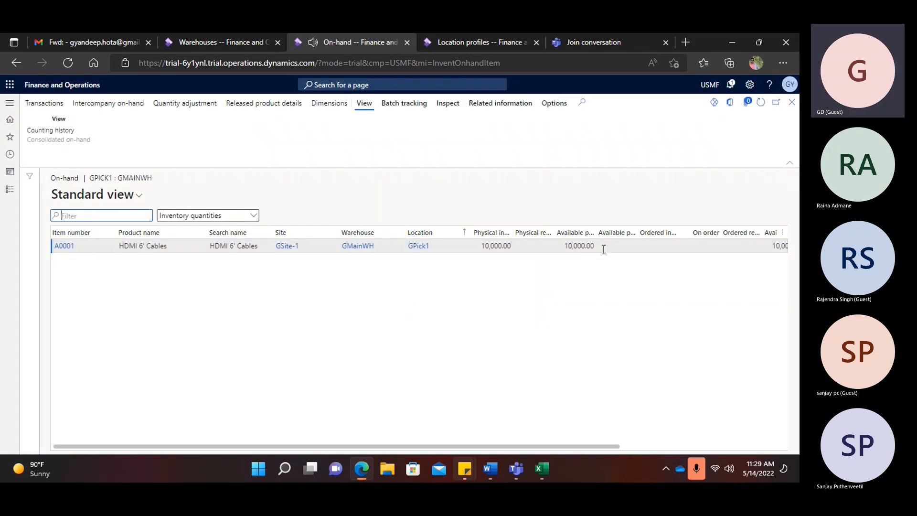
- Close the GPick1 on-hand list showing 10,000 of A0001 and return to Locations
left_click(792, 102)
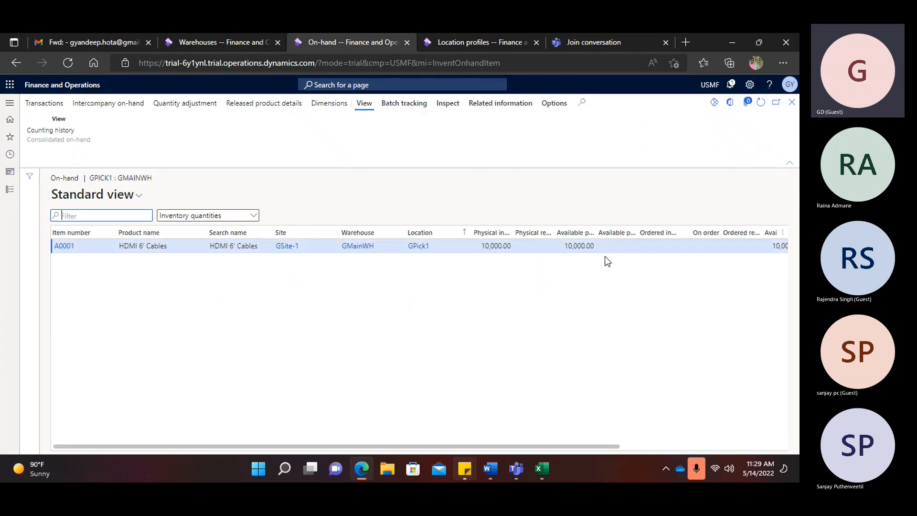
left_click(792, 102)
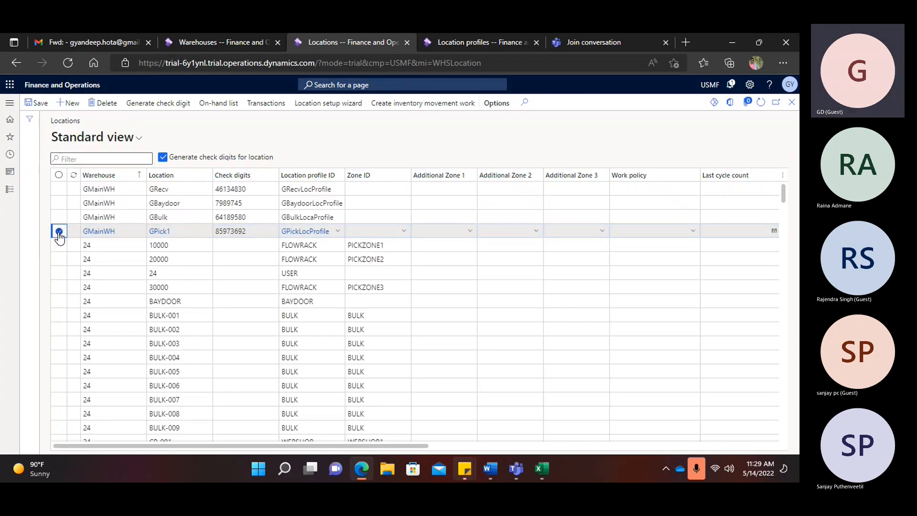
- Open counting for the GBulk location's on-hand stock with the Location dimension displayed
left_click(59, 217)
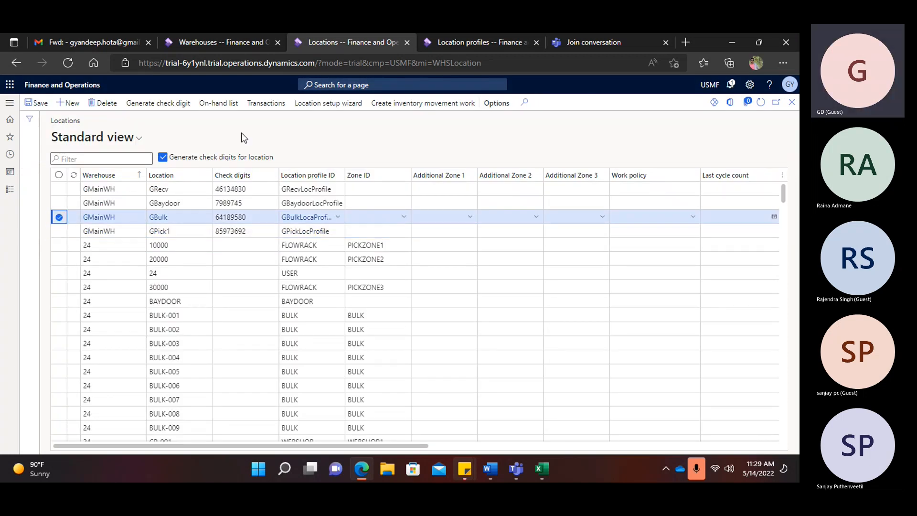
left_click(230, 107)
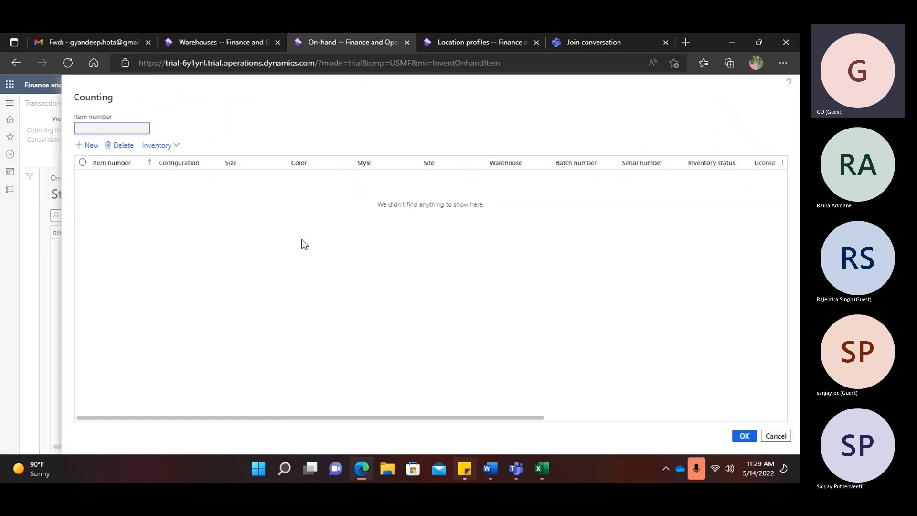
left_click(176, 146)
left_click(171, 159)
left_click(646, 245)
left_click(743, 436)
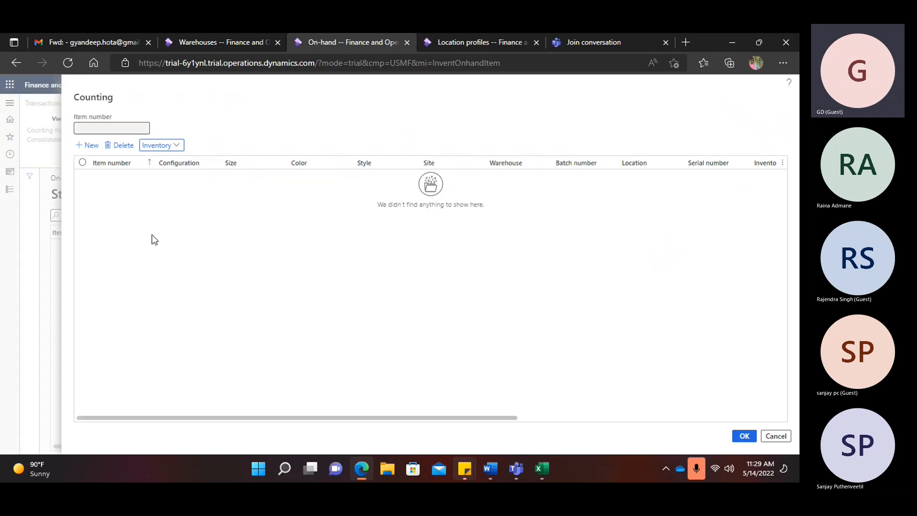
- Add a counting line for item A0001 in warehouse GMainWH
left_click(91, 146)
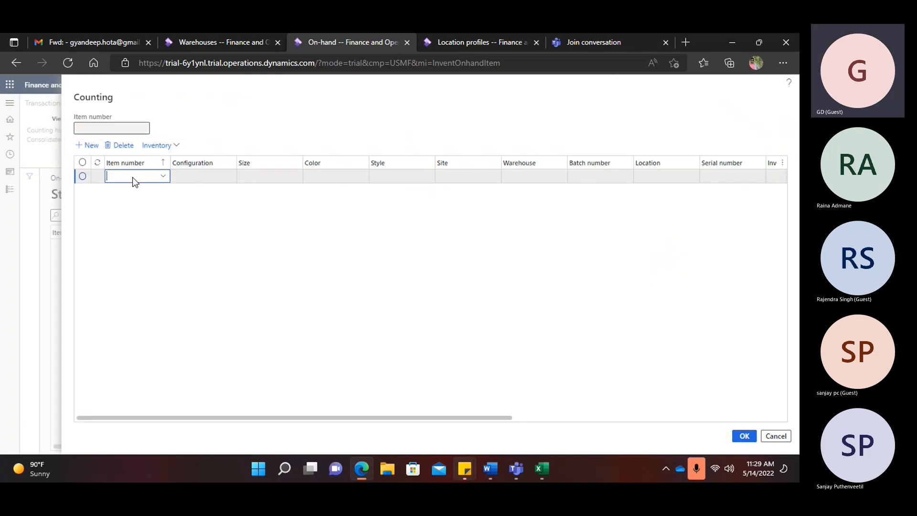
type("a0001")
key("Tab")
key("Tab")
key("Tab")
key("Tab")
key("Tab")
key("Tab")
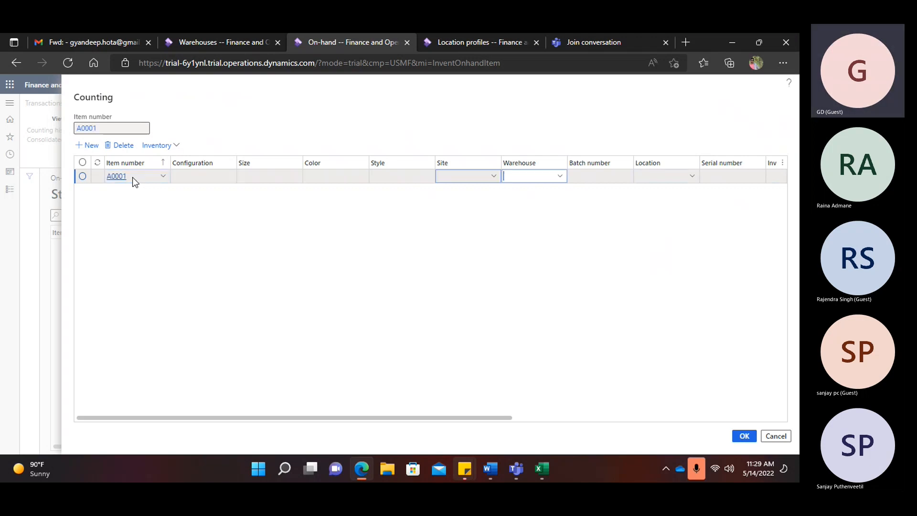
type("Gwh")
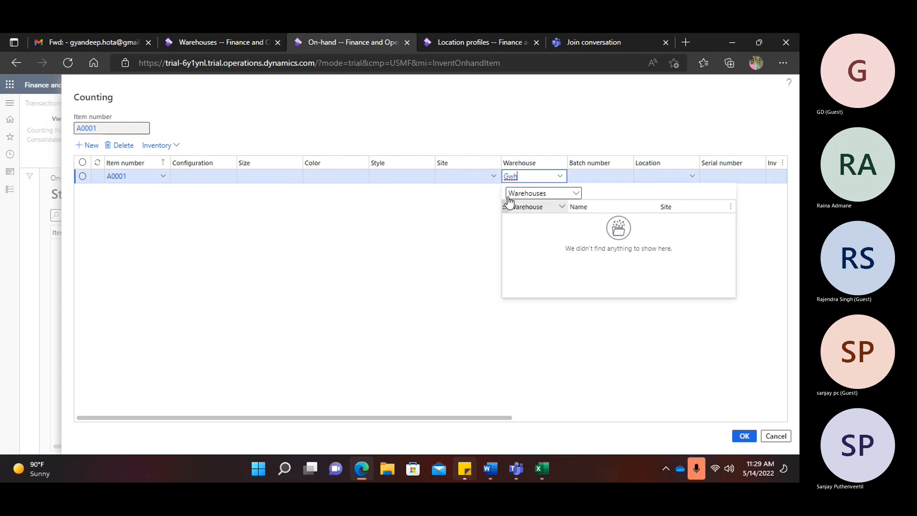
key("BackSpace")
key("BackSpace")
type("mai")
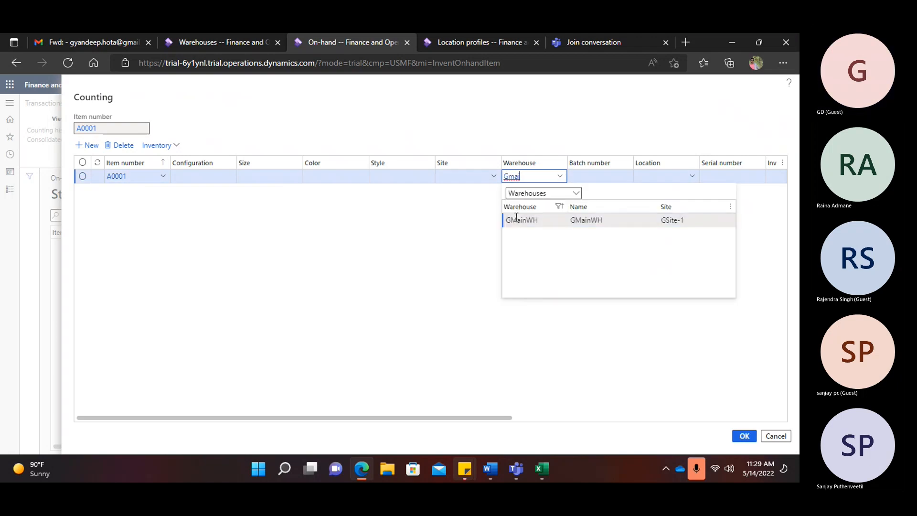
left_click(544, 219)
- Set the line's location to GBulk and its inventory status to Available
left_click(670, 176)
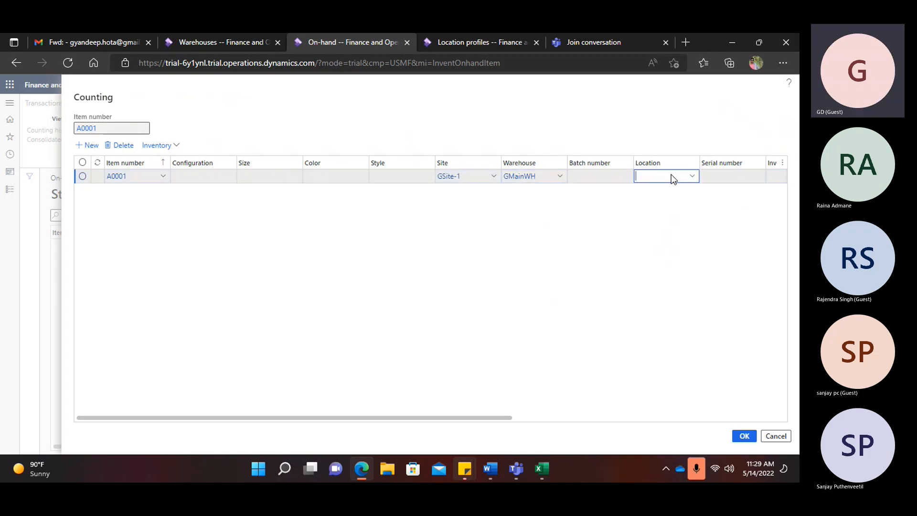
type("Gbulk")
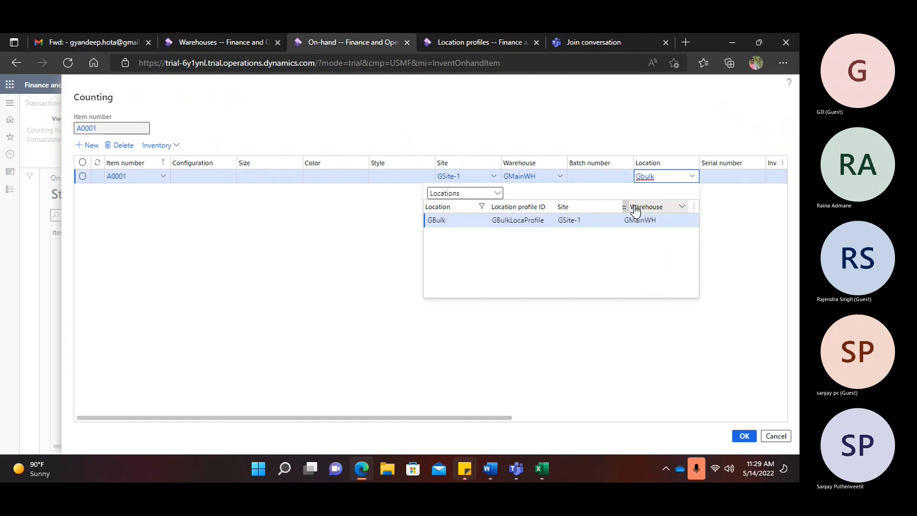
left_click(615, 220)
key("Tab")
key("Tab")
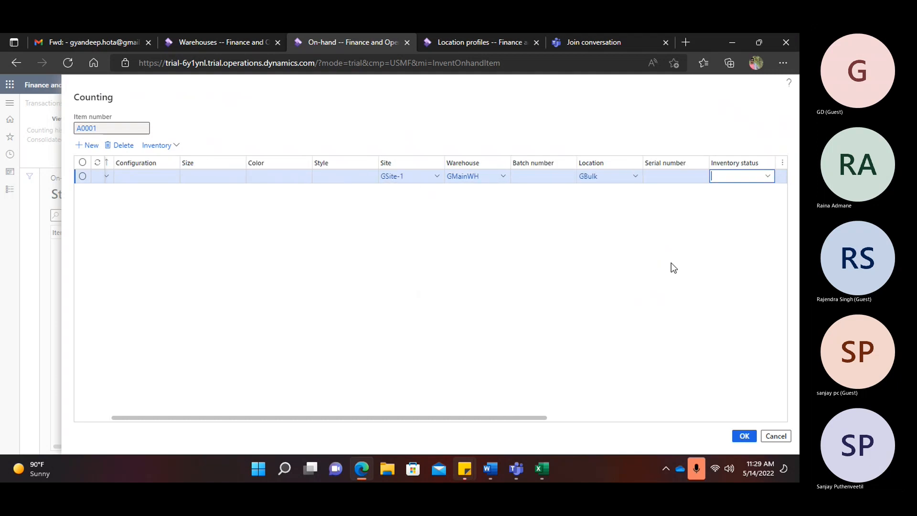
left_click(767, 176)
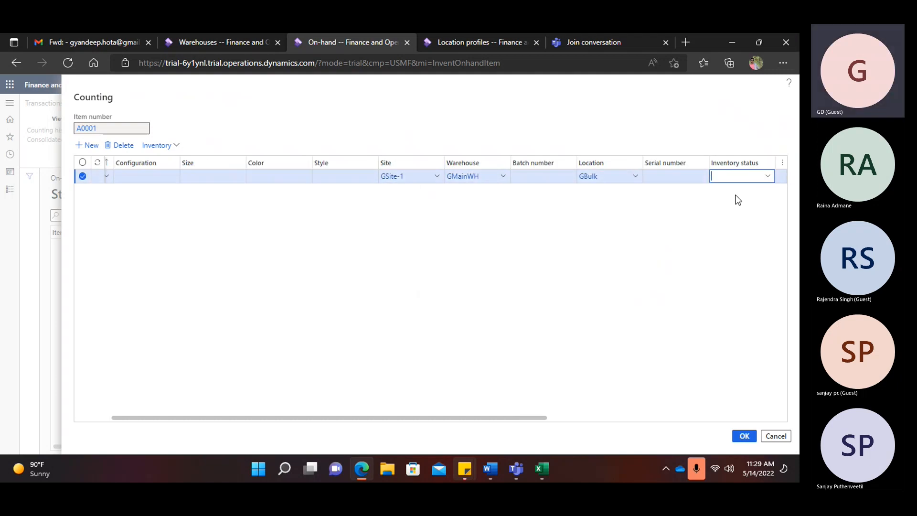
left_click(682, 208)
key("Tab")
key("Tab")
left_click(678, 177)
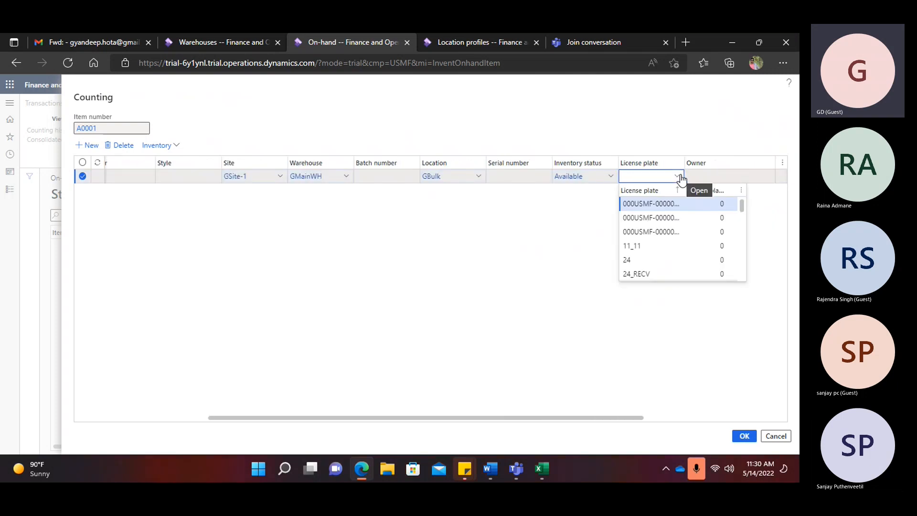
- Create license plate LP-00002 from the line's license plate field and return to the count
right_click(679, 176)
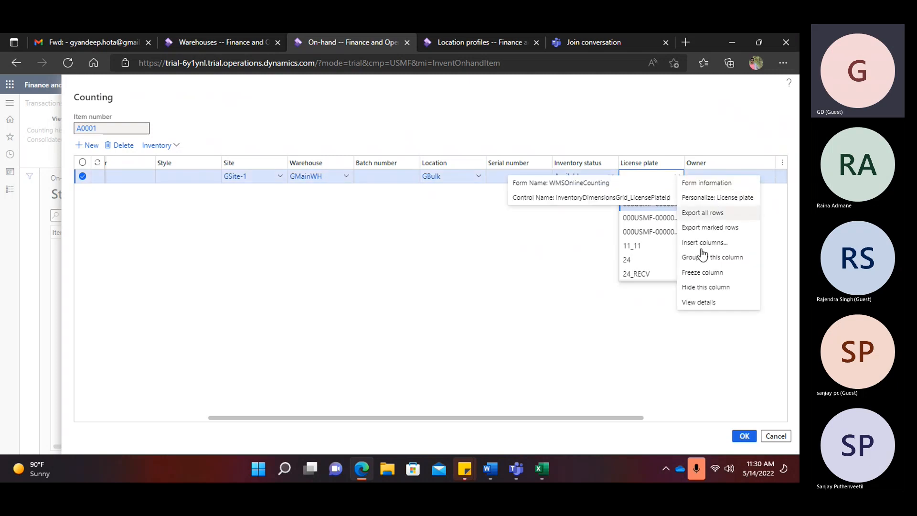
left_click(705, 304)
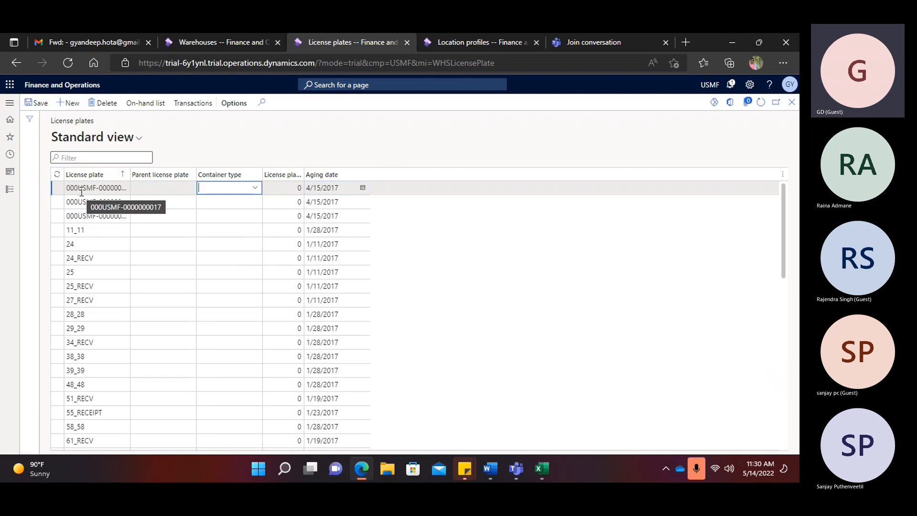
left_click(69, 104)
type("LP-00002")
left_click_drag(108, 189, 54, 193)
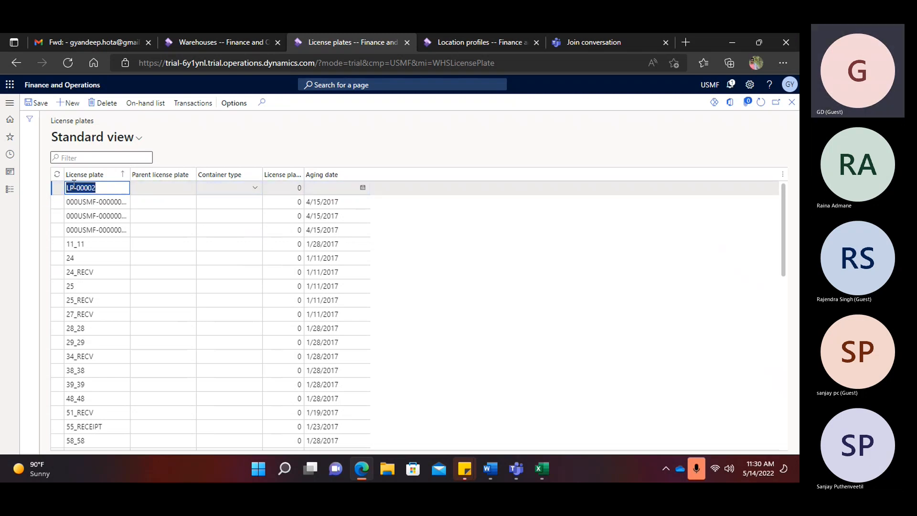
left_click(793, 101)
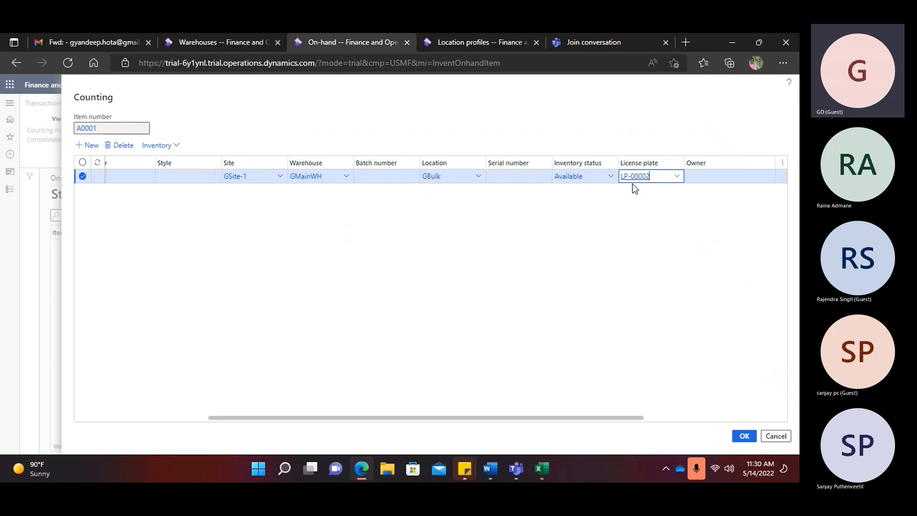
- Enter 100000 as the A0001 count quantity and check the GBulkLocaProfile location profile
key("Tab")
key("Tab")
key("Tab")
type("100000")
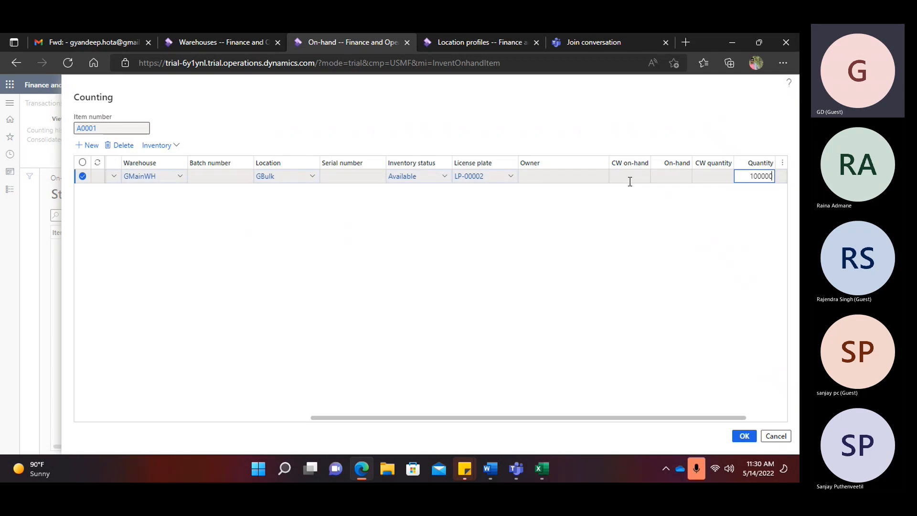
left_click(451, 39)
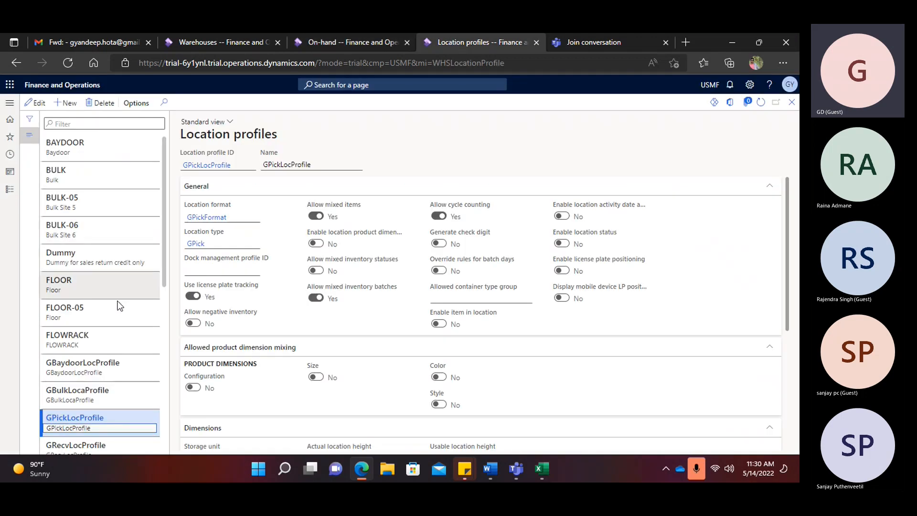
scroll(117, 311, "down", 2)
left_click(97, 277)
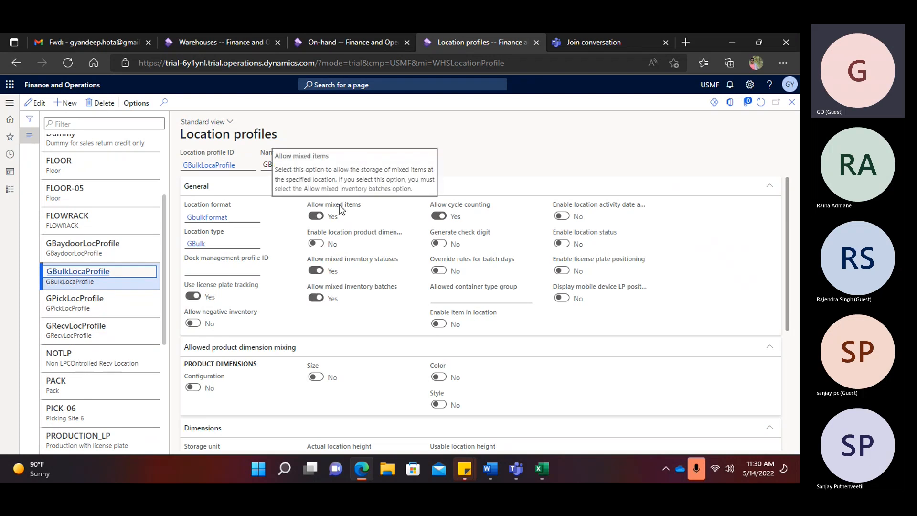
left_click(356, 45)
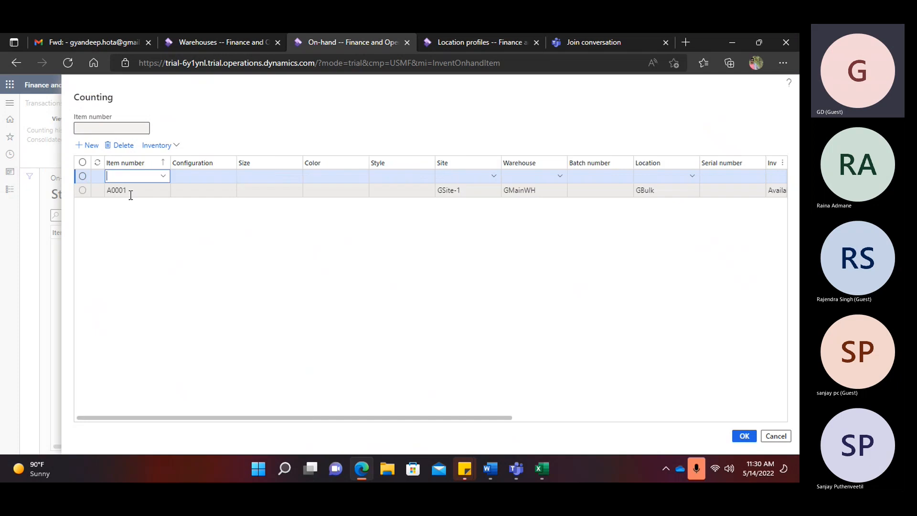
- Start a new counting line for item A0002 in warehouse GMainWH
type("a000")
key("Tab")
key("Tab")
key("Tab")
key("Tab")
key("Tab")
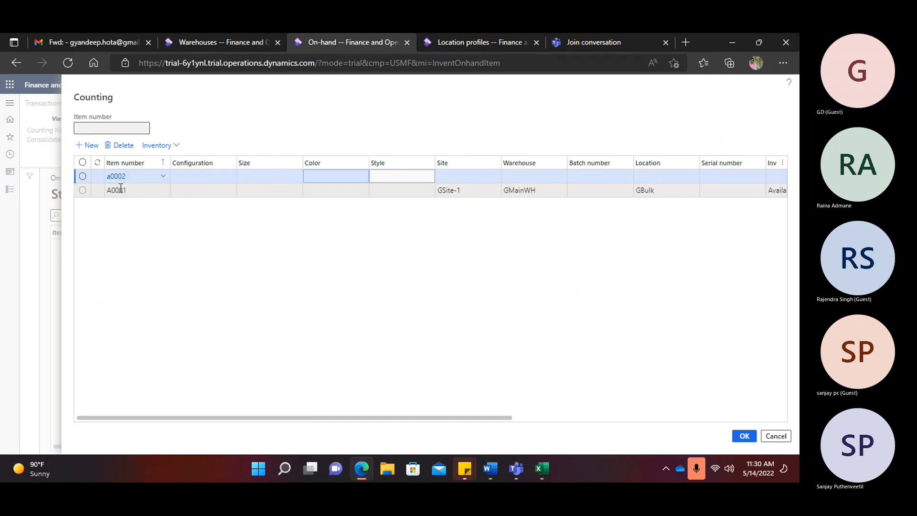
key("Tab")
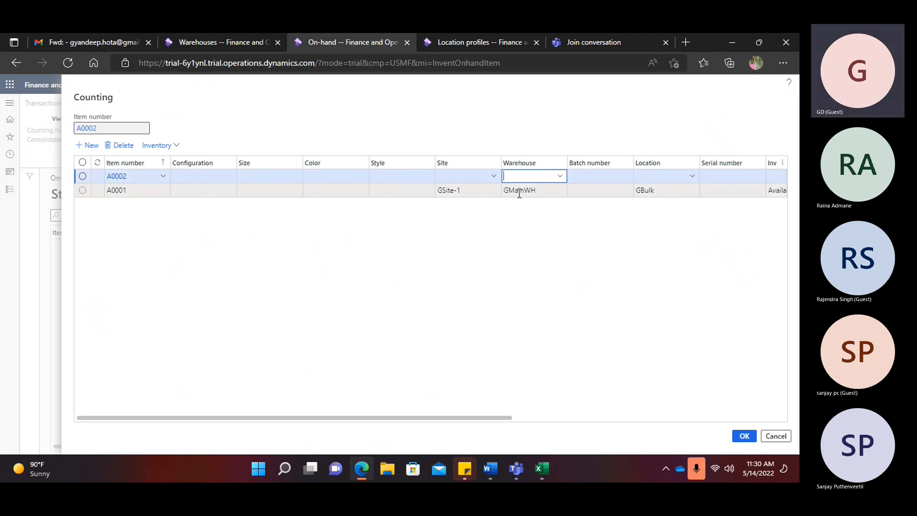
type("gmai")
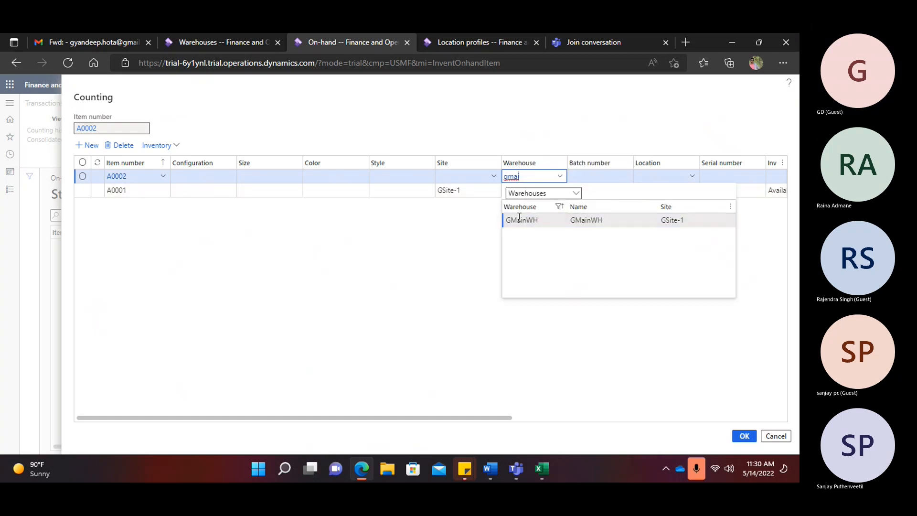
key("Tab")
key("Tab")
- Set location GBulk and status Available on the A0002 line, then open the license plates list
type("Gbulk")
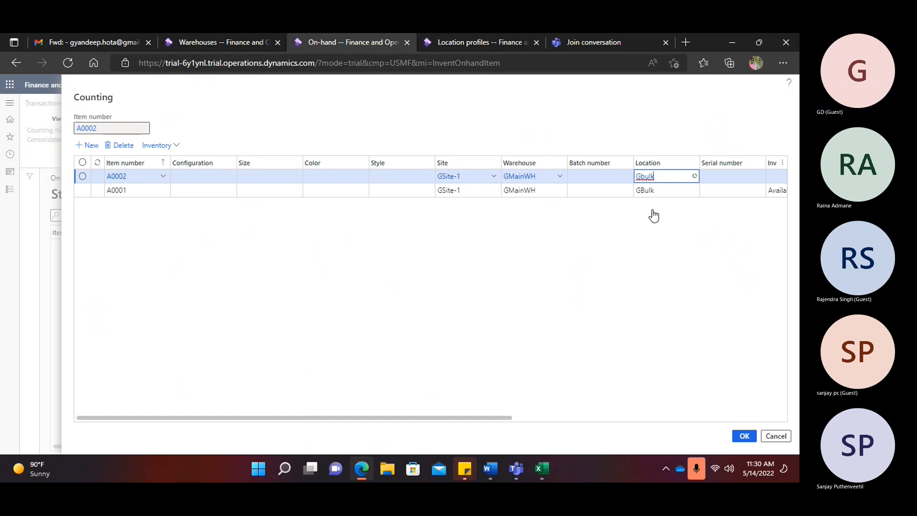
left_click(692, 177)
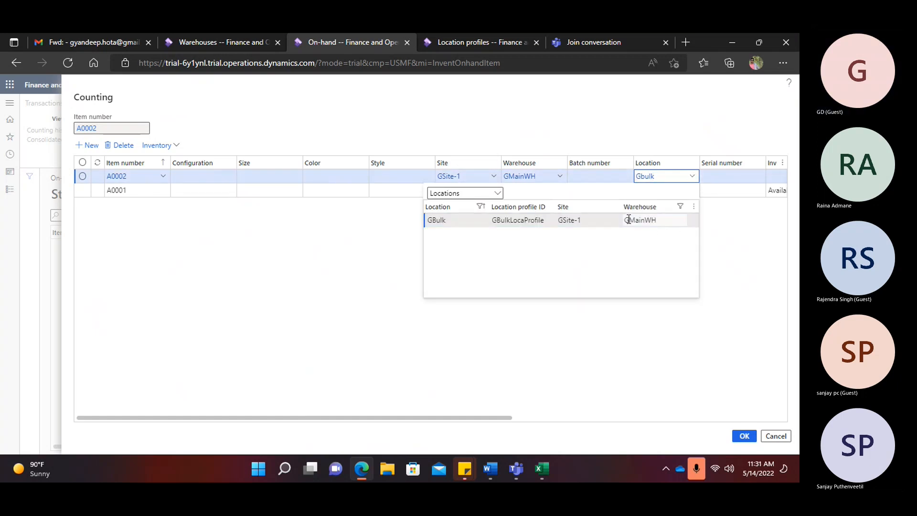
key("Tab")
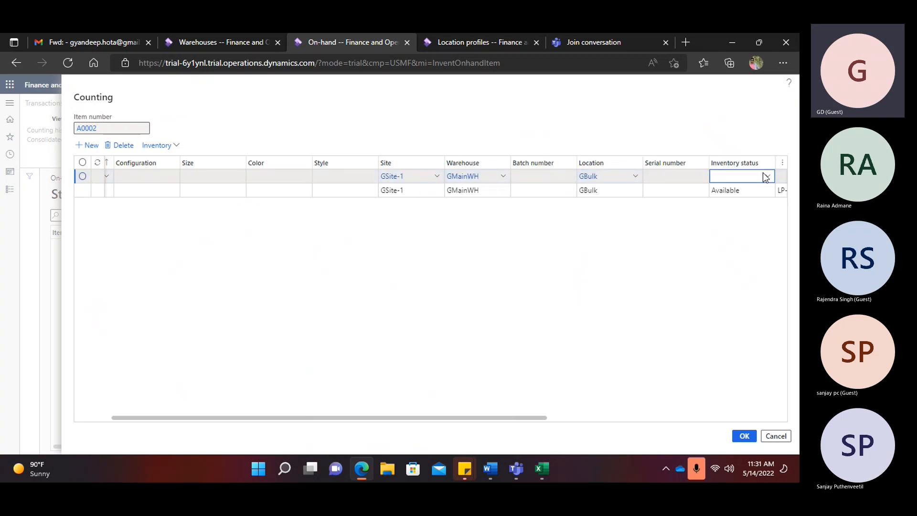
left_click(767, 177)
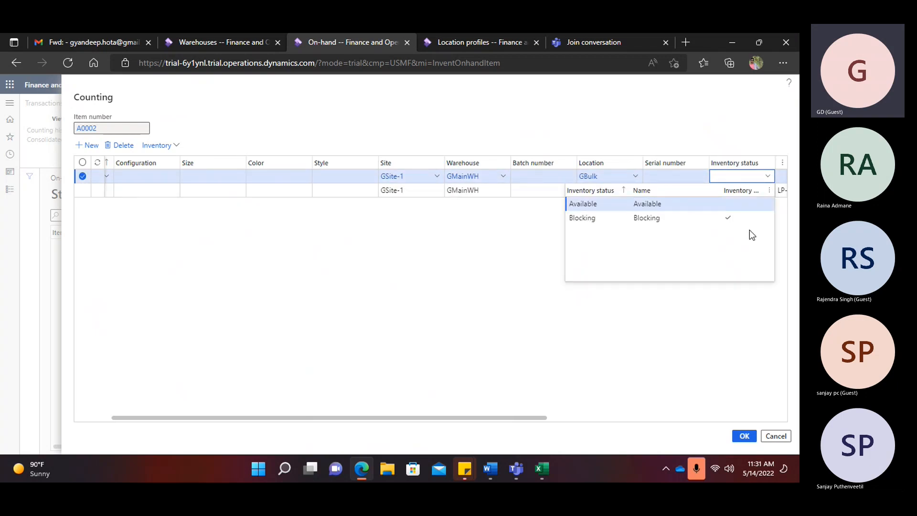
key("Return")
key("Tab")
key("Tab")
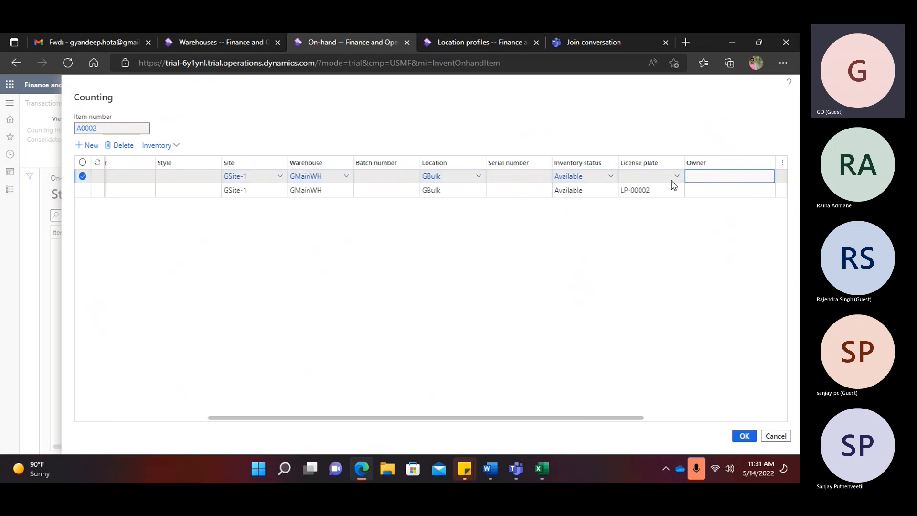
right_click(677, 178)
left_click(724, 305)
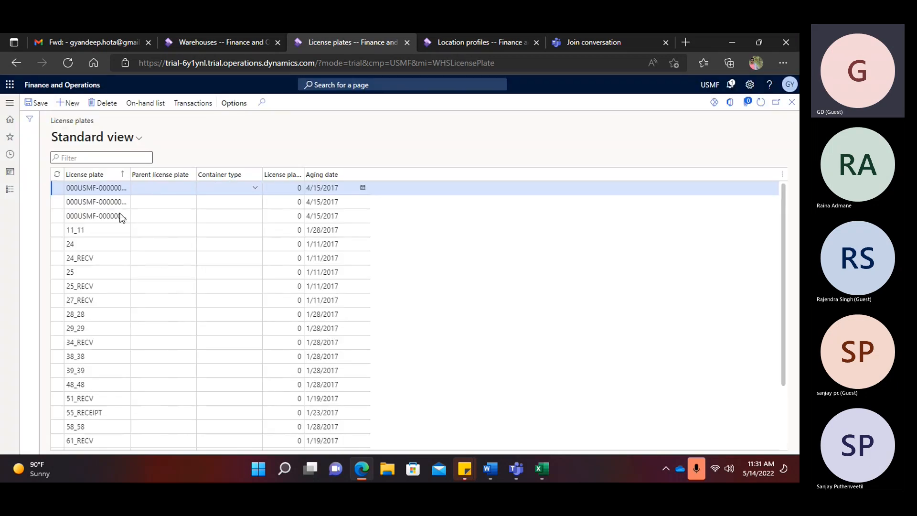
- Create and save license plate LP-00003, then close the license plates page
key("alt+n")
type("LP-00003")
left_click_drag(109, 188, 65, 188)
key("ctrl+c")
left_click(35, 103)
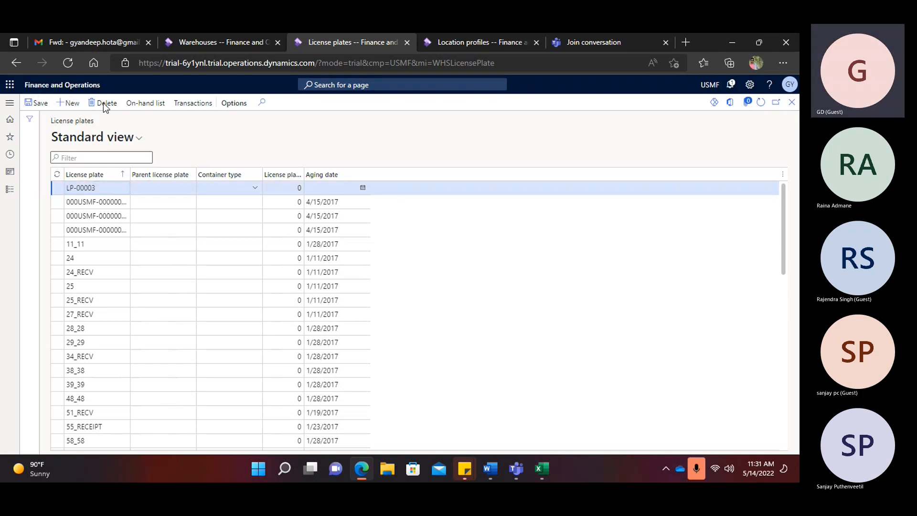
left_click(790, 104)
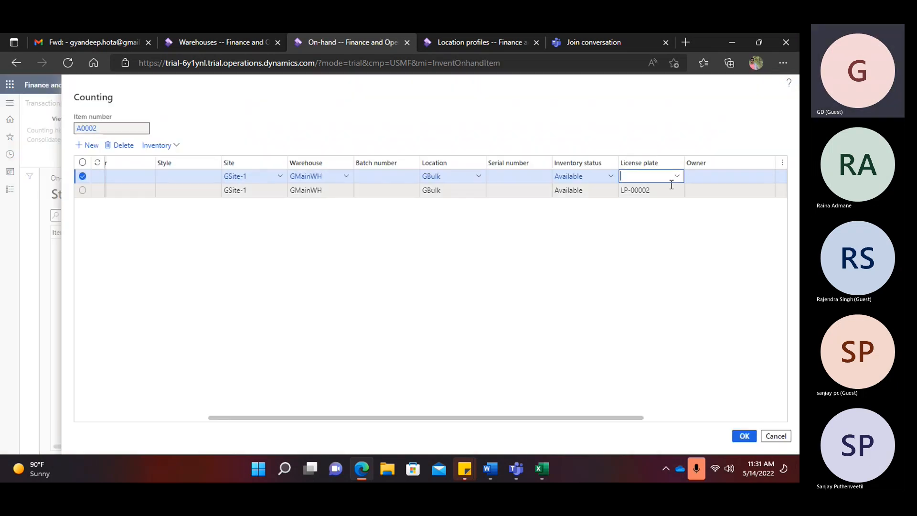
- Put LP-00003 on the A0002 line with quantity 100000 and submit the count
key("ctrl+v")
key("Tab")
key("Tab")
key("Tab")
key("Tab")
type("100000")
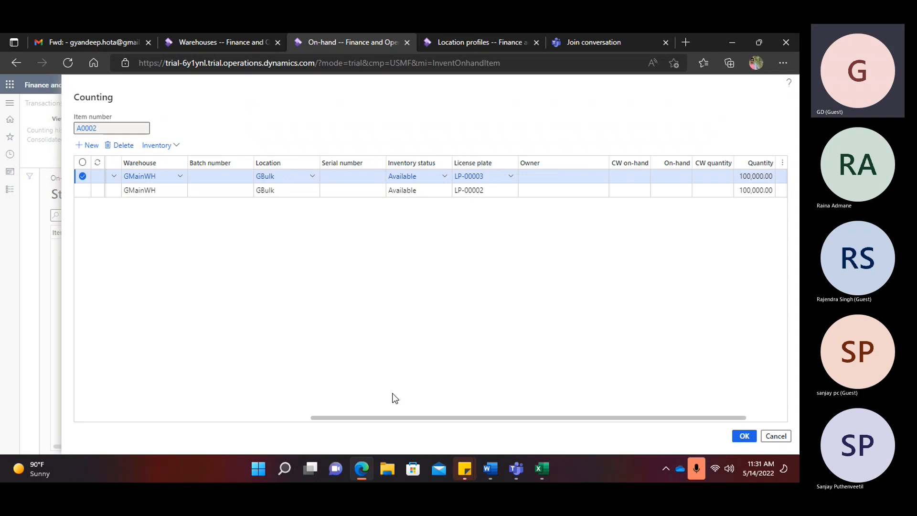
left_click_drag(419, 418, 153, 267)
left_click(745, 435)
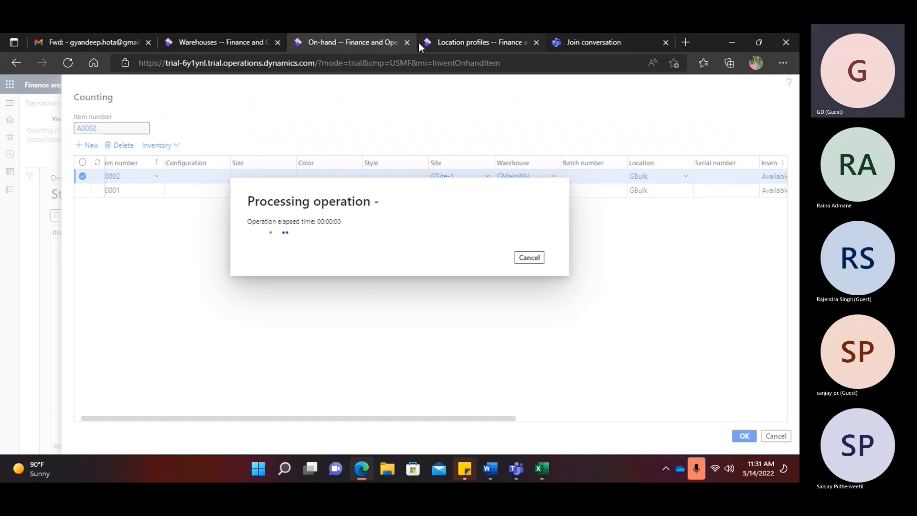
left_click(482, 42)
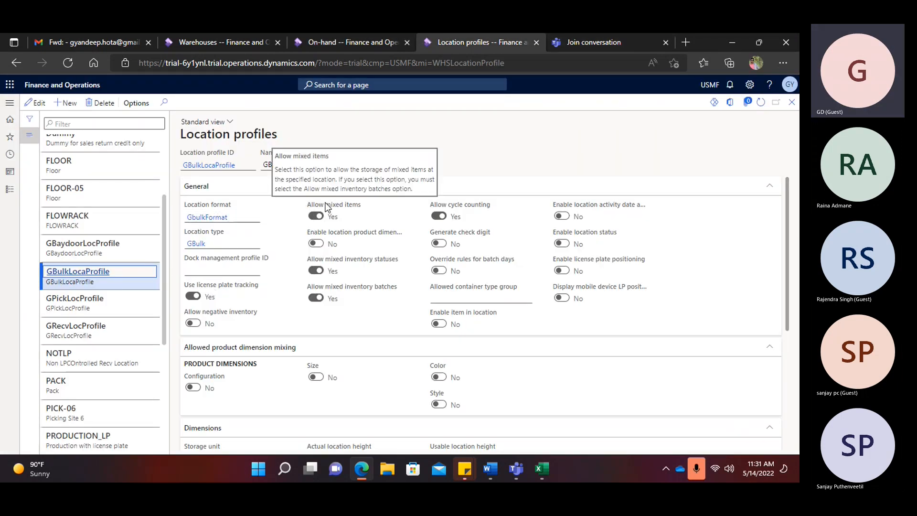
- Review the GBulkLocaProfile mixed-item settings and return to the GBulk on-hand list
mouse_move(317, 264)
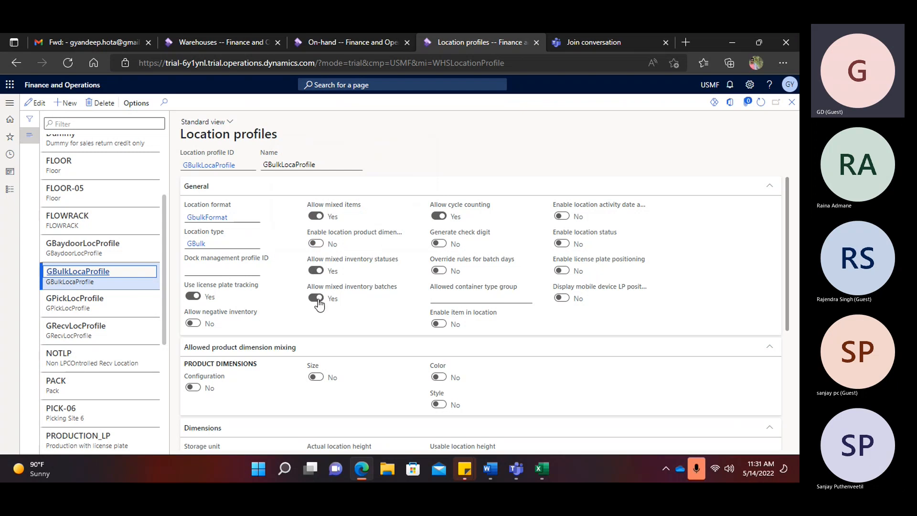
left_click(348, 42)
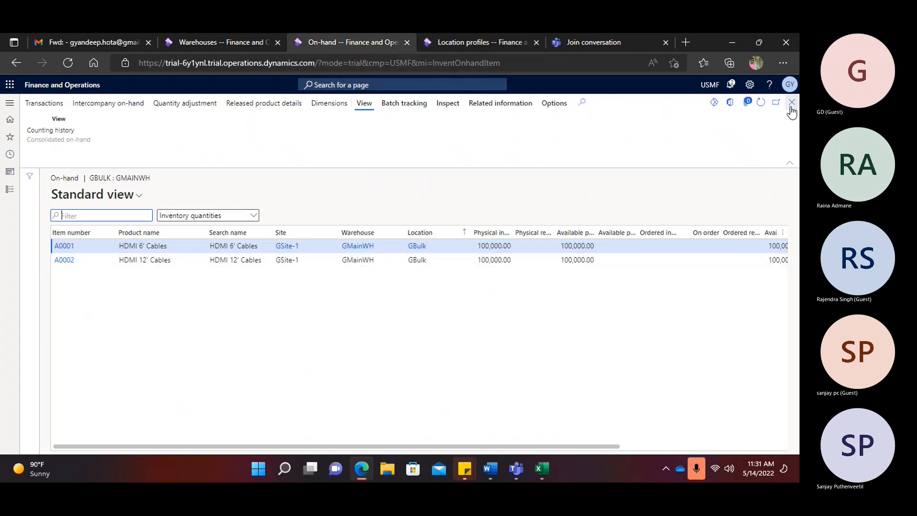
- Close the GBulk on-hand list, confirm GBaydoor holds no stock, and switch to Word
left_click(791, 102)
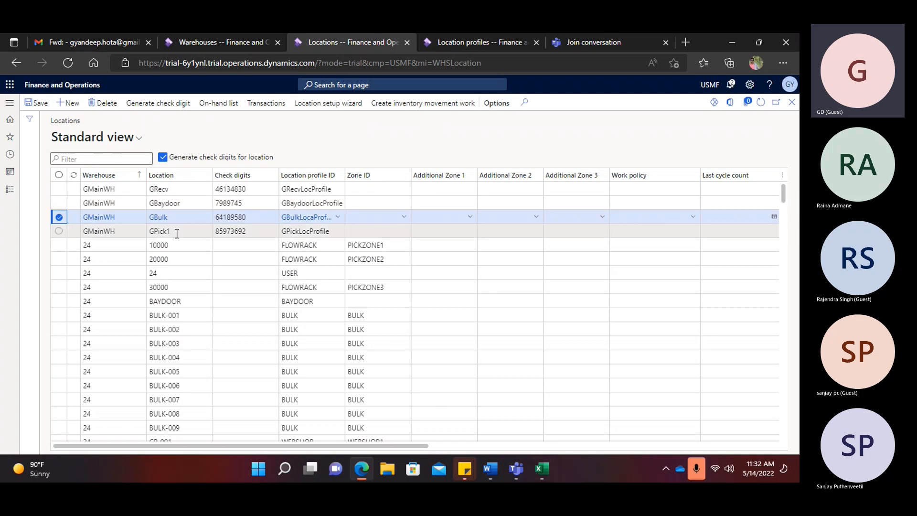
left_click(58, 205)
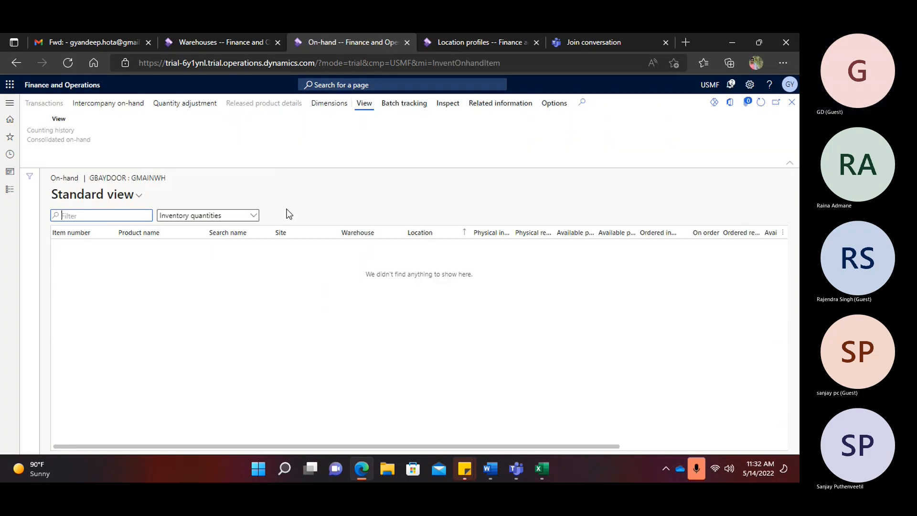
left_click(791, 102)
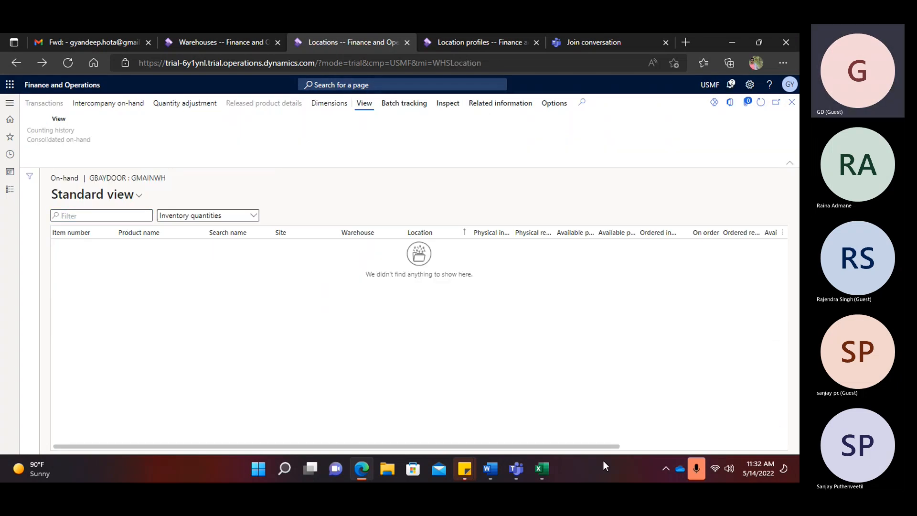
left_click(488, 471)
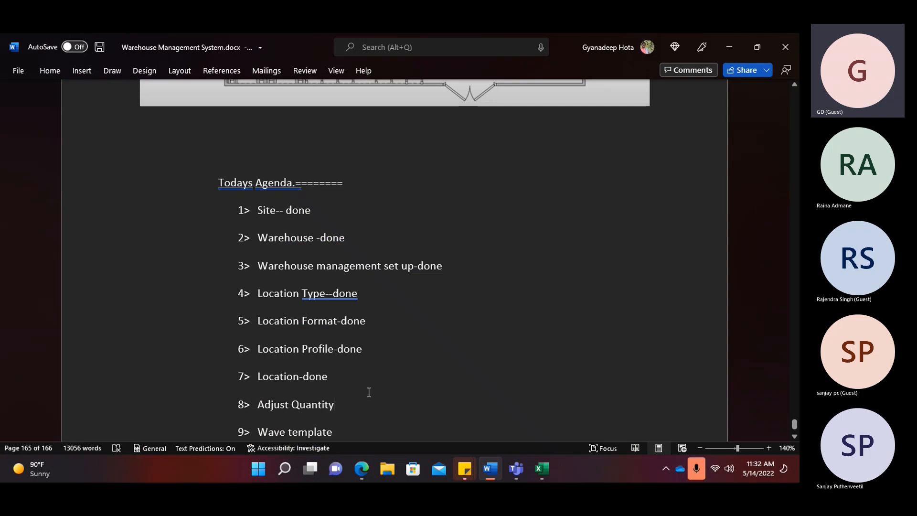
- Append '-done' to the Adjust Quantity agenda item and review completed items 1–8
type("-done")
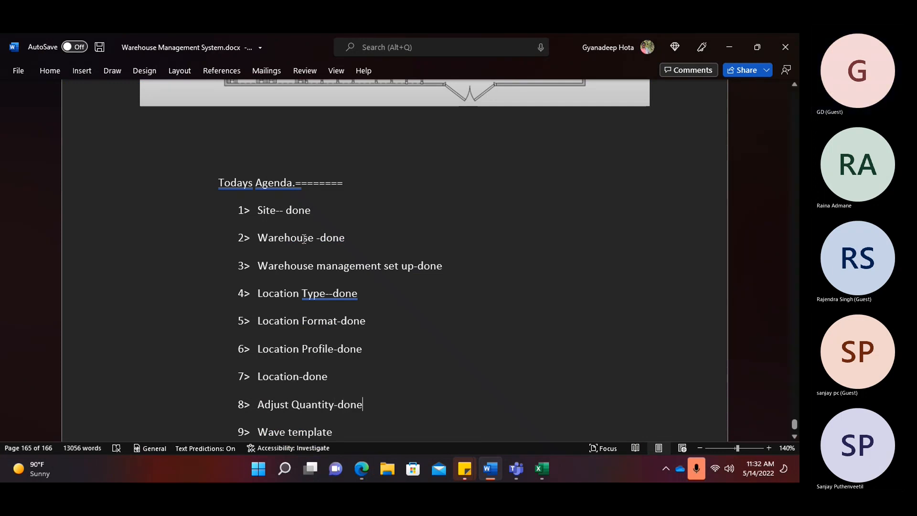
left_click_drag(363, 404, 239, 216)
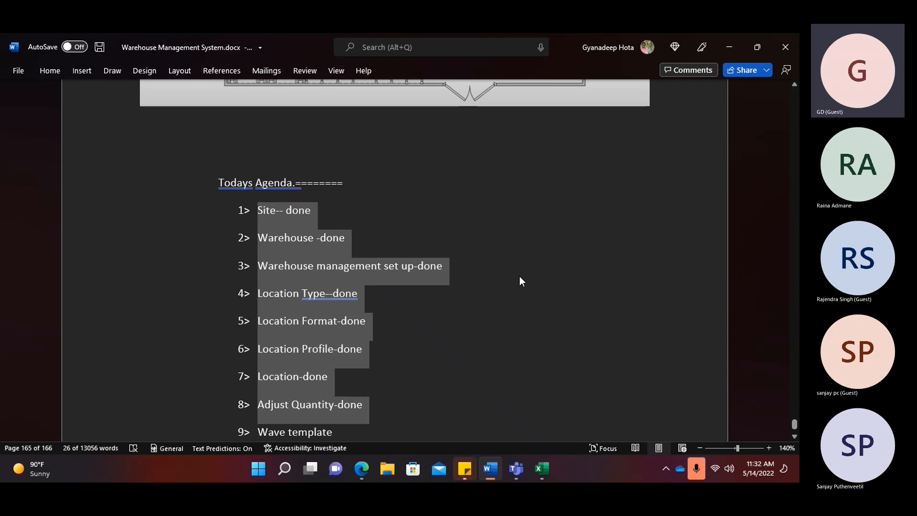
scroll(519, 277, "down", 3)
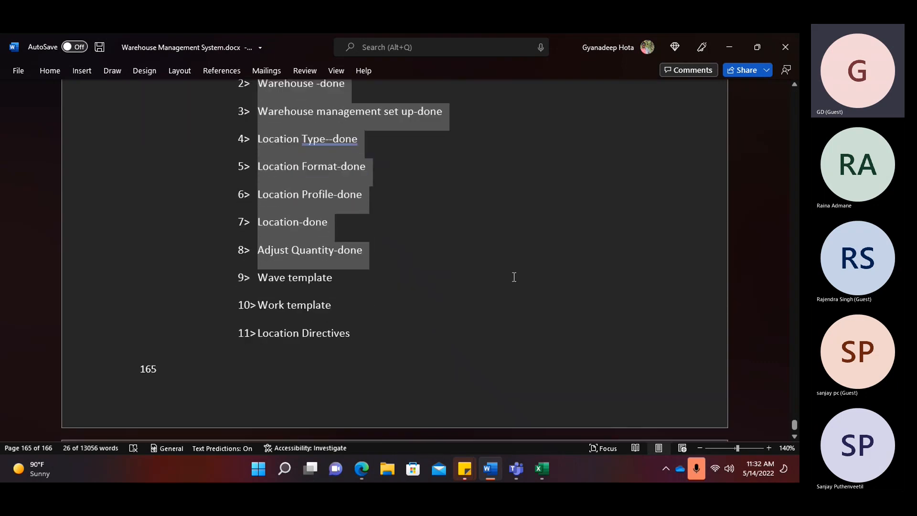
scroll(265, 275, "down", 3)
scroll(352, 285, "up", 3)
scroll(353, 285, "up", 1)
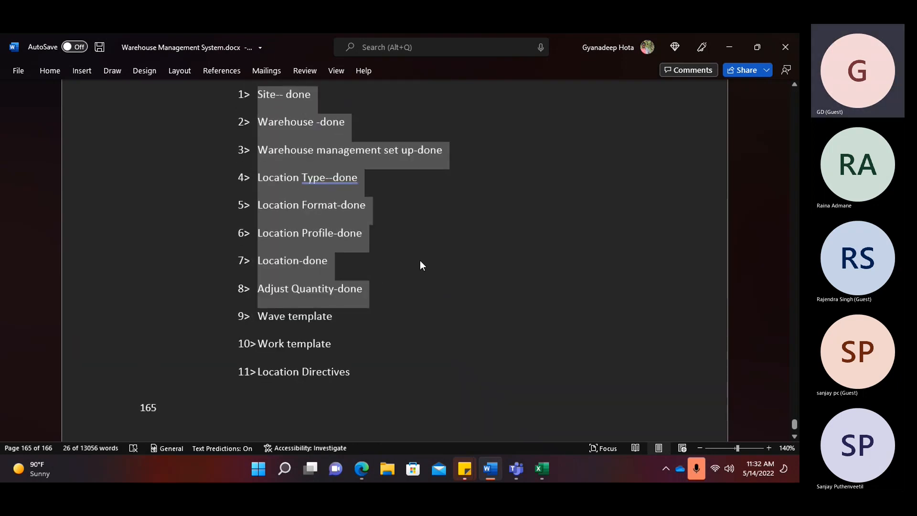
- Look over the Word agenda once more, then return to the Dynamics browser window
left_click(364, 470)
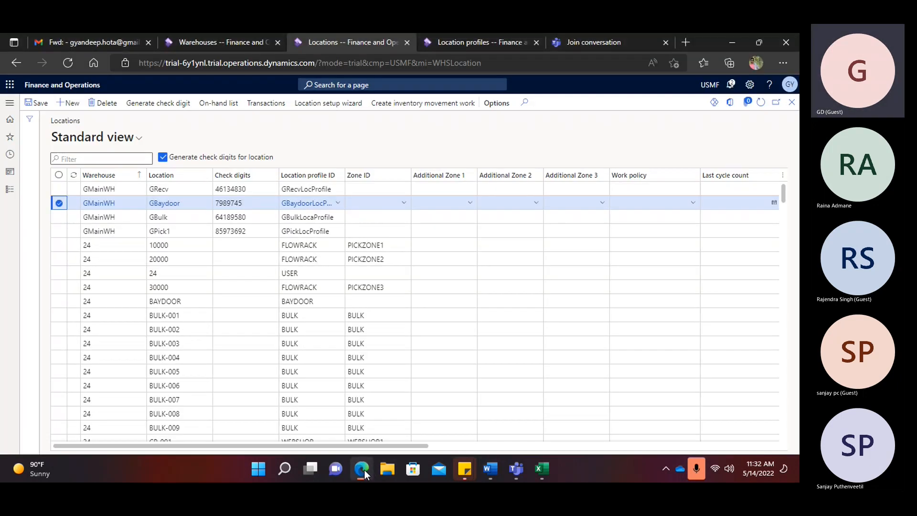
left_click(365, 470)
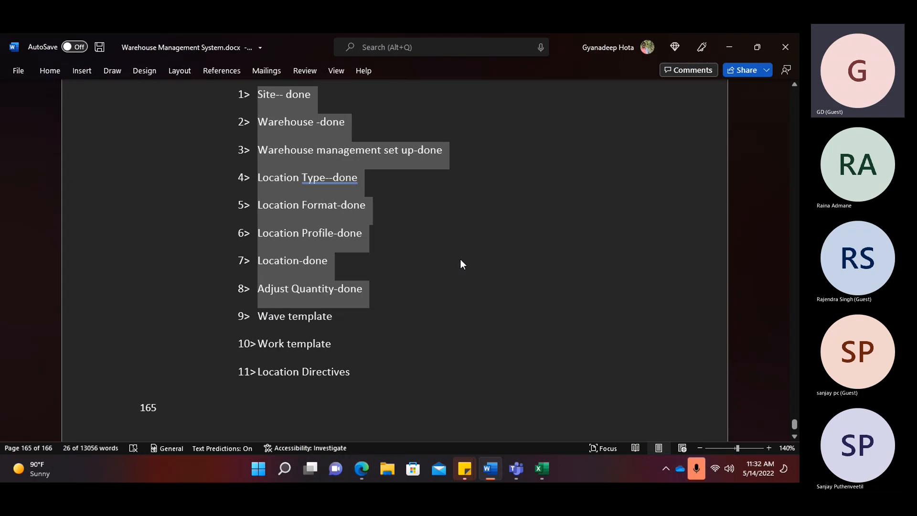
scroll(460, 261, "up", 1)
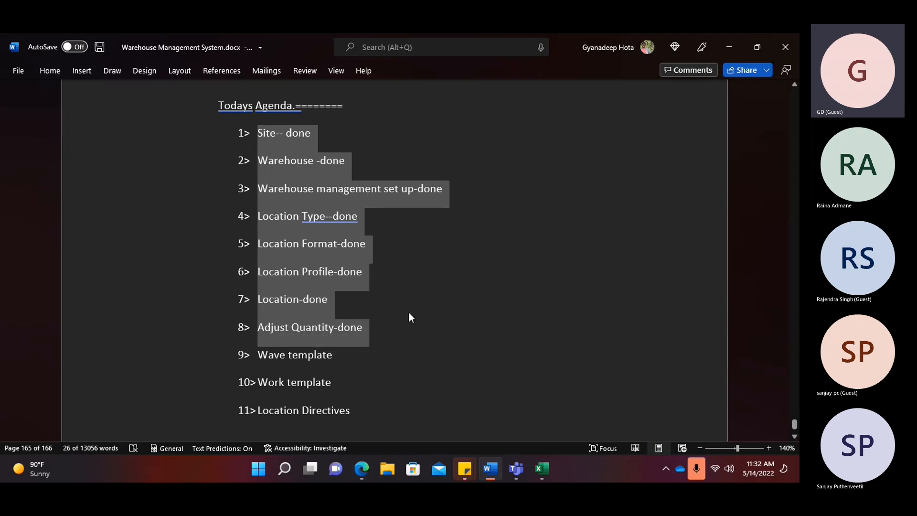
scroll(433, 299, "down", 3)
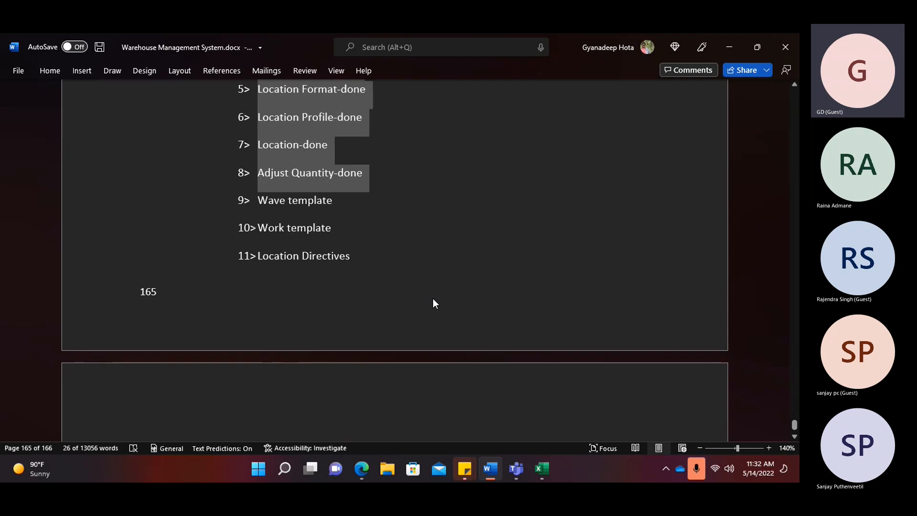
scroll(383, 219, "up", 3)
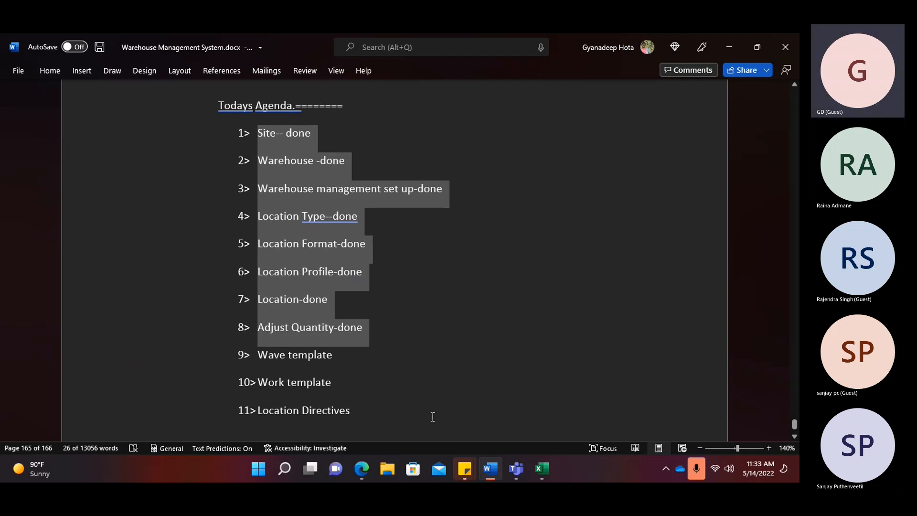
left_click(361, 468)
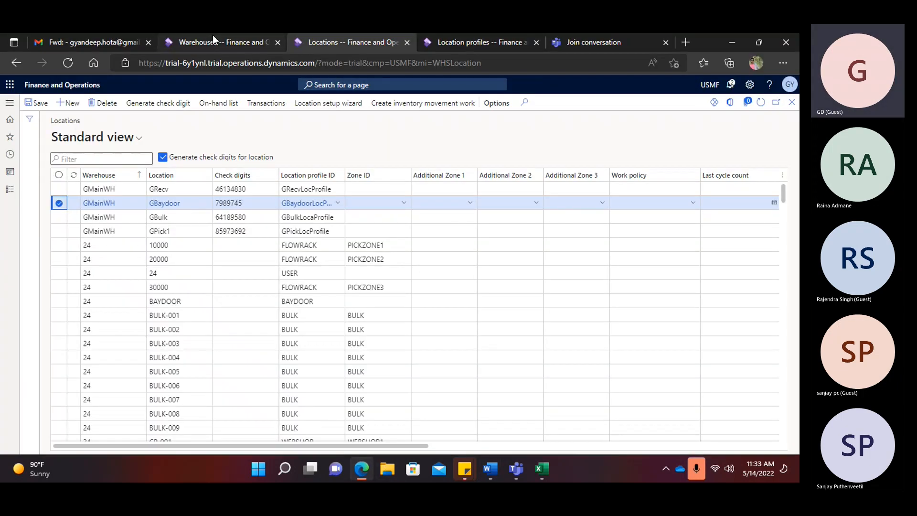
- Choose GRecv as GMainWH's default receipt location on the Warehouses page
left_click(213, 38)
left_click(255, 271)
left_click(255, 269)
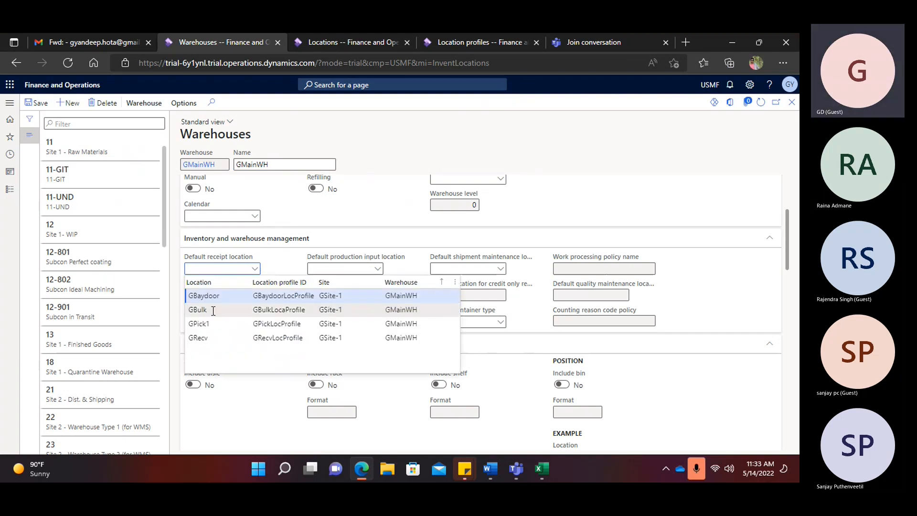
left_click(198, 337)
- Attempt to save, dismiss the 'updated by another user' error twice, and reload the page
left_click(60, 103)
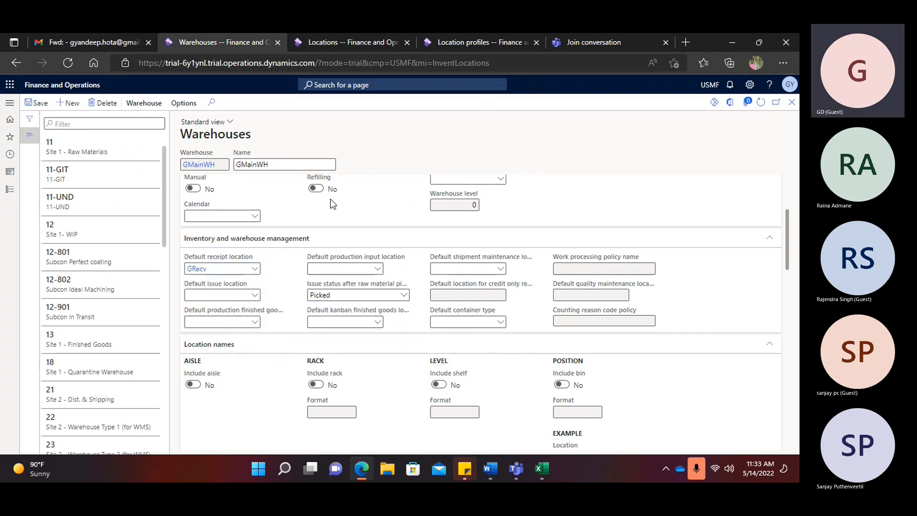
left_click(541, 287)
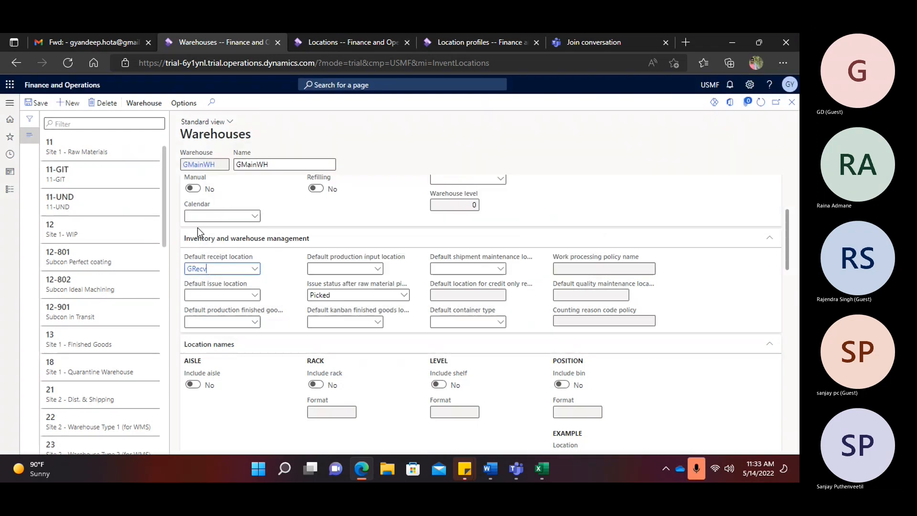
left_click(49, 103)
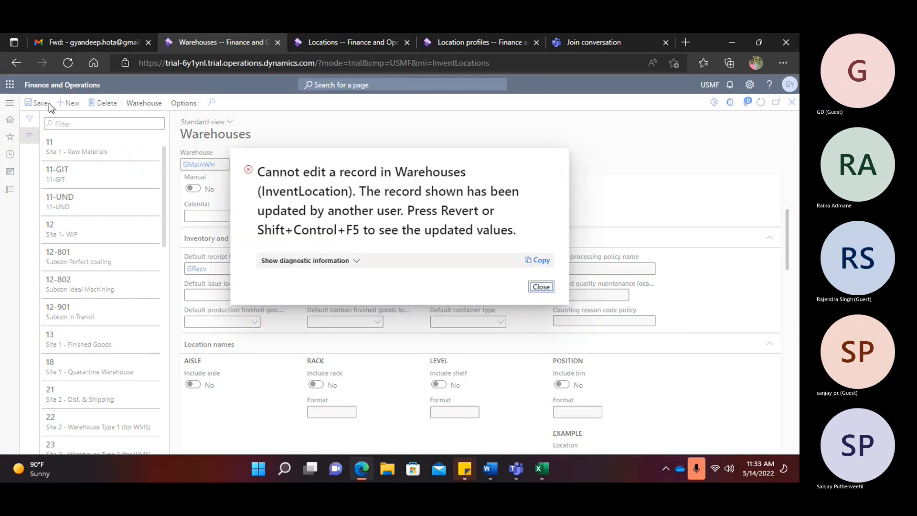
left_click(542, 287)
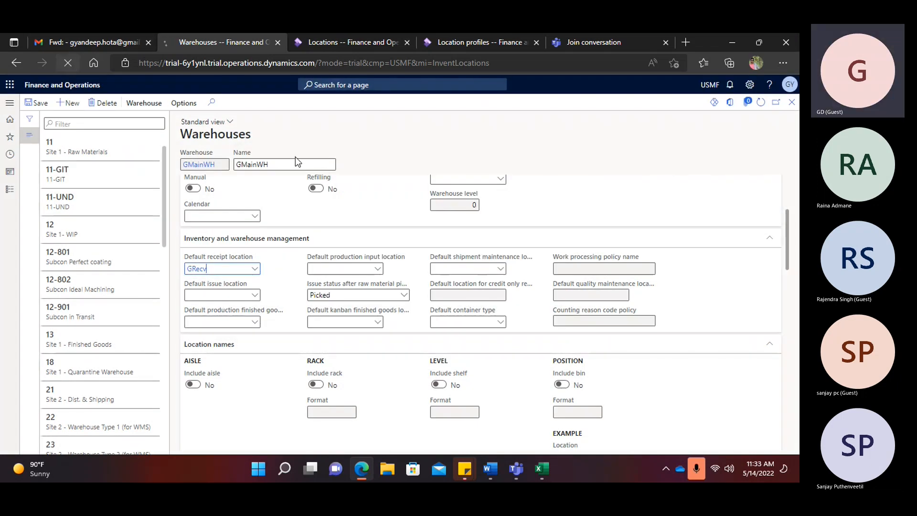
left_click(69, 63)
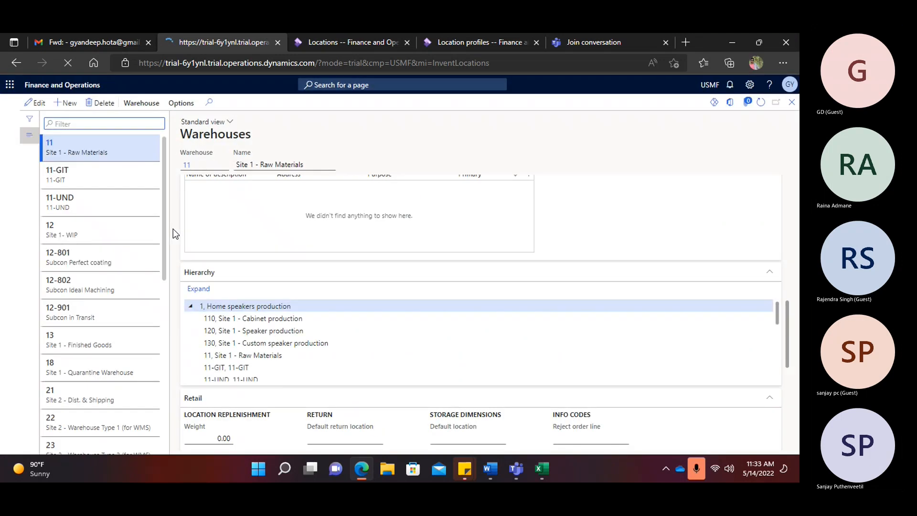
- Open warehouse GMainWH, set its default receipt location to GRecv, and save
scroll(88, 279, "down", 5)
scroll(93, 335, "up", 5)
scroll(91, 320, "up", 2)
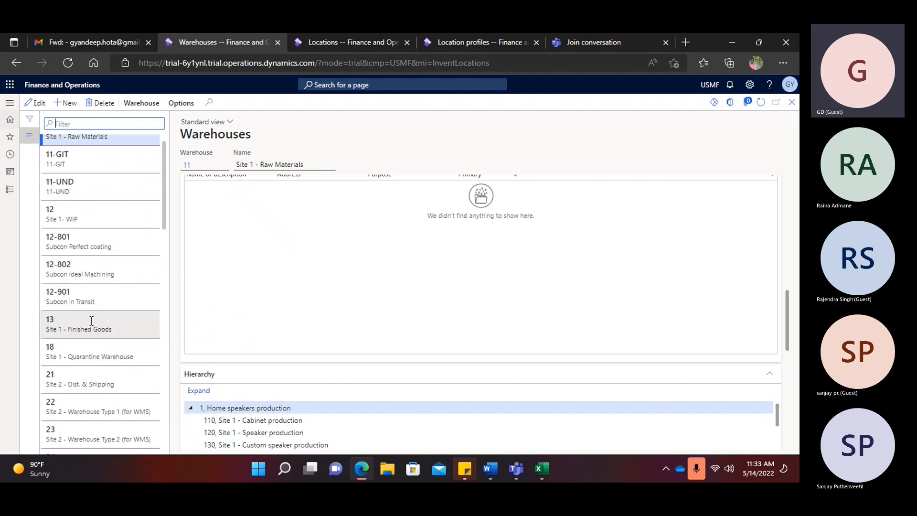
scroll(91, 321, "down", 12)
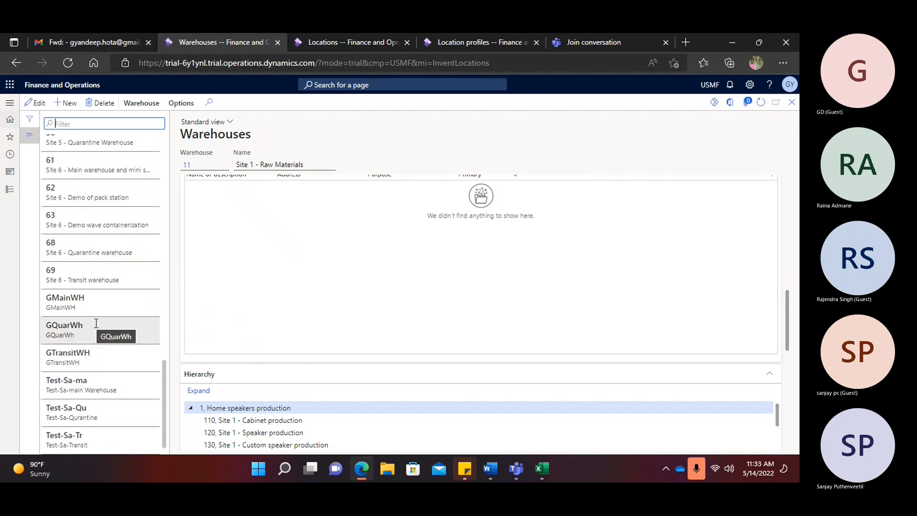
left_click(73, 302)
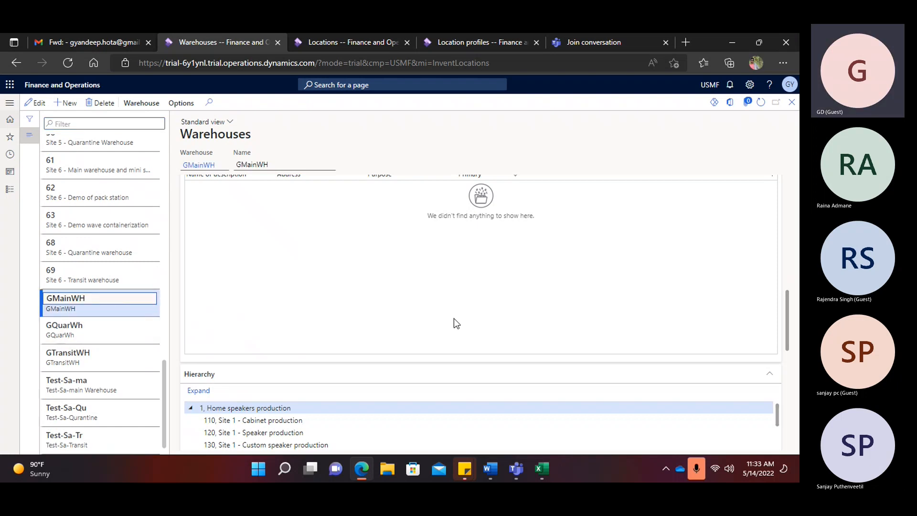
scroll(261, 293, "up", 5)
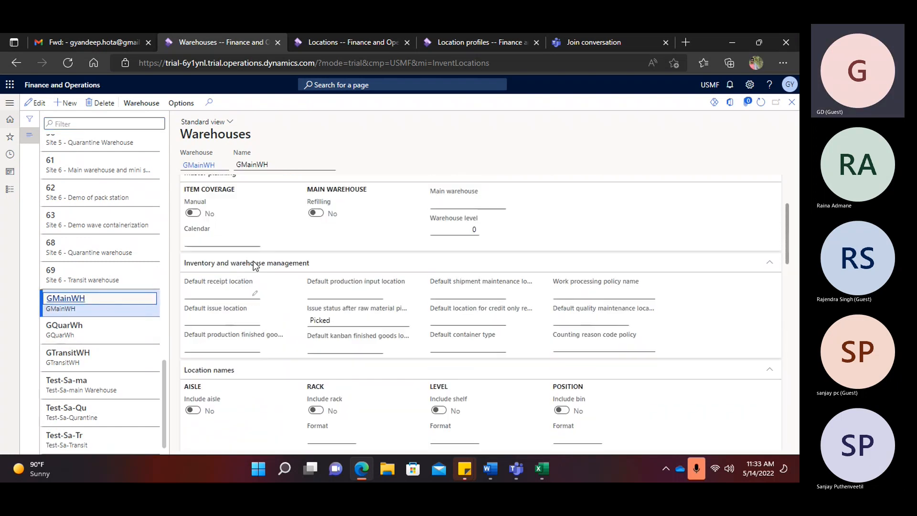
scroll(254, 266, "up", 2)
left_click(254, 343)
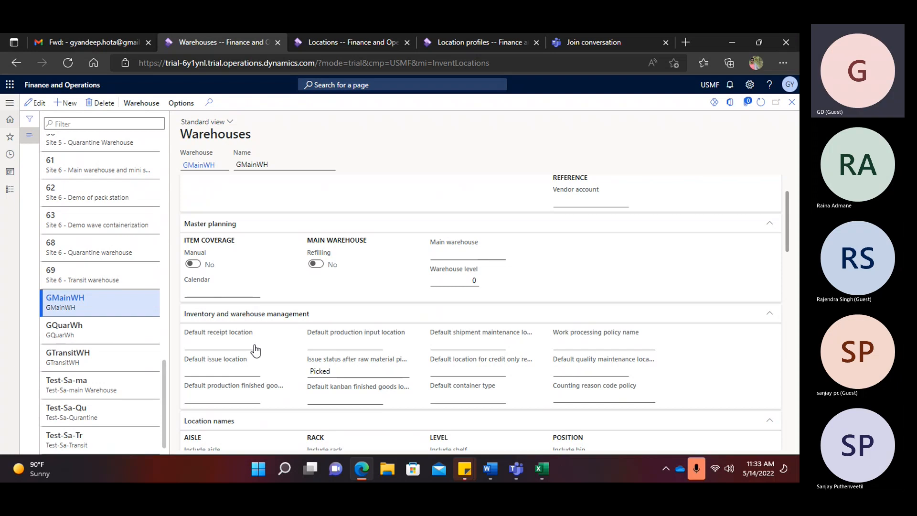
left_click(255, 344)
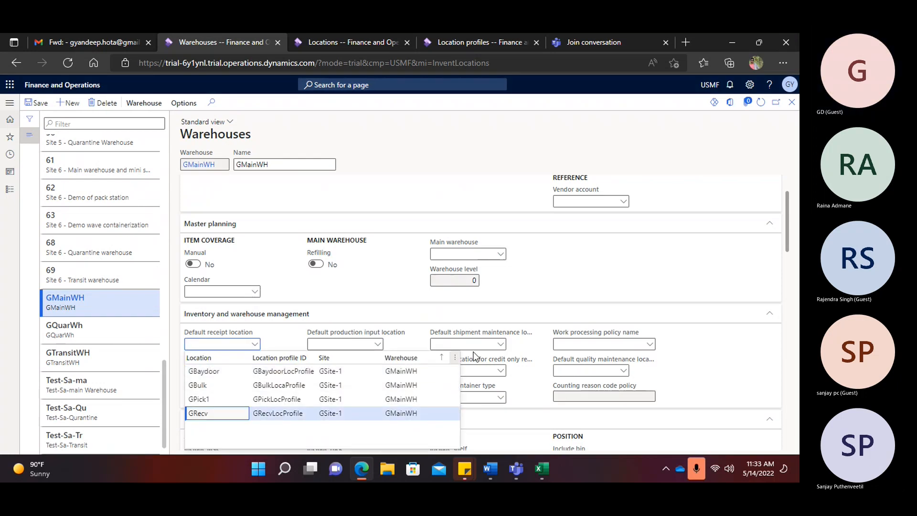
left_click(198, 413)
scroll(493, 337, "down", 2)
scroll(492, 337, "down", 10)
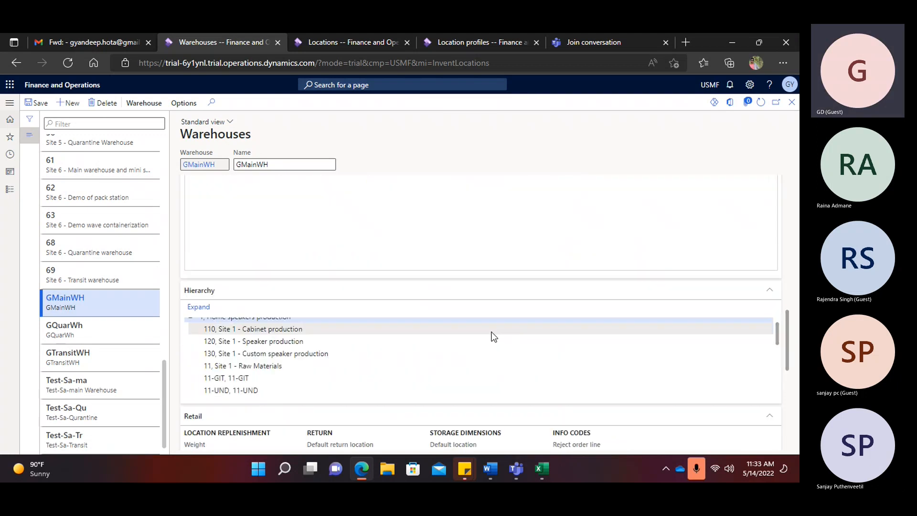
scroll(447, 430, "down", 5)
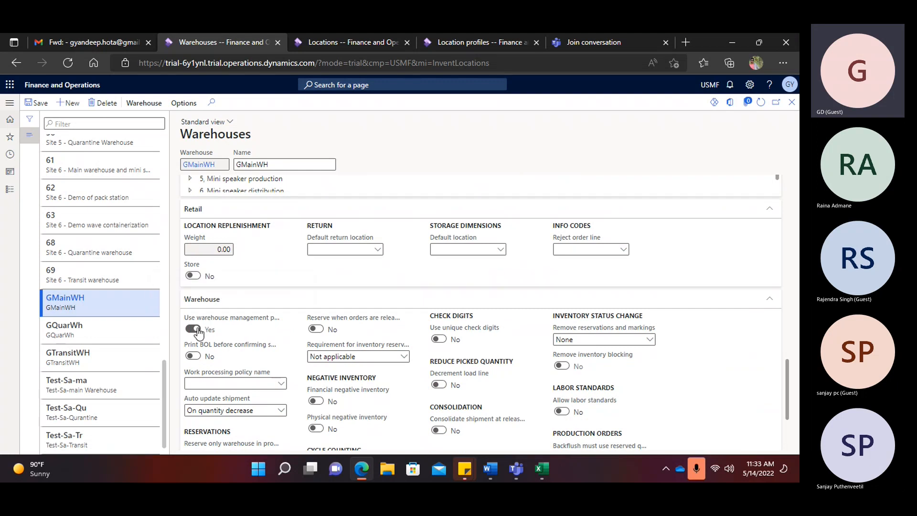
left_click(37, 102)
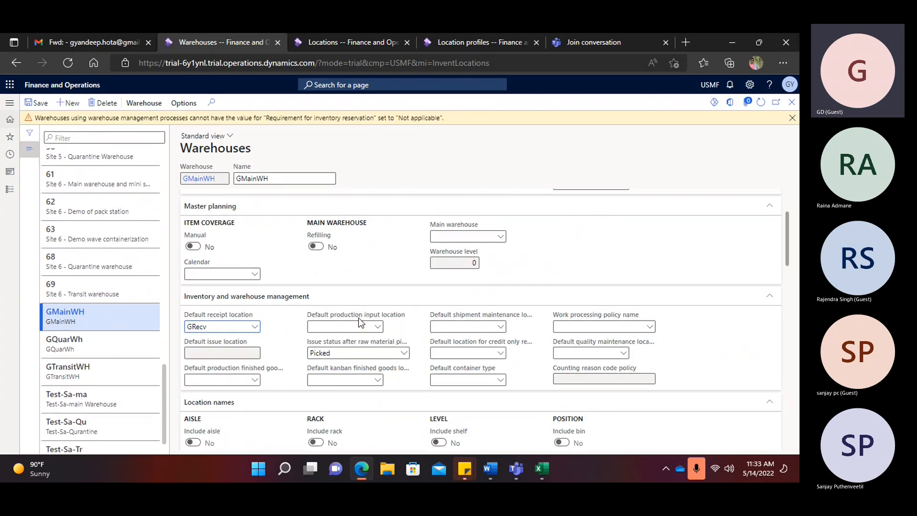
- Set the inventory reservation requirement to Allow partial reservation, save, and bring up the Word agenda
scroll(388, 388, "down", 15)
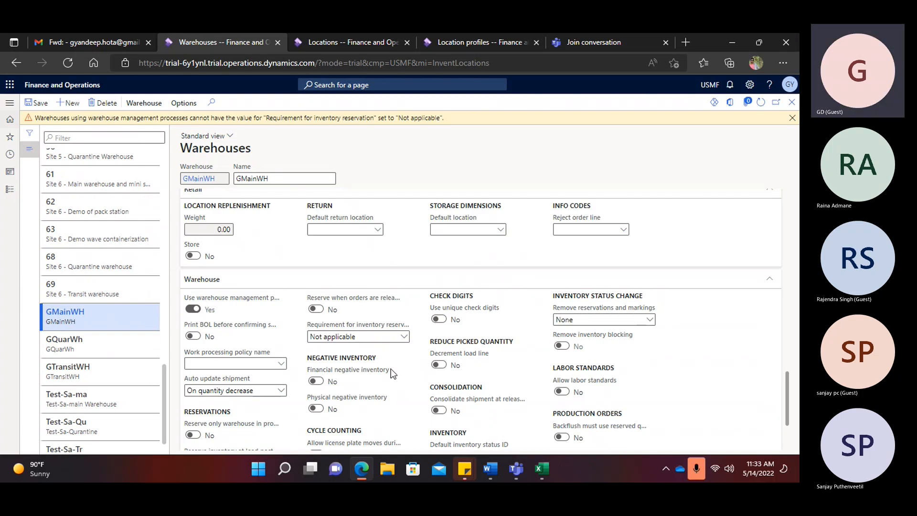
left_click(404, 336)
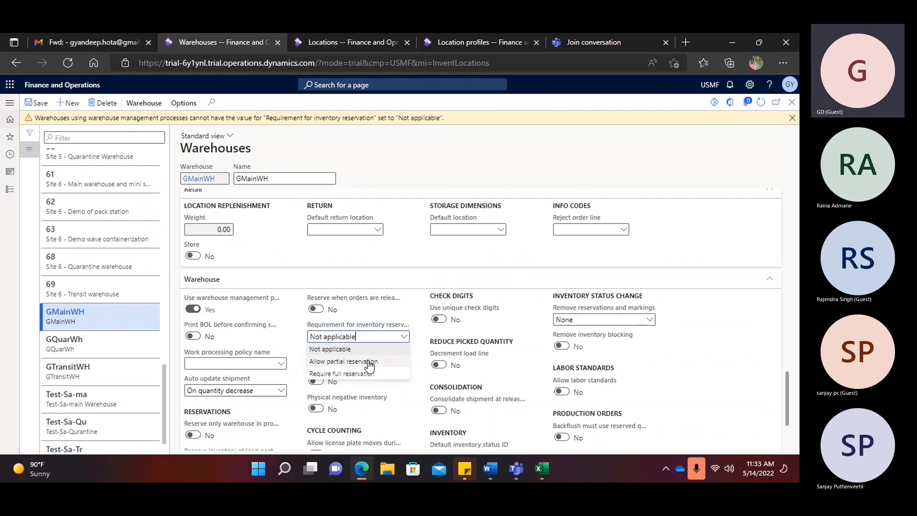
left_click(369, 362)
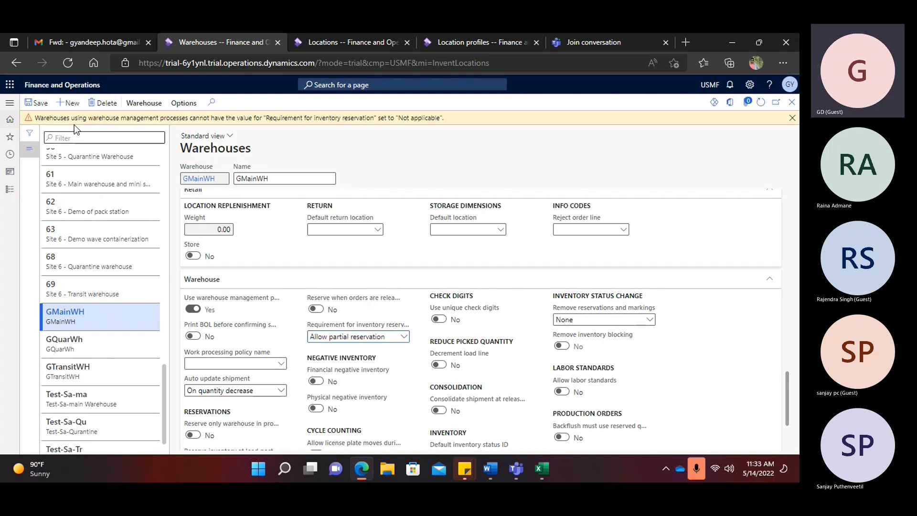
left_click(38, 103)
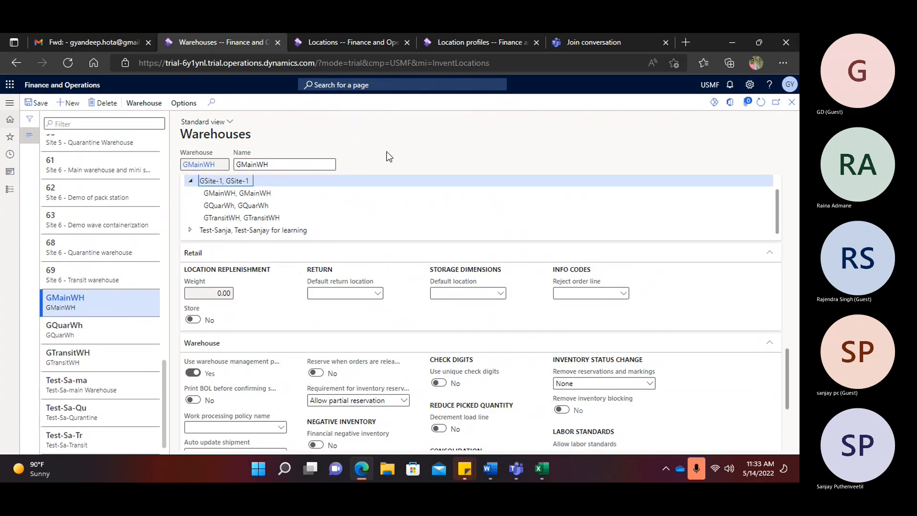
left_click(490, 468)
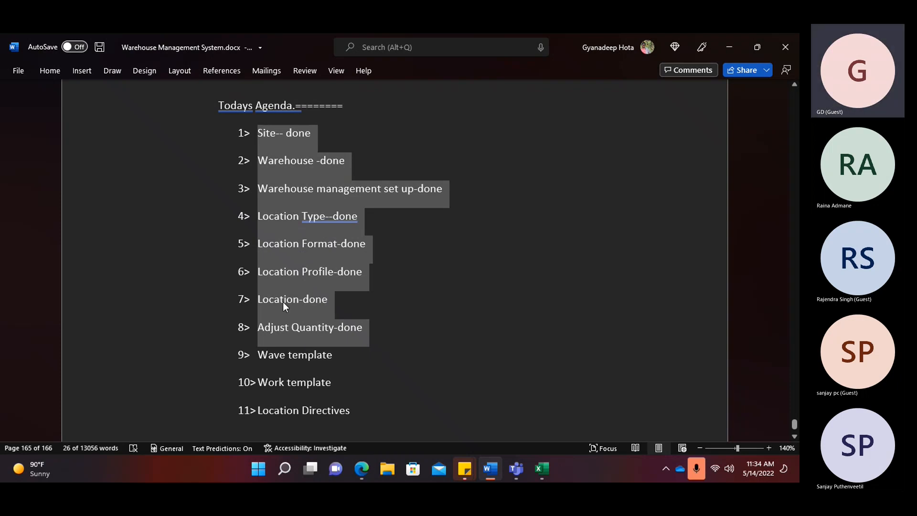
- Switch from the Word agenda to the Excel Book1 notes sheet
key("alt+Tab")
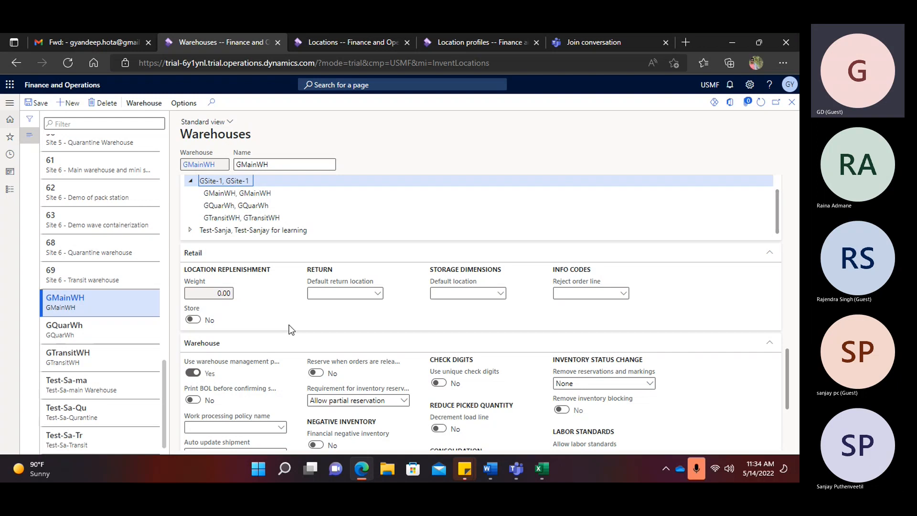
mouse_move(537, 472)
left_click(474, 410)
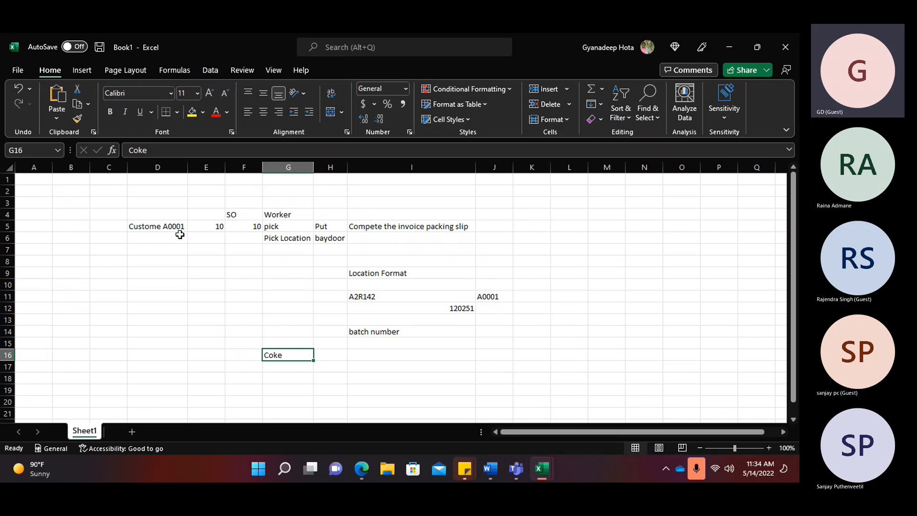
- Check quantity 10 in cell E5, then return to the GMainWH Warehouses page in Edge
left_click(221, 227)
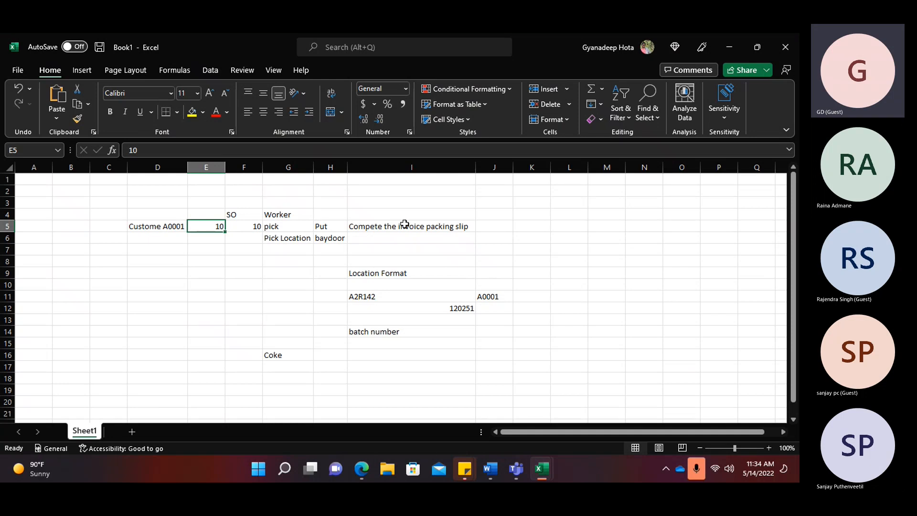
key("alt+Tab")
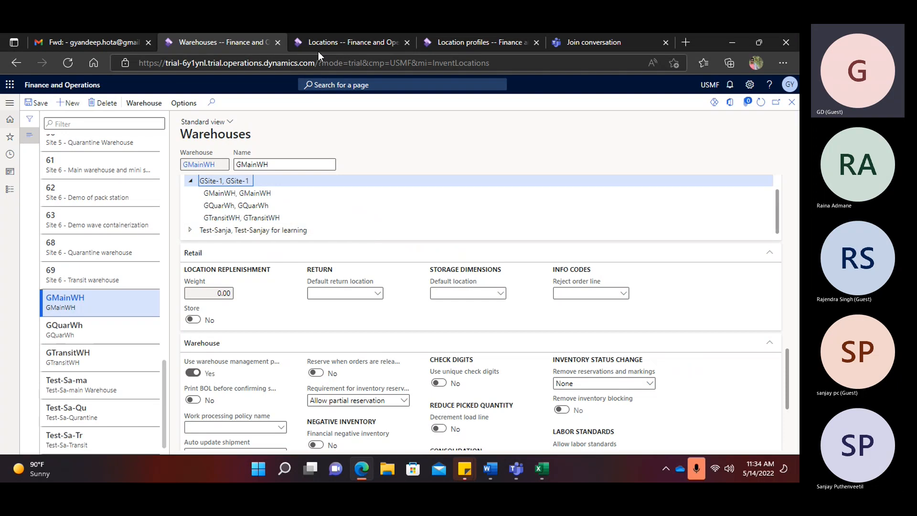
- Switch to the Location profiles browser tab and duplicate it into a new tab
left_click(348, 42)
left_click(460, 41)
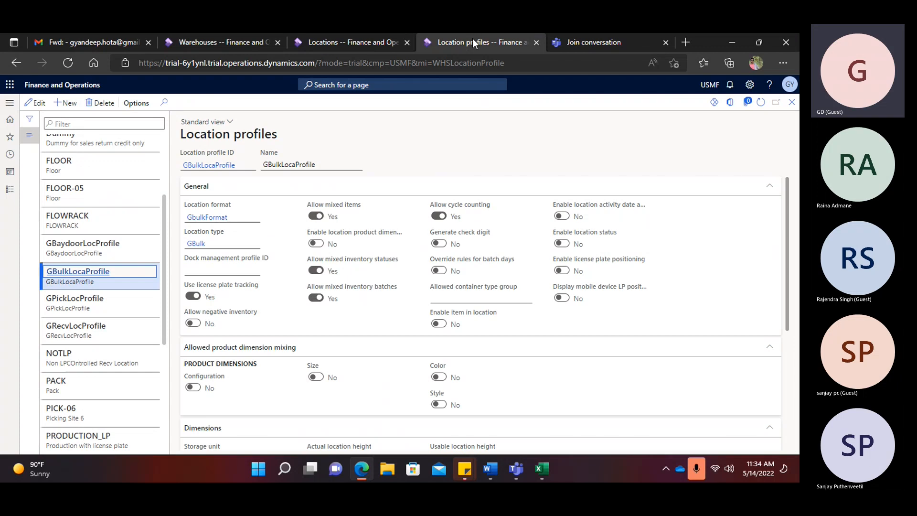
right_click(472, 42)
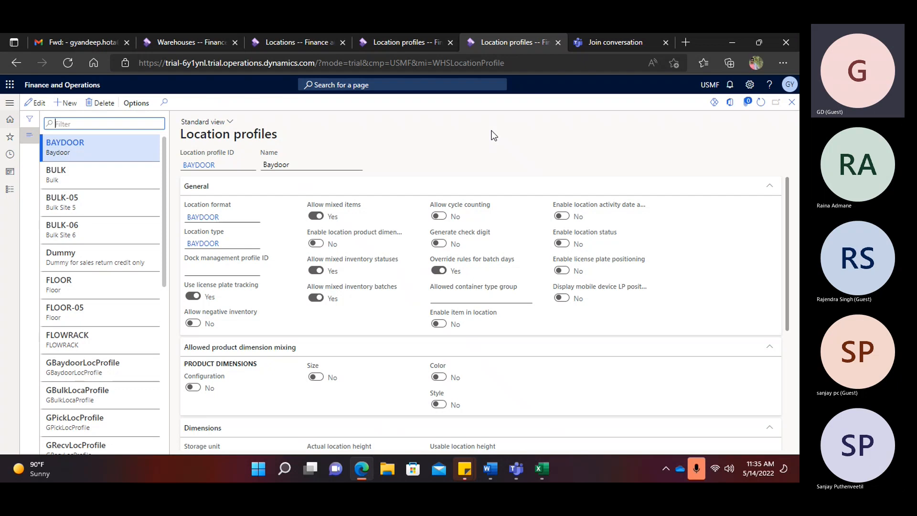
- Navigate Warehouse management > Setup > Waves > Wave templates to list the shipping wave templates
left_click(10, 103)
left_click(34, 233)
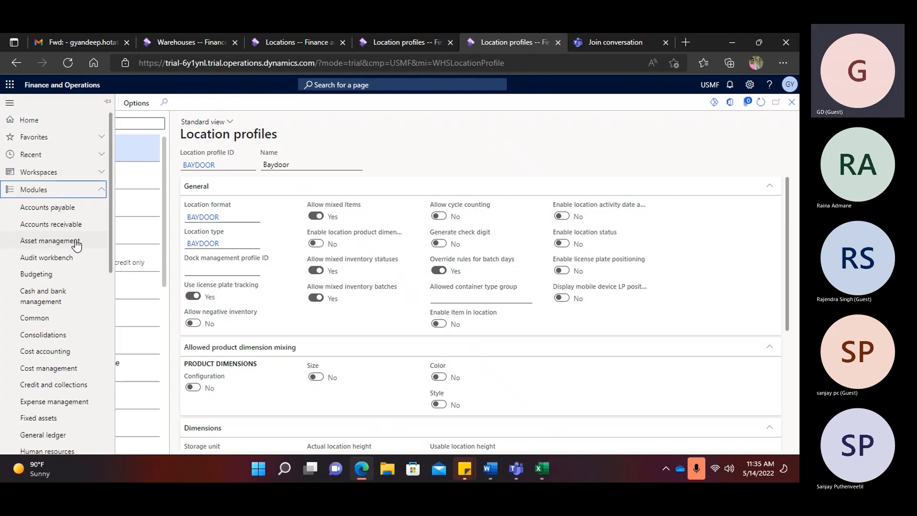
scroll(76, 245, "down", 10)
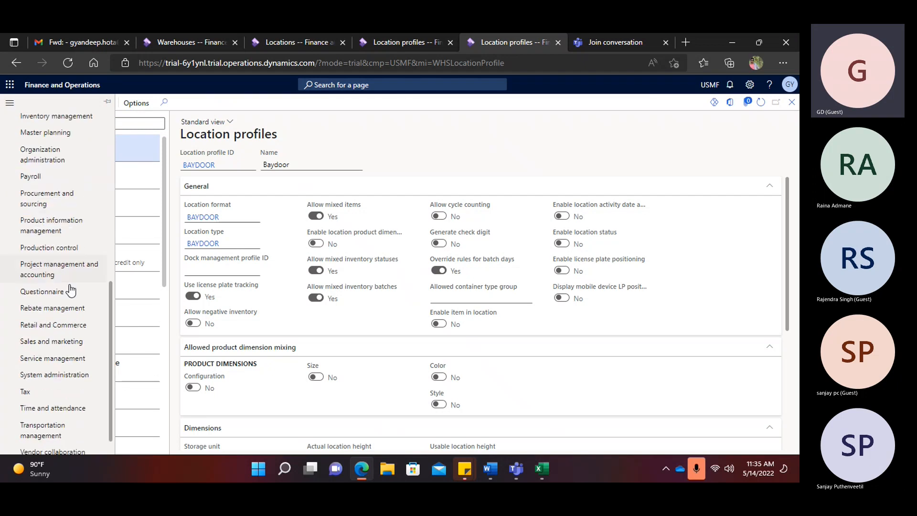
left_click(62, 446)
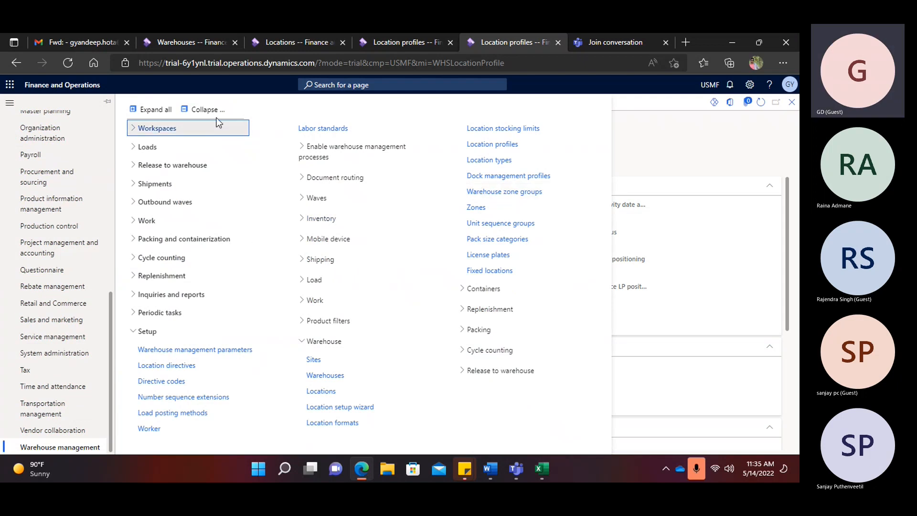
left_click(200, 110)
left_click(147, 331)
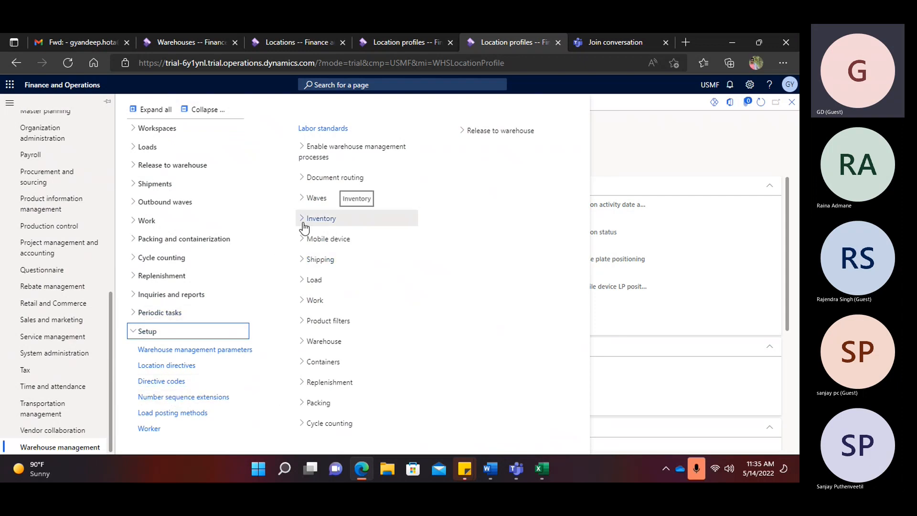
left_click(315, 198)
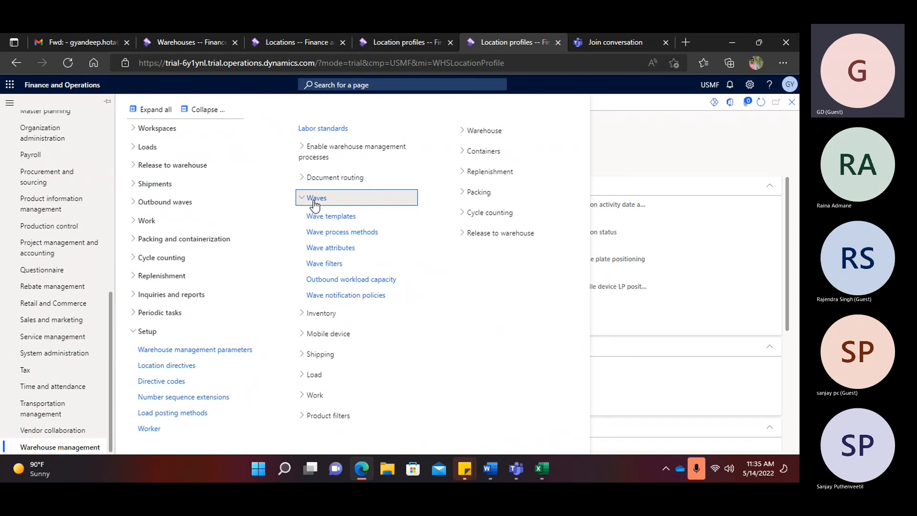
left_click(334, 216)
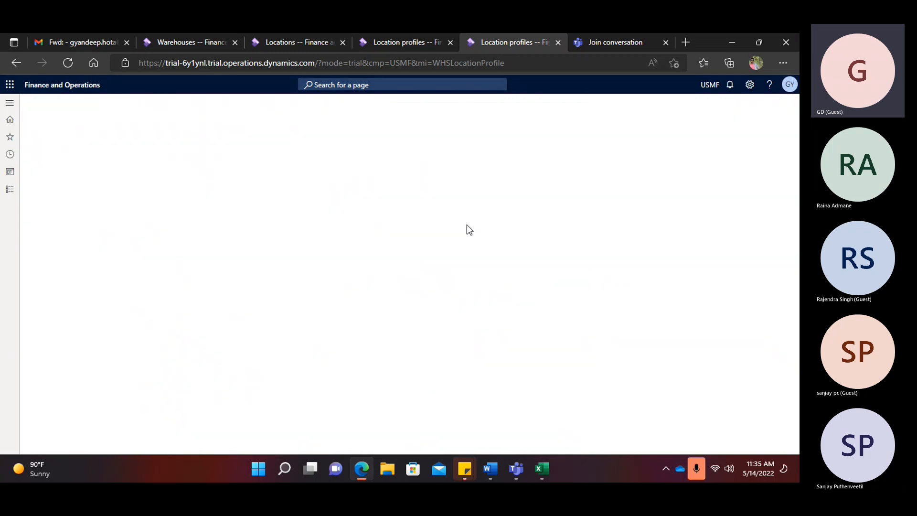
left_click(10, 103)
left_click(203, 109)
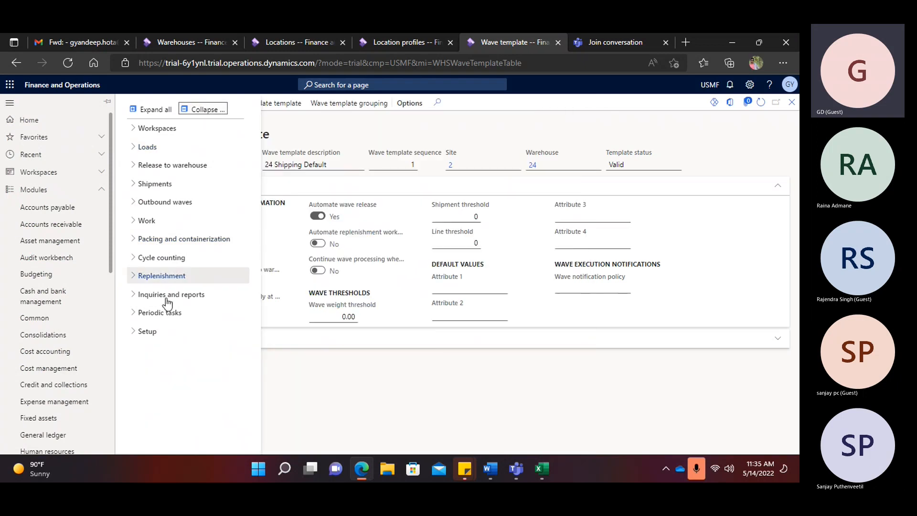
left_click(146, 331)
left_click(317, 198)
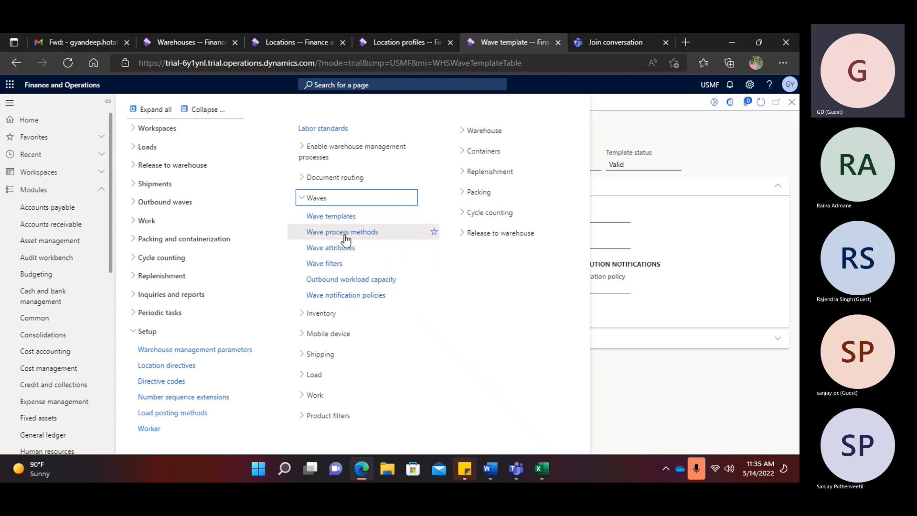
left_click(331, 218)
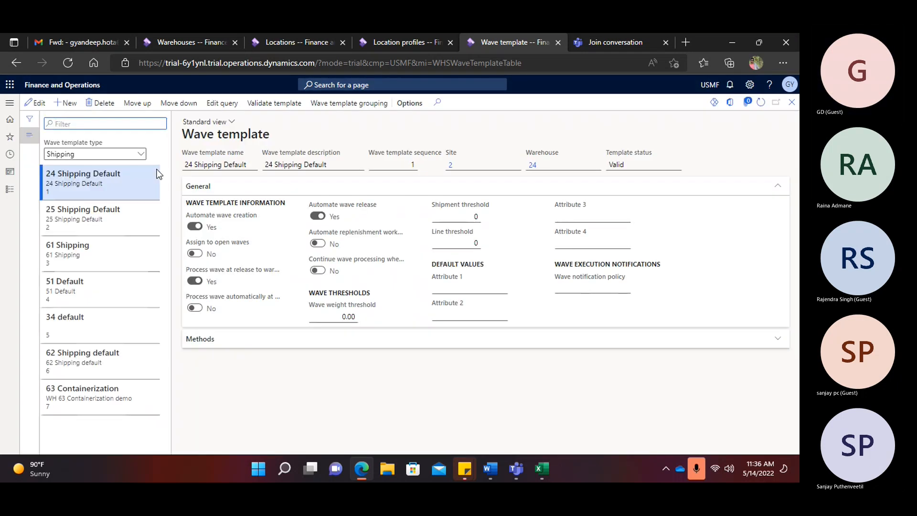
- Create a new wave template named ShippingGmainWh, reusing the name as its description
key("alt+n")
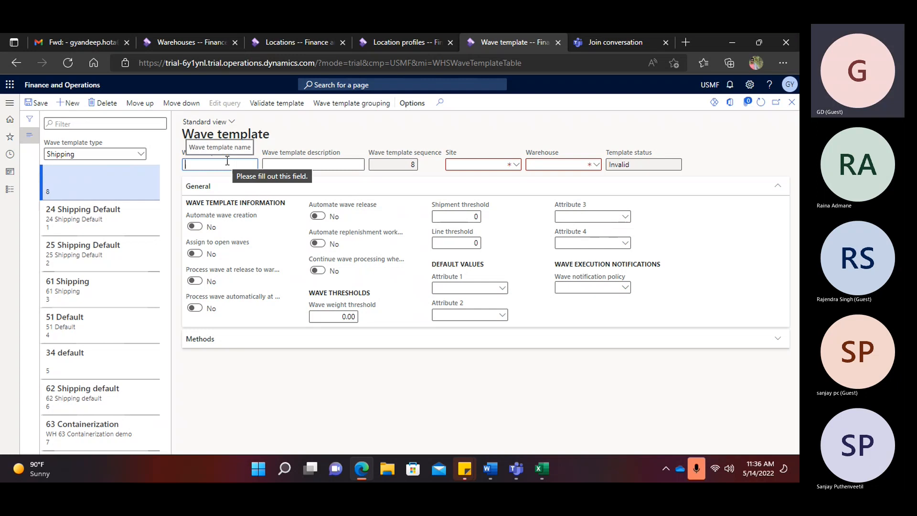
type("Shipp")
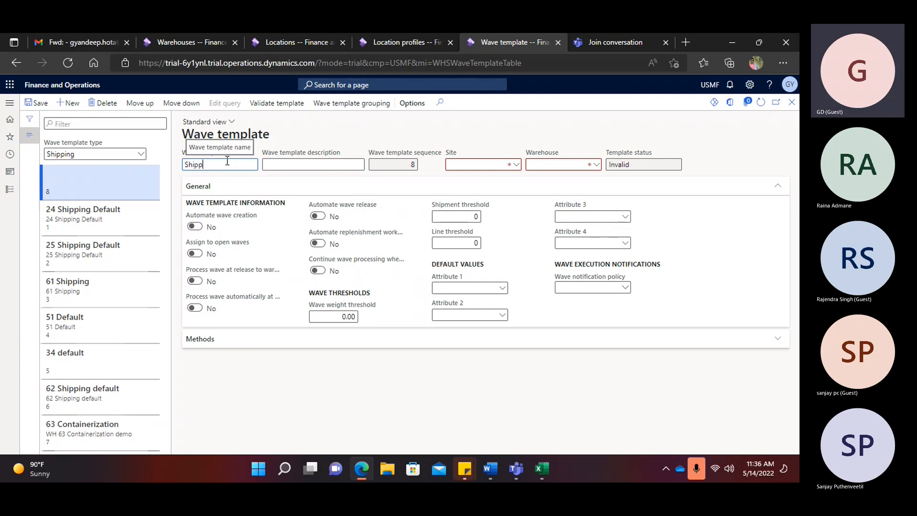
type("ingWhmain")
type("Wh")
left_click(213, 164)
left_click(220, 165)
key("BackSpace")
left_click(220, 164)
key("BackSpace")
type("G")
double_click(220, 164)
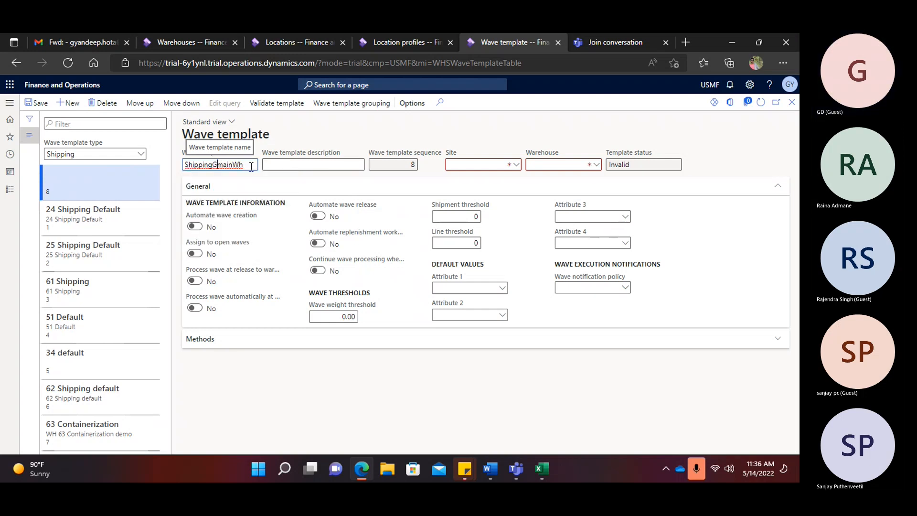
key("ctrl+c")
left_click(300, 164)
key("ctrl+v")
- Set the new template's warehouse to GMainWH
left_click(568, 168)
type("W")
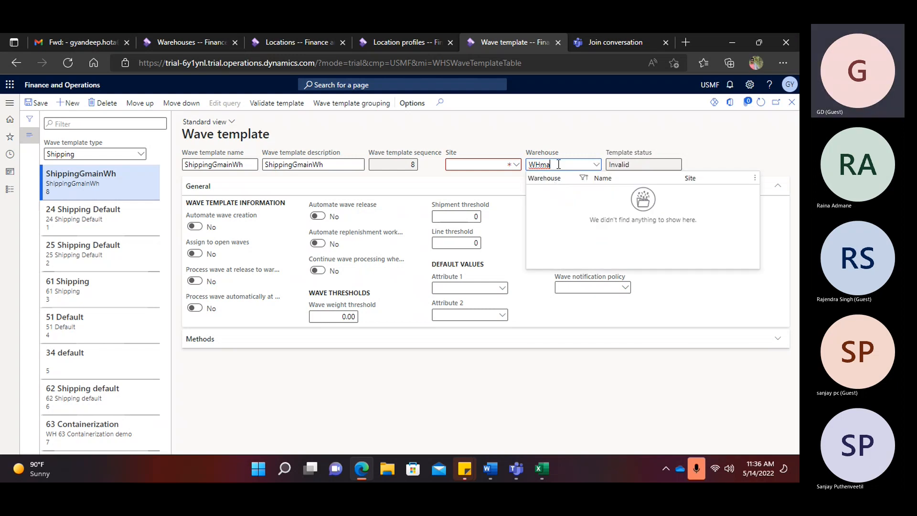
key("BackSpace")
key("BackSpace")
key("BackSpace")
key("BackSpace")
type("GmainW")
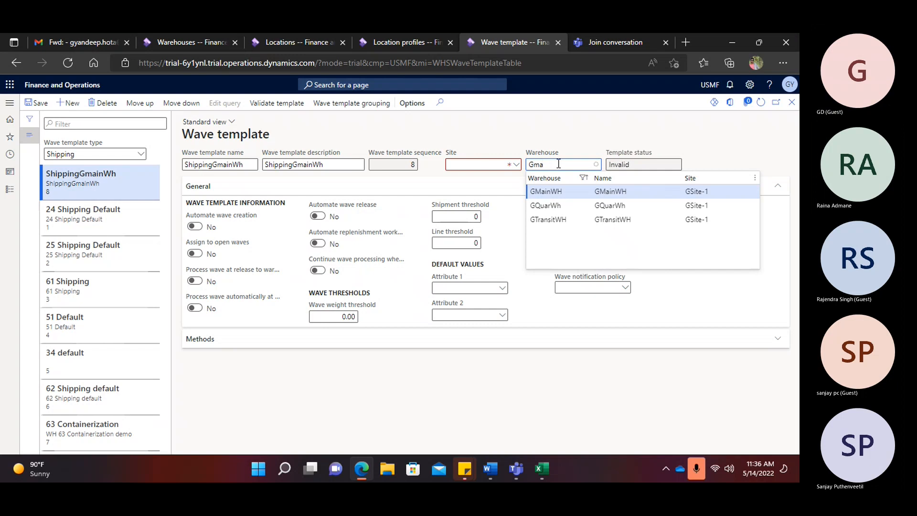
left_click(563, 192)
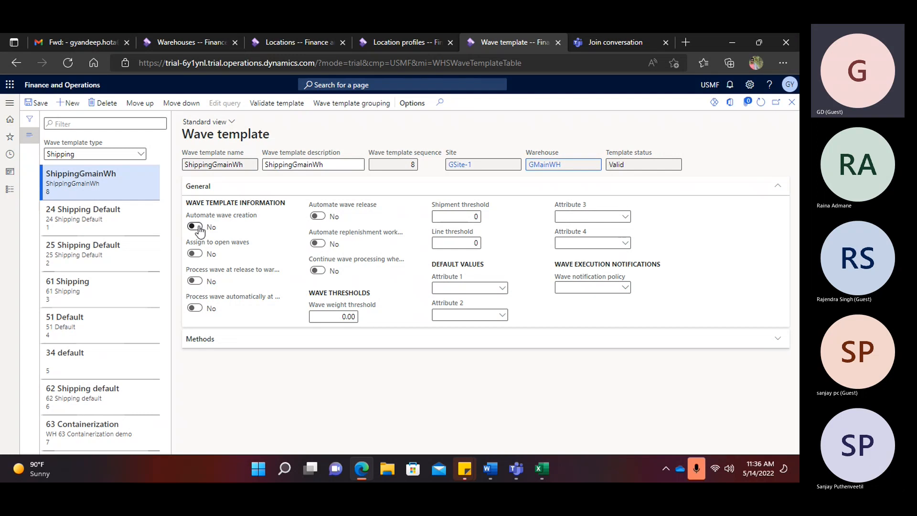
- Enable automatic wave creation, processing at release to warehouse, and automatic release, then save
left_click(198, 229)
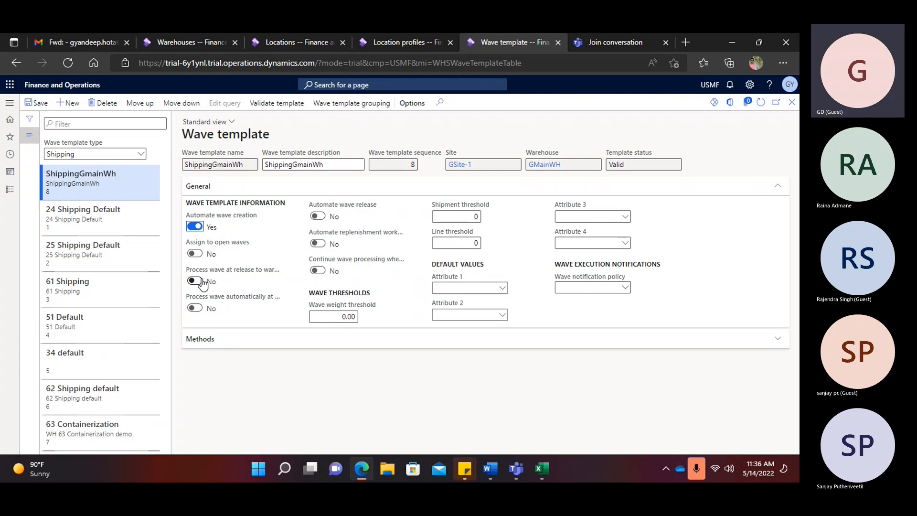
mouse_move(209, 272)
left_click(198, 282)
left_click(324, 217)
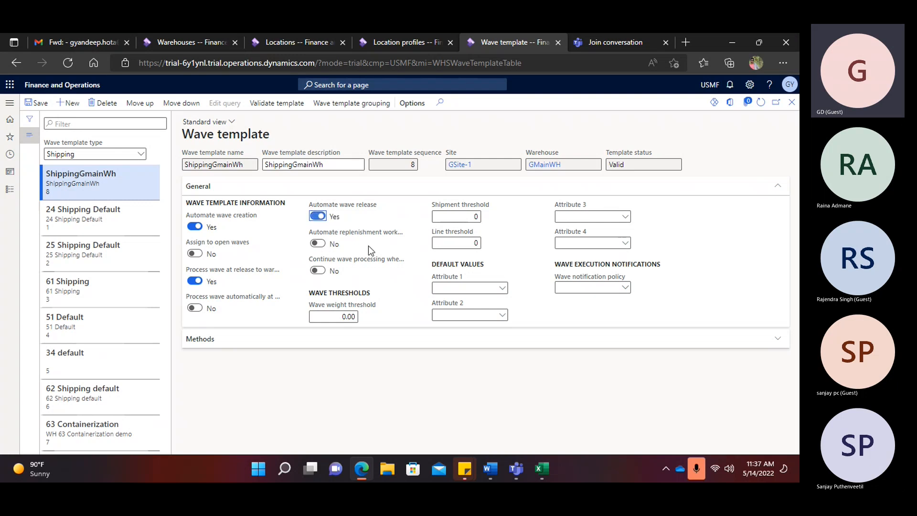
left_click(38, 106)
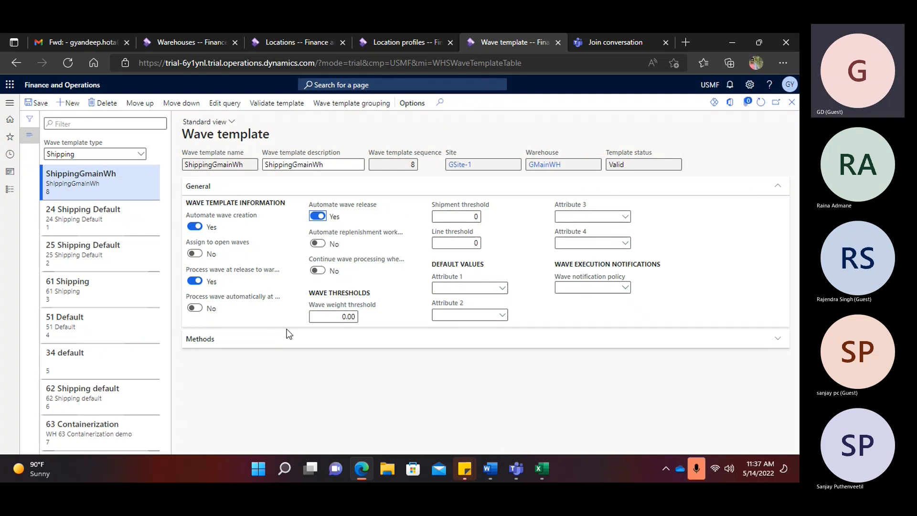
- Expand the Methods section to view the template's selected and remaining wave methods
left_click(205, 340)
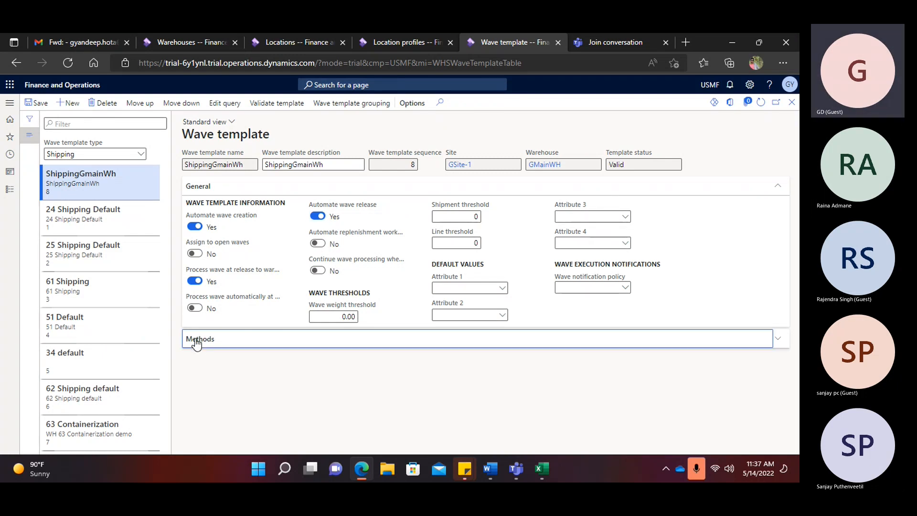
scroll(433, 328, "down", 1)
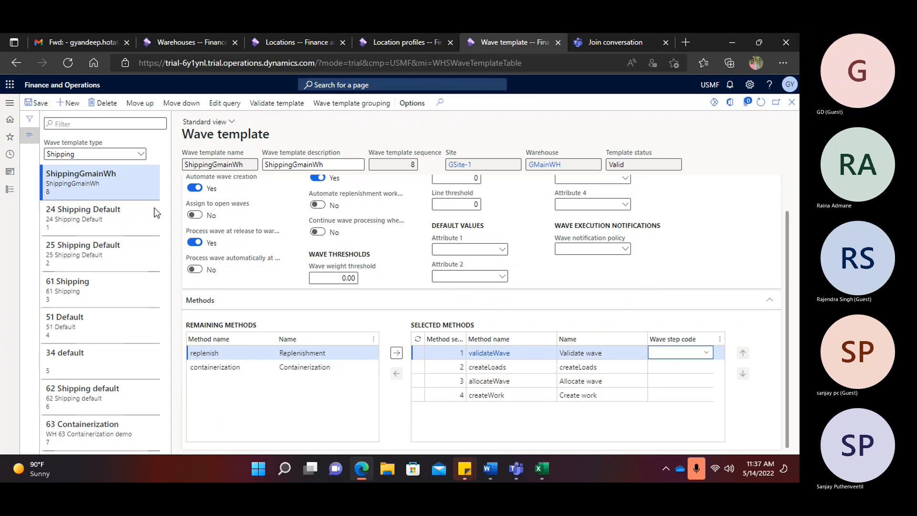
left_click(10, 102)
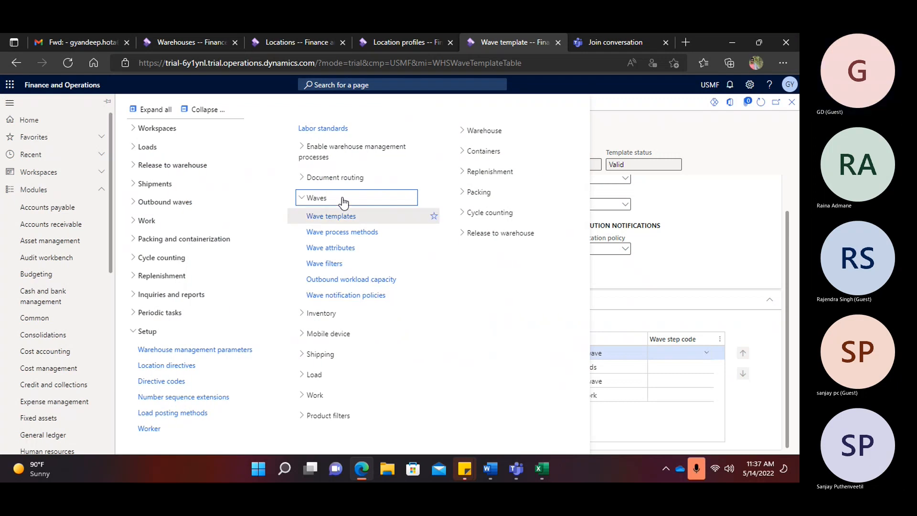
- Go through Setup > Work to the Work templates page, then to the Work classes page
left_click(317, 198)
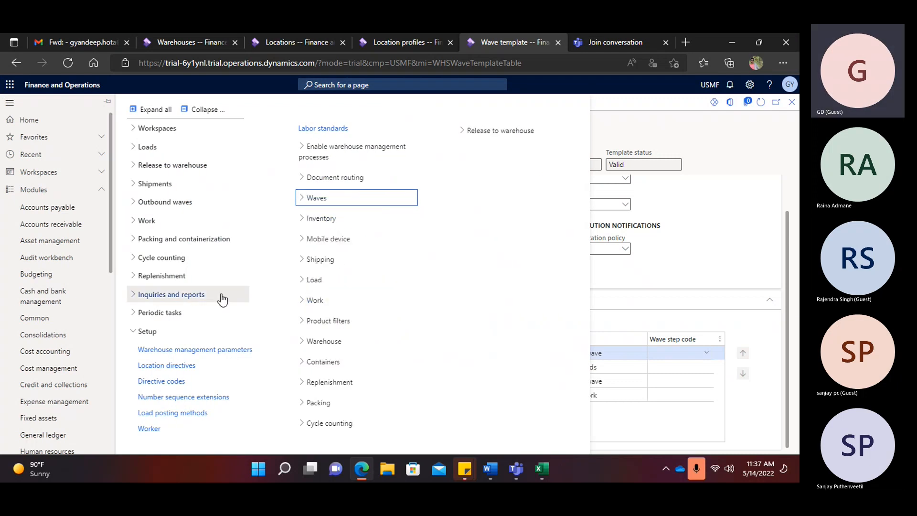
left_click(204, 109)
left_click(147, 331)
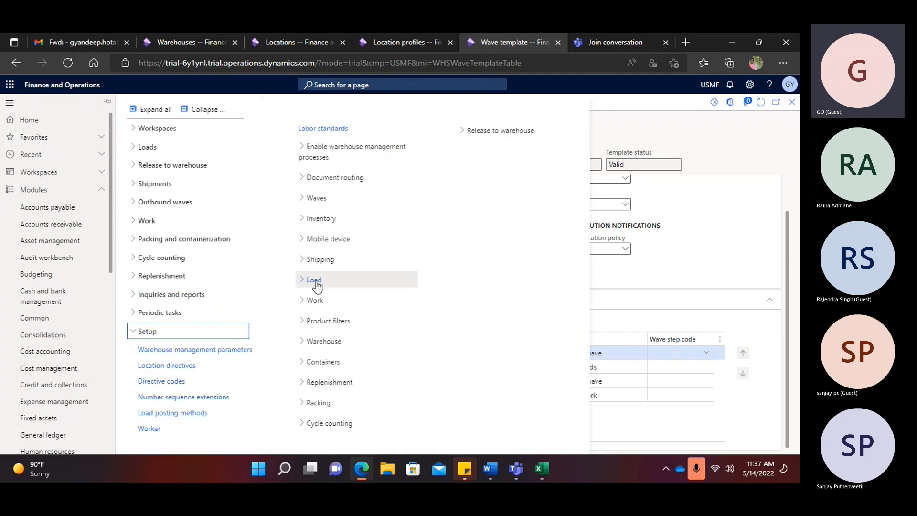
left_click(315, 300)
left_click(325, 318)
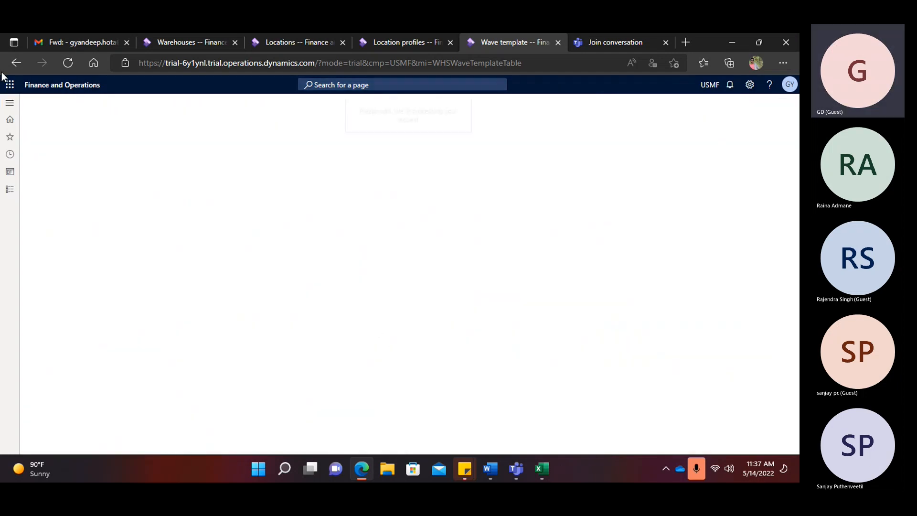
left_click(9, 104)
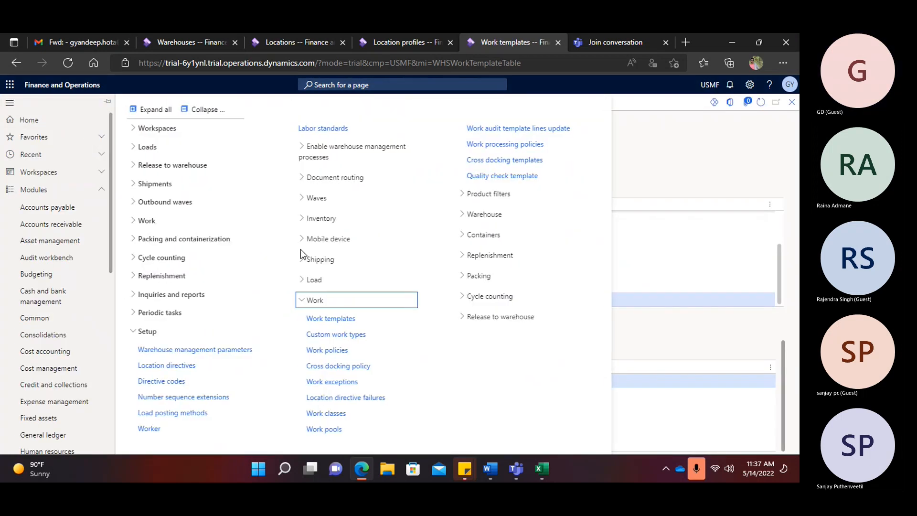
left_click(315, 300)
left_click(205, 109)
left_click(179, 335)
left_click(302, 301)
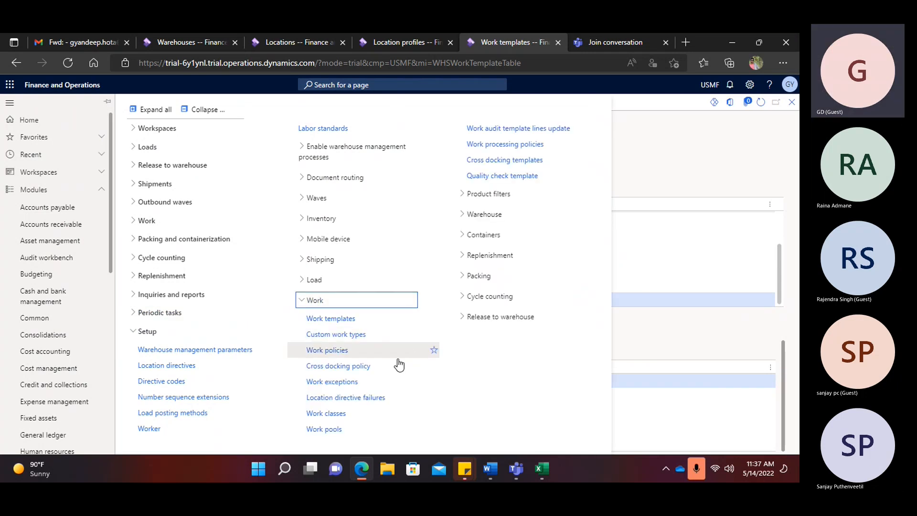
left_click(328, 413)
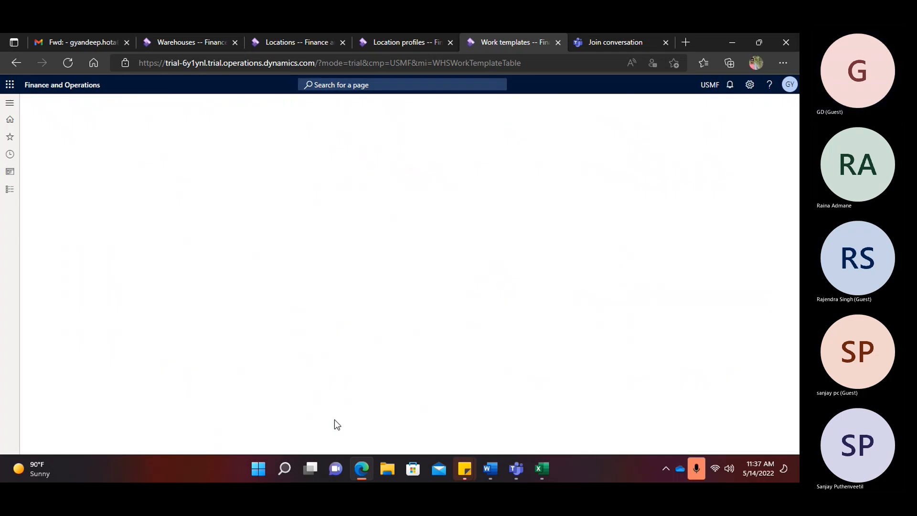
- Discard a draft work class and confirm the Sales work class uses work order type Sales orders
left_click(68, 107)
type("S")
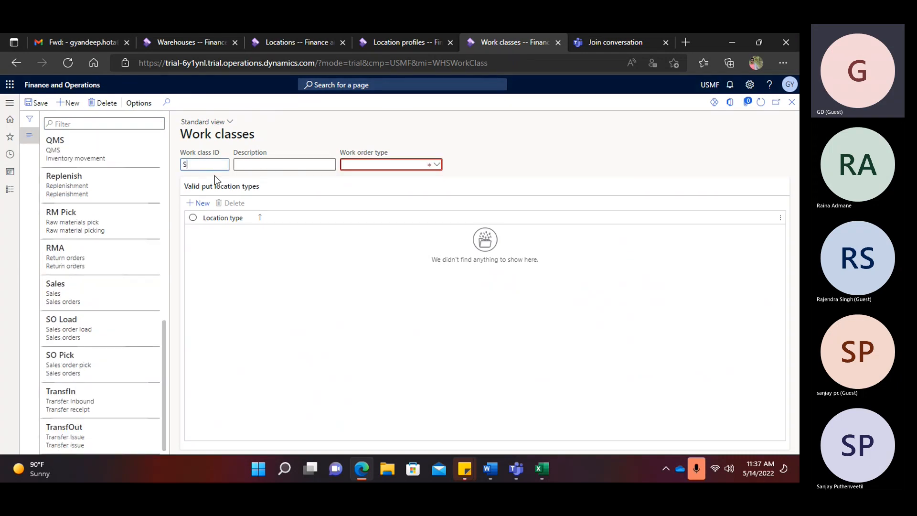
type("ales orde")
key("BackSpace")
key("BackSpace")
key("BackSpace")
key("BackSpace")
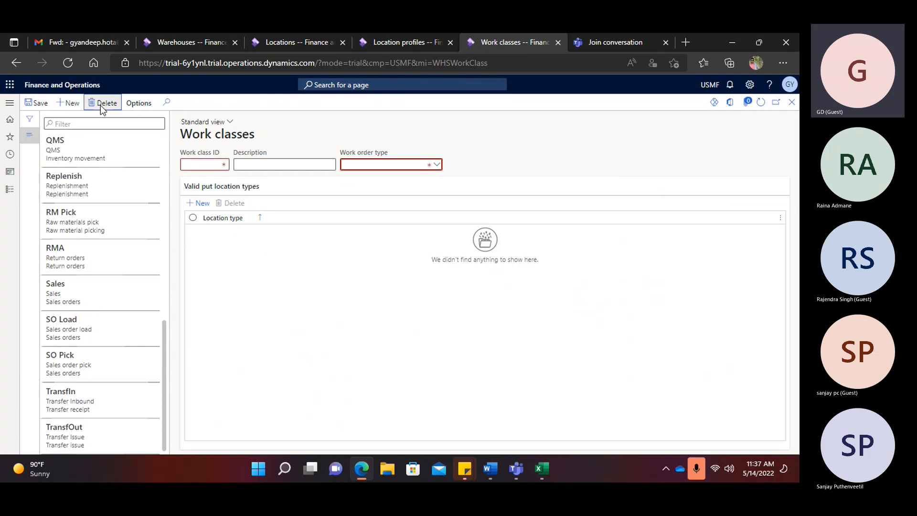
scroll(109, 225, "down", 6)
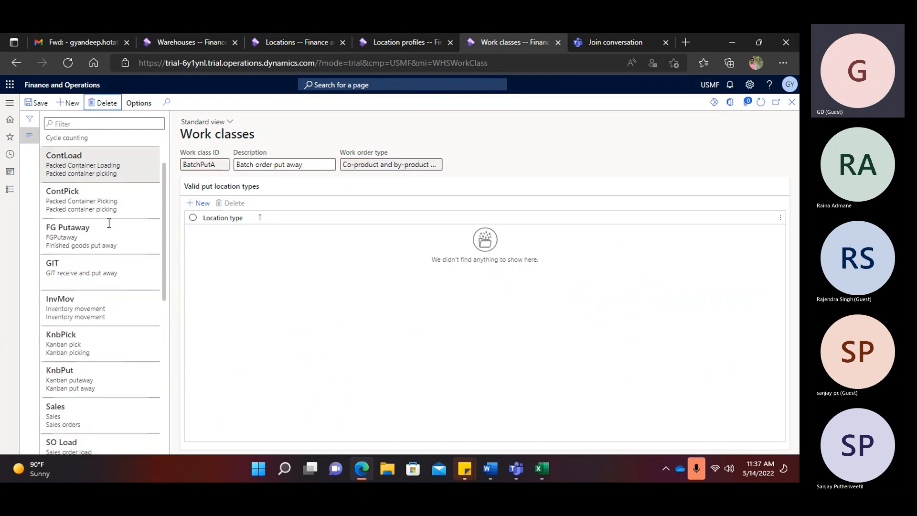
scroll(109, 229, "down", 3)
left_click(82, 301)
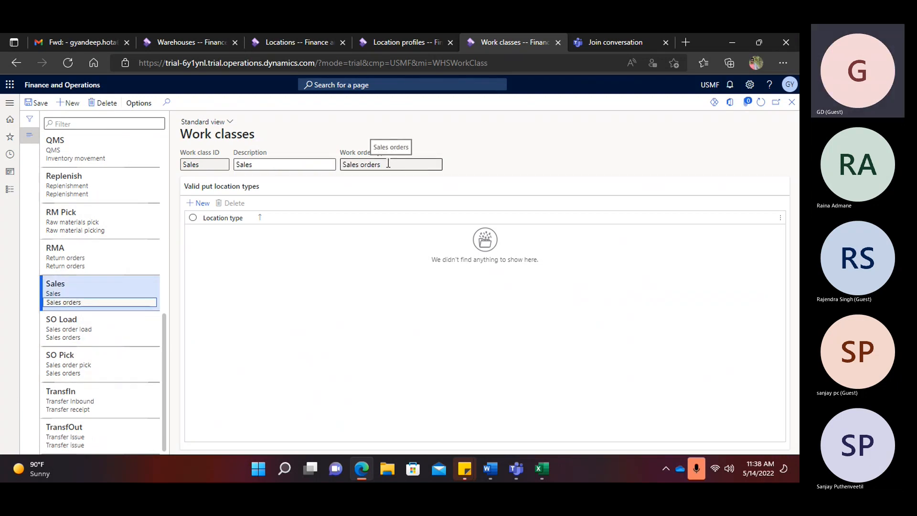
left_click(388, 163)
left_click(12, 106)
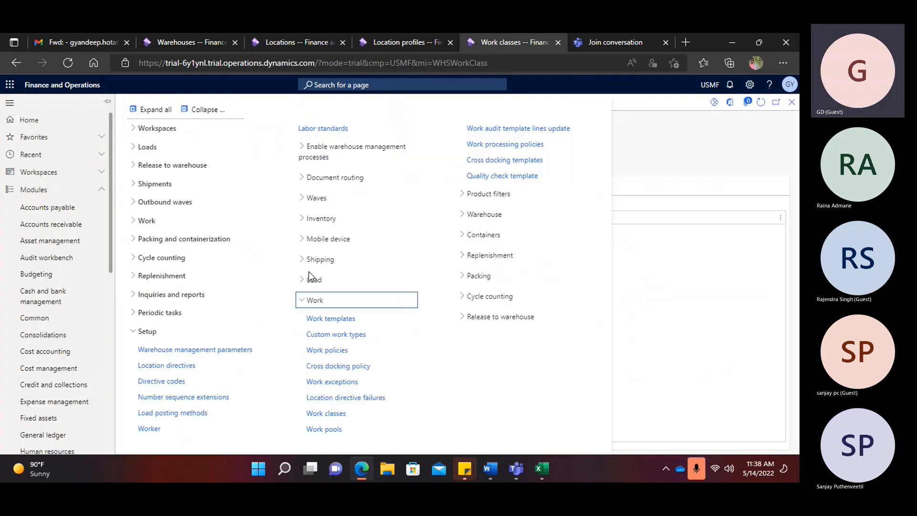
- Change the 24 SO Stage work template's sequence number to 12 and save
left_click(327, 319)
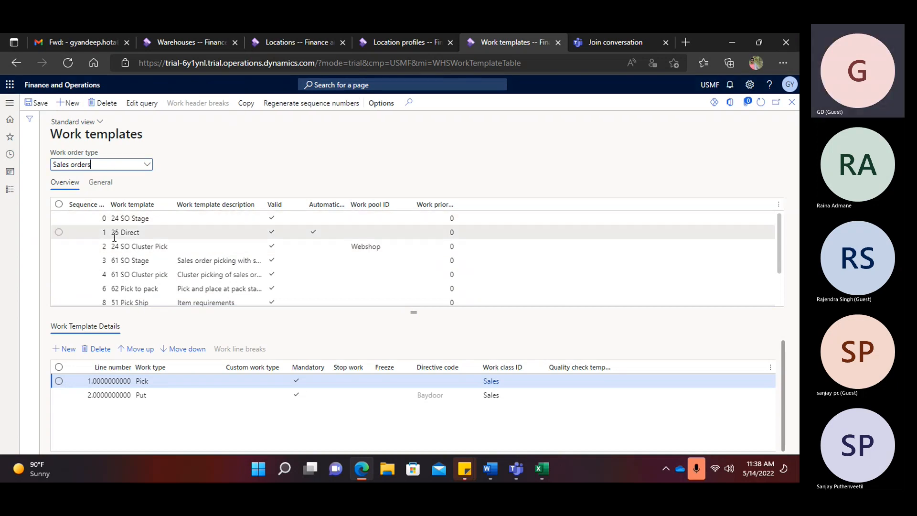
scroll(148, 233, "down", 2)
scroll(148, 236, "up", 2)
left_click(109, 218)
type("12")
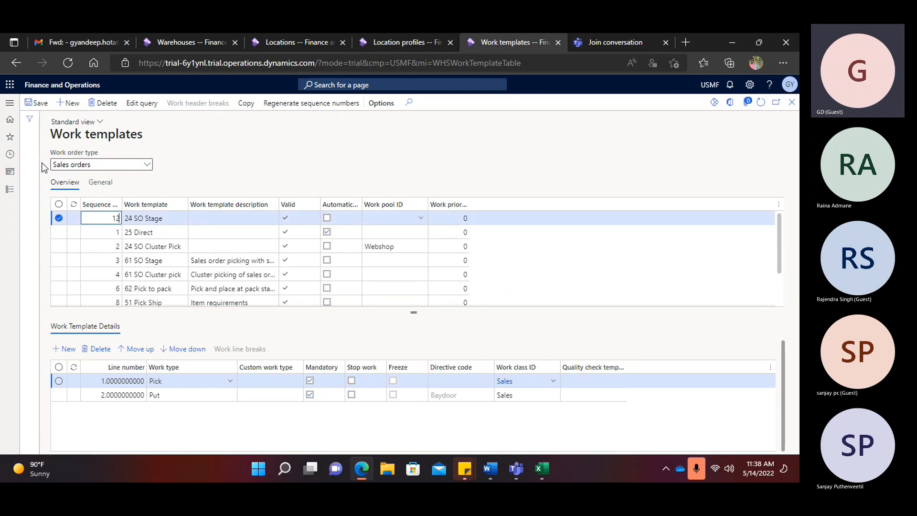
left_click(33, 103)
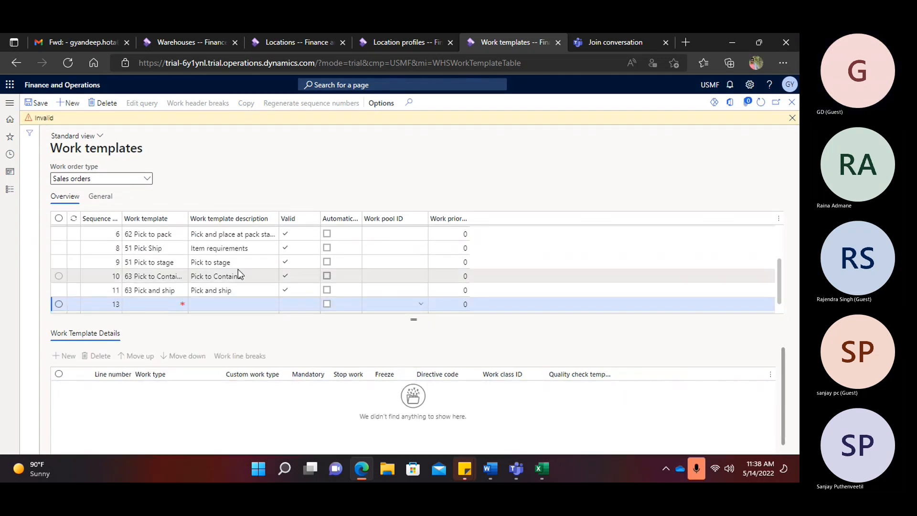
- Dismiss the Invalid message, delete the empty template row, and select the 25 Direct template
left_click(791, 119)
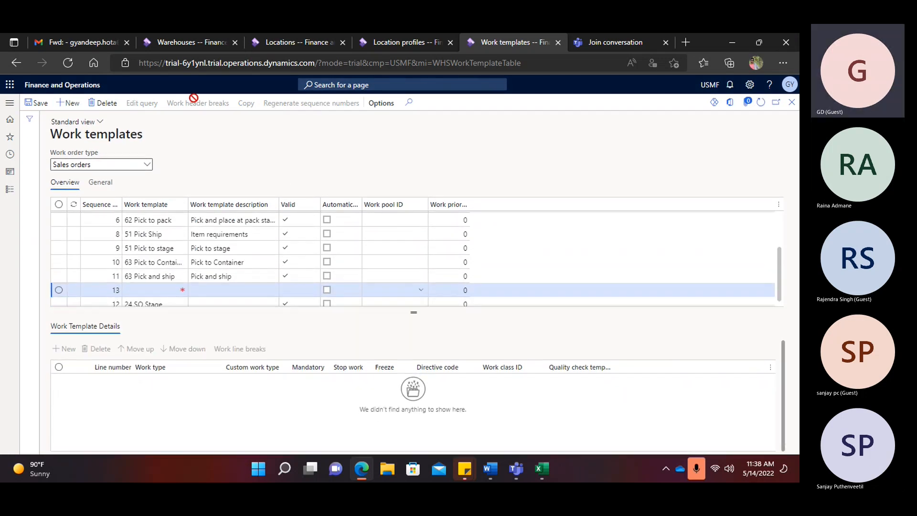
left_click(110, 109)
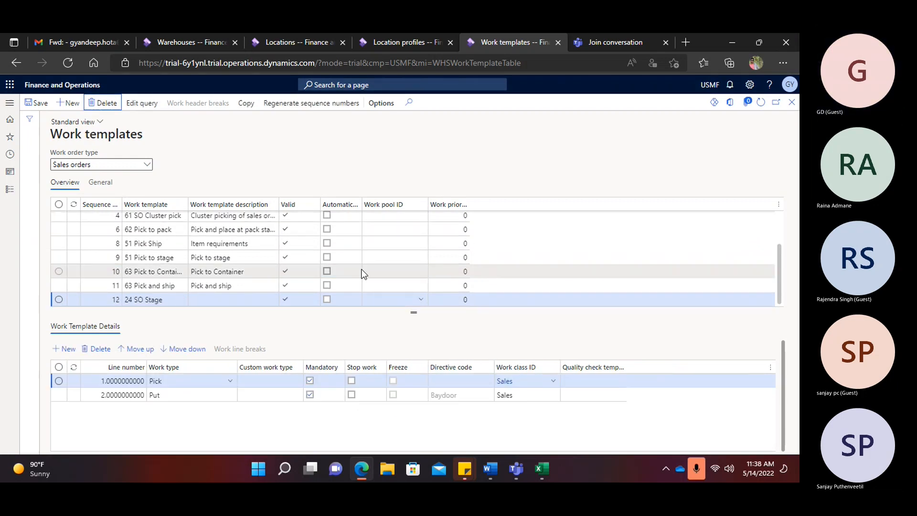
left_click(145, 205)
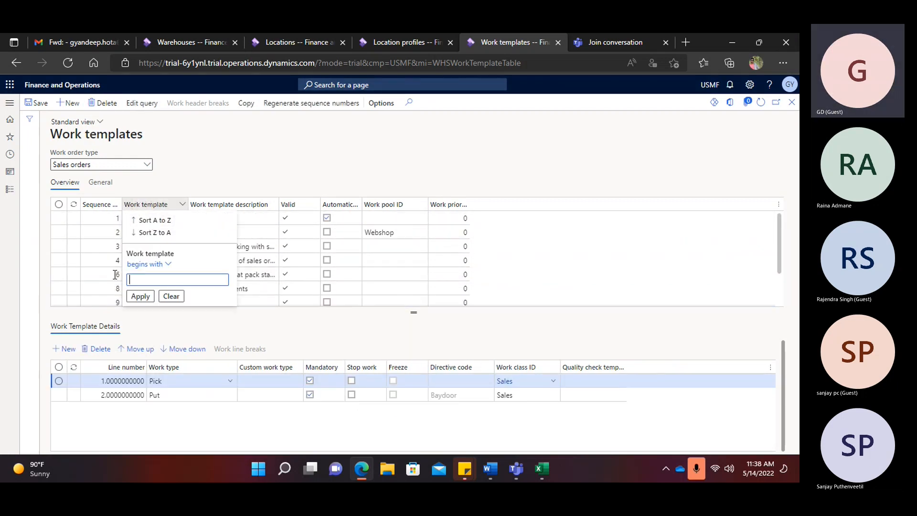
left_click(80, 273)
left_click(147, 218)
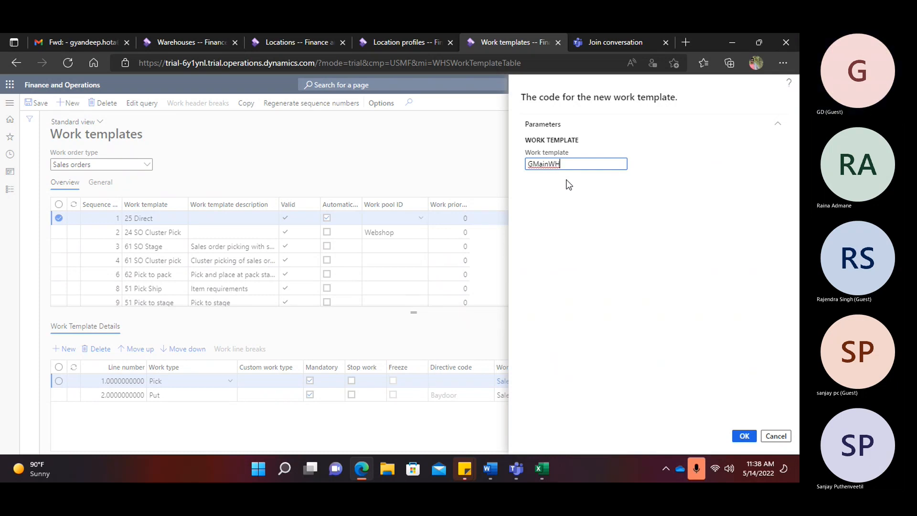
- Confirm the new template code GMainWHWorkTemplate and go to its description cell for 'Pick and Put'
type("WorkTemplate")
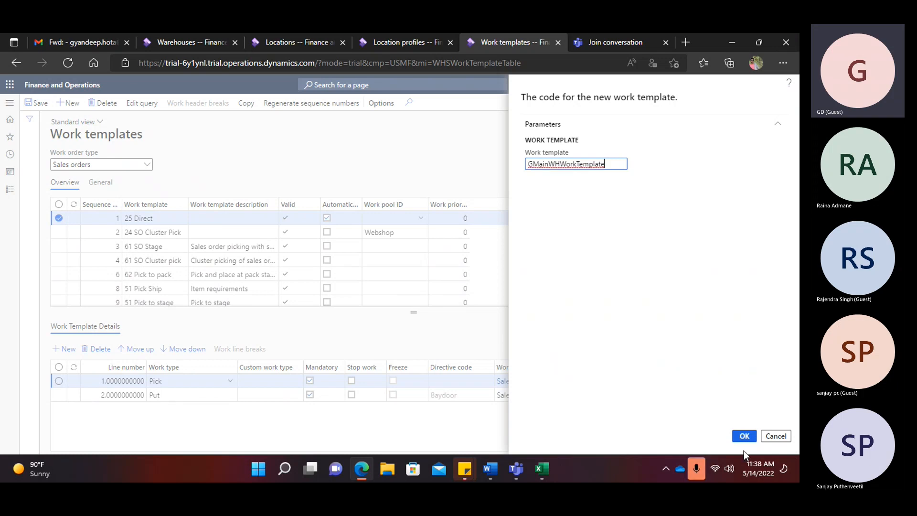
key("Return")
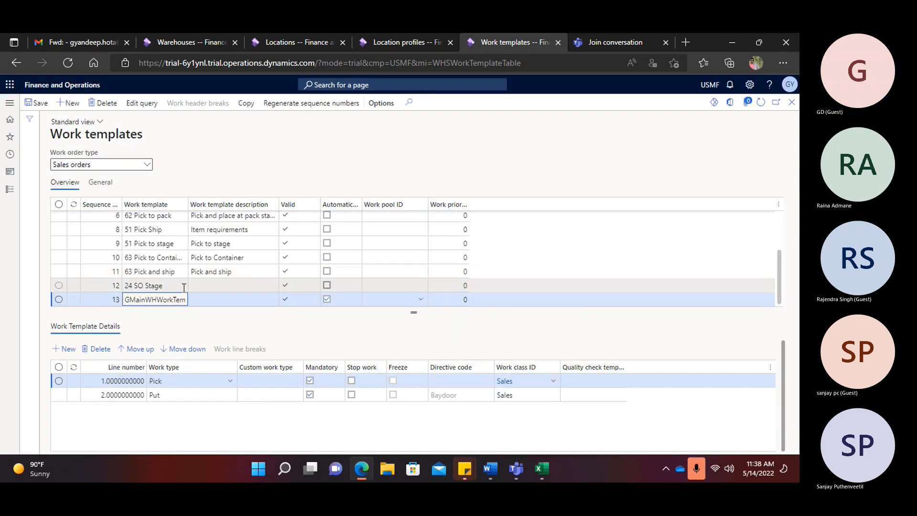
left_click(200, 298)
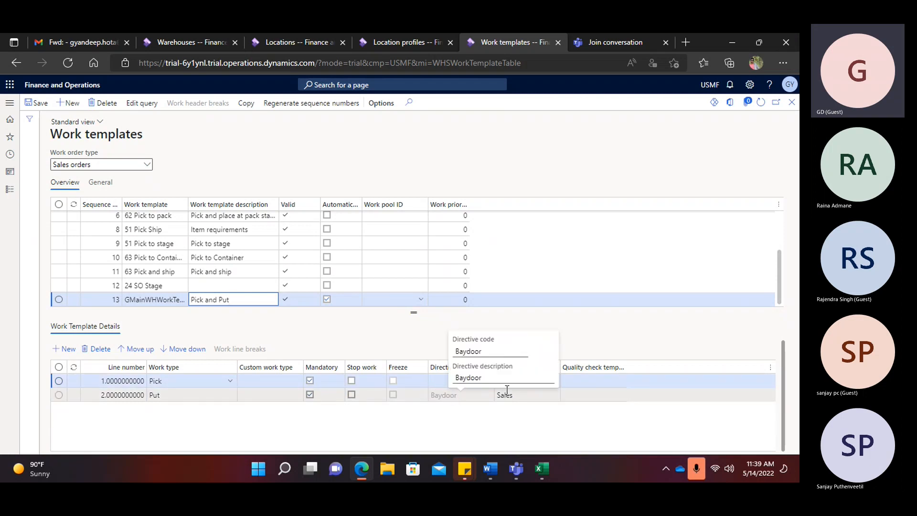
- Limit the GMainWH work template's query to warehouse GMainWH, replacing the old warehouse criterion
left_click(152, 105)
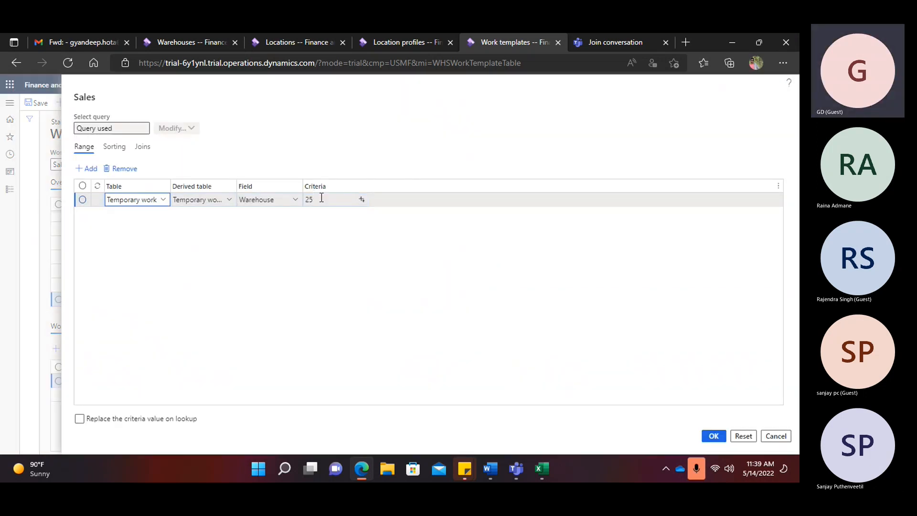
left_click(327, 201)
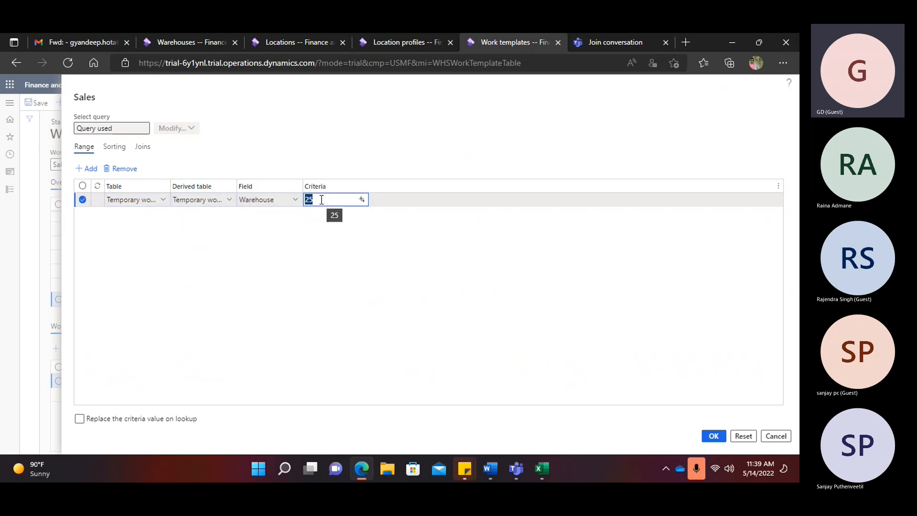
key("BackSpace")
type("Gmain")
left_click(362, 200)
scroll(334, 261, "down", 10)
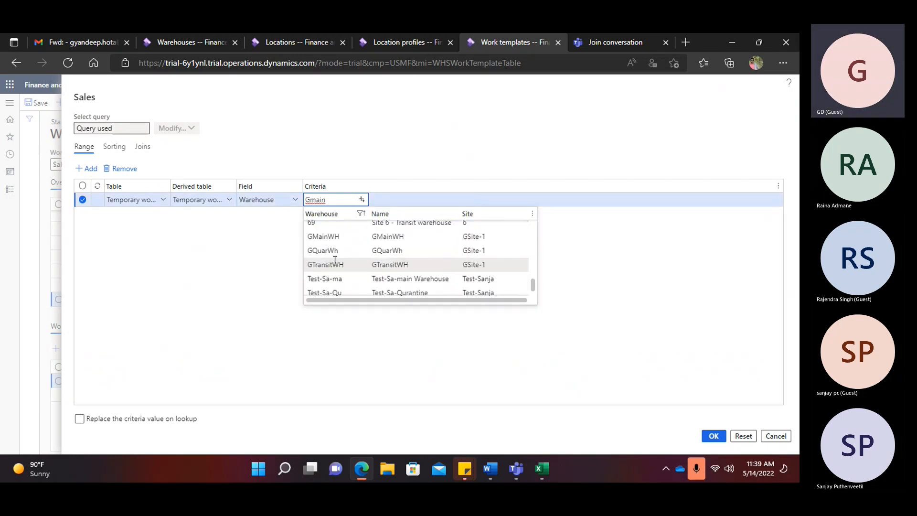
left_click(329, 236)
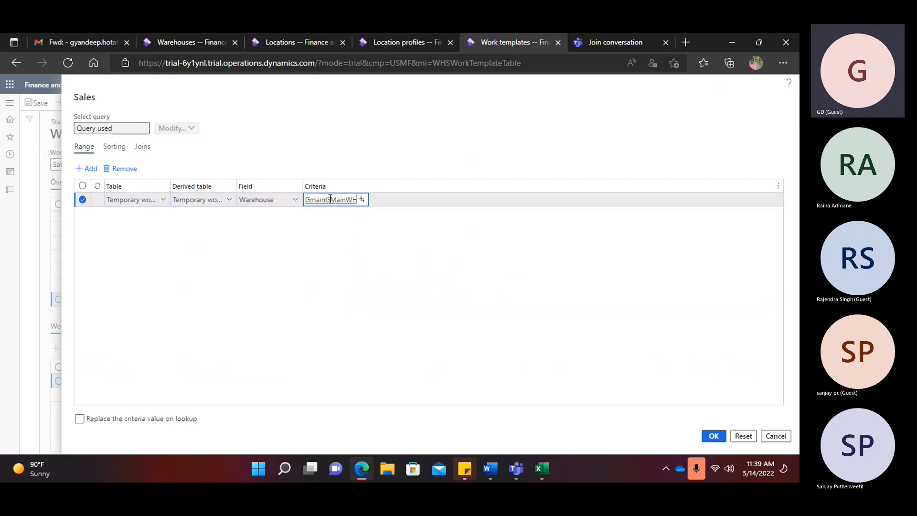
left_click_drag(325, 200, 296, 203)
key("BackSpace")
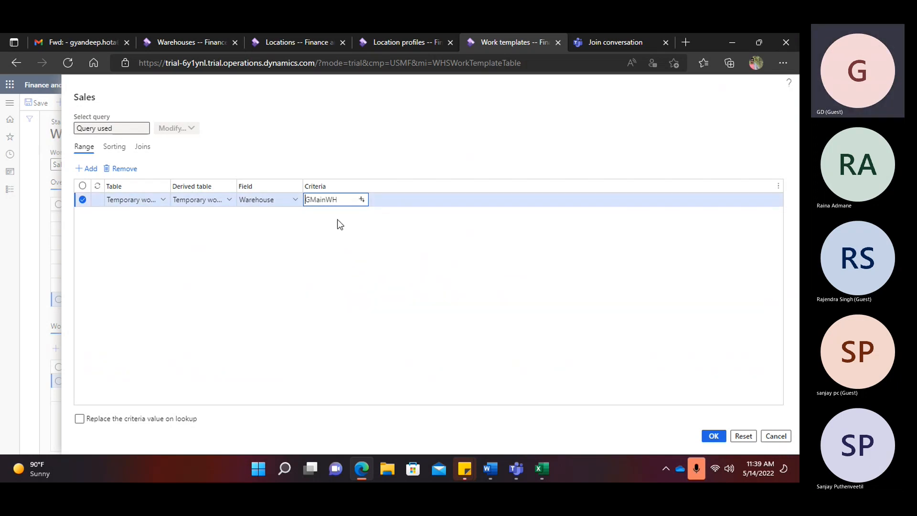
left_click(714, 436)
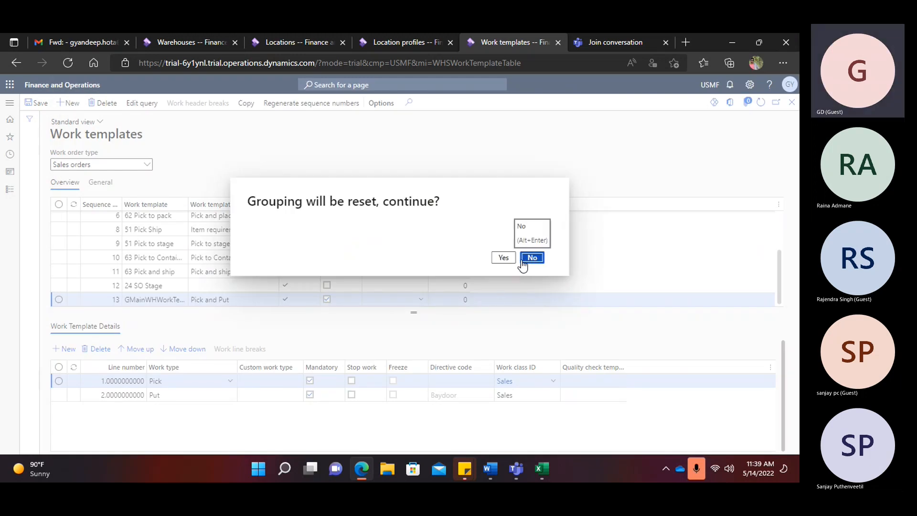
left_click(514, 260)
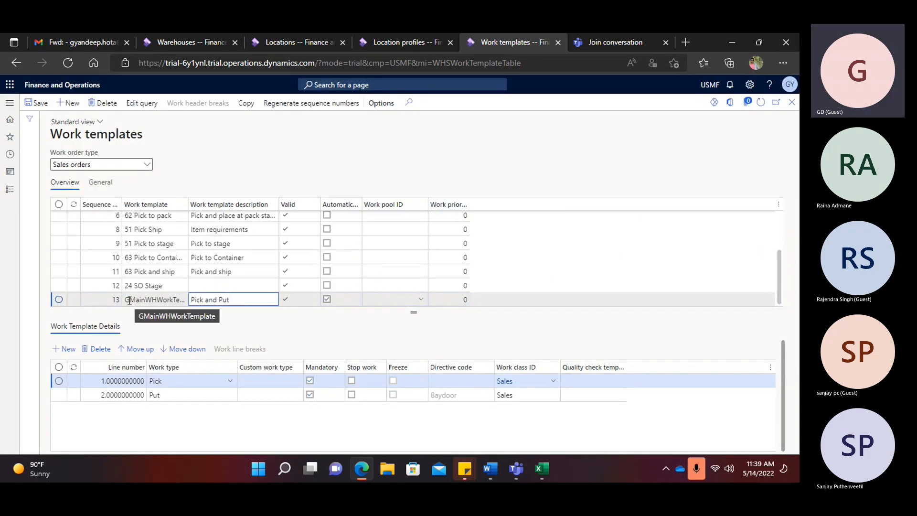
- Change the template's sequence number to 0 and save
left_click(100, 297)
type("0")
left_click(41, 104)
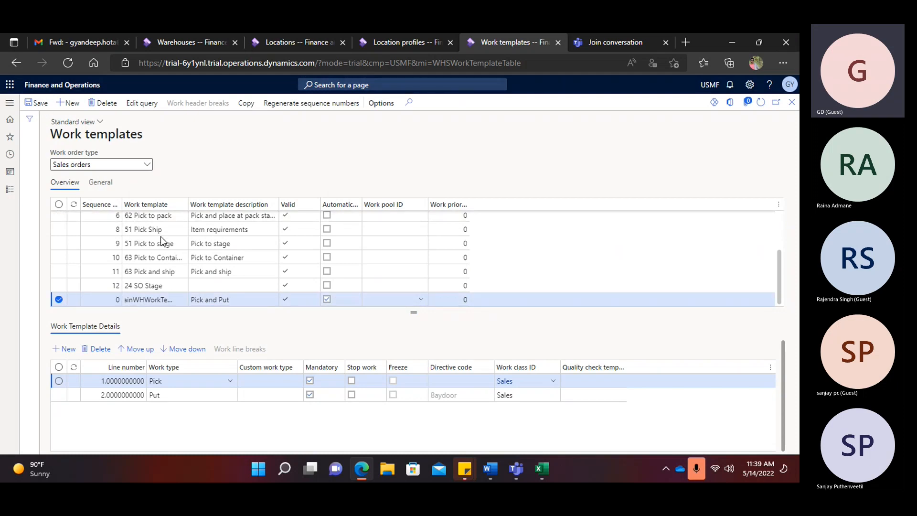
scroll(161, 239, "up", 3)
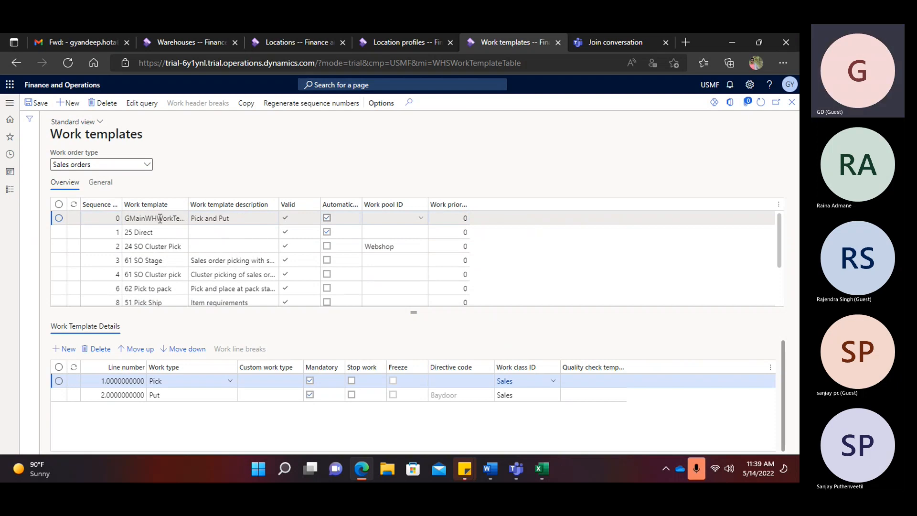
- In Location directives, create a new directive with sequence 1 named GMainWHPick
left_click(9, 102)
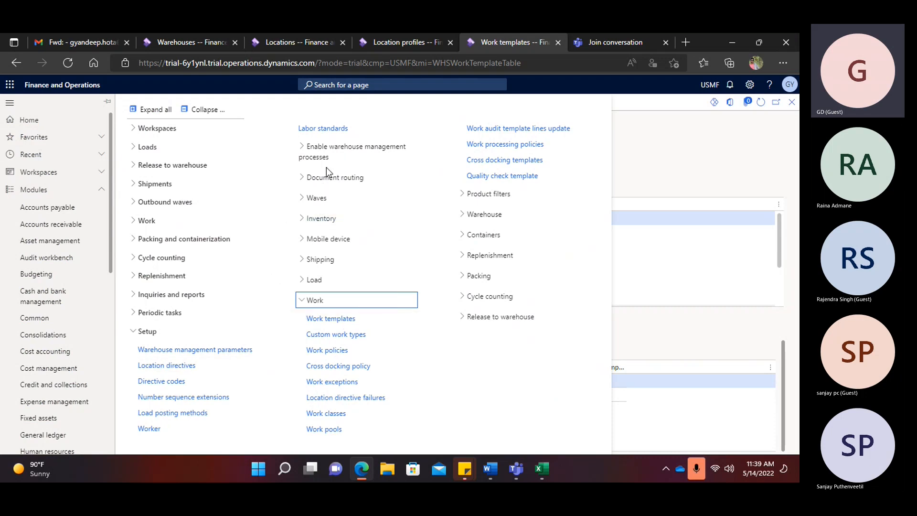
left_click(173, 366)
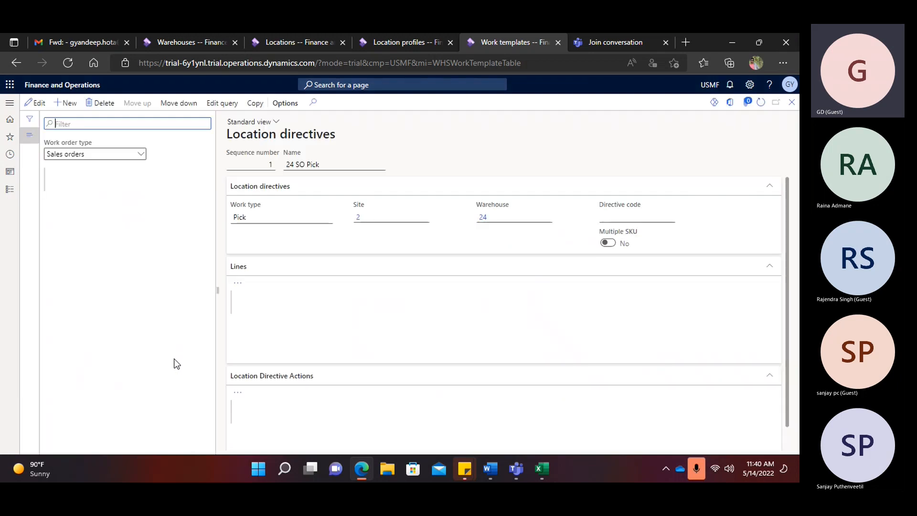
left_click(73, 107)
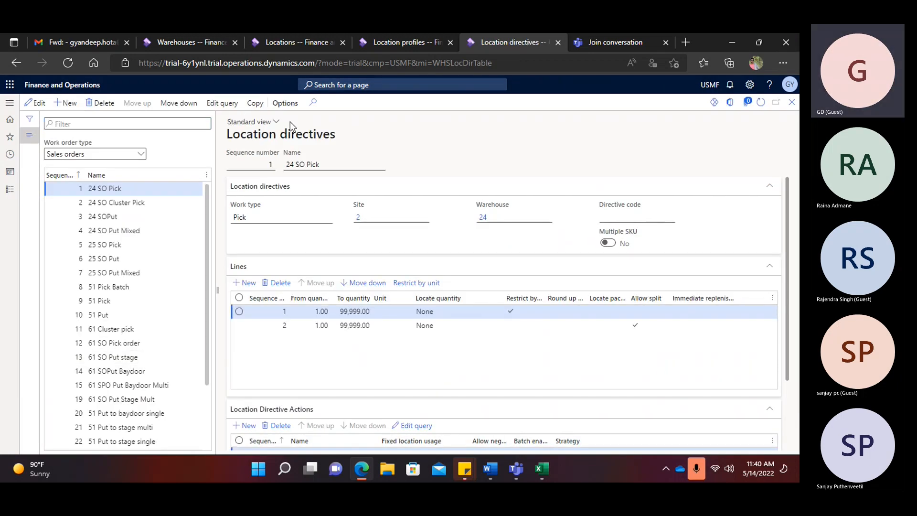
key("BackSpace")
key("BackSpace")
type("1")
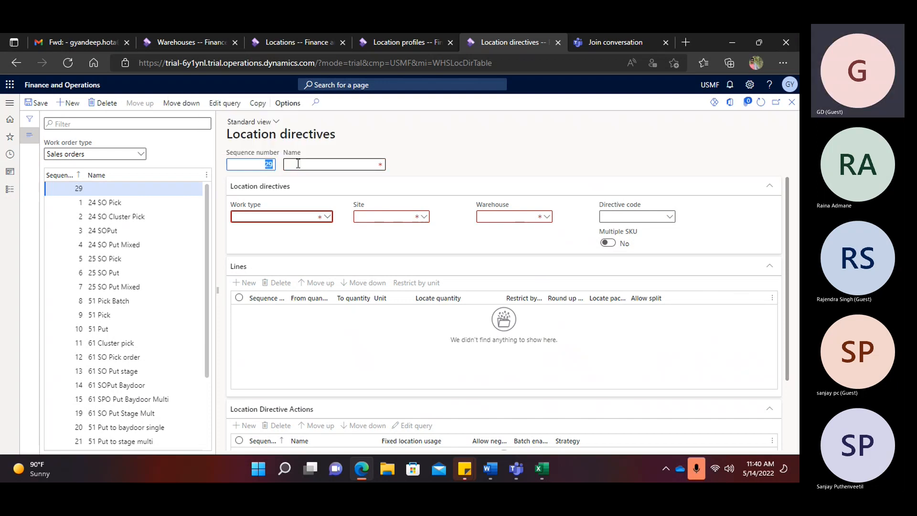
left_click(298, 164)
type("G")
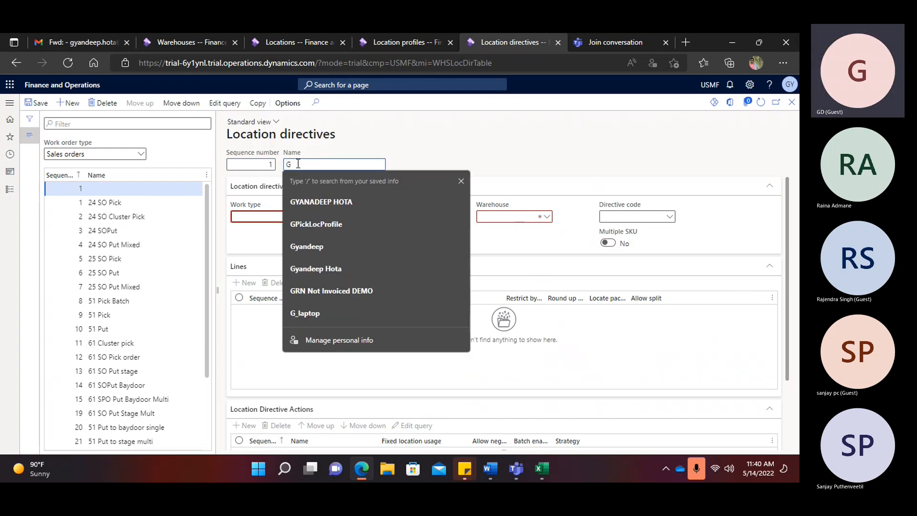
type("MainWHpiv")
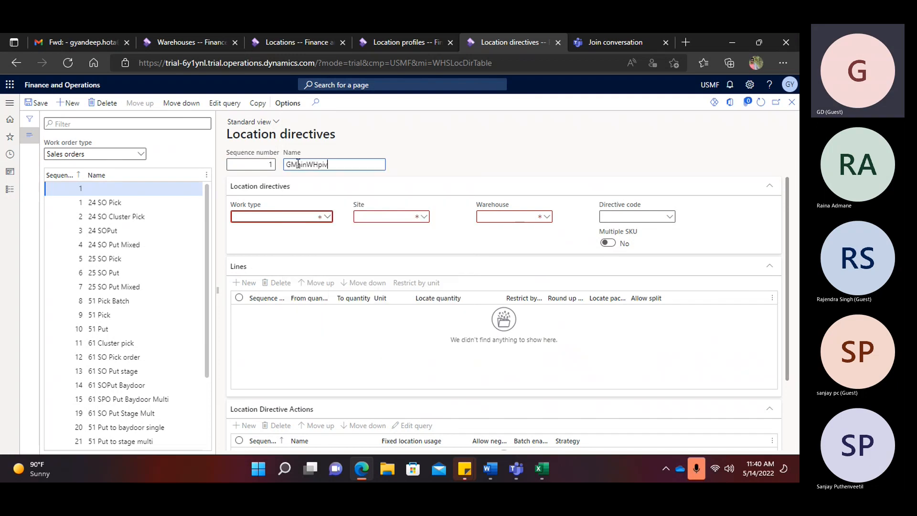
key("BackSpace")
key("BackSpace")
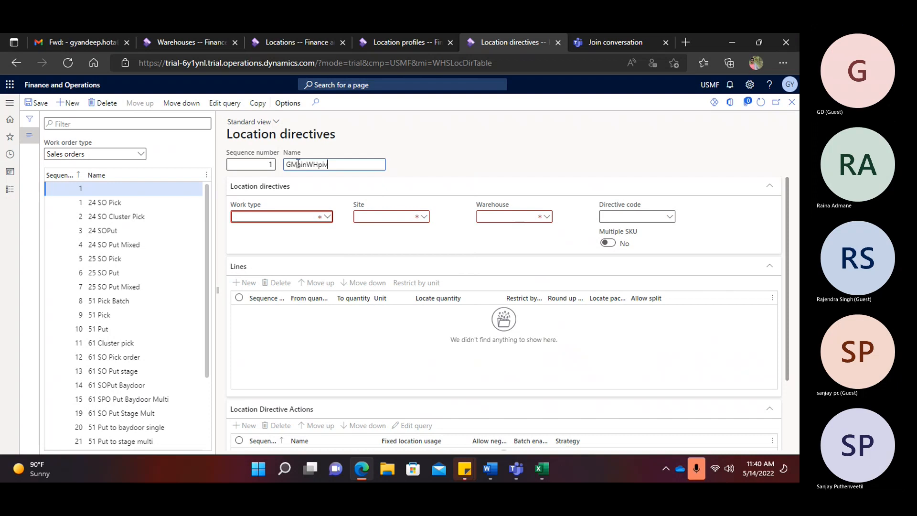
type("ck")
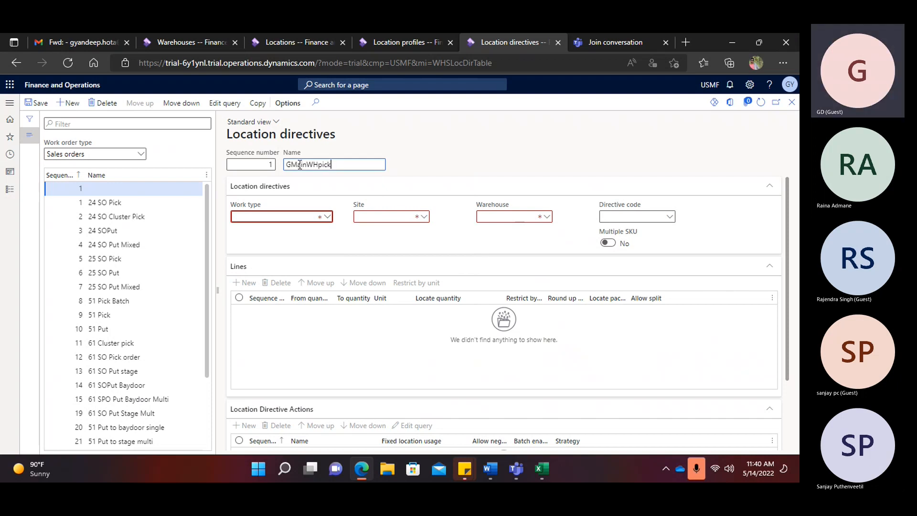
right_click(323, 164)
key("BackSpace")
type("P")
- Set work type Pick and warehouse GMainWH, save, and start a first line
left_click(318, 217)
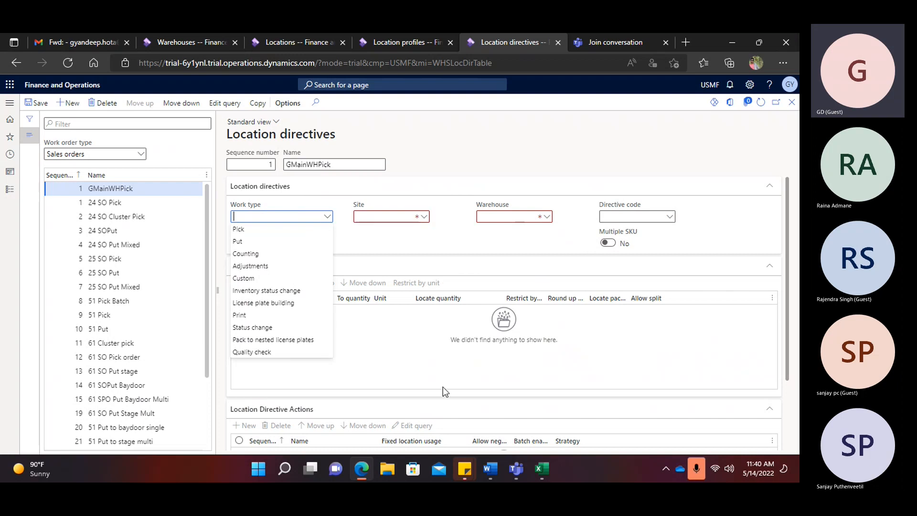
left_click(248, 229)
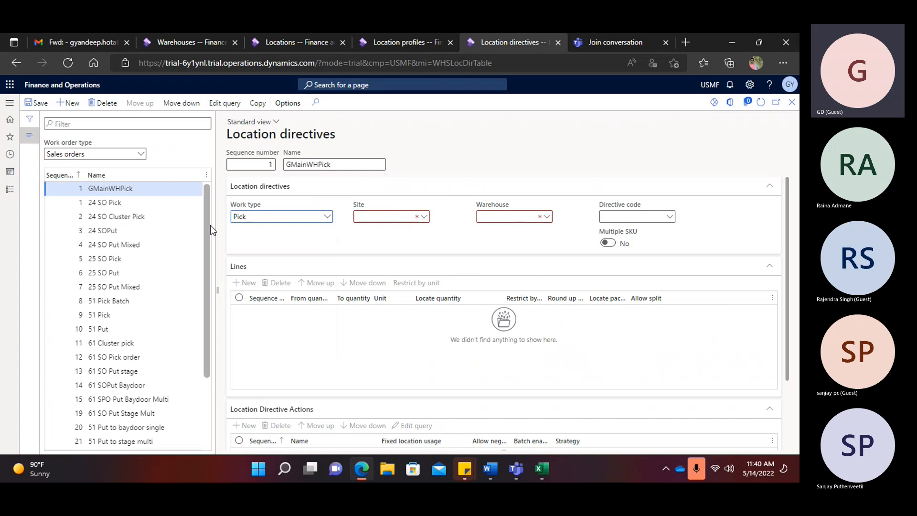
left_click(500, 217)
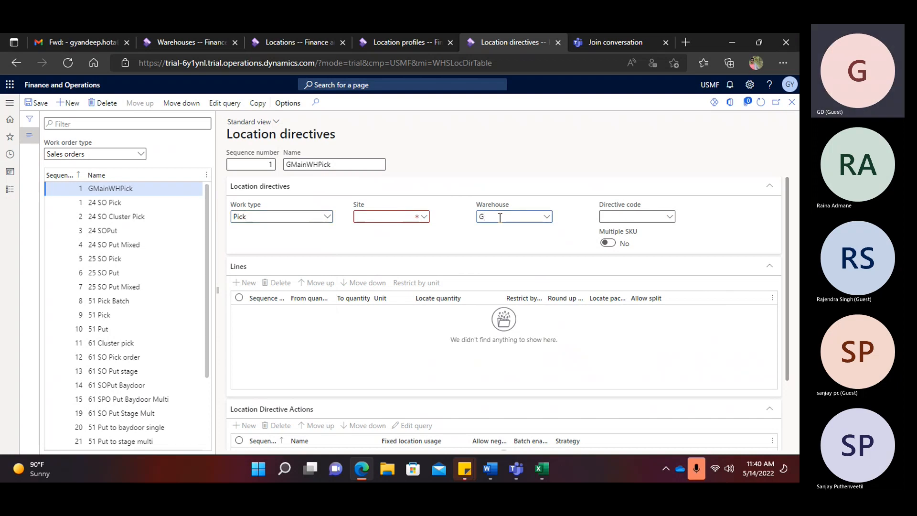
type("Gma")
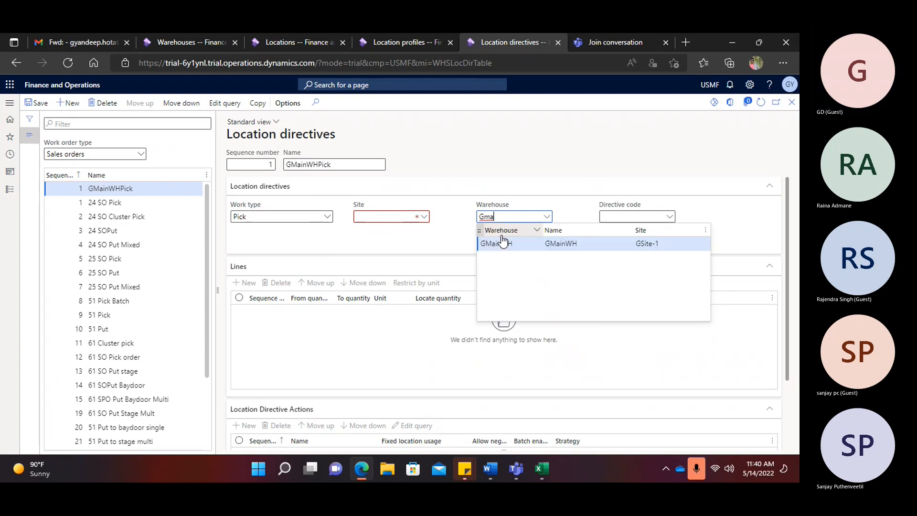
left_click(496, 241)
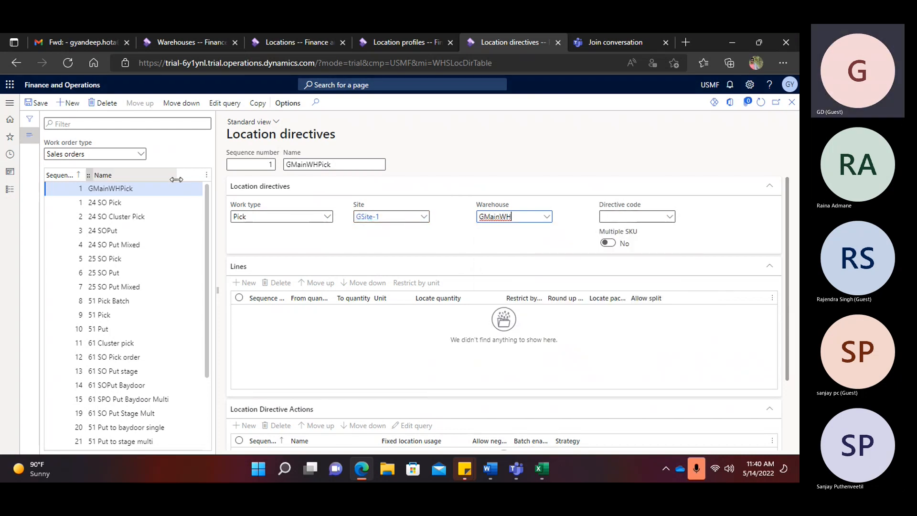
left_click(41, 104)
left_click(246, 283)
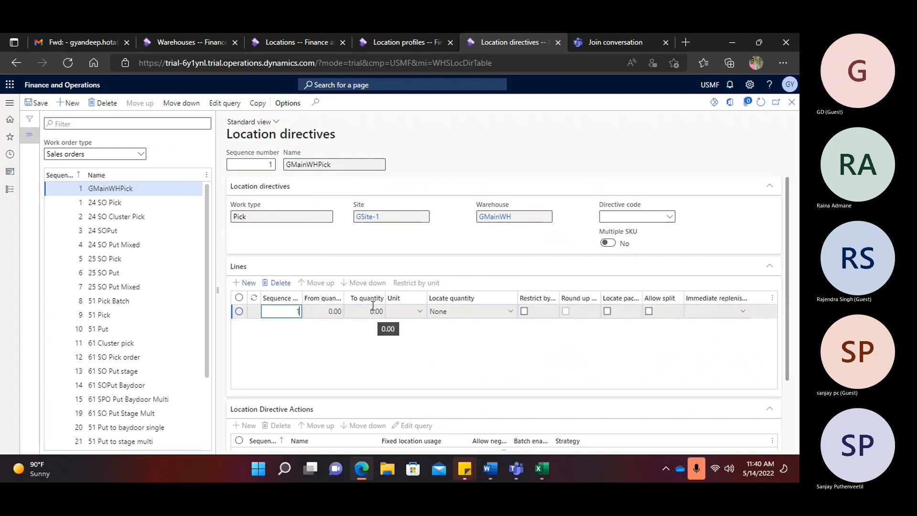
- Set the line's To quantity to 99999999 with Allow split ticked, and save
left_click(374, 311)
type("999999999.")
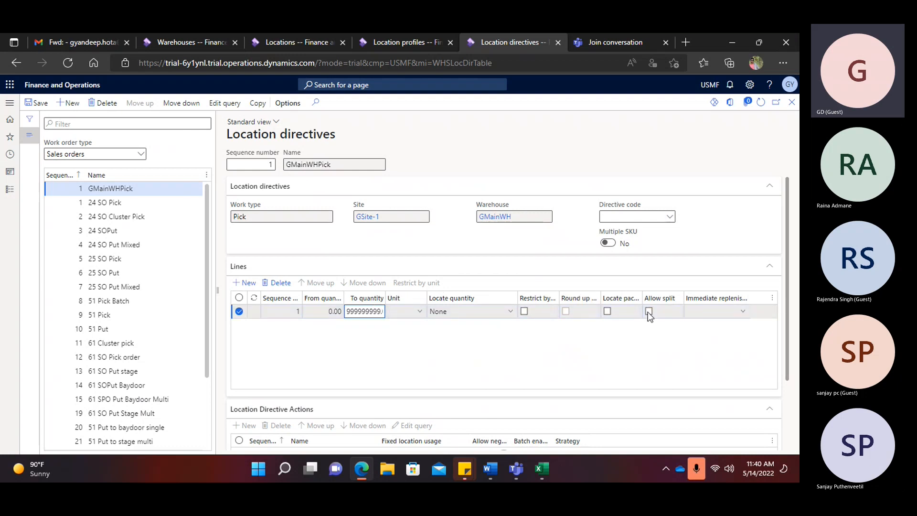
left_click(648, 311)
scroll(388, 348, "down", 2)
left_click(44, 105)
- Add a Non-fixed action and a Fixed action limited to only fixed product locations
left_click(246, 343)
left_click(325, 377)
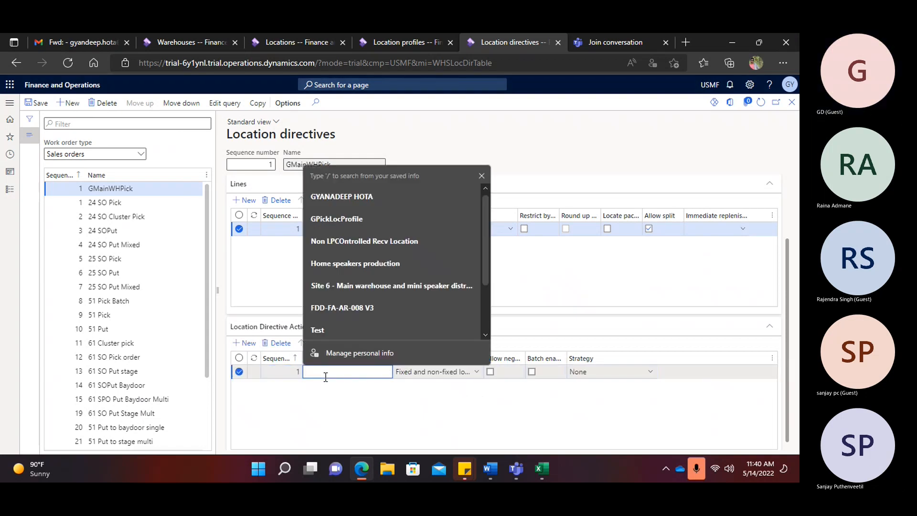
type("No")
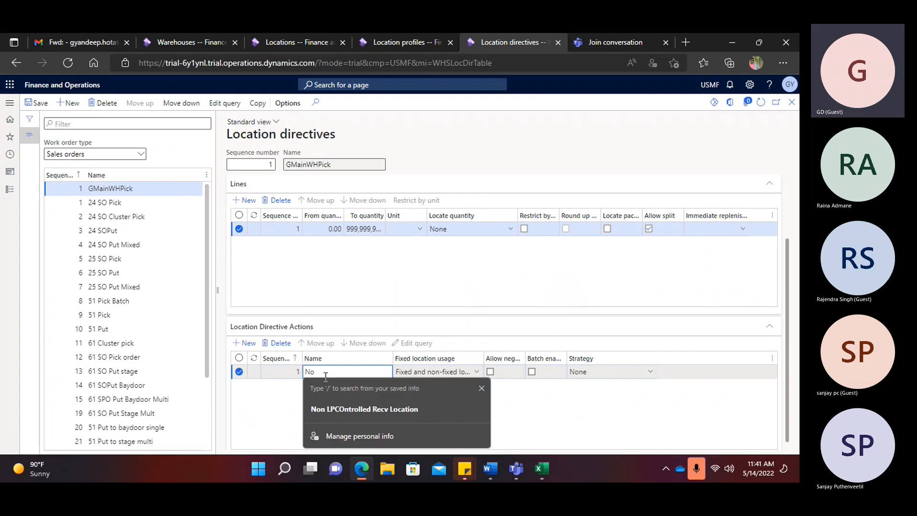
type("n-")
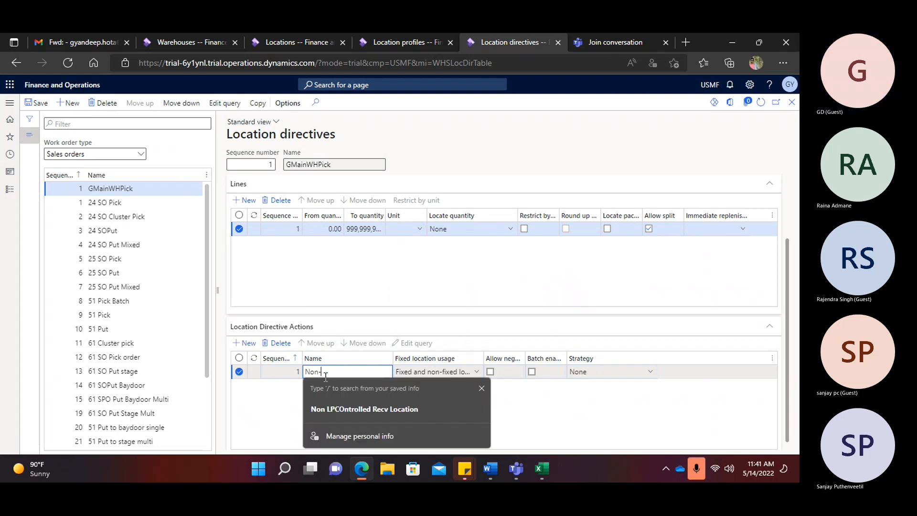
type("fixed")
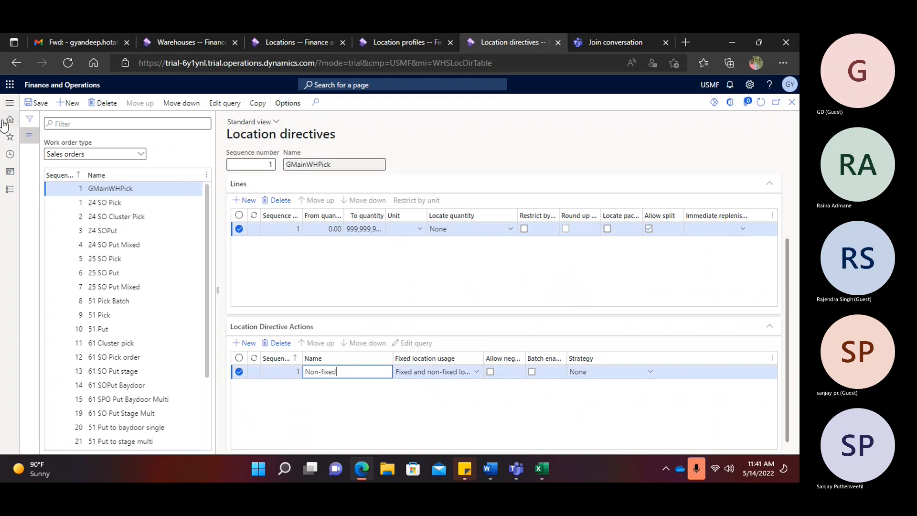
left_click(36, 103)
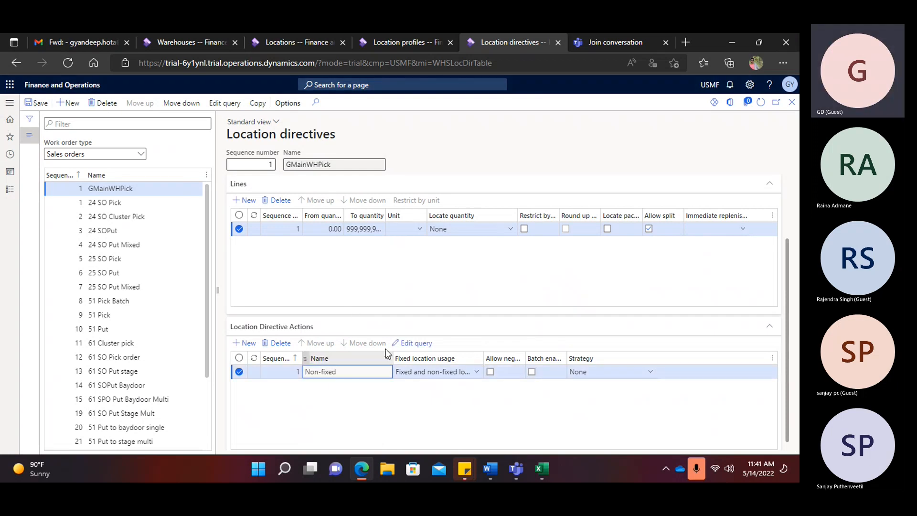
key("alt+n")
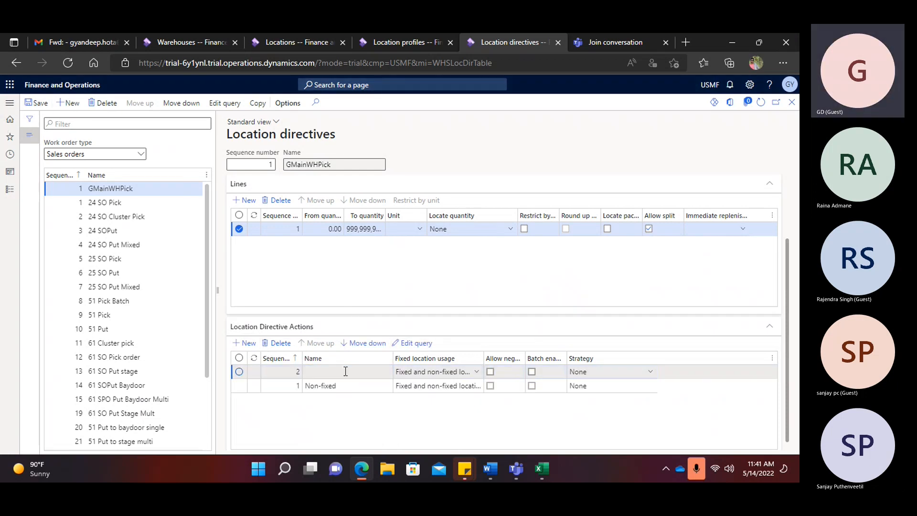
left_click(337, 371)
type("Fixed")
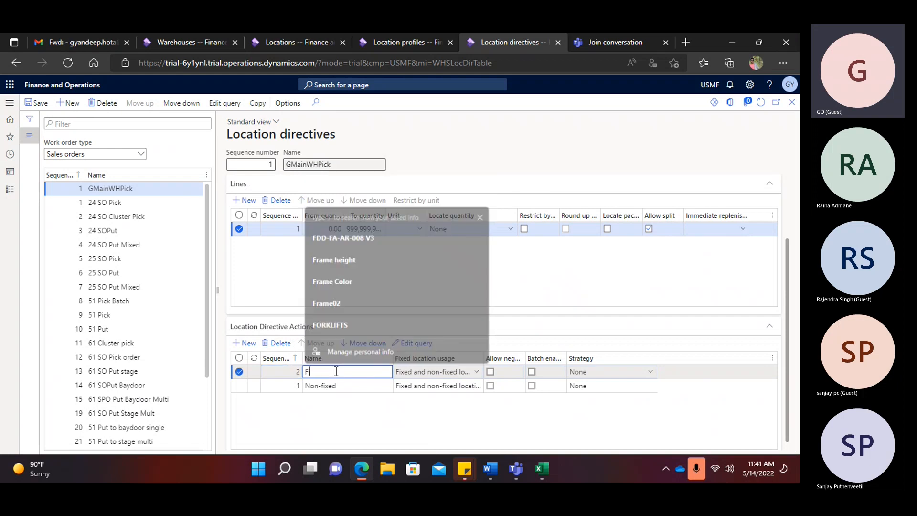
left_click(477, 373)
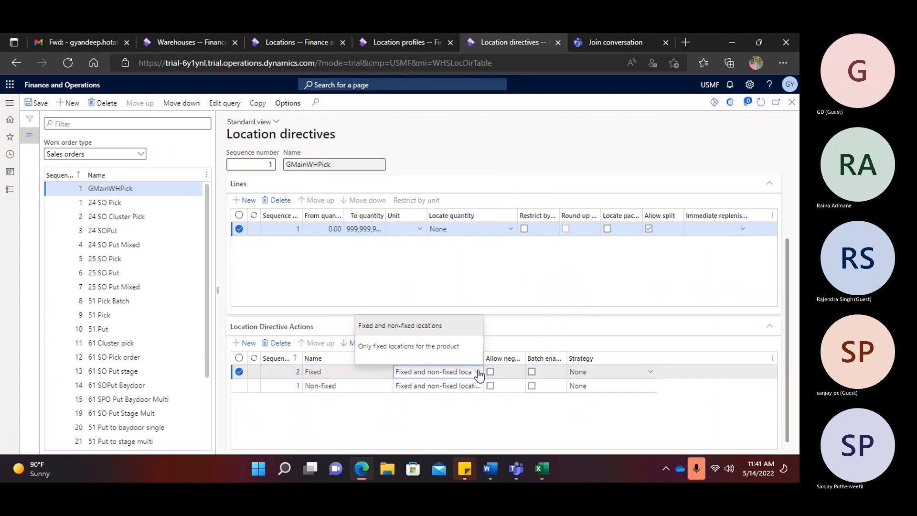
left_click(451, 339)
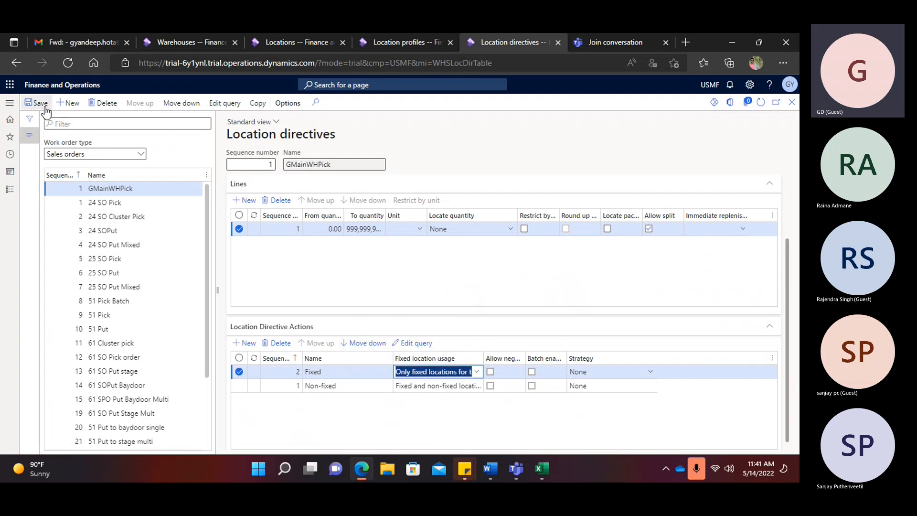
left_click(320, 385)
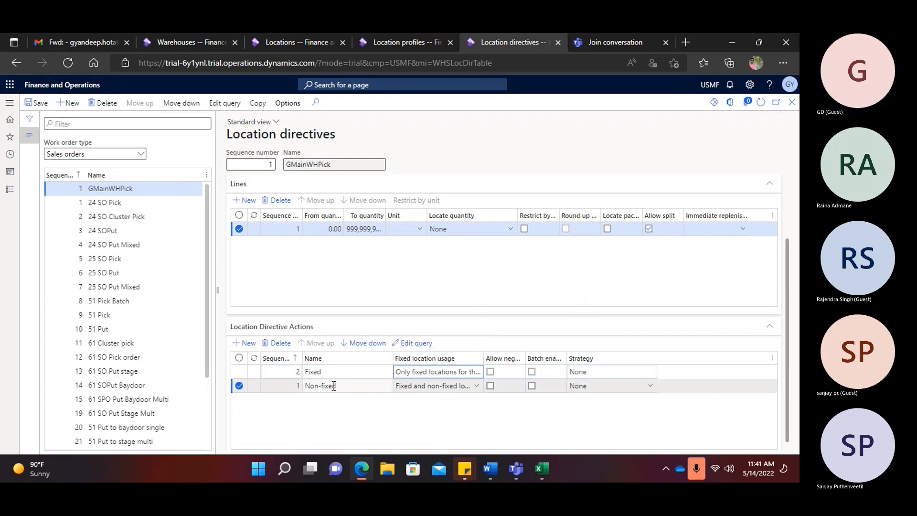
- In the Non-fixed action's query, set the range field to Location profile ID with criteria GPickLocProfile
left_click(411, 343)
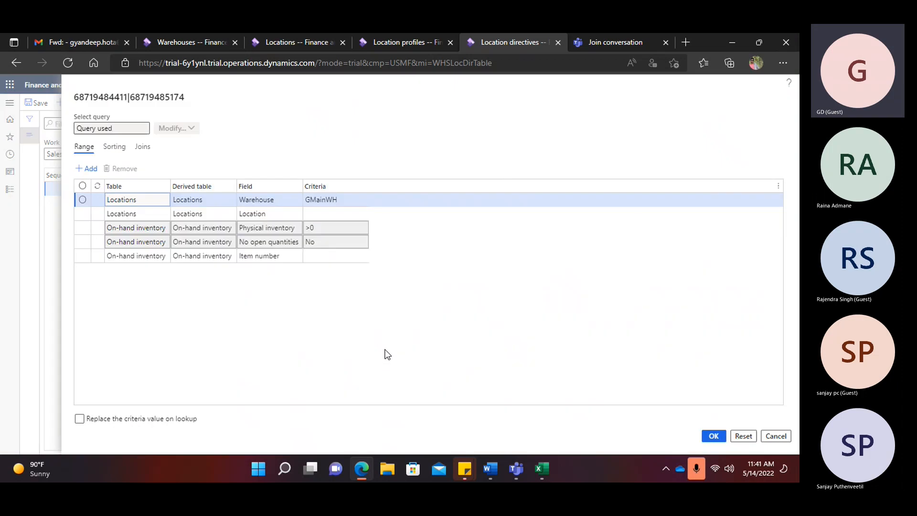
left_click(293, 215)
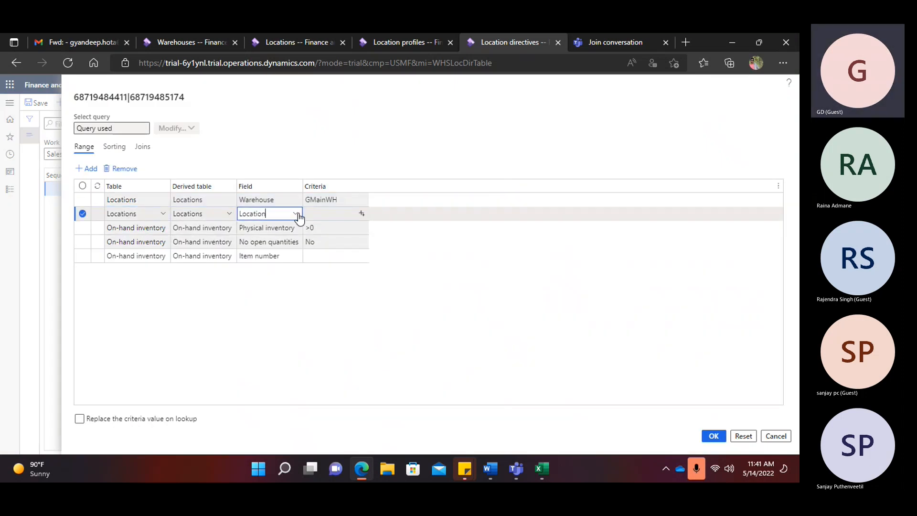
left_click(299, 215)
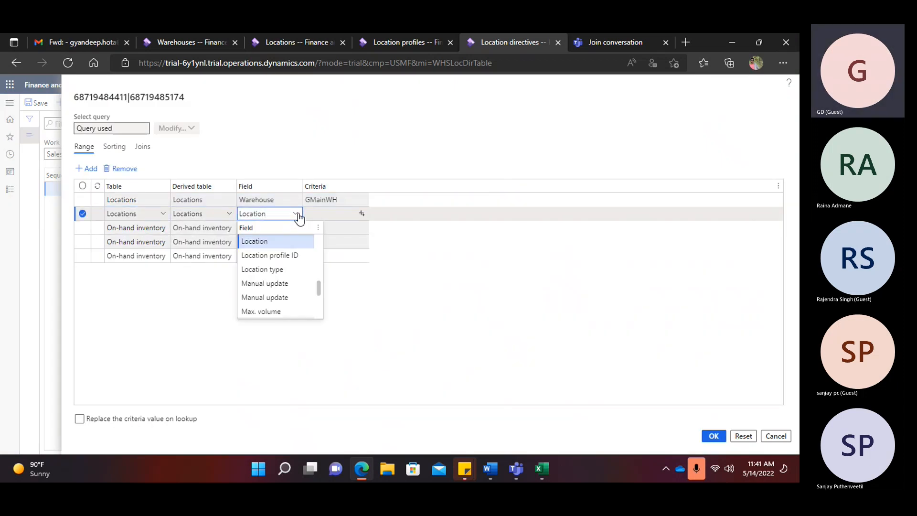
left_click(276, 253)
left_click(359, 213)
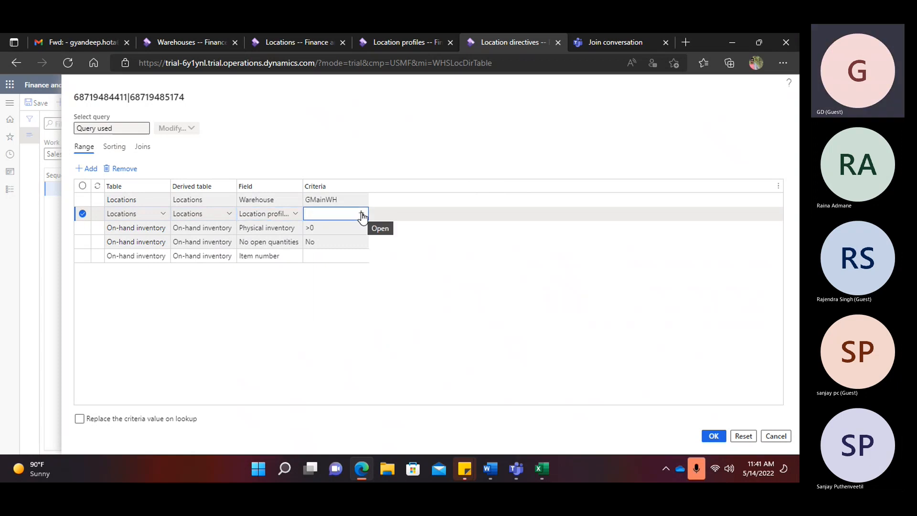
scroll(353, 242, "down", 3)
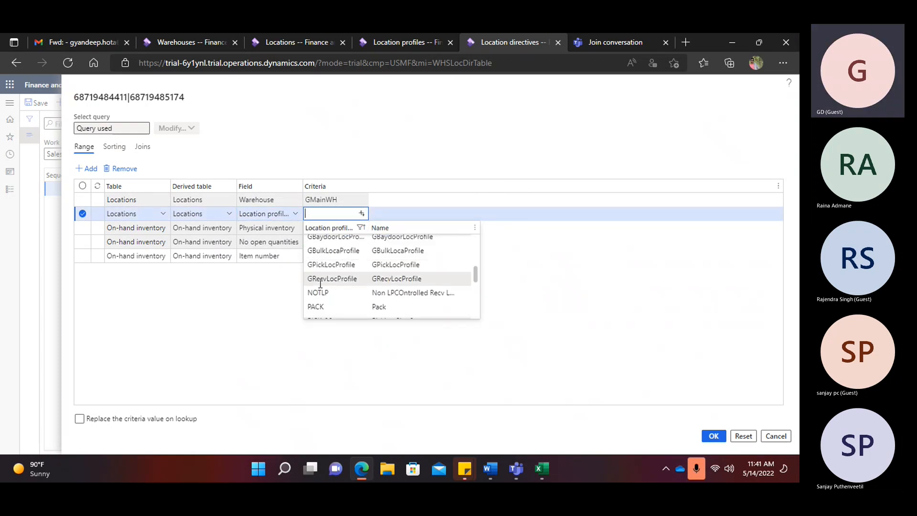
left_click(333, 261)
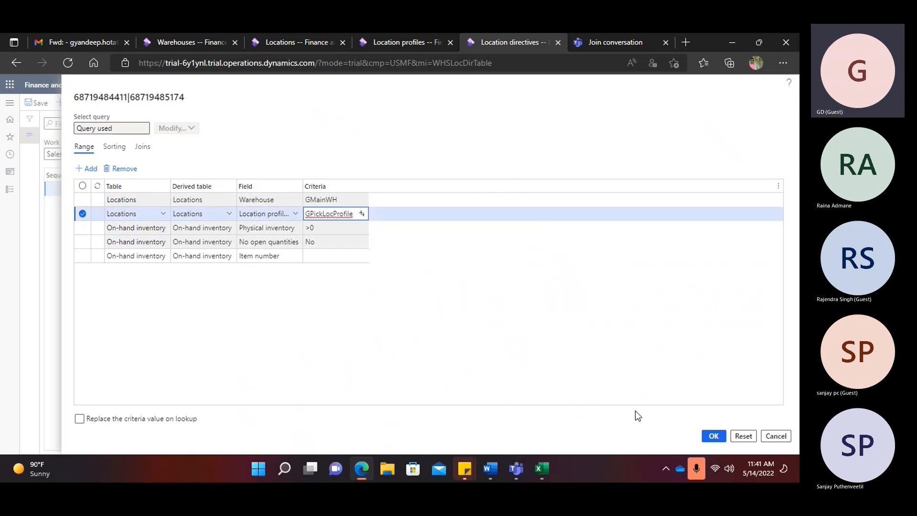
- Review the range field list without changes, close the query, and select the Fixed action
left_click(295, 214)
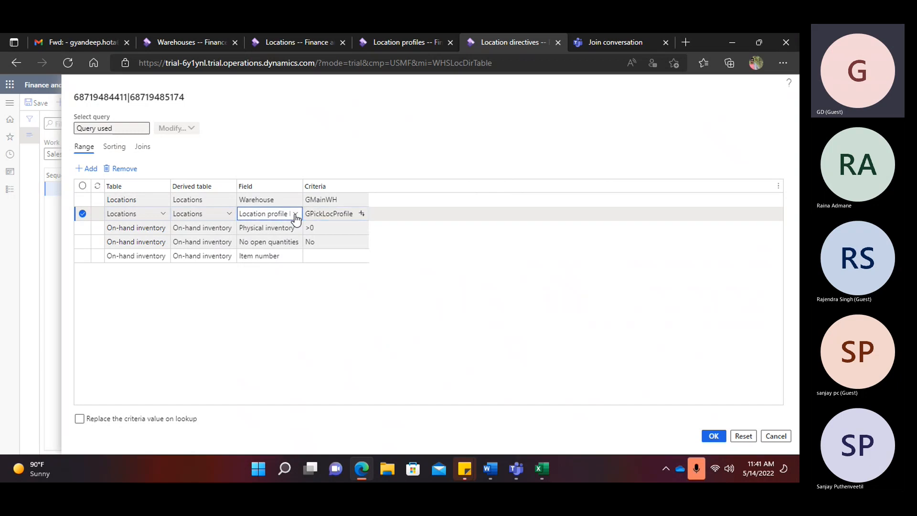
scroll(273, 286, "down", 6)
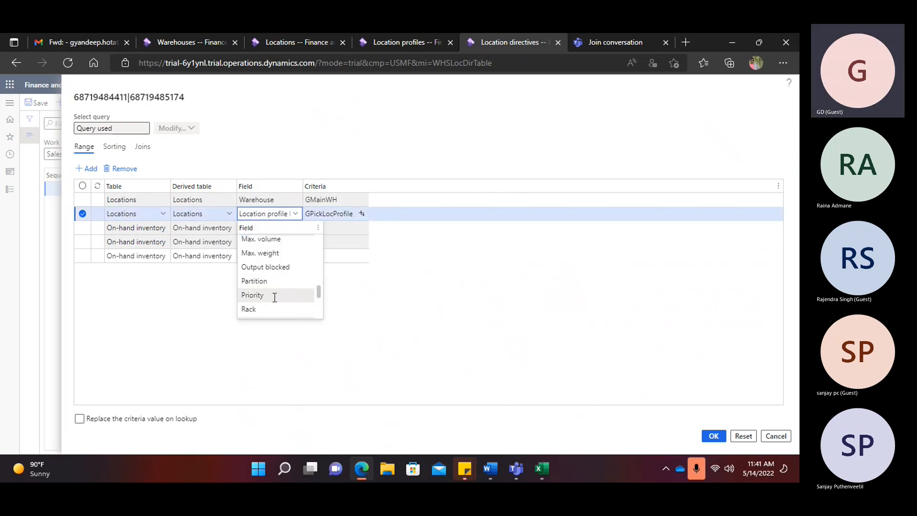
scroll(265, 301, "up", 5)
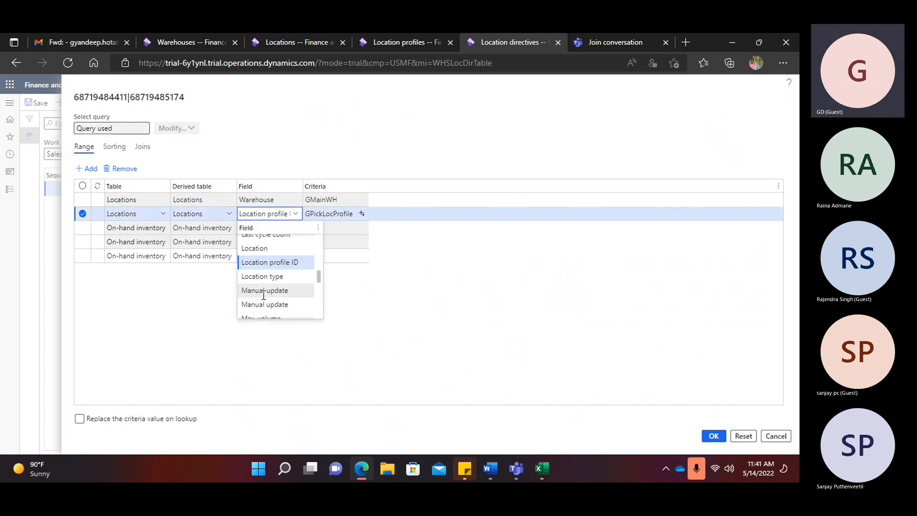
scroll(265, 287, "down", 2)
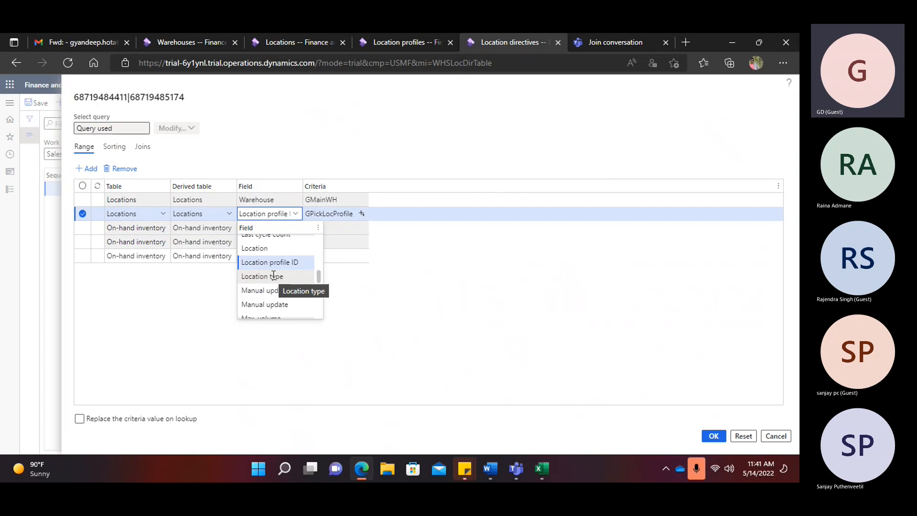
scroll(300, 274, "up", 5)
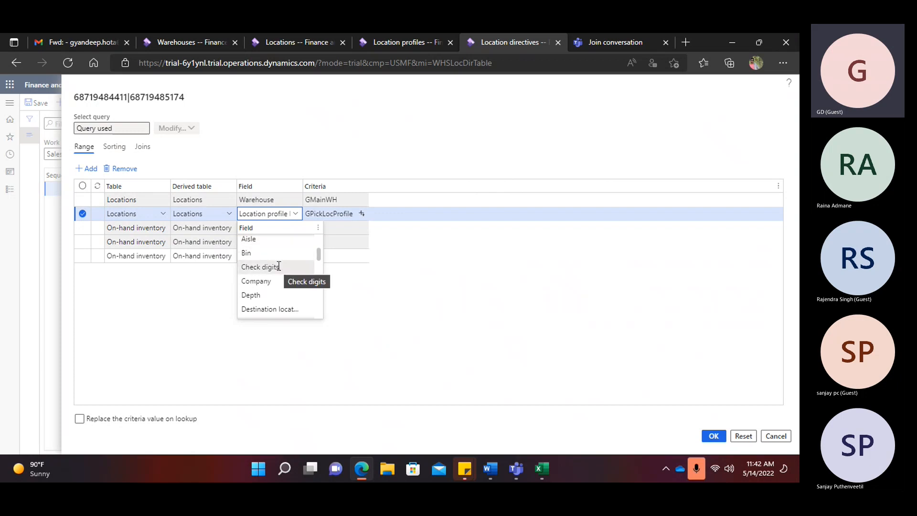
scroll(279, 266, "down", 1)
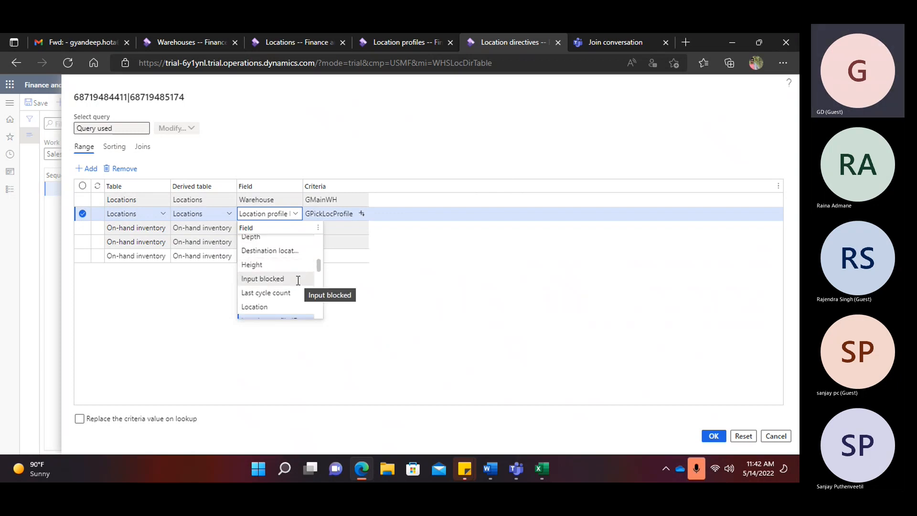
scroll(296, 282, "down", 1)
scroll(291, 286, "down", 1)
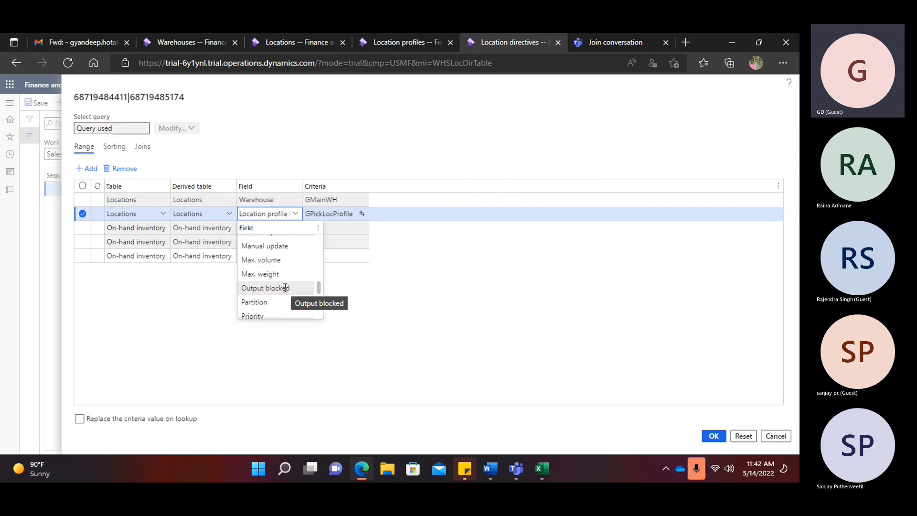
scroll(267, 274, "down", 1)
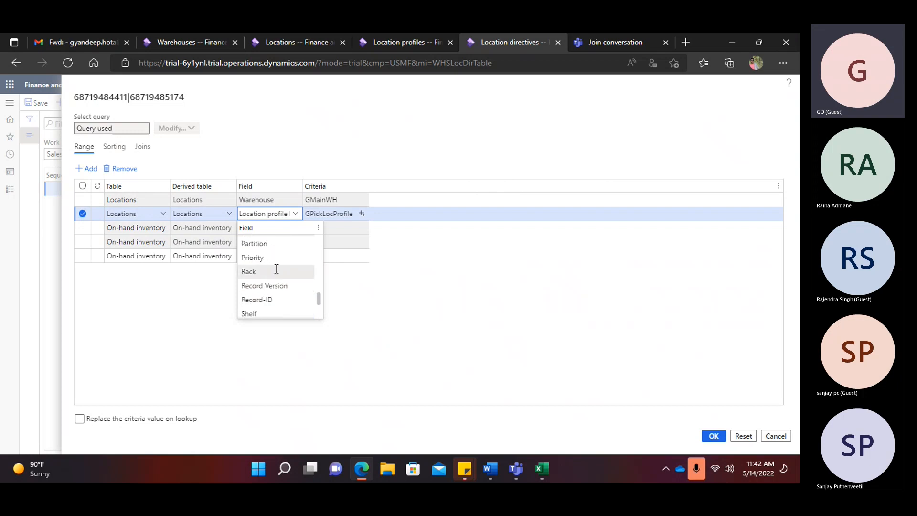
scroll(284, 275, "down", 1)
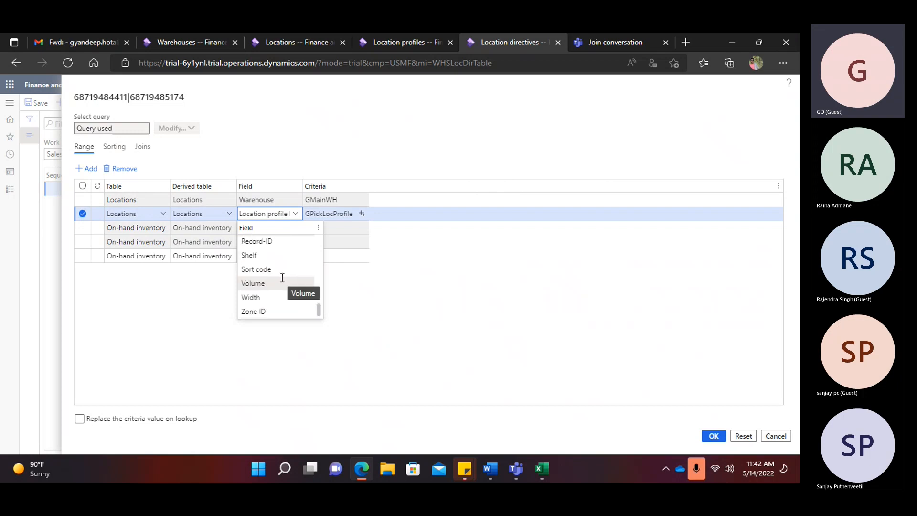
scroll(284, 271, "up", 1)
scroll(284, 270, "up", 1)
scroll(285, 269, "up", 2)
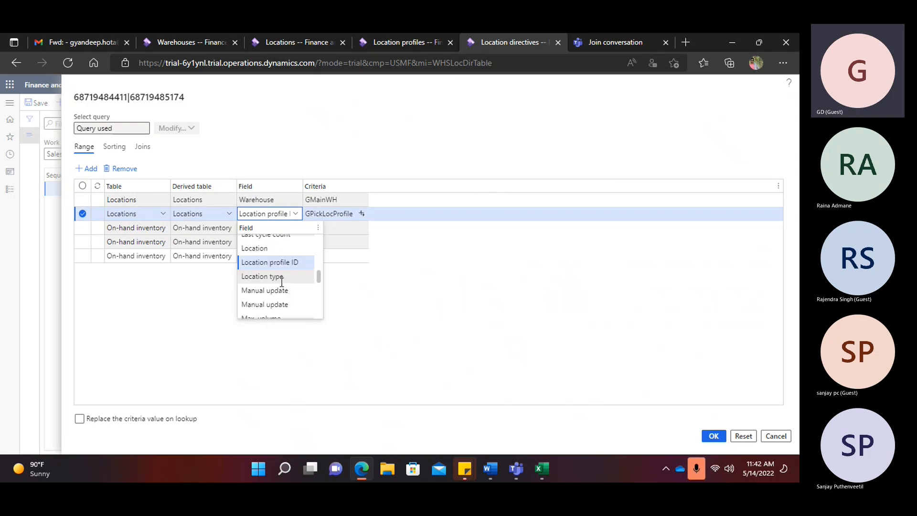
scroll(282, 282, "up", 2)
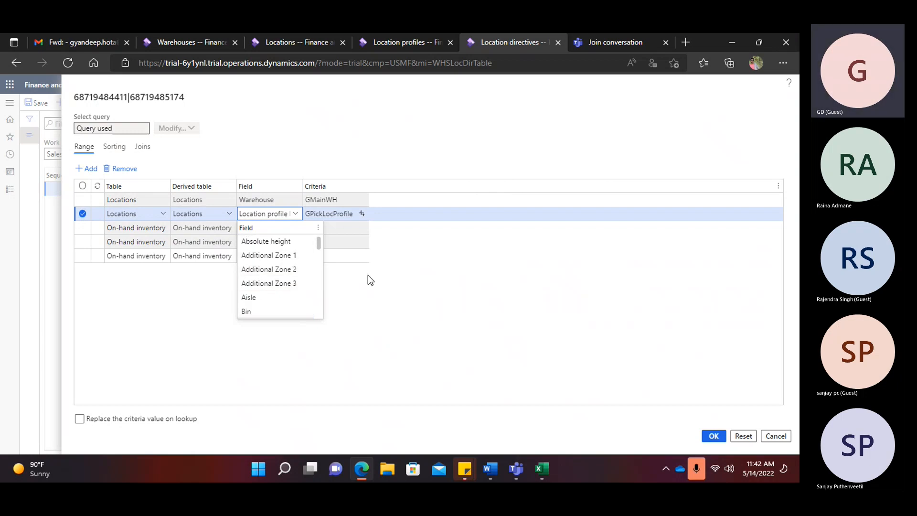
left_click(377, 289)
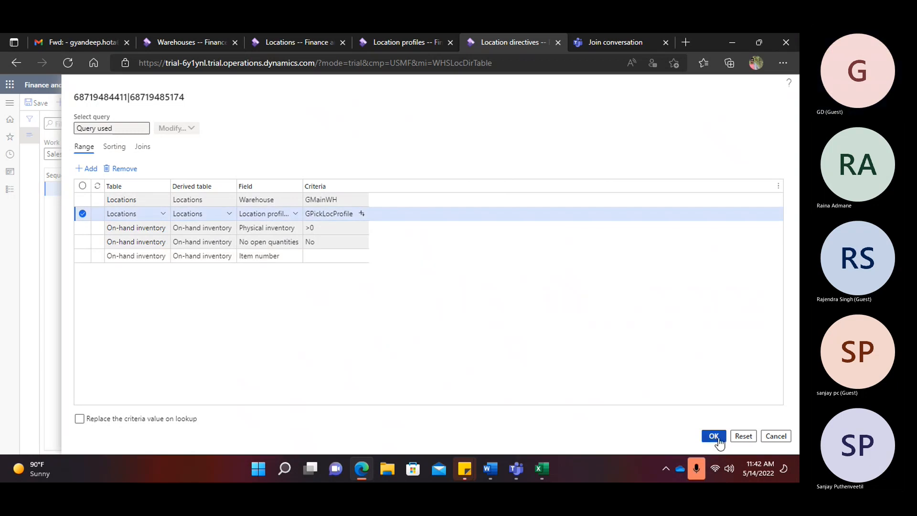
key("Escape")
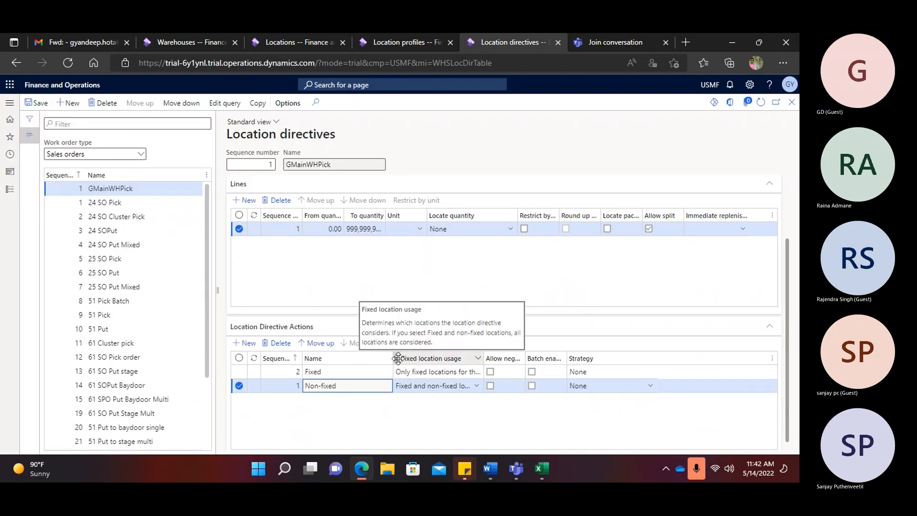
left_click(338, 371)
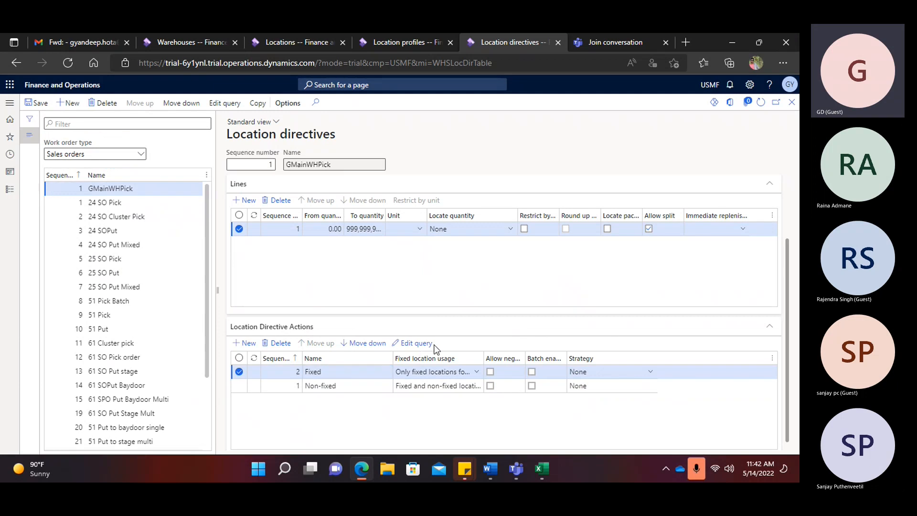
- Filter the Fixed action's query on Location profile ID GPickLocProfile, confirm, and save the directive
left_click(289, 213)
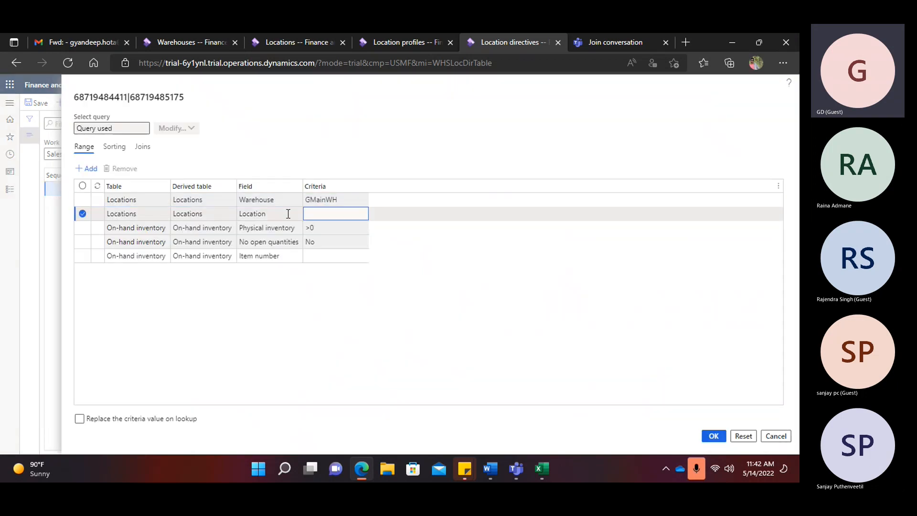
left_click(296, 214)
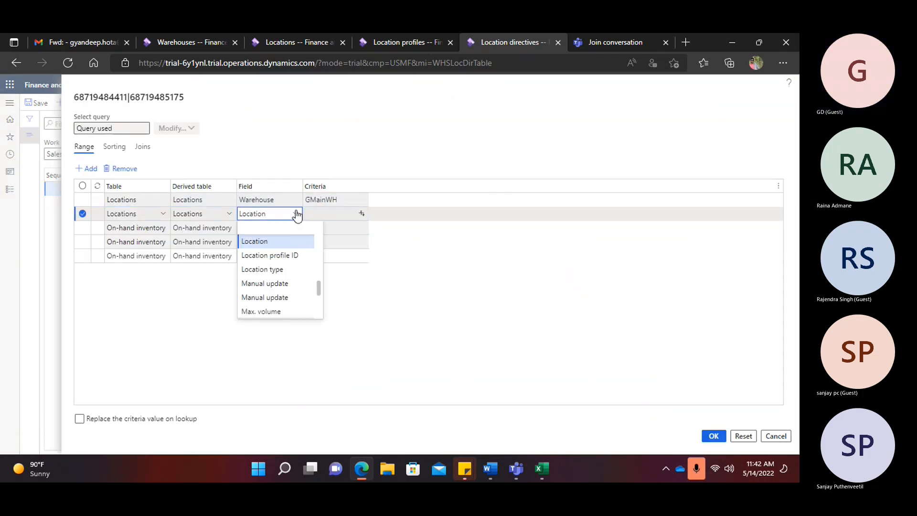
left_click(358, 215)
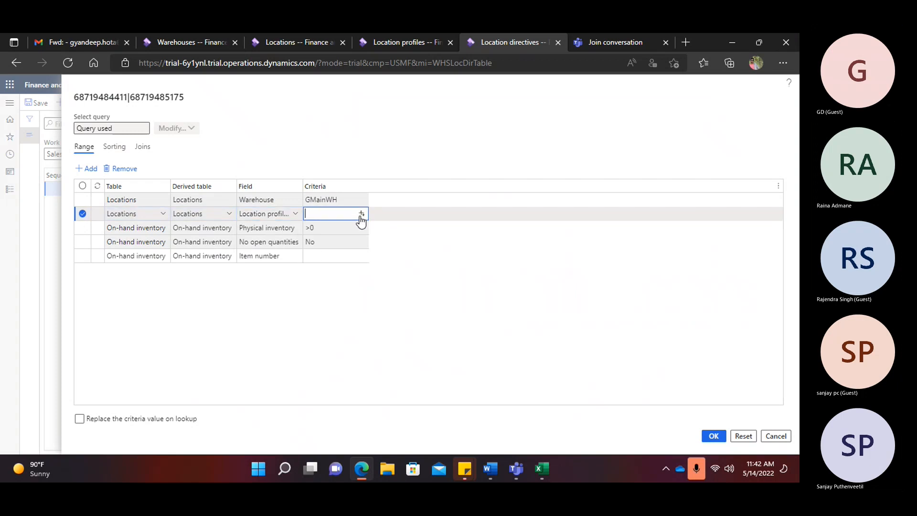
left_click(361, 214)
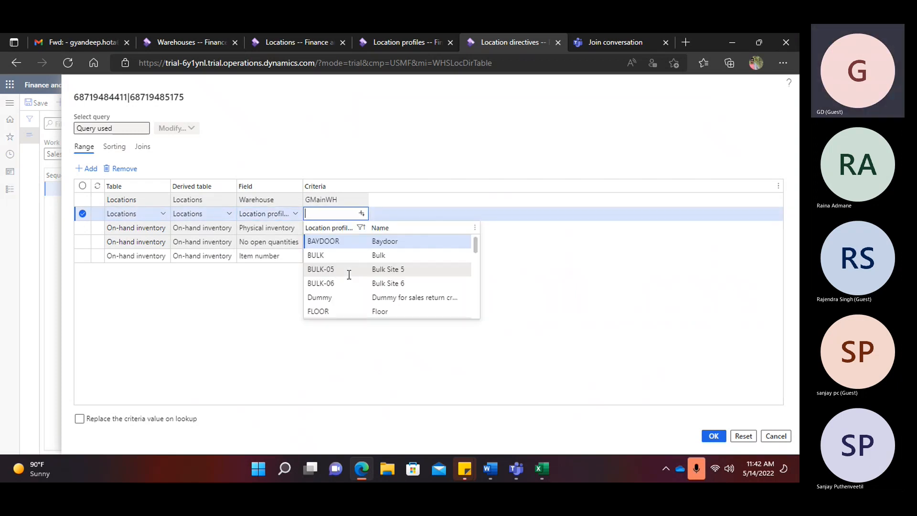
scroll(349, 274, "down", 3)
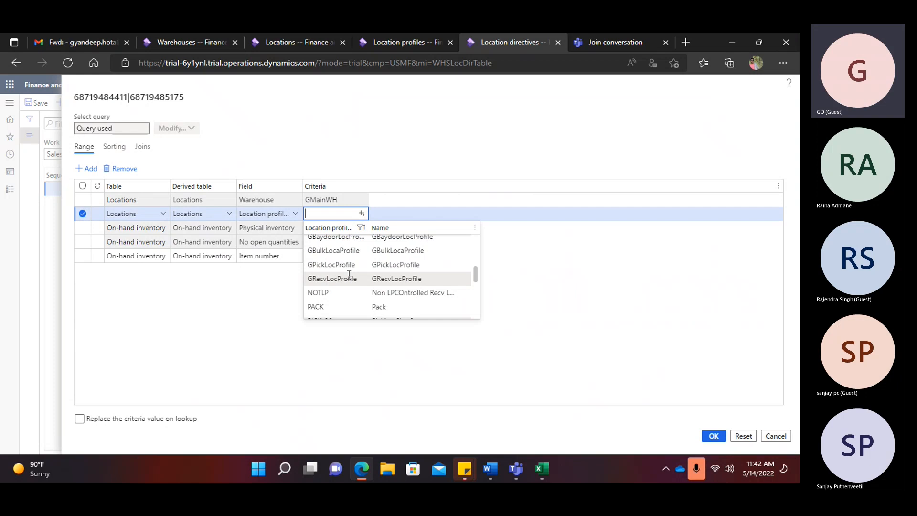
left_click(334, 264)
left_click(704, 437)
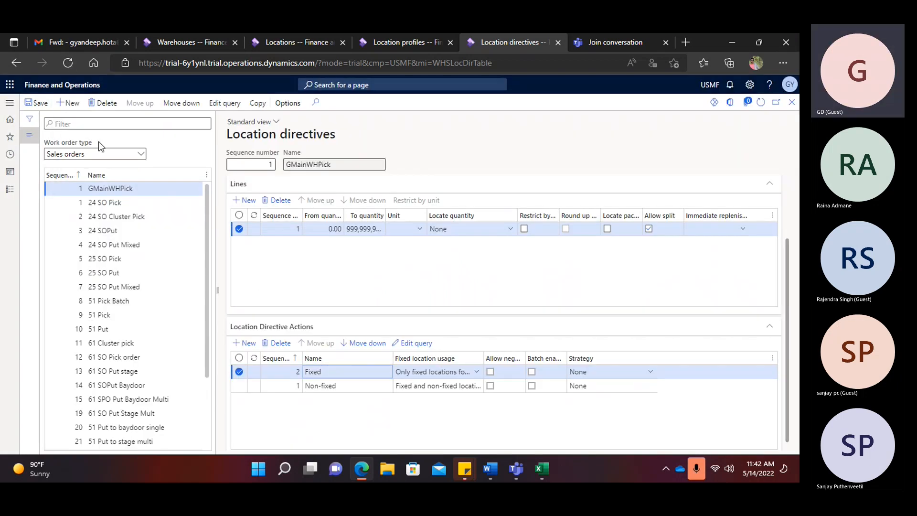
left_click(37, 104)
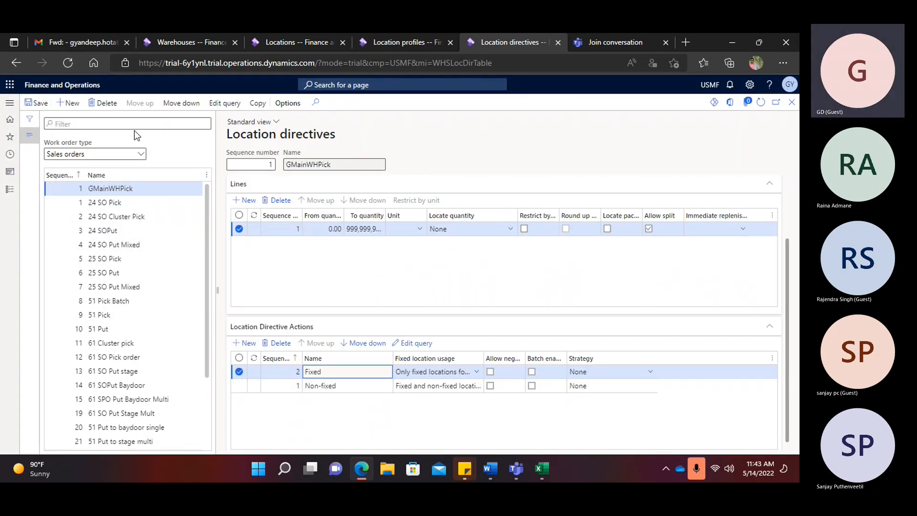
- Create a new location directive with sequence 2 named GMainWHput
key("alt+n")
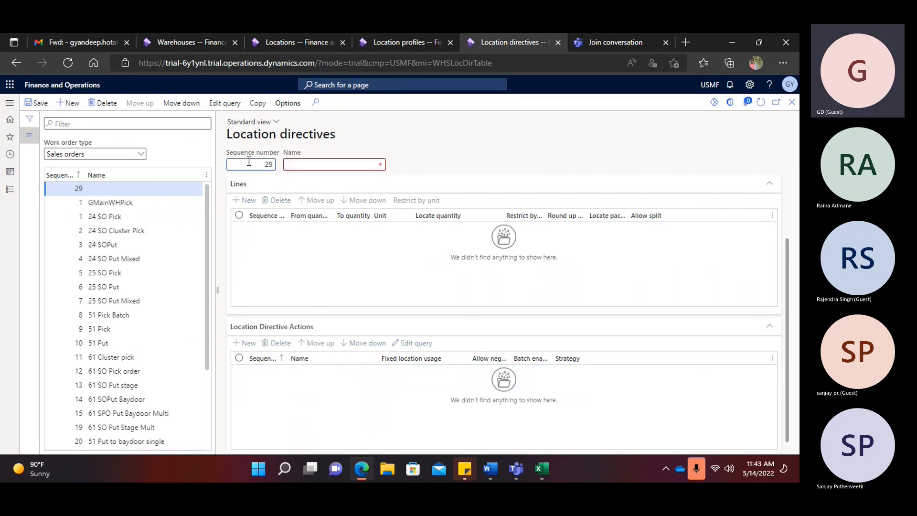
type("2")
left_click(314, 164)
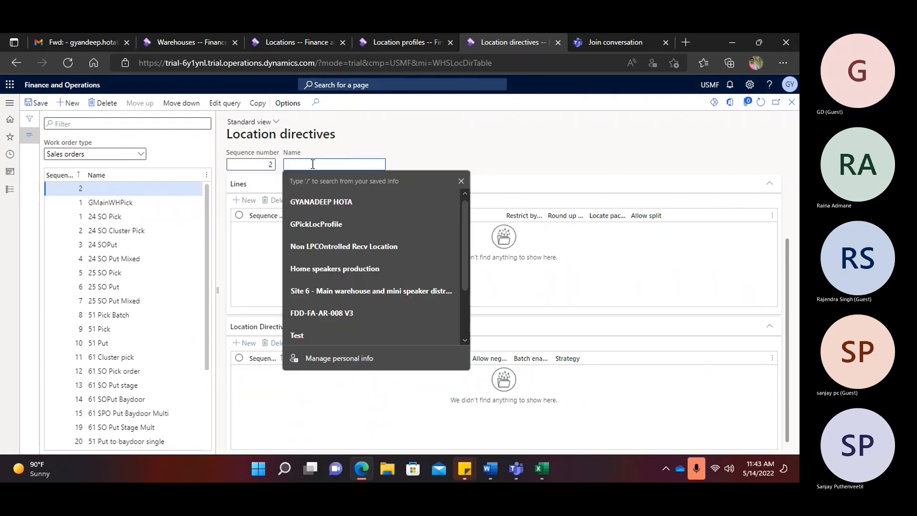
type("Gmai")
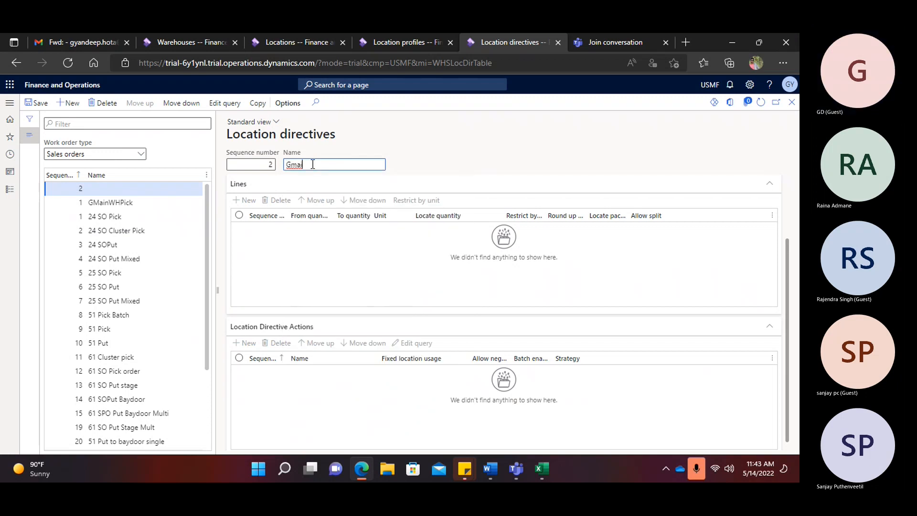
key("BackSpace")
type("MainwHput")
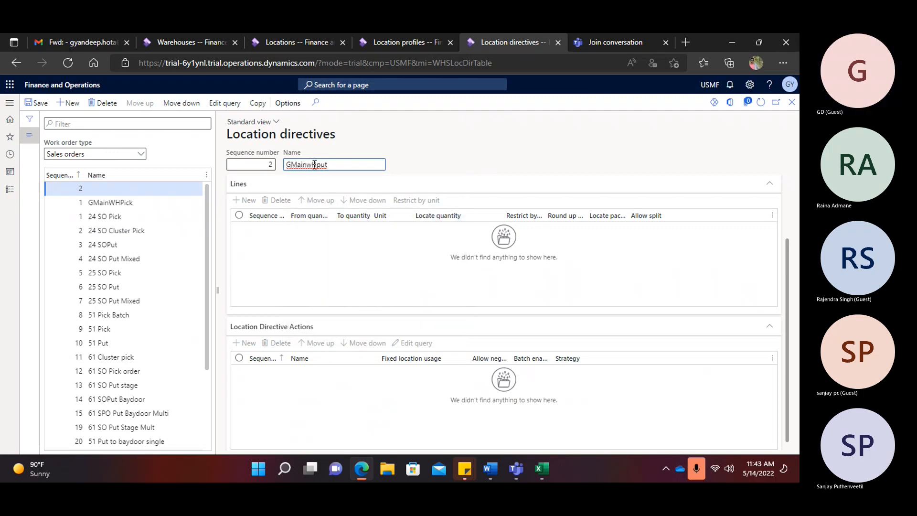
left_click(313, 164)
left_click(316, 164)
key("BackSpace")
type("W")
- Set work type Put, warehouse GMainWH and directive code Baydoor, save, and start a first line
left_click(328, 217)
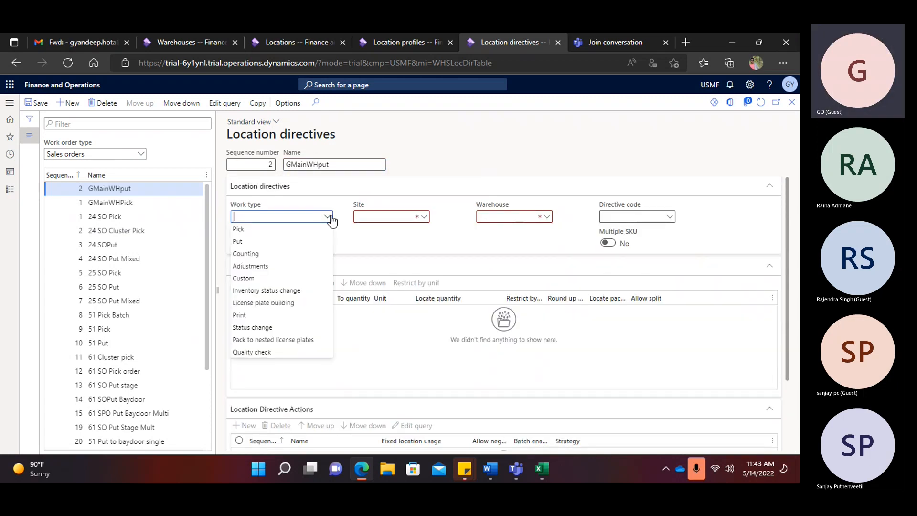
left_click(238, 241)
left_click(489, 217)
type("G")
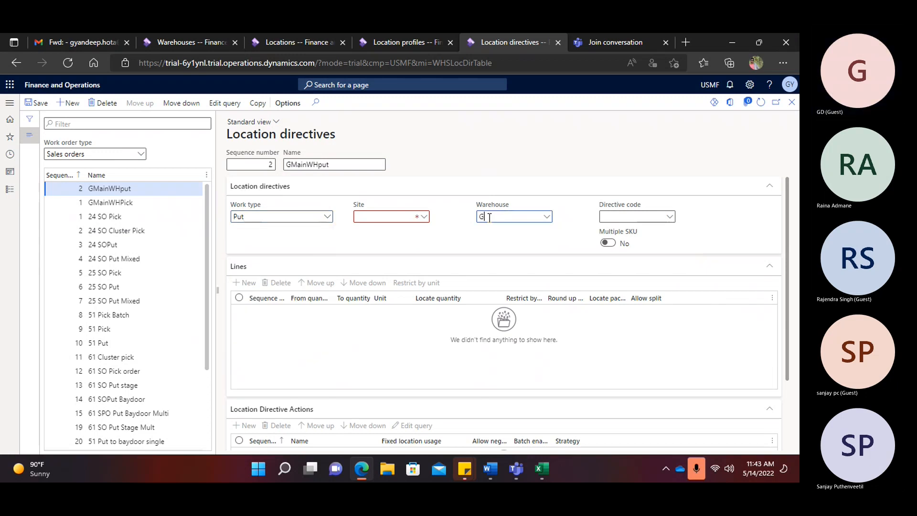
type("main")
left_click(494, 244)
left_click(671, 218)
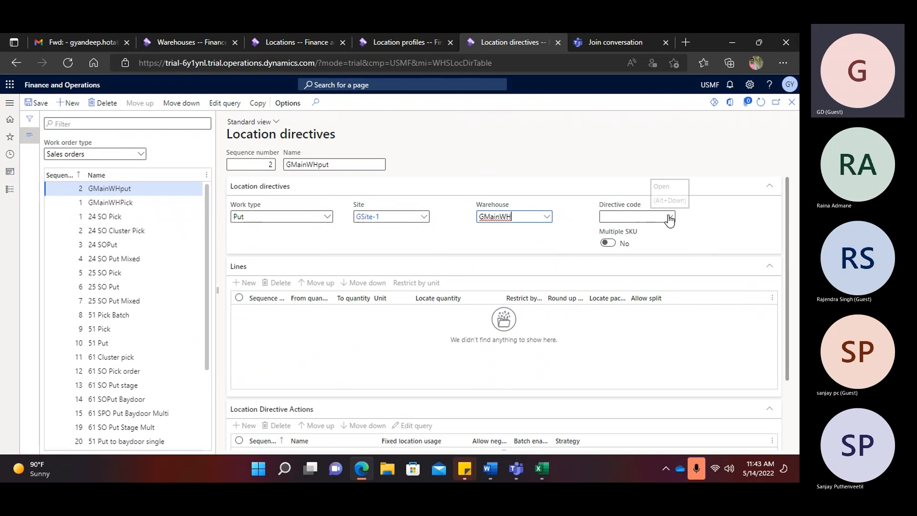
left_click(669, 219)
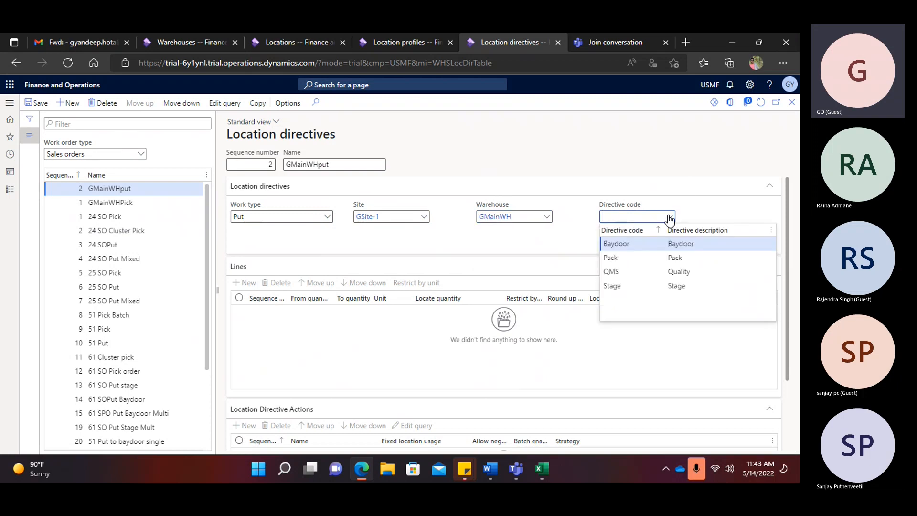
left_click(646, 242)
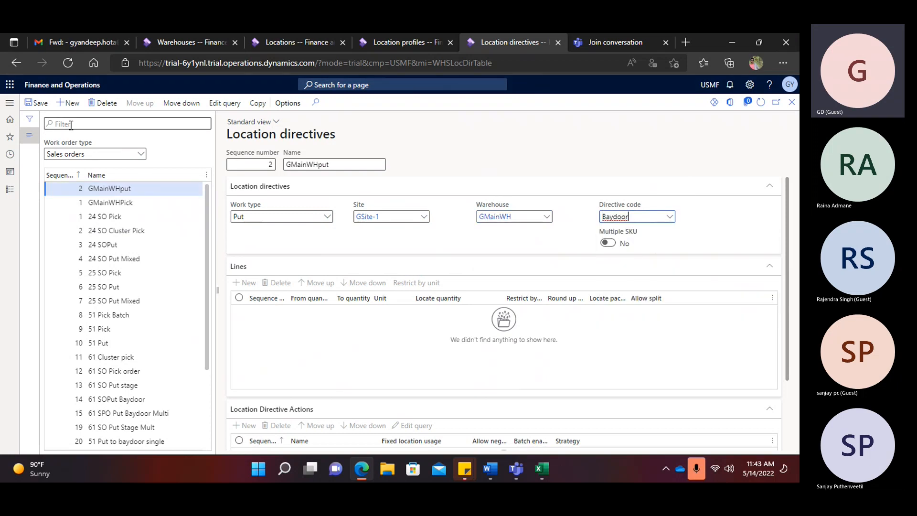
left_click(38, 104)
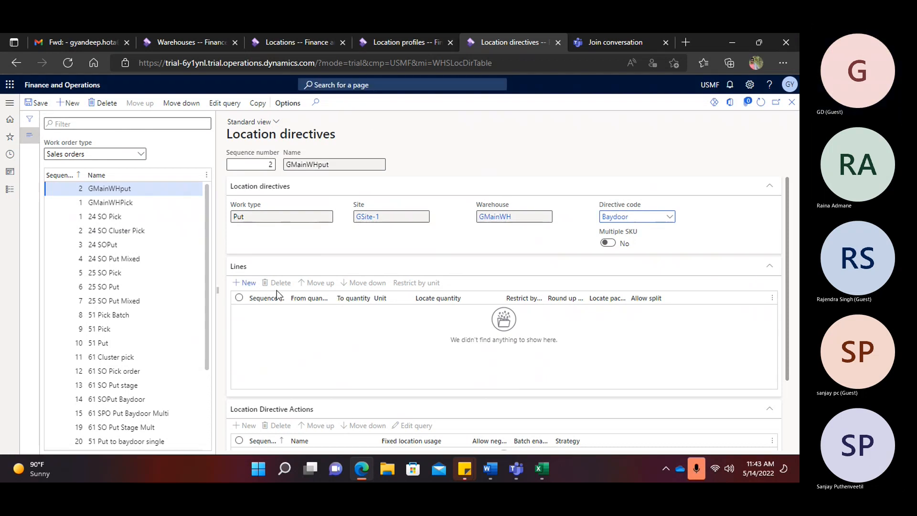
left_click(249, 287)
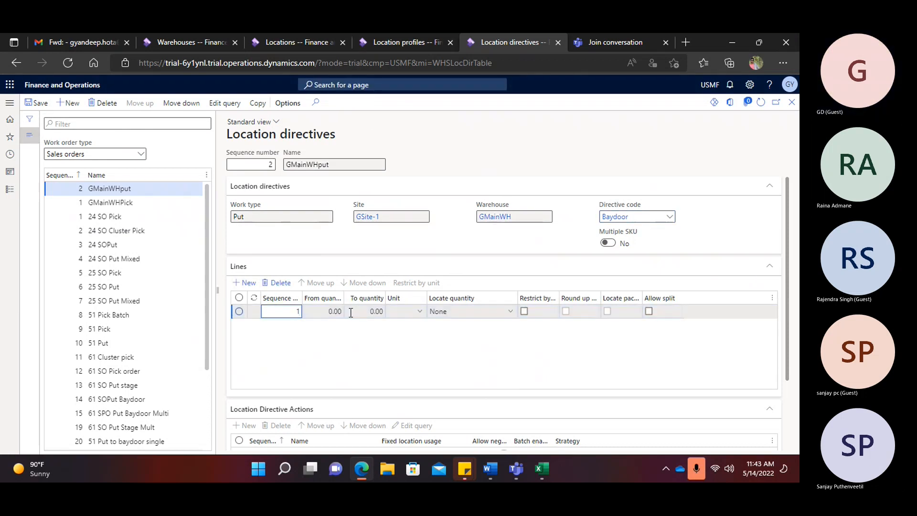
- Set the line's To quantity to 999999 and allow split
left_click(372, 310)
type("9999999")
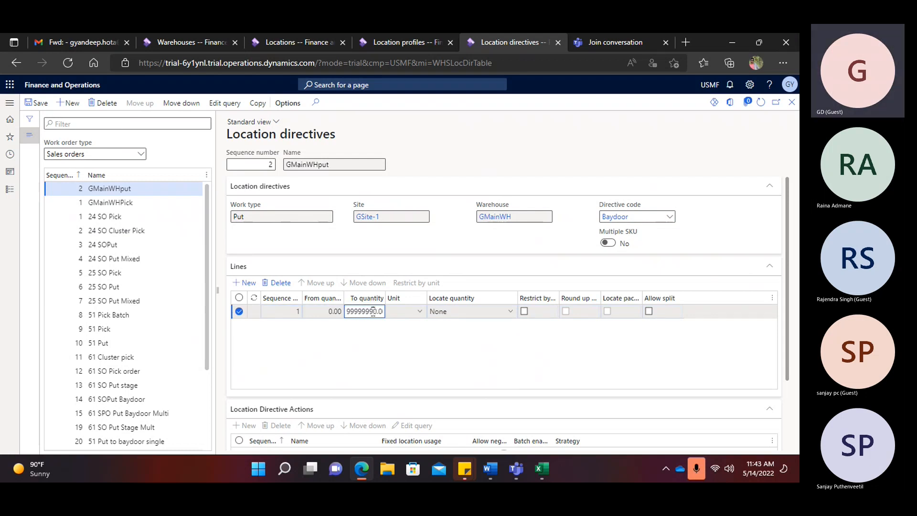
left_click(648, 312)
scroll(340, 339, "down", 2)
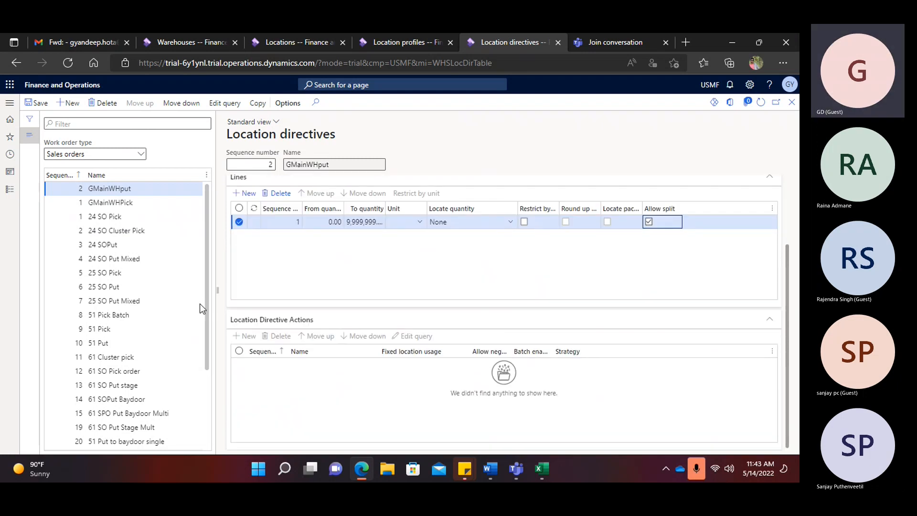
- Add a directive action named Baydoor and save the directive
left_click(245, 336)
left_click(327, 363)
type("Baydoor")
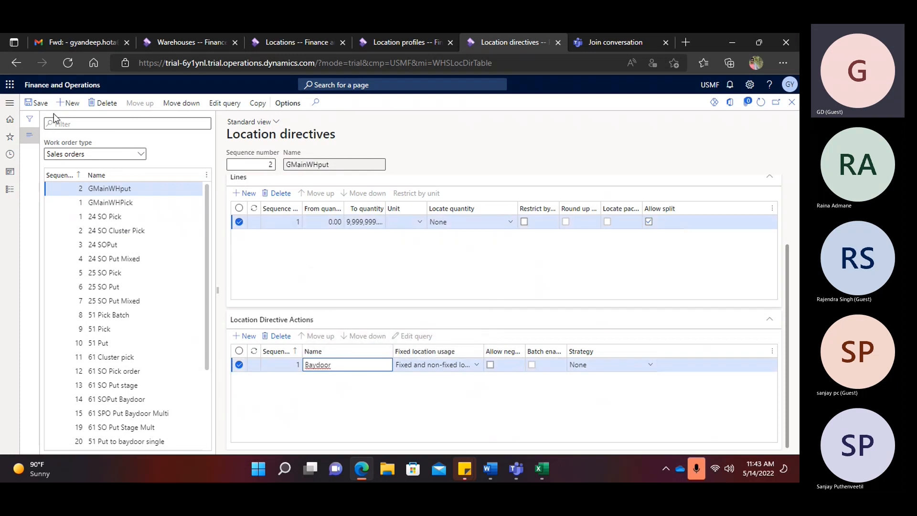
left_click(35, 103)
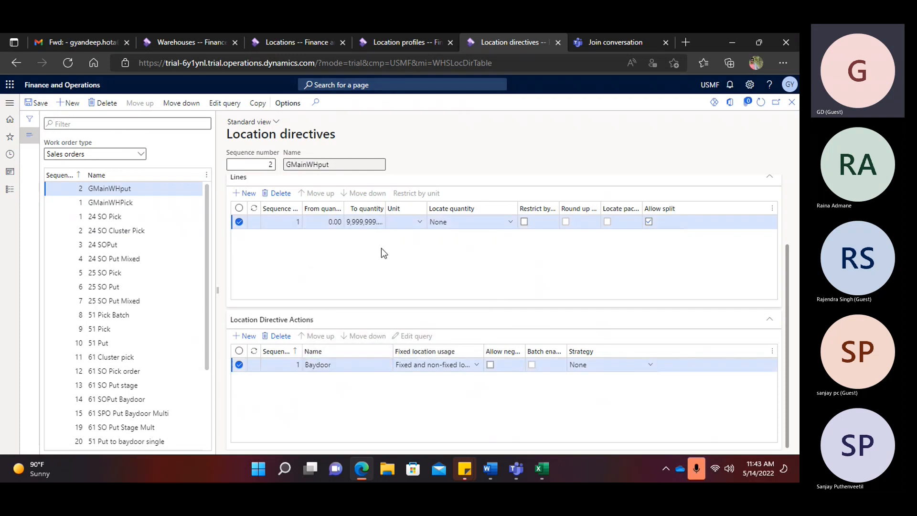
- In the Baydoor action's query, filter row 2 on Location profile ID GBaydoorLocProfile and confirm
left_click(415, 336)
left_click(285, 213)
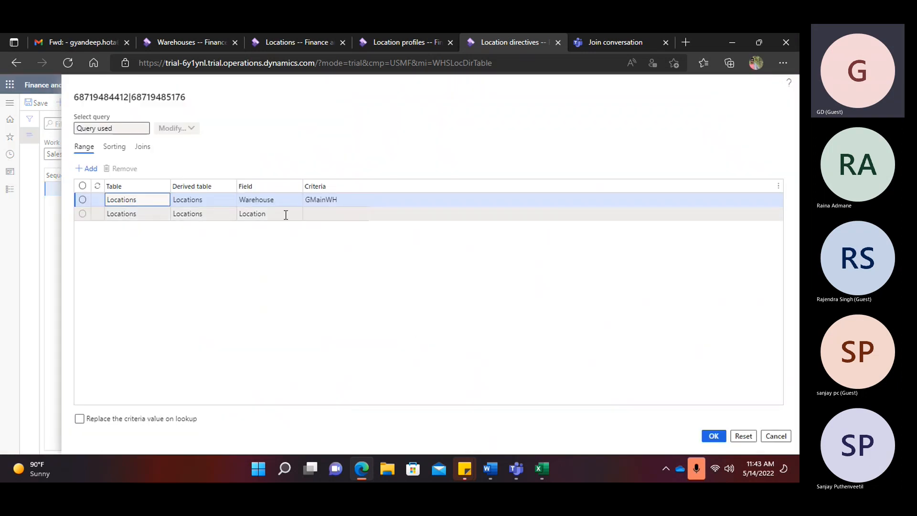
left_click(296, 214)
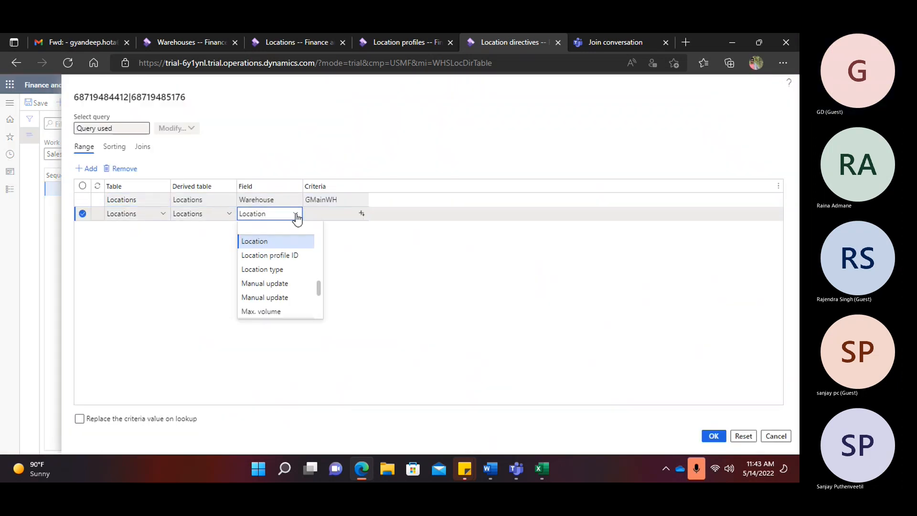
left_click(289, 255)
left_click(362, 214)
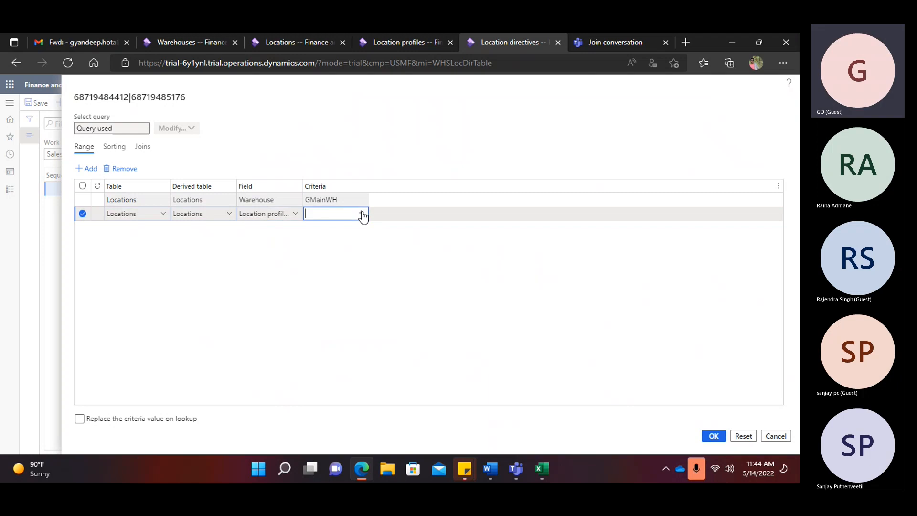
scroll(363, 267, "down", 2)
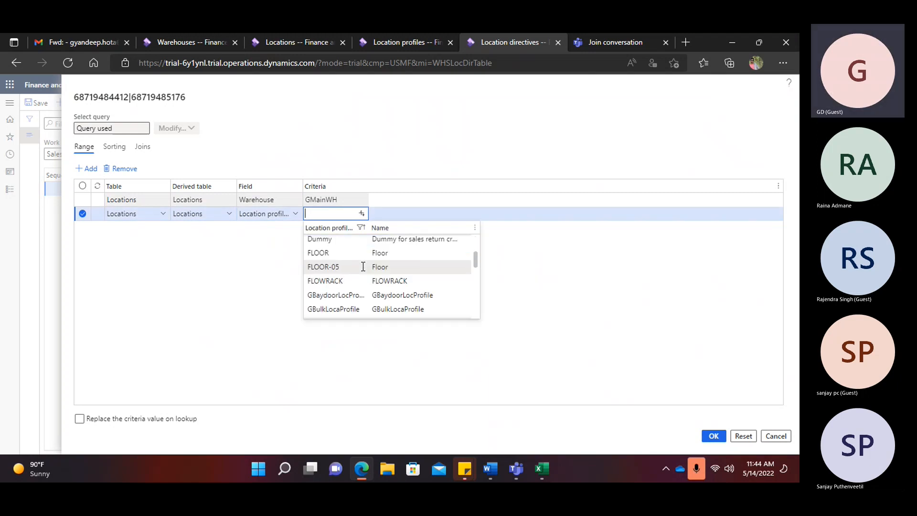
left_click(357, 294)
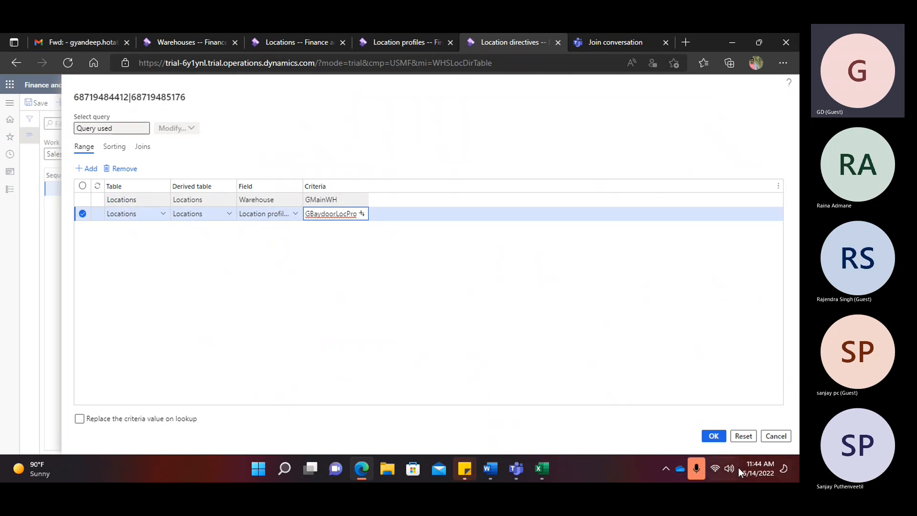
left_click(713, 436)
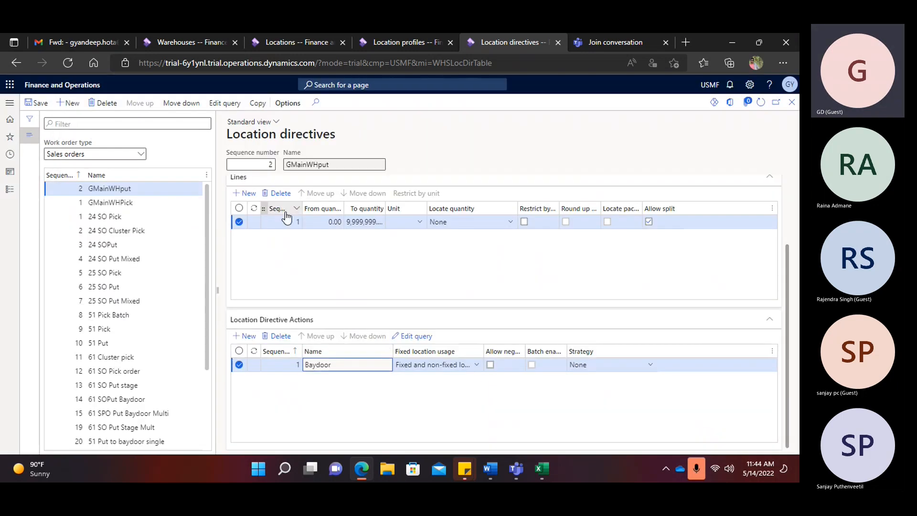
- Save the previous directive, then start GmainWHmultiPut as sequence 3 with work type Put
left_click(41, 103)
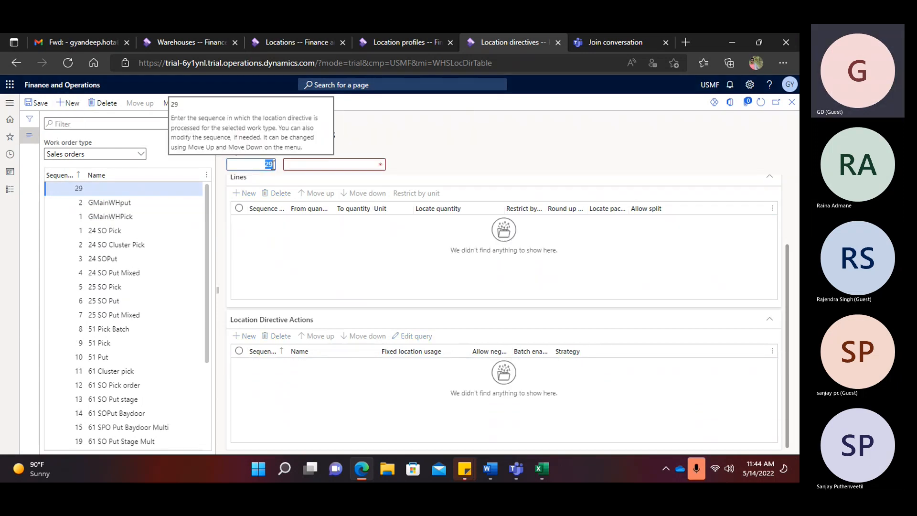
type("3")
left_click(299, 160)
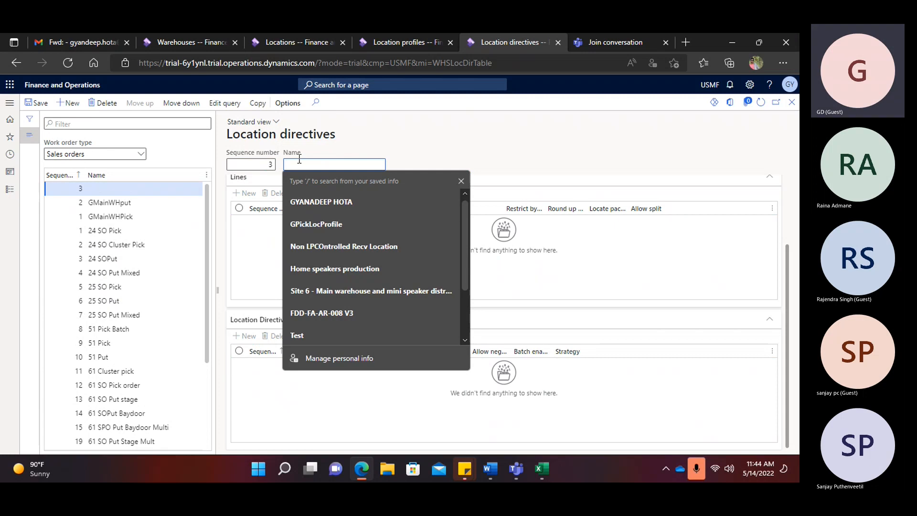
type("GmainWHmultiPut")
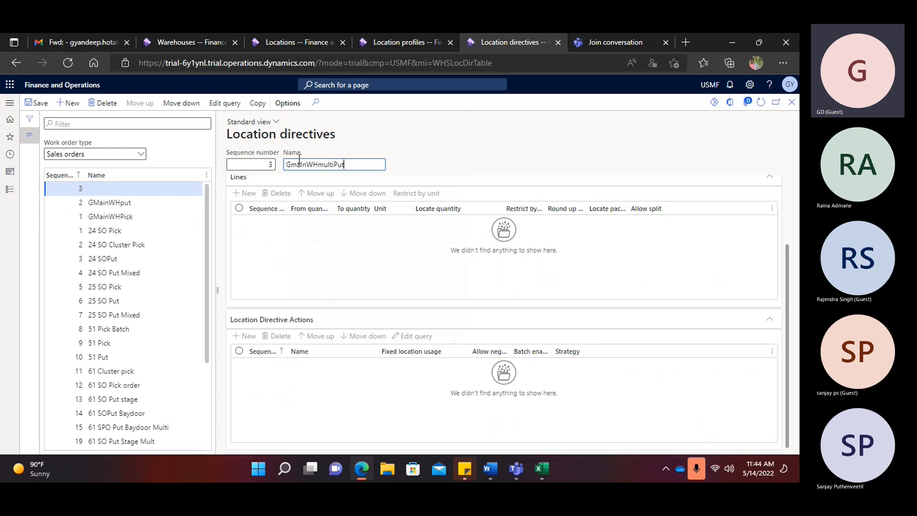
scroll(405, 213, "up", 2)
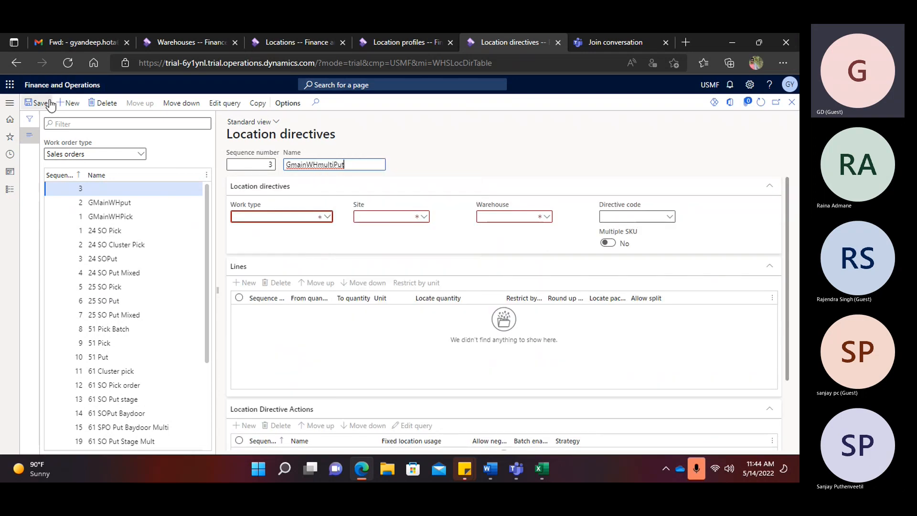
left_click(328, 217)
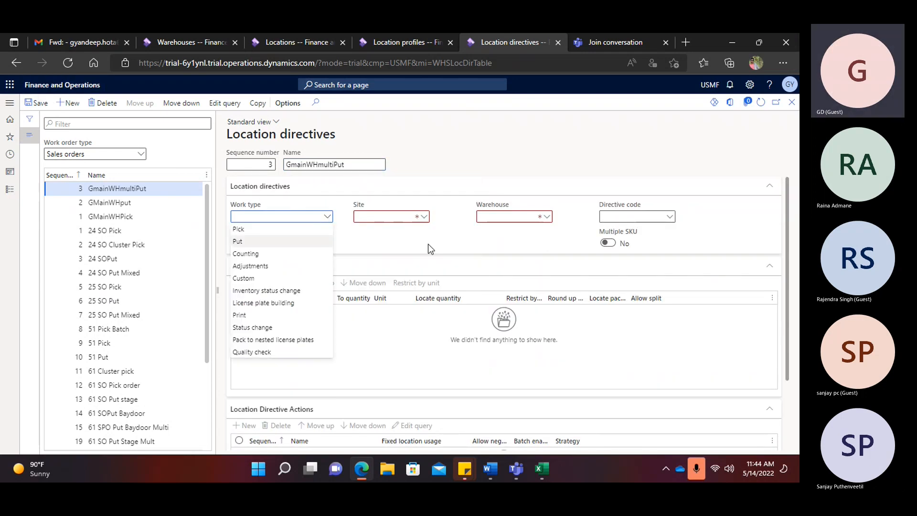
left_click(279, 241)
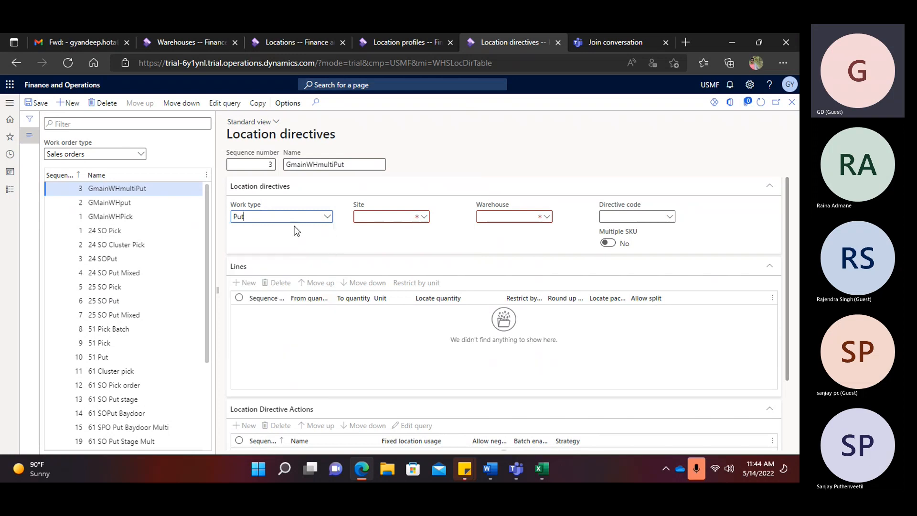
- Set warehouse GMainWH, directive code Baydoor and Multiple SKU on, then save the header
left_click(483, 219)
type("Gm")
left_click(492, 243)
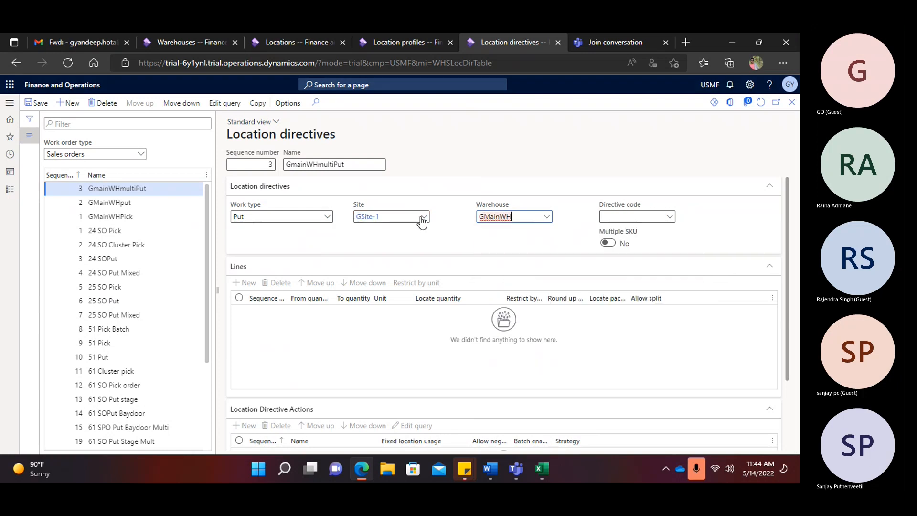
left_click(670, 218)
left_click(617, 249)
left_click(608, 242)
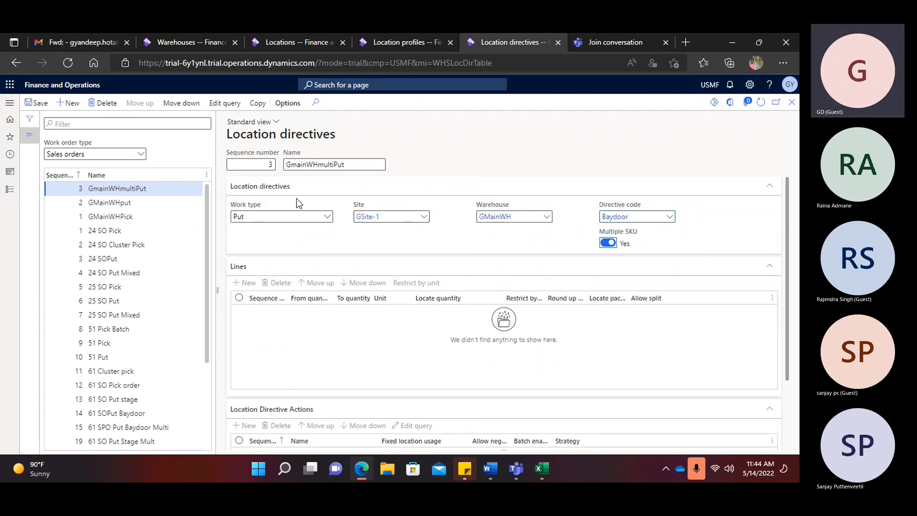
left_click(36, 103)
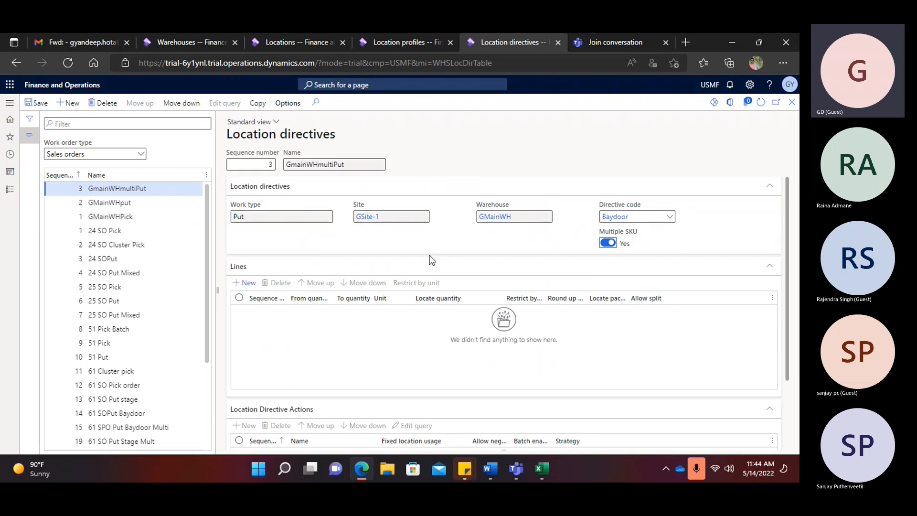
- Add a directive line from 0 to 999,999 quantity with Allow split enabled
left_click(249, 286)
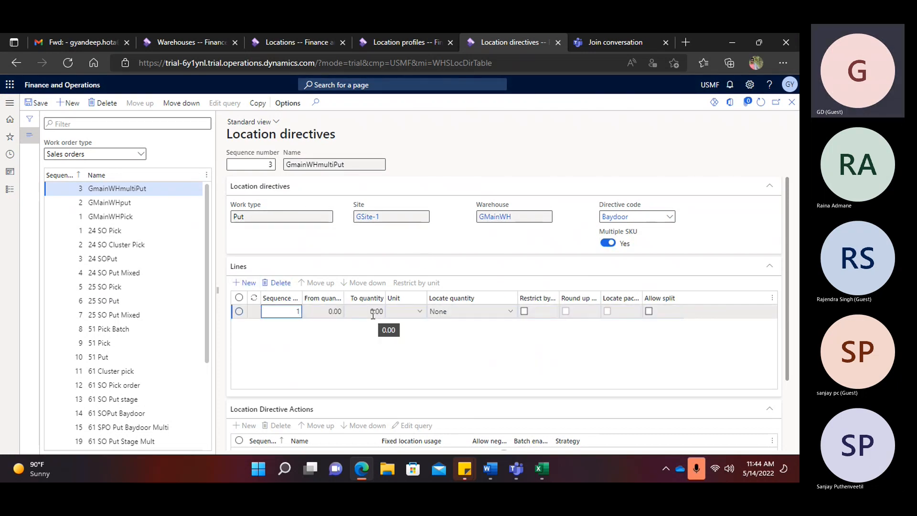
left_click(371, 311)
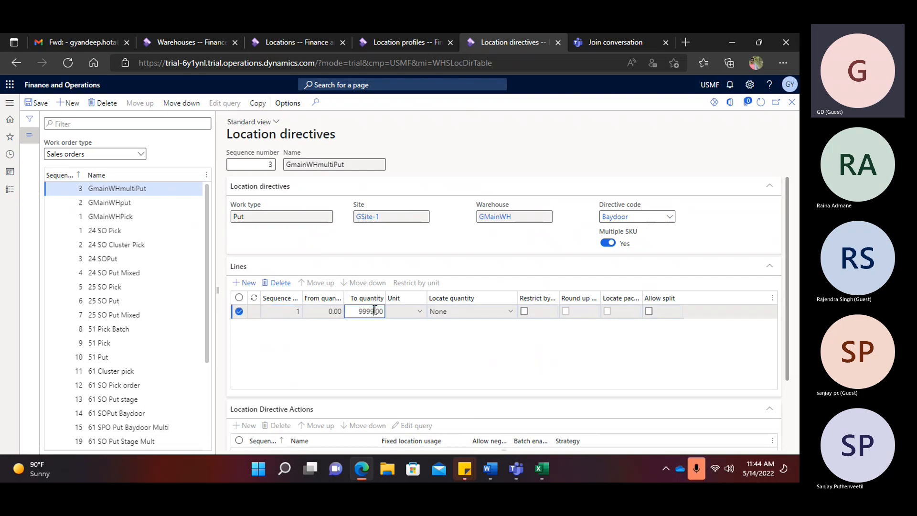
left_click(648, 310)
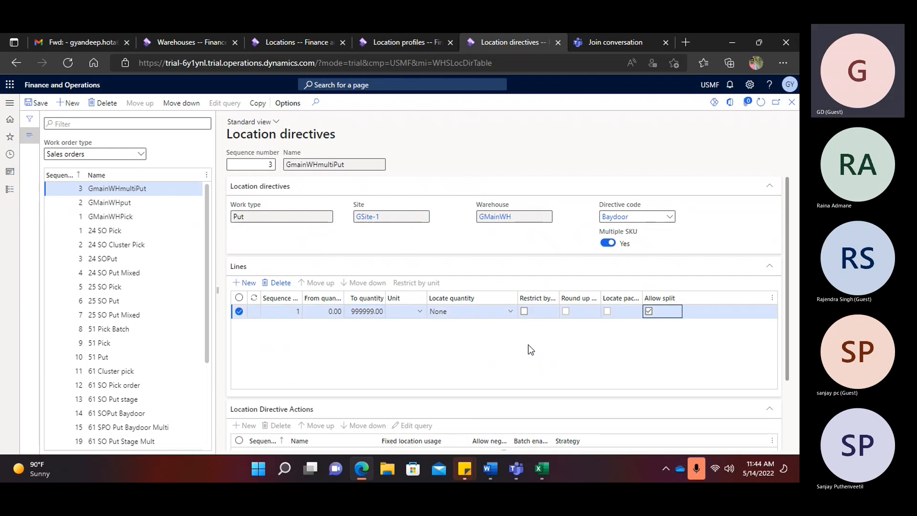
scroll(528, 345, "down", 2)
- Add a Baydoor directive action and save the directive
left_click(244, 343)
left_click(355, 371)
type("Baydoor")
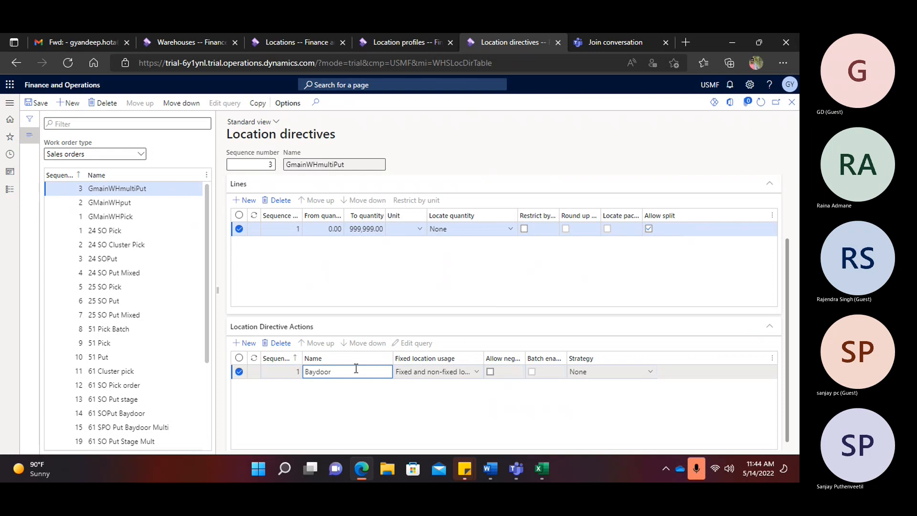
scroll(652, 234, "up", 2)
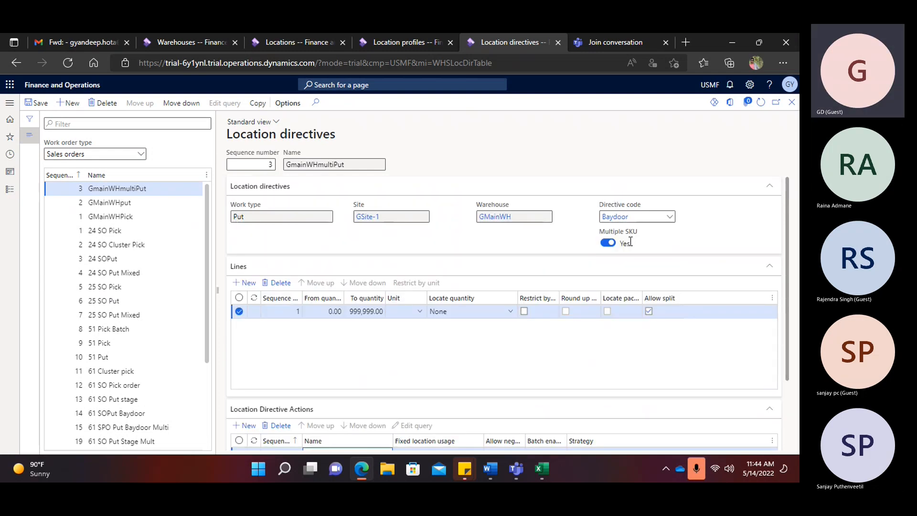
mouse_move(631, 241)
scroll(367, 321, "down", 2)
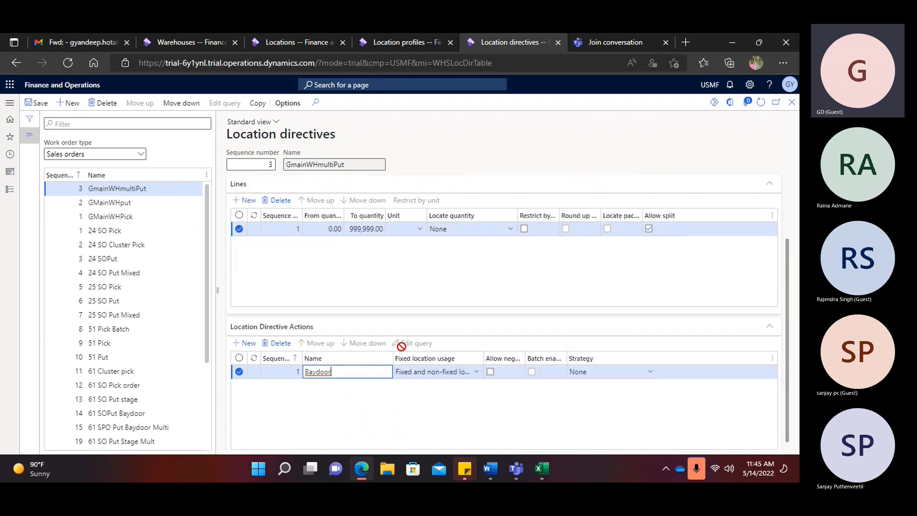
left_click(38, 102)
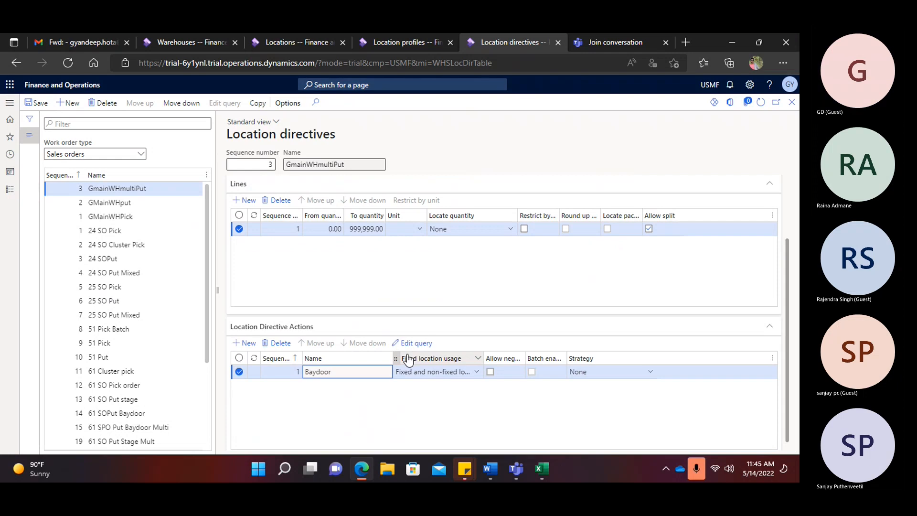
left_click(414, 343)
- Set the query range field to Location profile ID and clear the mistaken GRecvLocProfile value
left_click(297, 213)
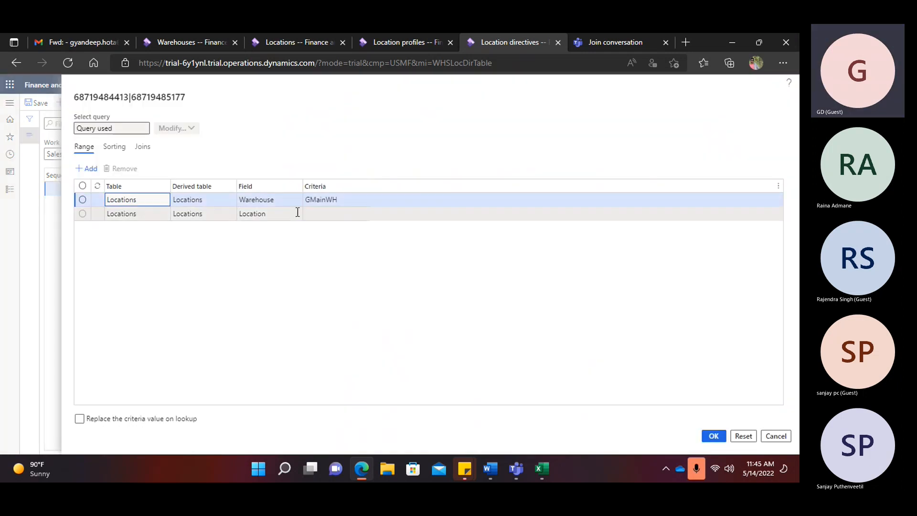
left_click(296, 214)
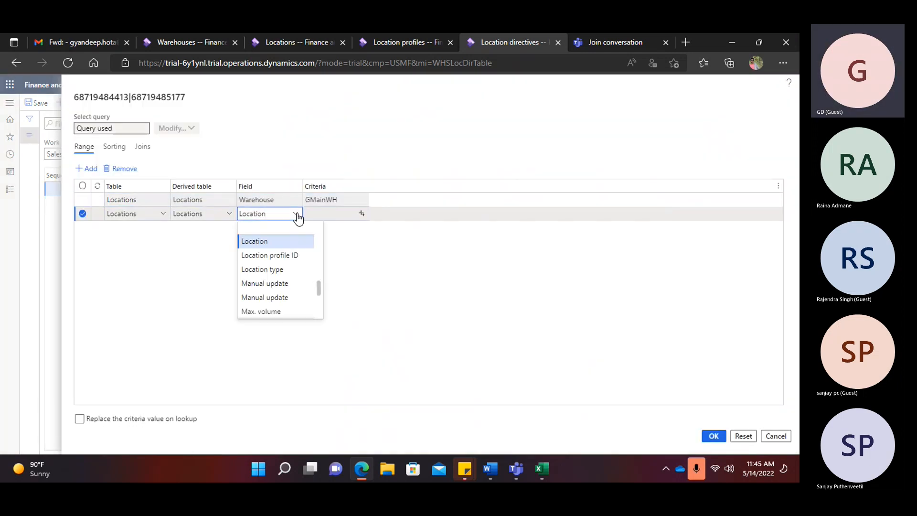
left_click(285, 255)
left_click(361, 214)
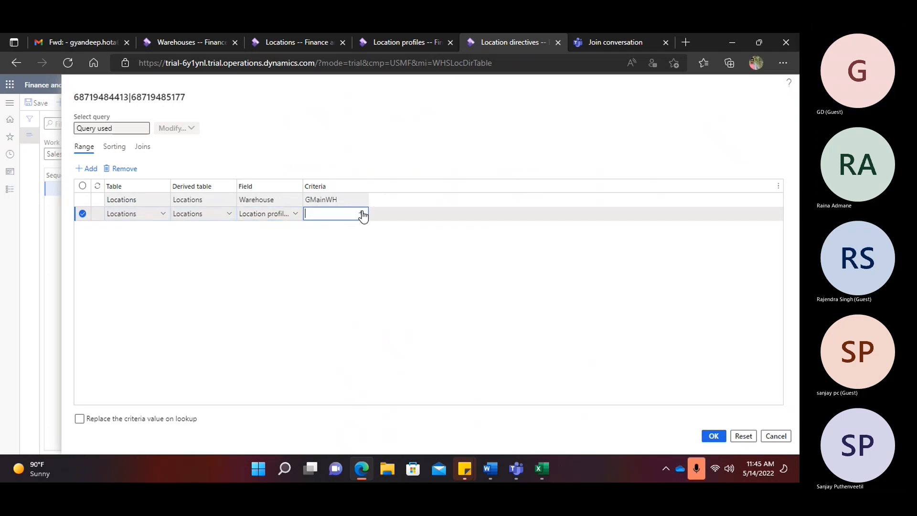
left_click(362, 213)
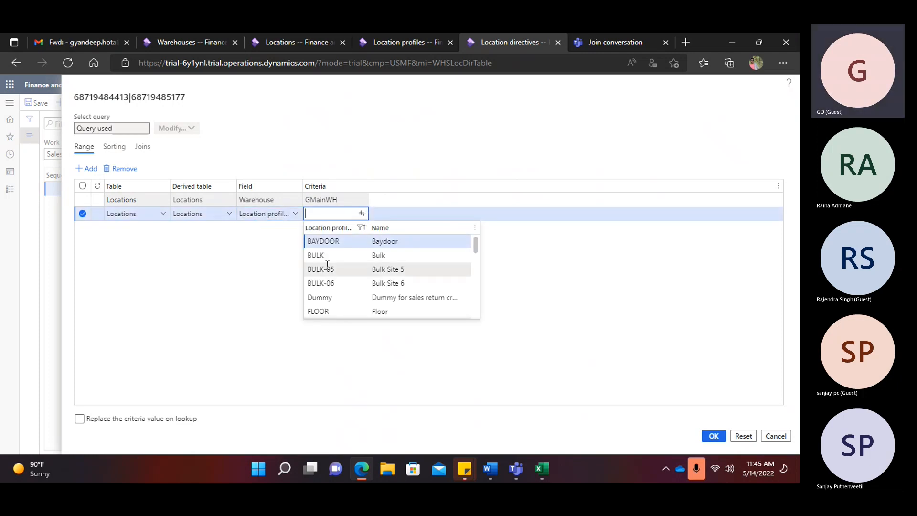
scroll(334, 277, "down", 6)
scroll(344, 291, "up", 3)
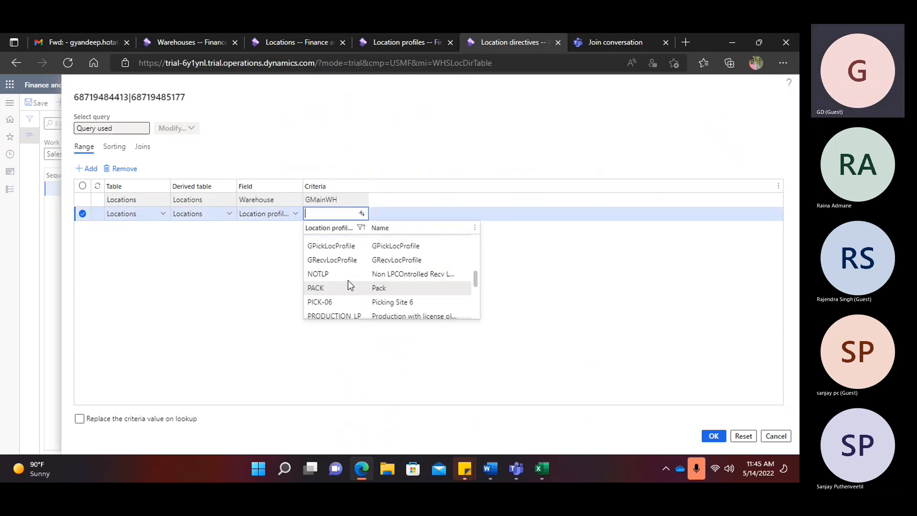
left_click(335, 260)
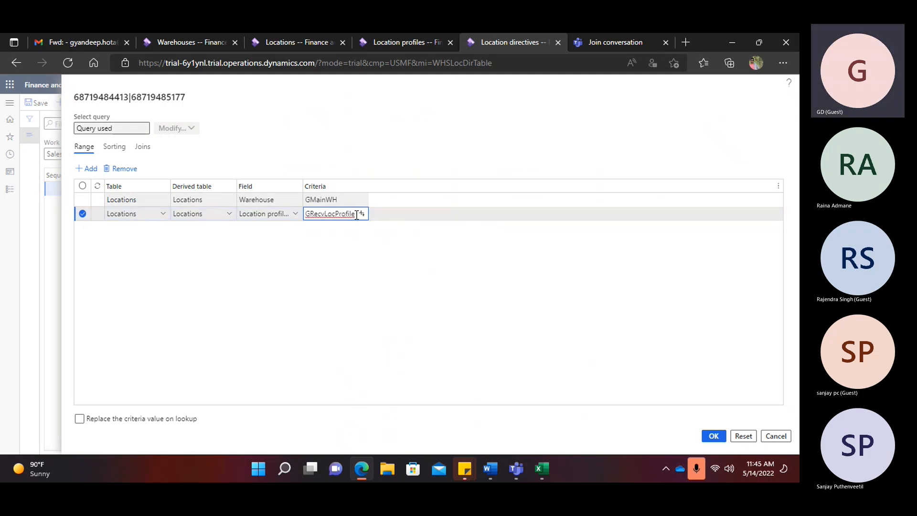
double_click(357, 215)
key("BackSpace")
- Set the criteria to GBaydoorLocProfile, confirm the query and save the directive
left_click(362, 215)
scroll(351, 256, "down", 3)
scroll(350, 258, "up", 2)
left_click(348, 238)
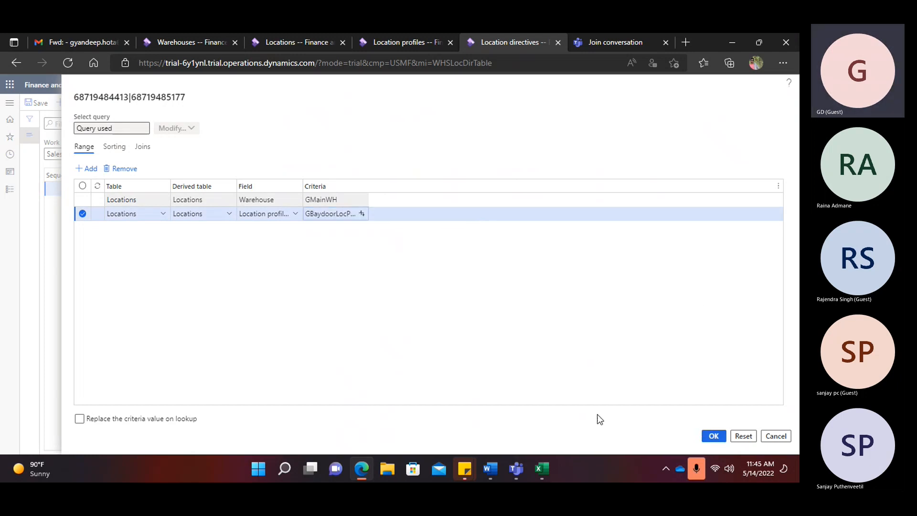
left_click(714, 436)
left_click(38, 104)
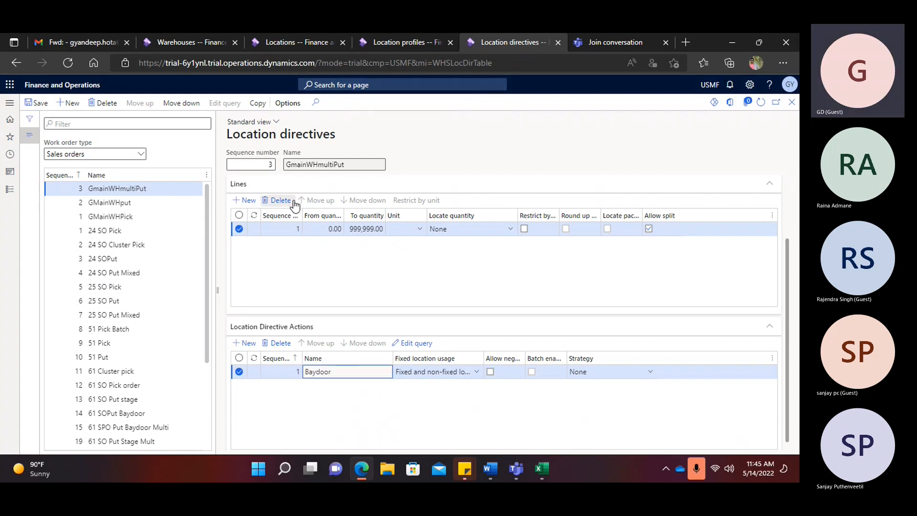
- Refresh the list and review GMainWHPick, 24 SO Cluster Pick, GMainWHput and GmainWHmultiPut
left_click(761, 109)
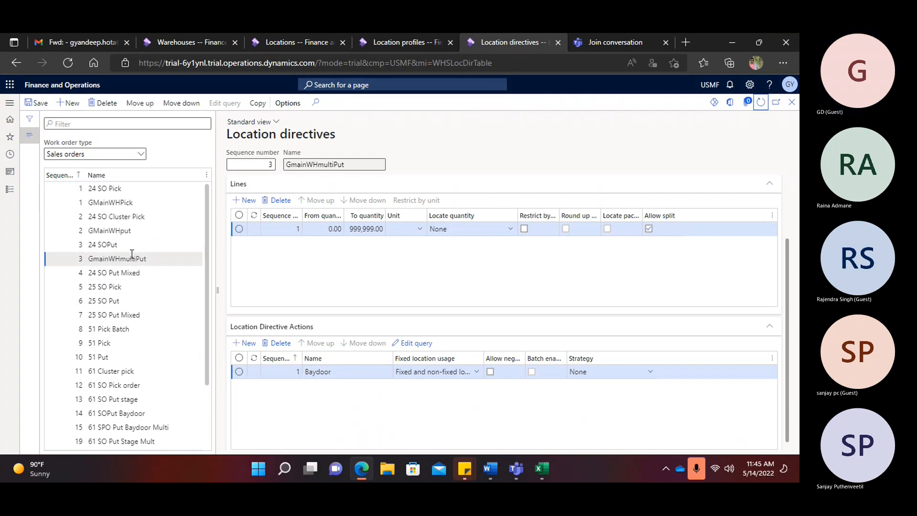
left_click(118, 203)
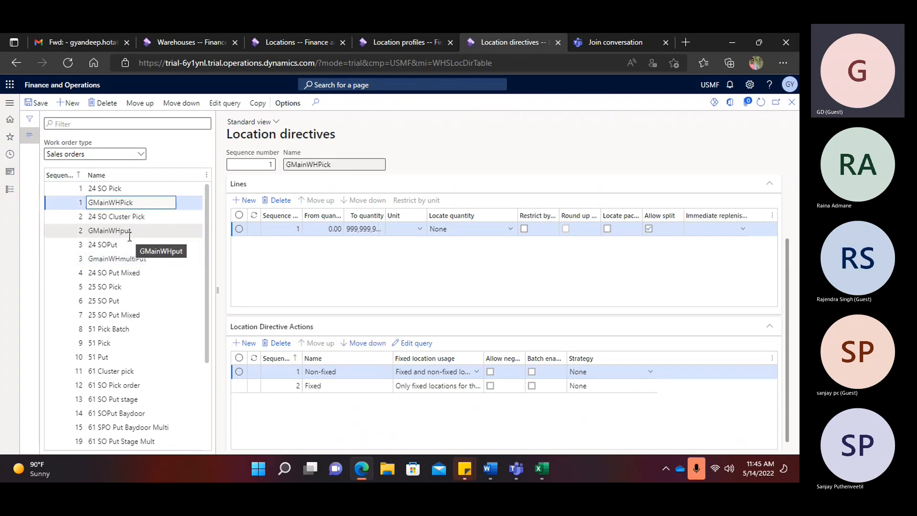
left_click(109, 217)
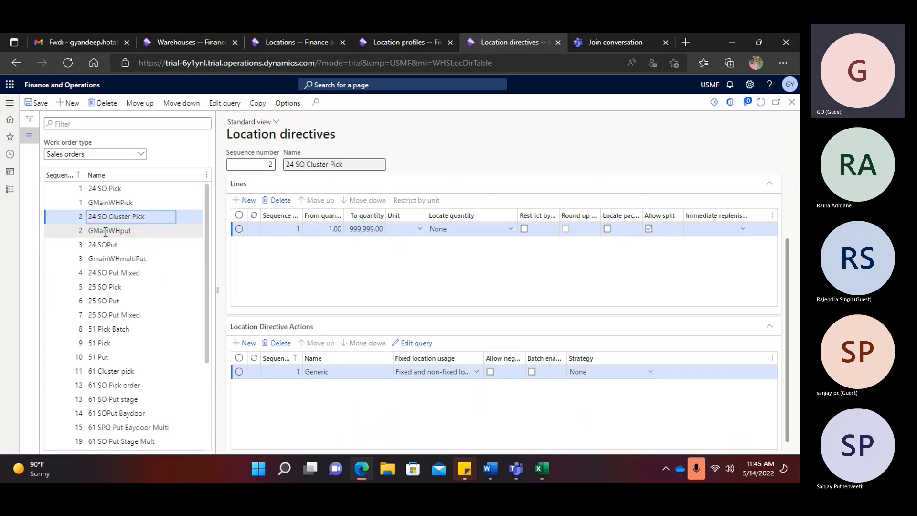
left_click(106, 230)
left_click(181, 258)
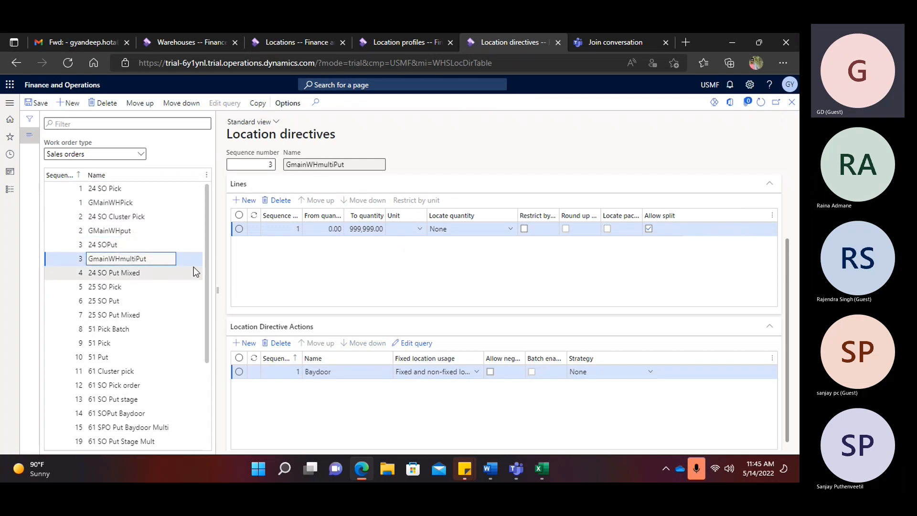
left_click(491, 469)
- Append '-done' to the Wave template, Work template and Location Directives agenda items
left_click(358, 356)
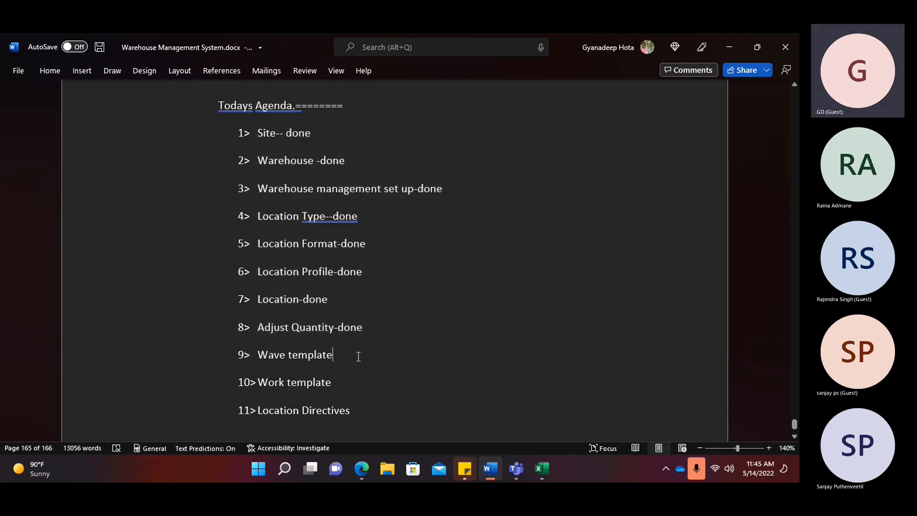
type("-done")
left_click(352, 382)
type("-done")
left_click(365, 412)
type("-done")
scroll(366, 412, "down", 3)
scroll(366, 391, "down", 8)
key("alt+Tab")
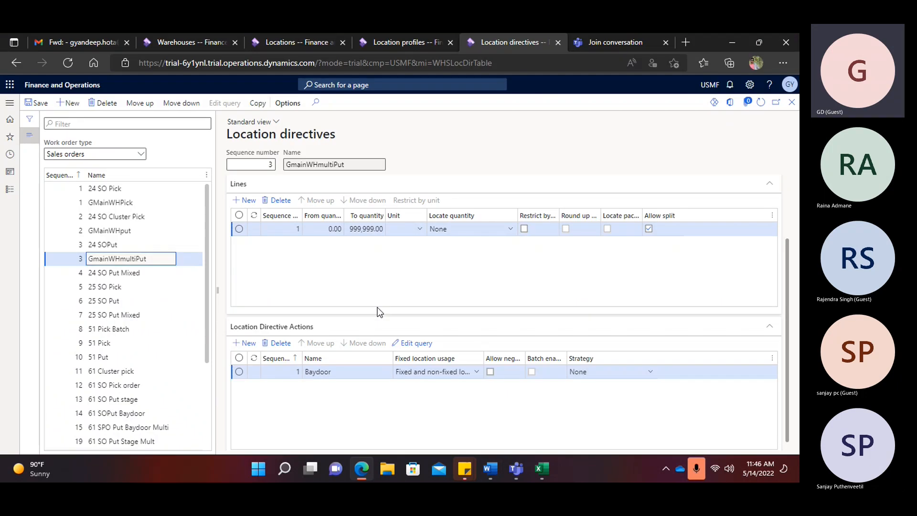
- Navigate through Accounts receivable > Orders to the All sales orders list
left_click(10, 103)
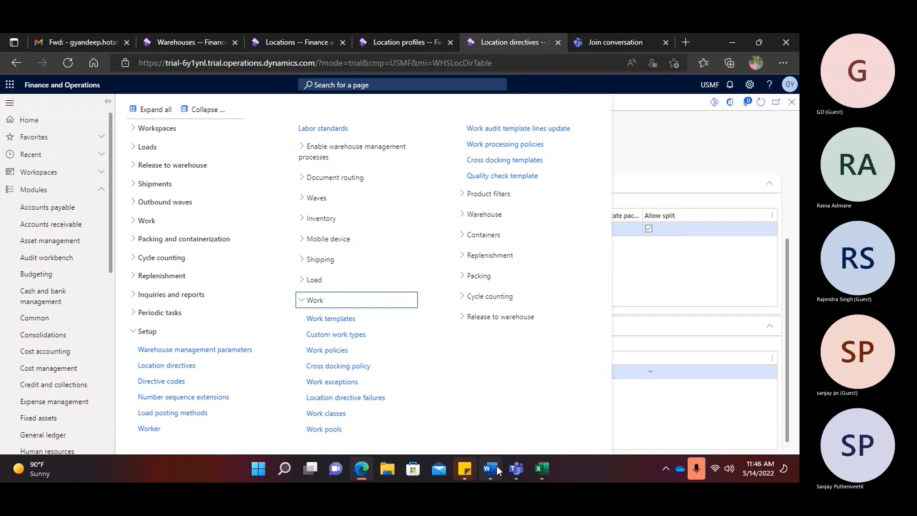
mouse_move(539, 464)
left_click(474, 420)
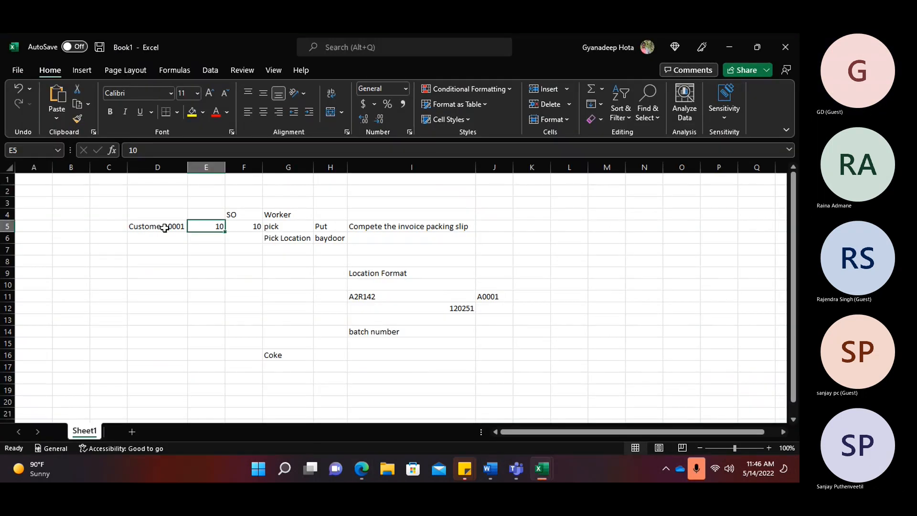
key("alt+Tab")
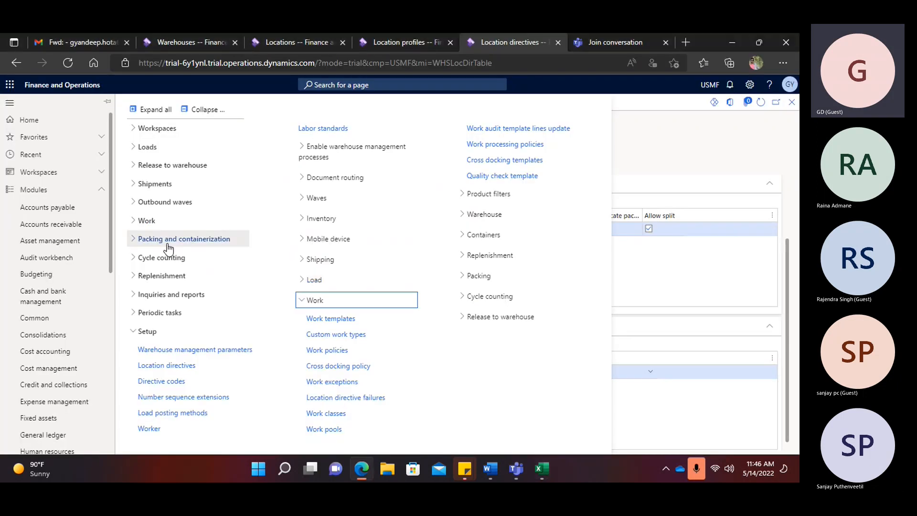
left_click(62, 229)
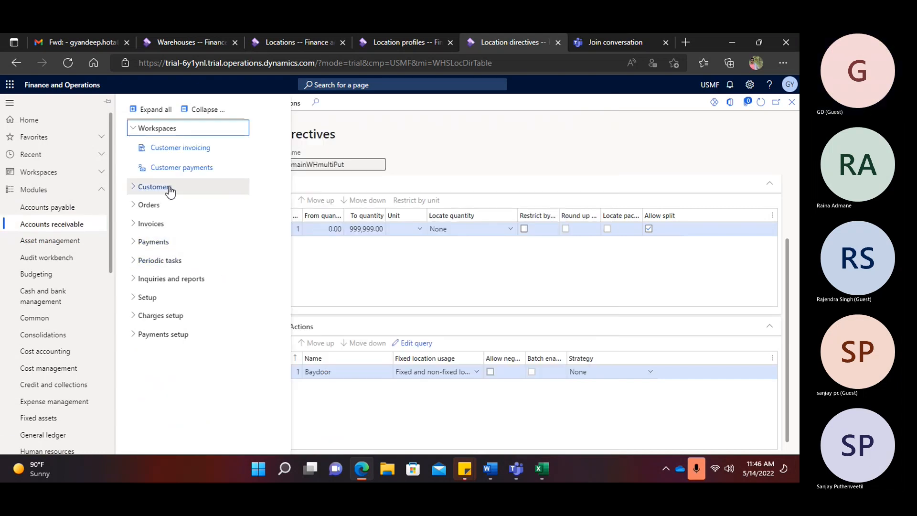
left_click(167, 205)
left_click(171, 223)
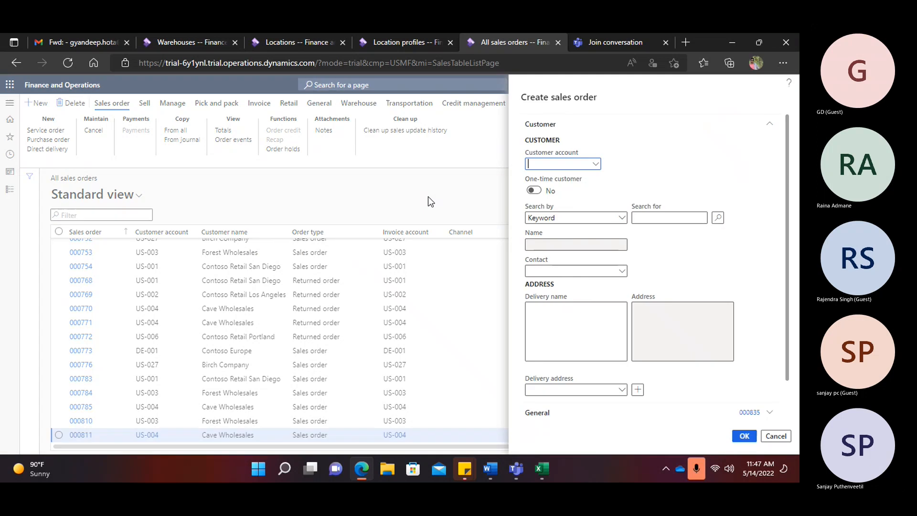
- Create a sales order for customer Contoso Retail San Diego with warehouse GMainWH
left_click(596, 164)
left_click(96, 205)
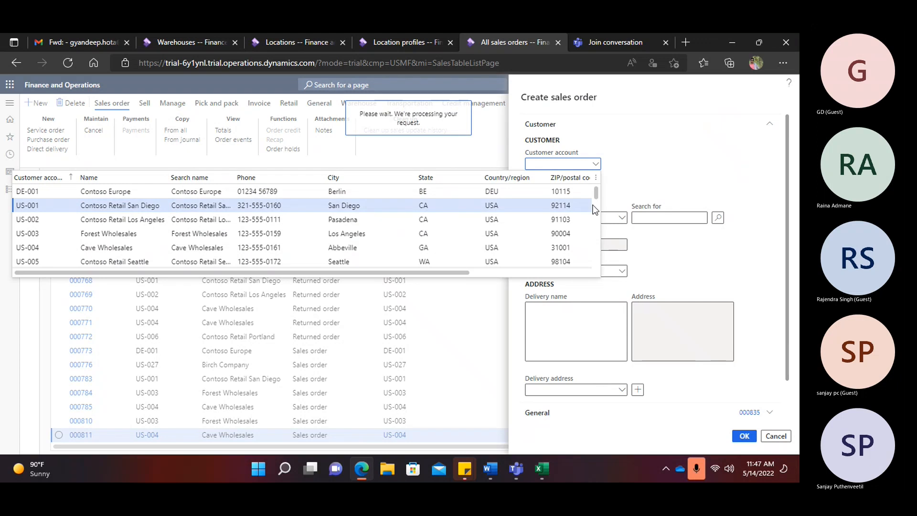
scroll(672, 345, "down", 1)
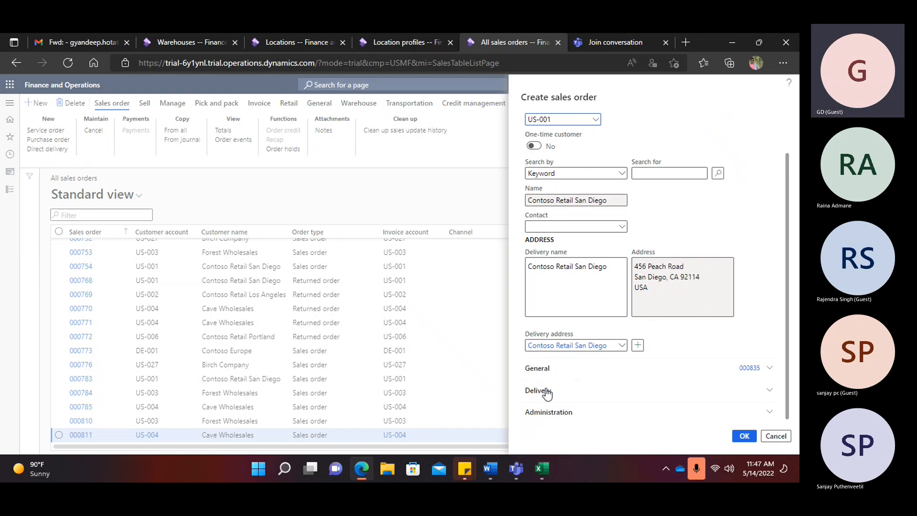
left_click(538, 372)
left_click(719, 359)
left_click(675, 313)
type("G")
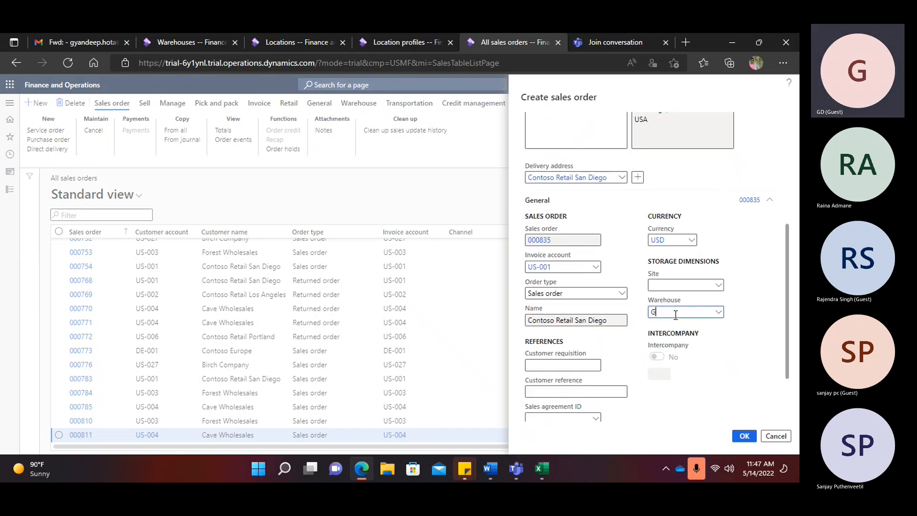
type("mai")
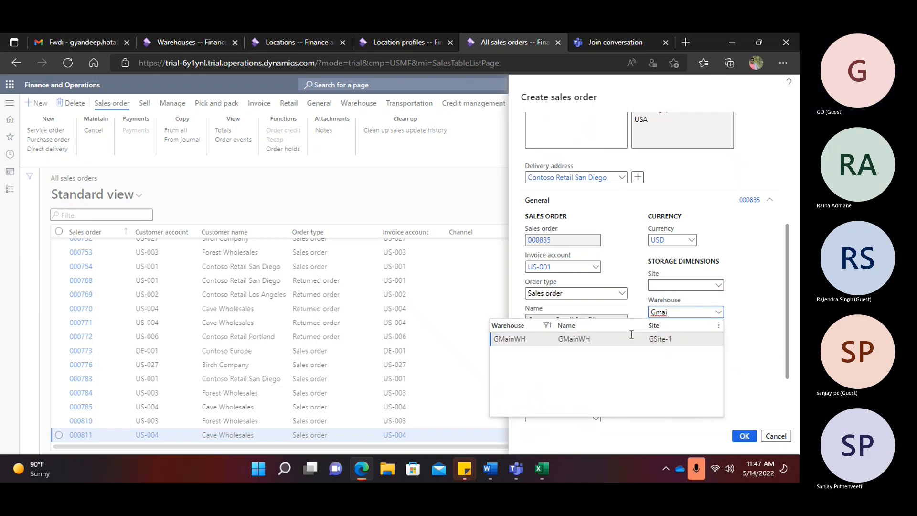
left_click(712, 344)
left_click(743, 436)
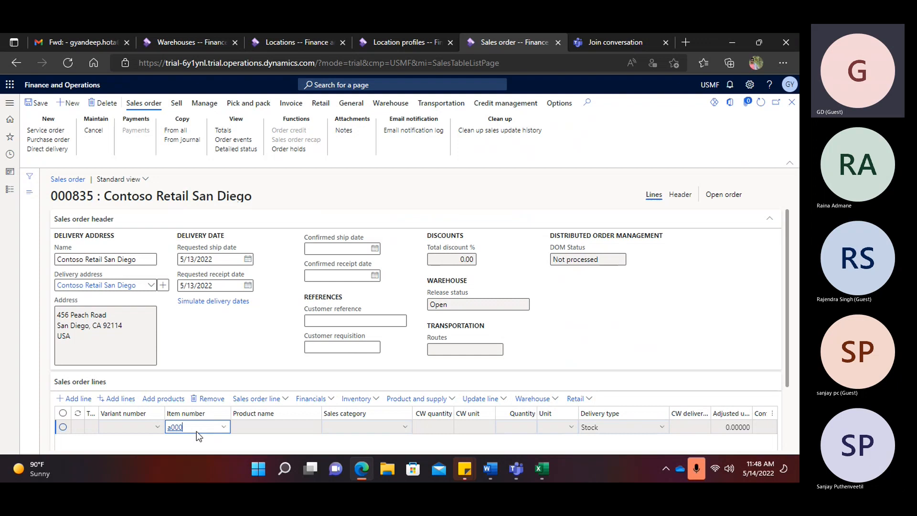
- Enter an order line for item A0001 with quantity 10
type("1")
key("Tab")
key("Tab")
key("Tab")
key("Tab")
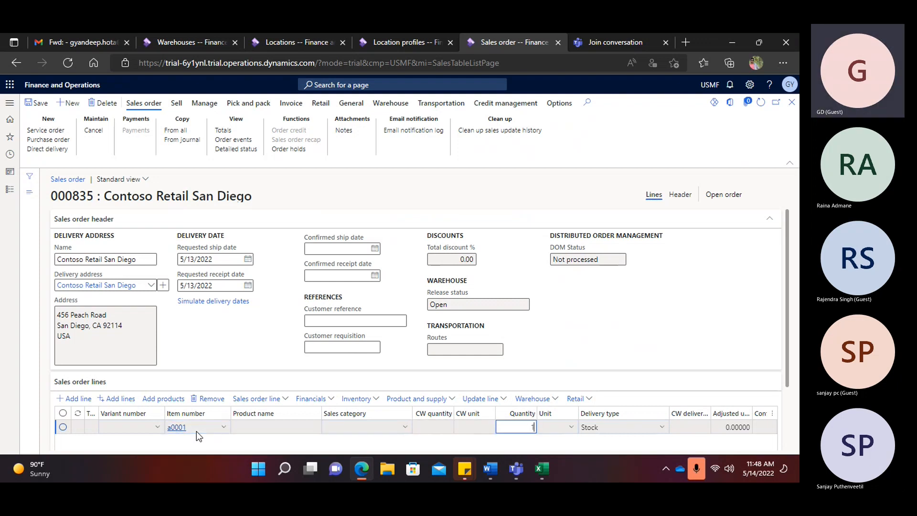
type("0")
key("Tab")
key("Tab")
scroll(235, 377, "down", 2)
left_click(223, 348)
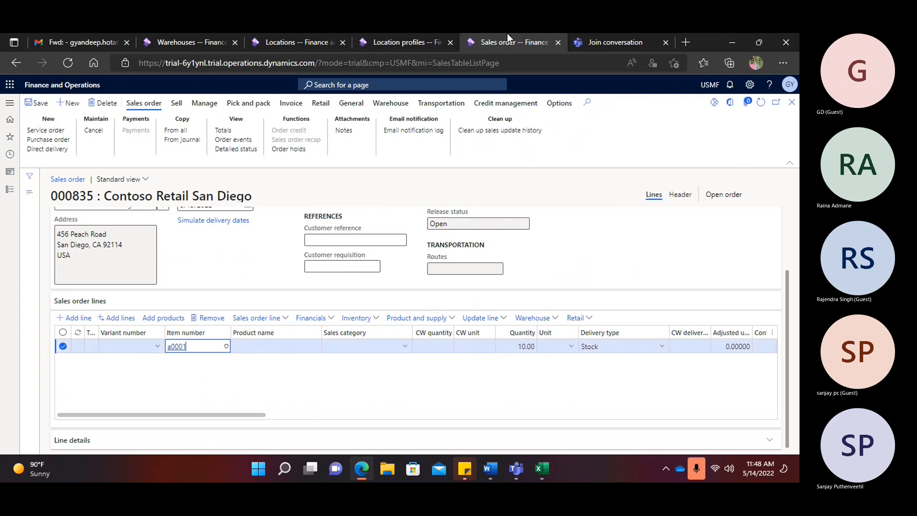
- Duplicate the browser tab, set the line's unit price to 10 and save the order
right_click(498, 44)
left_click(540, 113)
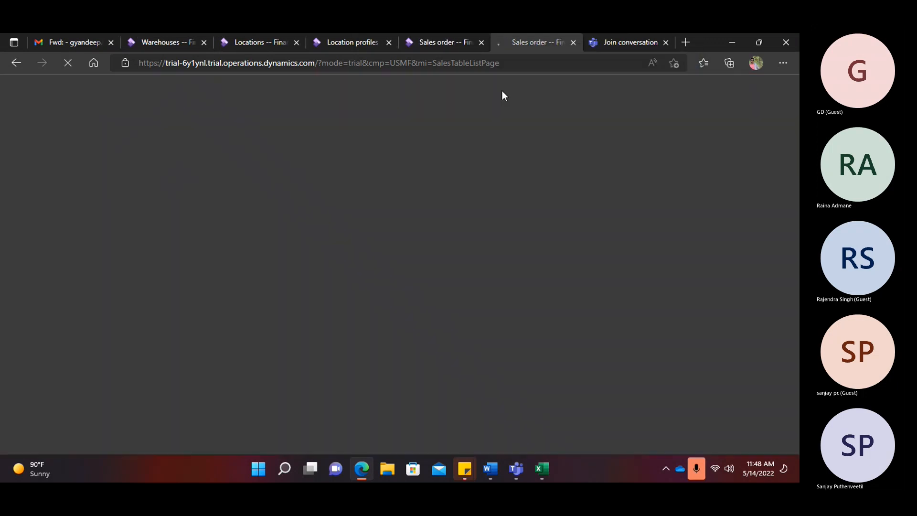
left_click(432, 42)
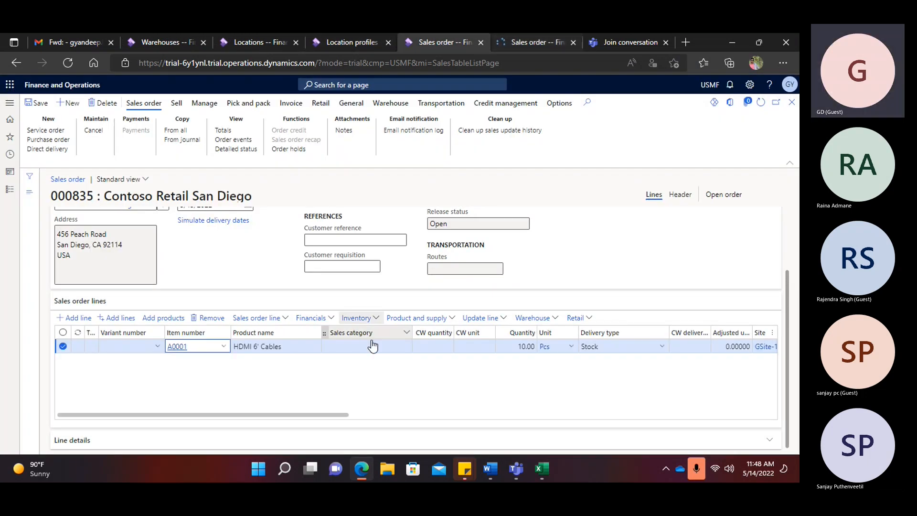
left_click(363, 417)
left_click(454, 346)
type("10")
key("Tab")
key("Tab")
key("Tab")
key("Tab")
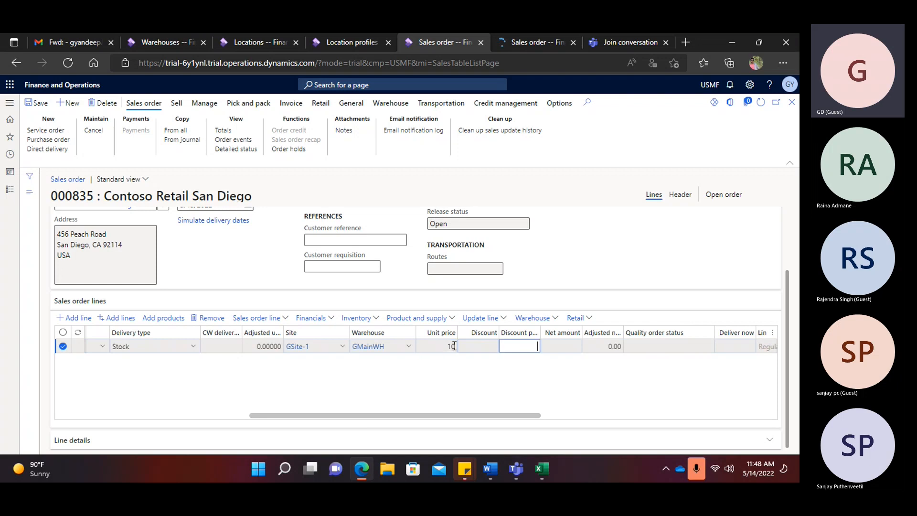
left_click(197, 416)
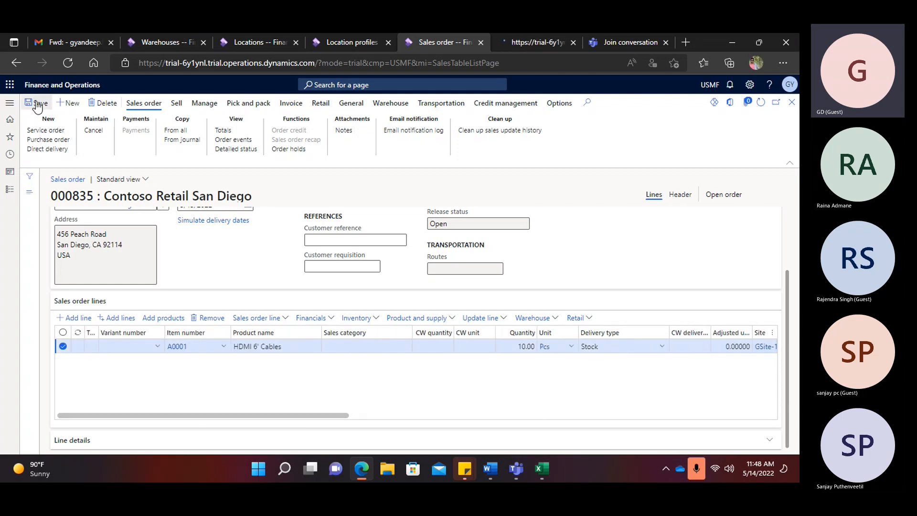
left_click(365, 317)
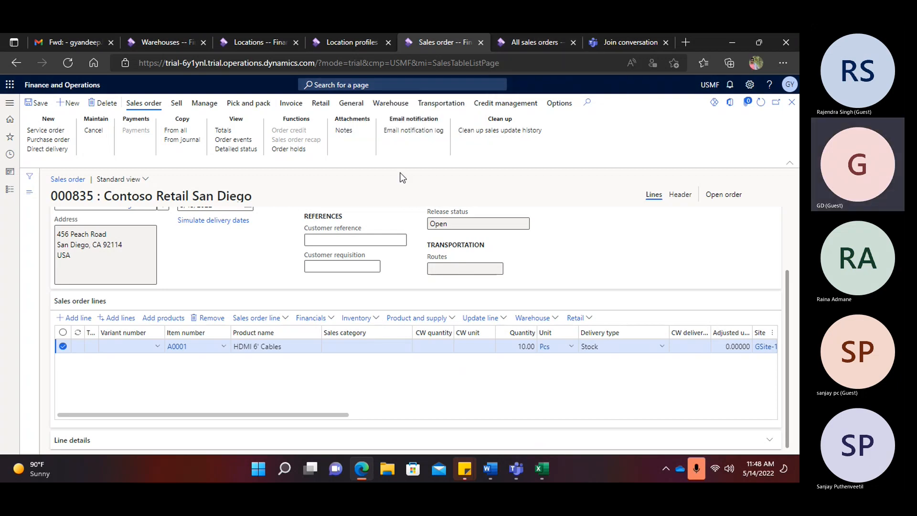
- Reserve the line's 10 units of A0001 with Reserve lot and return to the order
left_click(378, 318)
left_click(374, 101)
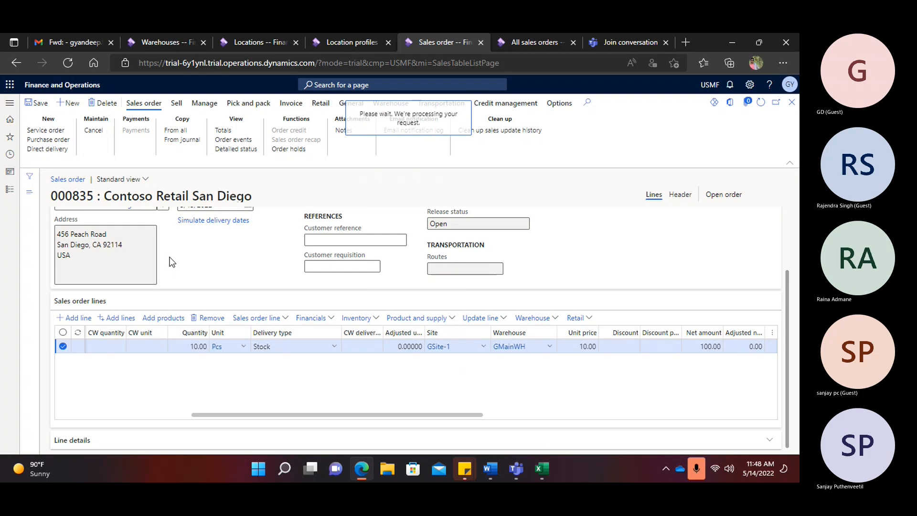
left_click(43, 98)
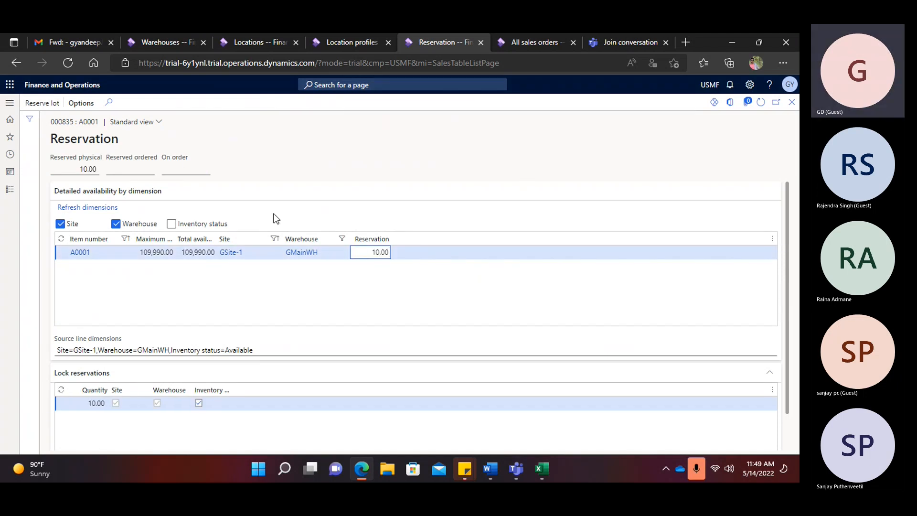
left_click(792, 103)
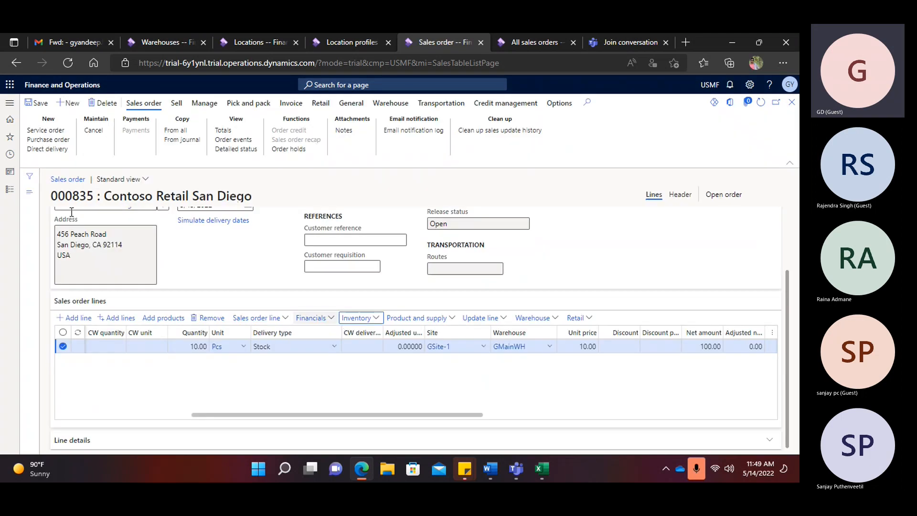
left_click(403, 105)
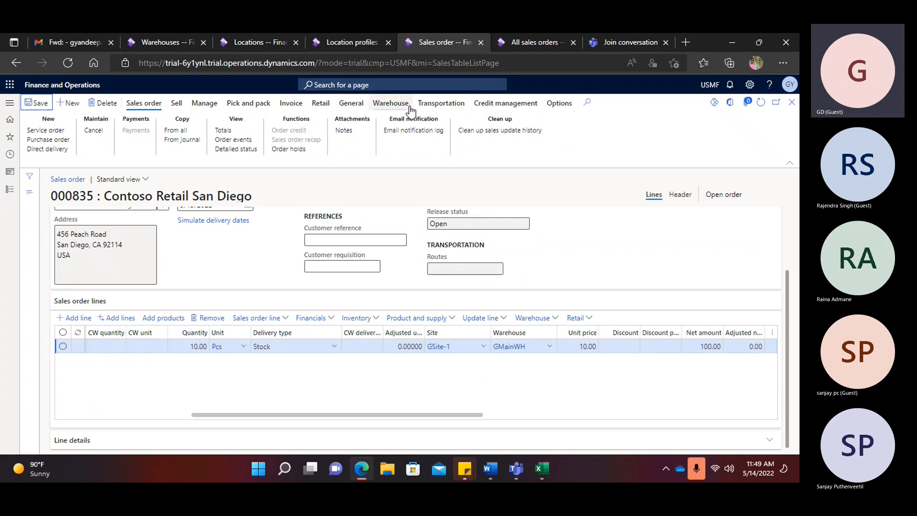
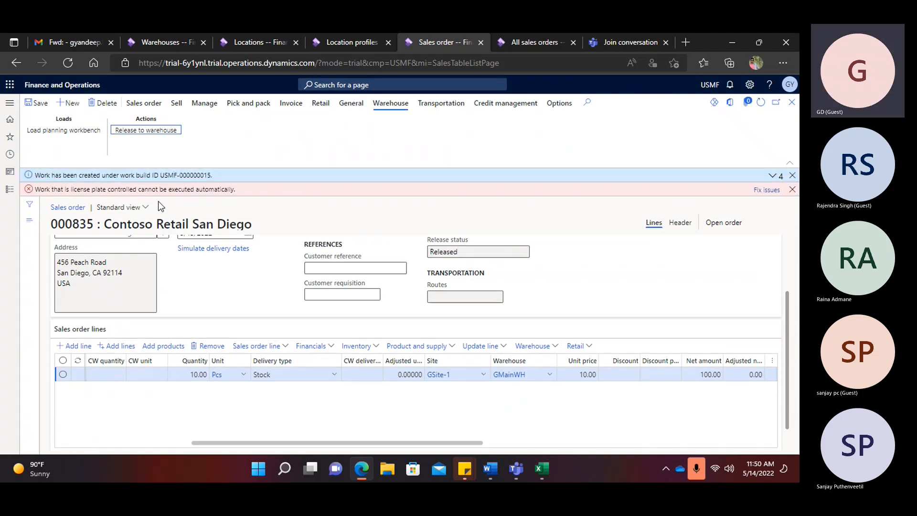
- Expand the notifications and dismiss the license plate error message
left_click(772, 175)
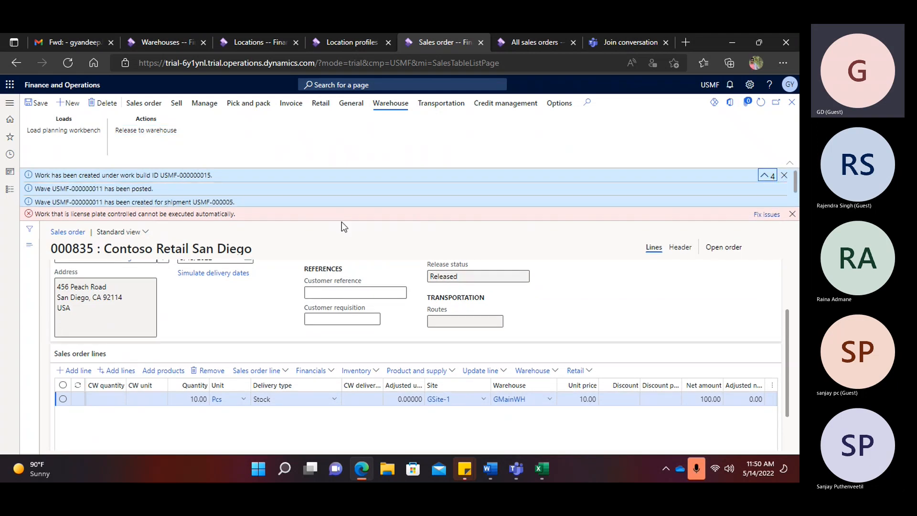
scroll(147, 177, "up", 2)
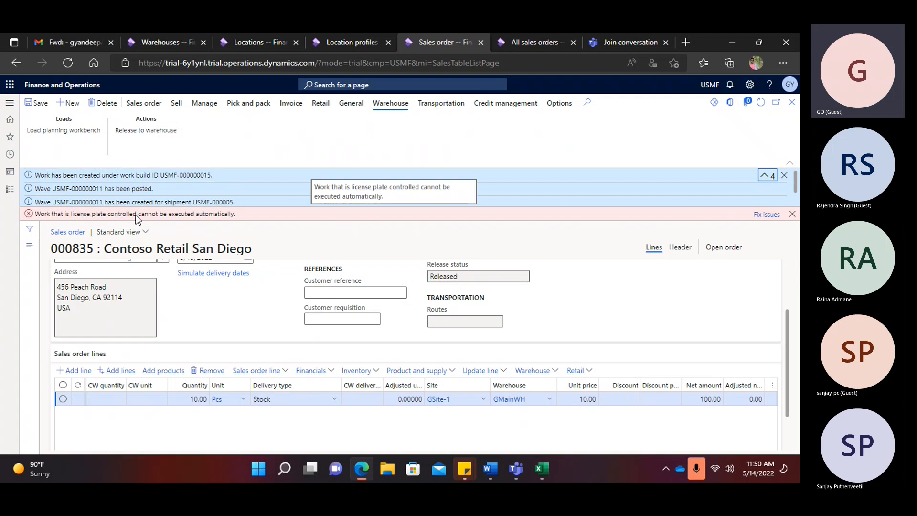
left_click(768, 214)
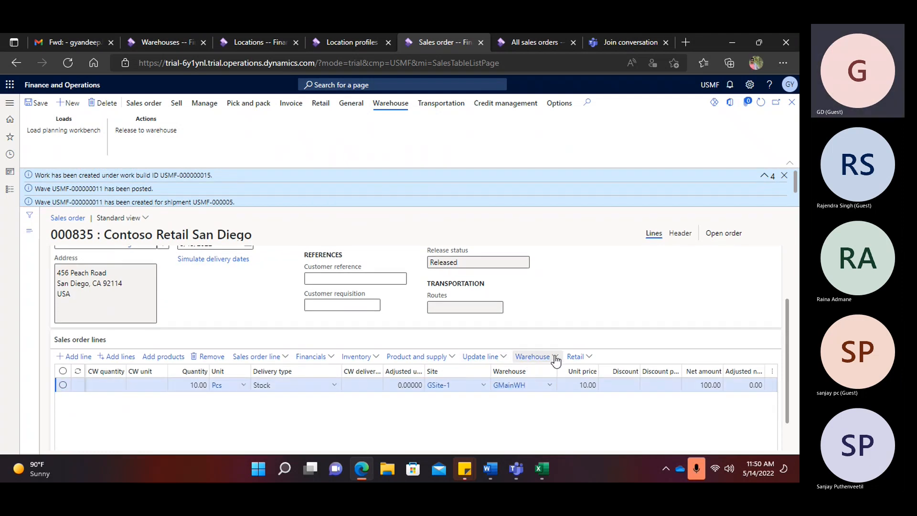
- Review the order line's pick-and-put work details, then go back to All sales orders
left_click(554, 356)
left_click(535, 400)
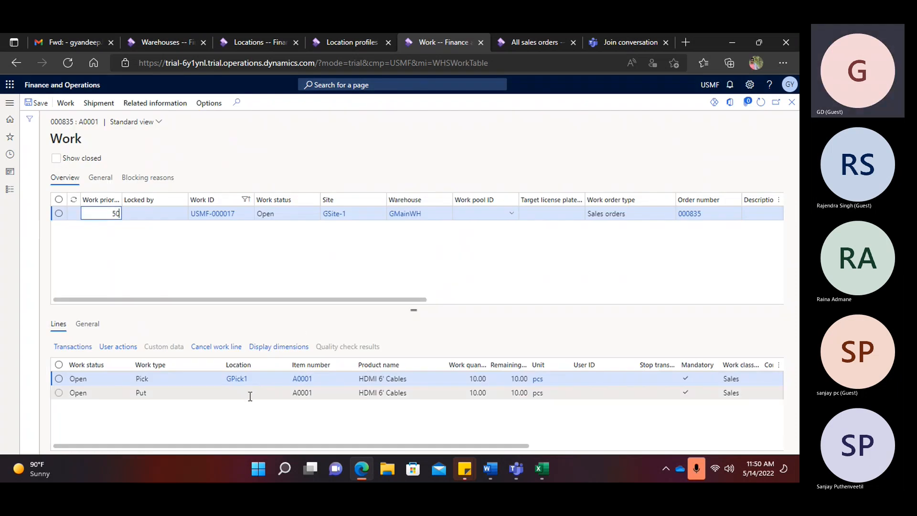
left_click(792, 103)
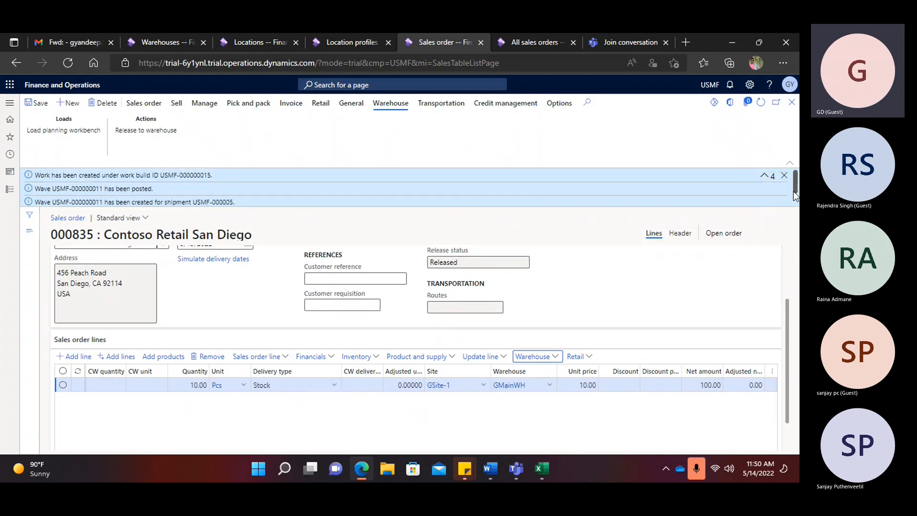
left_click(783, 175)
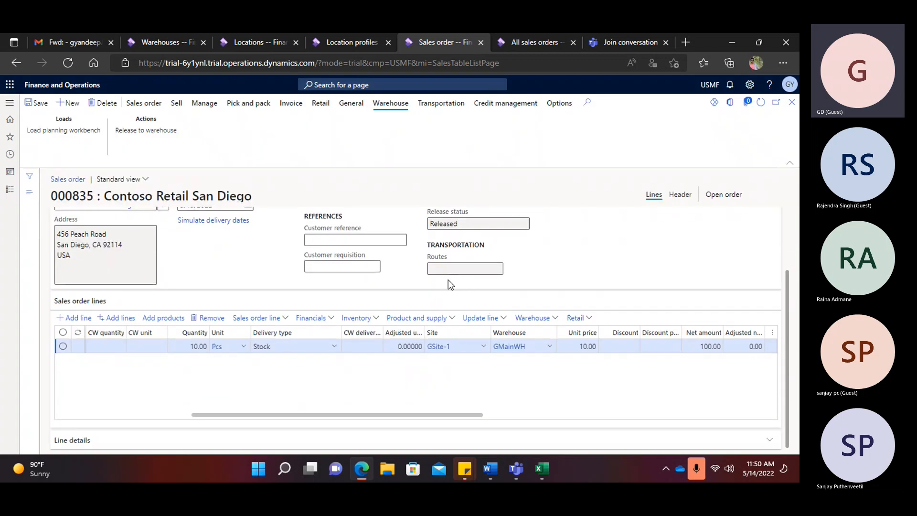
left_click(555, 317)
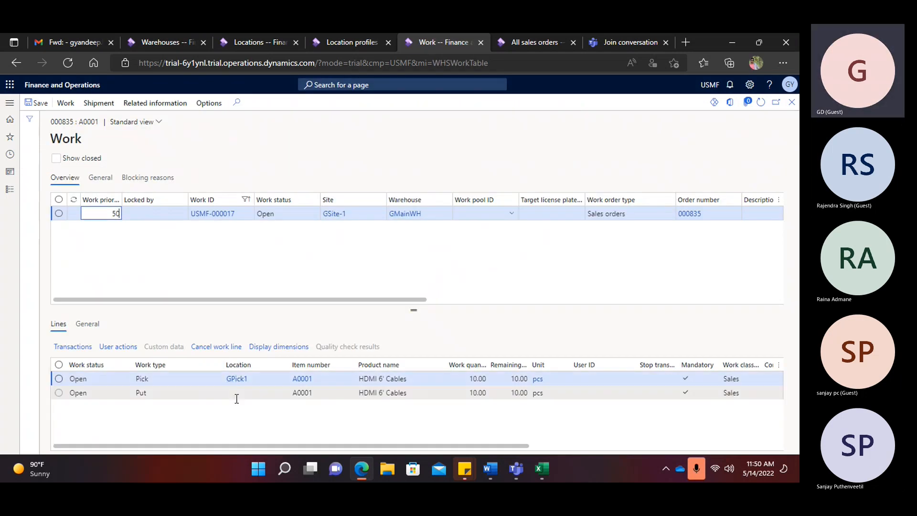
left_click(791, 102)
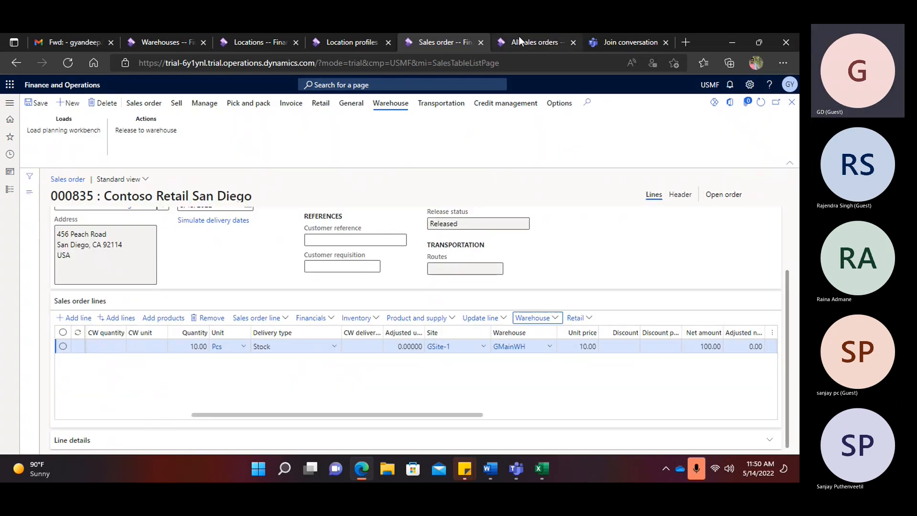
left_click(520, 41)
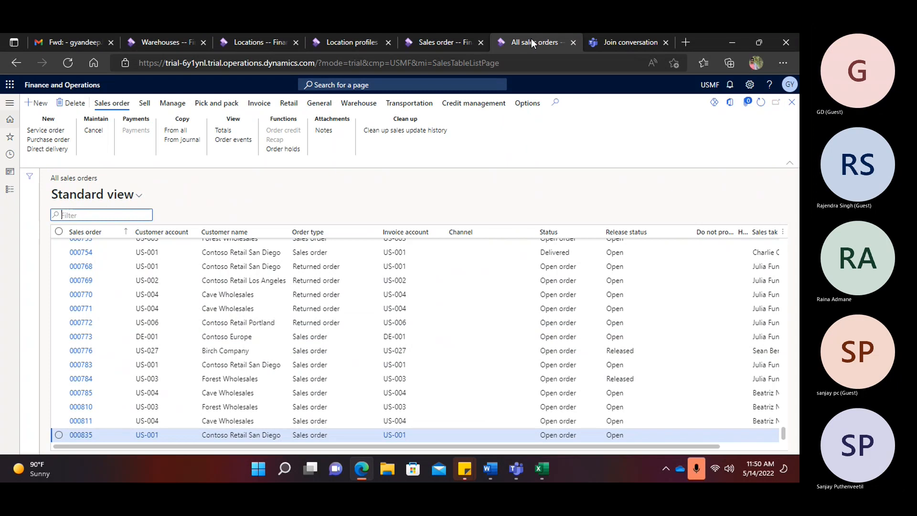
- Navigate to Warehouse management > Setup > Location directives
right_click(531, 39)
key("Escape")
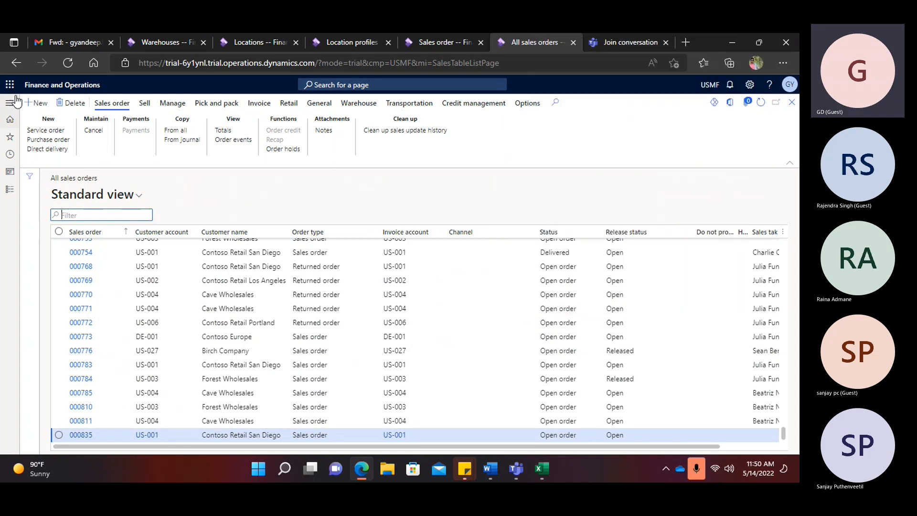
left_click(16, 101)
left_click(58, 232)
scroll(57, 239, "down", 6)
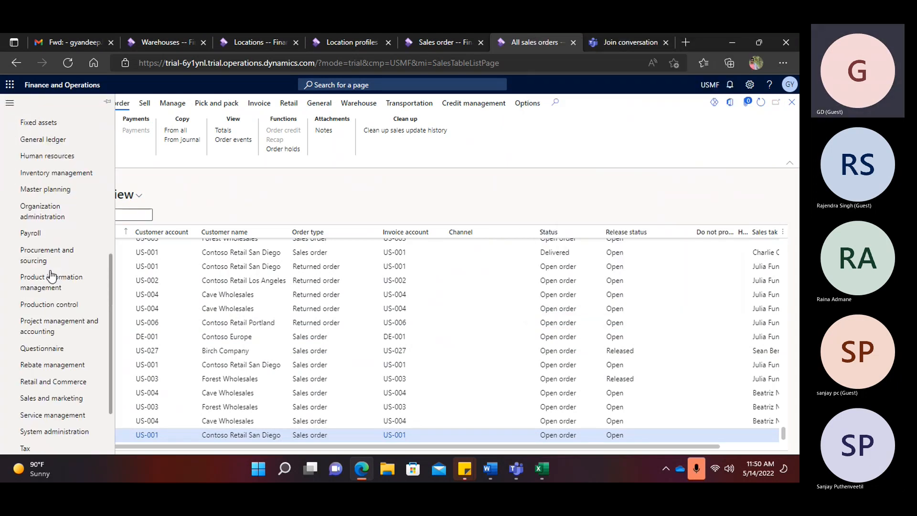
left_click(60, 447)
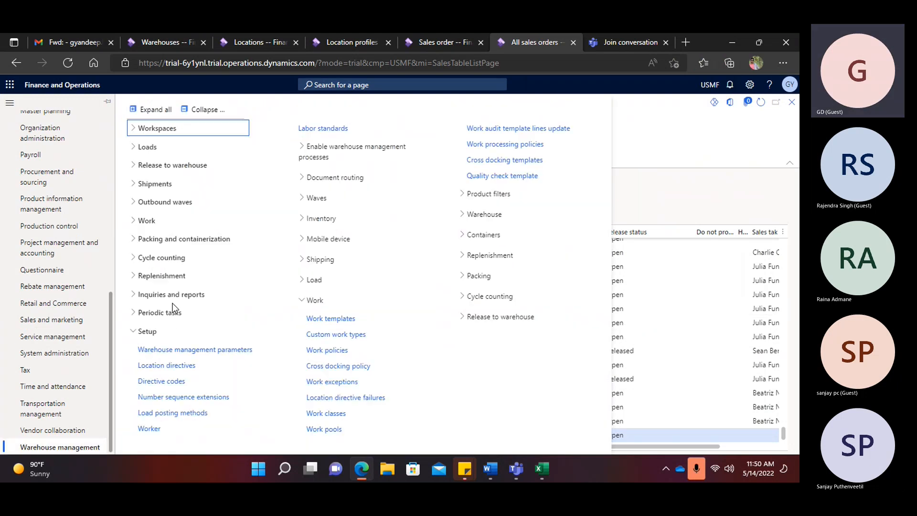
left_click(160, 366)
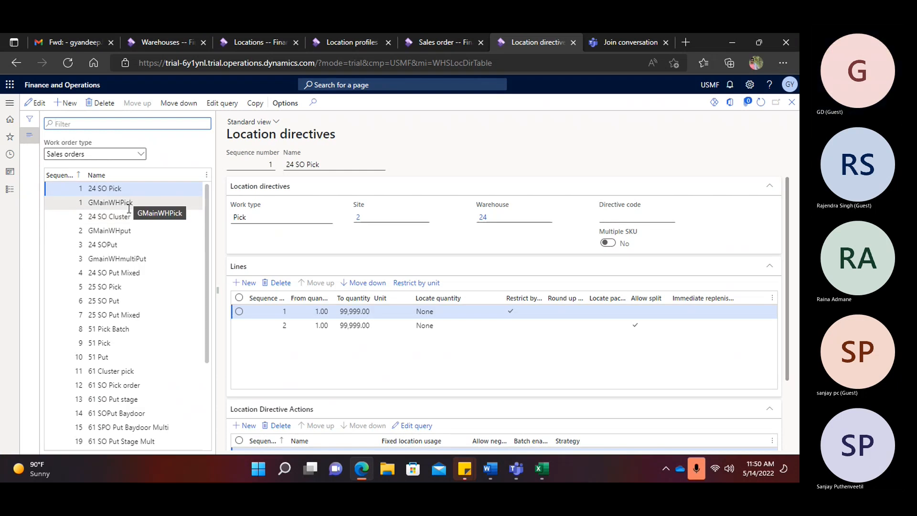
- Inspect the GMainWHPick, GMainWHput and GmainWHmultiPut directives and their GBaydoorLocProfile location queries
left_click(125, 202)
left_click(117, 231)
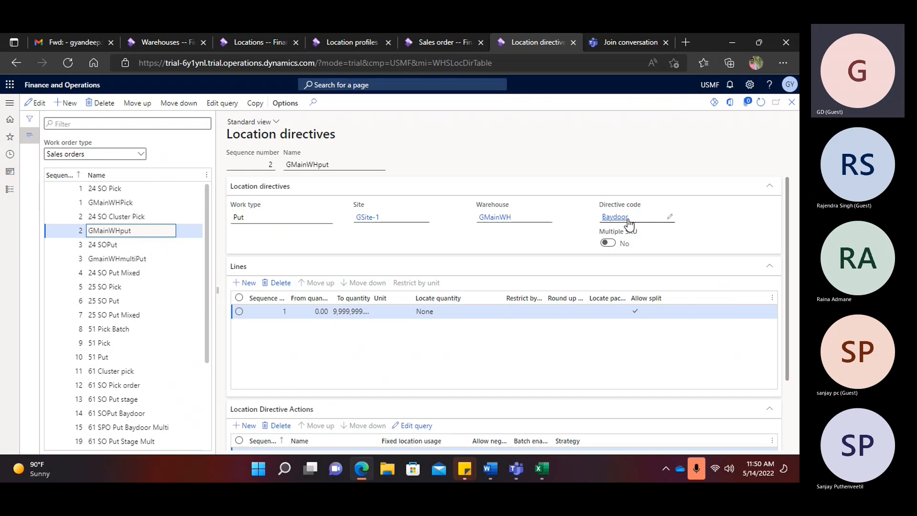
scroll(431, 347, "down", 2)
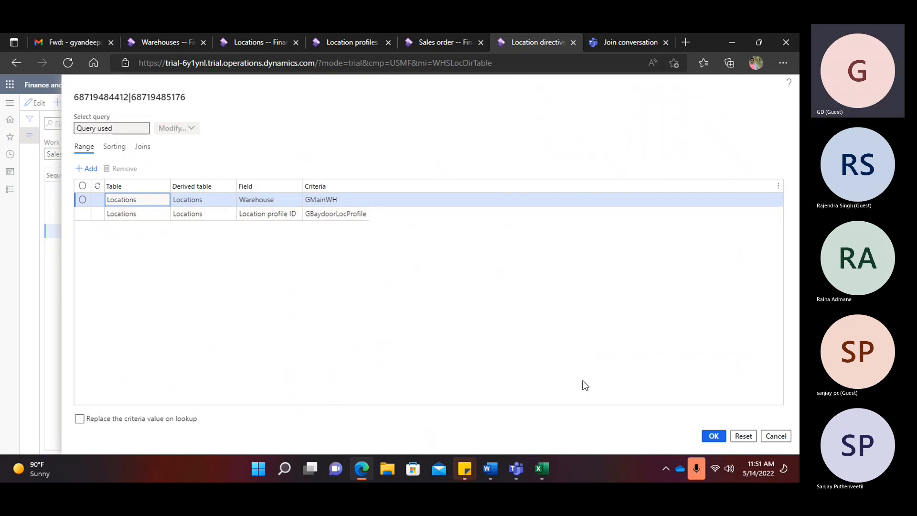
left_click(773, 438)
left_click(122, 259)
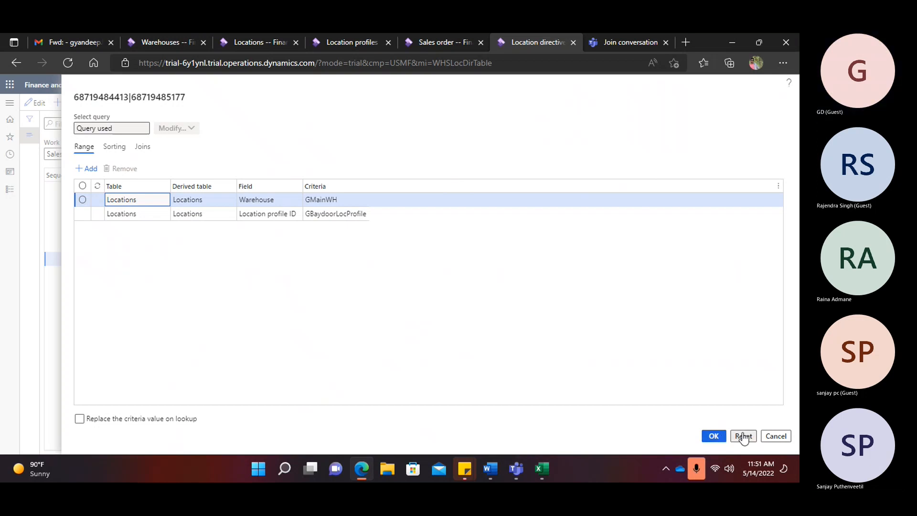
left_click(711, 435)
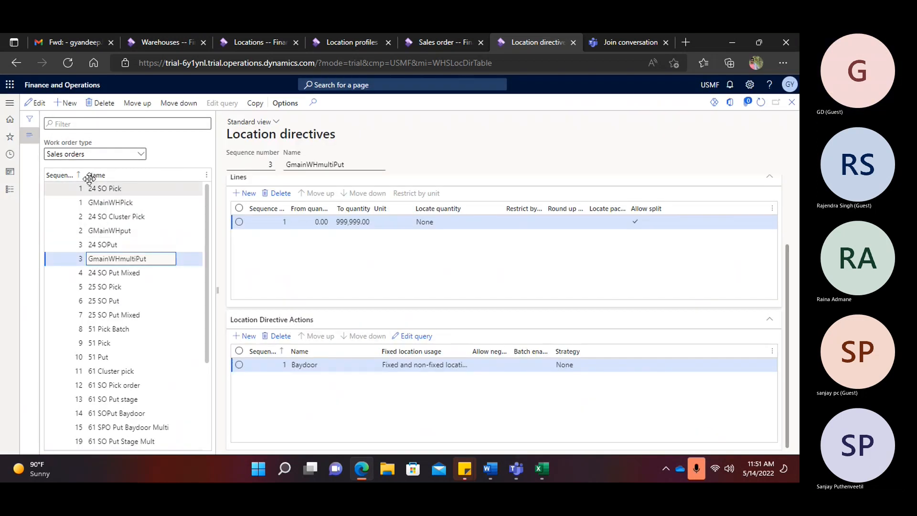
- Review the Sales work template's GMainWH query in Work templates
left_click(9, 103)
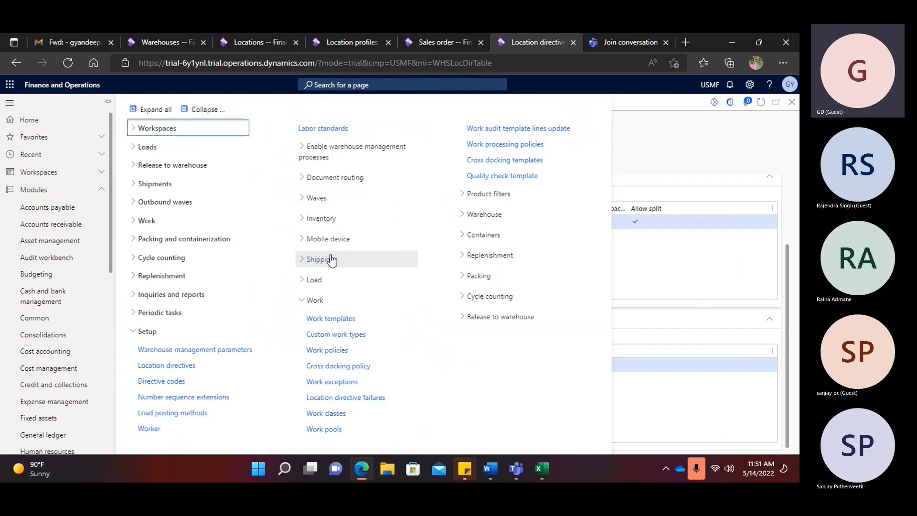
left_click(328, 318)
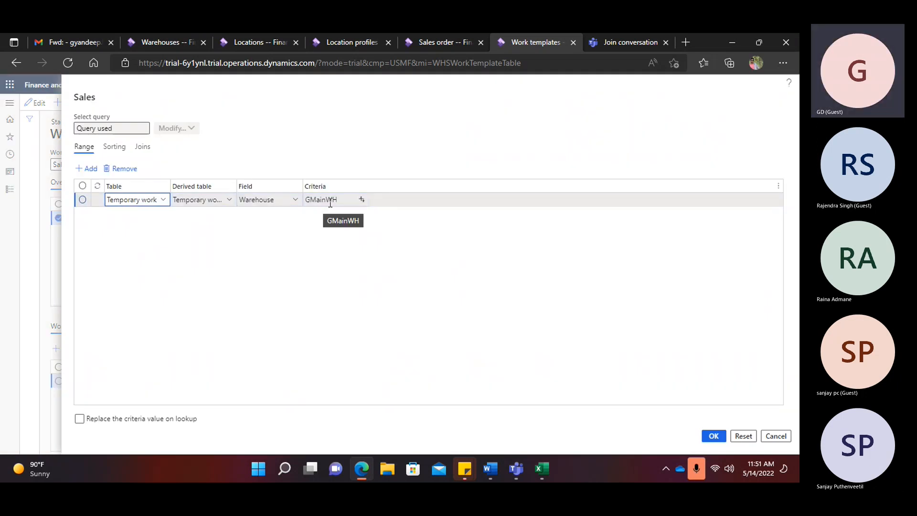
left_click(775, 435)
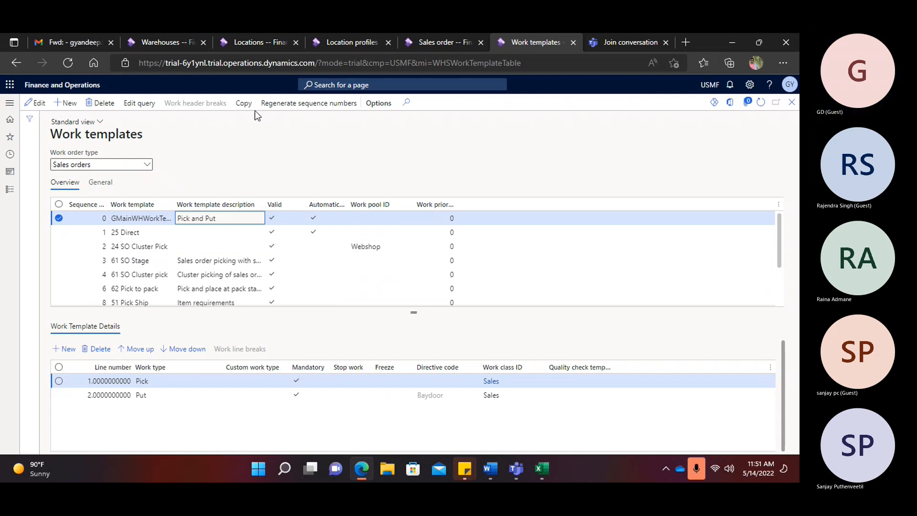
- Navigate to Warehouse management > Setup > Warehouse > Locations
left_click(9, 103)
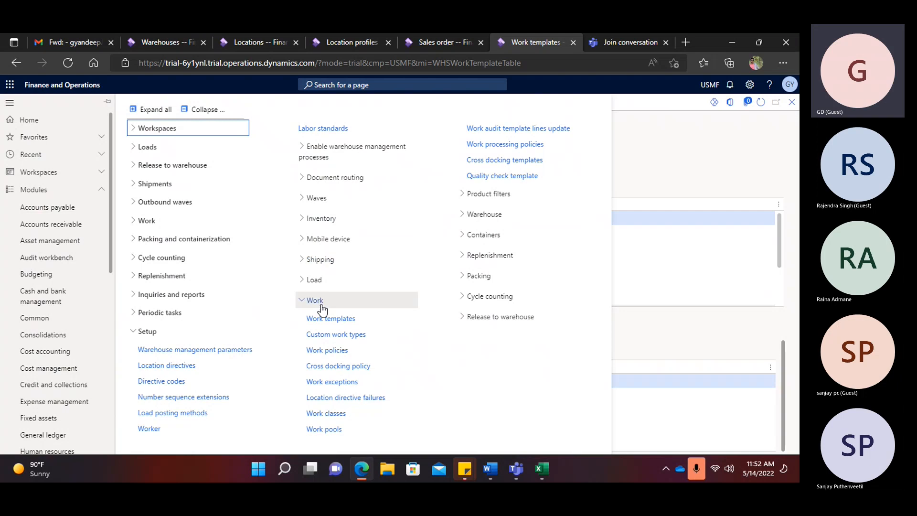
left_click(189, 109)
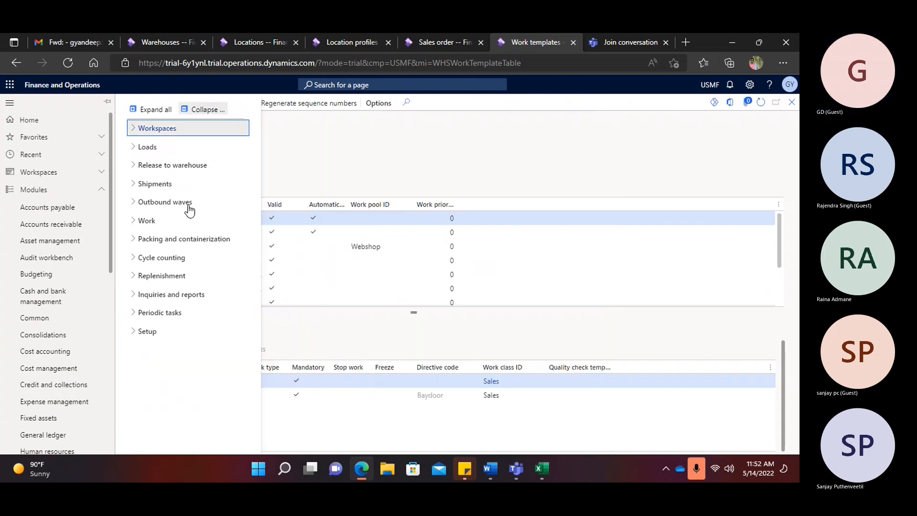
left_click(147, 331)
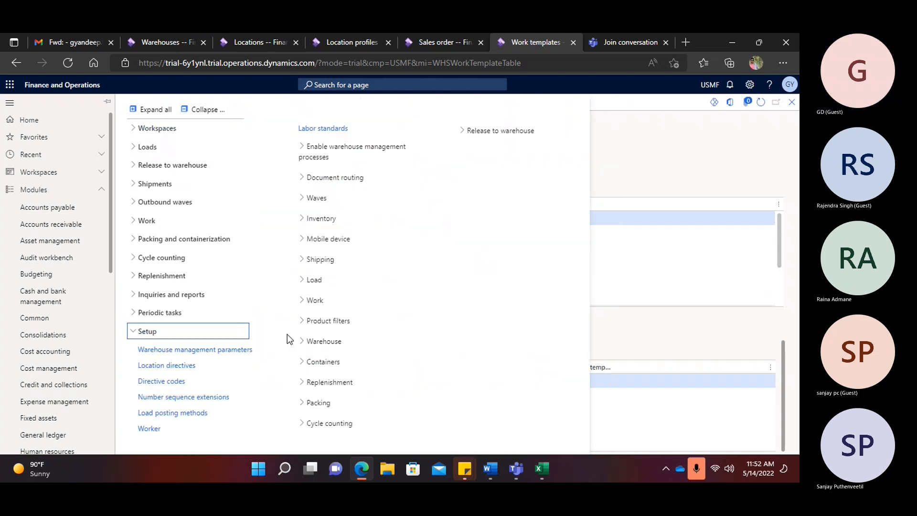
left_click(320, 341)
left_click(317, 390)
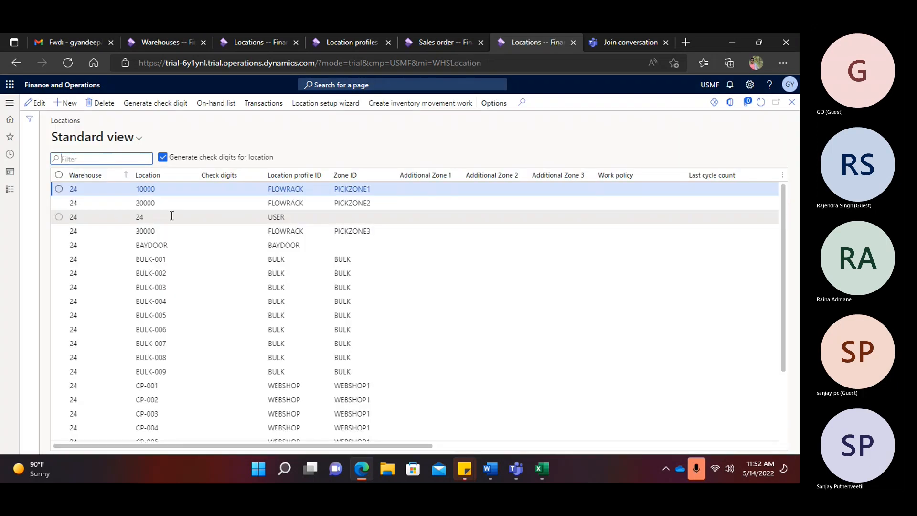
- Filter locations to warehouse GMainWH and check that GBaydoor has no on-hand stock
left_click(126, 175)
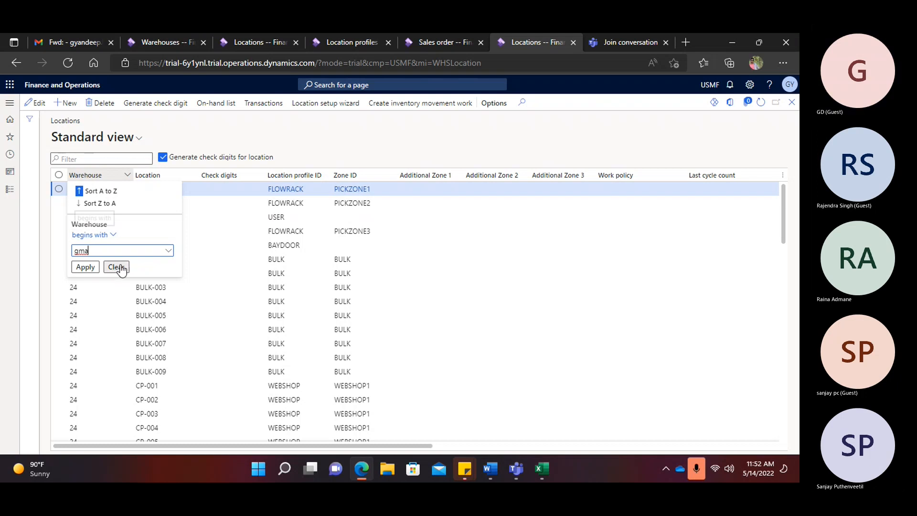
left_click(86, 266)
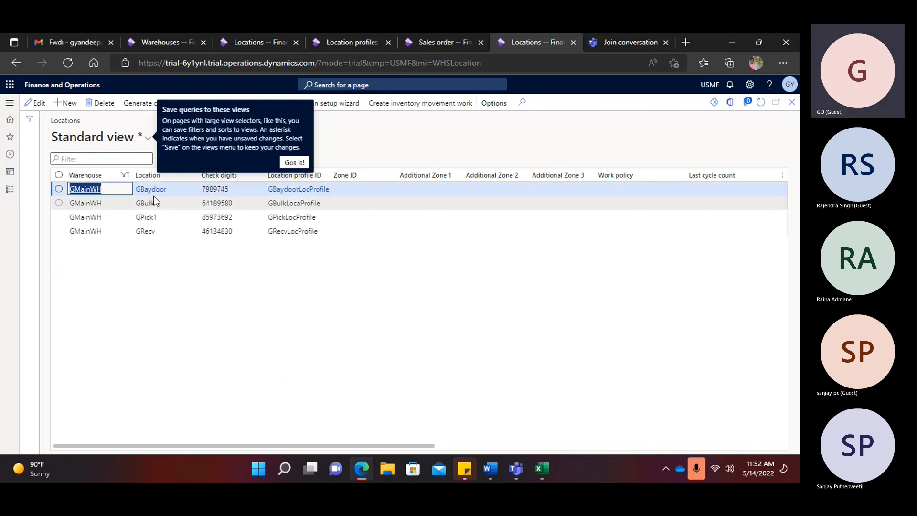
left_click(301, 163)
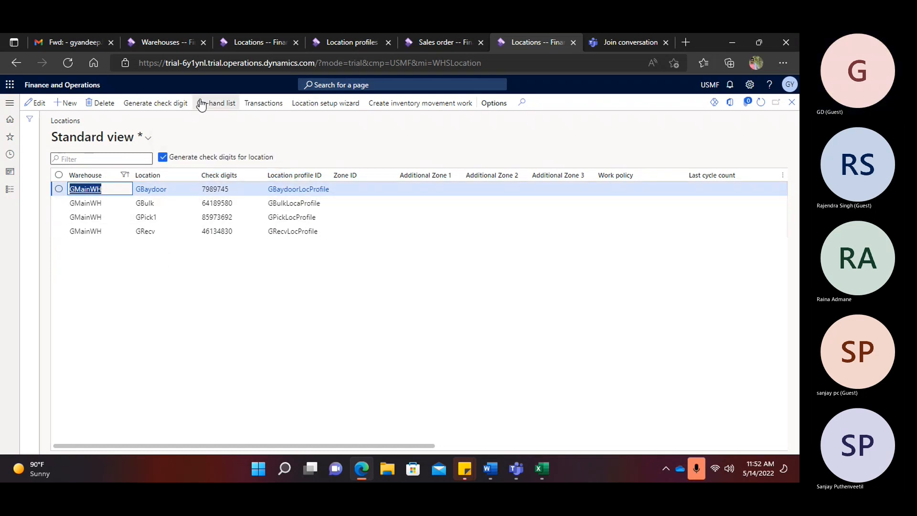
left_click(216, 103)
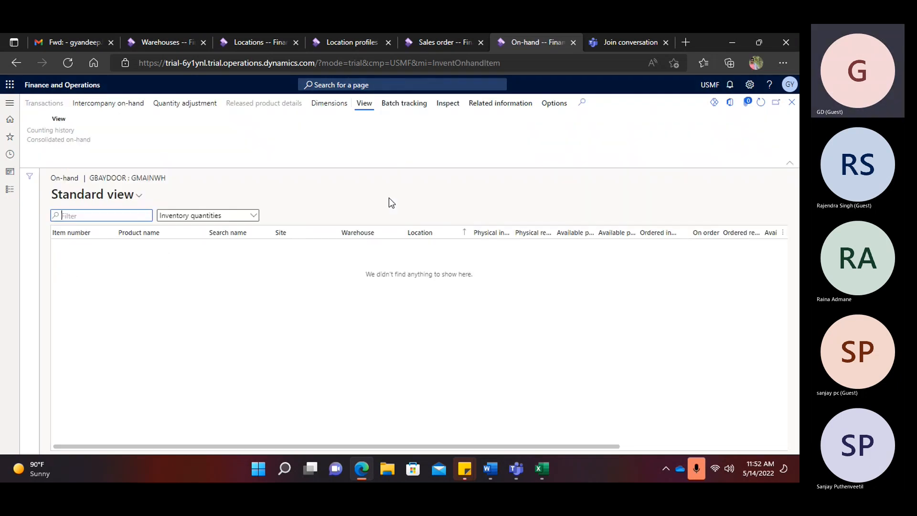
left_click(791, 102)
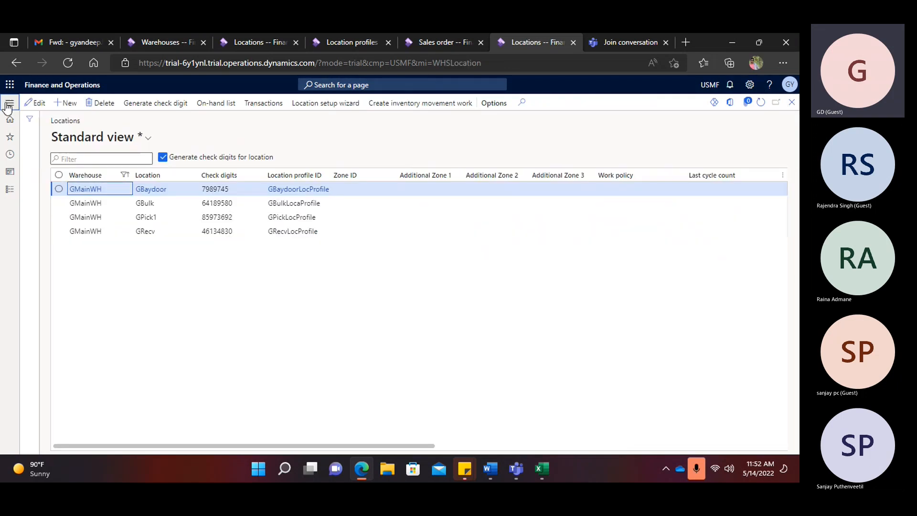
left_click(9, 104)
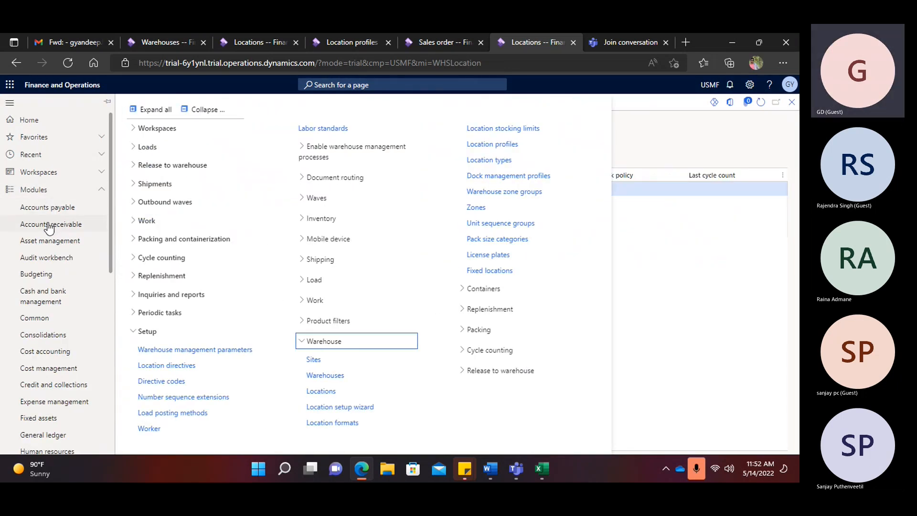
- In Warehouse management parameters, set Final shipping location type to GBaydoor
left_click(149, 349)
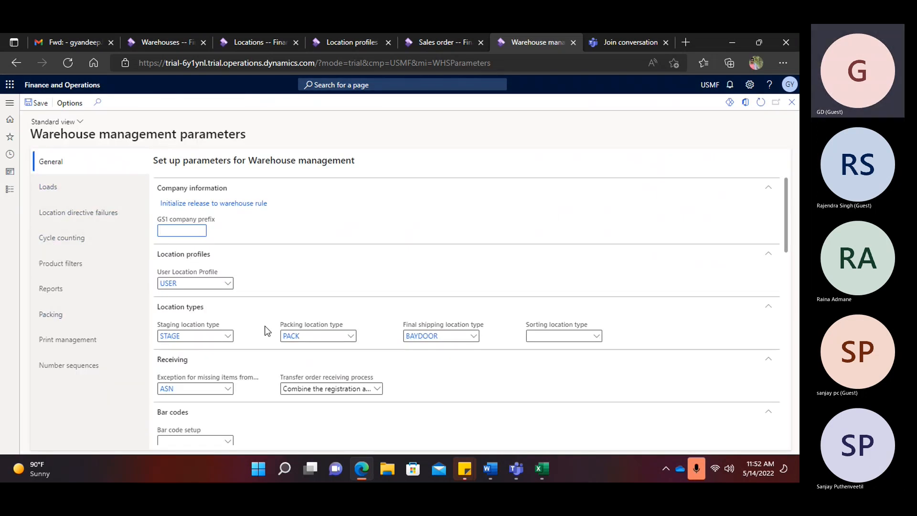
mouse_move(466, 325)
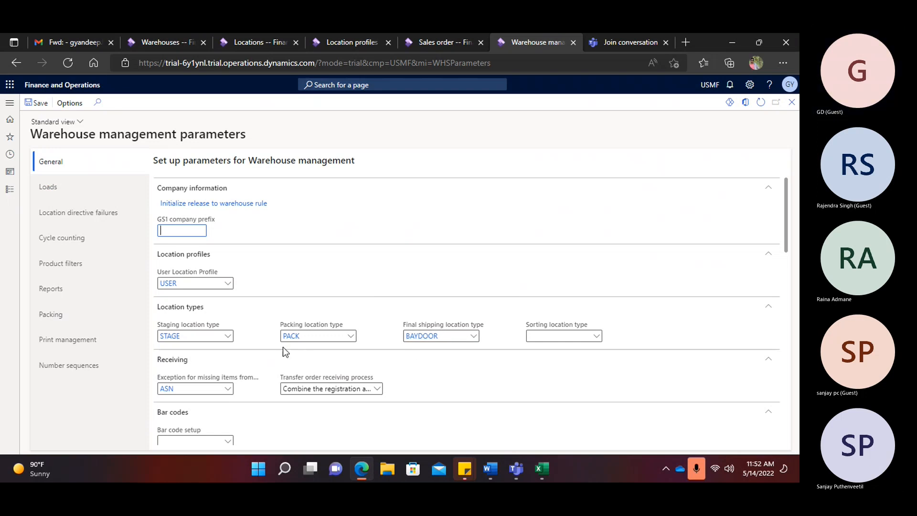
scroll(284, 349, "down", 1)
left_click(474, 296)
left_click(474, 296)
scroll(449, 334, "down", 3)
scroll(449, 339, "up", 2)
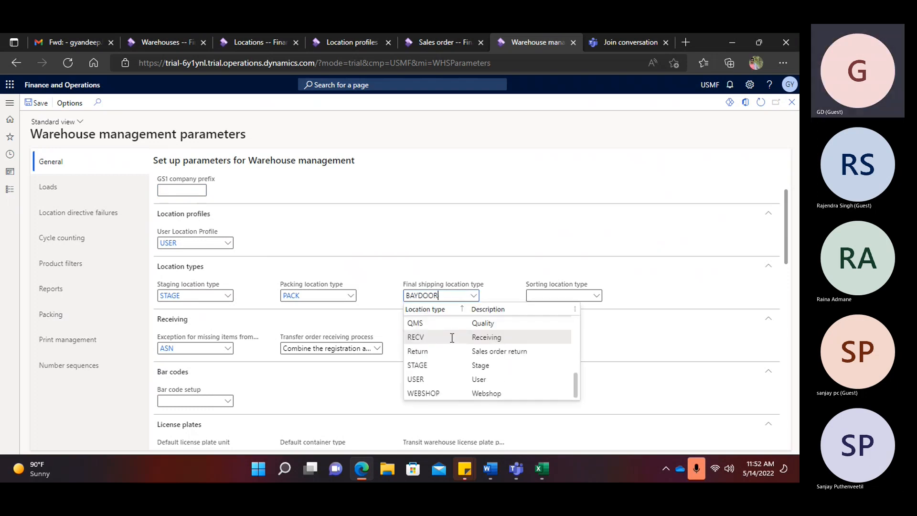
left_click(442, 343)
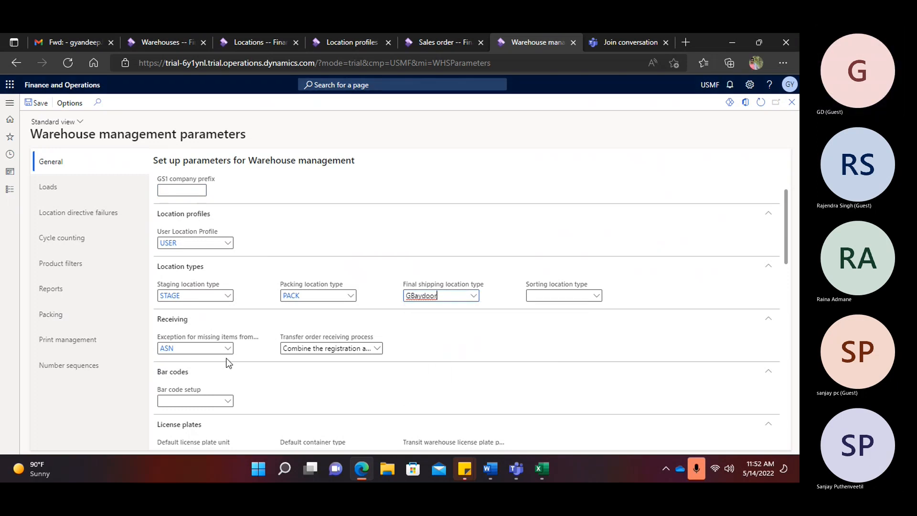
- Clear Stop work for Sales orders under Location directive failures
scroll(259, 337, "down", 3)
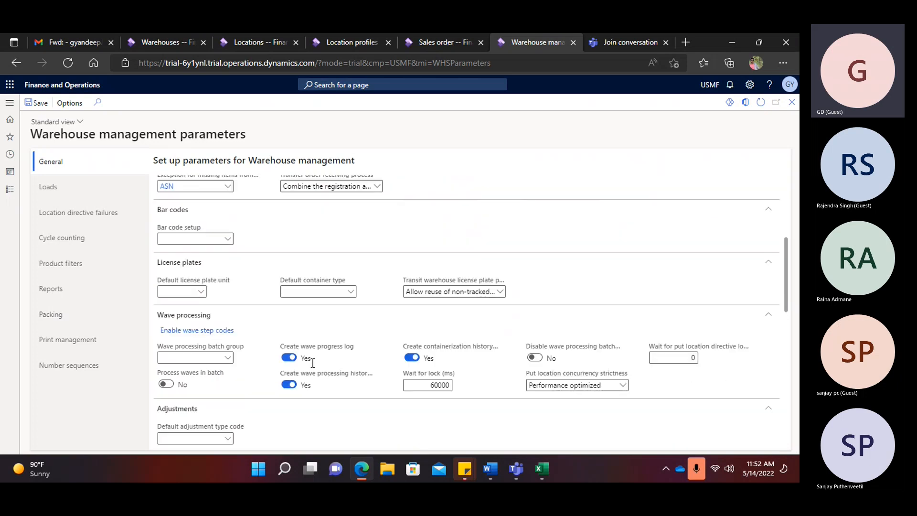
scroll(313, 363, "down", 3)
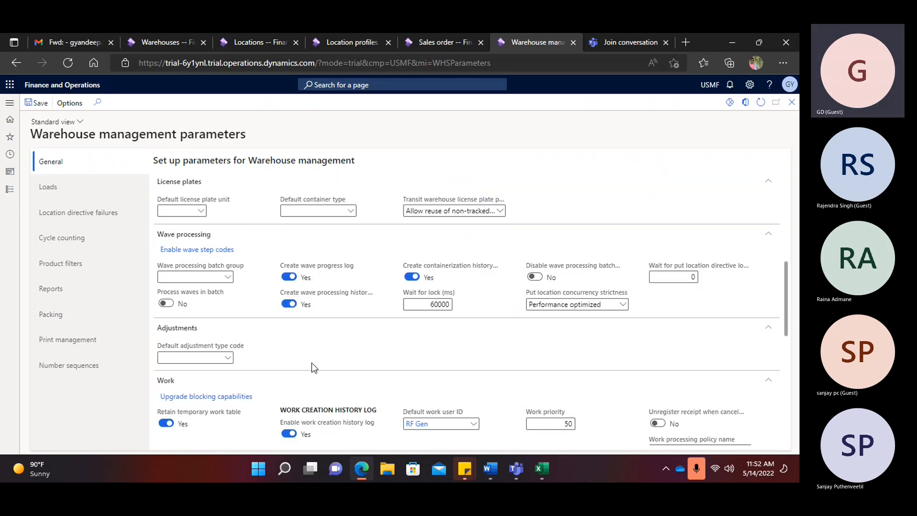
scroll(311, 362, "down", 3)
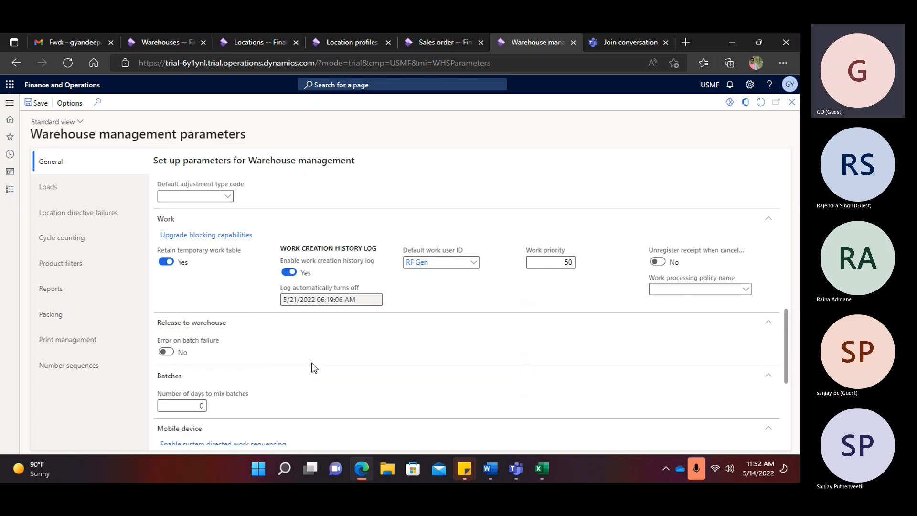
scroll(311, 362, "down", 1)
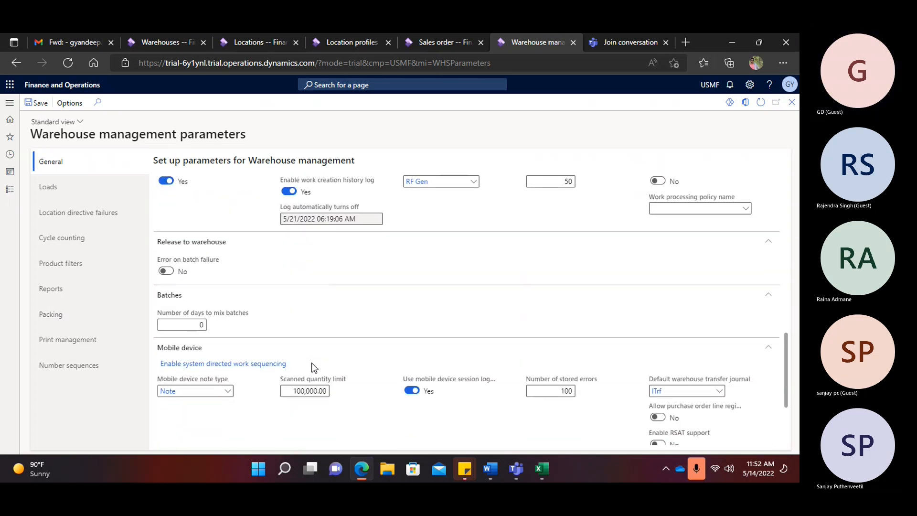
scroll(377, 399, "down", 3)
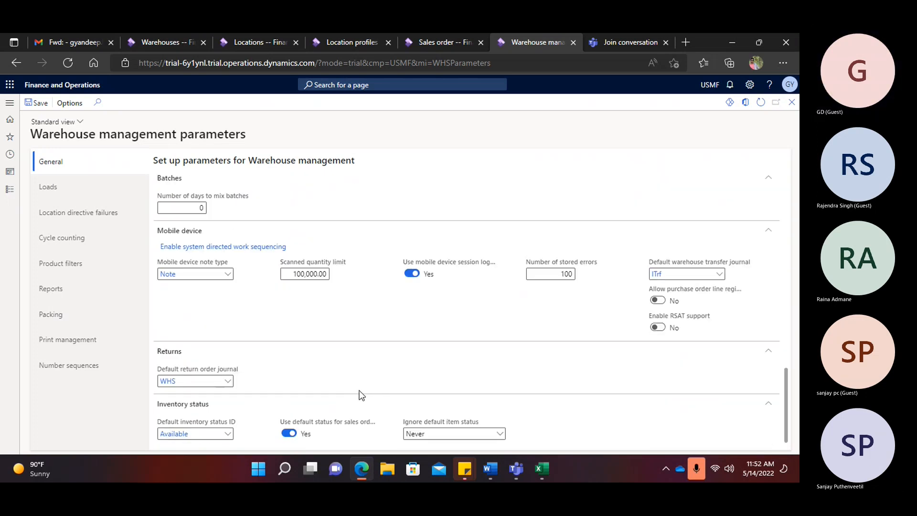
left_click(79, 193)
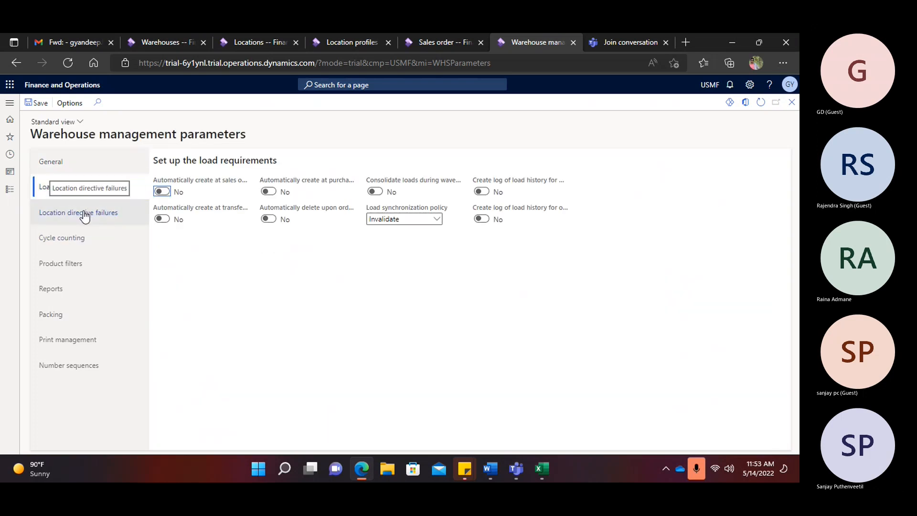
left_click(85, 216)
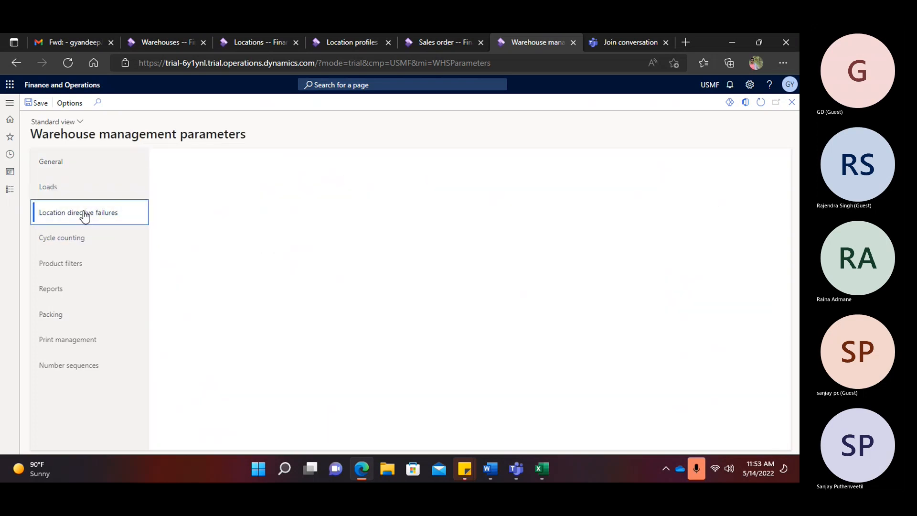
left_click(80, 243)
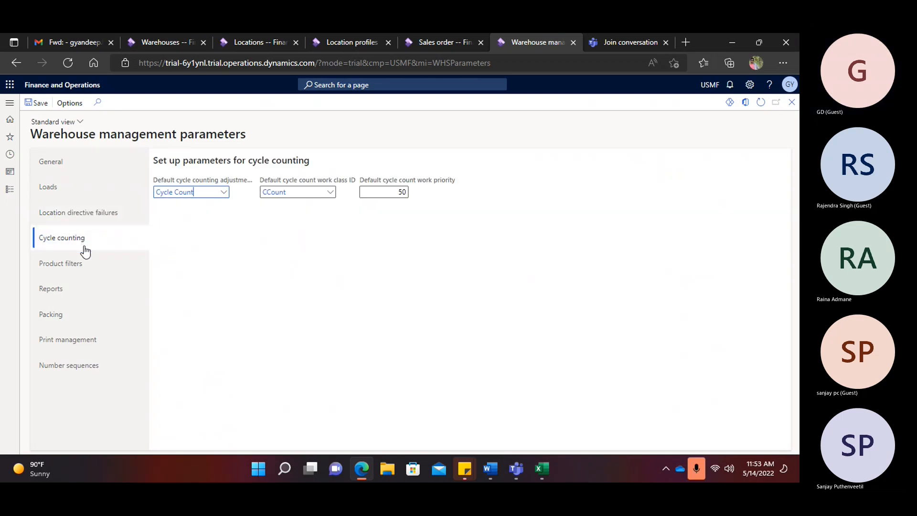
left_click(82, 263)
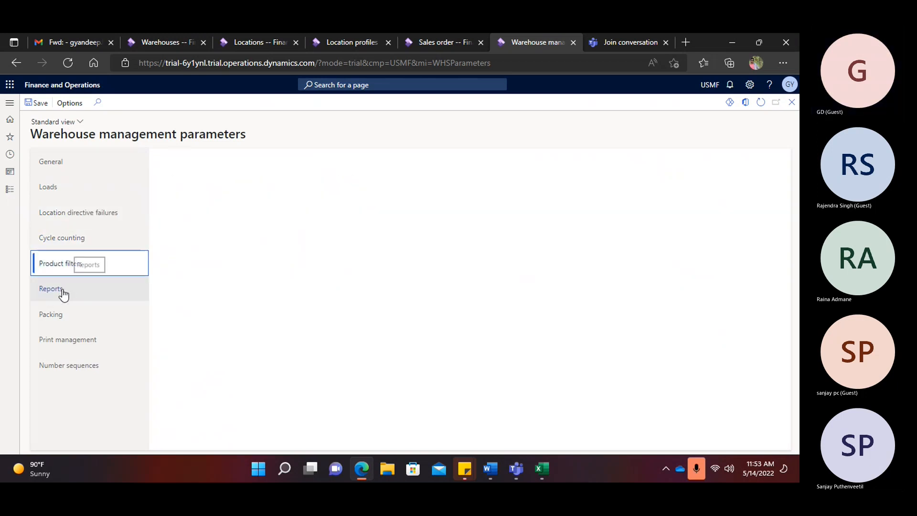
left_click(63, 293)
left_click(62, 321)
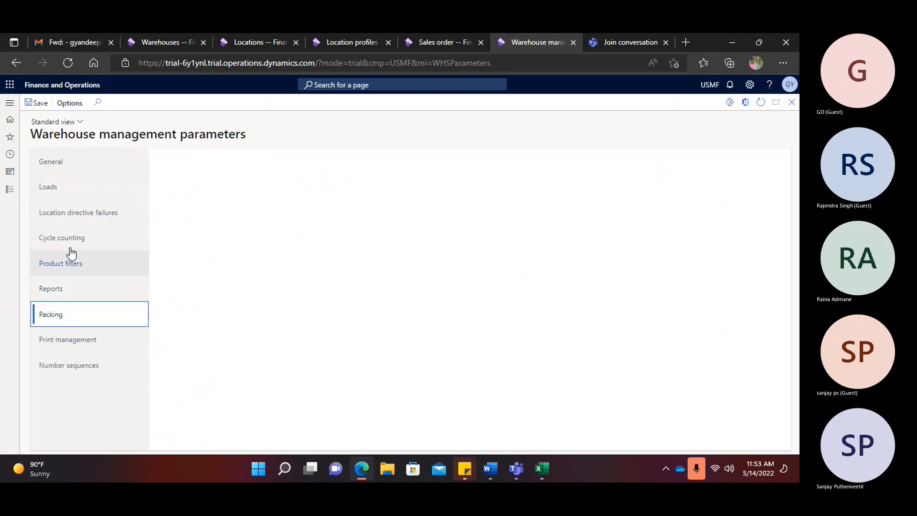
left_click(102, 230)
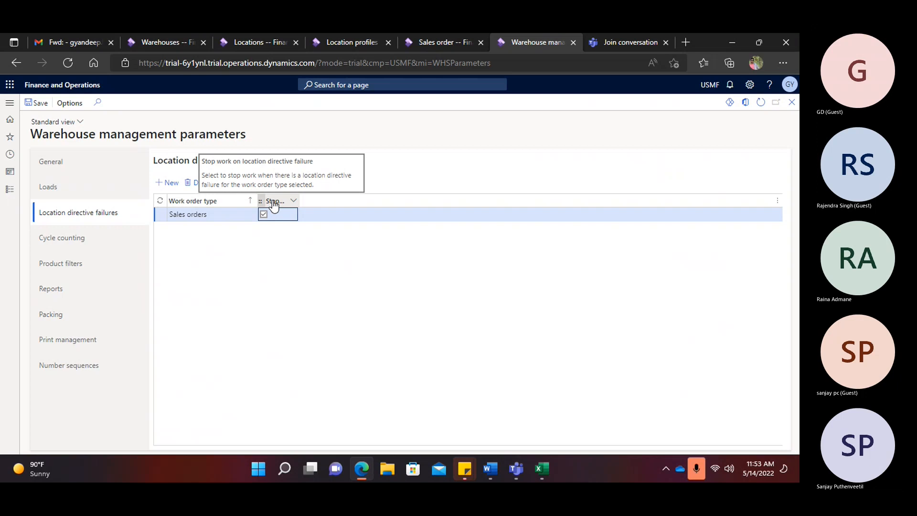
left_click(263, 214)
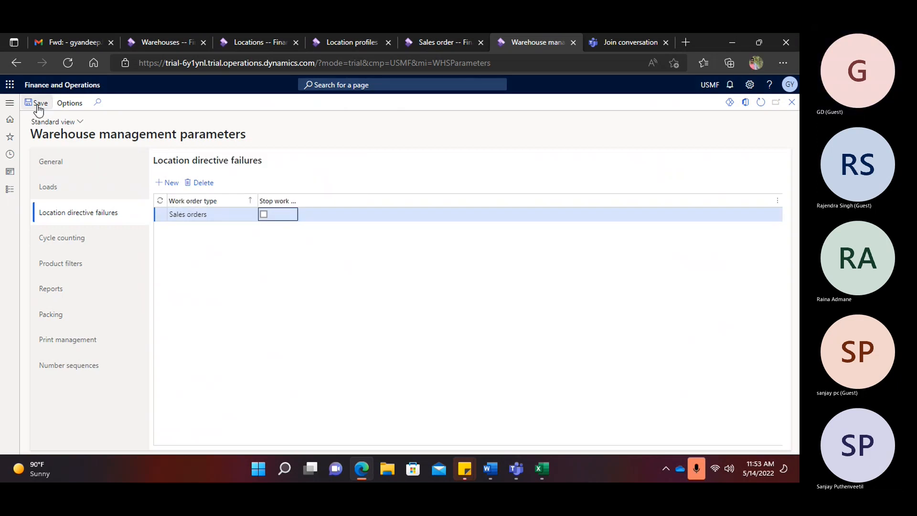
left_click(15, 104)
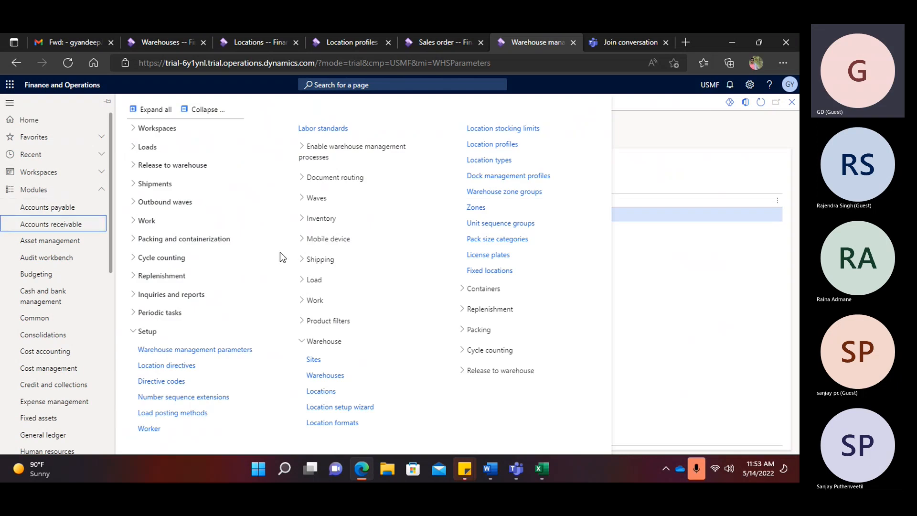
- Create new sales order 000836 for Contoso Retail San Diego with warehouse GMainWH
left_click(141, 221)
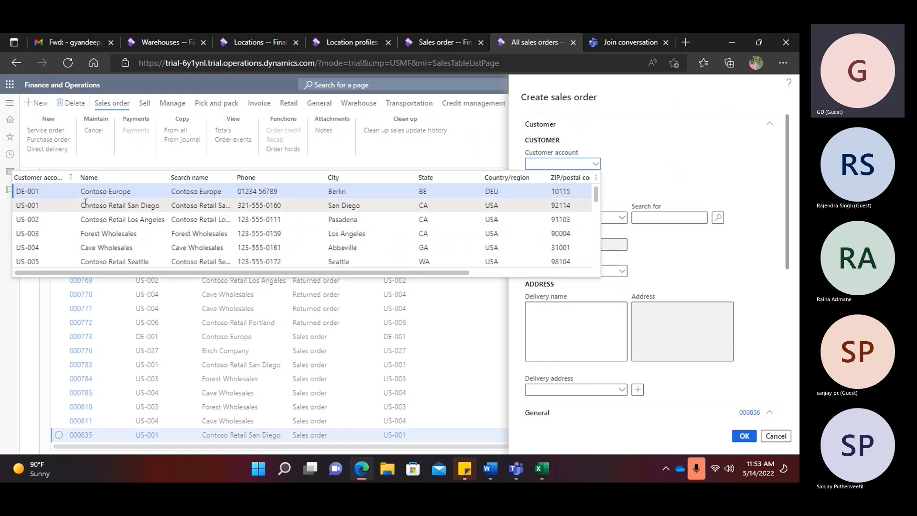
left_click(108, 210)
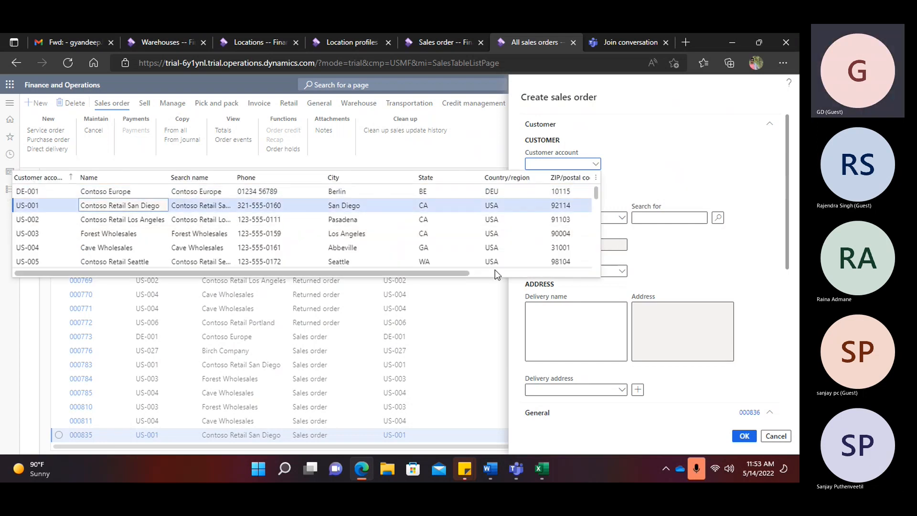
scroll(711, 280, "down", 5)
left_click(673, 293)
type("wh")
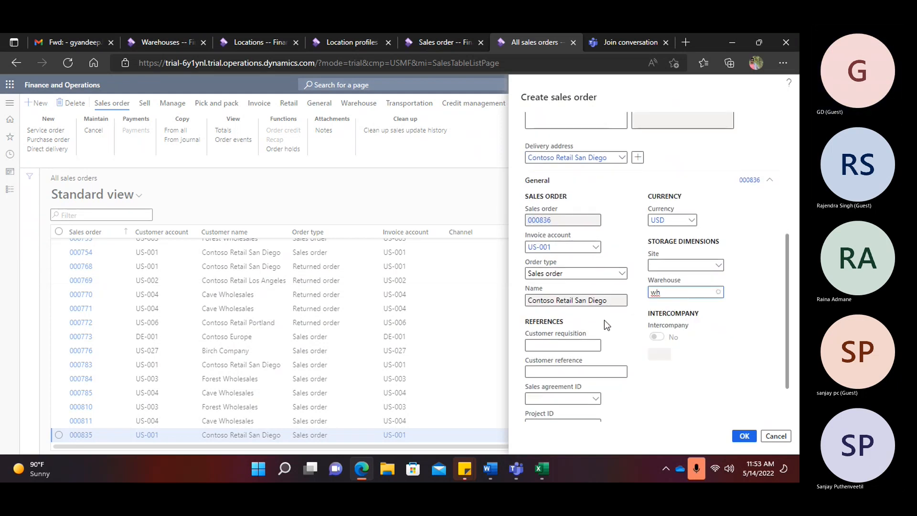
key("BackSpace")
key("BackSpace")
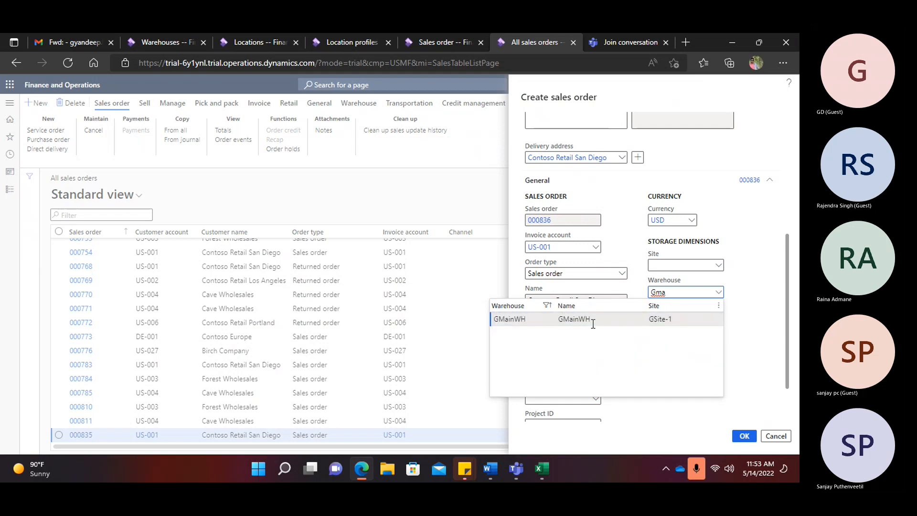
left_click(594, 320)
left_click(744, 437)
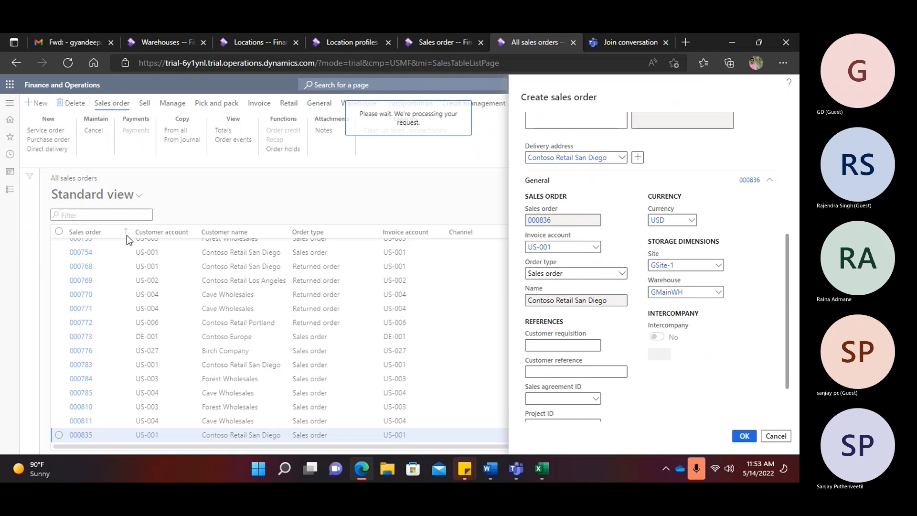
- Add an order line for item A0001, quantity 10, unit price 10
type("a")
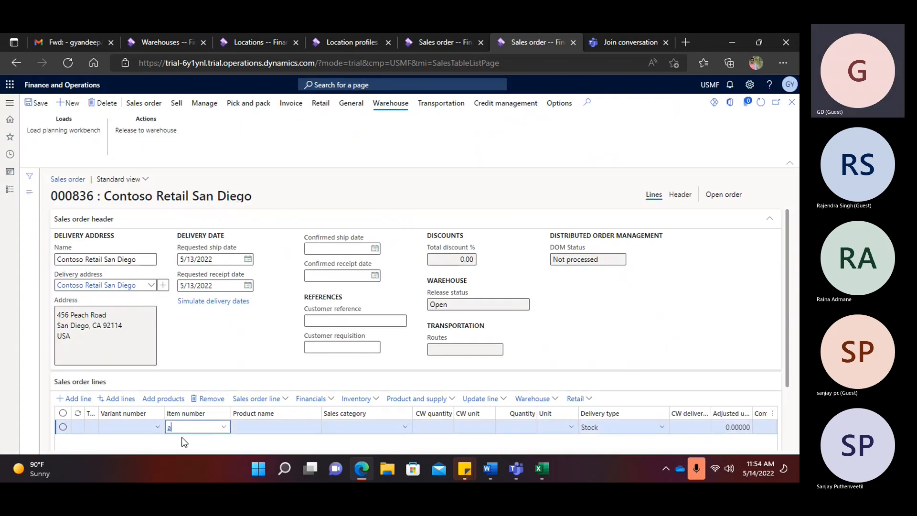
type("0001")
key("Tab")
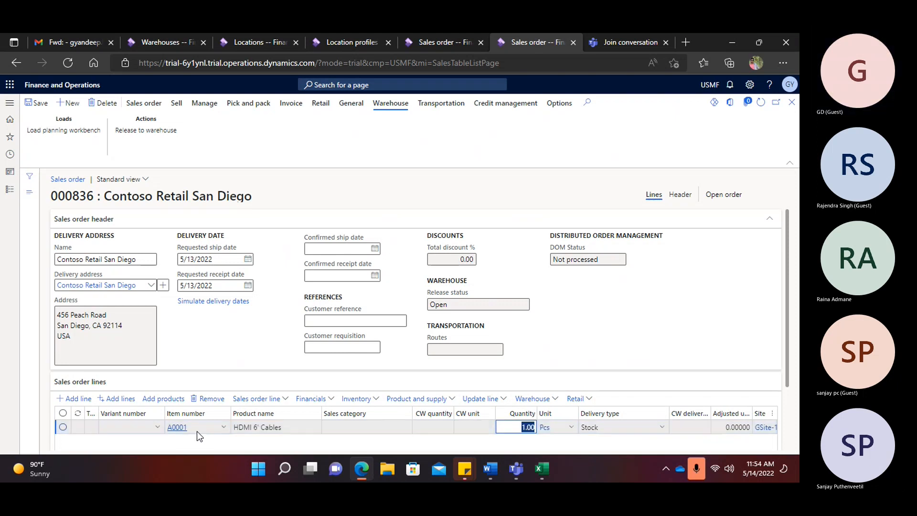
type("10")
key("Tab")
key("Tab")
key("Tab")
key("Tab")
key("Tab")
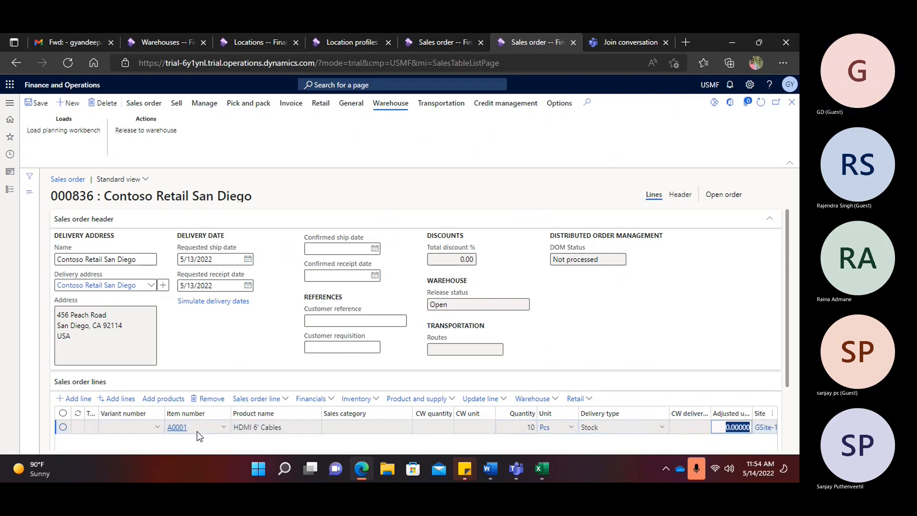
type("10")
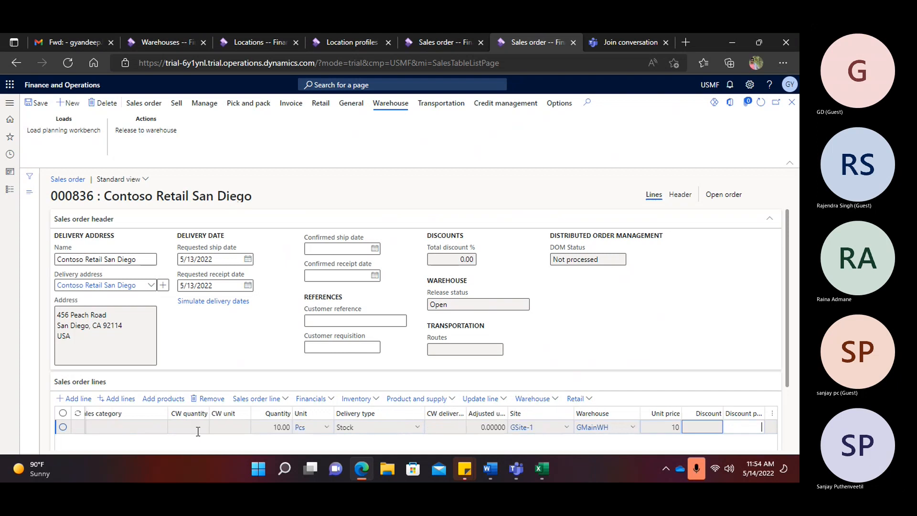
key("Tab")
key("Tab")
key("Tab")
- Set the line's reservation to Automatic, save, and release the order to the warehouse
scroll(251, 374, "down", 2)
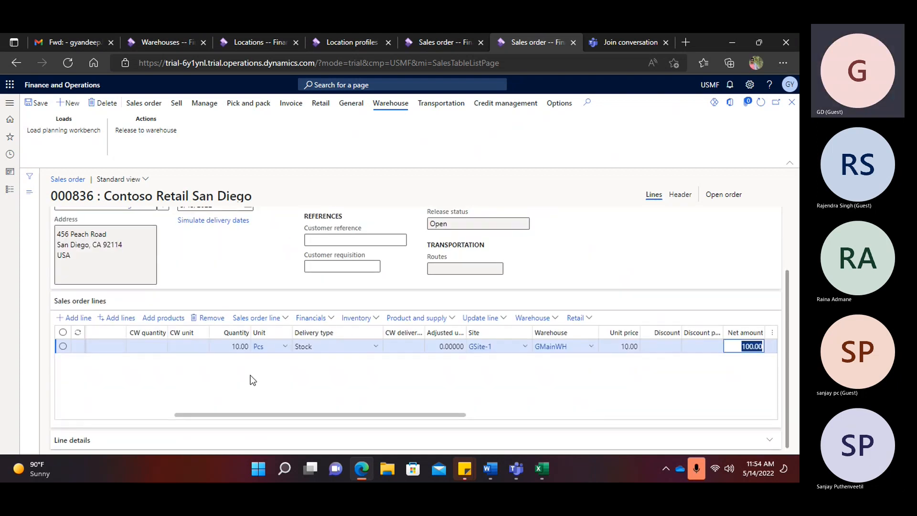
left_click(99, 431)
left_click(96, 294)
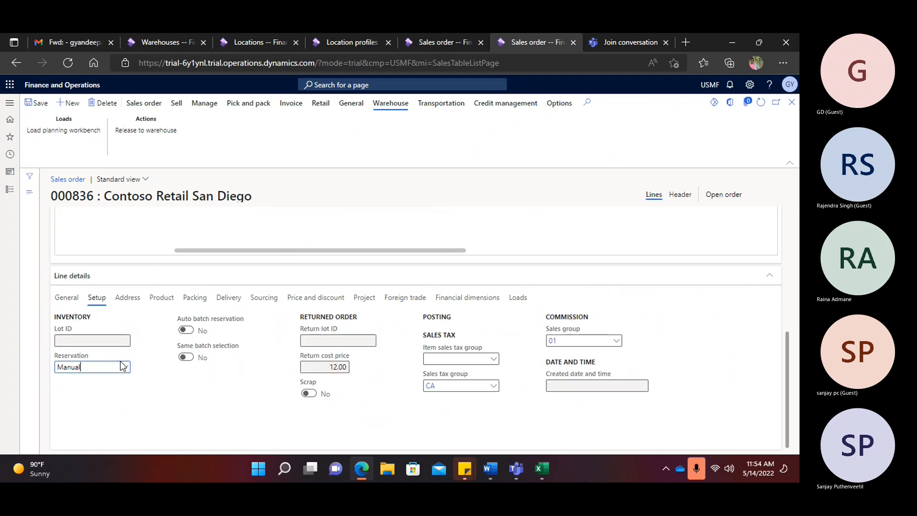
left_click(124, 367)
left_click(85, 390)
left_click(37, 103)
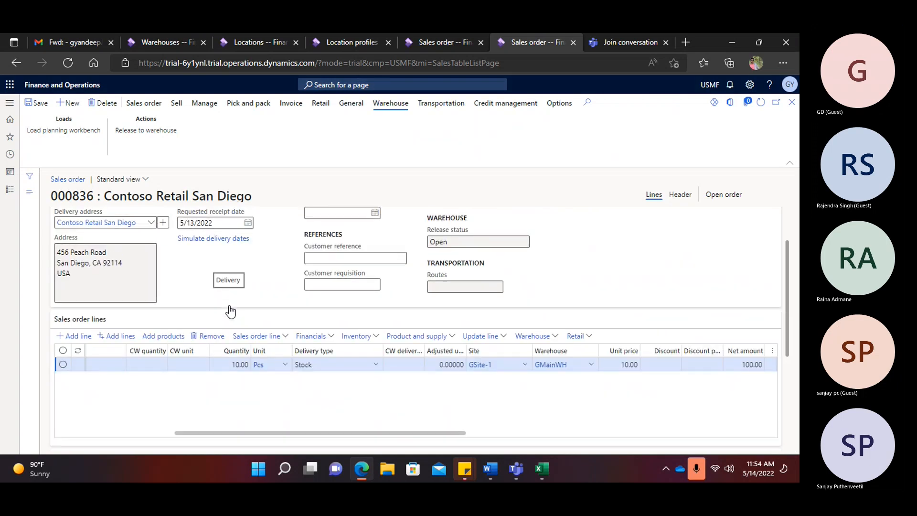
left_click(145, 130)
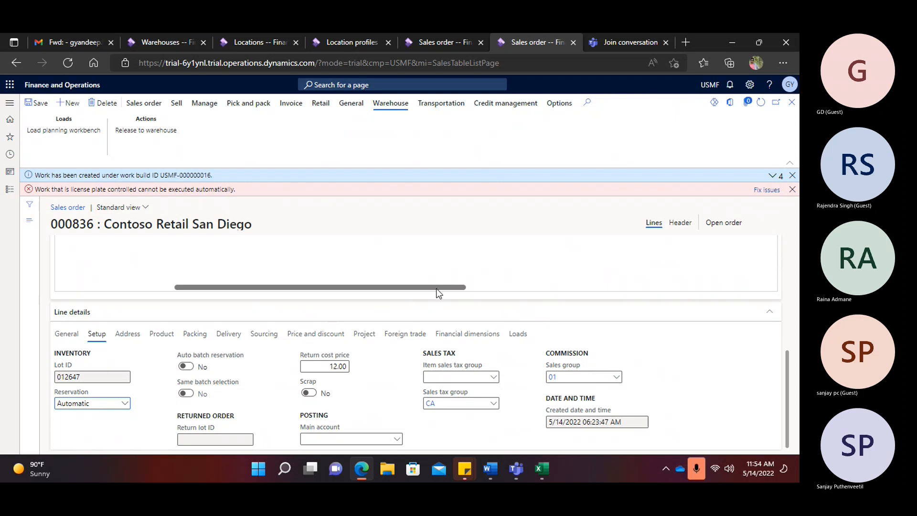
- Review the created work details, then switch to the Location profiles tab
scroll(416, 294, "up", 2)
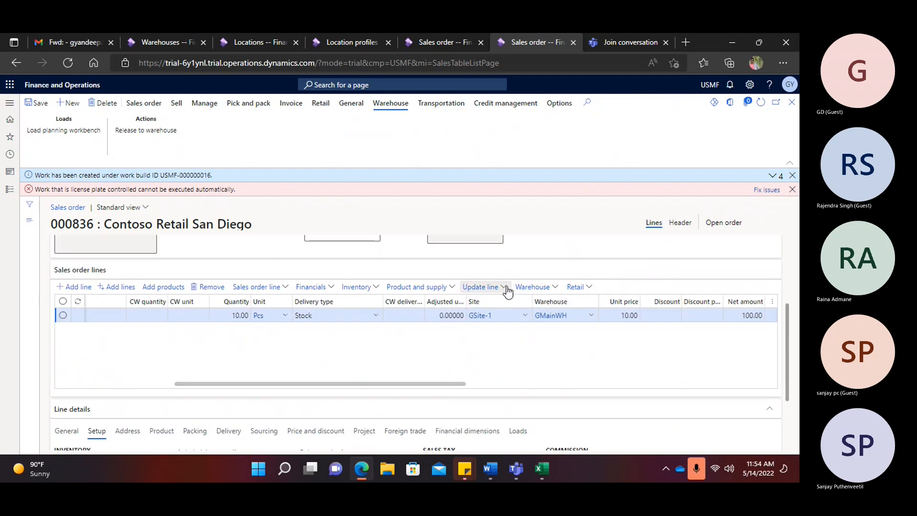
left_click(553, 287)
left_click(538, 331)
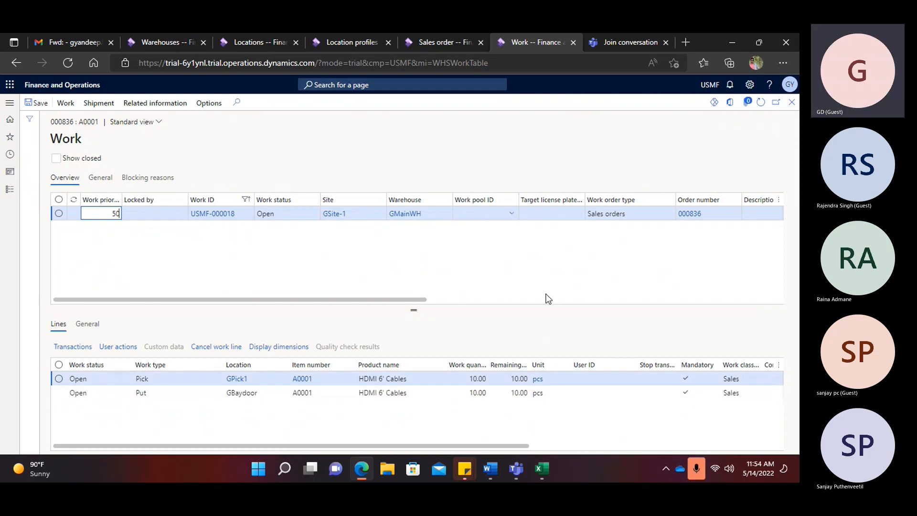
left_click(792, 102)
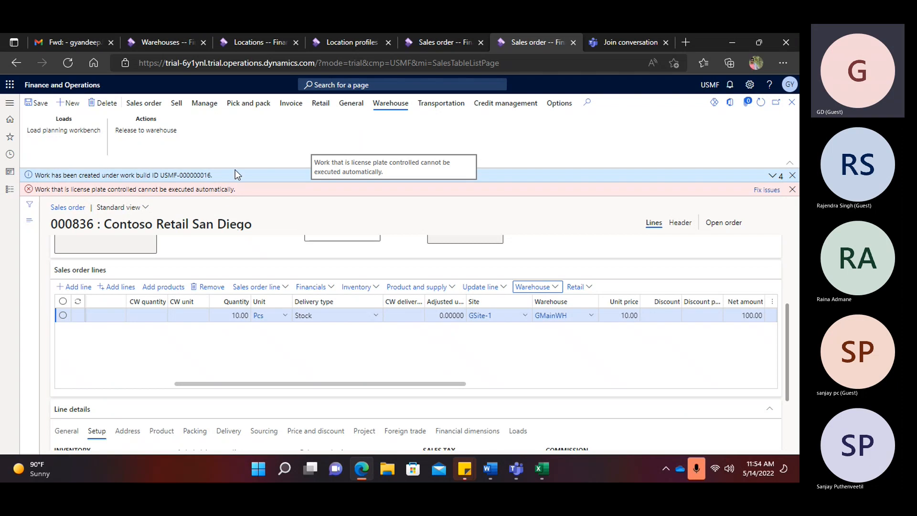
left_click(354, 43)
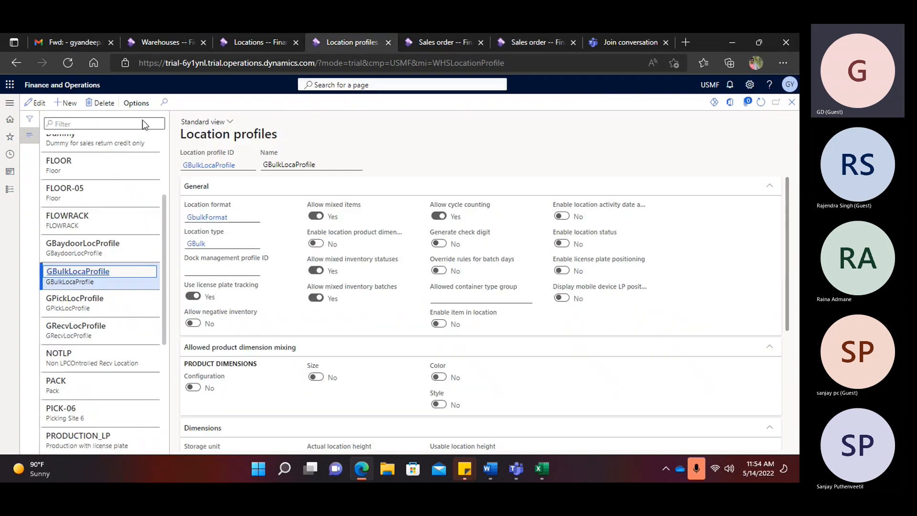
- Review the Loads and General tabs of Warehouse management parameters, then return to order 000836
left_click(9, 103)
scroll(75, 311, "down", 3)
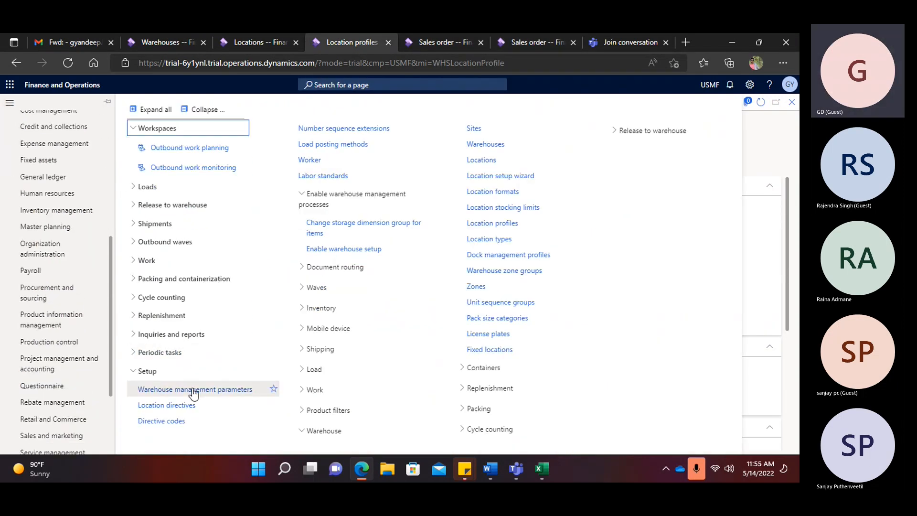
left_click(268, 389)
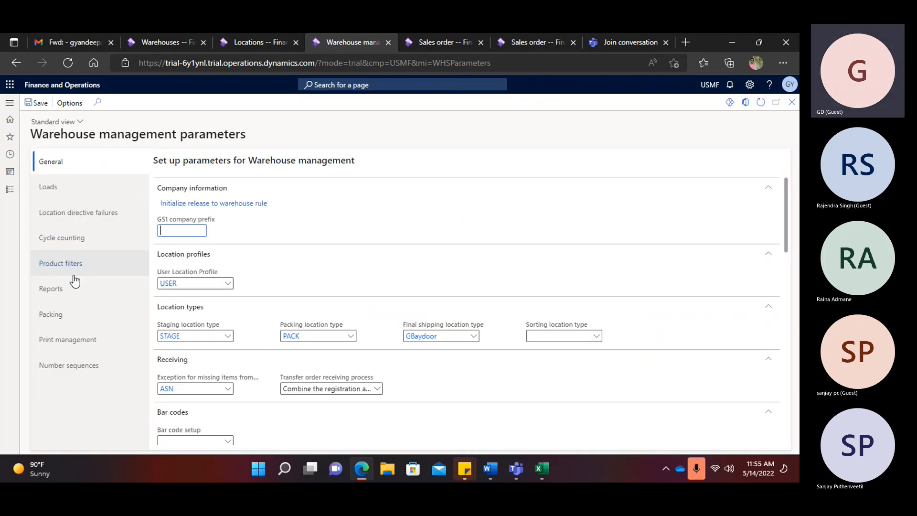
left_click(54, 188)
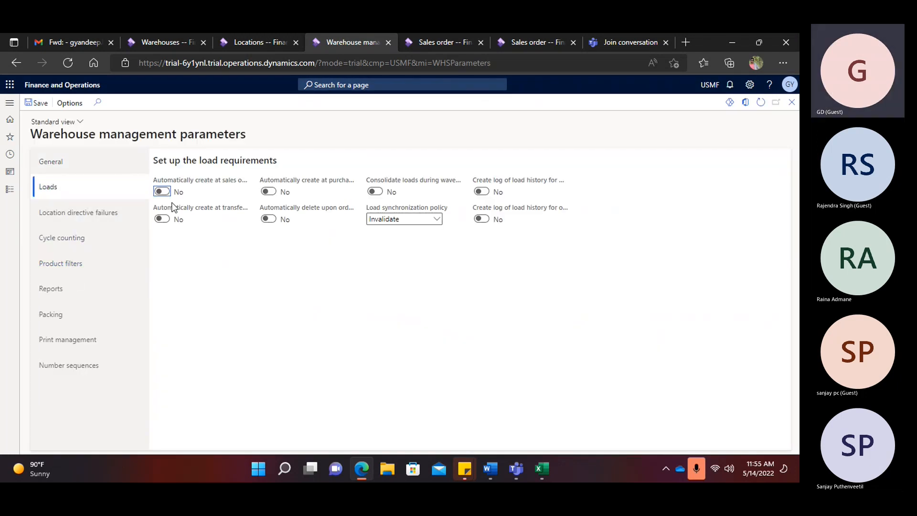
left_click(40, 103)
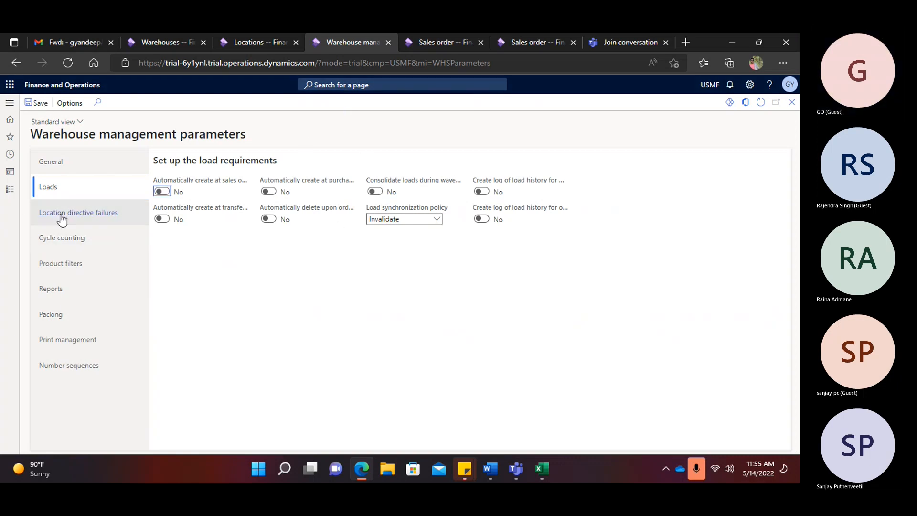
left_click(66, 163)
scroll(210, 323, "down", 3)
scroll(213, 320, "down", 3)
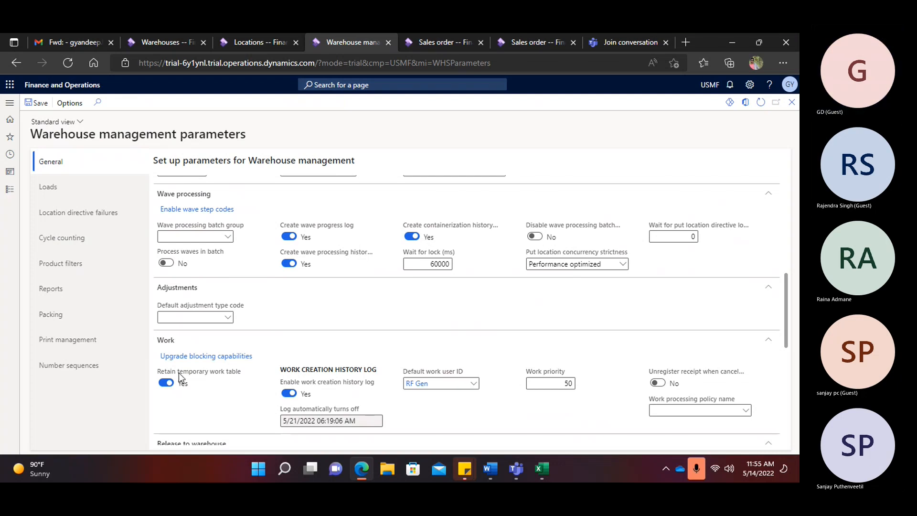
mouse_move(179, 373)
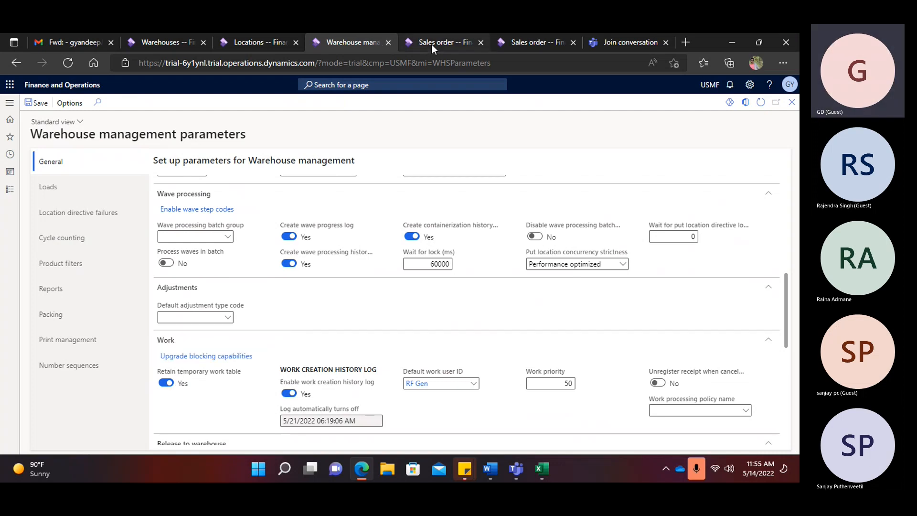
left_click(521, 42)
- Dismiss the message bars and open the line's warehouse work details
left_click(792, 187)
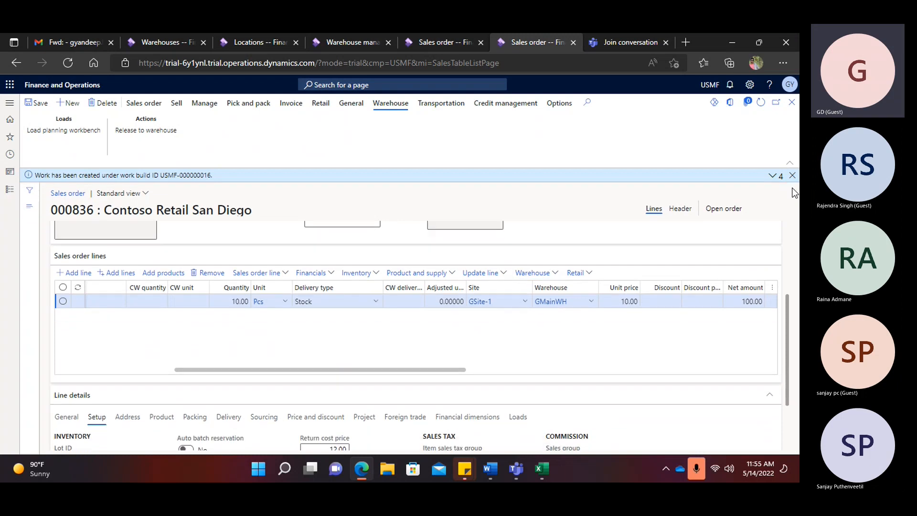
left_click(792, 177)
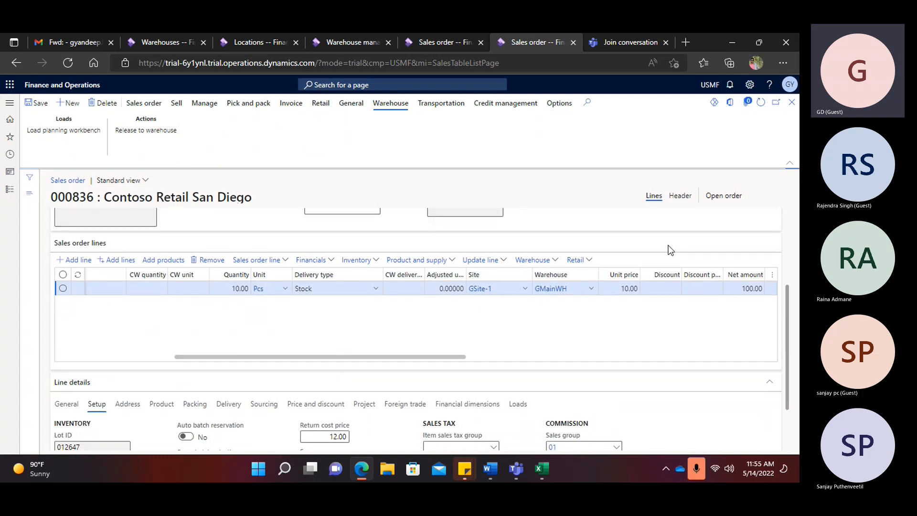
left_click(504, 260)
left_click(554, 259)
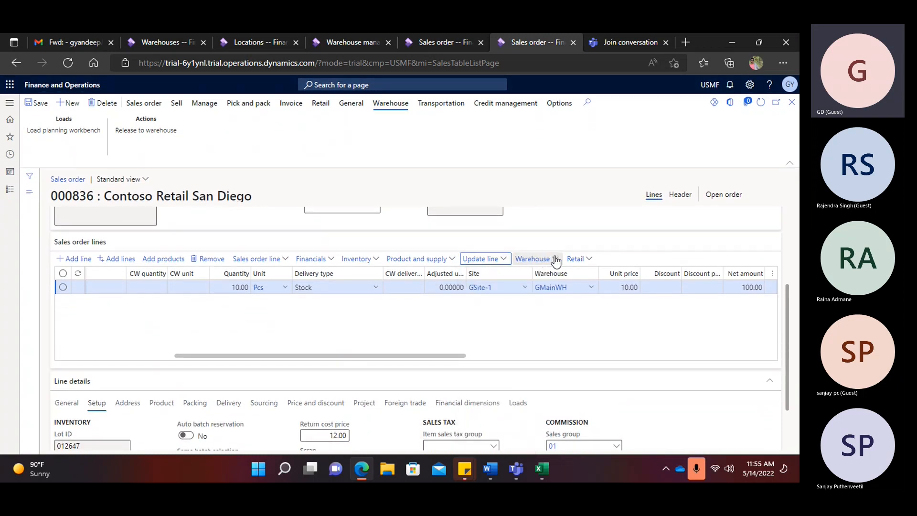
left_click(534, 304)
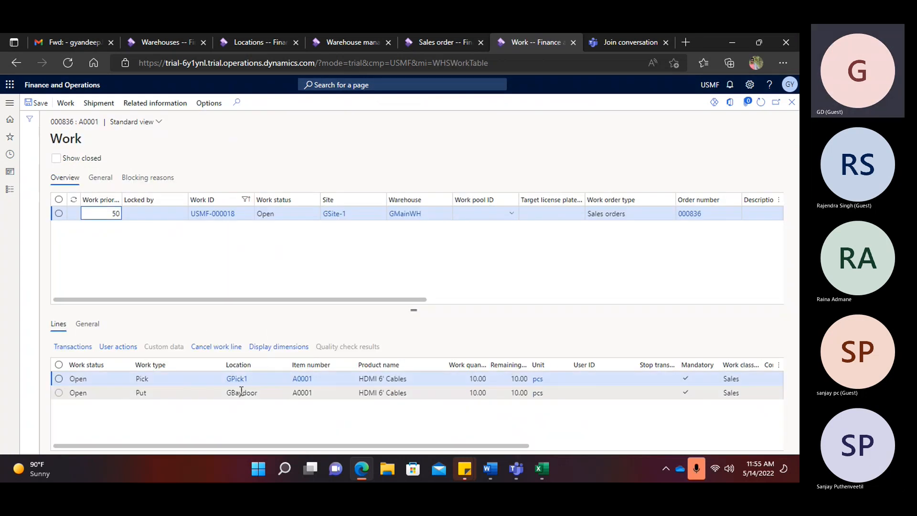
- Inspect the pick location GPick1 and put location GBaydoor on work USMF-000018
left_click(257, 379)
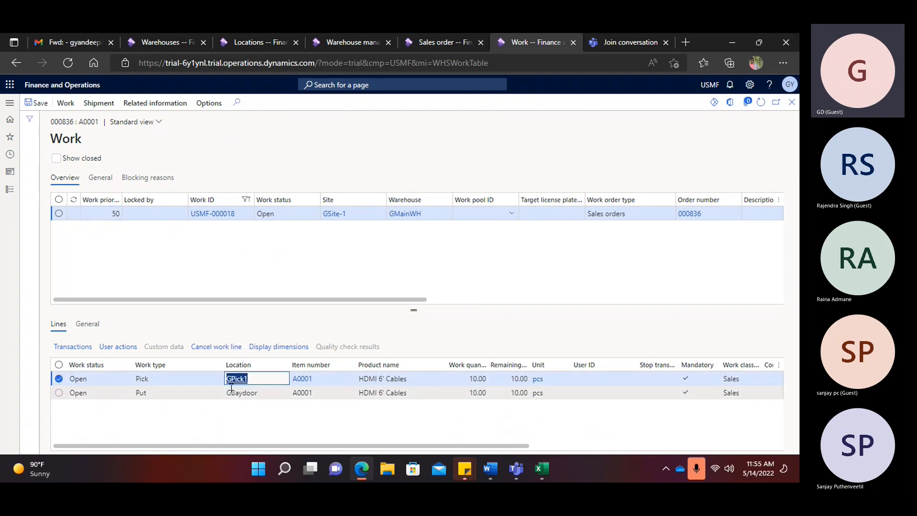
left_click(263, 393)
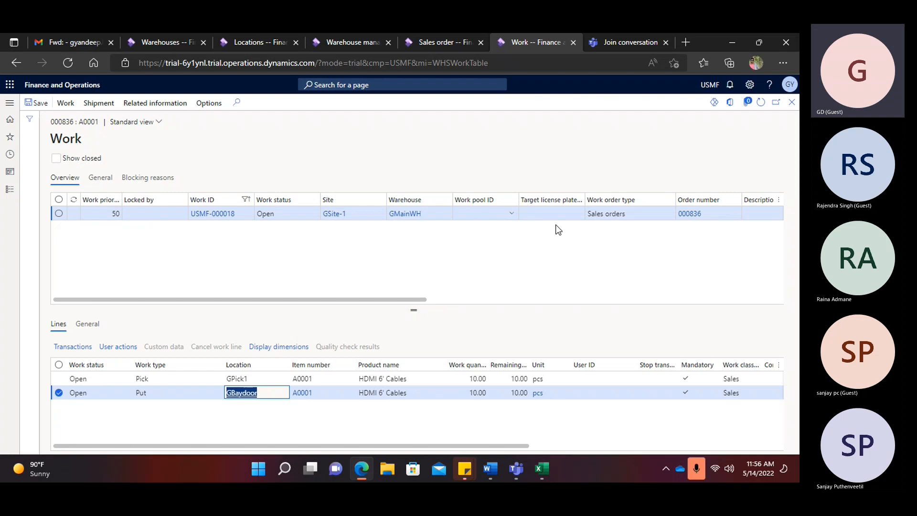
left_click(716, 380)
left_click(249, 378)
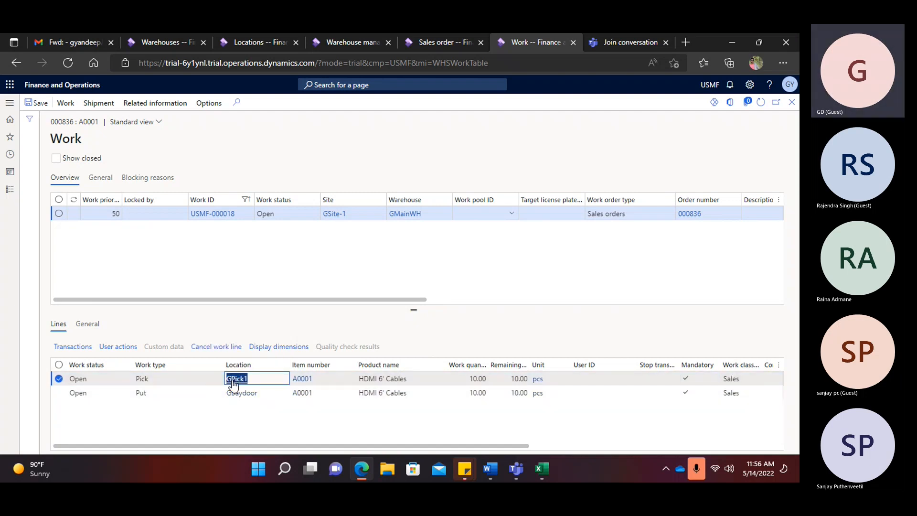
left_click_drag(260, 392, 227, 393)
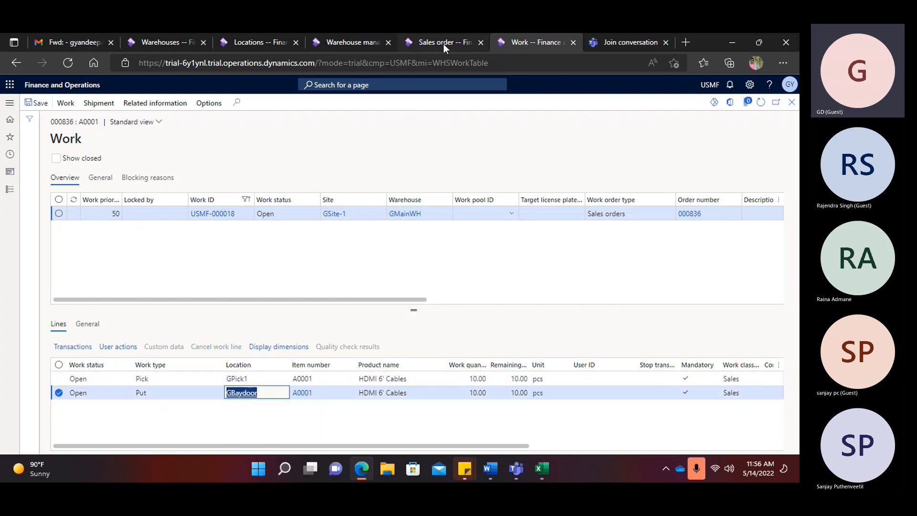
- Duplicate the Work page tab and expand the modules list
right_click(523, 41)
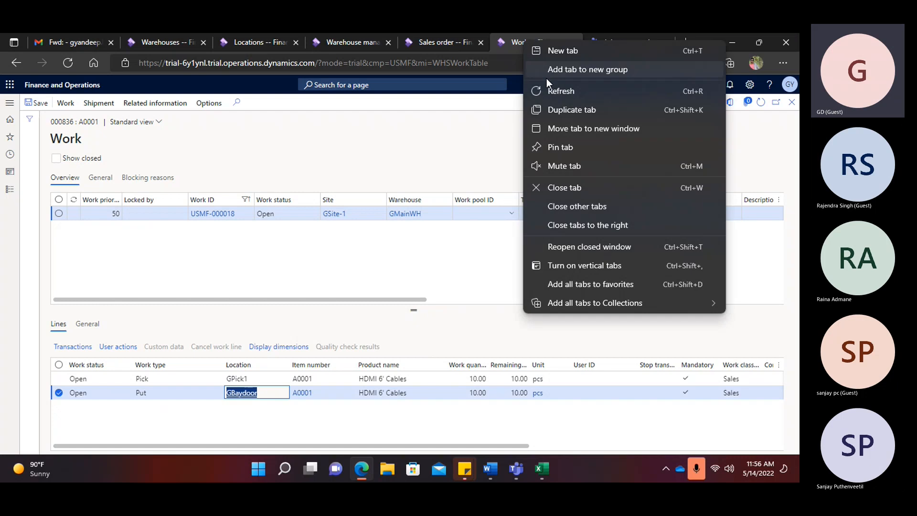
left_click(557, 112)
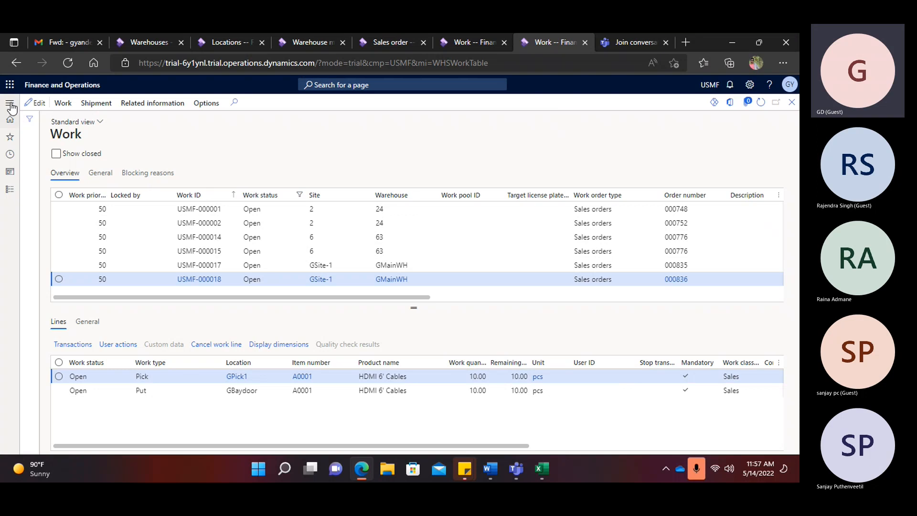
left_click(20, 122)
left_click(48, 232)
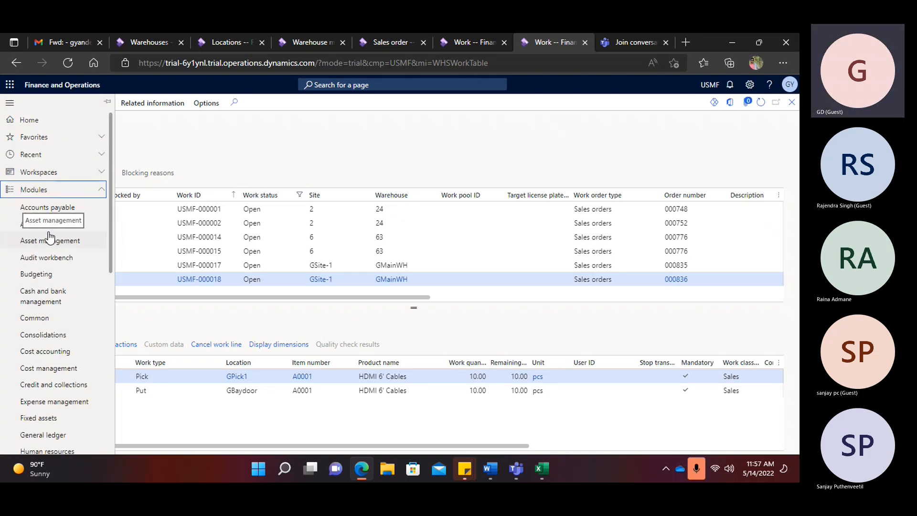
- Navigate to Warehouse management > Setup > Mobile device > Mobile device menu items
scroll(49, 236, "down", 8)
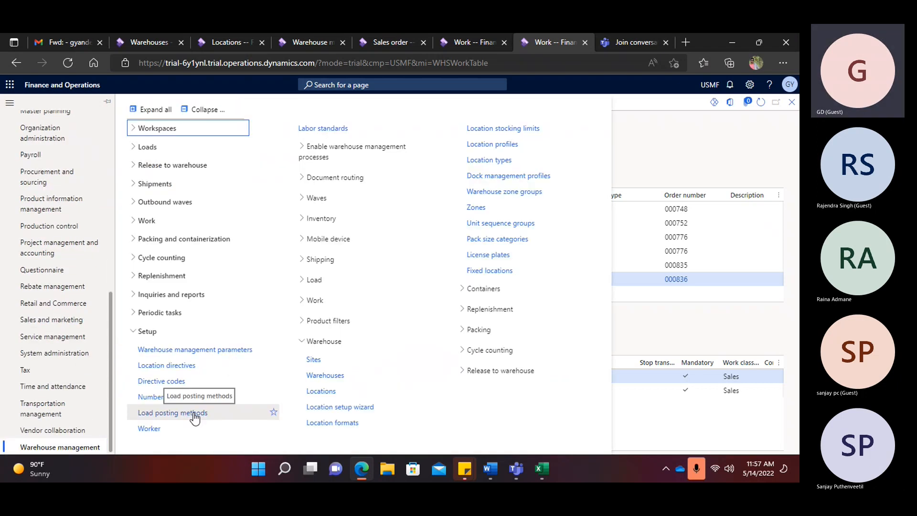
left_click(204, 109)
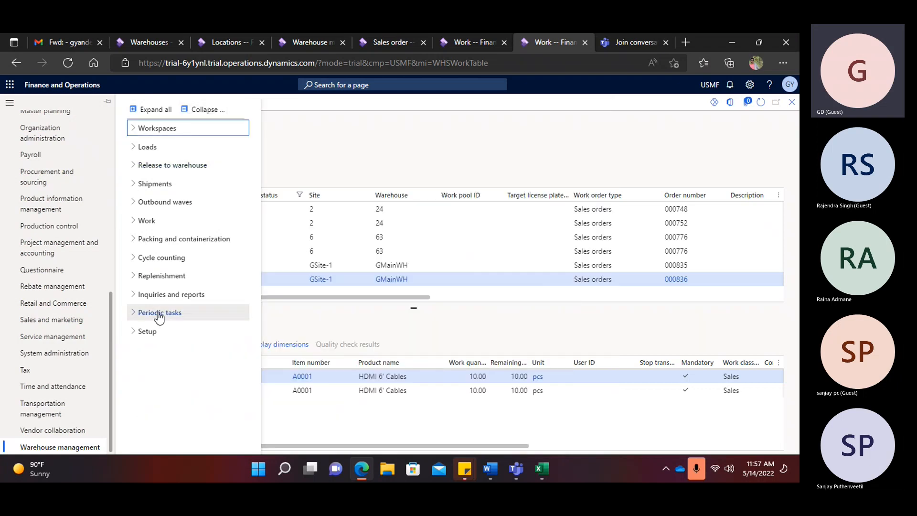
left_click(148, 333)
left_click(336, 239)
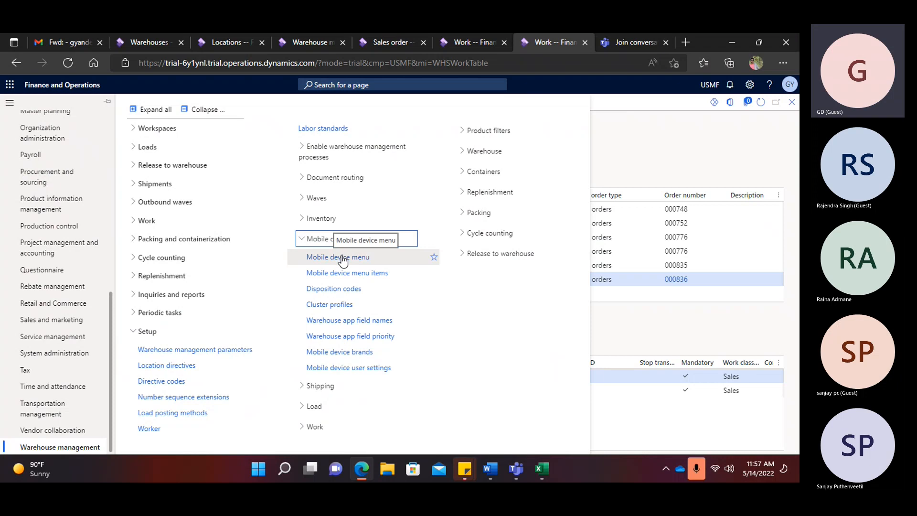
left_click(345, 275)
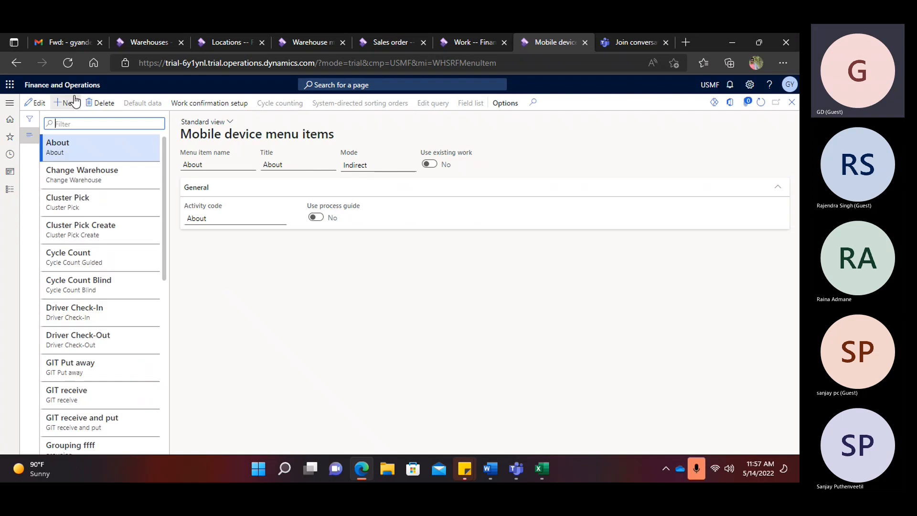
- Create mobile device menu item 'GSales order Picking', titled the same, in Work mode using existing work
left_click(71, 105)
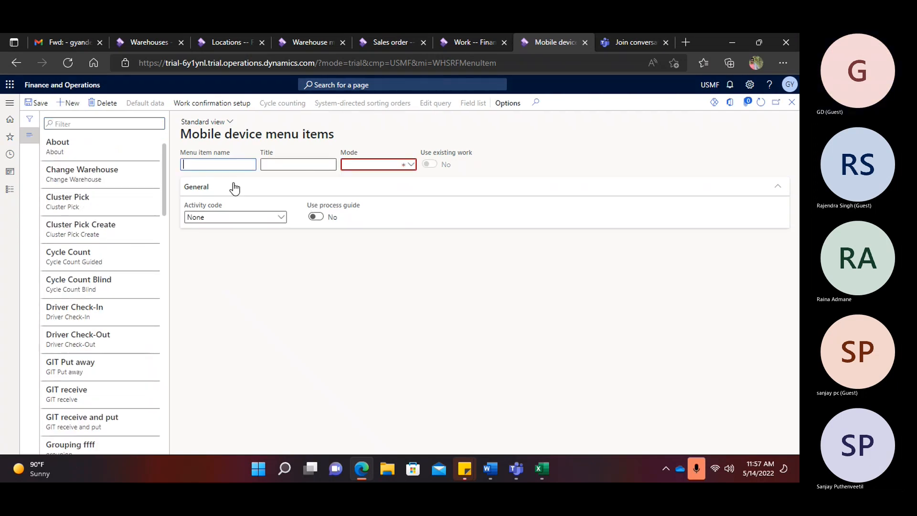
type("G")
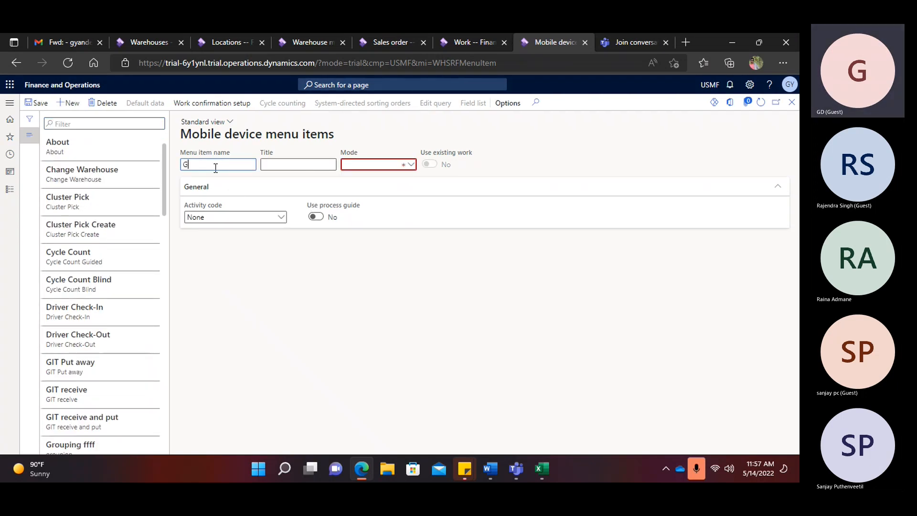
type("Sales order Picking")
left_click_drag(248, 165, 154, 165)
key("ctrl+c")
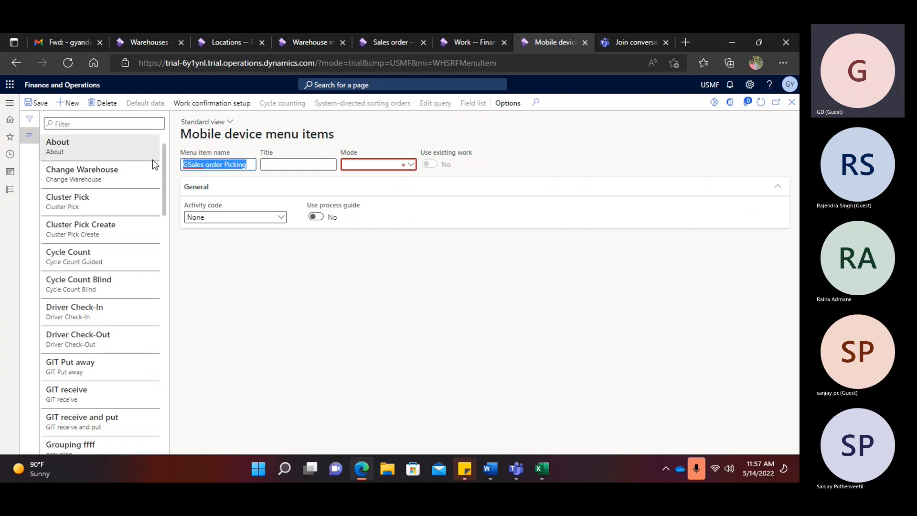
left_click(265, 164)
key("ctrl+v")
left_click(409, 165)
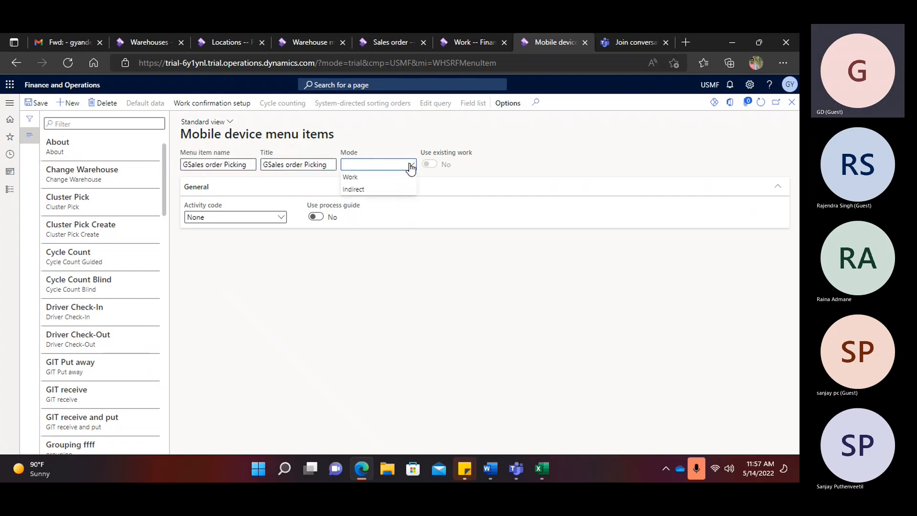
left_click(376, 178)
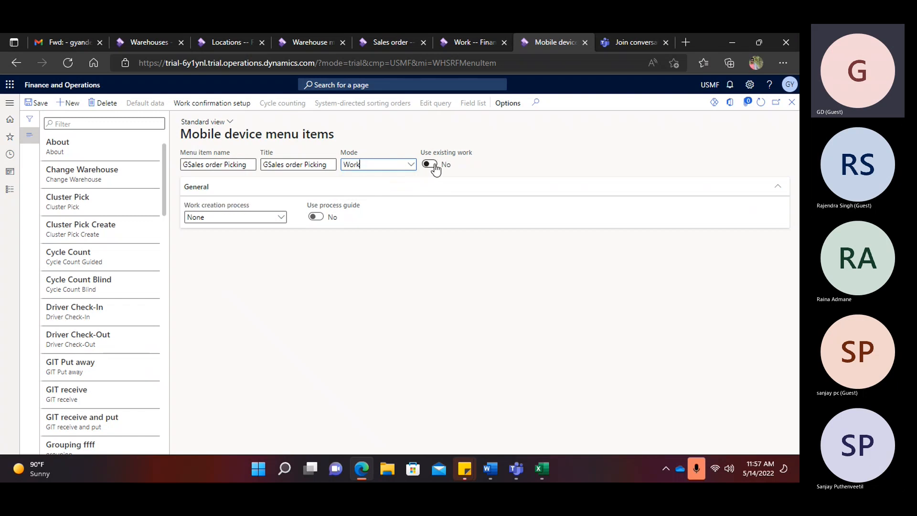
left_click(435, 168)
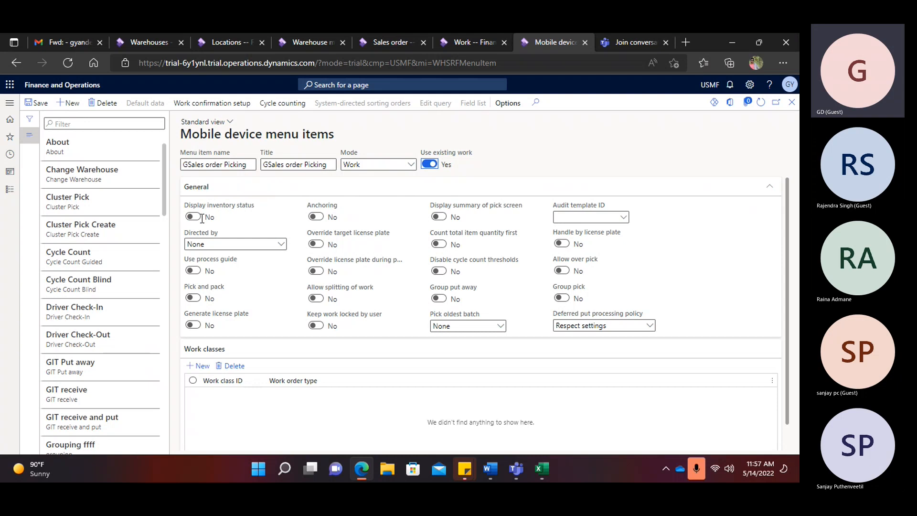
- Turn on Display inventory status and bring the Teams meeting window forward
left_click(196, 218)
left_click(620, 41)
left_click(517, 470)
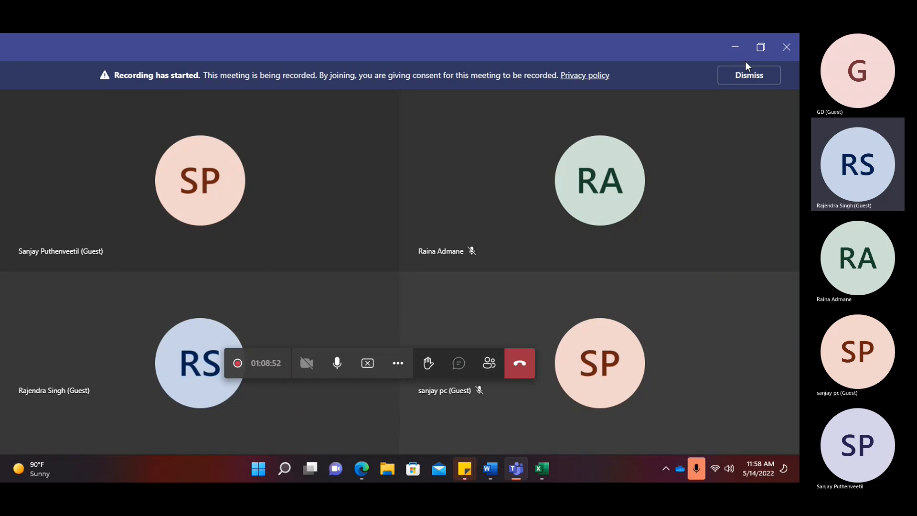
- Minimize the Teams meeting window and return to the Mobile device menu items form
left_click(735, 48)
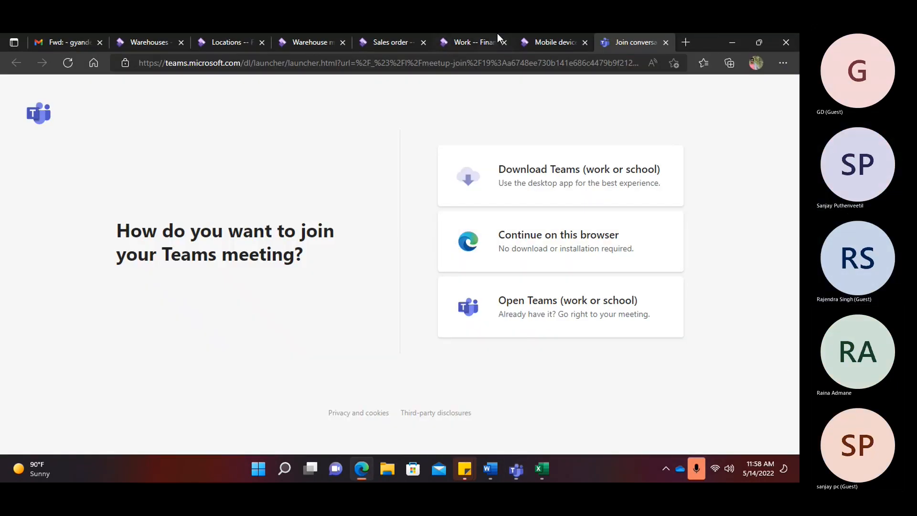
left_click(545, 43)
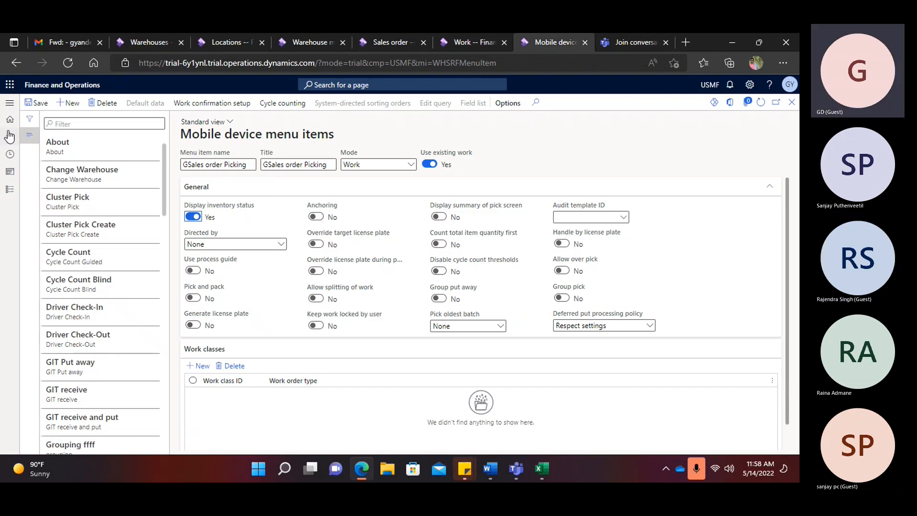
- Set Directed by to 'User directed' for the GSales order Picking menu item
left_click(10, 104)
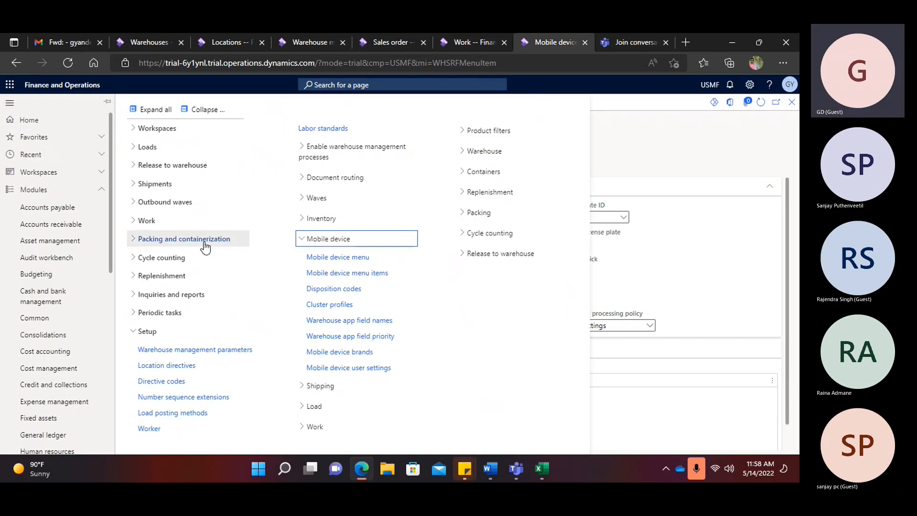
left_click(695, 276)
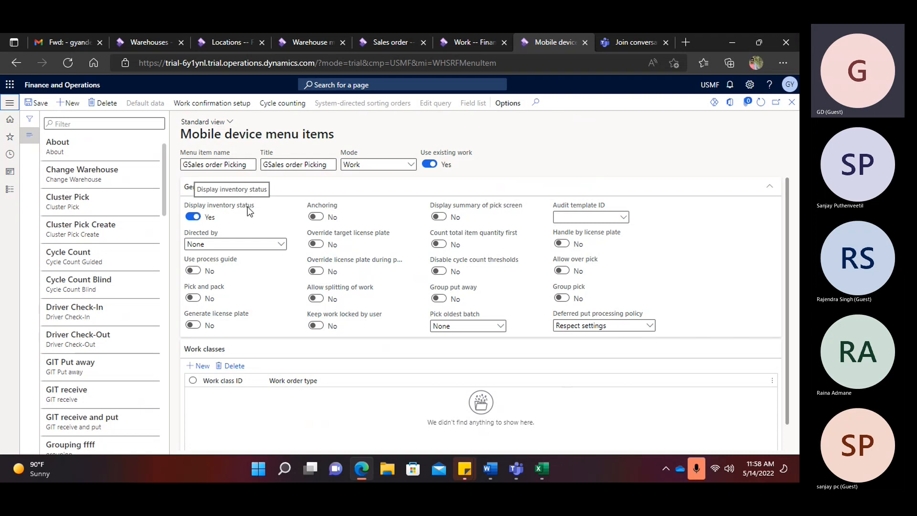
mouse_move(192, 236)
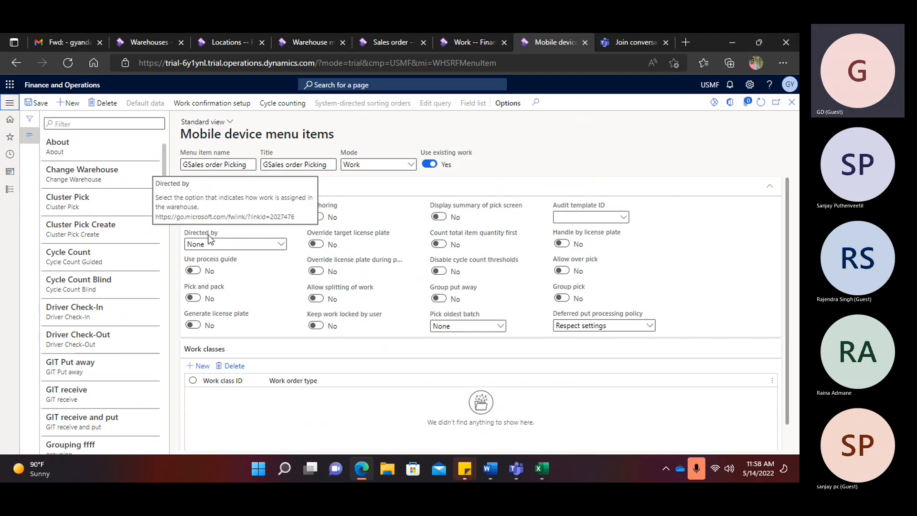
left_click(281, 244)
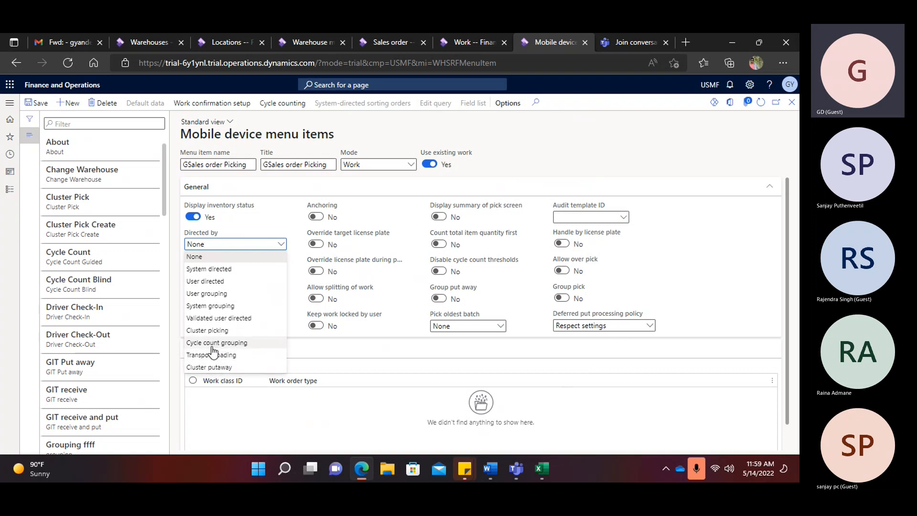
left_click(222, 284)
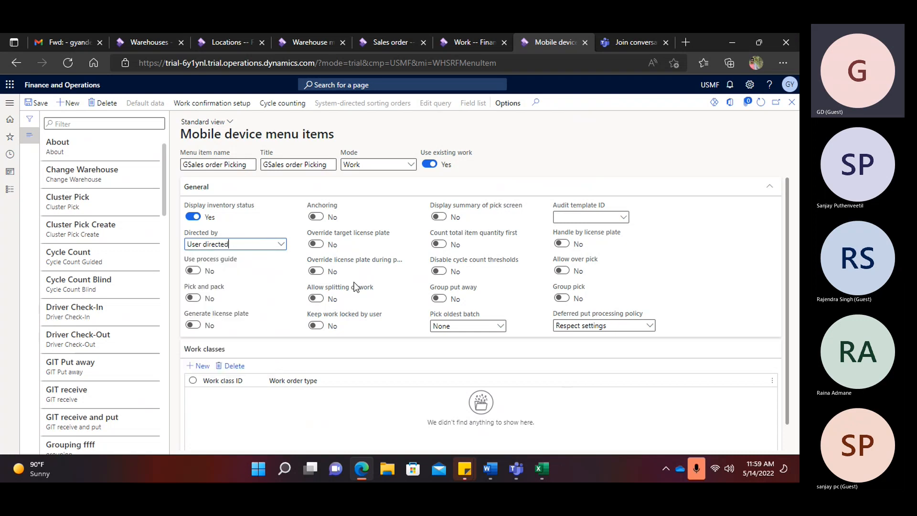
- Leave Generate license plate off for GSales order Picking and save the menu item
mouse_move(350, 282)
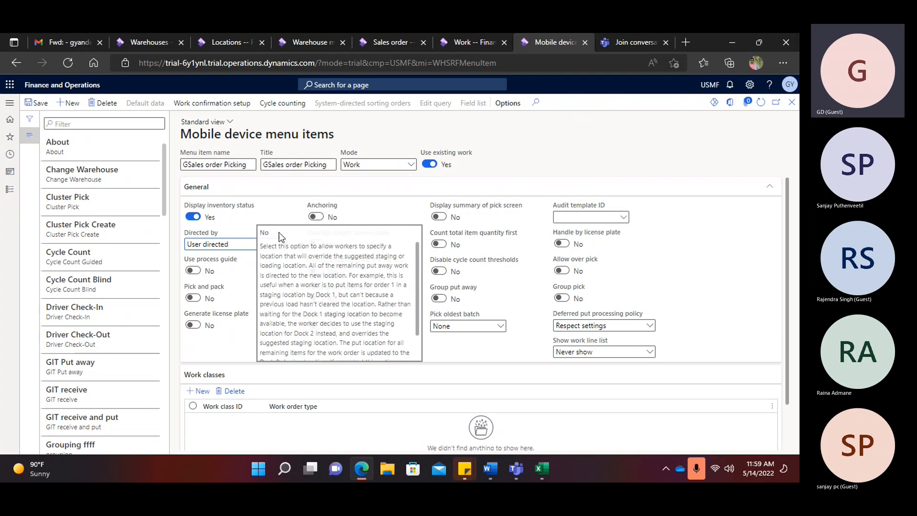
mouse_move(222, 267)
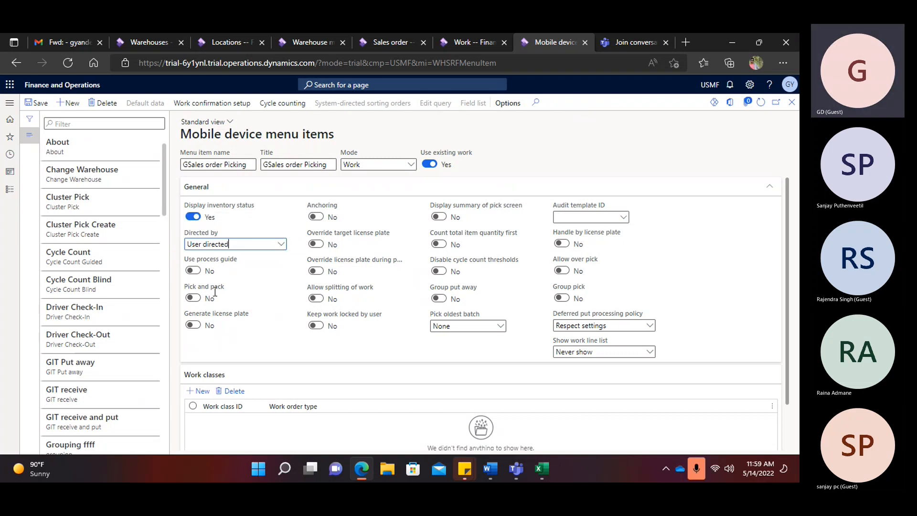
left_click(194, 325)
mouse_move(323, 295)
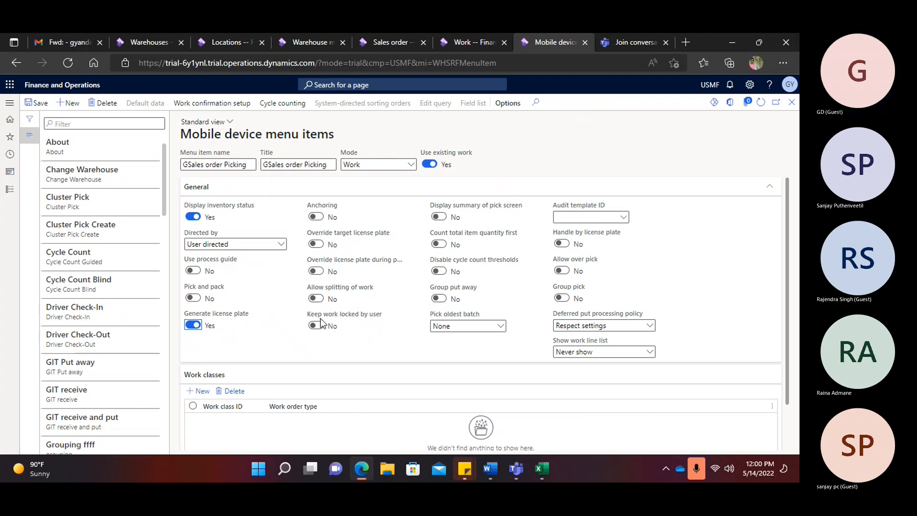
mouse_move(359, 319)
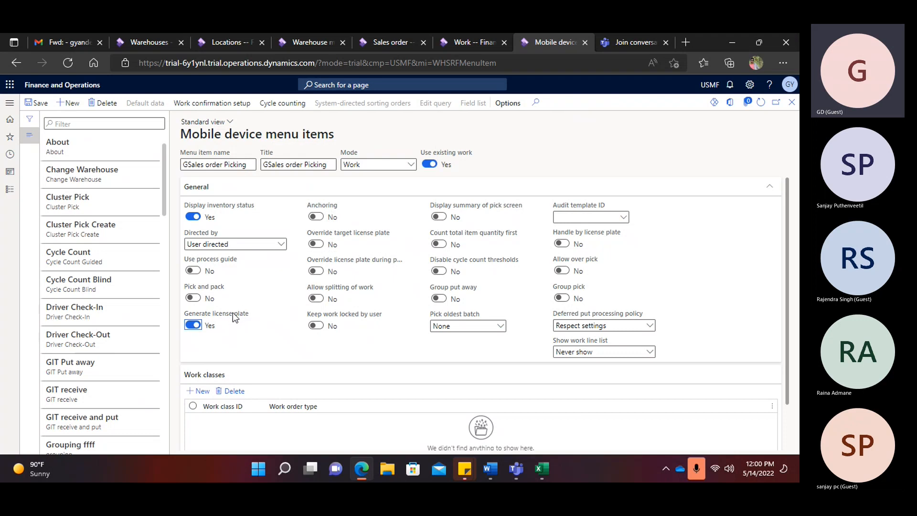
left_click(193, 325)
left_click(38, 104)
scroll(300, 312, "down", 1)
scroll(306, 312, "up", 1)
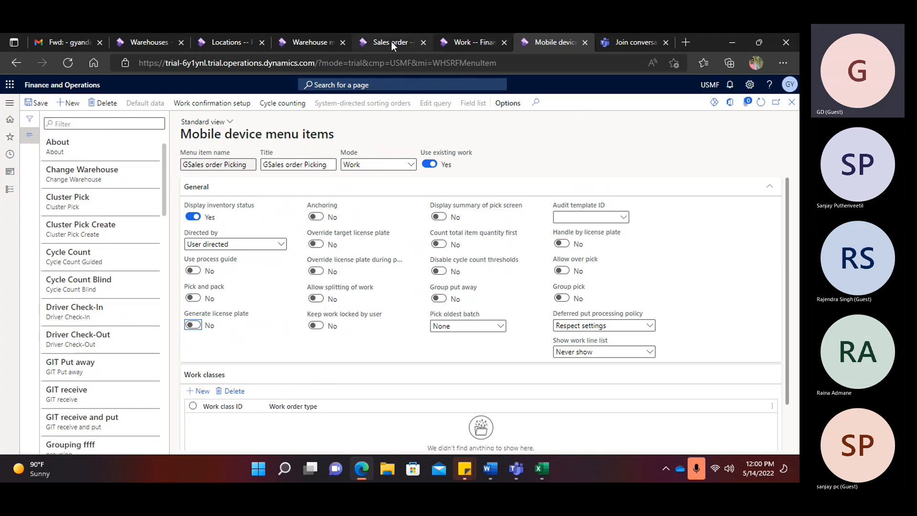
- Check the work class on the pick line of the Pick and Put sales work template
left_click(314, 41)
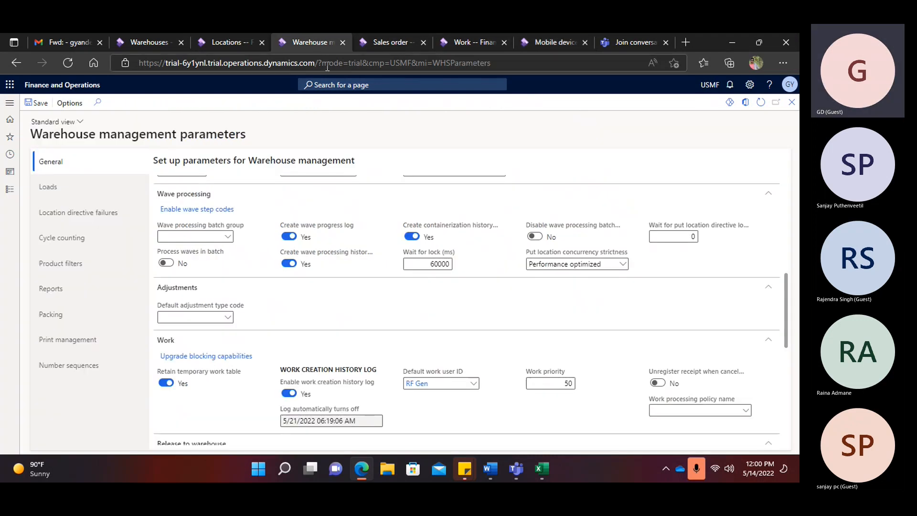
left_click(9, 103)
scroll(72, 239, "down", 6)
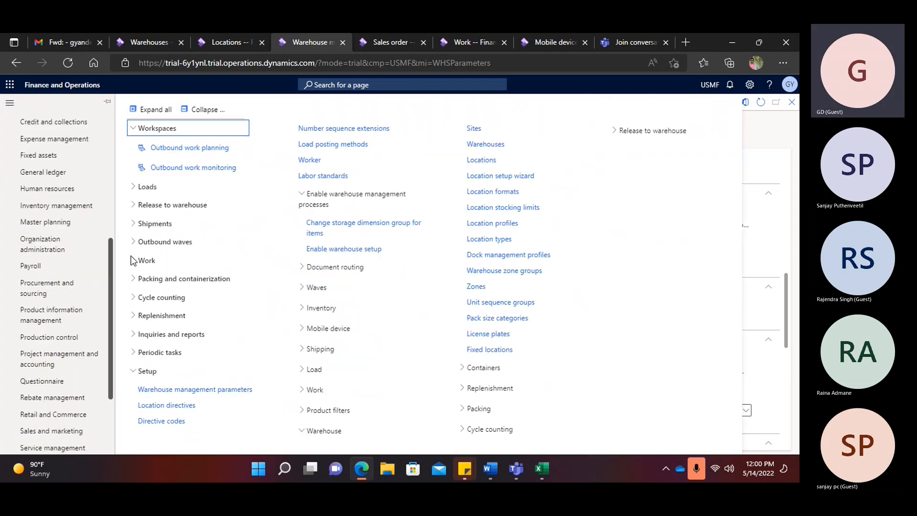
left_click(315, 389)
left_click(319, 408)
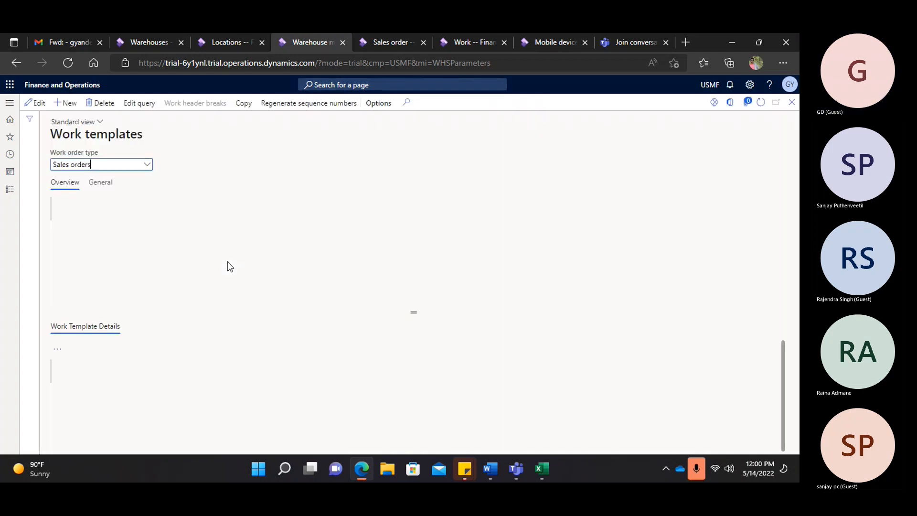
scroll(191, 287, "up", 2)
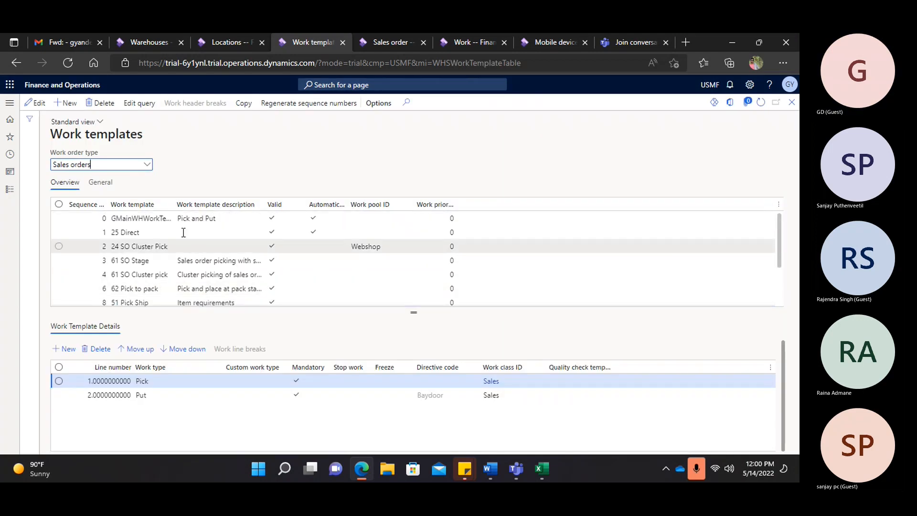
left_click(177, 220)
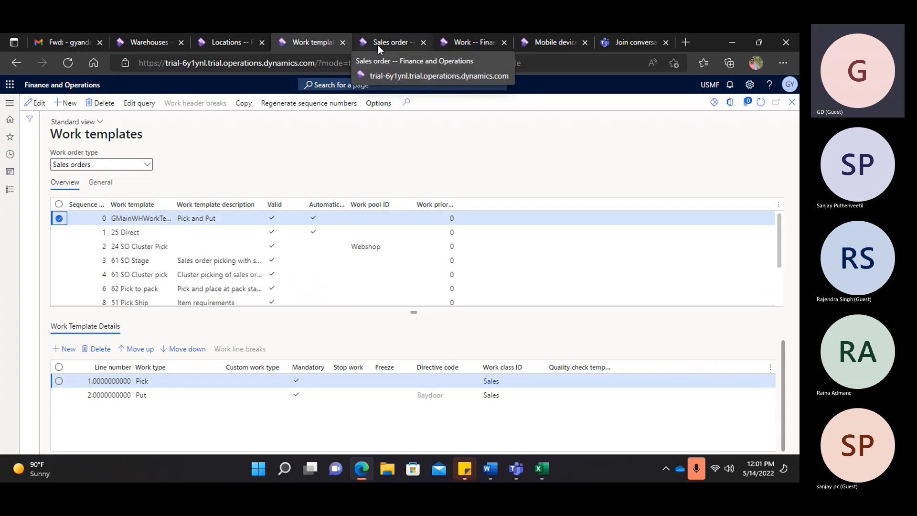
left_click(491, 381)
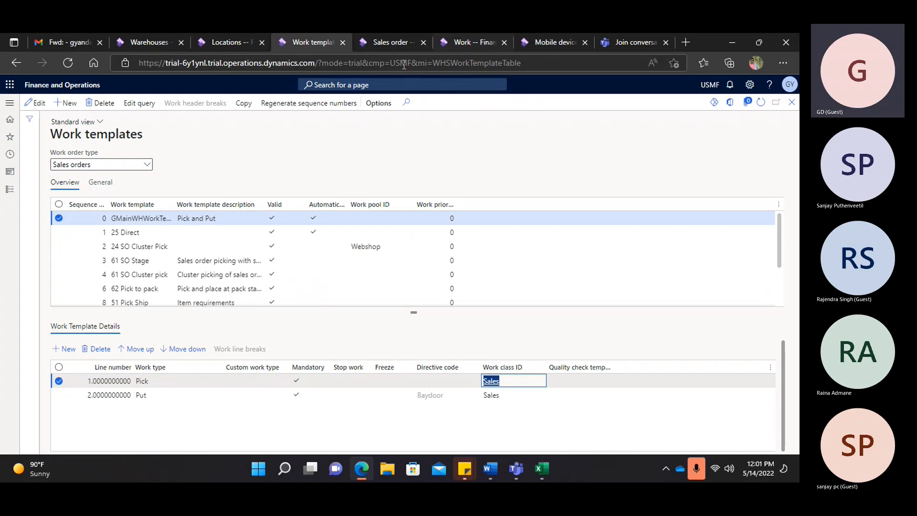
- Add work class Sales to the GSales order Picking menu item
left_click(543, 42)
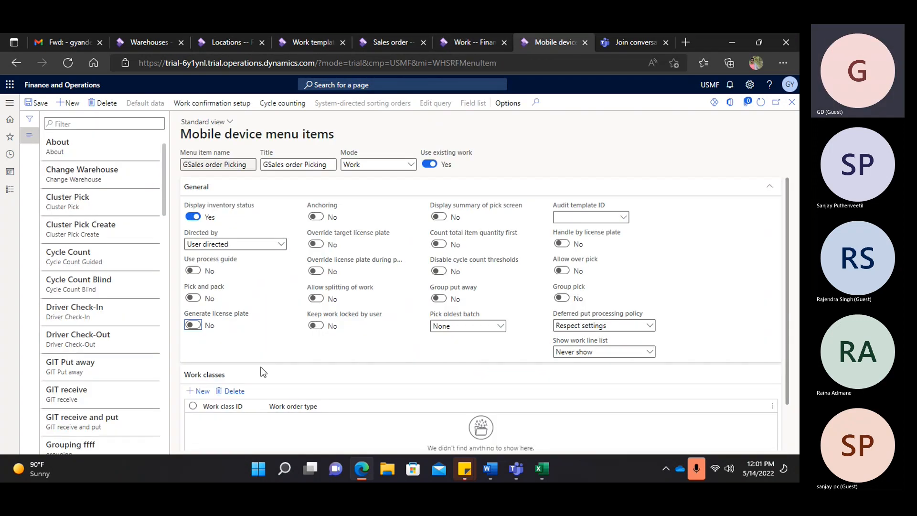
left_click(197, 391)
type("sales")
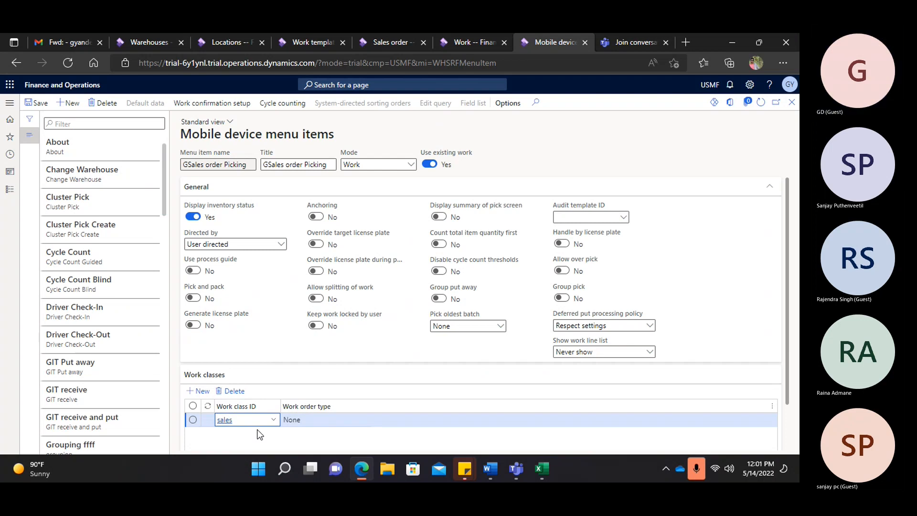
left_click(247, 335)
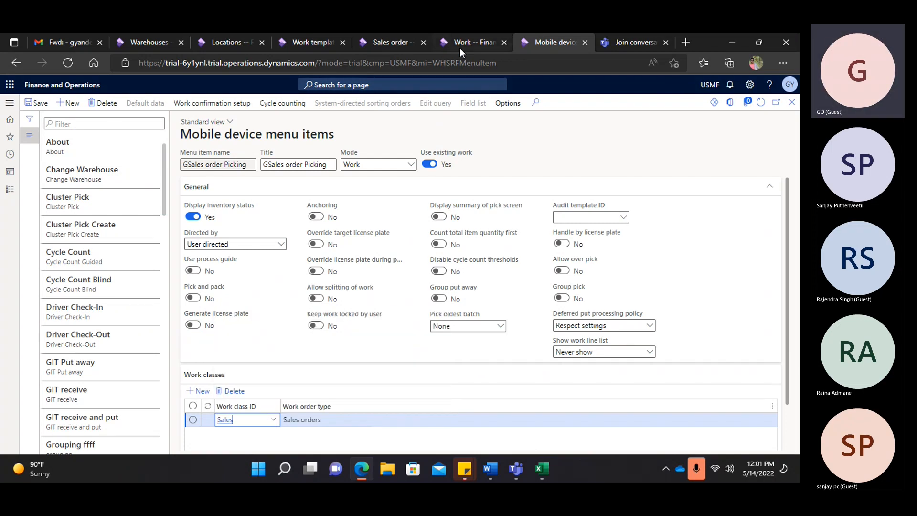
left_click(310, 42)
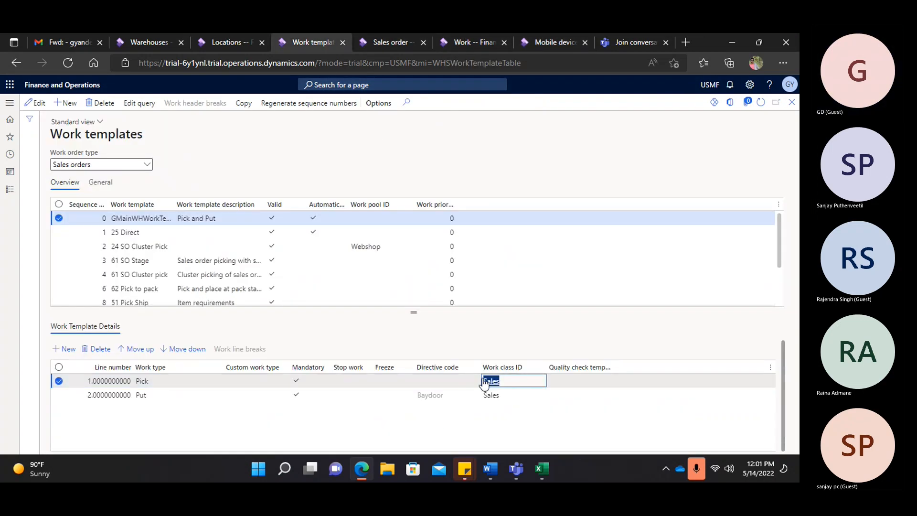
left_click(547, 40)
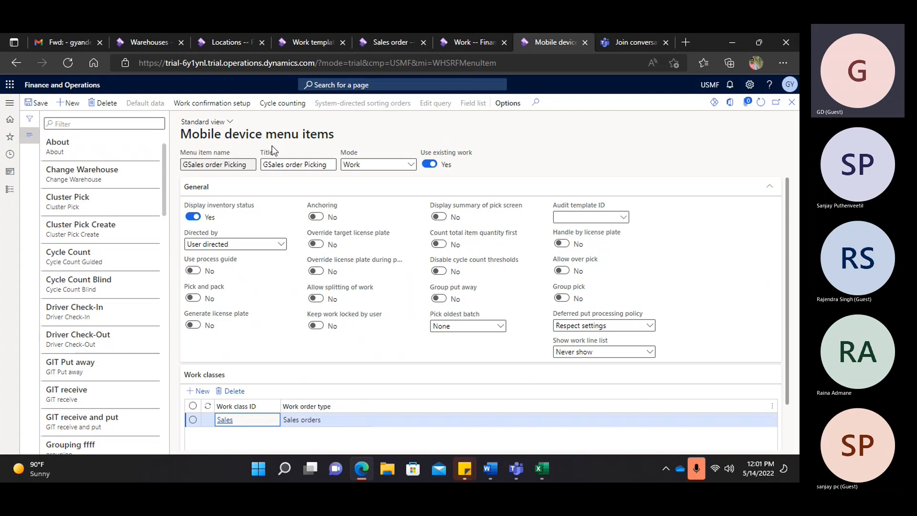
- Open the Mobile device menus page and select the Outbound menu
left_click(9, 102)
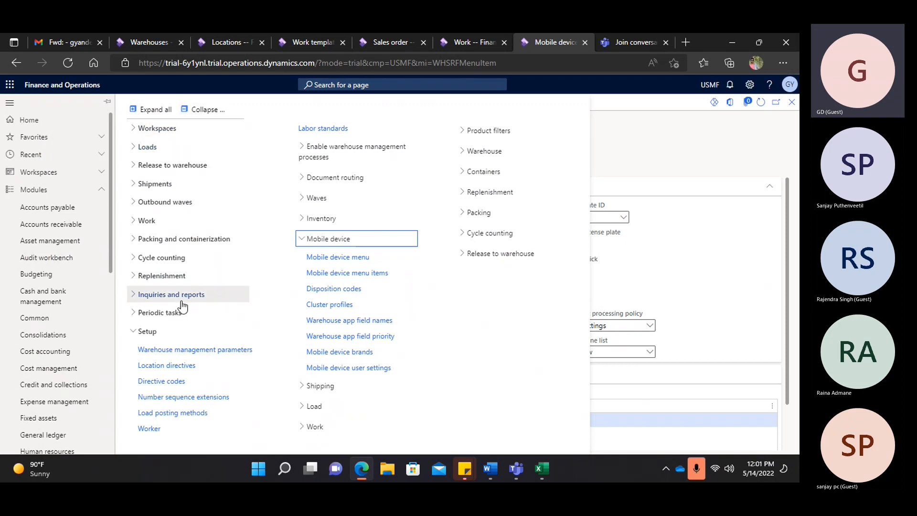
left_click(356, 257)
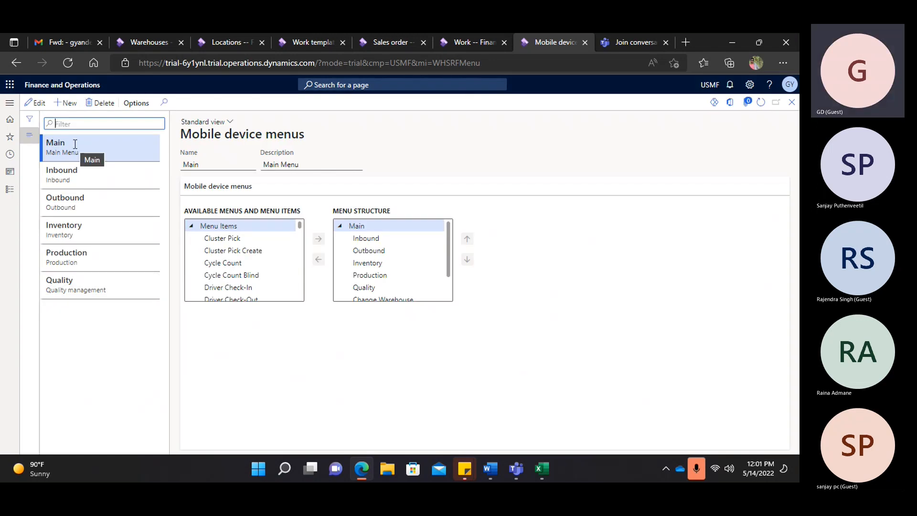
left_click(76, 201)
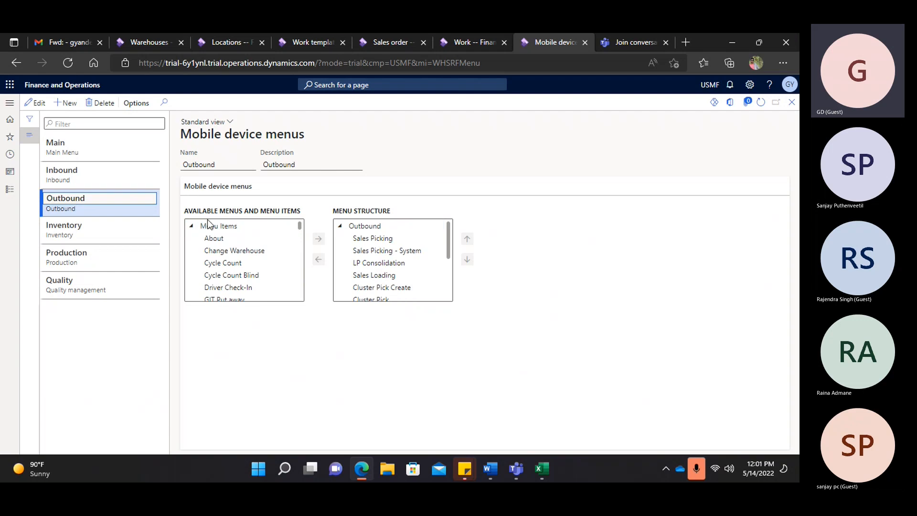
scroll(244, 249, "down", 4)
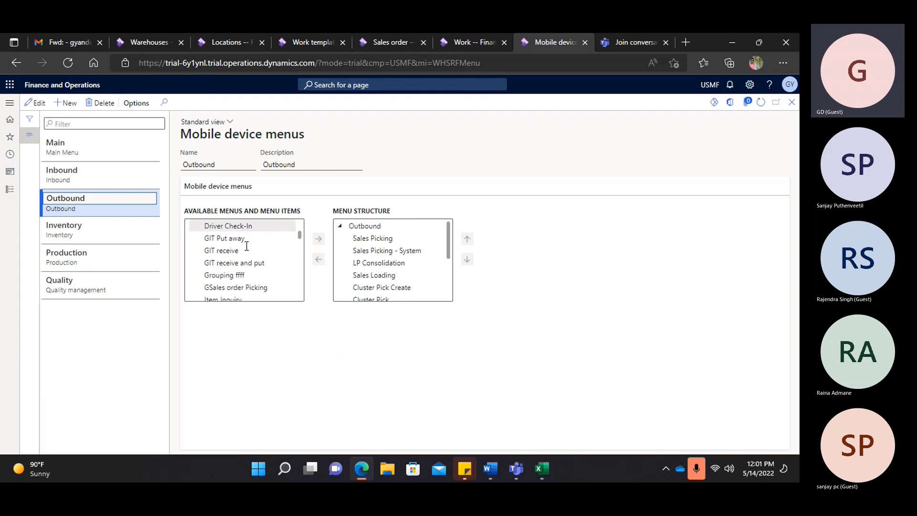
- Add GSales order Picking to Outbound, save, and duplicate the menus tab
left_click(250, 262)
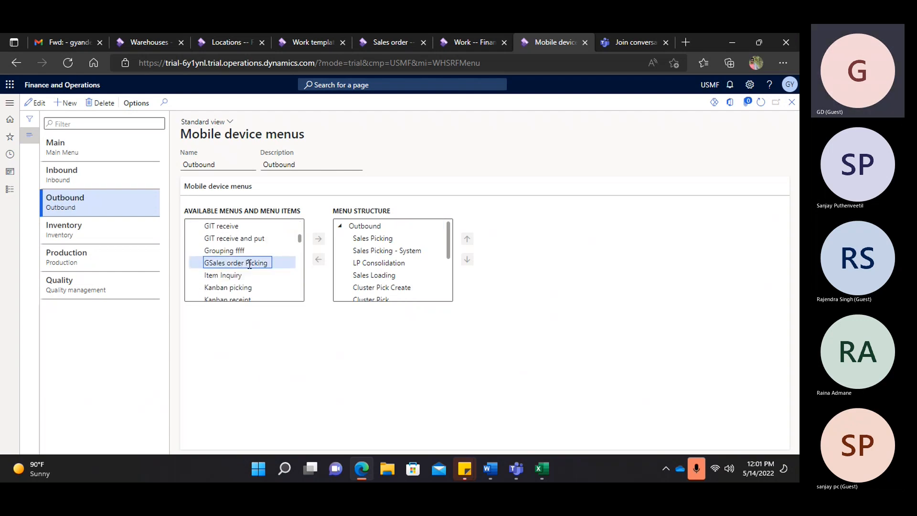
left_click(35, 103)
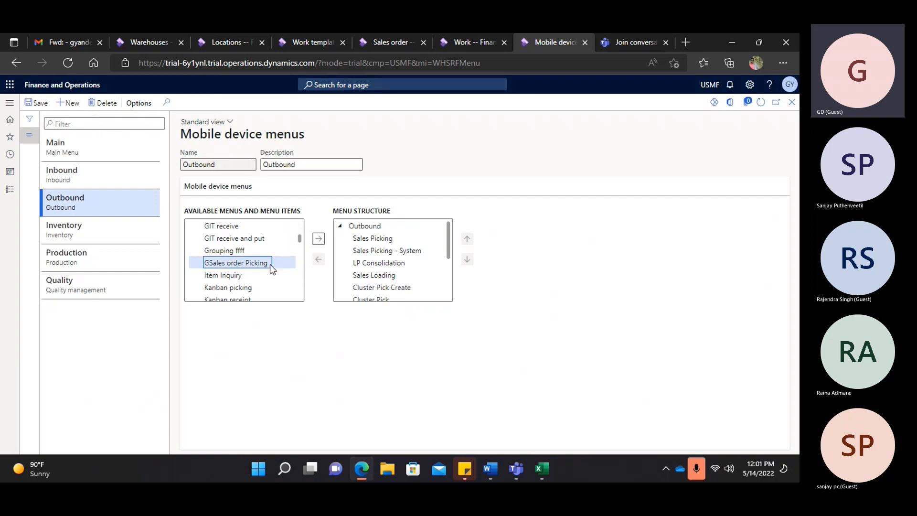
left_click(317, 237)
left_click(37, 103)
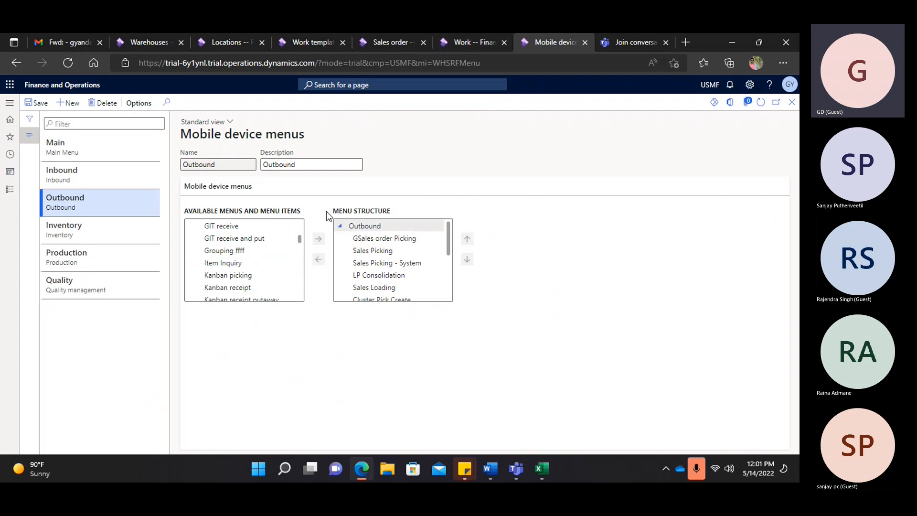
right_click(545, 38)
left_click(580, 104)
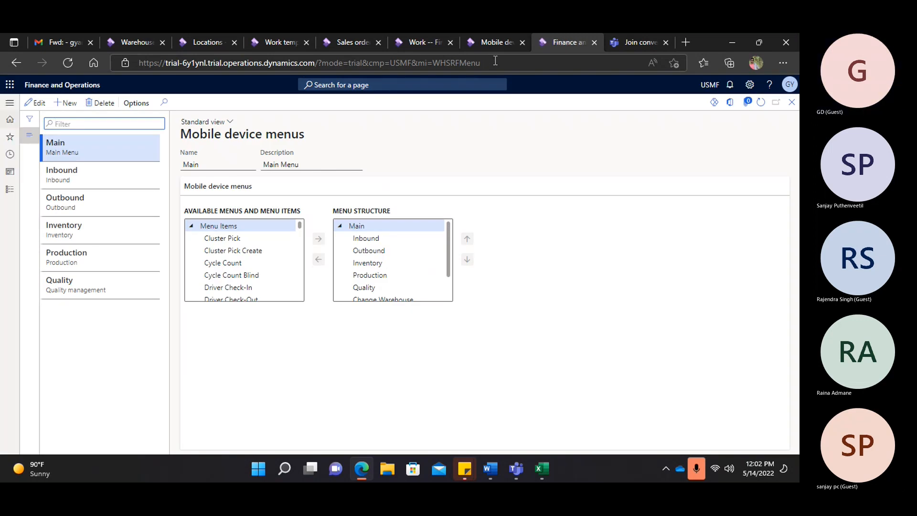
- Replace WHSRFMenu with action:WHSworkexecute in the address to load the warehouse mobile app
left_click(495, 61)
left_click(497, 60)
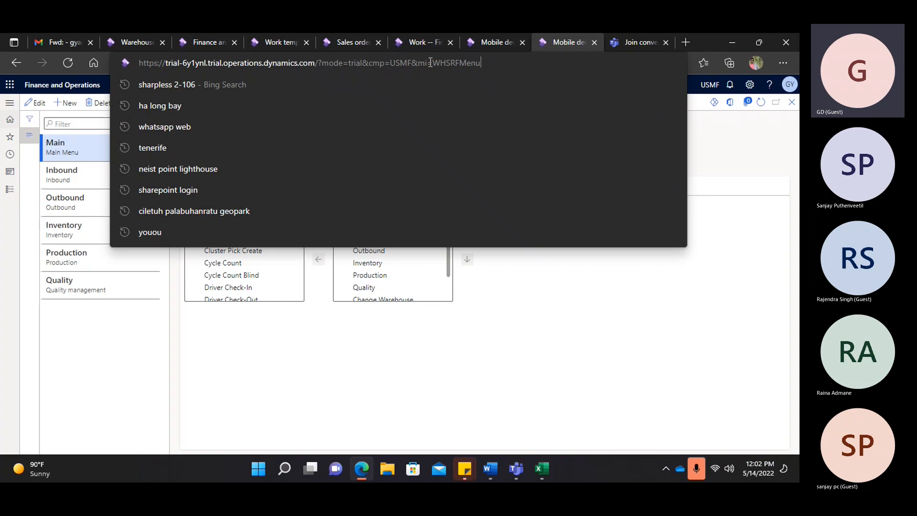
left_click_drag(435, 63, 484, 59)
type("action:")
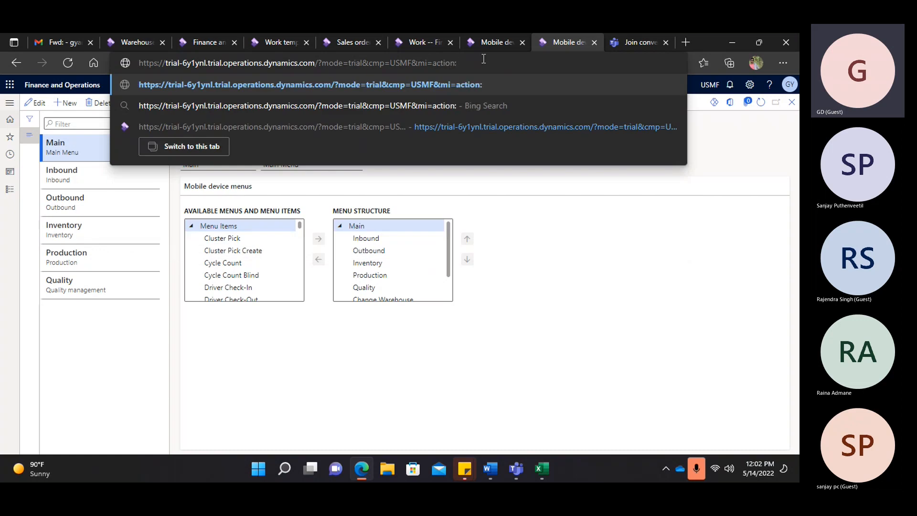
type("WHS")
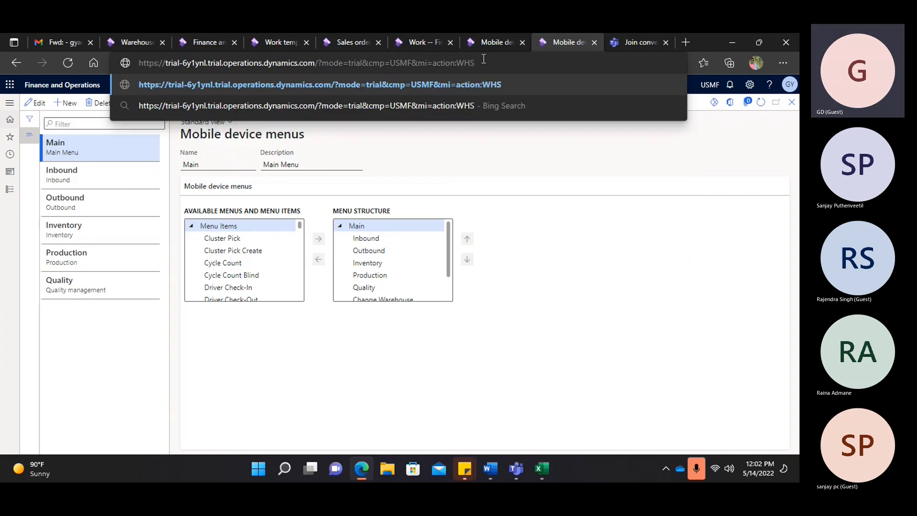
type("workexecute")
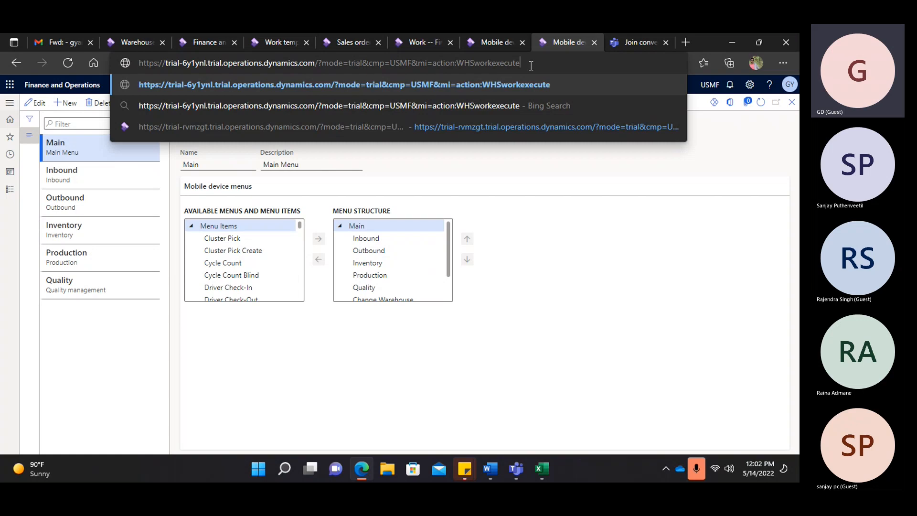
key("Return")
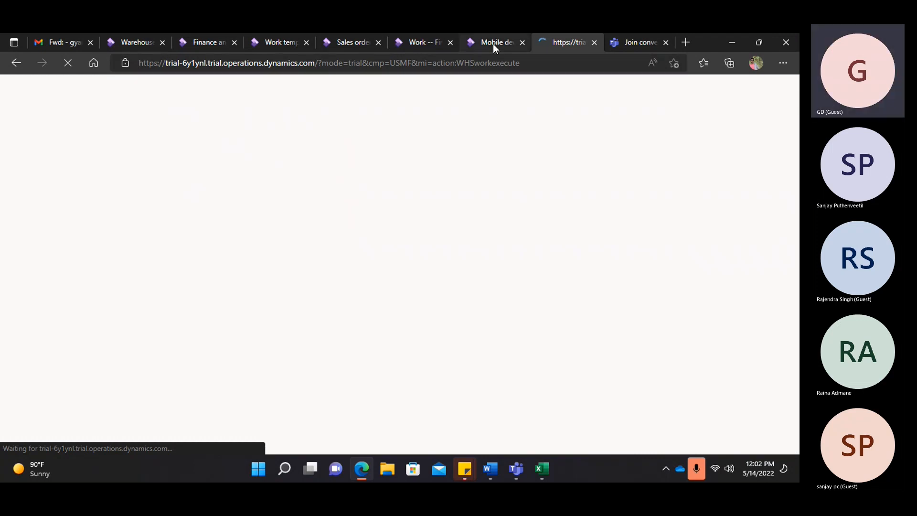
- Duplicate the Mobile device menus tab, check the other open tabs, and return to Mobile device menus
left_click(492, 42)
right_click(492, 42)
left_click(519, 111)
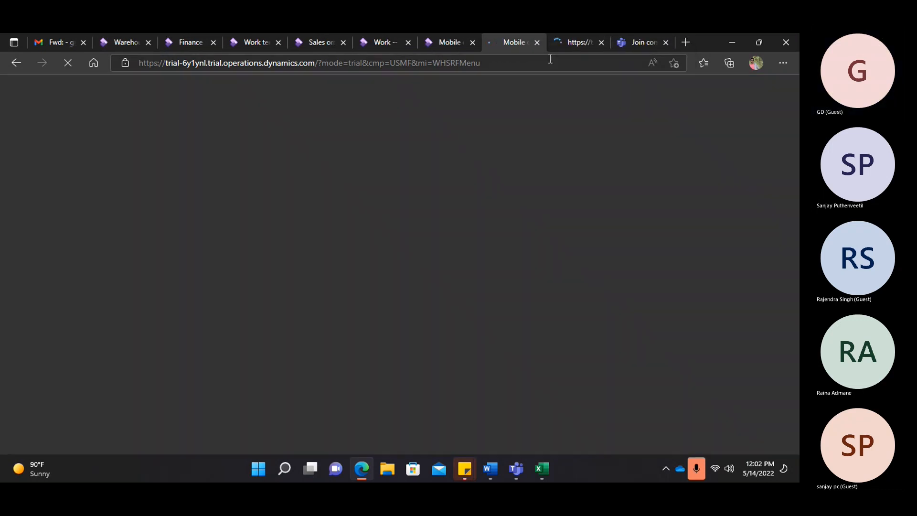
left_click(574, 42)
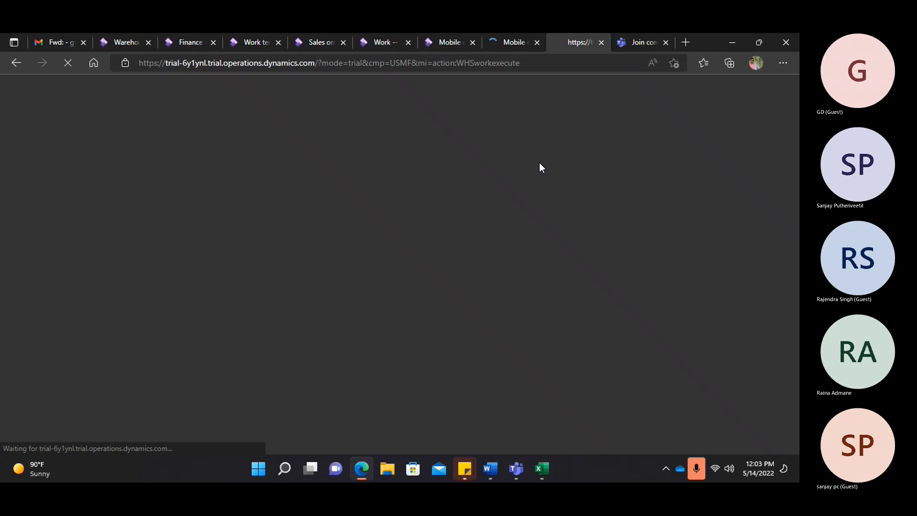
left_click(386, 41)
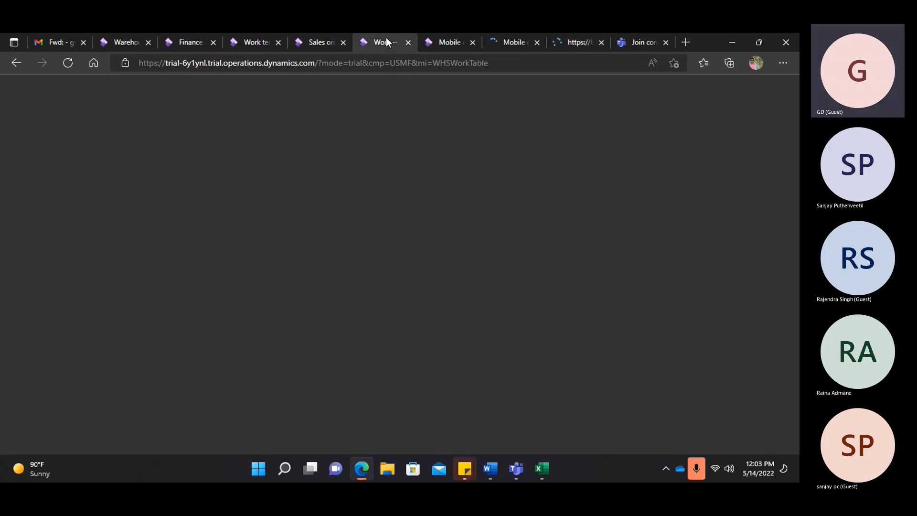
left_click(572, 41)
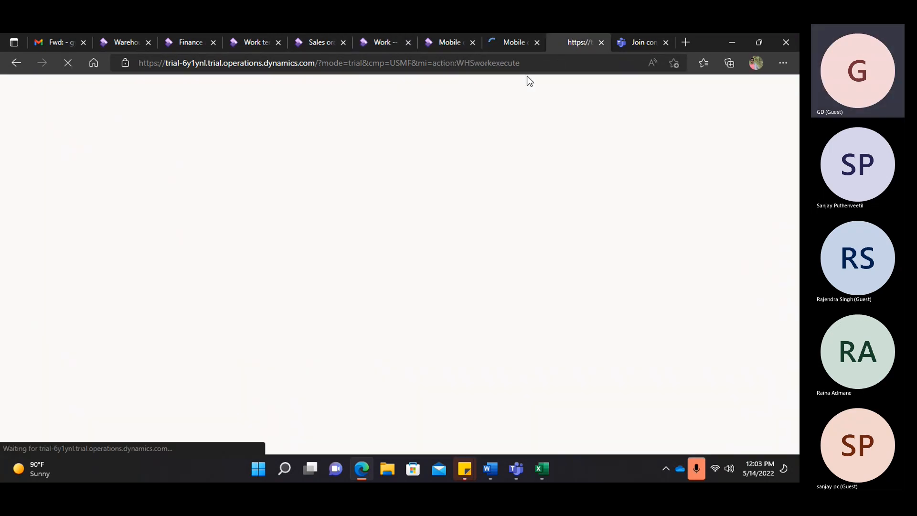
left_click(320, 41)
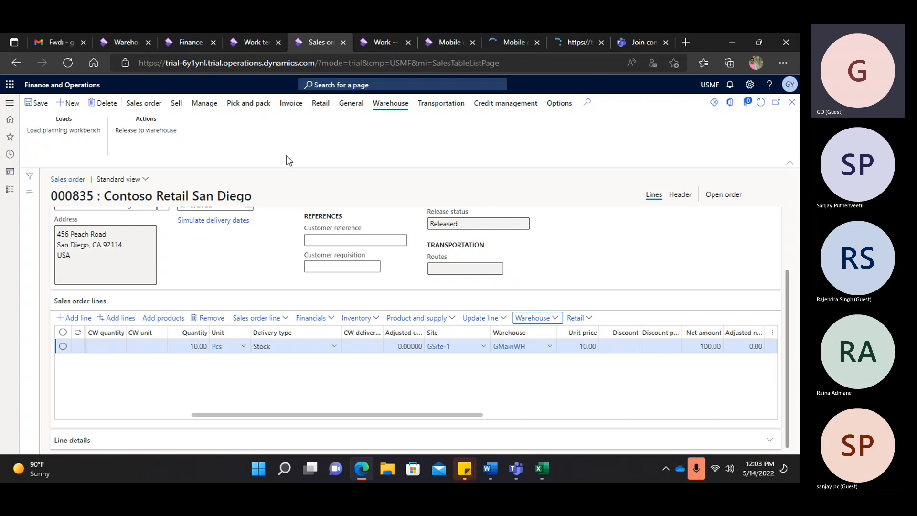
left_click(364, 44)
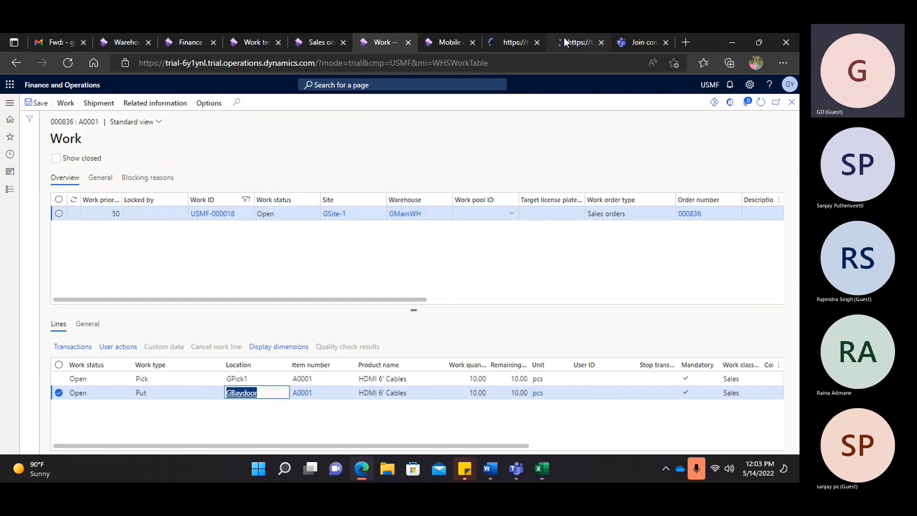
left_click(564, 38)
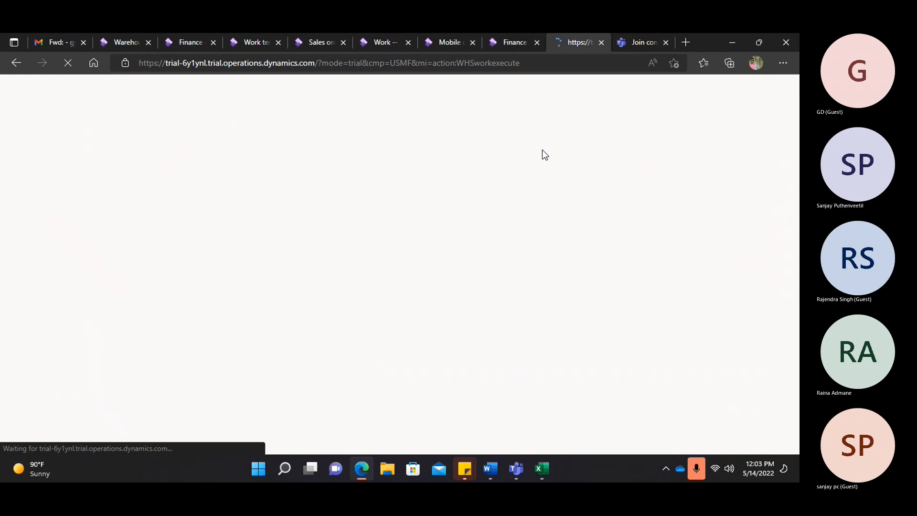
left_click(512, 44)
left_click(564, 41)
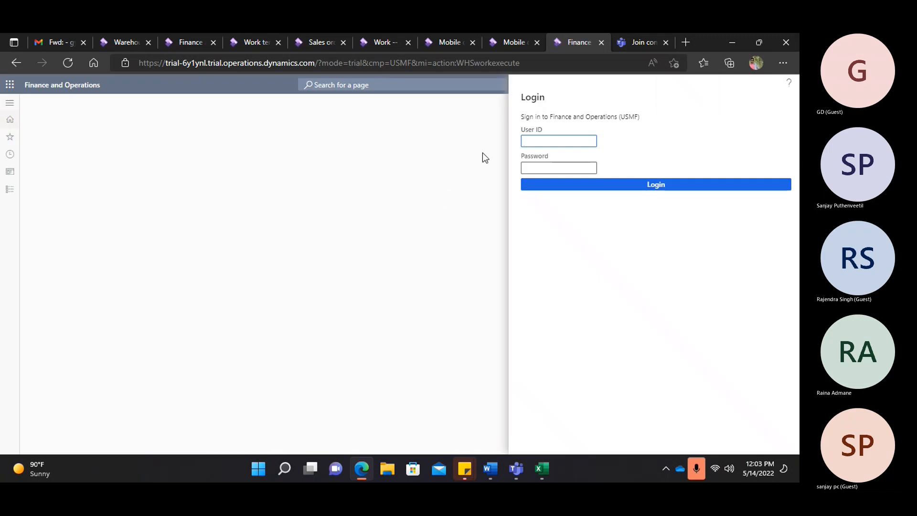
left_click(509, 42)
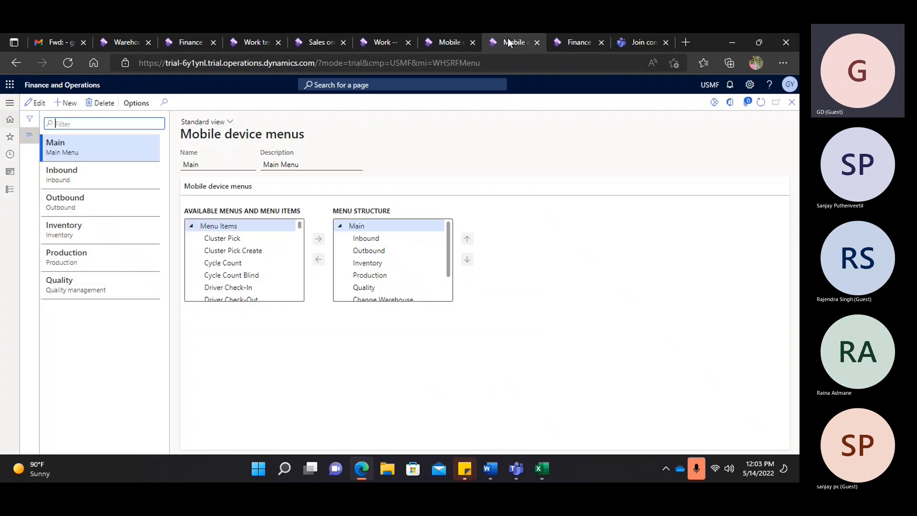
- Open the Worker setup page under Warehouse management
left_click(9, 102)
left_click(38, 232)
scroll(47, 292, "down", 4)
scroll(46, 292, "down", 3)
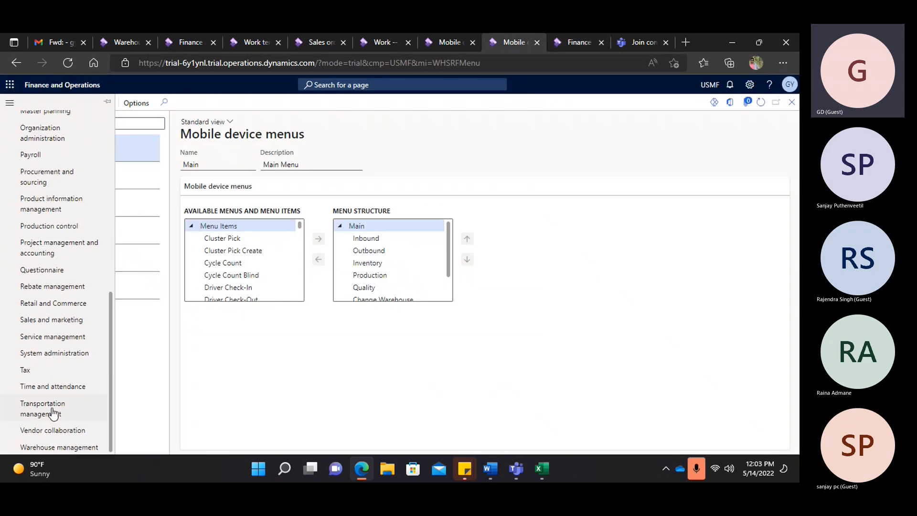
left_click(70, 450)
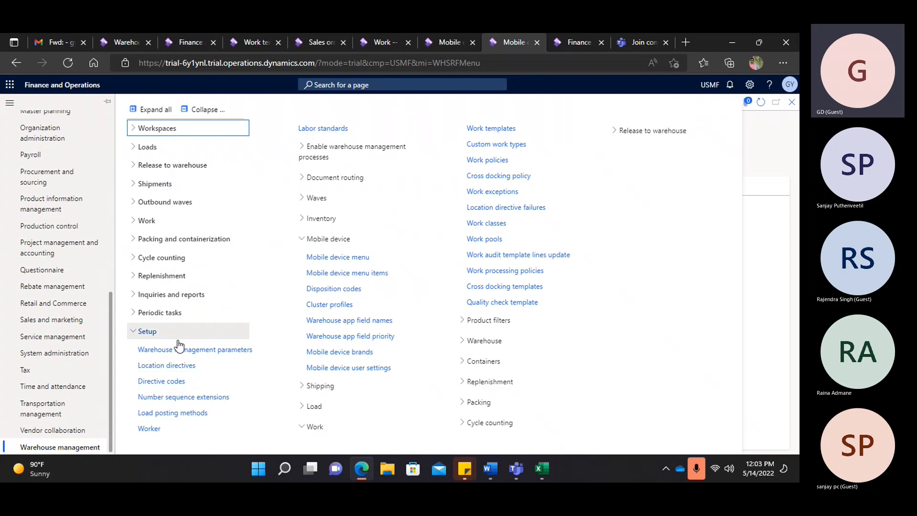
left_click(151, 428)
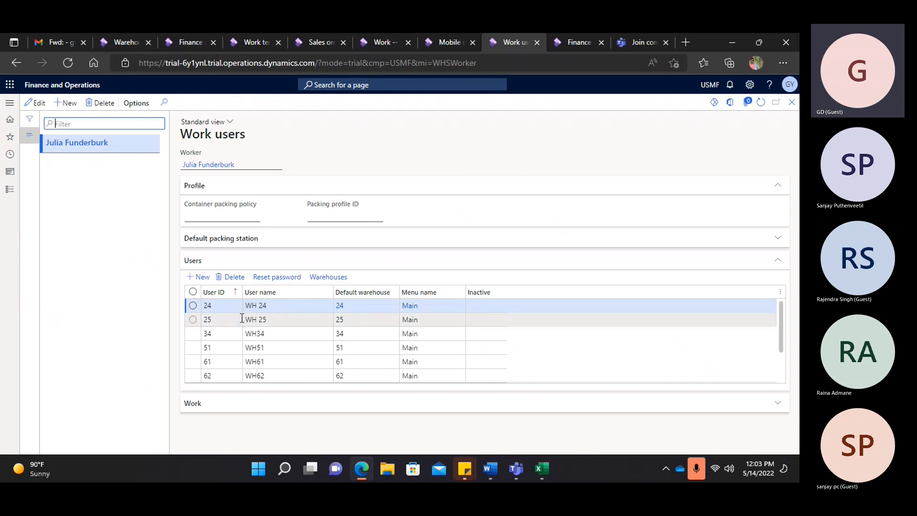
- Add a work user with its user ID and name, warehouse GMainWH, menu Main, and save
left_click(201, 277)
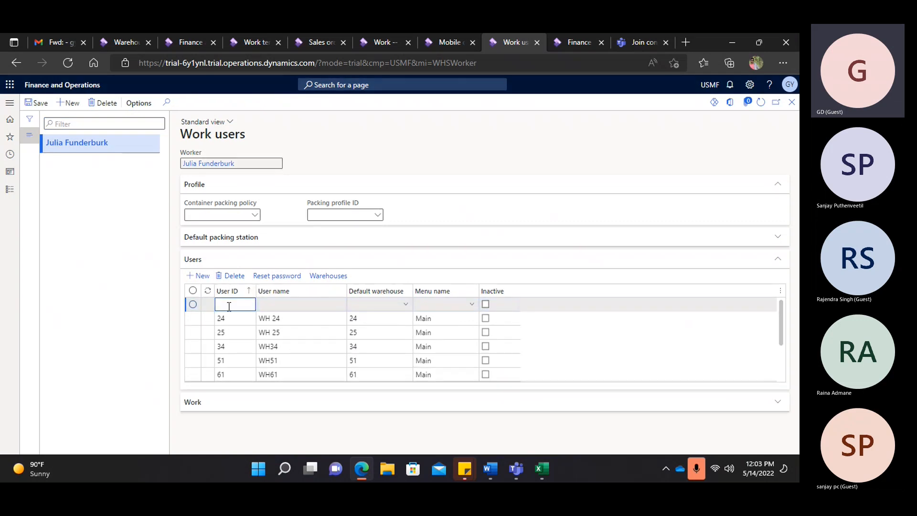
type("Gyan")
left_click(271, 305)
type("Gyan")
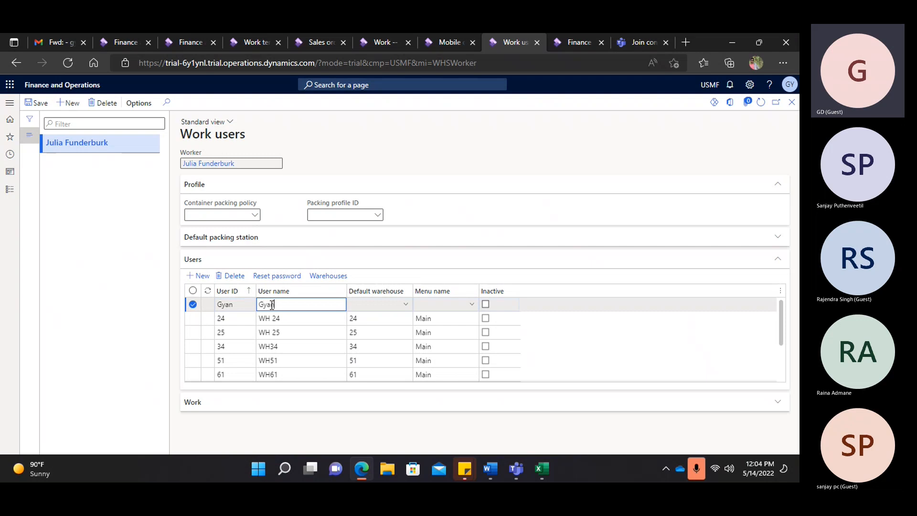
left_click(406, 304)
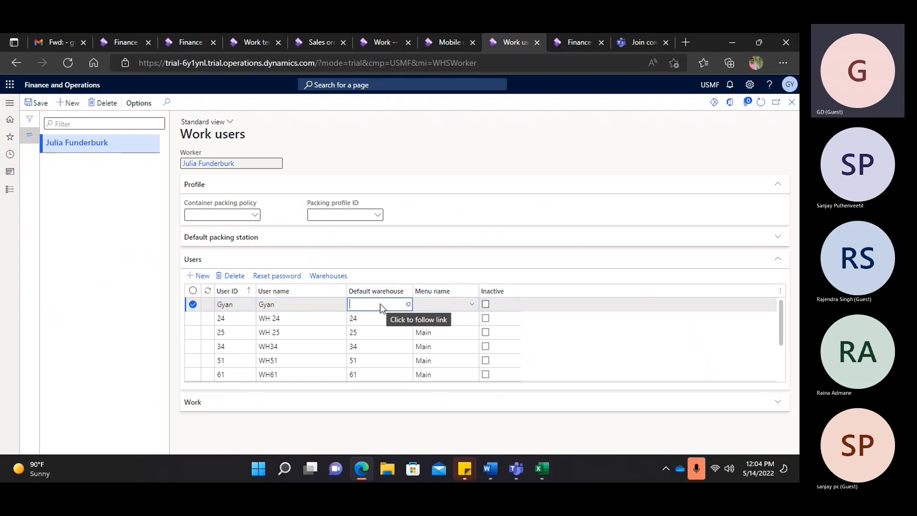
scroll(381, 352, "down", 2)
left_click(387, 400)
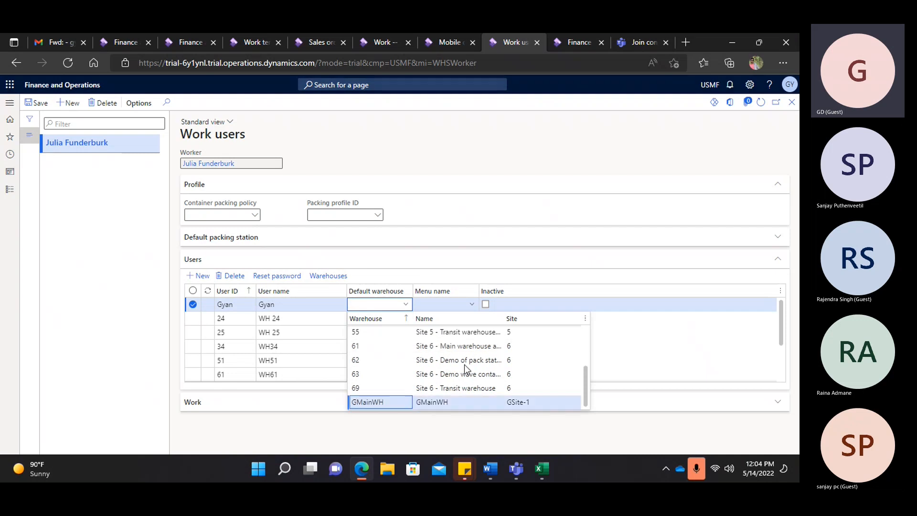
left_click(472, 304)
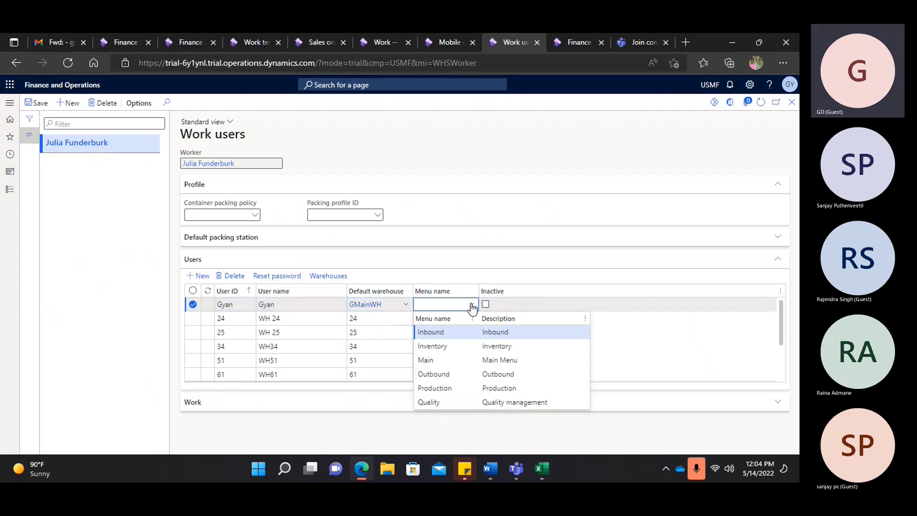
left_click(434, 361)
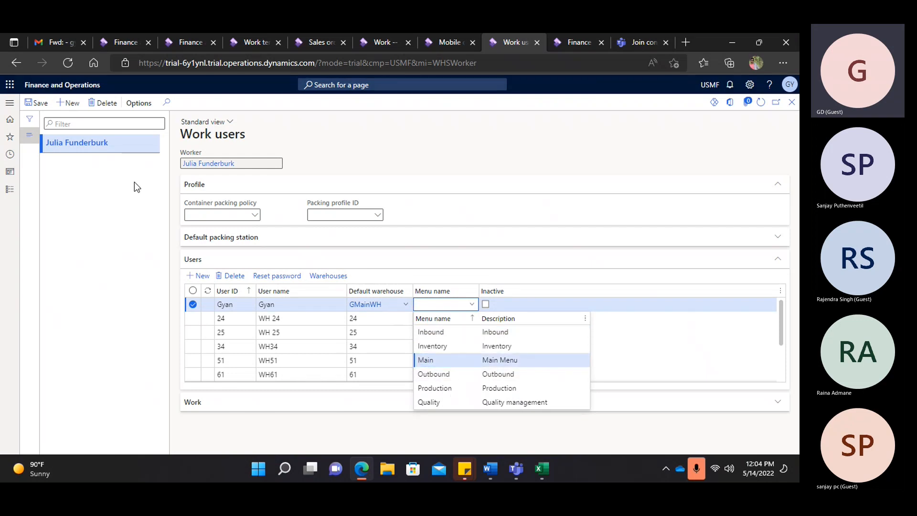
left_click(37, 104)
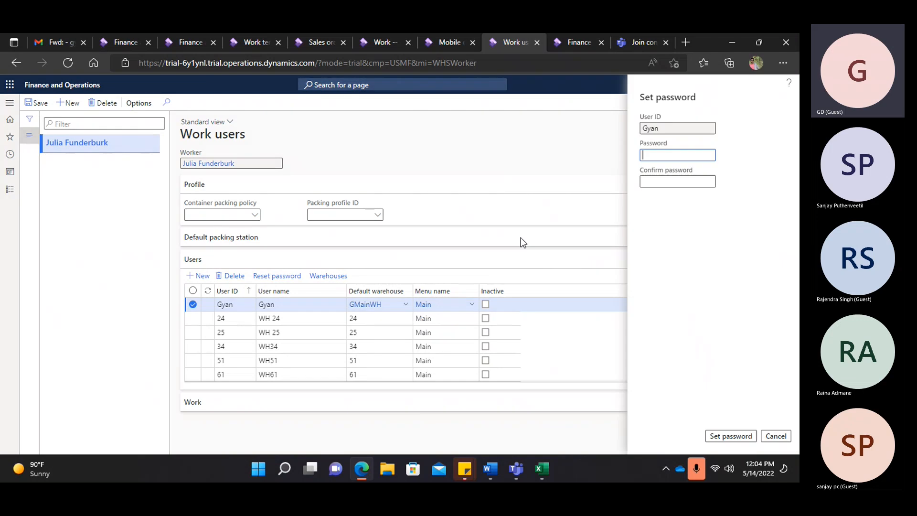
- Enter and confirm the new work user's password and apply it
type("12")
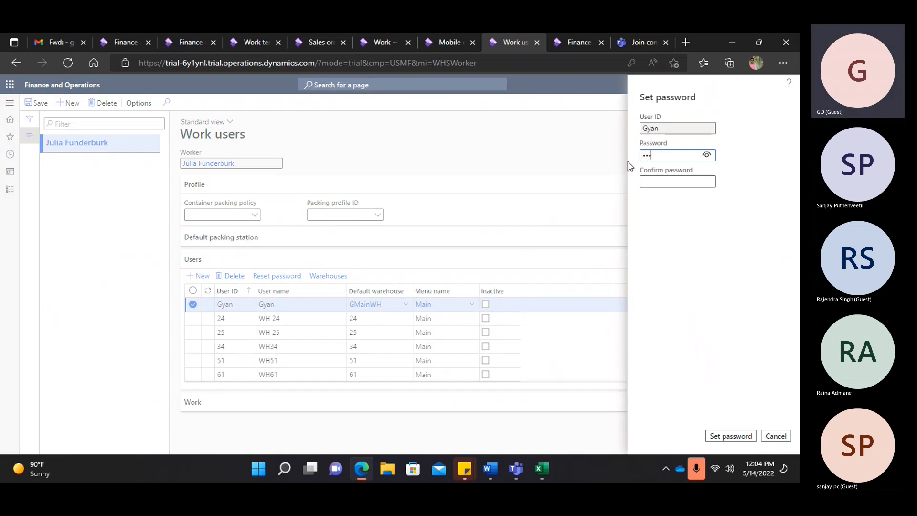
left_click(655, 182)
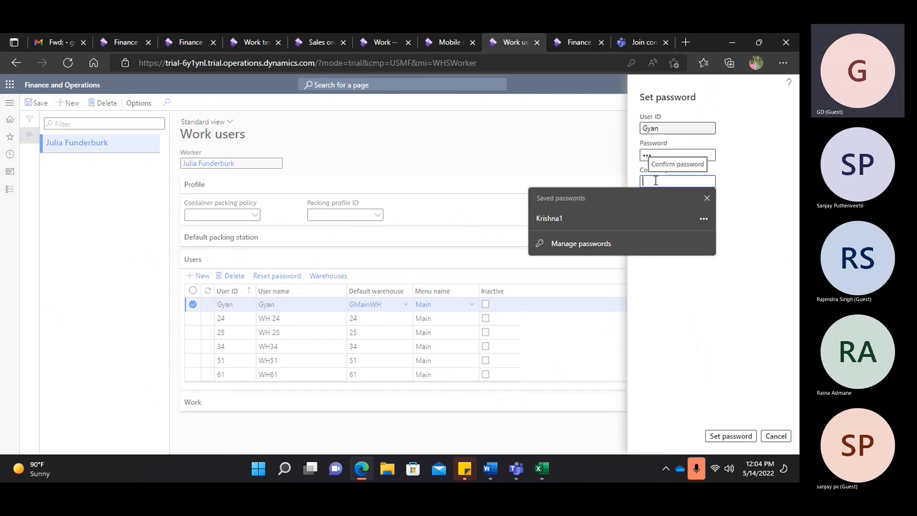
type("123")
left_click(752, 435)
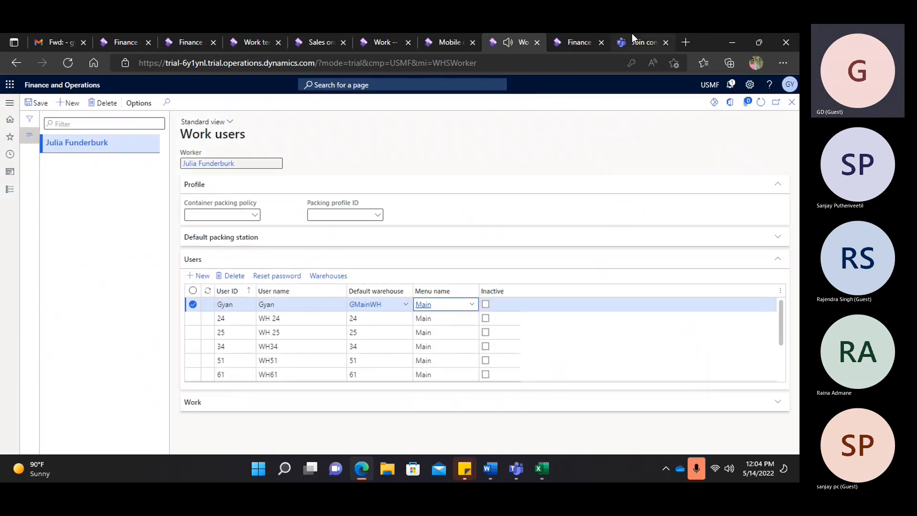
- Sign in to the warehouse mobile app with the new user's ID and password
left_click(572, 42)
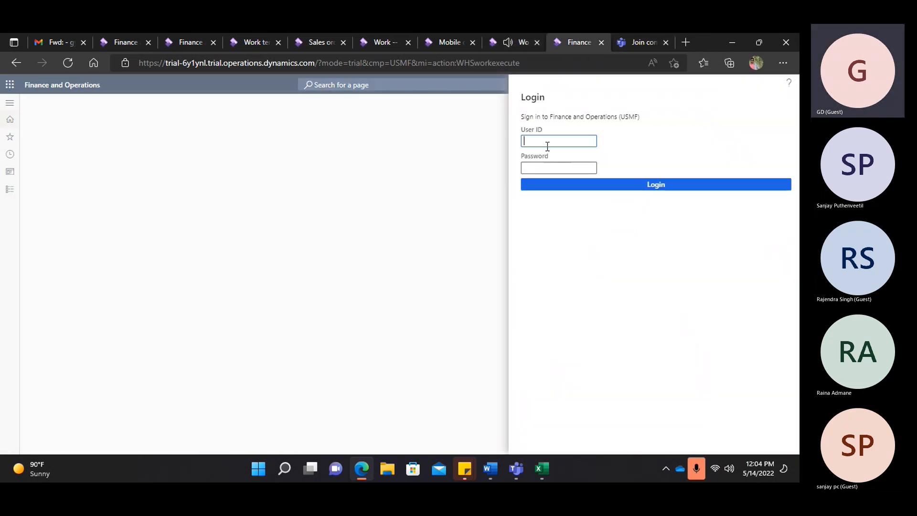
type("gyan")
left_click(537, 168)
type("•••")
left_click(588, 185)
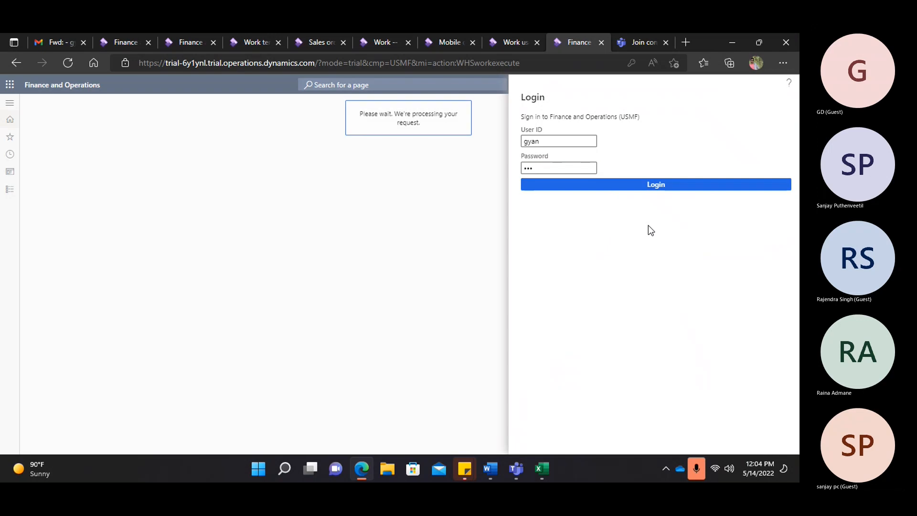
left_click(677, 81)
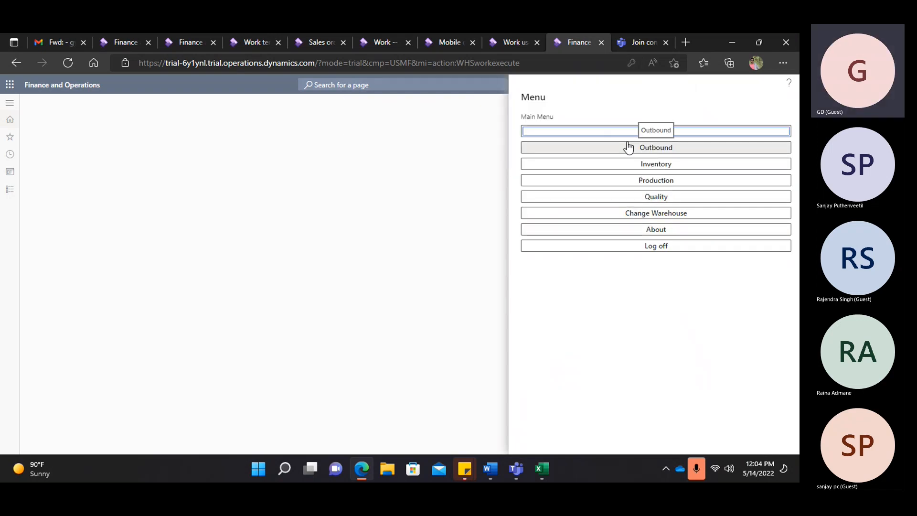
- Start Outbound > GSales order Picking, then place the Work tab beside the app
left_click(647, 137)
left_click(646, 147)
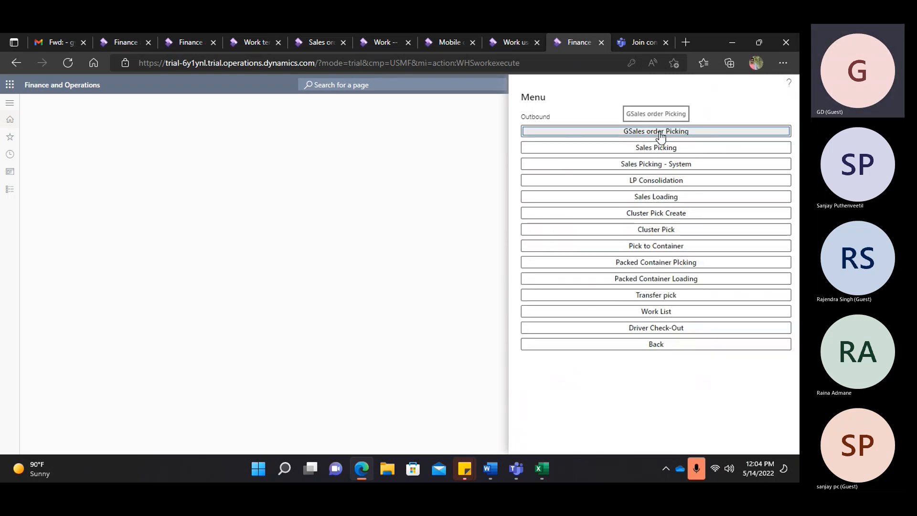
left_click(670, 203)
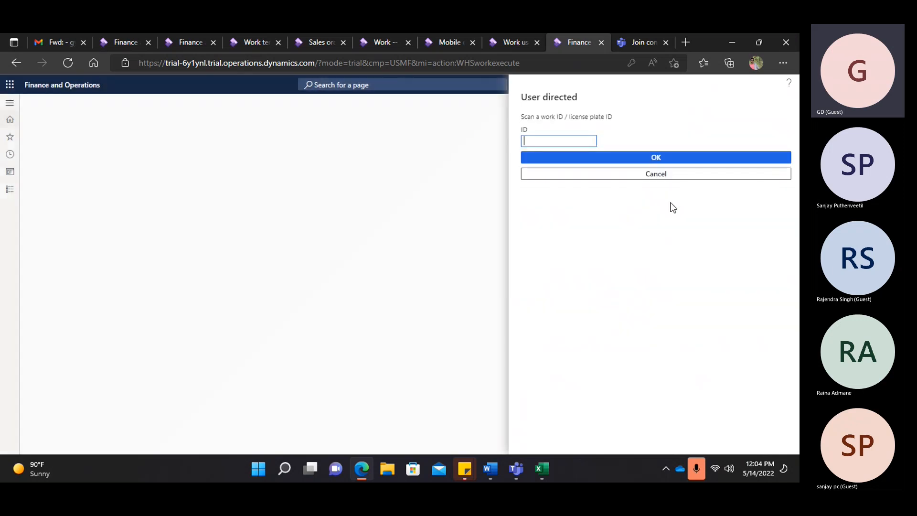
left_click(377, 42)
left_click_drag(383, 43, 537, 54)
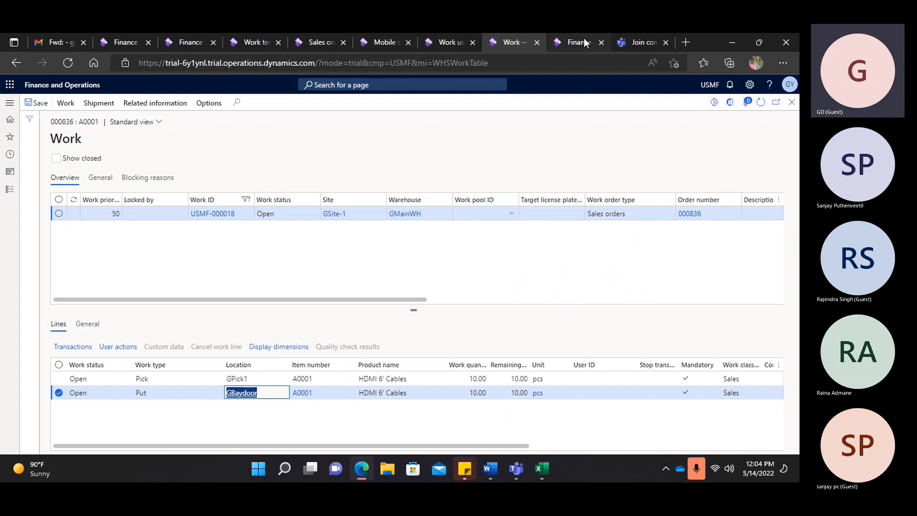
- Copy work ID USMF-000018 from the Work grid into the warehouse app and submit it
left_click(584, 38)
left_click(518, 39)
left_click_drag(238, 216, 192, 230)
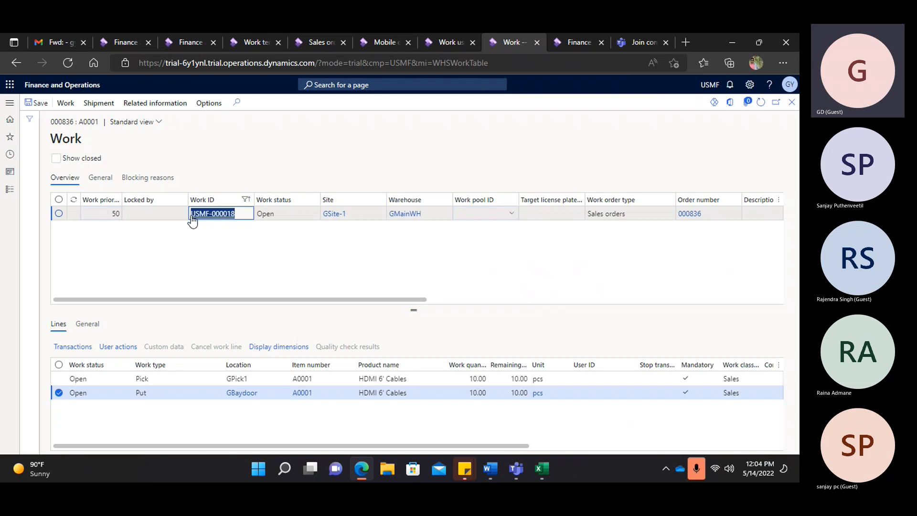
key("ctrl+c")
left_click(576, 41)
left_click(564, 140)
key("ctrl+v")
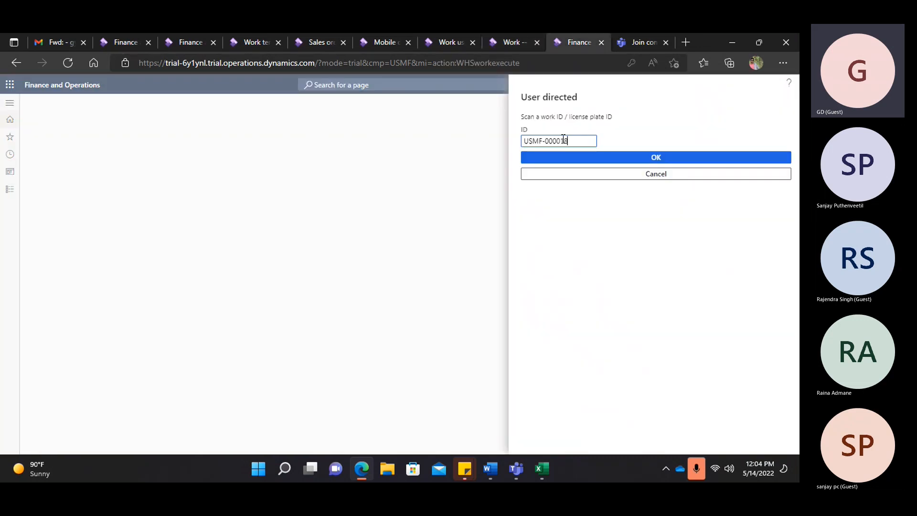
left_click(559, 160)
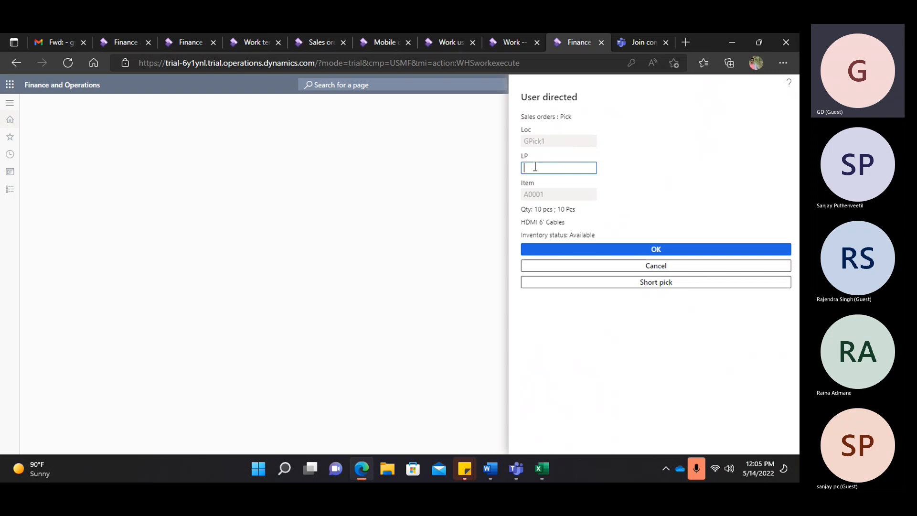
left_click(440, 38)
left_click(507, 44)
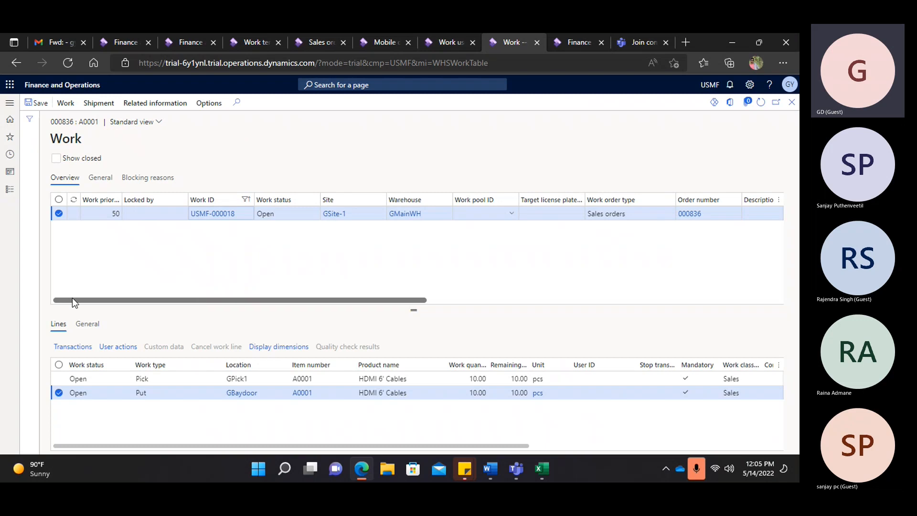
- Open the full on-hand inventory for item A0001 from its product information
left_click(300, 380)
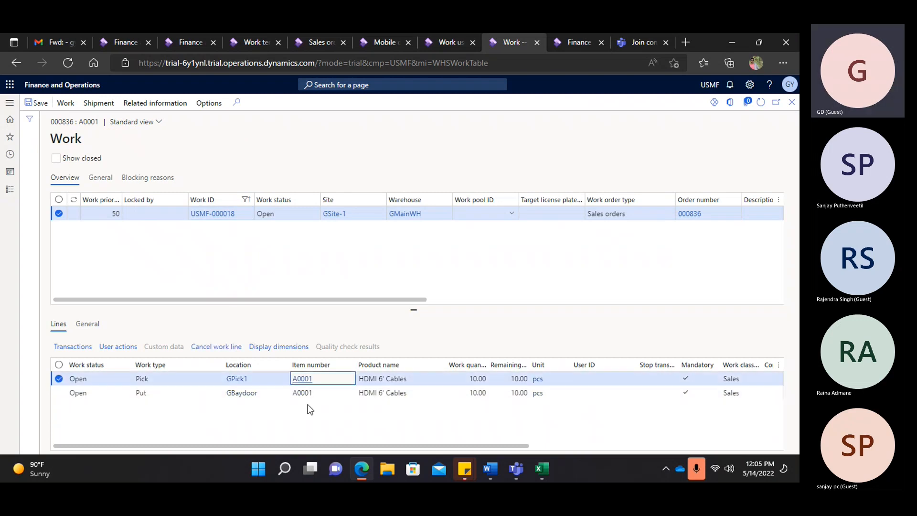
left_click(302, 380)
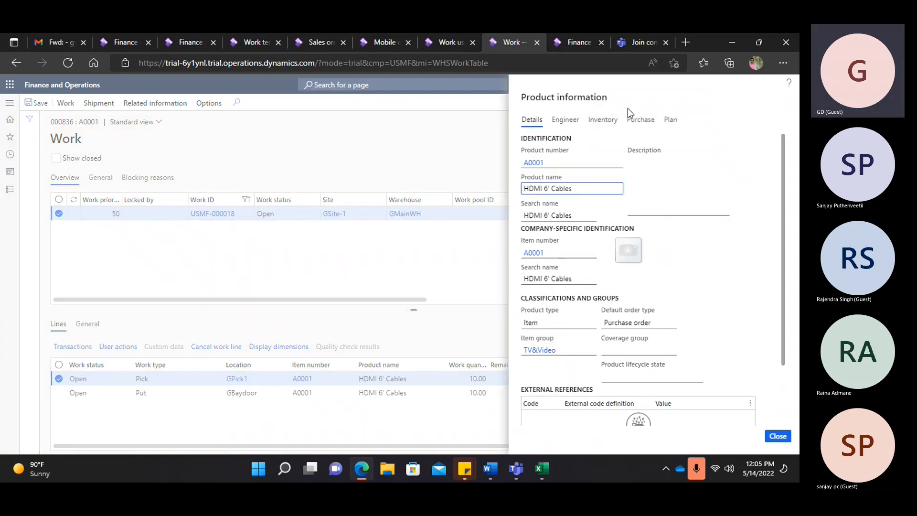
left_click(602, 120)
scroll(558, 352, "down", 2)
left_click(541, 411)
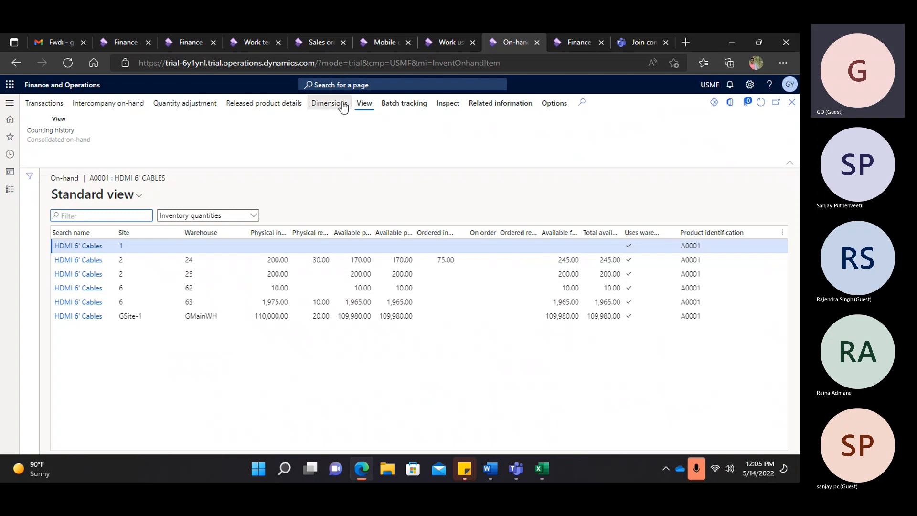
- Show on-hand by location and license plate for warehouse gmain, and enter LP-000001 on the GPick1 pick
left_click(645, 245)
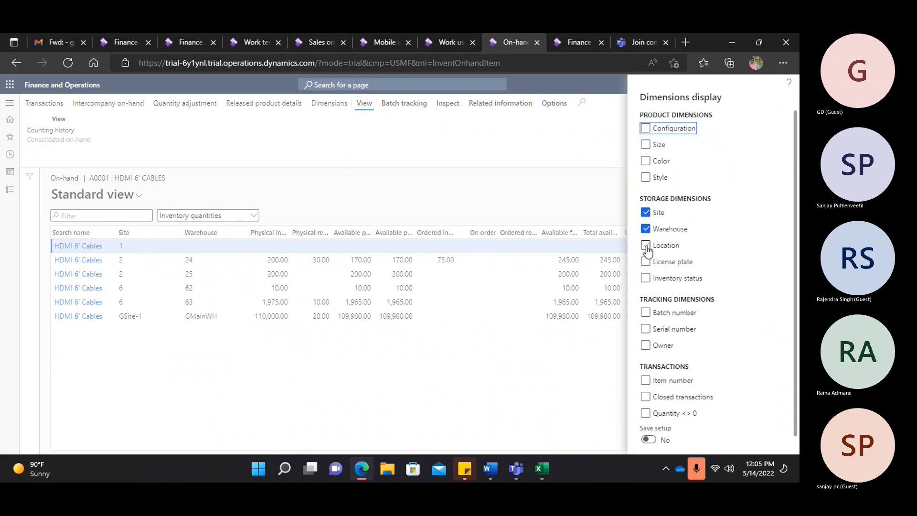
left_click(645, 261)
scroll(680, 330, "down", 1)
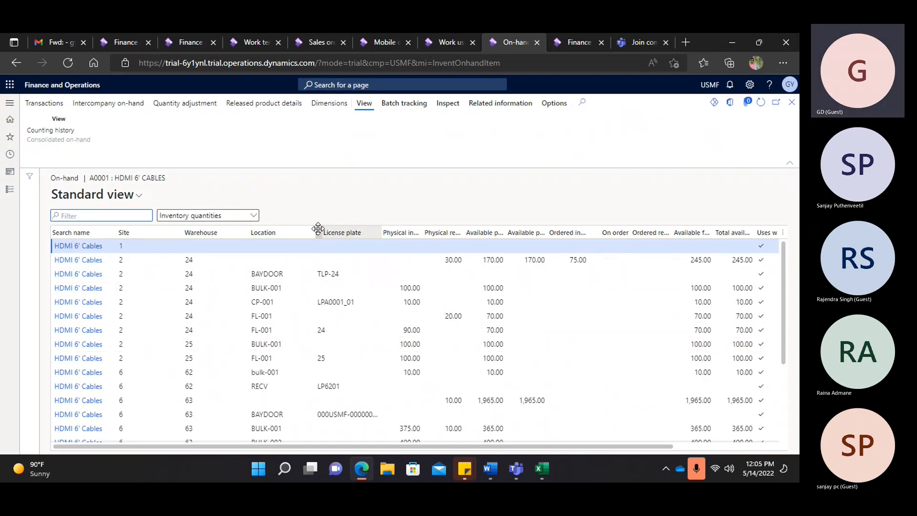
left_click(241, 246)
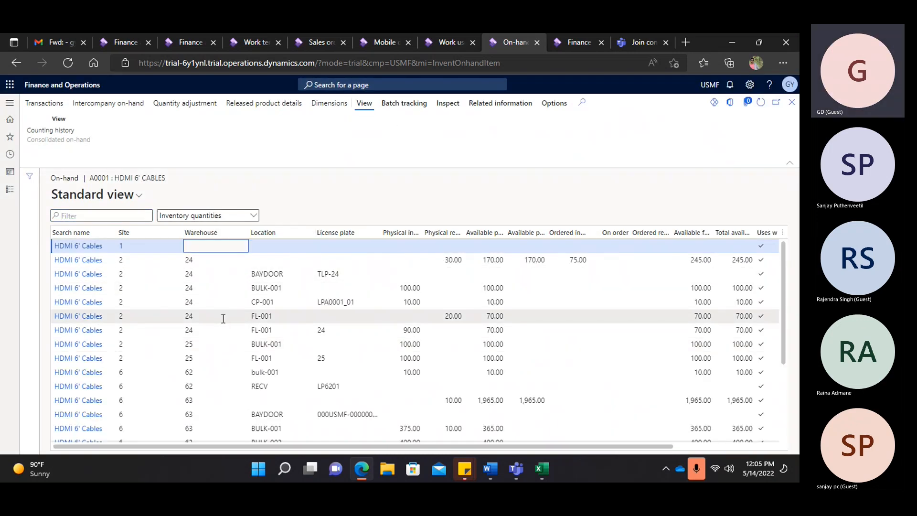
left_click(242, 232)
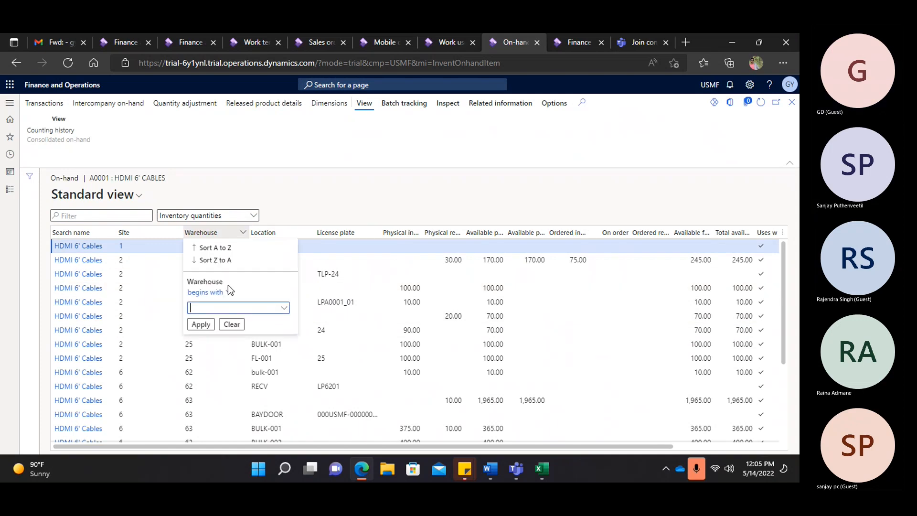
type("gmain")
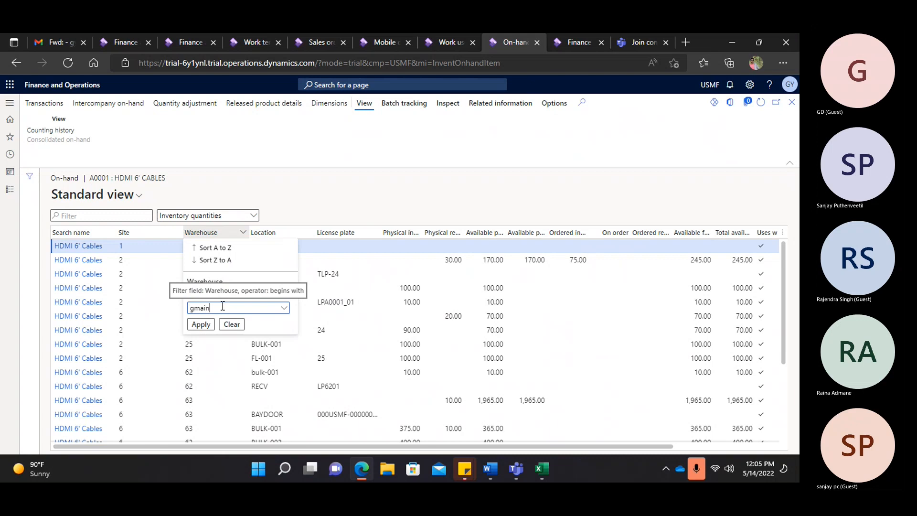
left_click(200, 325)
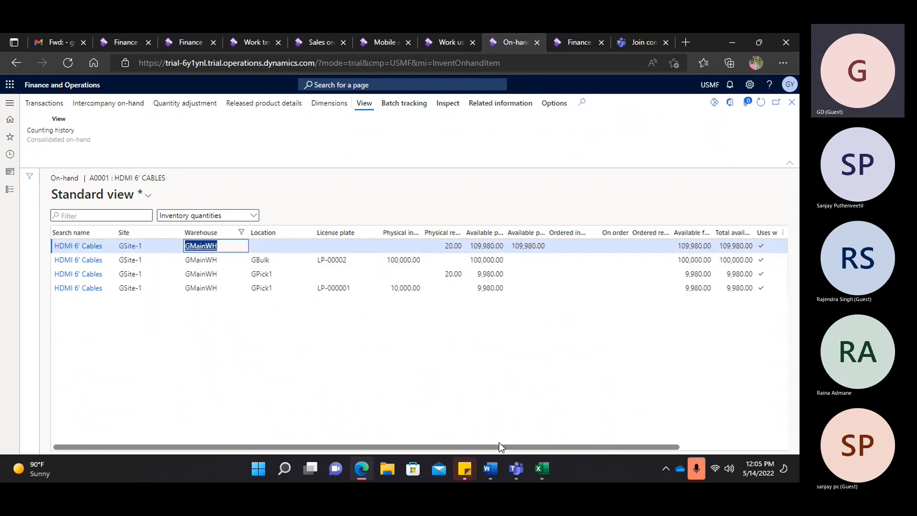
left_click_drag(495, 448, 520, 448)
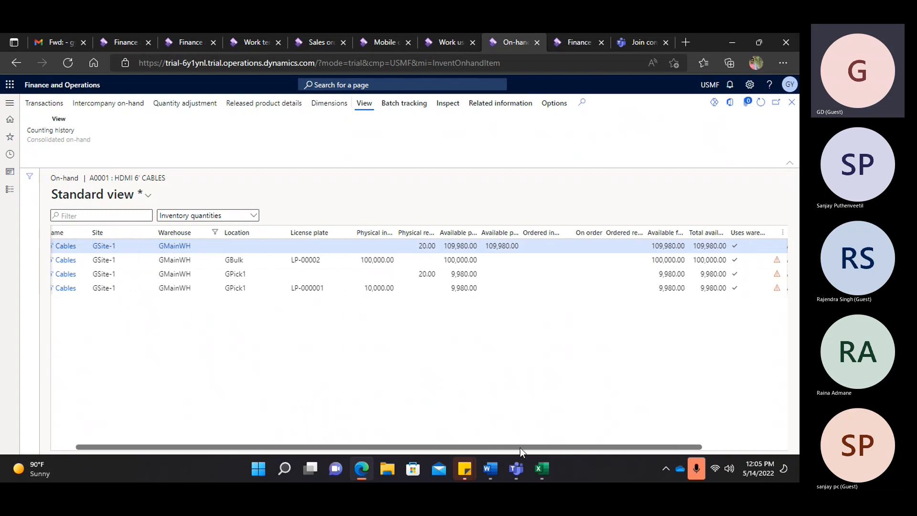
left_click(325, 289)
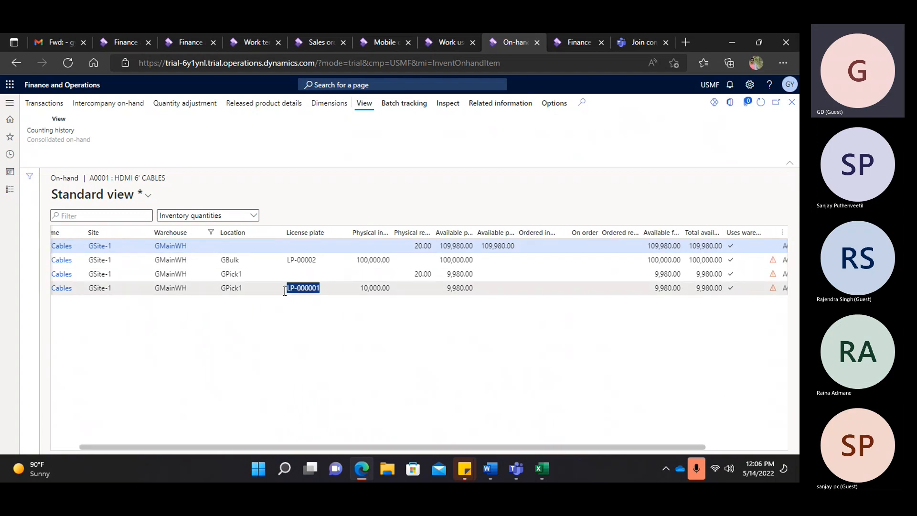
left_click(575, 43)
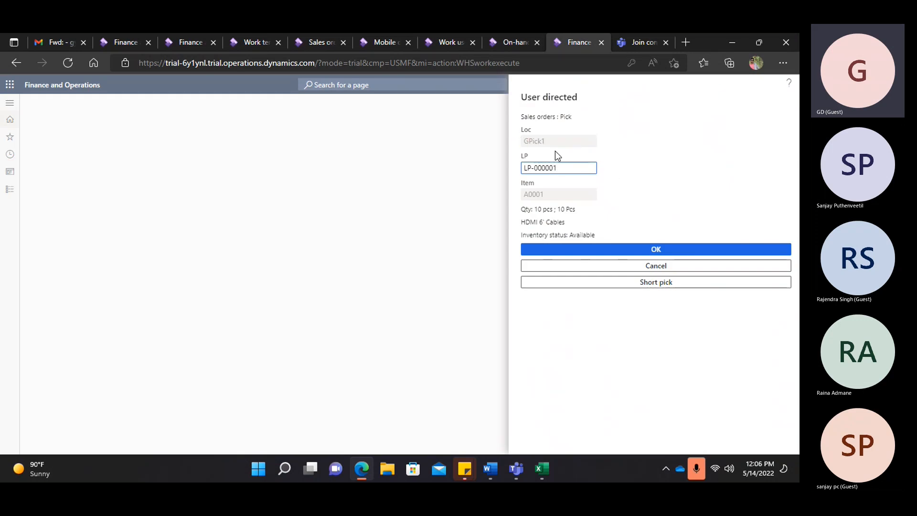
- Confirm the GPick1 pick from license plate LP-000001
left_click_drag(550, 140, 601, 236)
left_click(567, 222)
left_click(621, 212)
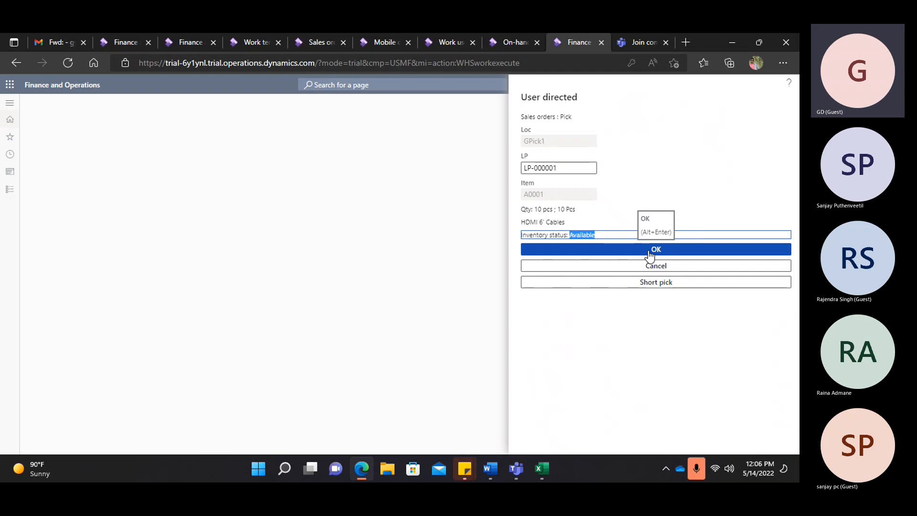
left_click(648, 252)
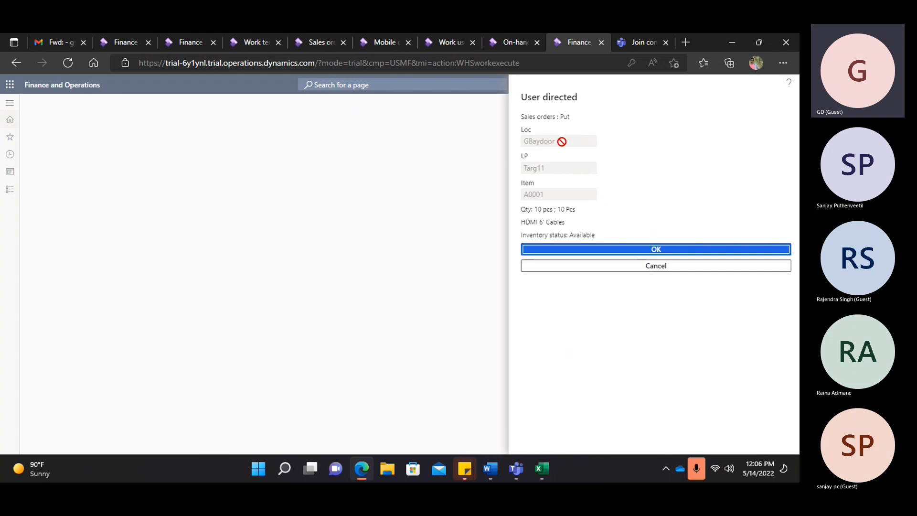
- Confirm the put to GBaydoor on Targ11, completing work USMF-000018
left_click_drag(561, 141, 522, 168)
left_click(554, 167)
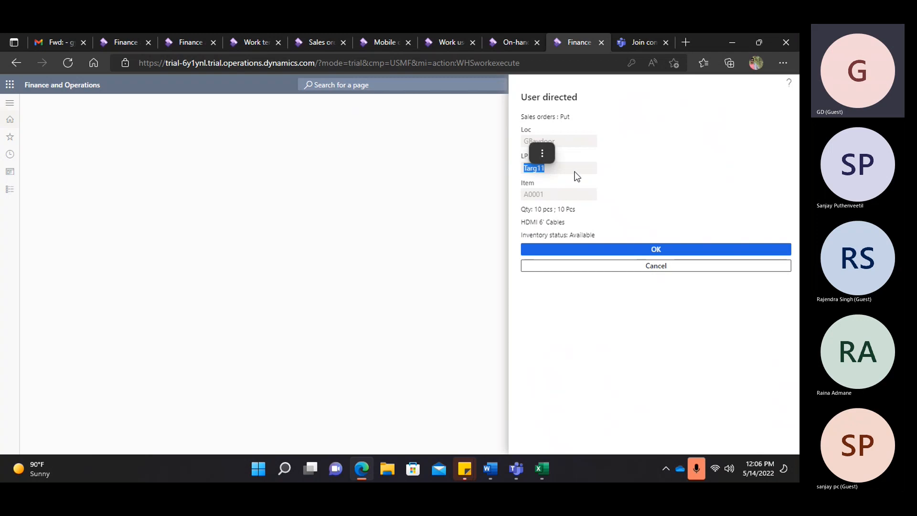
left_click(646, 250)
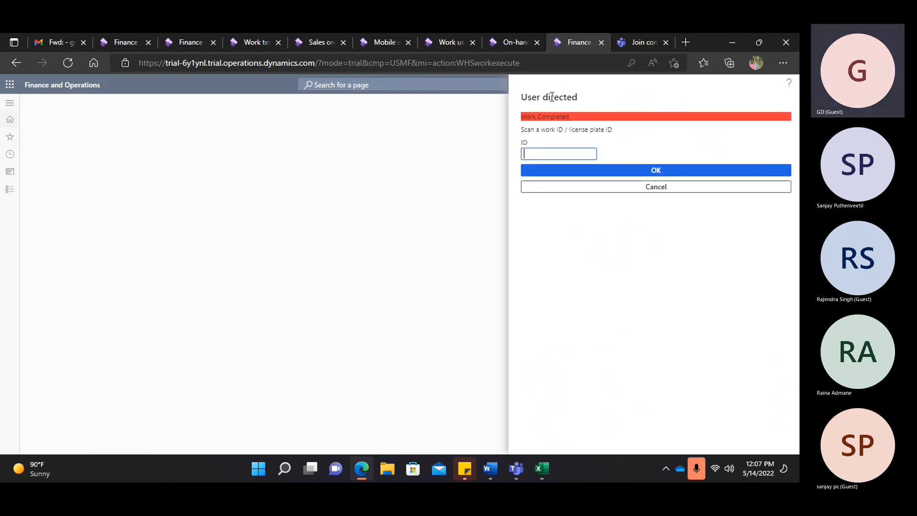
left_click(438, 41)
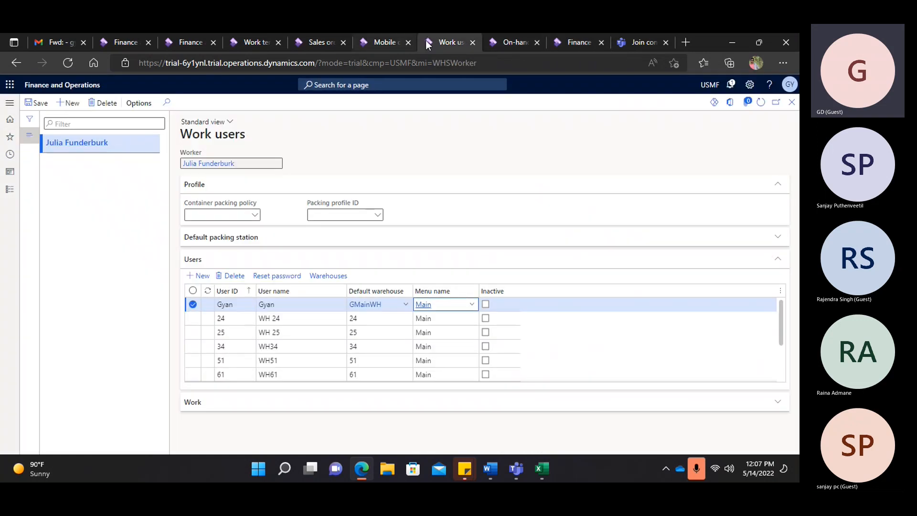
- Close the on-hand and product information views and refresh work USMF-000018 to show it Closed
left_click(508, 42)
left_click(791, 101)
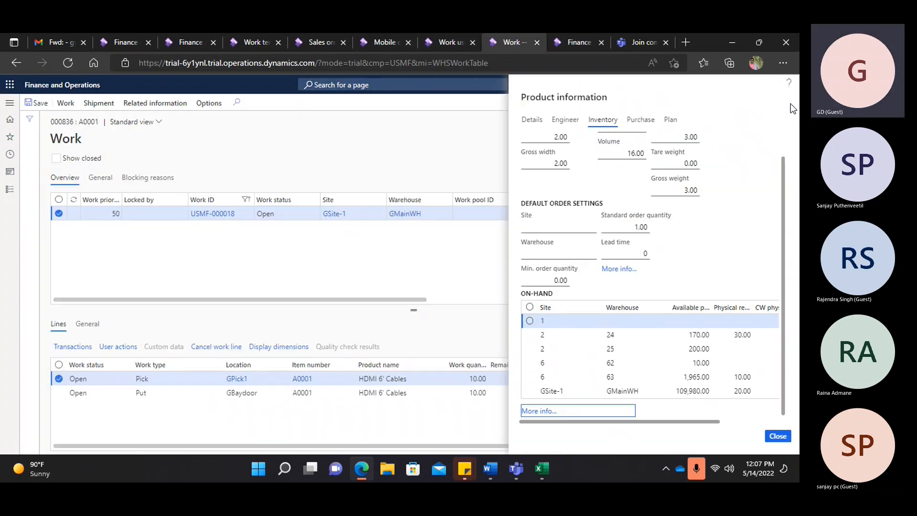
left_click(777, 436)
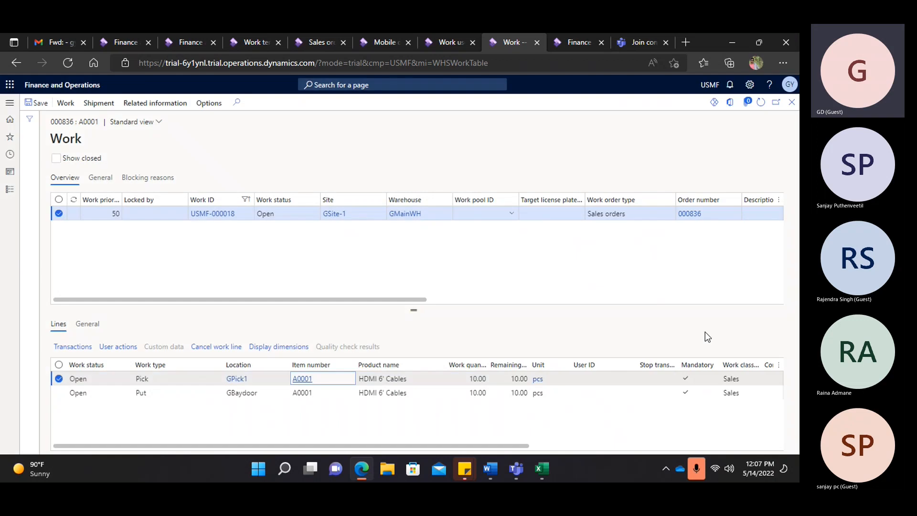
left_click(760, 106)
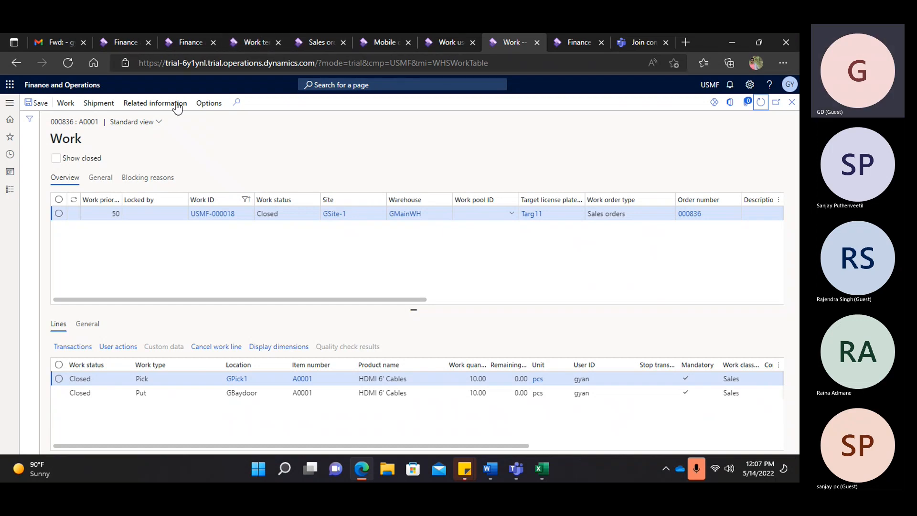
- Review the work's shipment actions and its GBaydoor Put line, then return to the Outbound mobile device menu
left_click(319, 42)
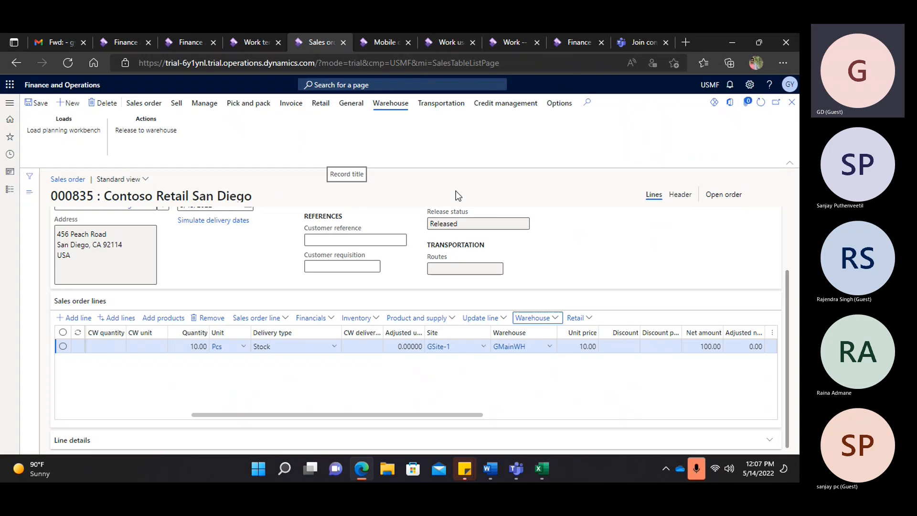
left_click(379, 42)
left_click(443, 41)
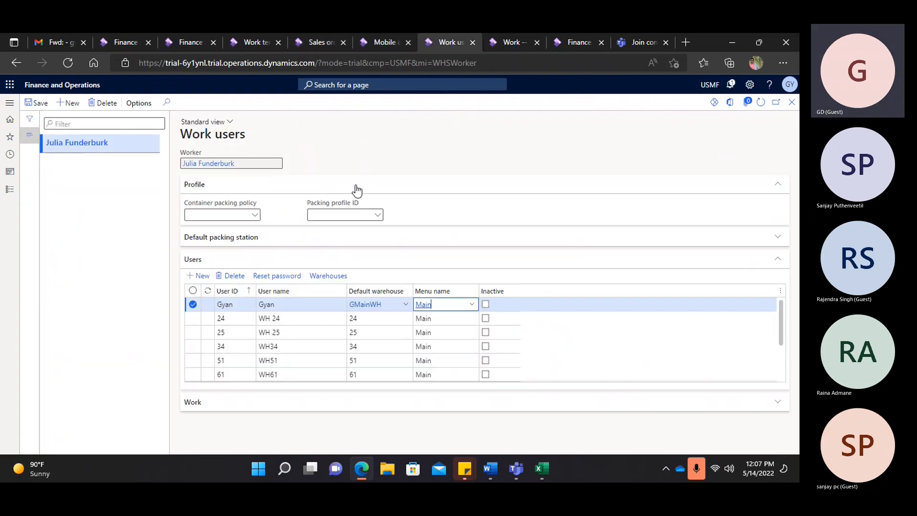
left_click(514, 42)
left_click(100, 103)
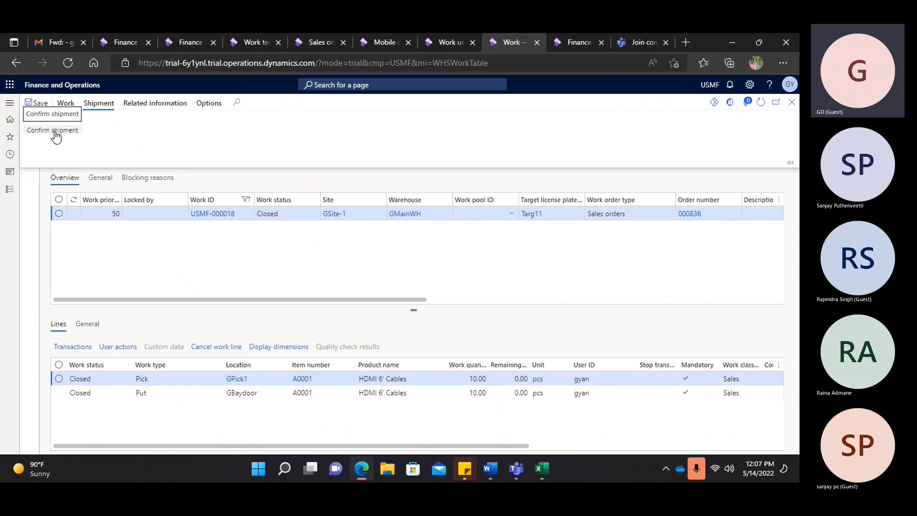
left_click(246, 395)
left_click_drag(262, 393, 225, 399)
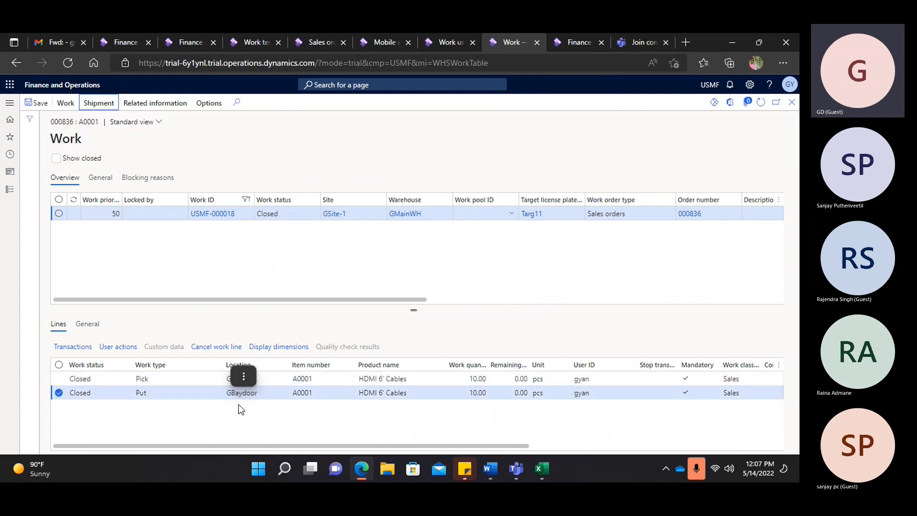
left_click(440, 38)
left_click(385, 39)
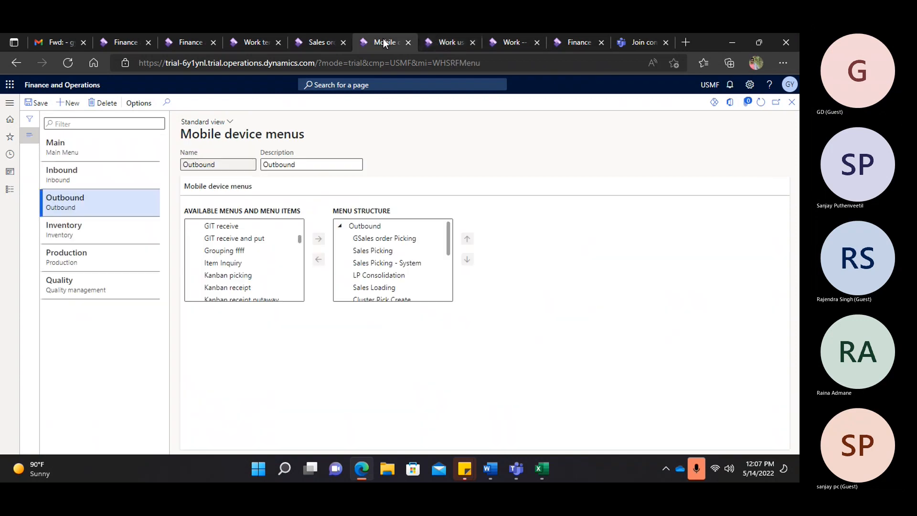
- Open the full on-hand inventory for item A0001 from the order 000836 work
left_click(508, 42)
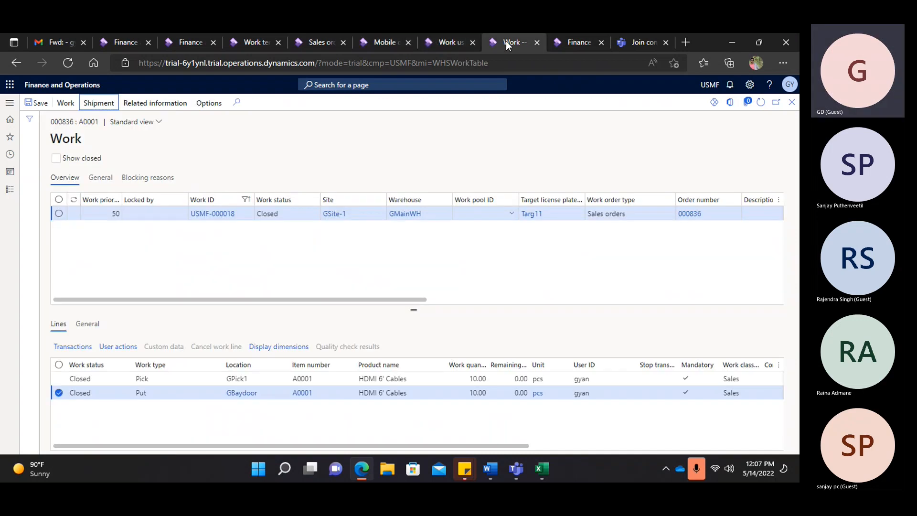
left_click(305, 394)
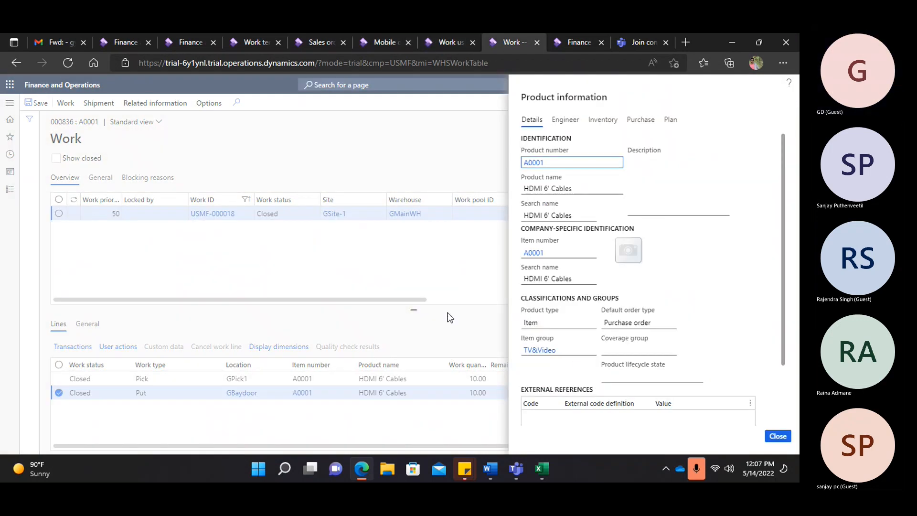
scroll(631, 144, "down", 3)
left_click(602, 121)
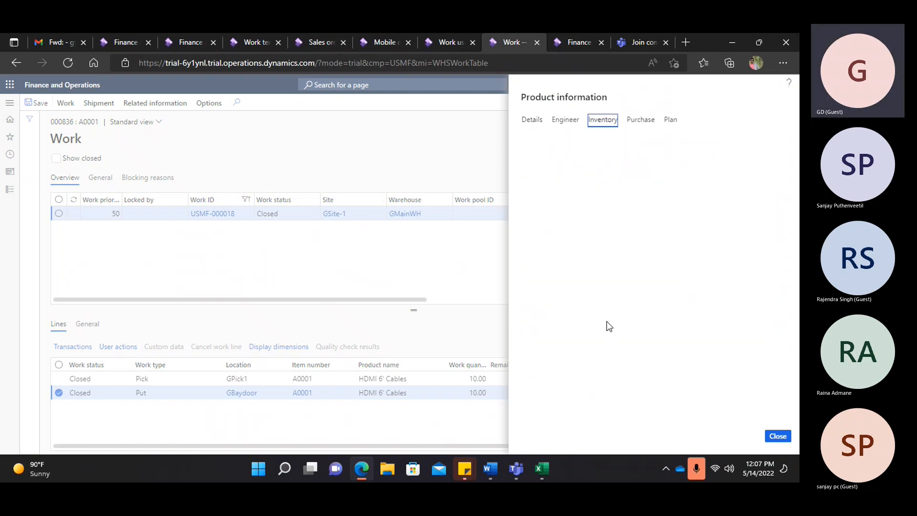
left_click(533, 413)
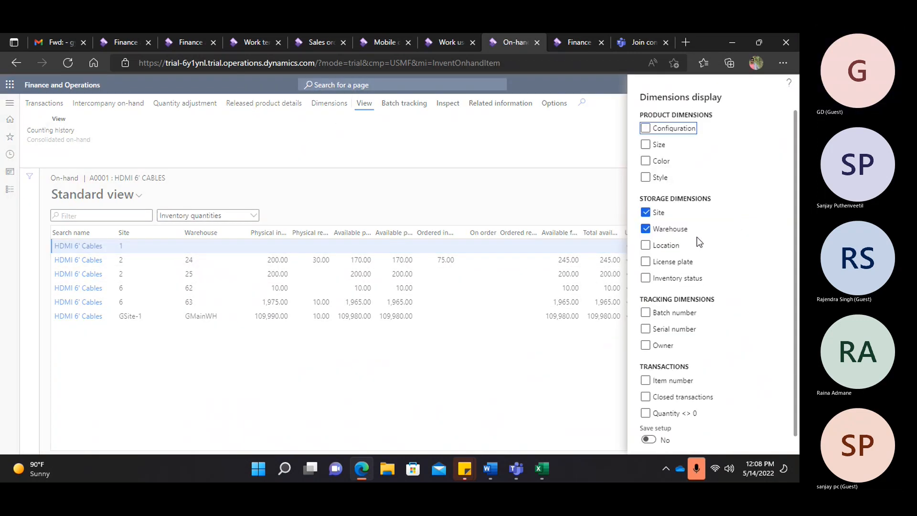
- Break A0001 on-hand down by location and item number, filtered to warehouse GMainWH
left_click(661, 245)
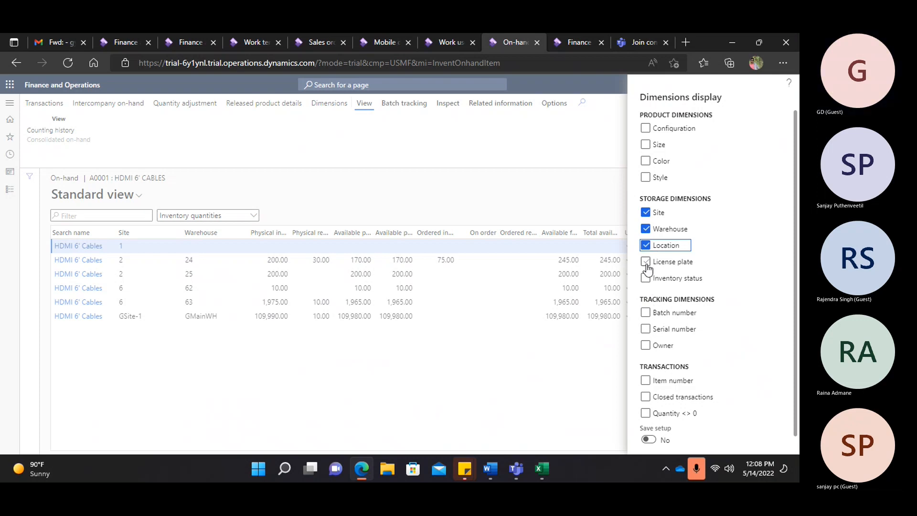
left_click(645, 380)
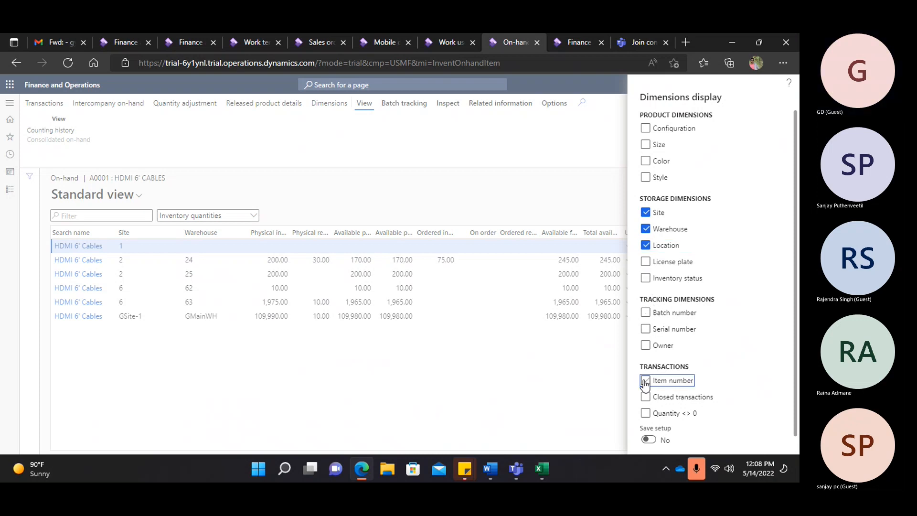
scroll(749, 344, "down", 1)
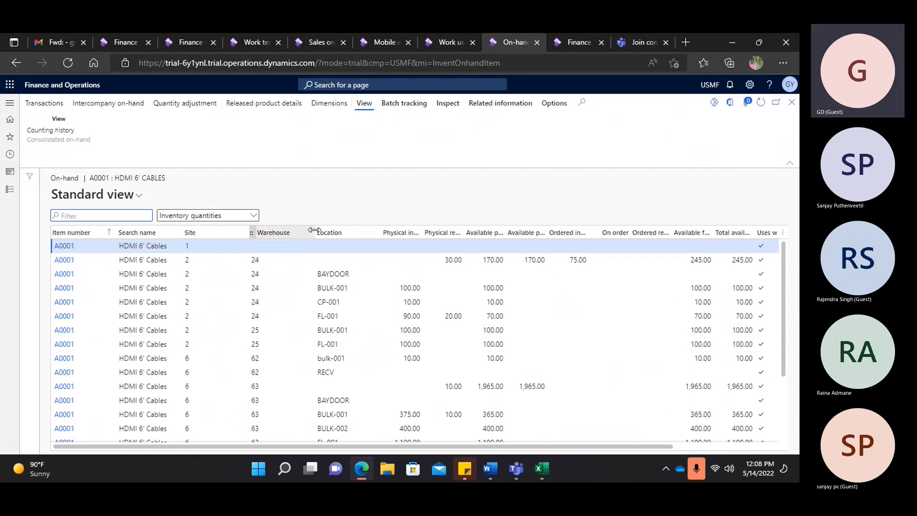
left_click(306, 231)
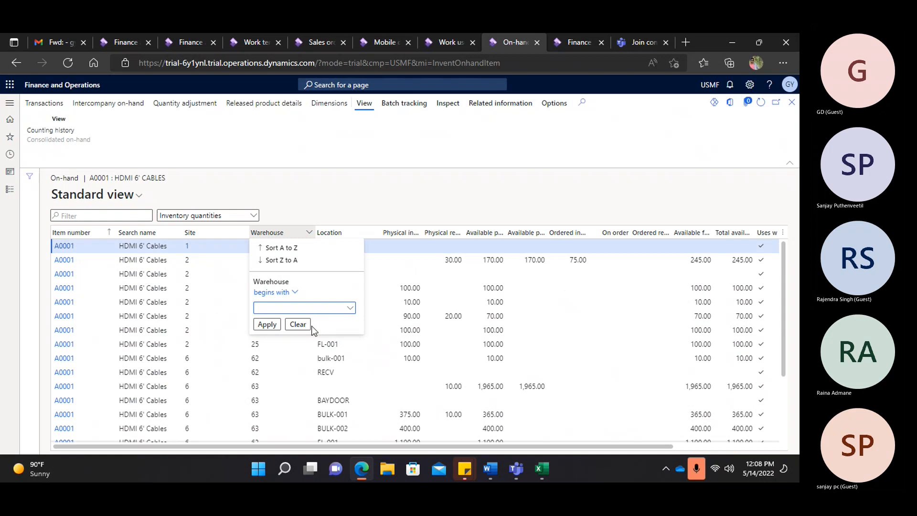
type("gmai")
type("l")
left_click(266, 326)
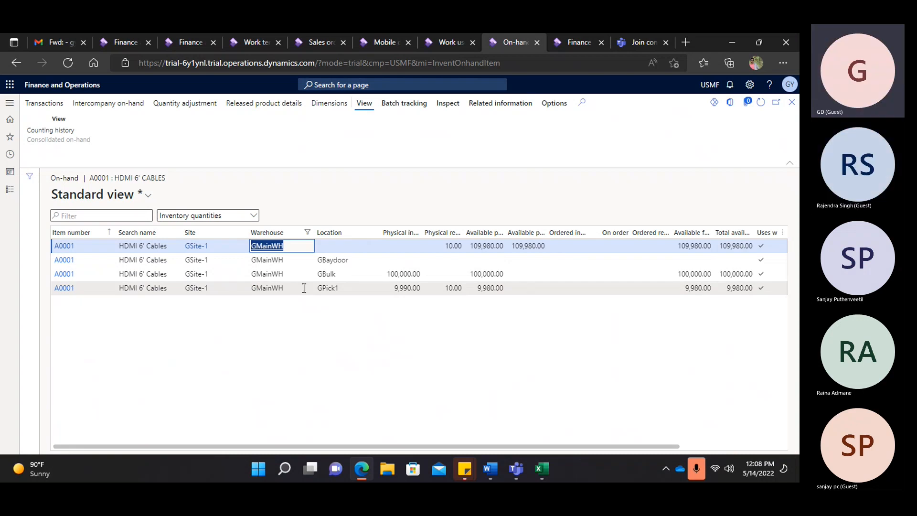
left_click_drag(317, 260, 330, 259)
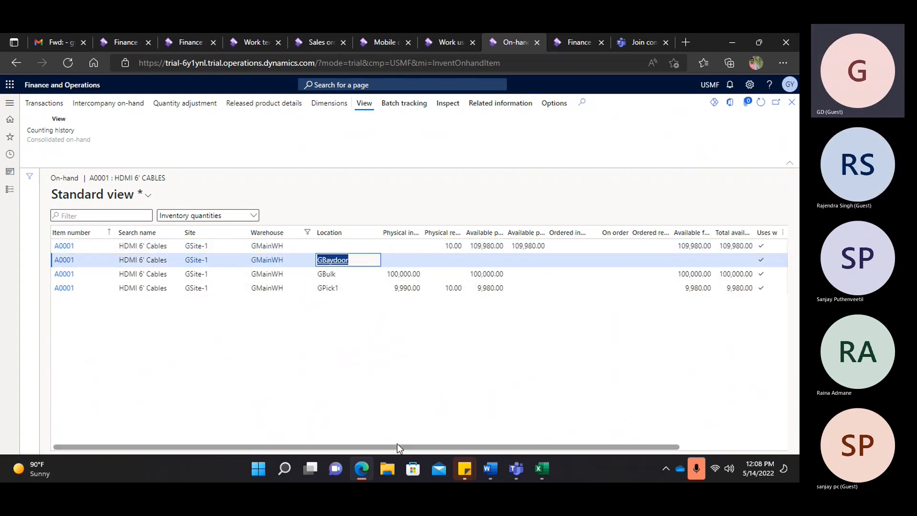
mouse_move(403, 446)
left_mouse_down()
mouse_move(448, 454)
mouse_move(394, 450)
left_mouse_up()
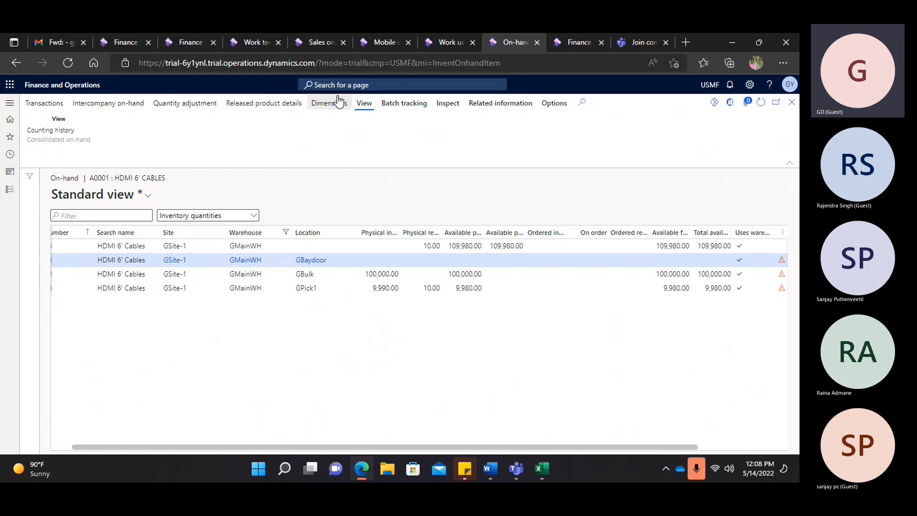
left_click(378, 41)
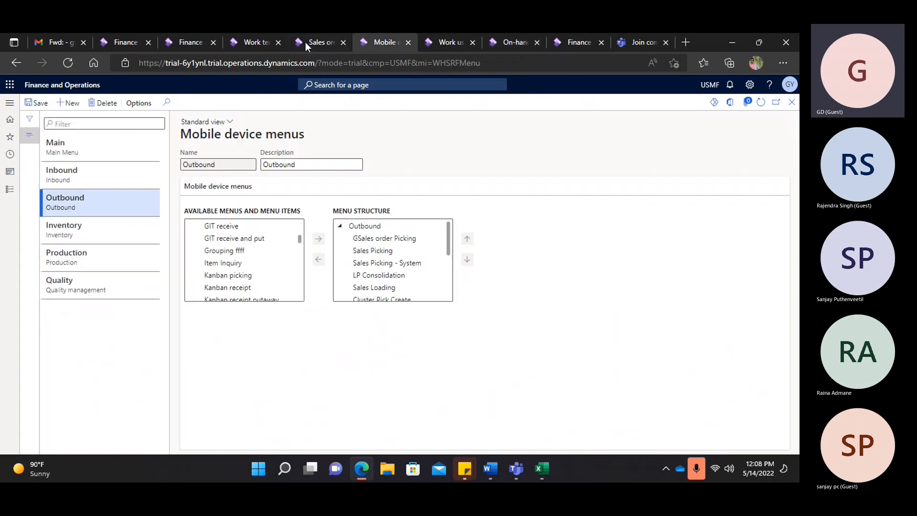
left_click(439, 42)
left_click(505, 41)
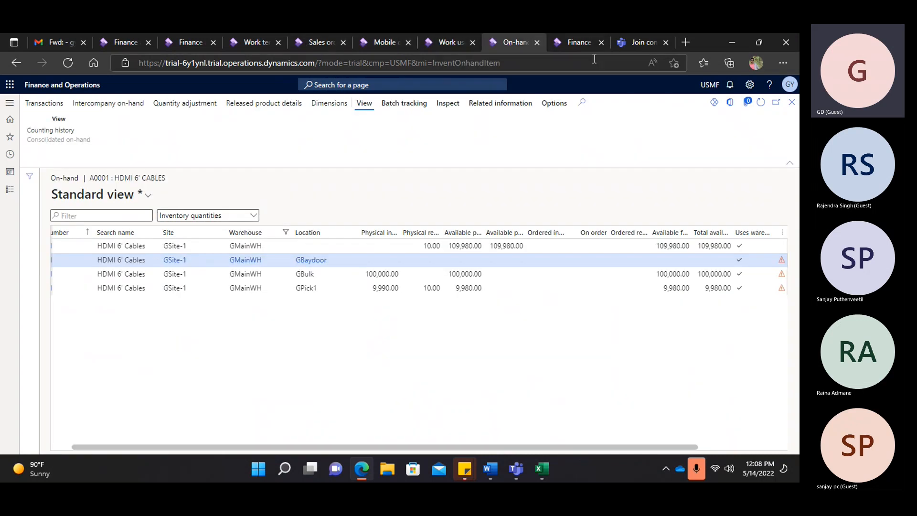
- Close the on-hand views and confirm the shipment for work USMF-000018 on load USMF-000008
left_click(792, 103)
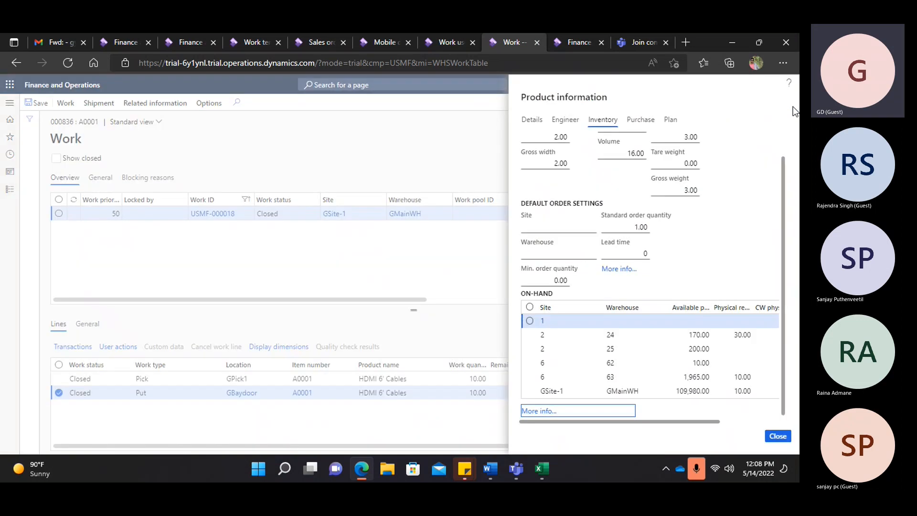
left_click(778, 436)
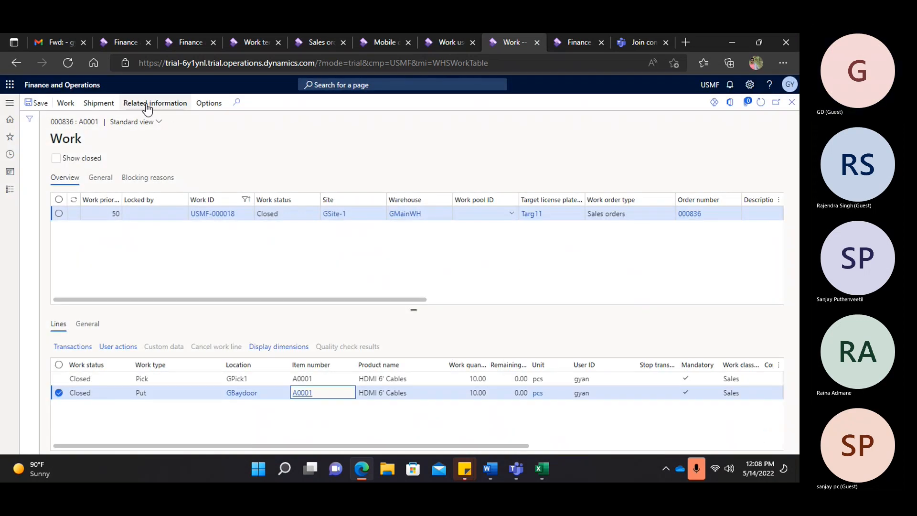
left_click(154, 103)
left_click(98, 103)
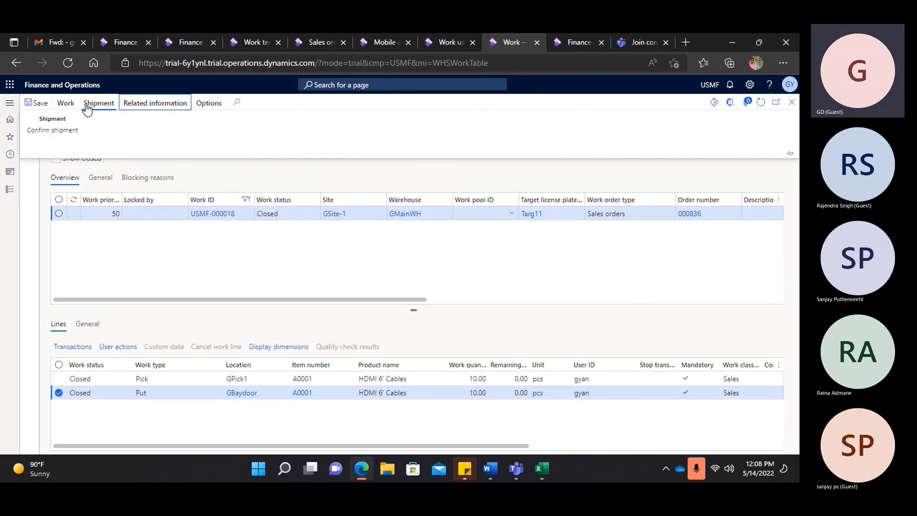
left_click(61, 135)
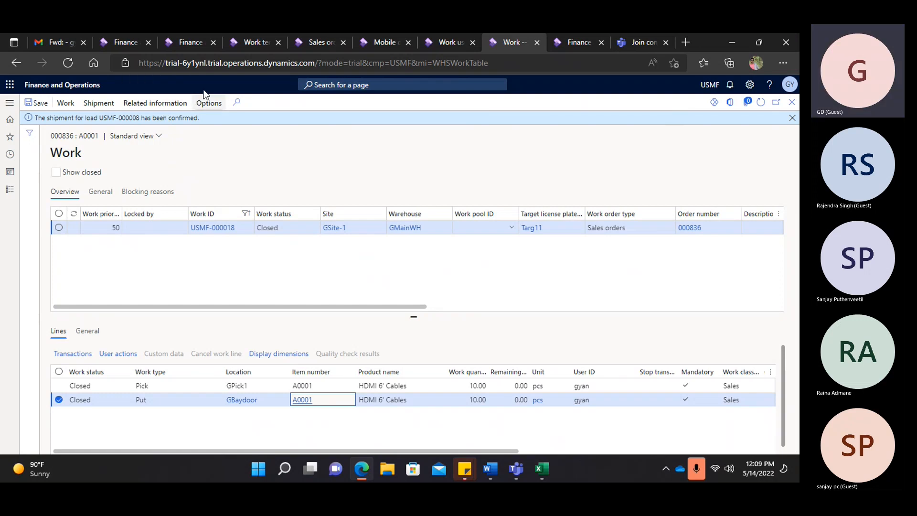
left_click(163, 106)
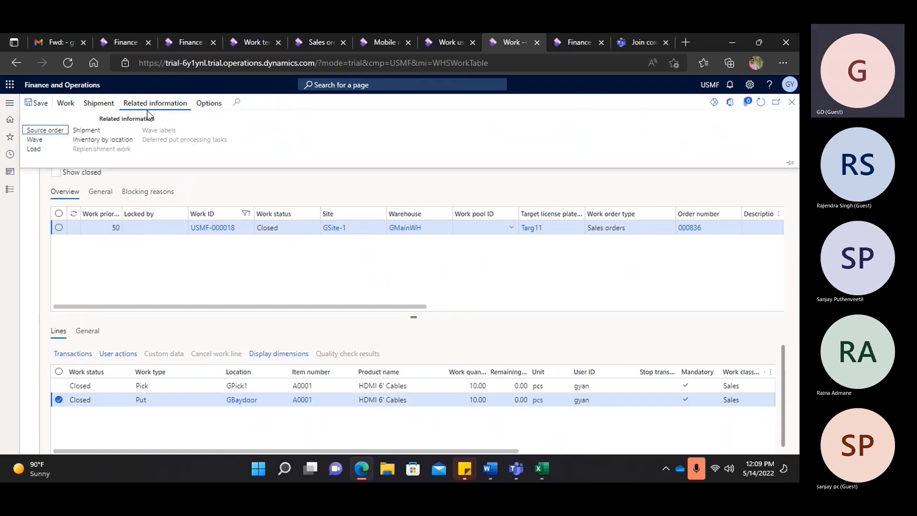
- Open shipment USMF-000006 and post its packing slip for order 000836 without printing
left_click(86, 131)
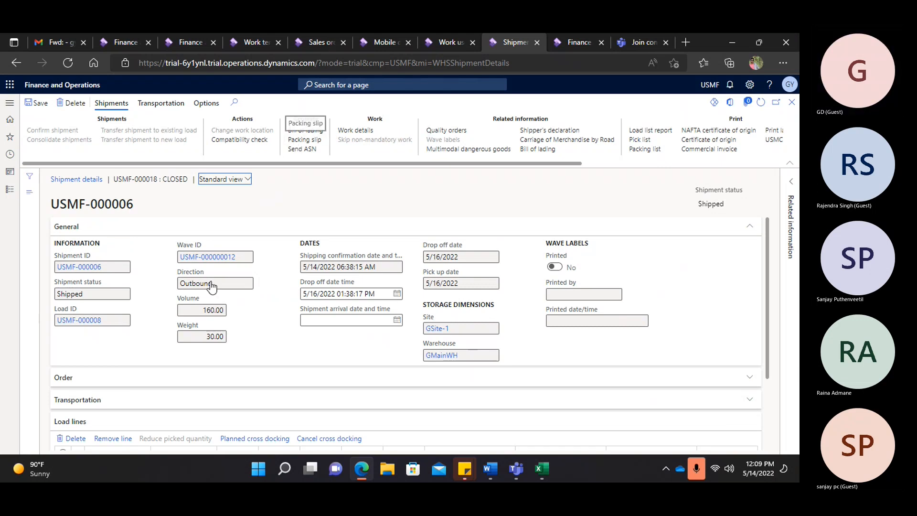
double_click(71, 292)
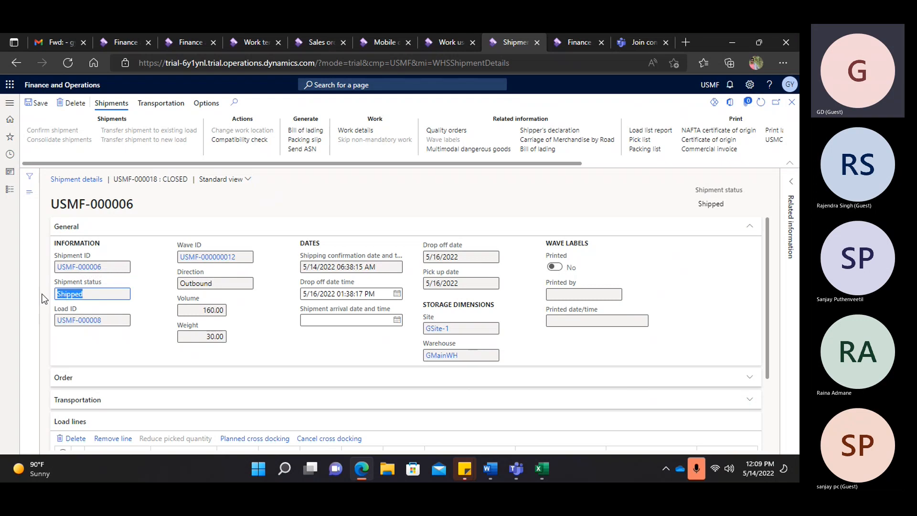
left_click(299, 142)
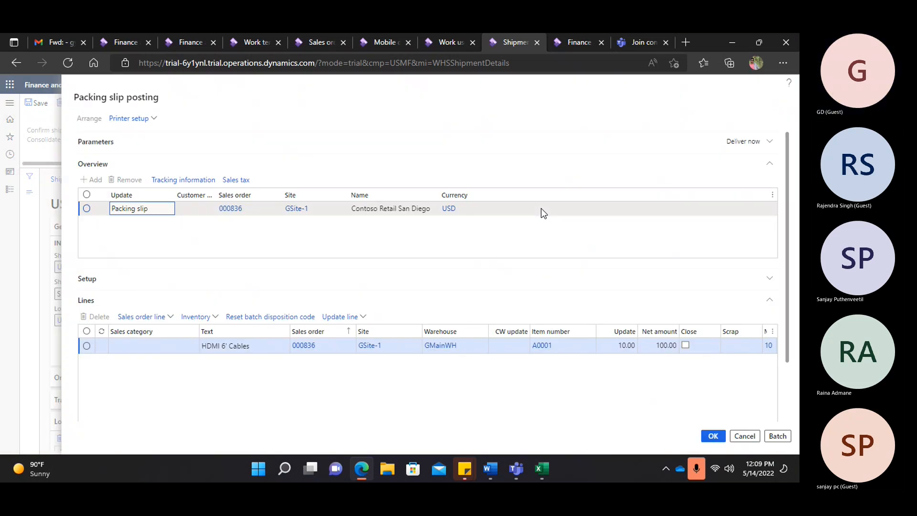
left_click(715, 440)
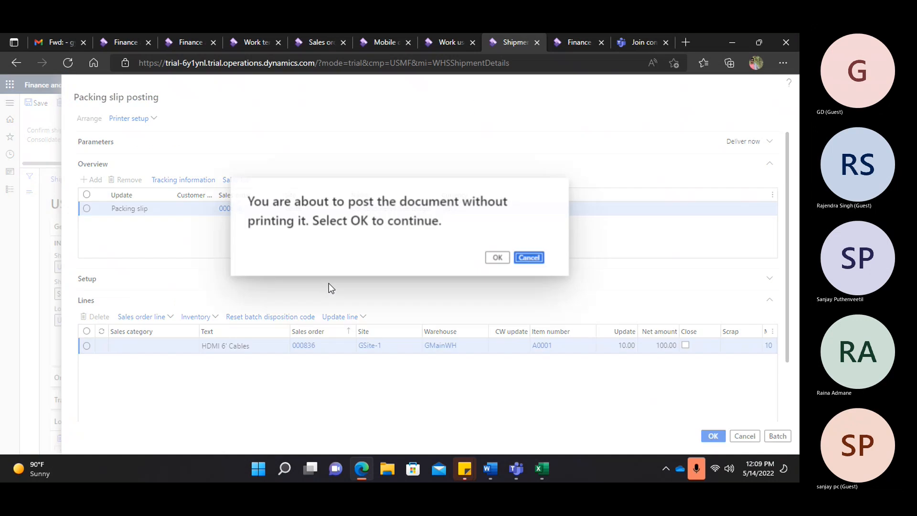
left_click(498, 258)
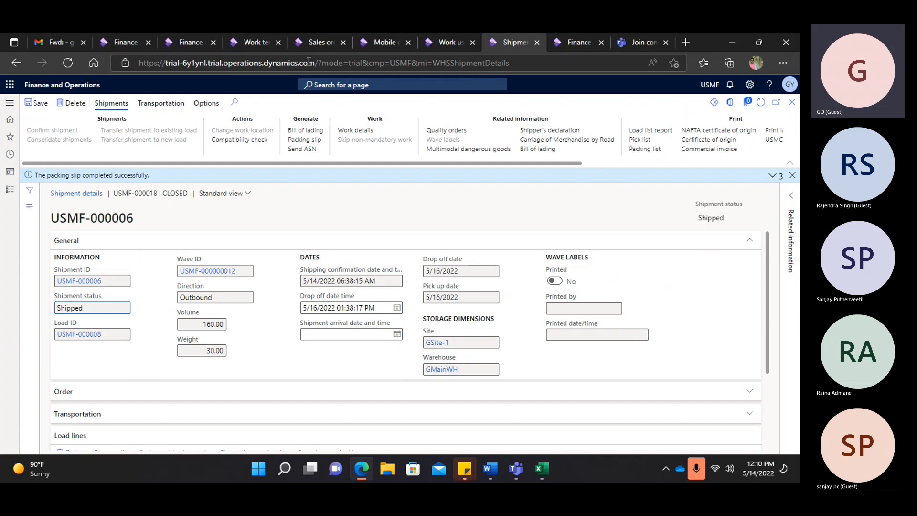
- Check the posting message for order 000836, then close order 000835 to reach All sales orders
left_click(310, 41)
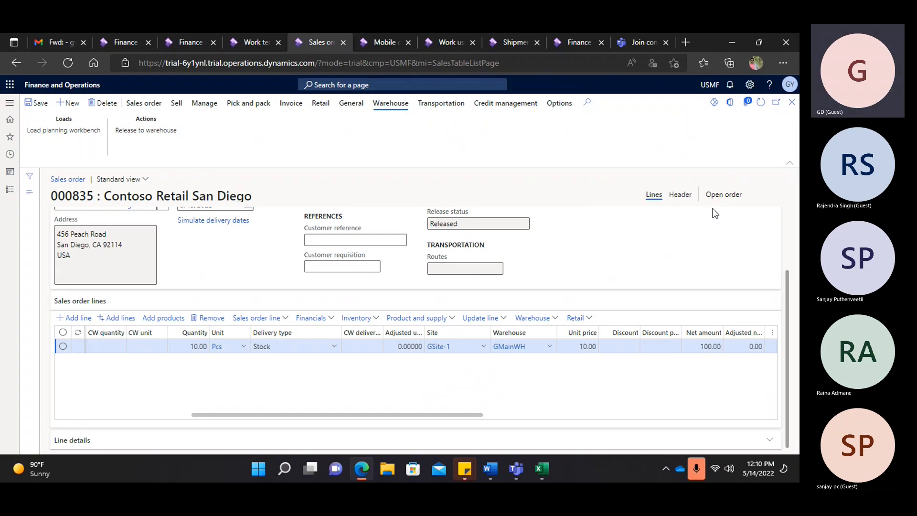
left_click(444, 42)
left_click(502, 47)
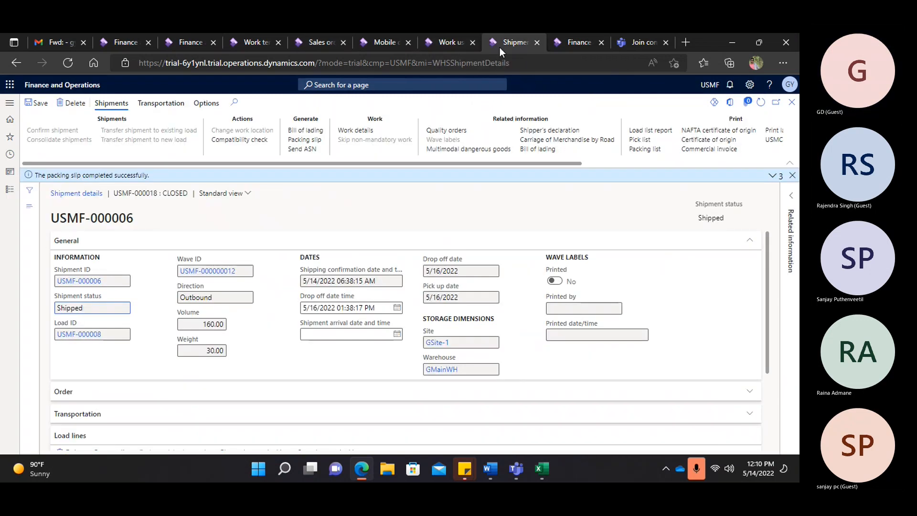
left_click(771, 176)
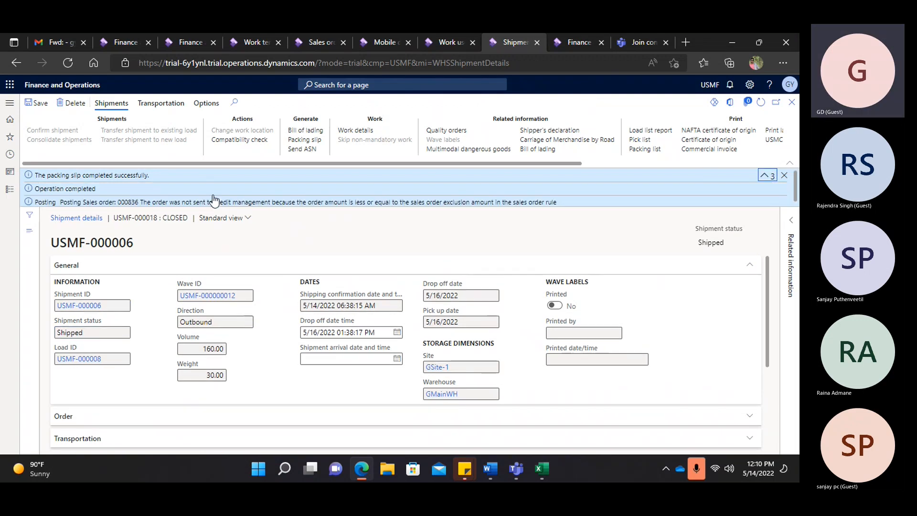
left_click(119, 204)
left_click_drag(119, 203, 139, 203)
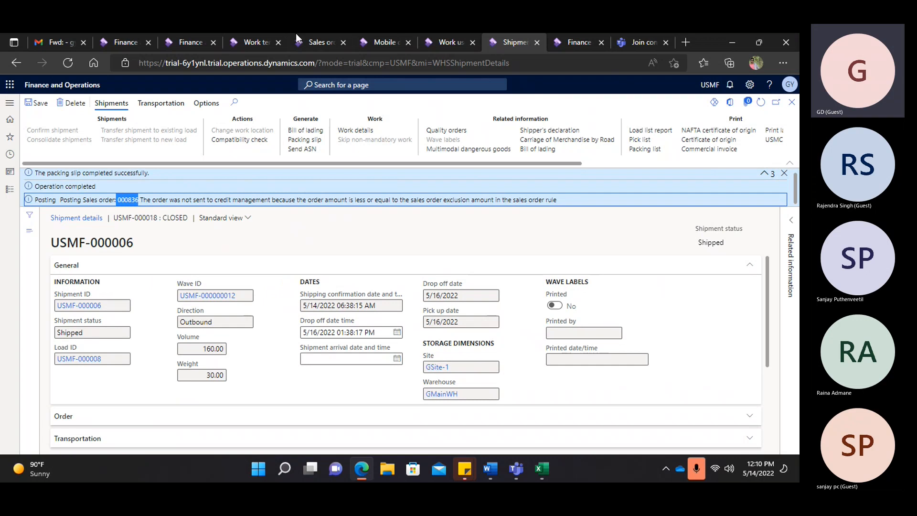
left_click(319, 41)
left_click(792, 104)
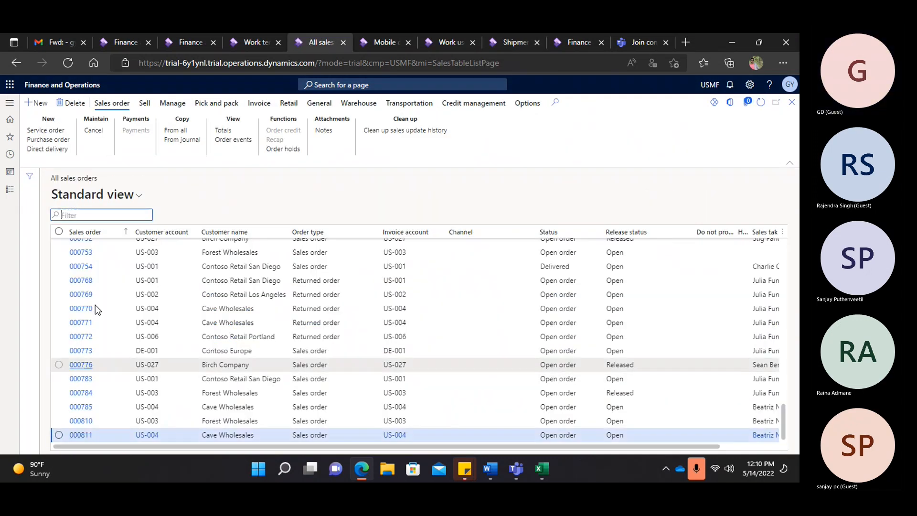
- Filter the Sales order column to contain 000836, open it and view its Delivered line
left_click(113, 232)
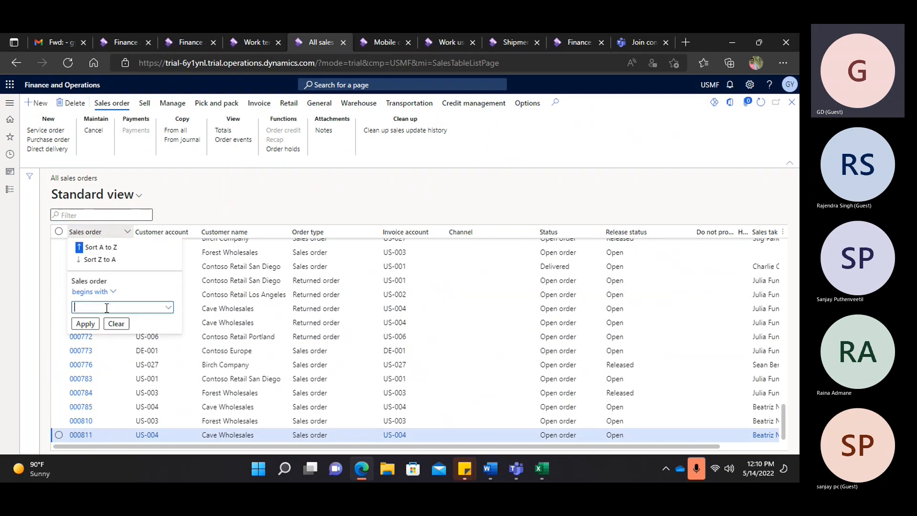
type("000836")
left_click(113, 295)
left_click(93, 323)
left_click(86, 323)
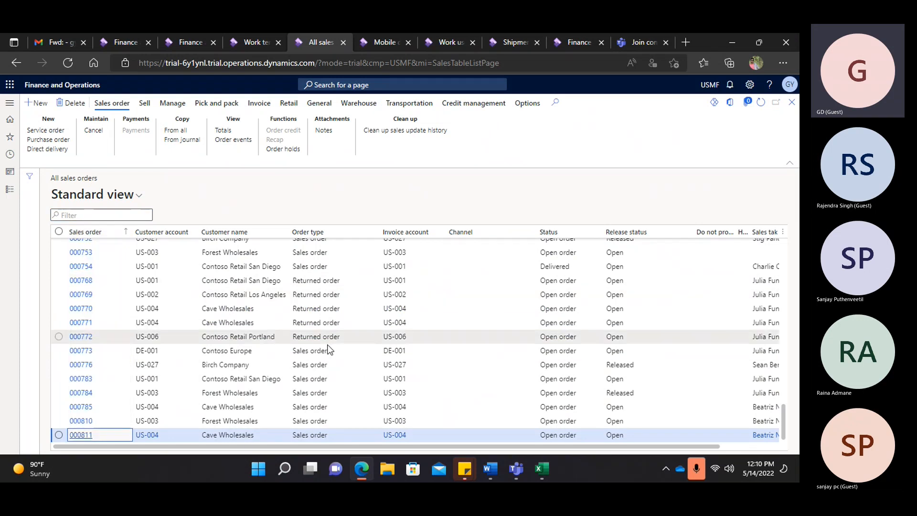
left_click(125, 233)
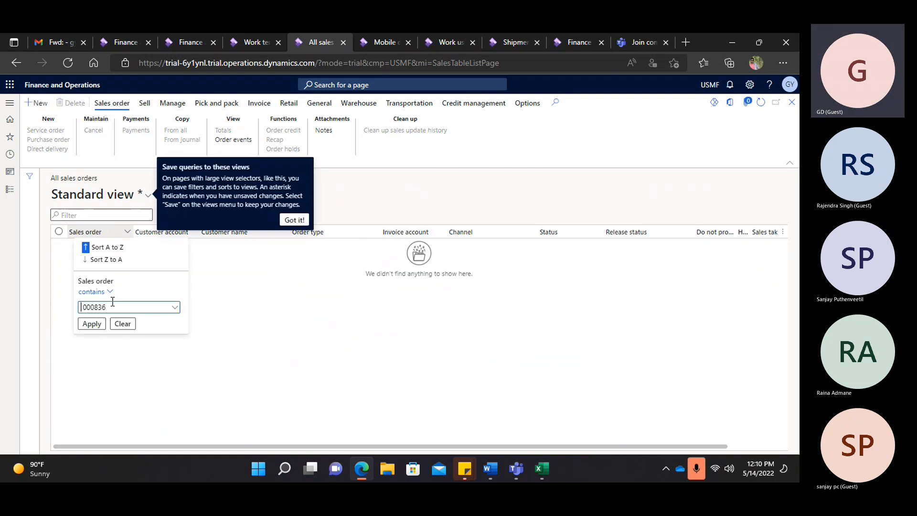
left_click(91, 324)
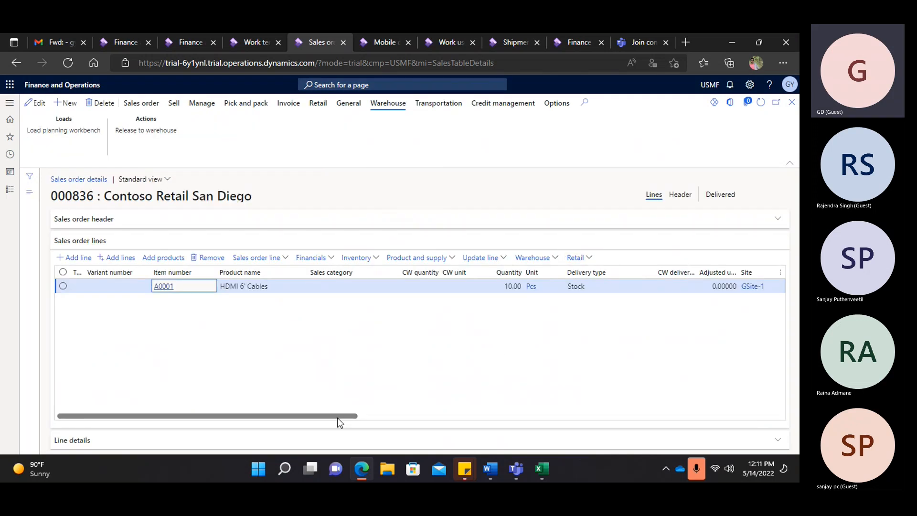
left_click_drag(337, 415, 620, 433)
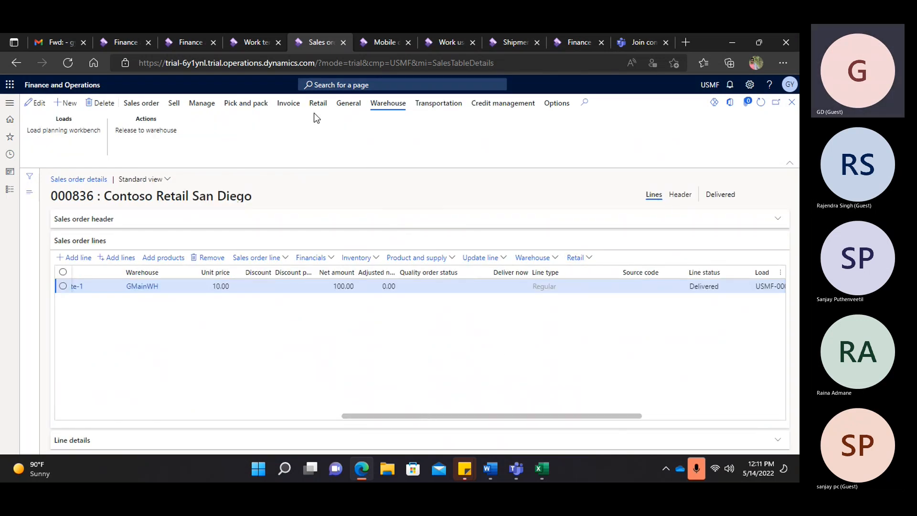
- Post the invoice for sales order 000836, then switch to the Word agenda document
left_click(286, 104)
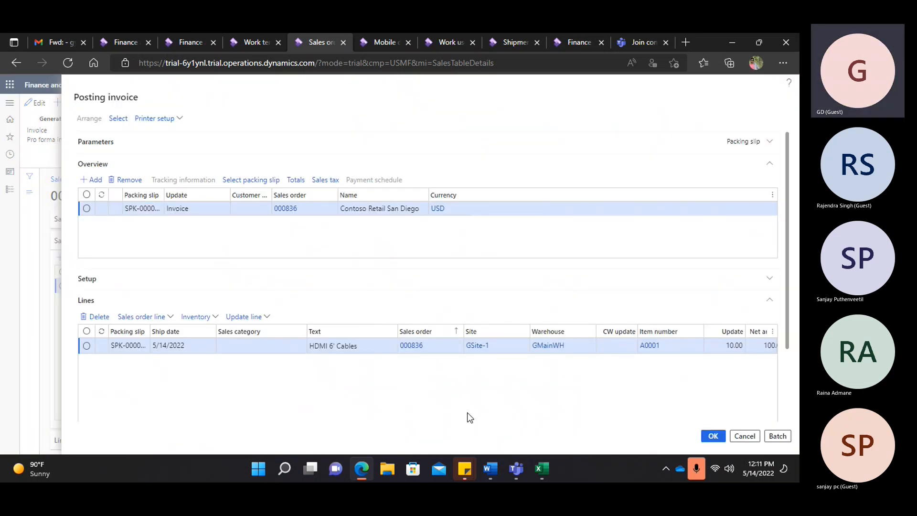
left_click(495, 258)
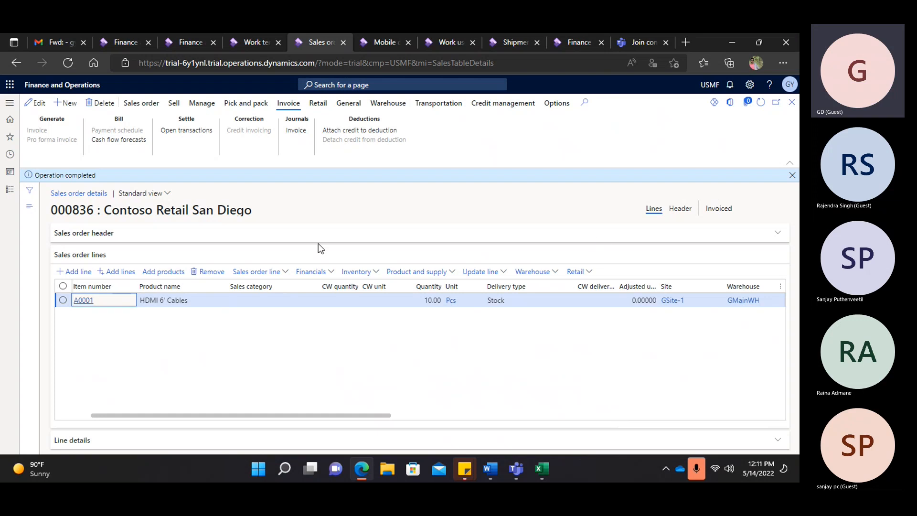
left_click(499, 474)
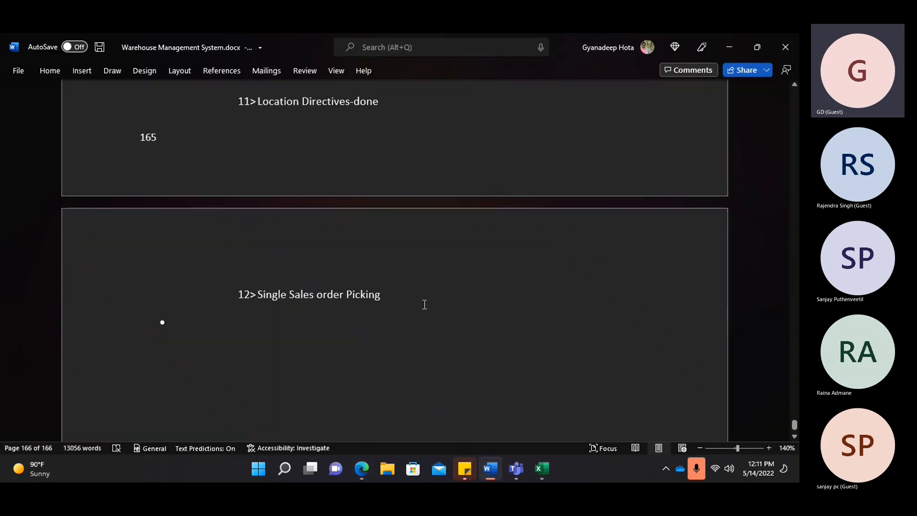
- Append '--done' to agenda item 12 and bring the Teams meeting window forward
type("--")
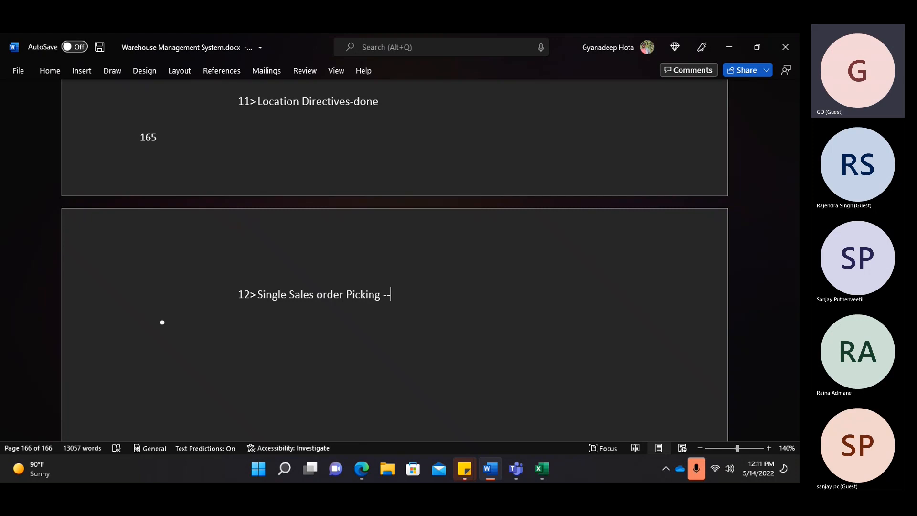
type("done")
scroll(478, 233, "up", 5)
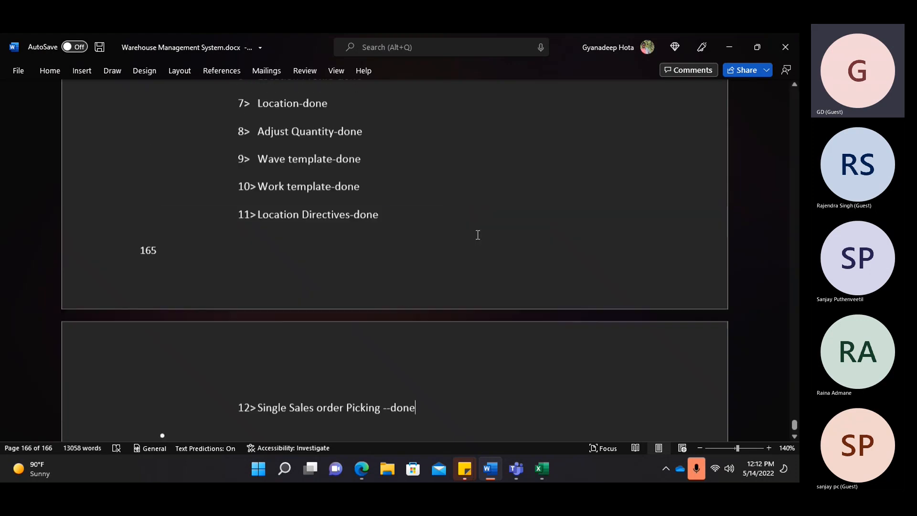
mouse_move(508, 467)
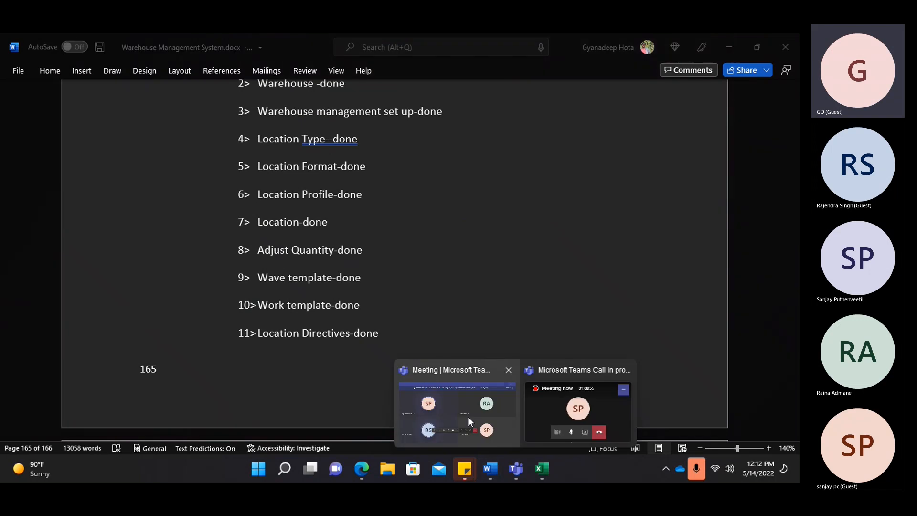
left_click(446, 400)
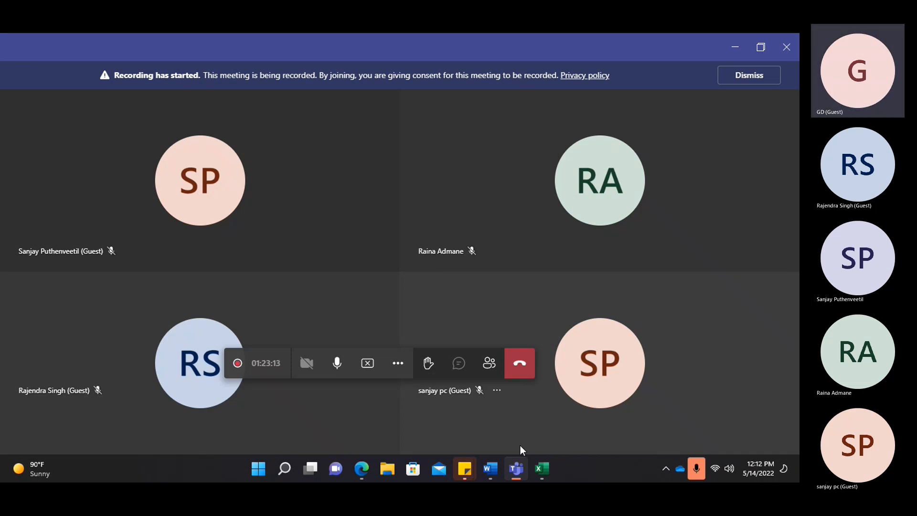
- In Word, select the Todays Agenda list from 'Site-- done' through item 12, then return to the browser
mouse_move(541, 468)
left_click(504, 418)
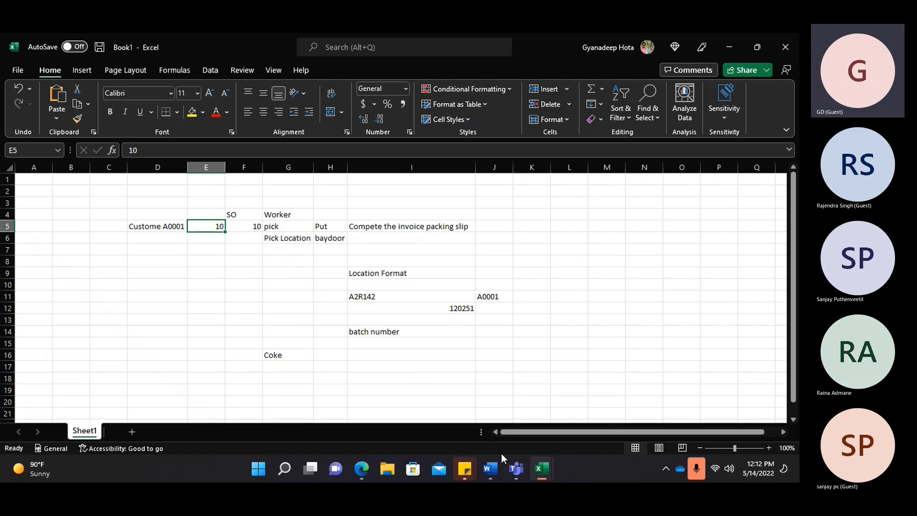
left_click(494, 474)
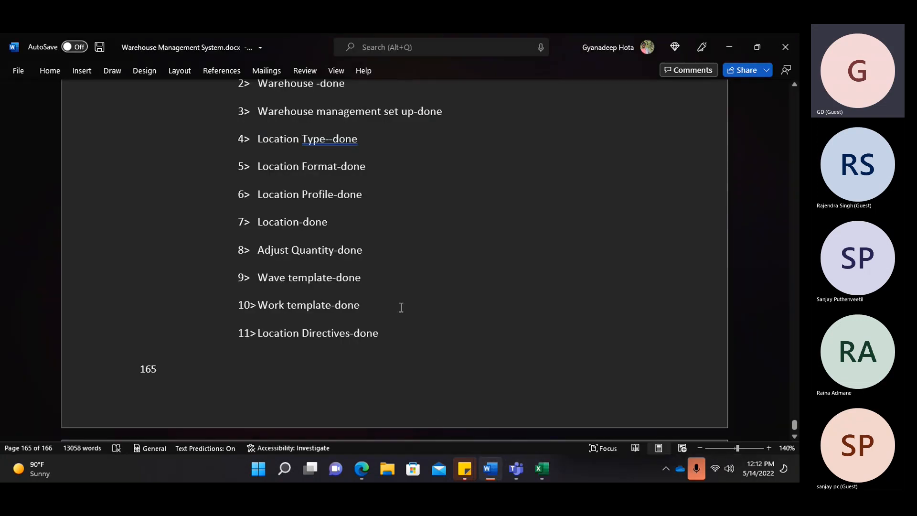
scroll(399, 308, "up", 5)
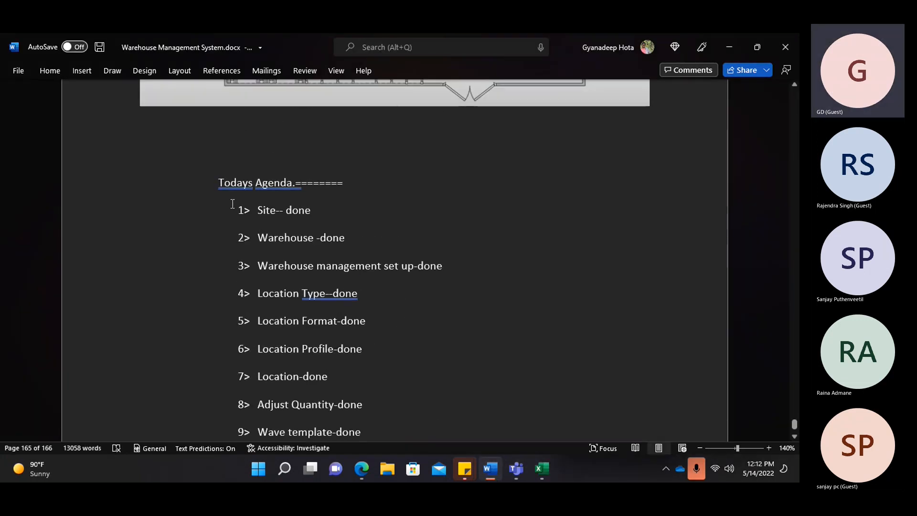
left_click_drag(232, 205, 439, 432)
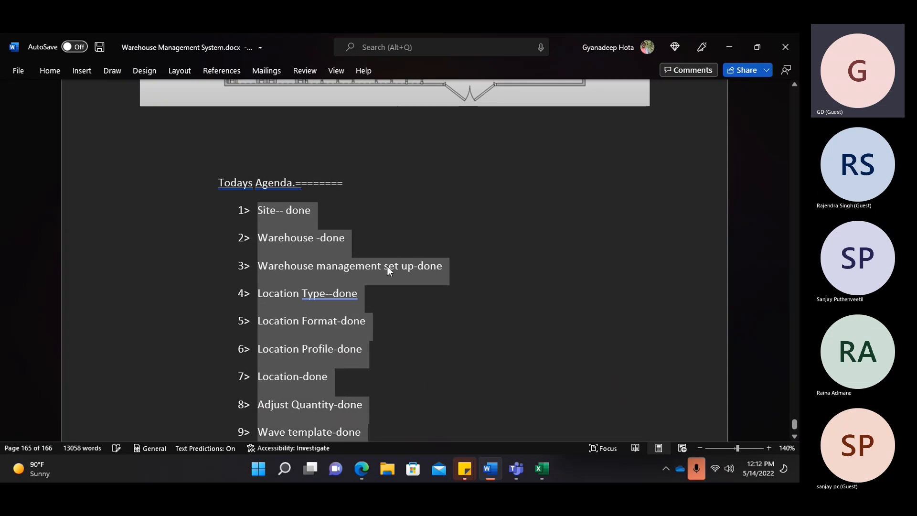
scroll(564, 234, "down", 3)
scroll(406, 317, "down", 2)
scroll(379, 262, "up", 4)
left_click(201, 161)
left_click_drag(237, 122, 425, 307)
left_click(363, 468)
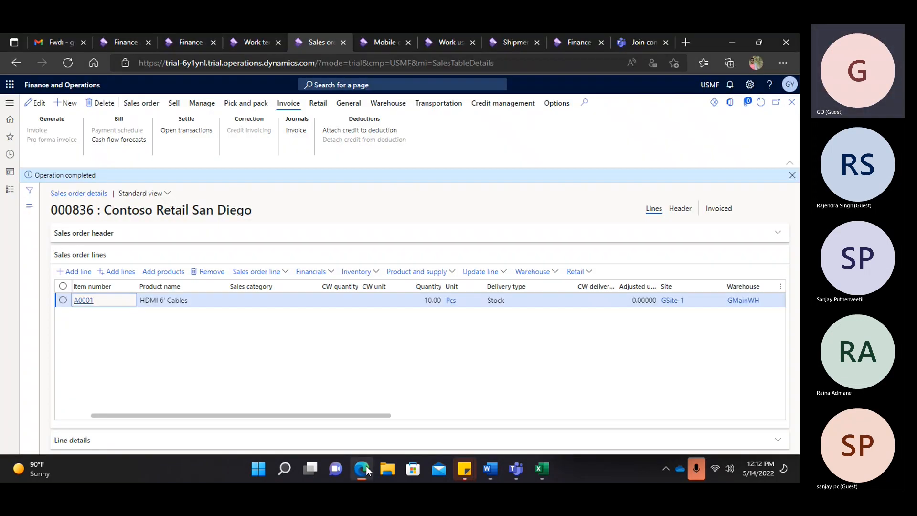
- Start a new Gmail message and paste the completed agenda checklist into its body
left_click(64, 38)
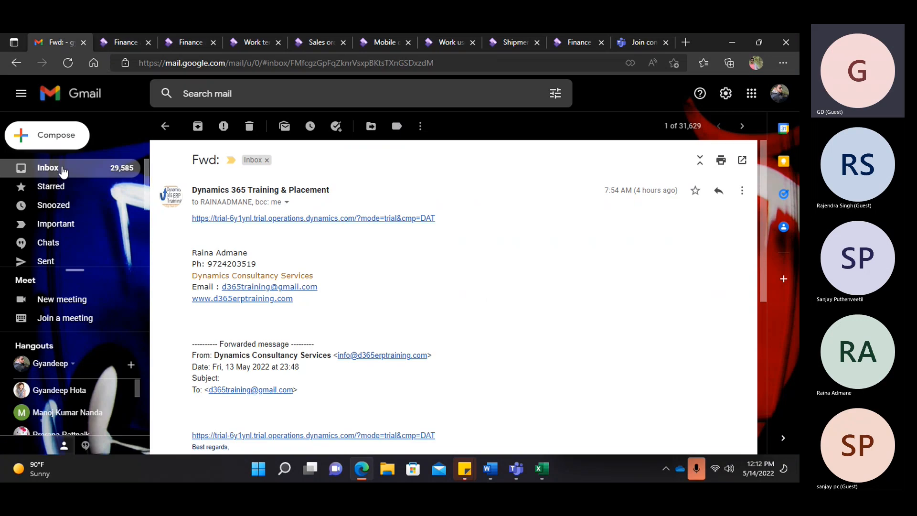
left_click(50, 170)
left_click(65, 134)
left_click(493, 263)
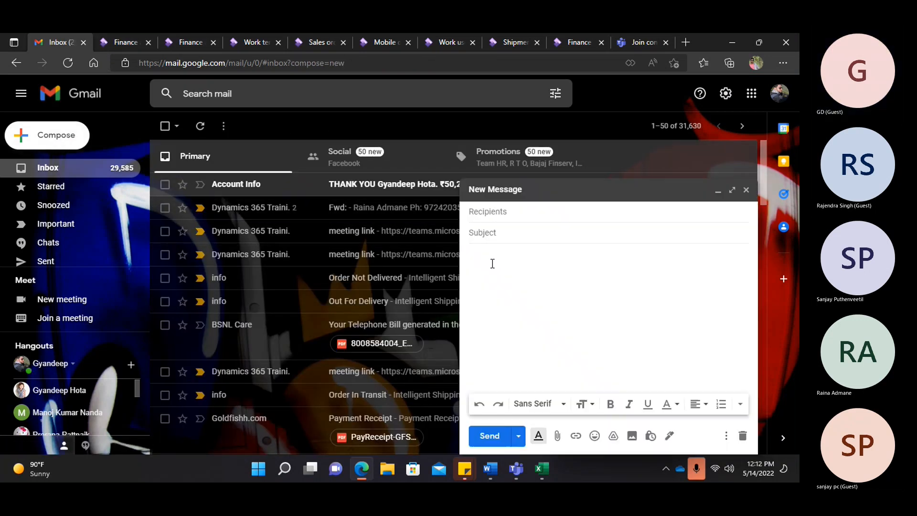
key("ctrl+v")
scroll(519, 231, "up", 1)
- Add the Dynamics 365 Training & Placement contact as recipient and start typing another recipient
left_click(506, 178)
type("d")
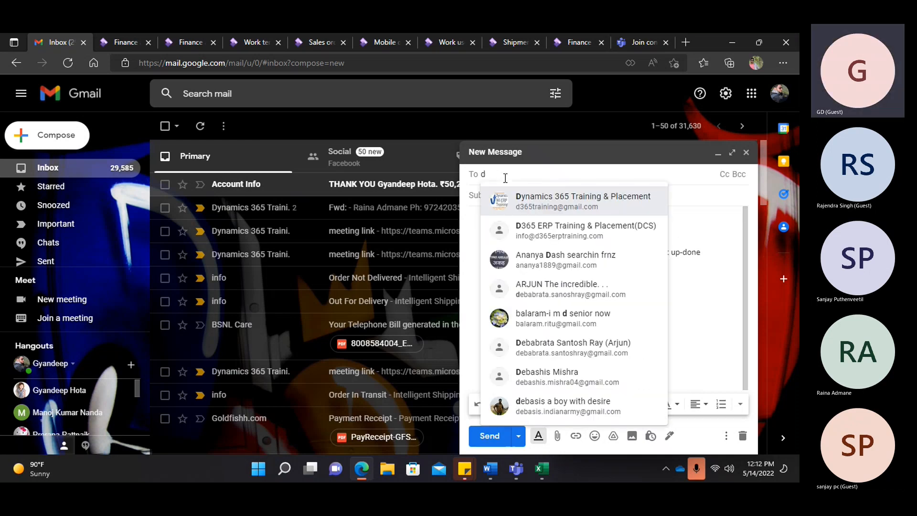
left_click(531, 201)
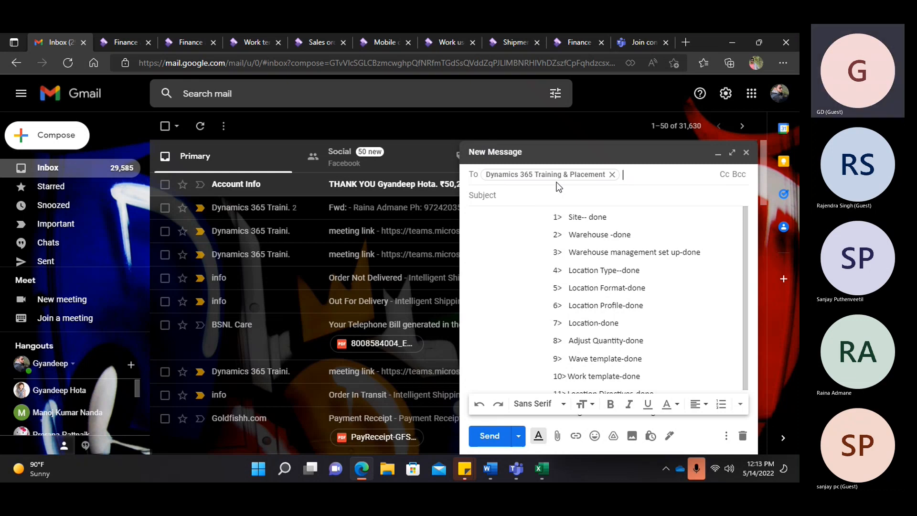
type("sanj")
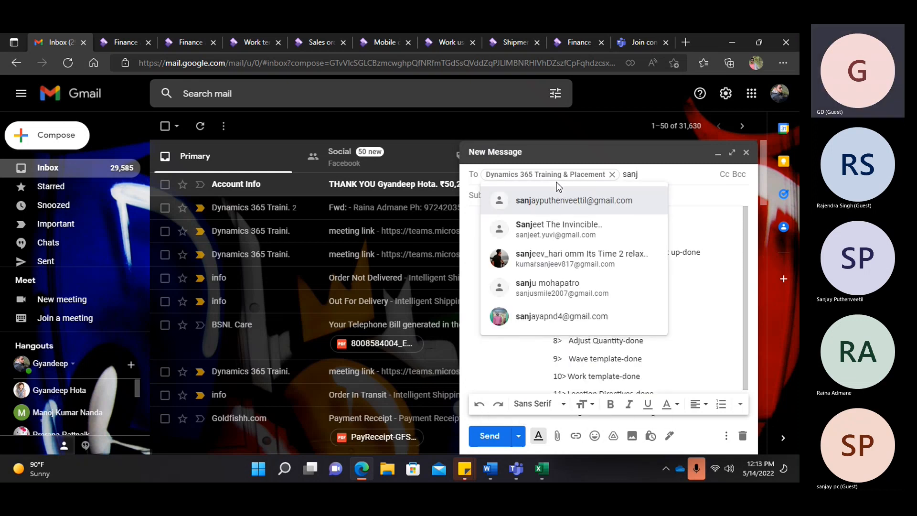
mouse_move(614, 231)
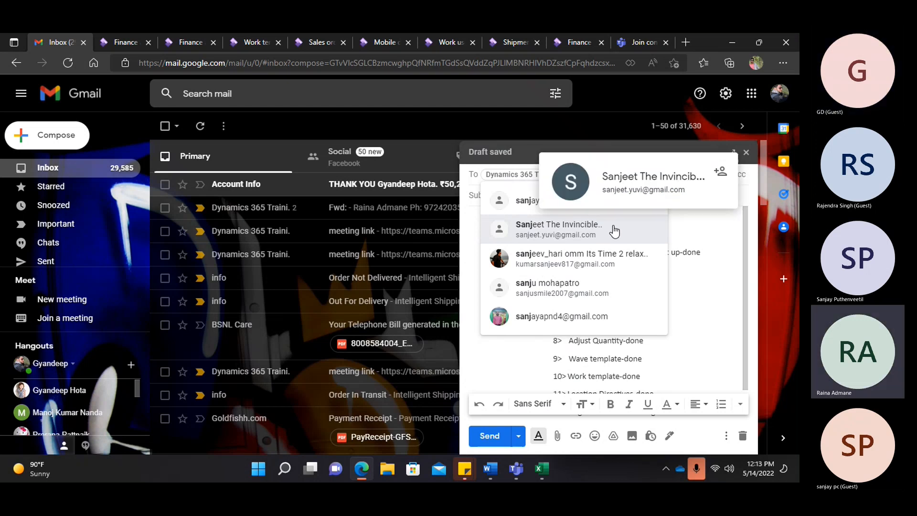